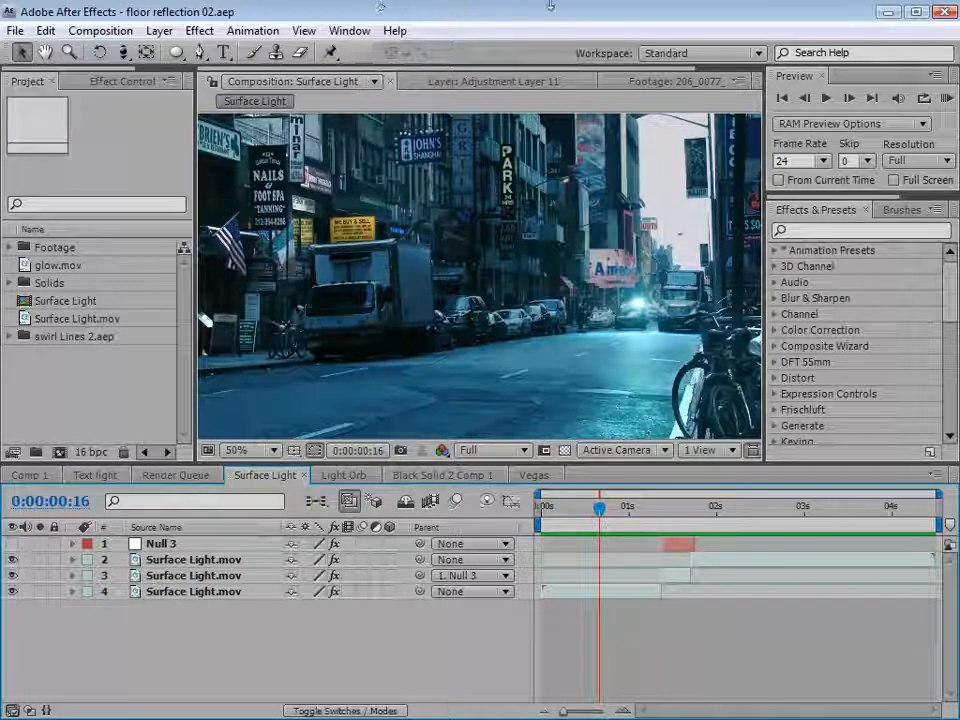
# Scrub through the Surface Light composition to review the moving light and its glow on the street.
pyautogui.moveTo(611, 510); pyautogui.dragTo(639, 508)
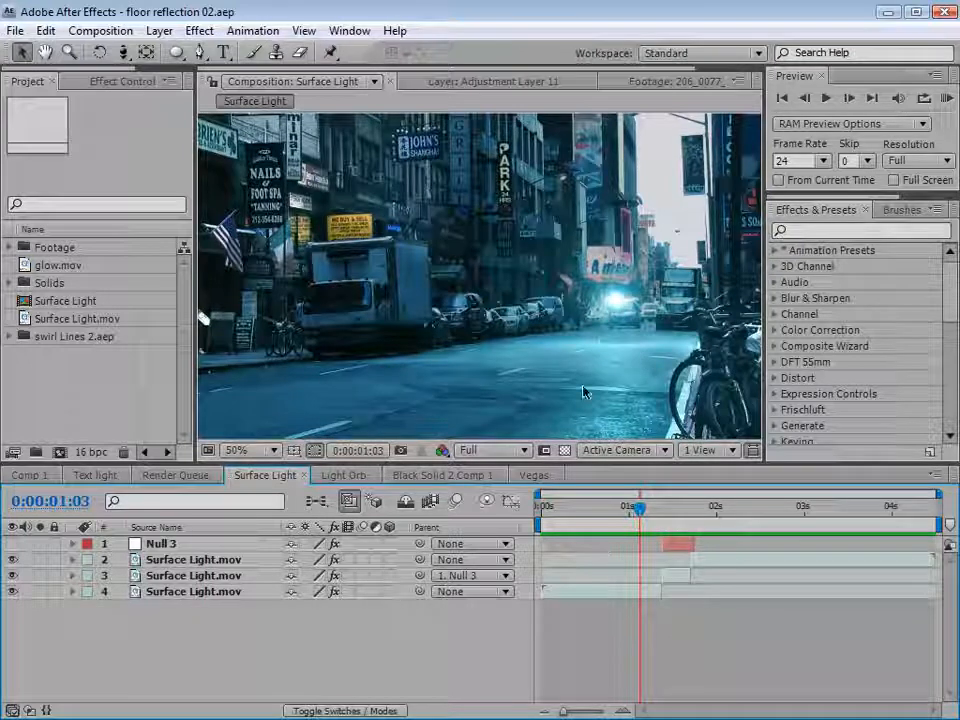
pyautogui.press('`')
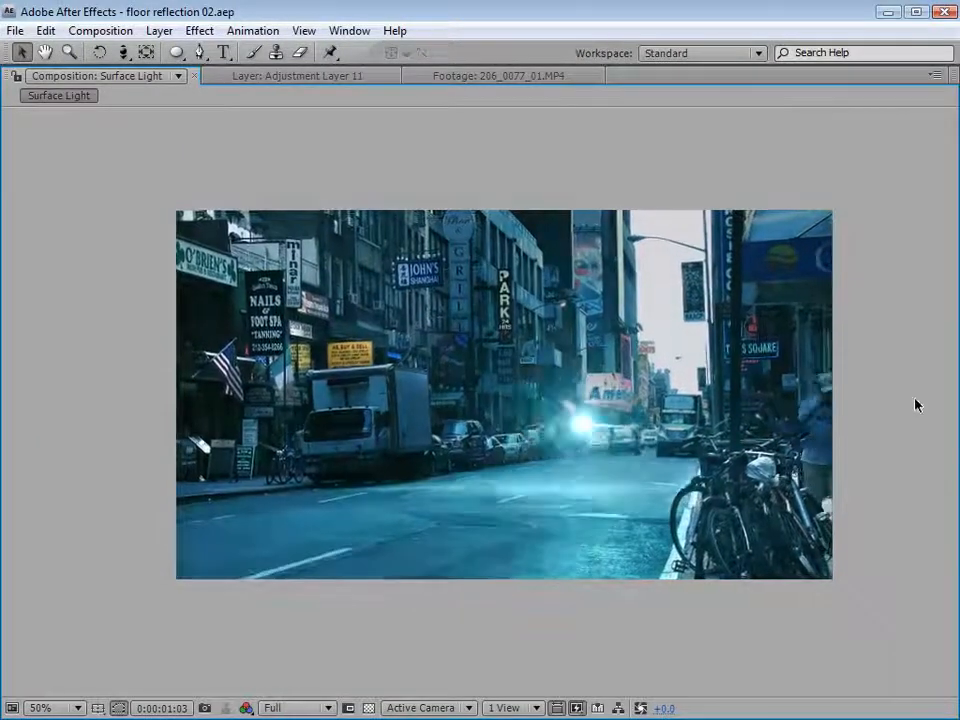
pyautogui.press('`')
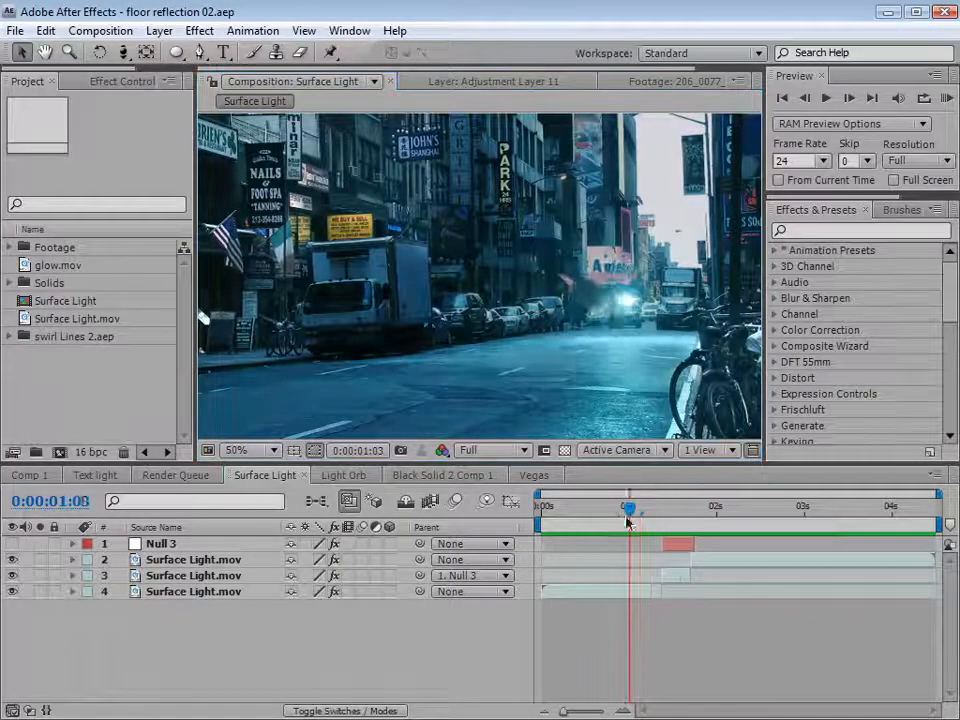
pyautogui.moveTo(640, 508)
pyautogui.mouseDown()
pyautogui.moveTo(659, 508)
pyautogui.moveTo(631, 516)
pyautogui.mouseUp()
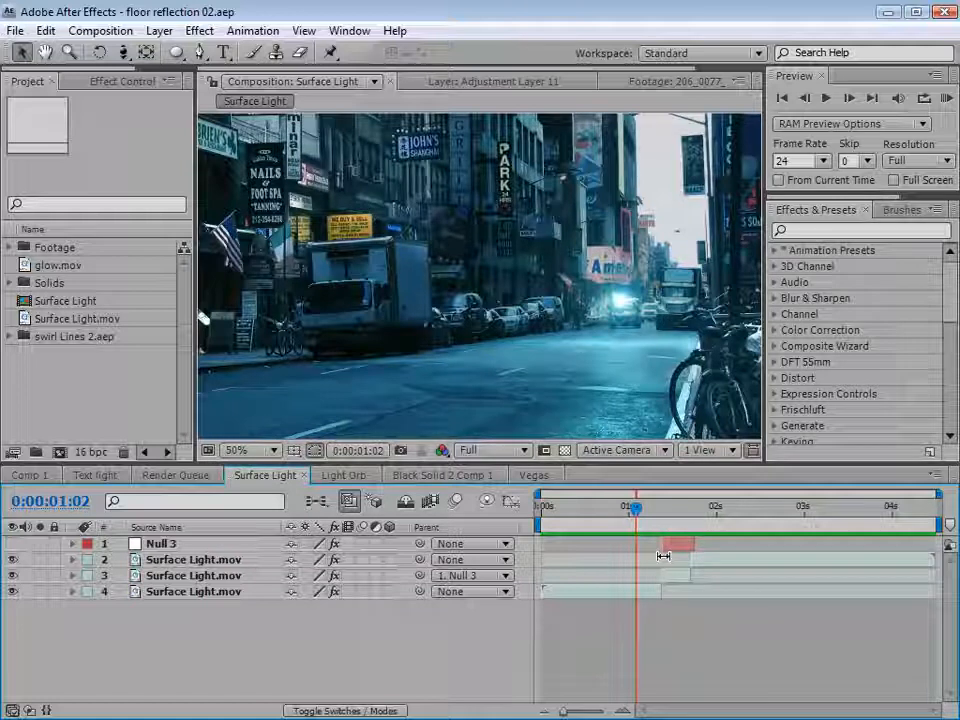
pyautogui.moveTo(660, 508); pyautogui.dragTo(669, 508)
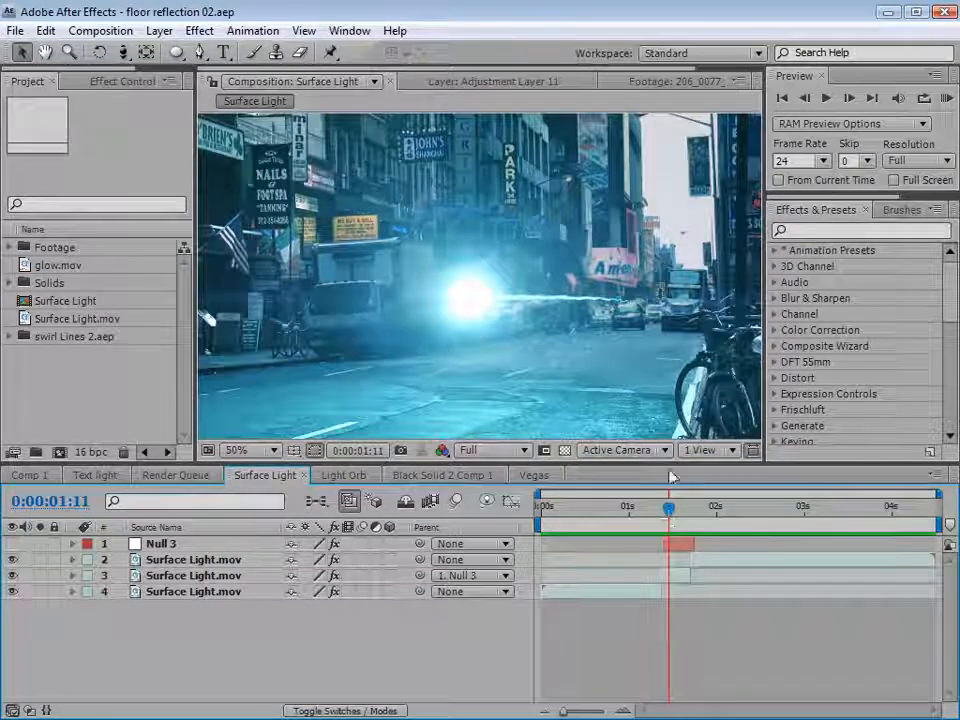
# Switch to the glow clip in the movie player, scrub through its swirling light strands, and return to After Effects.
pyautogui.hotkey('alt', 'Tab')
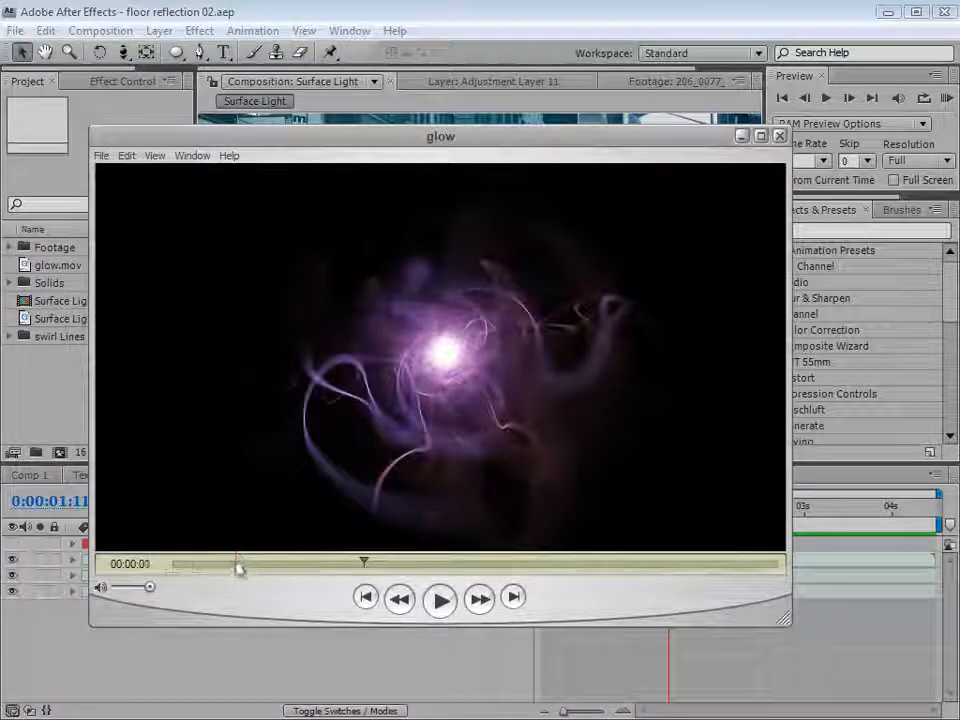
pyautogui.moveTo(239, 568); pyautogui.dragTo(645, 570)
pyautogui.click(463, 33)
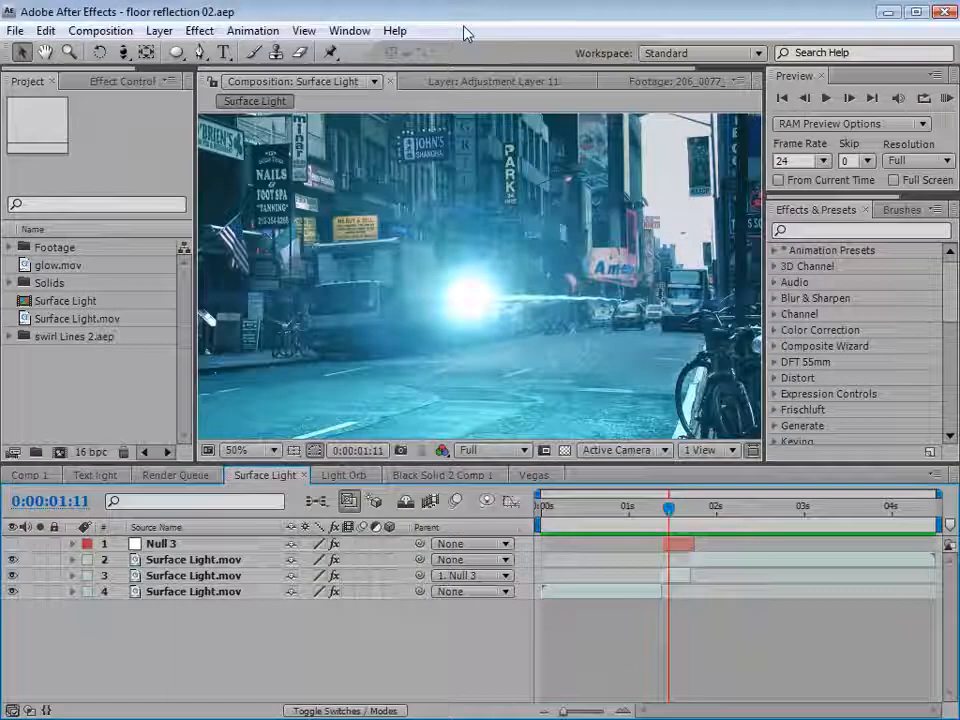
# Create a new 1280 x 720 composition with a duration of 0:00:10:00.
pyautogui.click(78, 30)
pyautogui.click(143, 52)
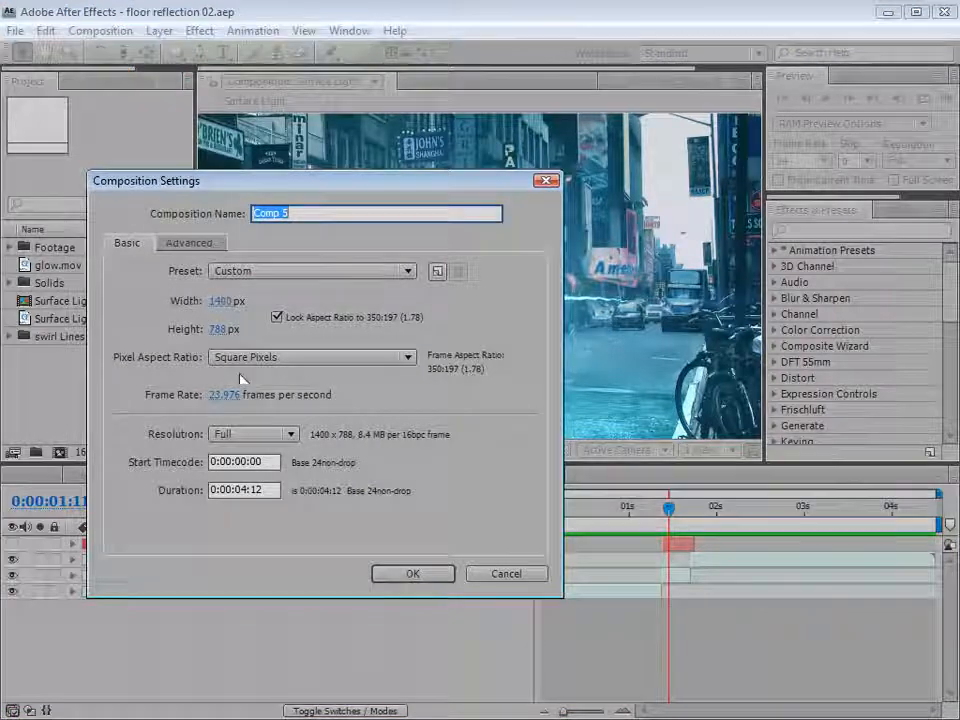
pyautogui.click(222, 300)
pyautogui.write('1280')
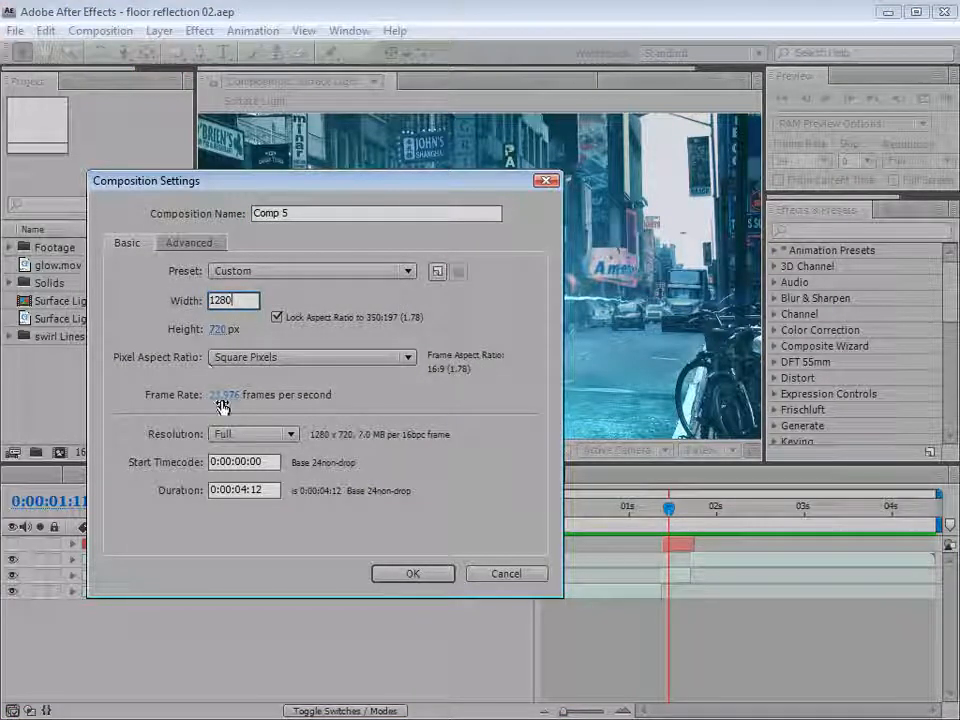
pyautogui.click(240, 489)
pyautogui.press('BackSpace')
pyautogui.write('10:')
pyautogui.press('BackSpace')
pyautogui.write('00')
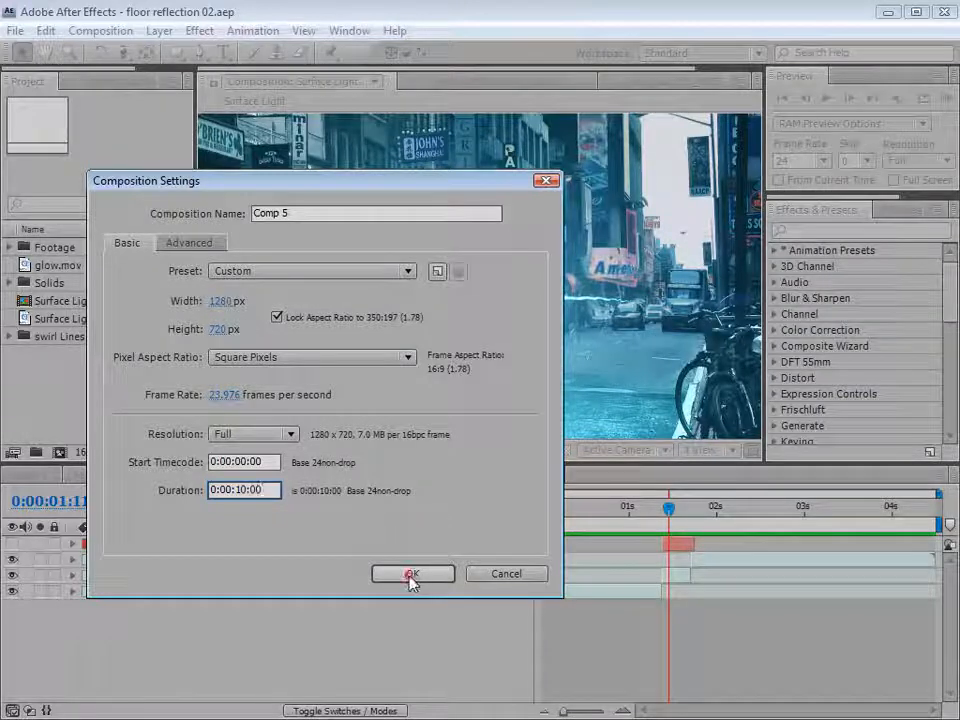
pyautogui.click(414, 574)
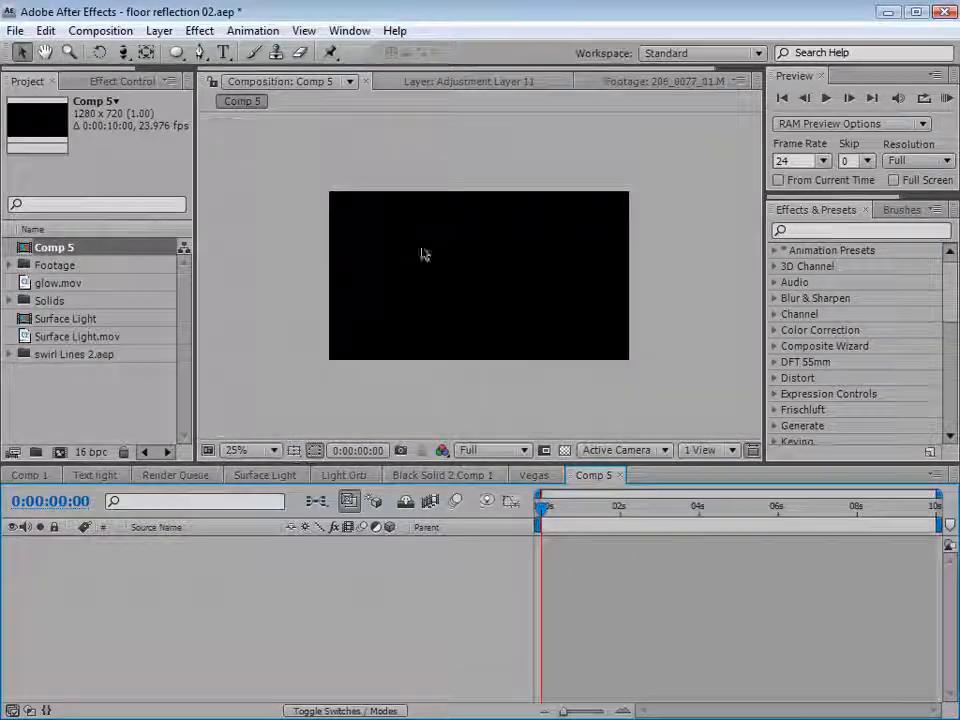
# Add a black (000000) solid layer at composition size.
pyautogui.click(159, 30)
pyautogui.moveTo(184, 53)
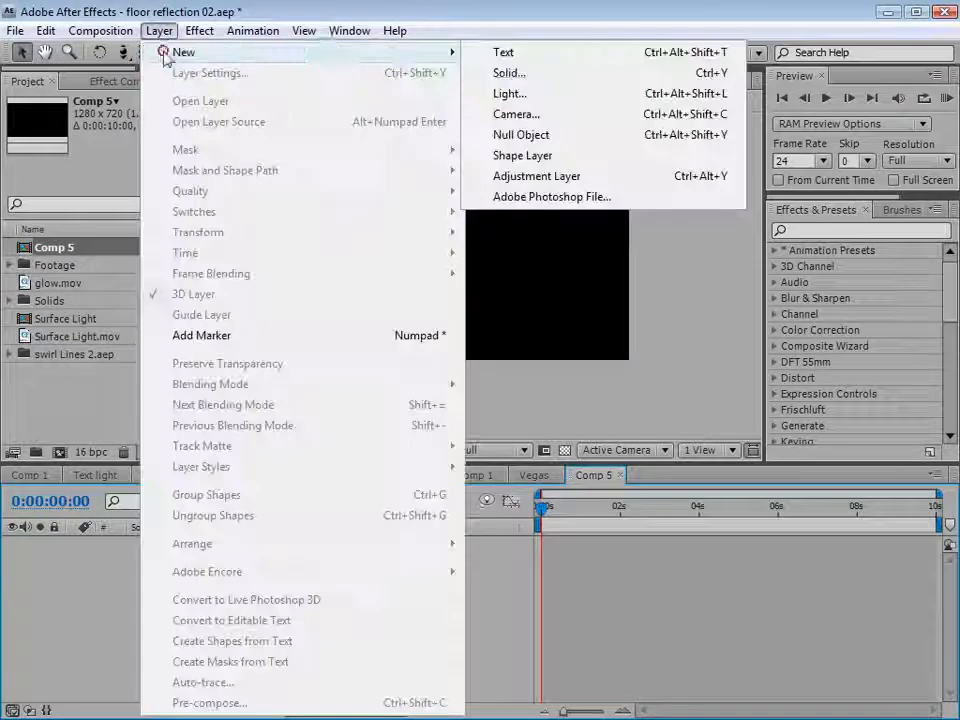
pyautogui.click(540, 73)
pyautogui.click(410, 495)
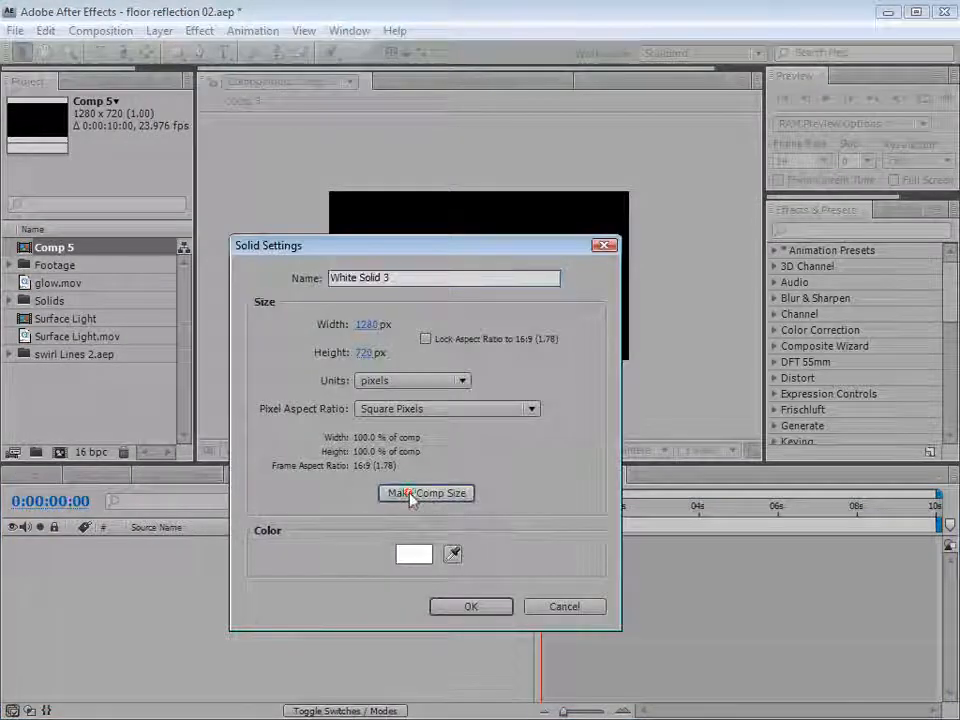
pyautogui.click(412, 554)
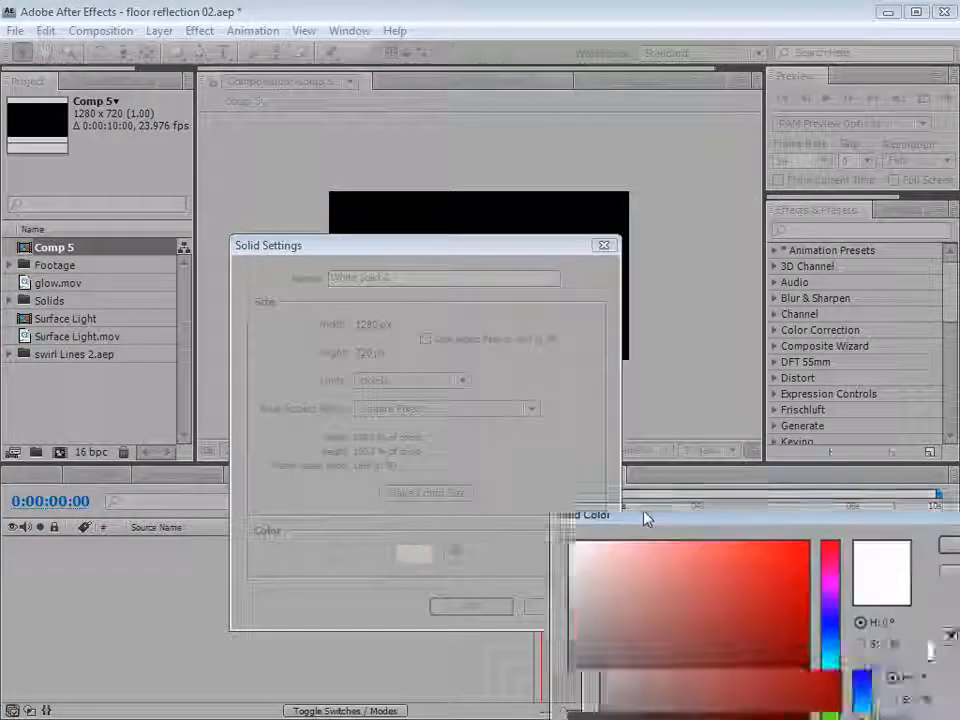
pyautogui.write('000000')
pyautogui.click(797, 255)
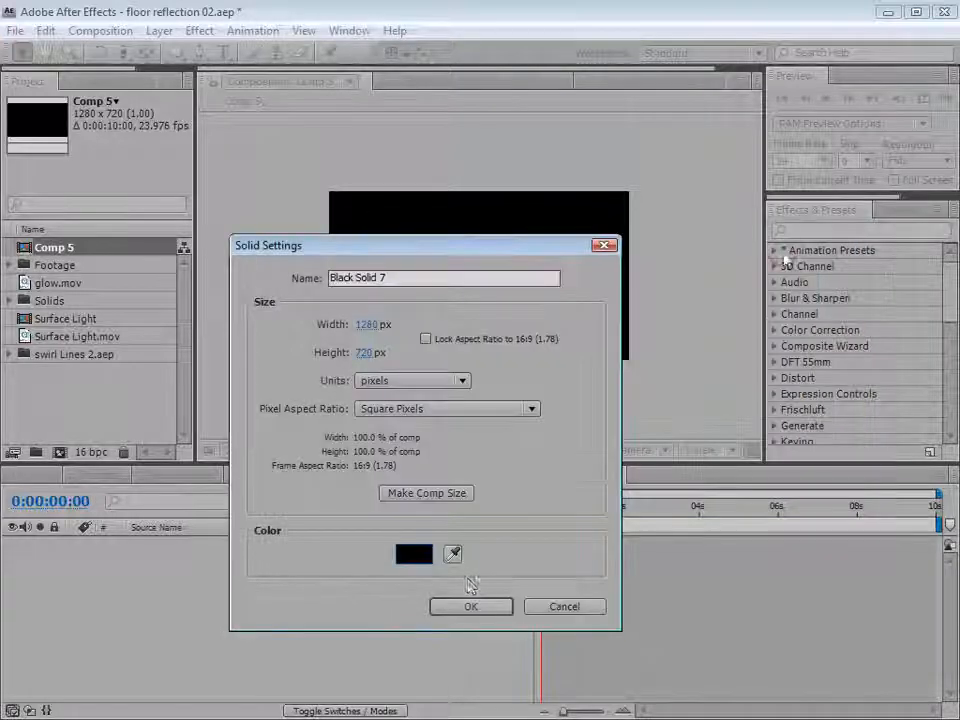
pyautogui.click(472, 606)
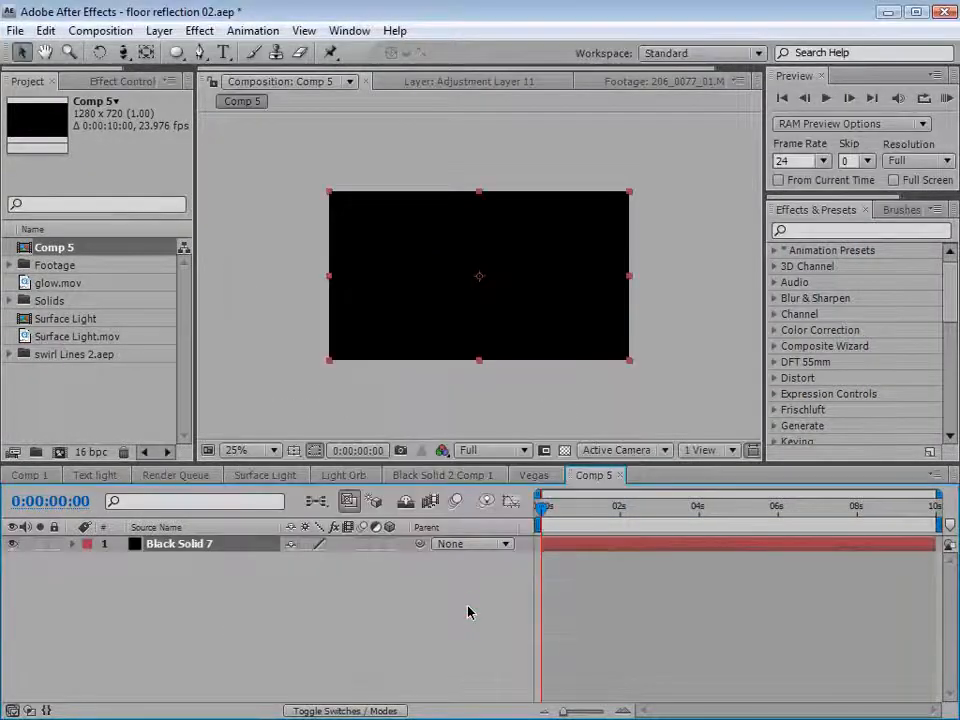
# Draw an open wavy mask path on the black solid with the Pen tool, dipping from the upper left to the upper right.
pyautogui.click(201, 53)
pyautogui.moveTo(445, 209); pyautogui.dragTo(540, 265)
pyautogui.moveTo(567, 293); pyautogui.dragTo(594, 313)
pyautogui.moveTo(639, 271); pyautogui.dragTo(628, 207)
pyautogui.click(571, 597)
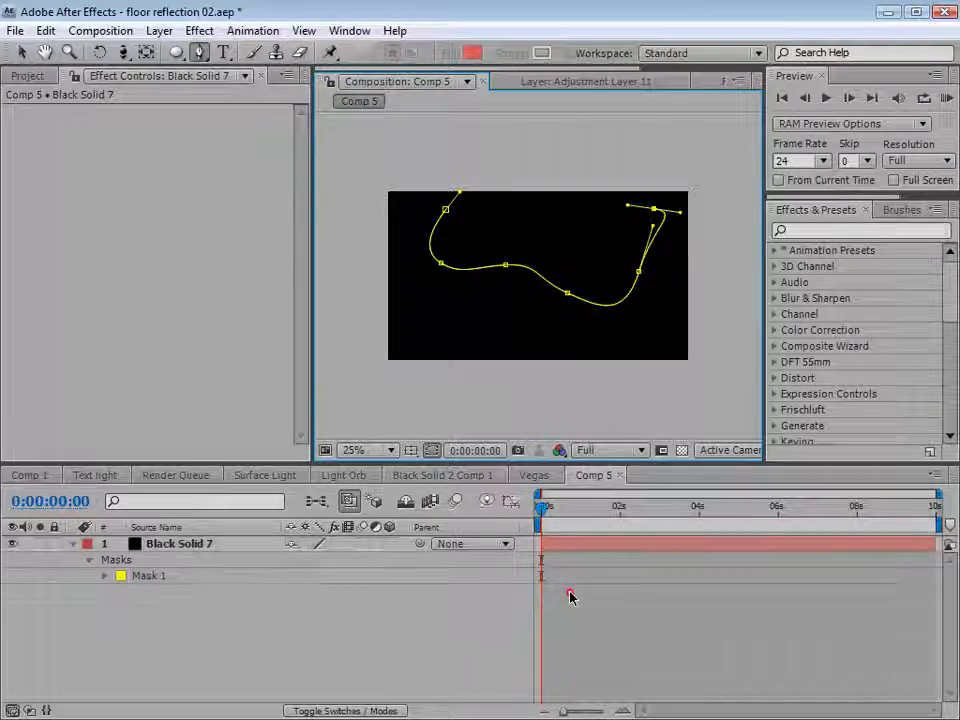
# Draw a second open mask path on the solid that descends from the top, loops at the lower left and sweeps right.
pyautogui.click(571, 545)
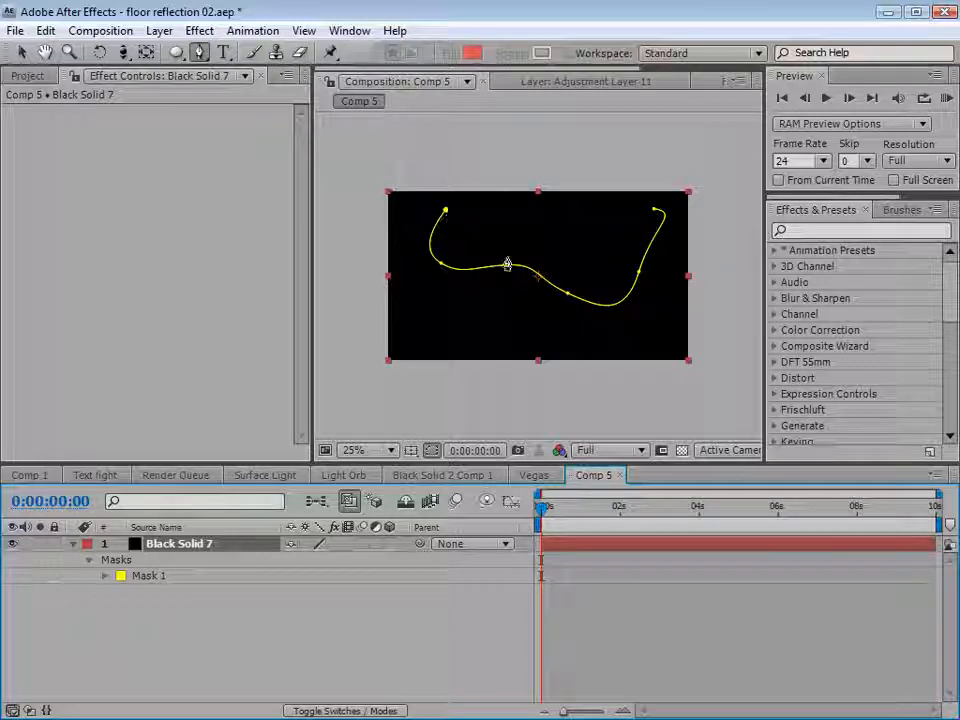
pyautogui.moveTo(481, 210); pyautogui.dragTo(481, 238)
pyautogui.moveTo(470, 334); pyautogui.dragTo(591, 317)
pyautogui.moveTo(647, 300); pyautogui.dragTo(672, 264)
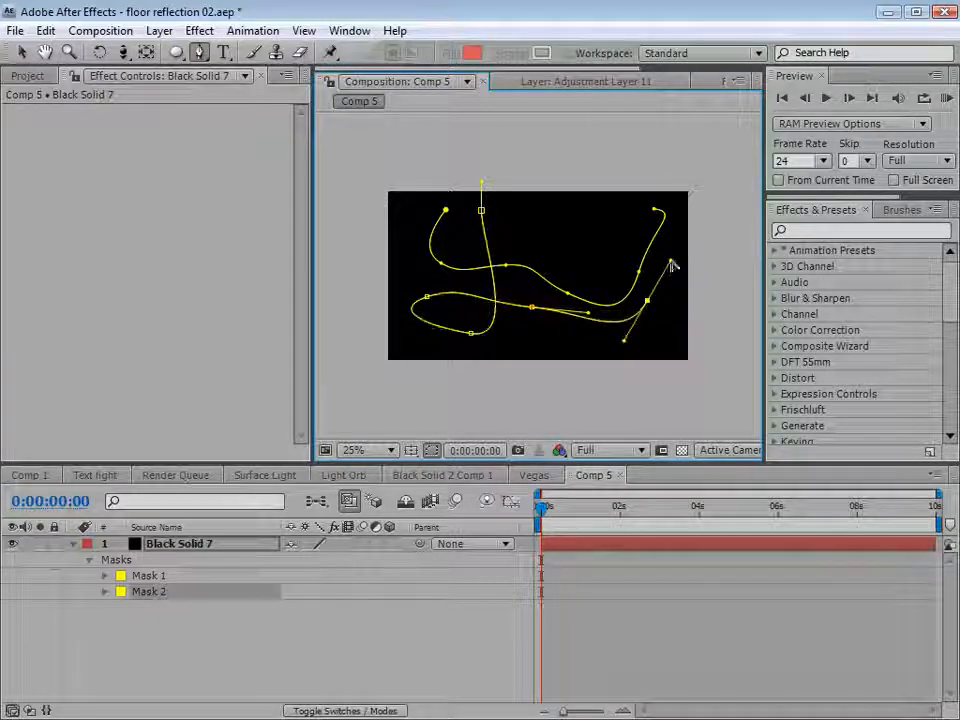
pyautogui.click(638, 586)
# Draw a third open mask path on the solid, winding from the upper right to the frame's lower centre.
pyautogui.click(625, 545)
pyautogui.moveTo(629, 209); pyautogui.dragTo(541, 255)
pyautogui.moveTo(591, 336); pyautogui.dragTo(565, 345)
pyautogui.click(530, 335)
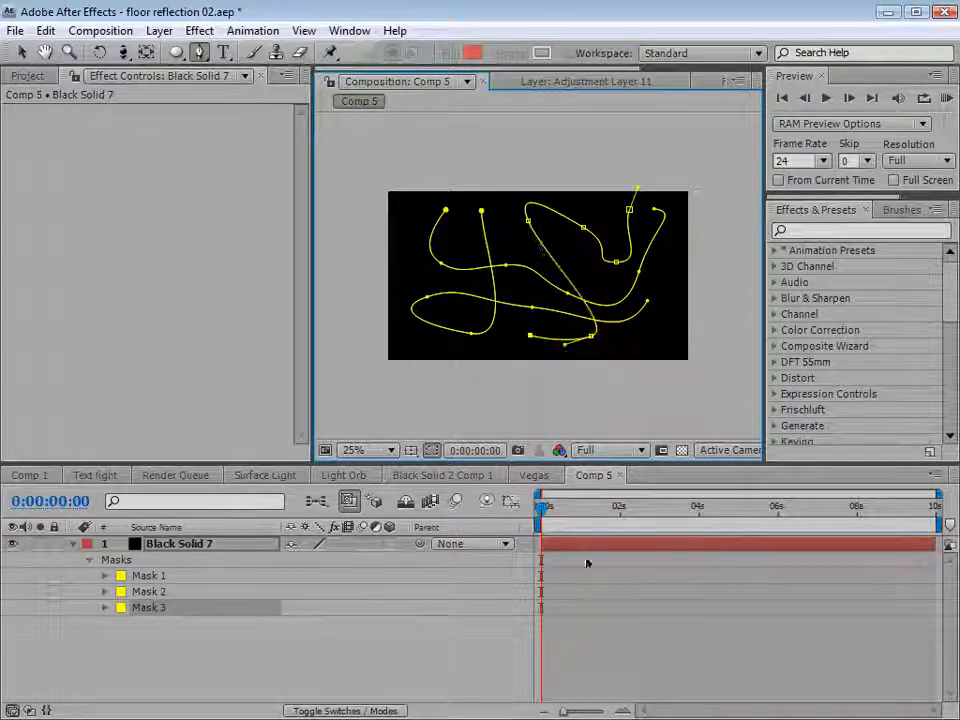
pyautogui.click(585, 578)
# Apply the Vegas effect to the black solid and hide the mask outlines in the composition view.
pyautogui.click(587, 551)
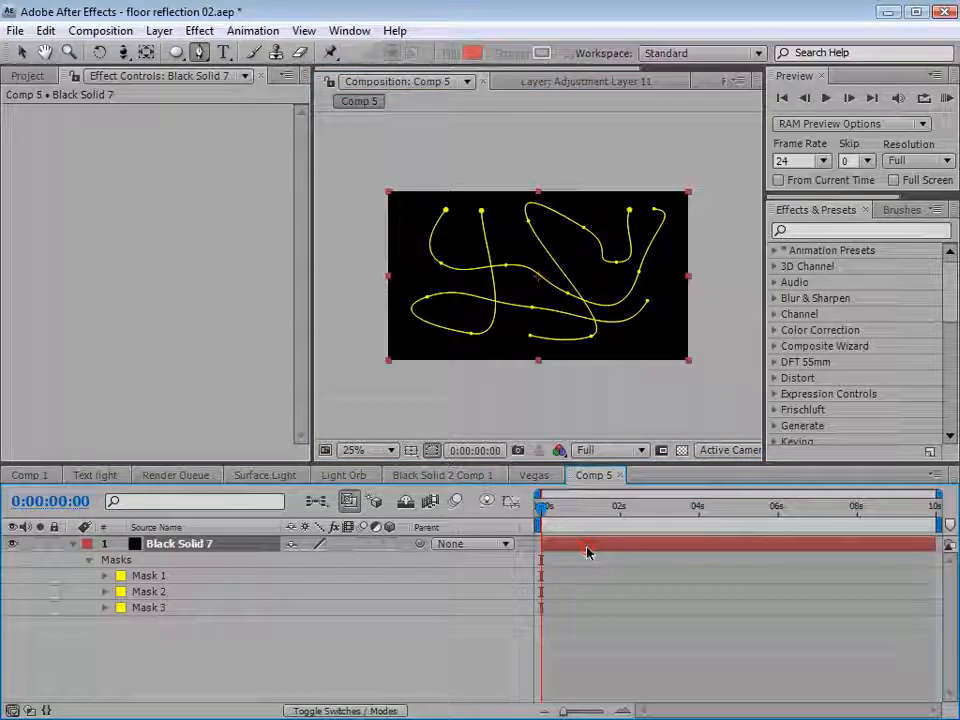
pyautogui.click(205, 32)
pyautogui.moveTo(378, 340)
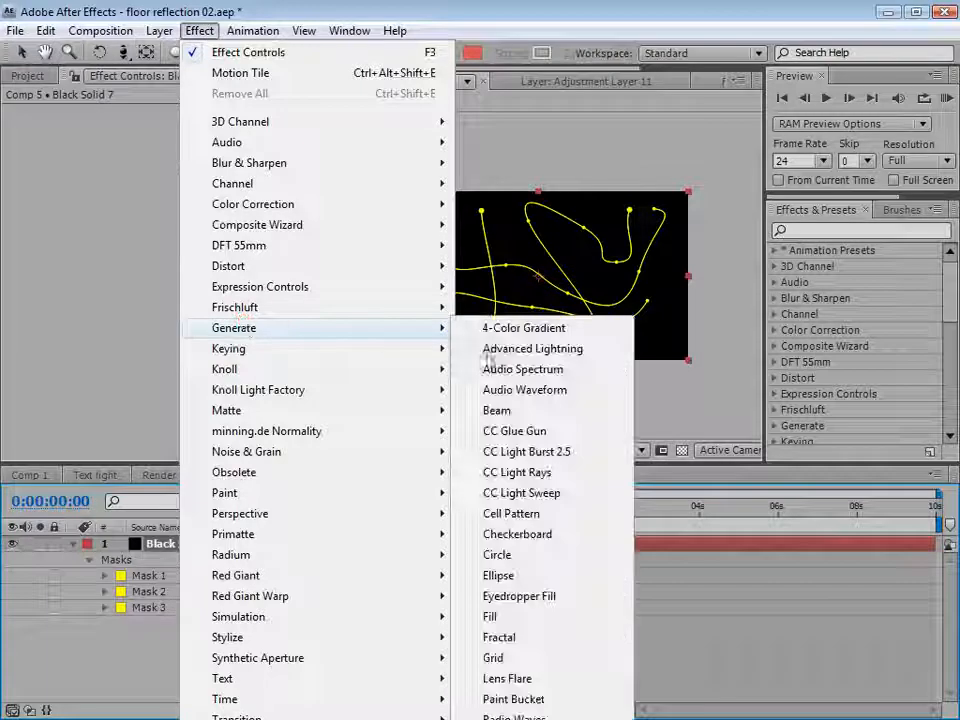
pyautogui.click(500, 719)
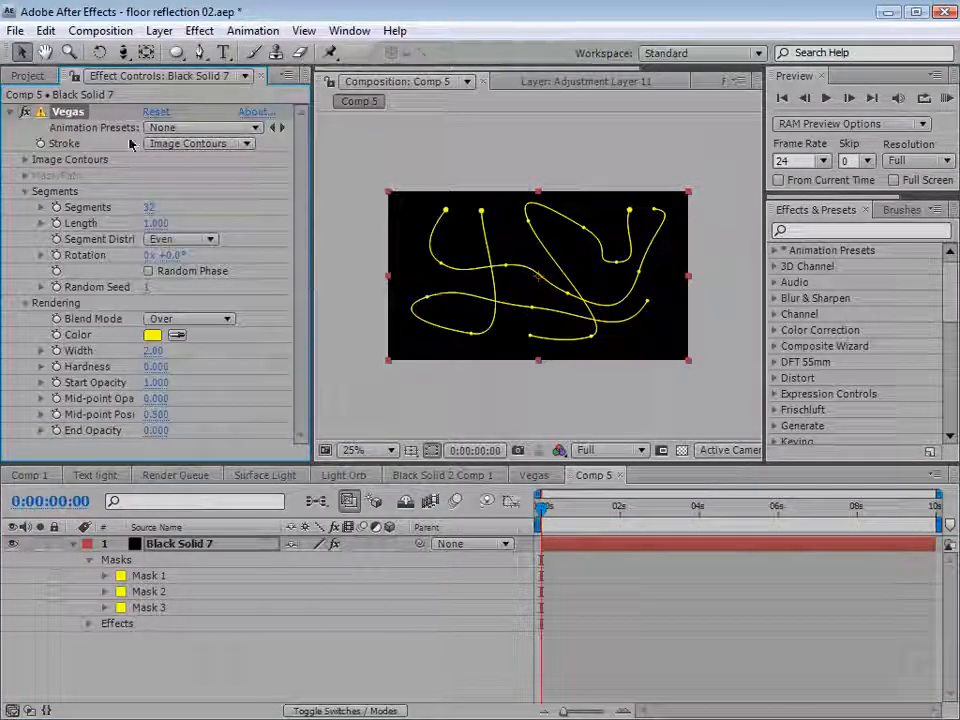
pyautogui.click(431, 450)
# Set the Vegas stroke to Mask/Path, using Mask 1 as the path.
pyautogui.click(192, 144)
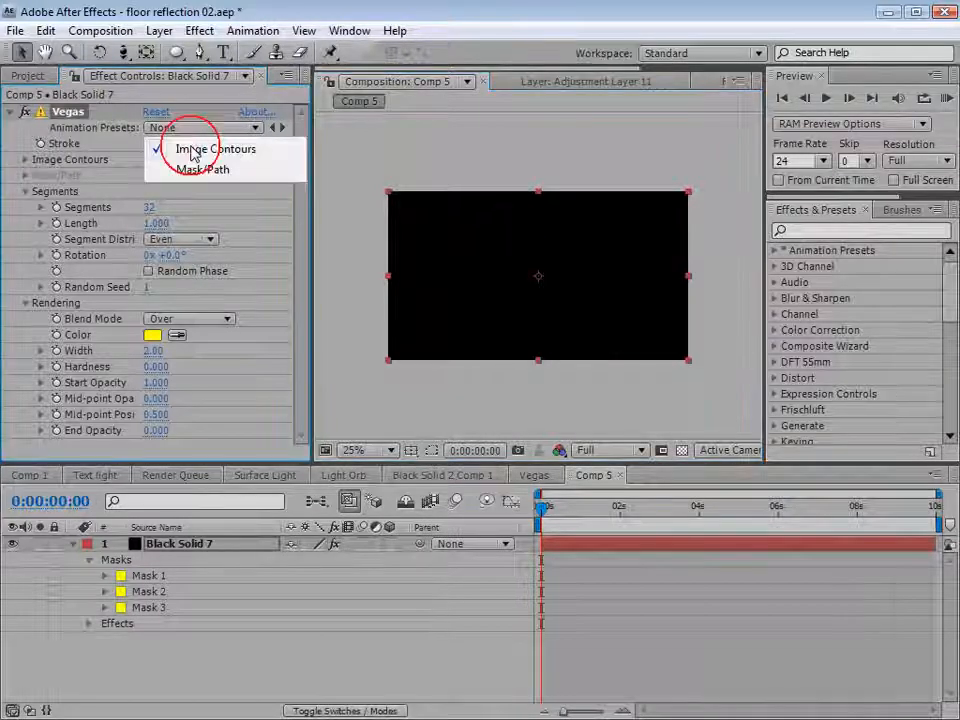
pyautogui.click(236, 175)
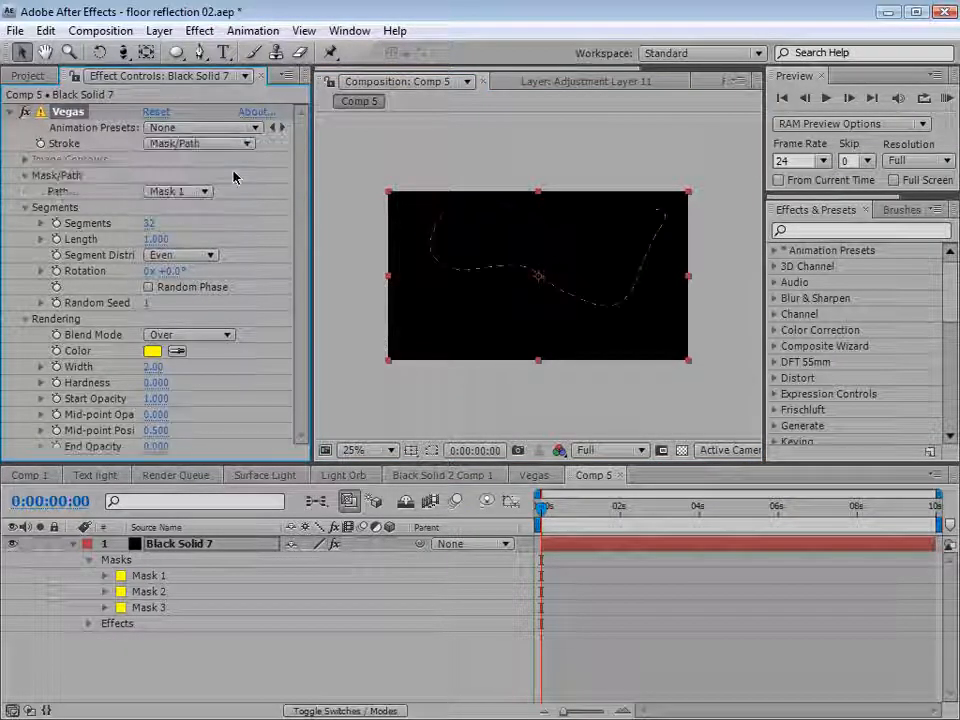
pyautogui.click(196, 195)
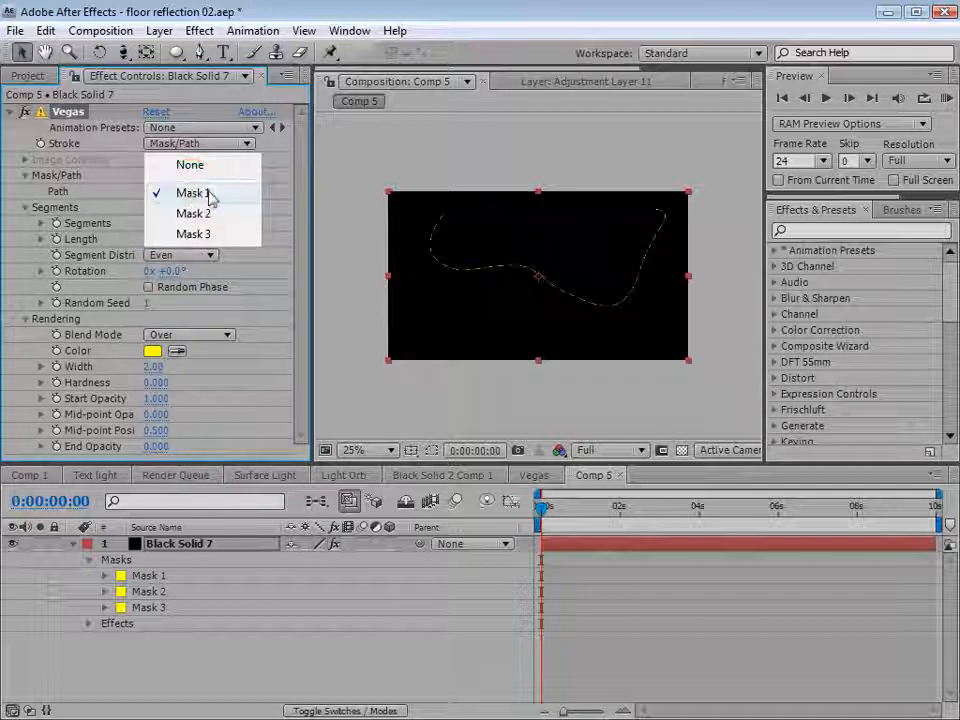
pyautogui.click(211, 196)
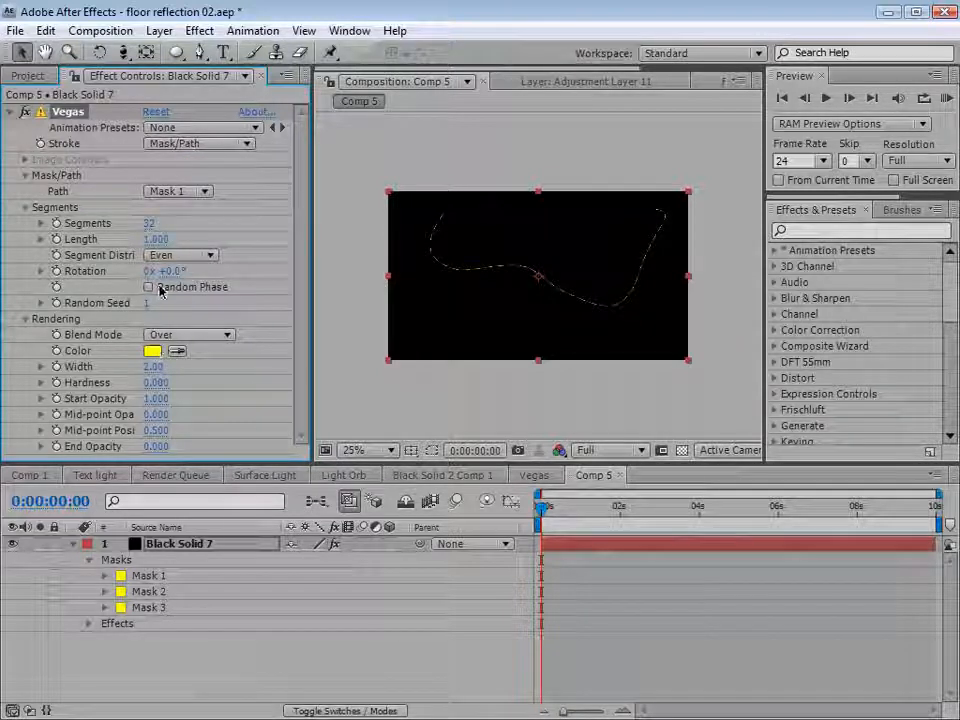
# Set the Vegas stroke color to orange (FFA200) and the number of segments to 1.
pyautogui.click(152, 350)
pyautogui.moveTo(652, 488); pyautogui.dragTo(656, 468)
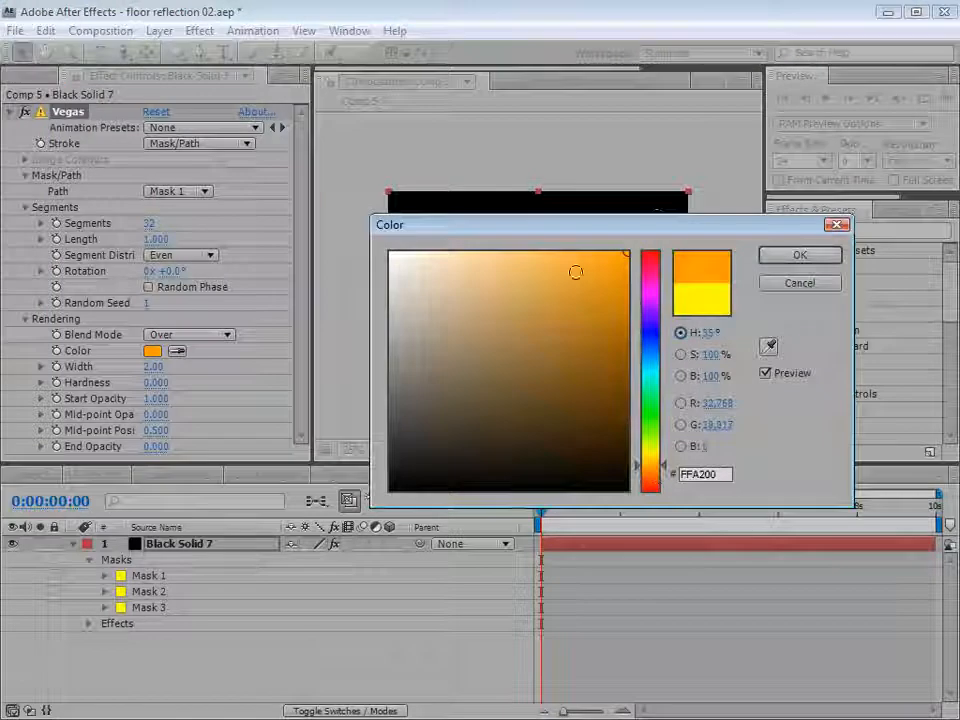
pyautogui.click(799, 257)
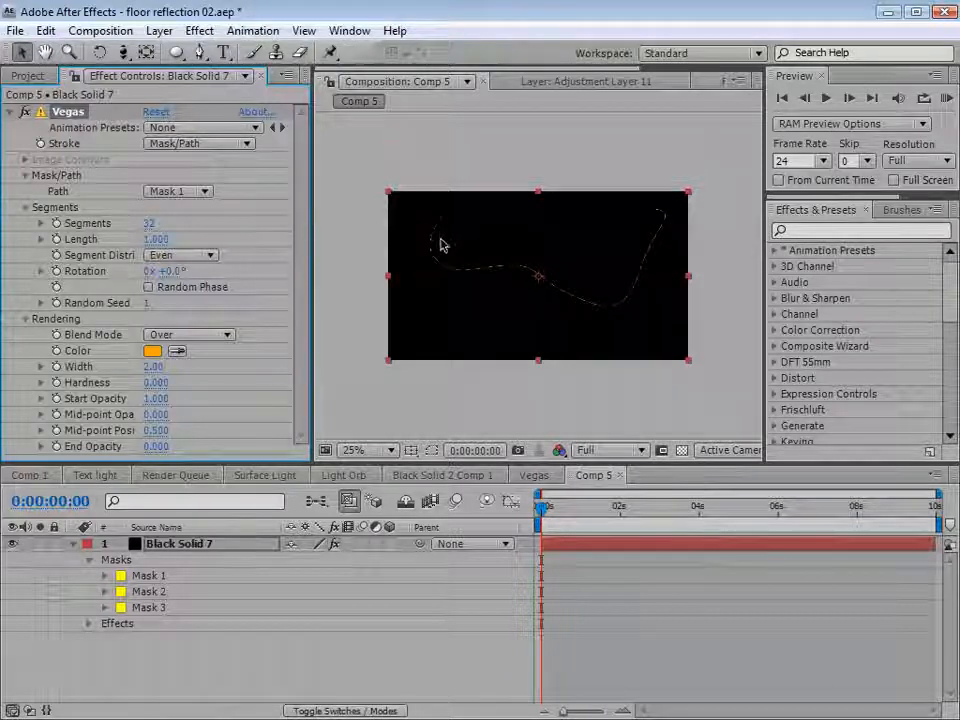
pyautogui.press('.')
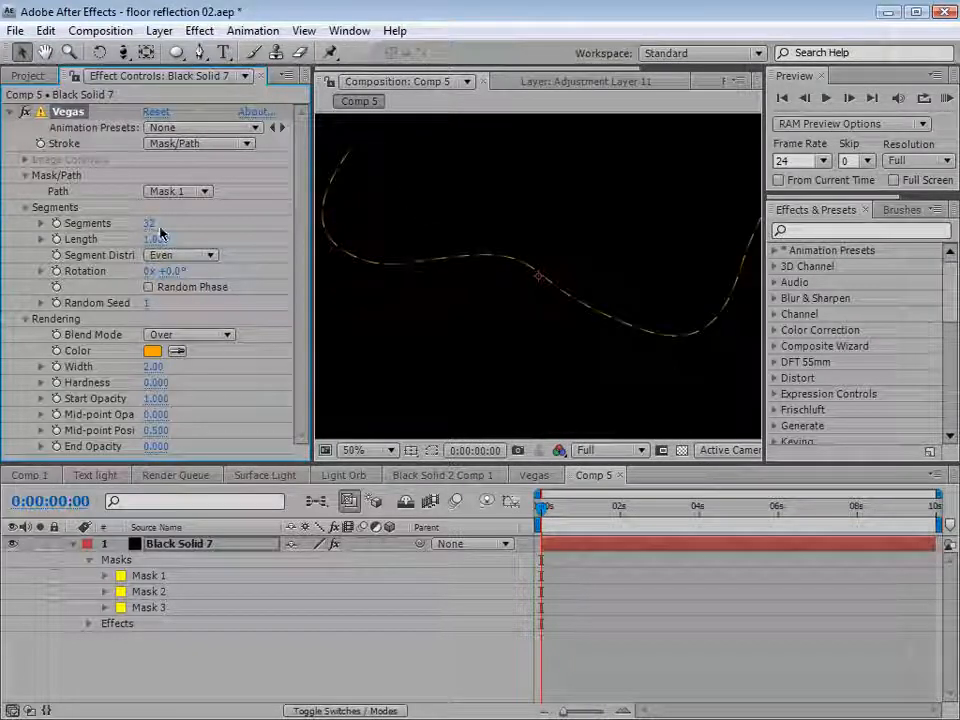
pyautogui.moveTo(150, 224); pyautogui.dragTo(146, 240)
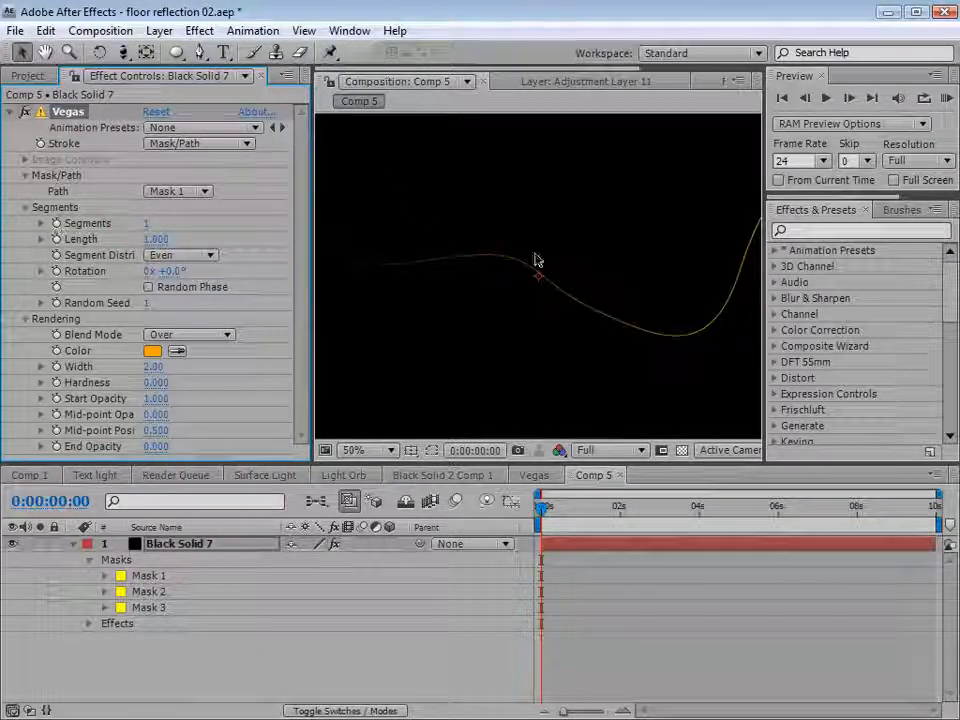
# Set the preview resolution to Half and resize the panels so the composition view and the effect settings are wider.
pyautogui.press(',')
pyautogui.click(595, 450)
pyautogui.click(613, 521)
pyautogui.press('.')
pyautogui.moveTo(763, 243); pyautogui.dragTo(870, 250)
pyautogui.moveTo(312, 320); pyautogui.dragTo(340, 330)
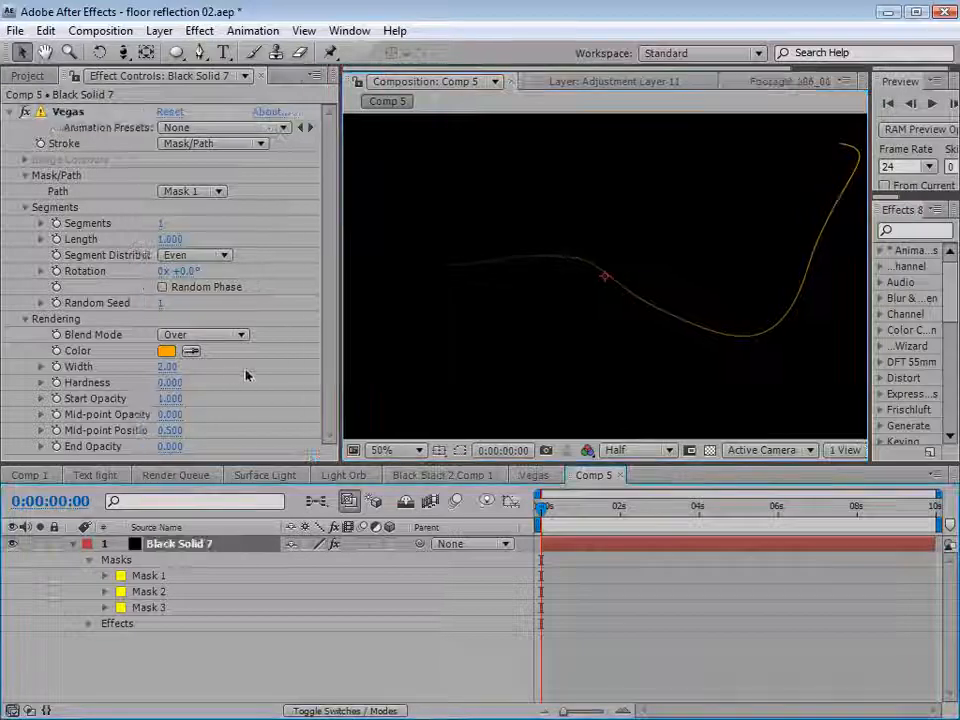
# Set the Vegas mid-point opacity to 1 and the start opacity to 0 so the line fades at both ends.
pyautogui.moveTo(172, 414); pyautogui.dragTo(265, 404)
pyautogui.moveTo(393, 403); pyautogui.dragTo(325, 410)
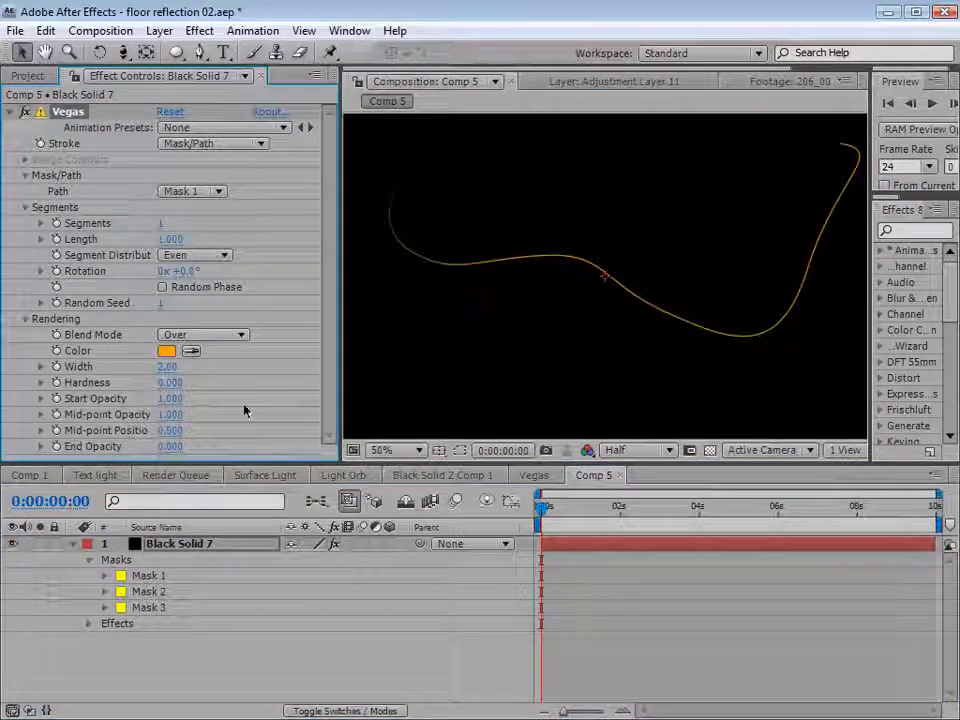
pyautogui.click(160, 402)
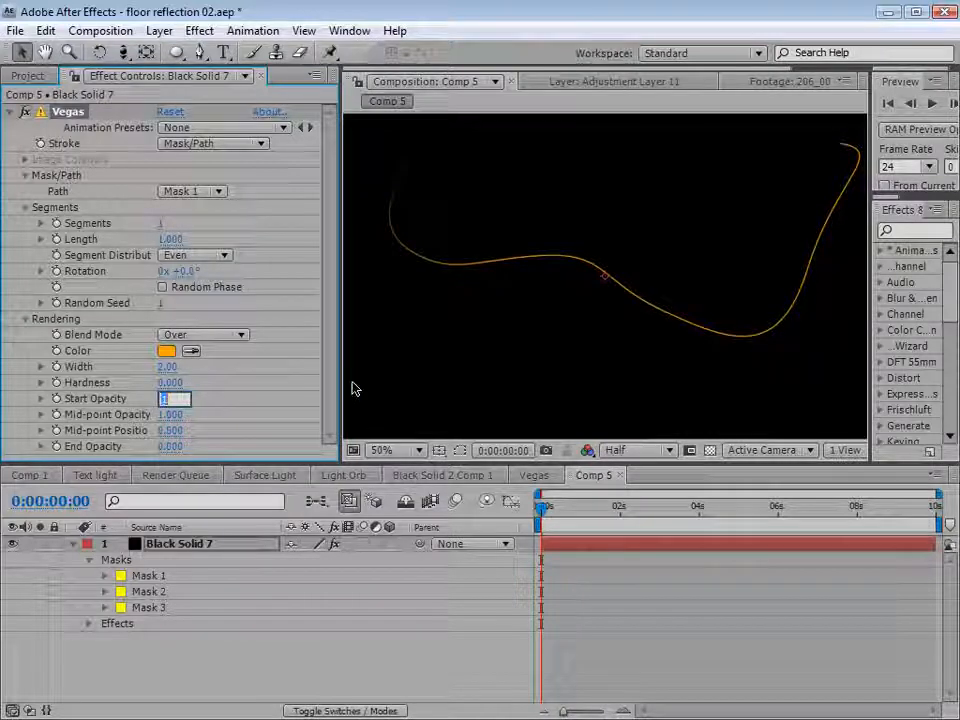
pyautogui.write('0')
pyautogui.press('Return')
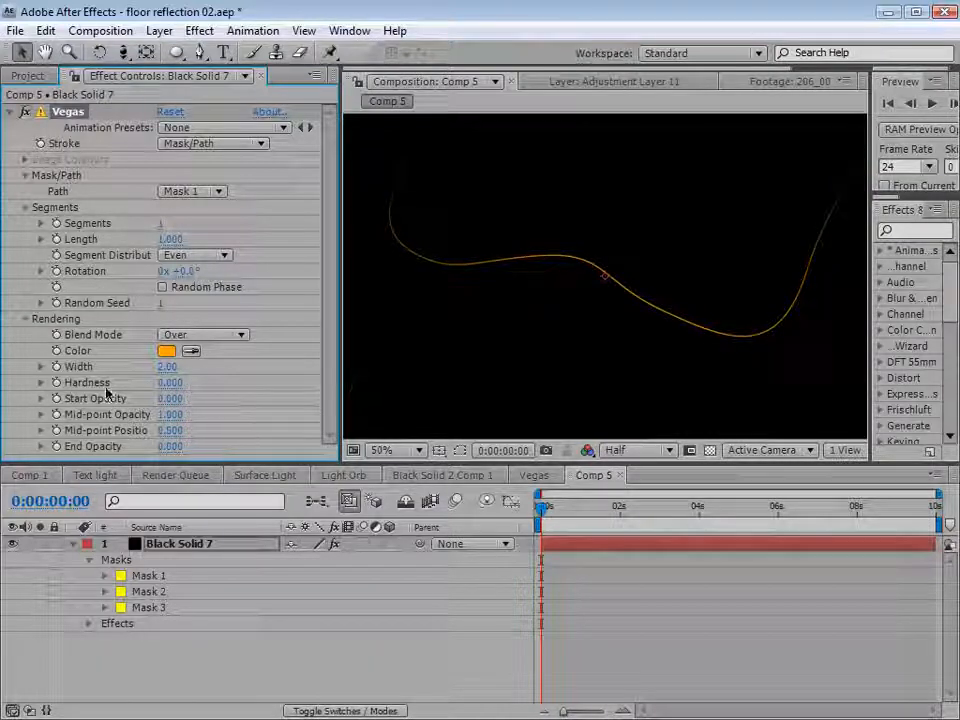
# Set the Vegas hardness to 0.65, and duplicate the effect with Mask 2 as the copy's path.
pyautogui.moveTo(167, 382); pyautogui.dragTo(242, 383)
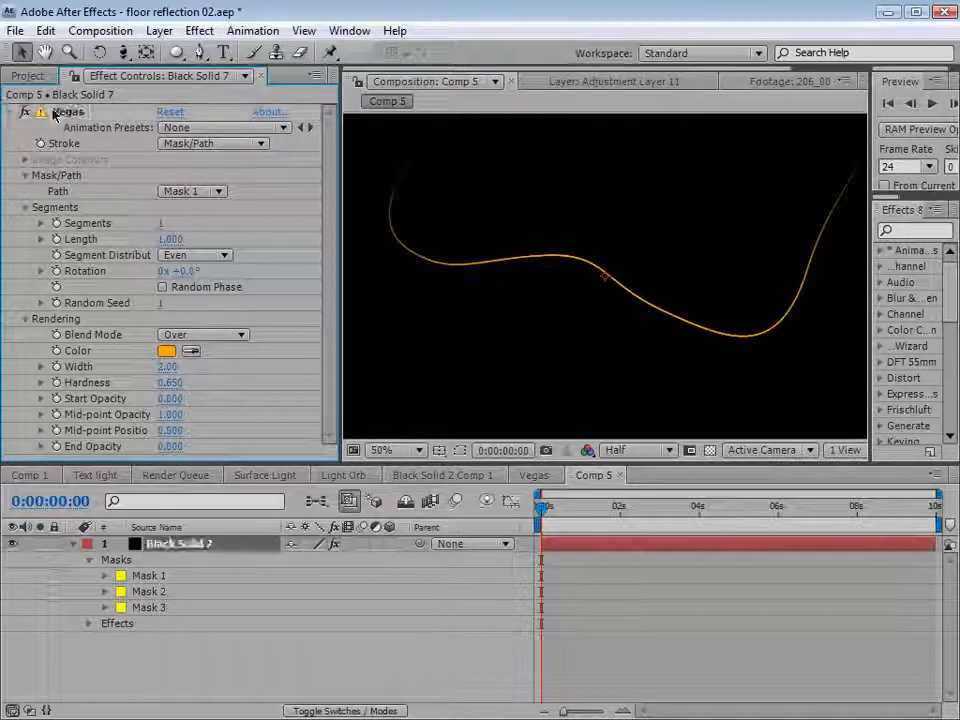
pyautogui.click(12, 112)
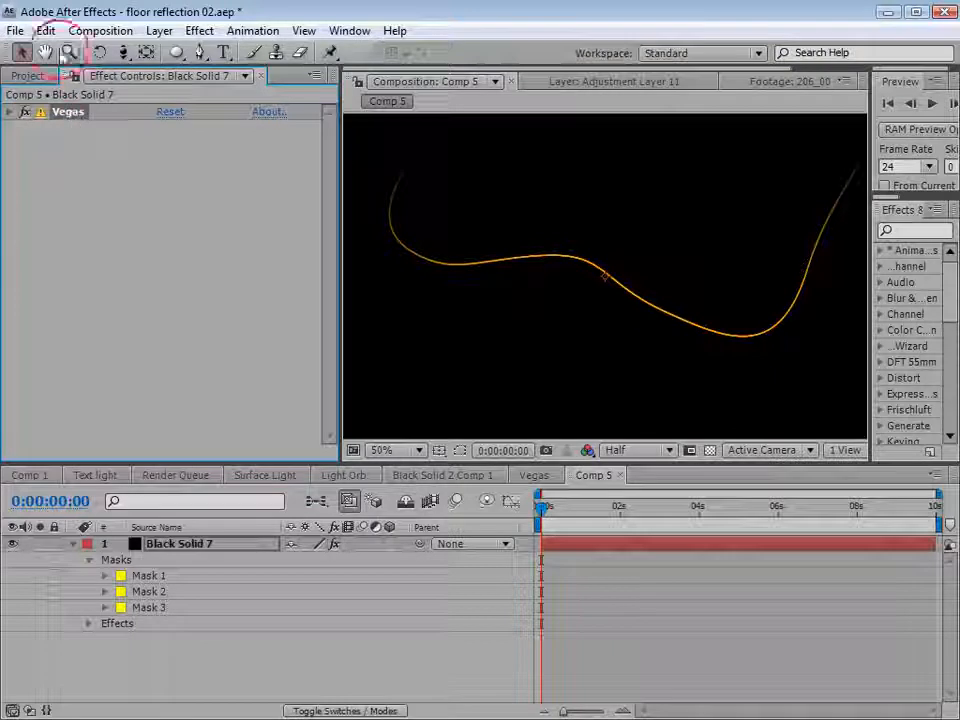
pyautogui.click(45, 31)
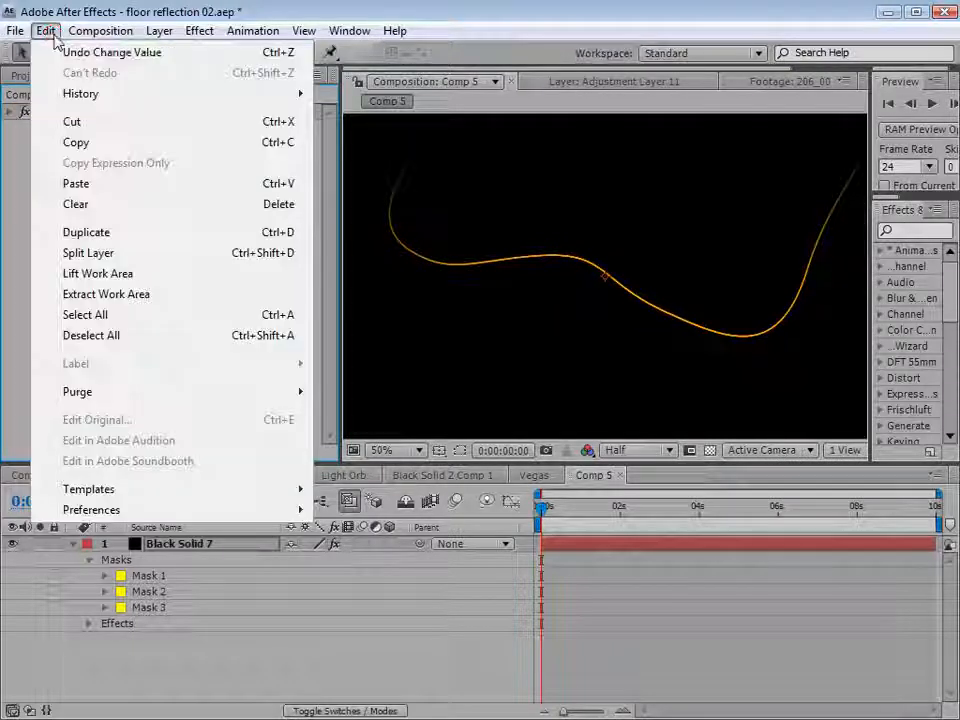
pyautogui.click(110, 233)
pyautogui.click(195, 197)
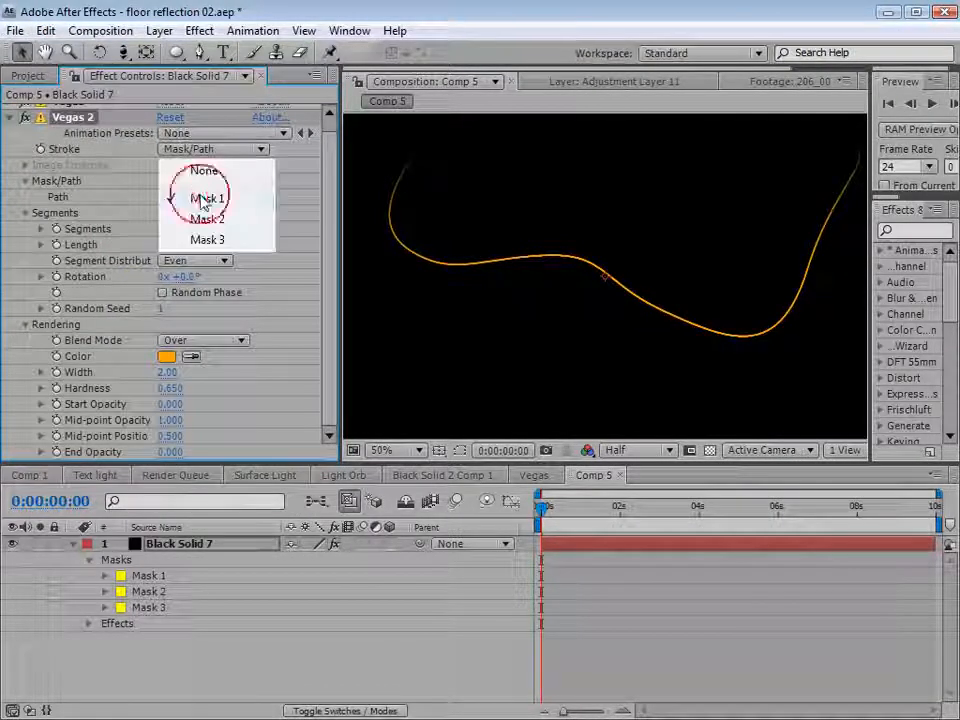
pyautogui.click(208, 220)
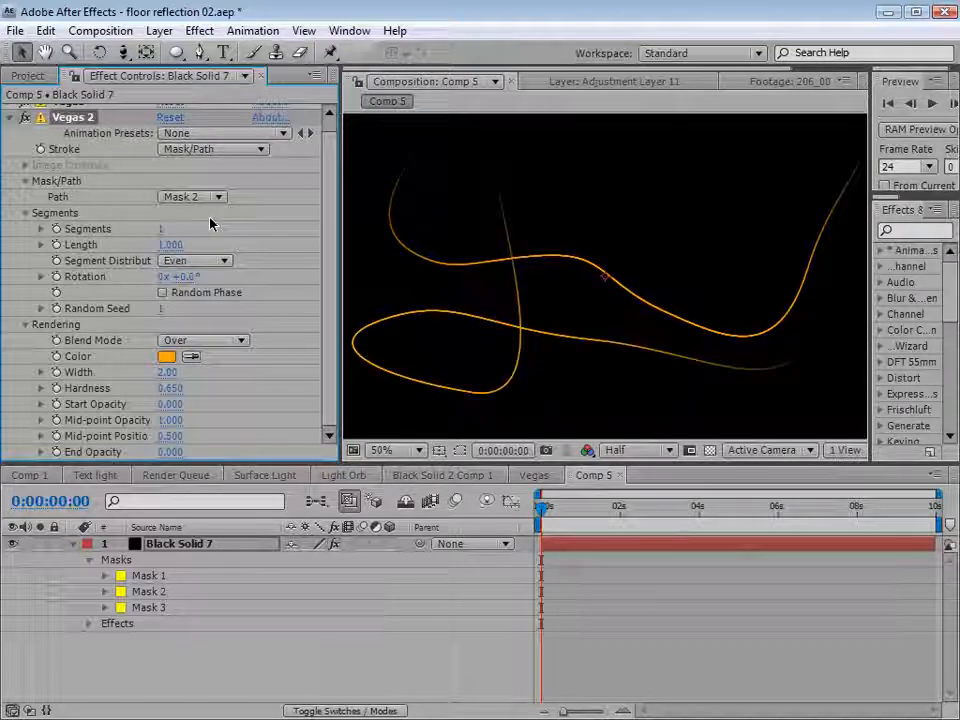
# Duplicate the Vegas 2 effect and use Mask 3 as the path of the new copy.
pyautogui.scroll(1, 214, 216)
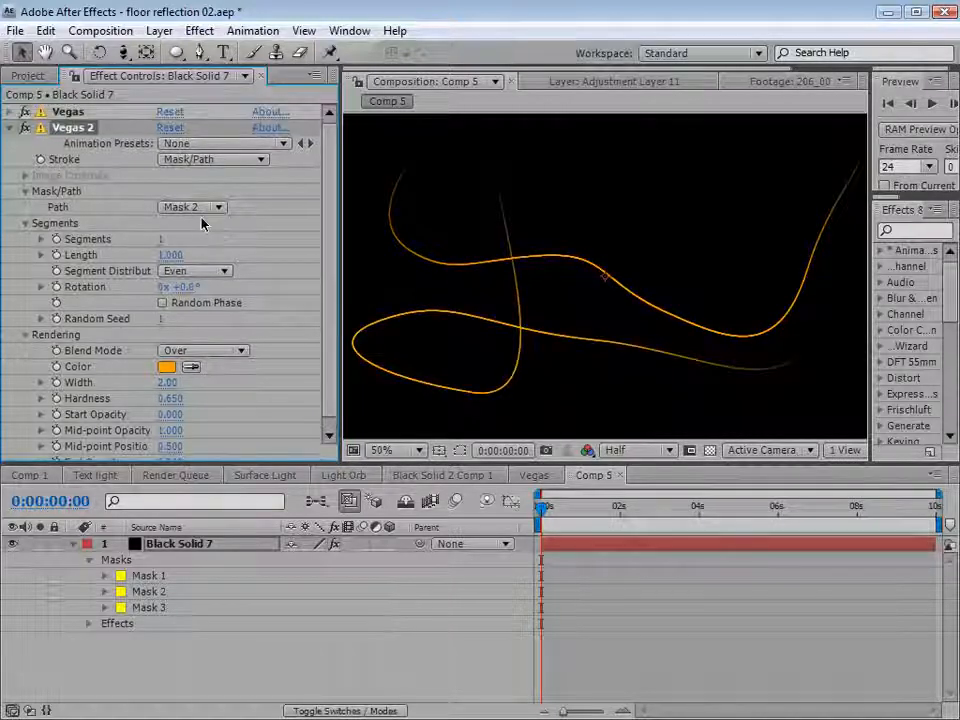
pyautogui.click(46, 30)
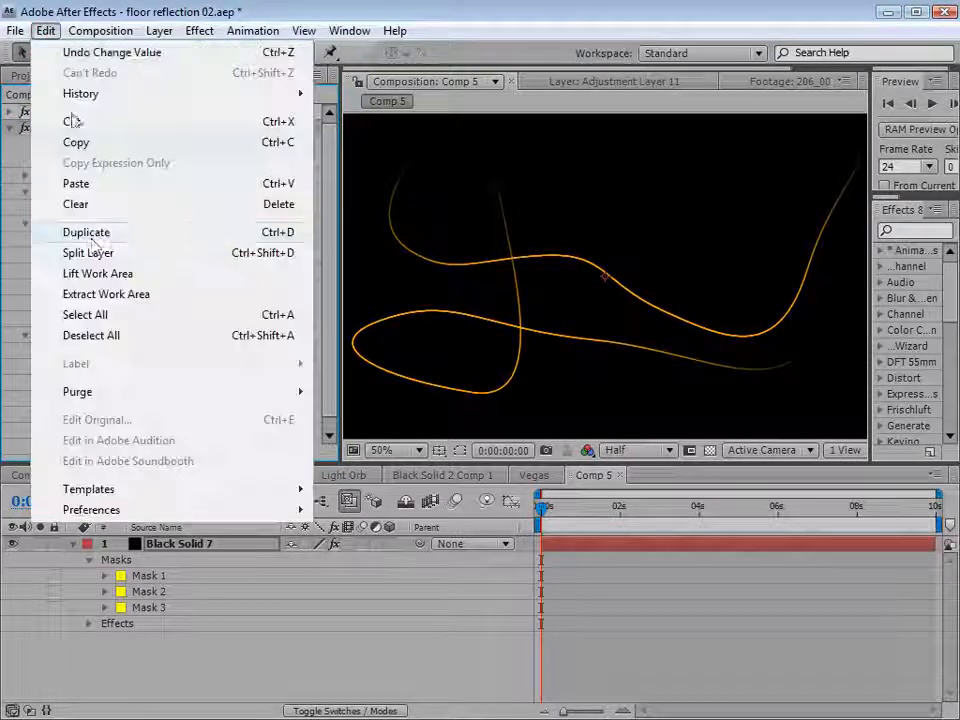
pyautogui.click(89, 232)
pyautogui.click(214, 197)
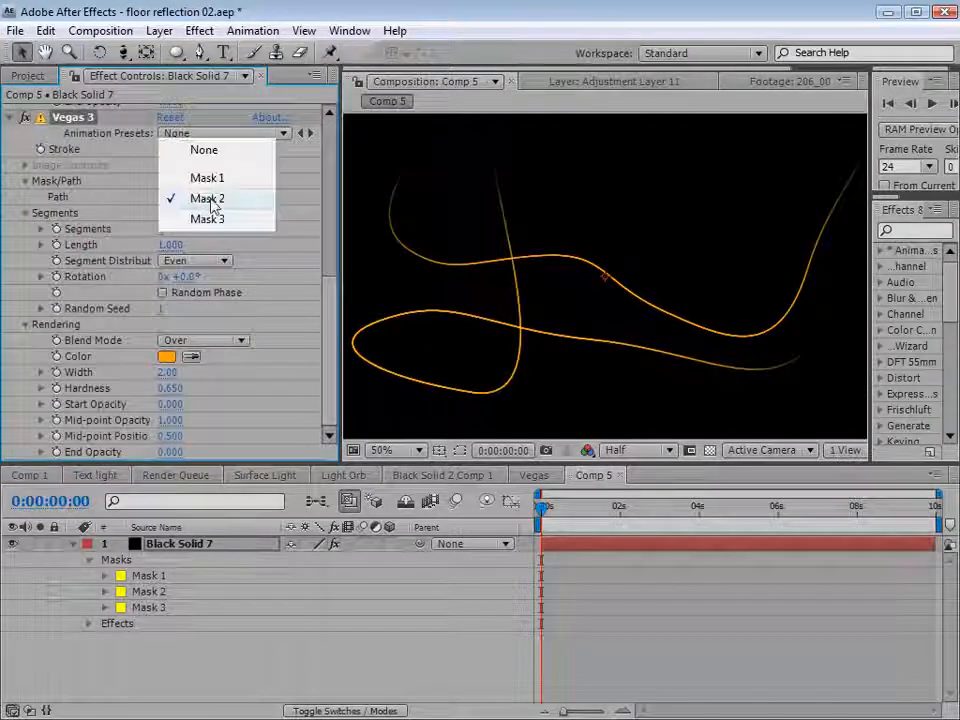
pyautogui.click(199, 219)
pyautogui.click(634, 632)
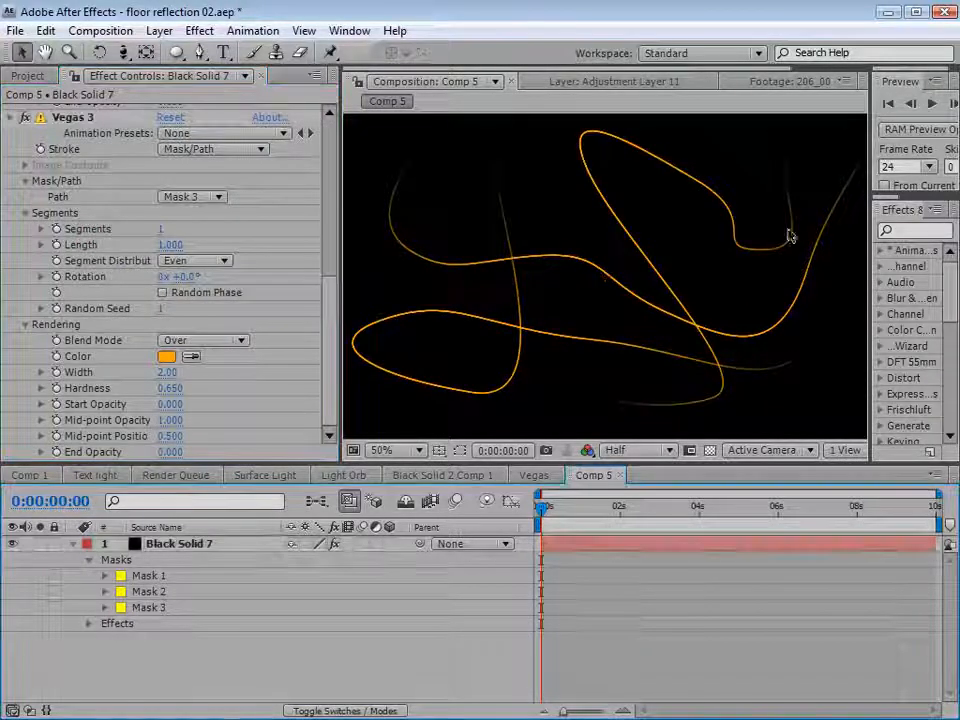
pyautogui.moveTo(557, 518); pyautogui.dragTo(449, 544)
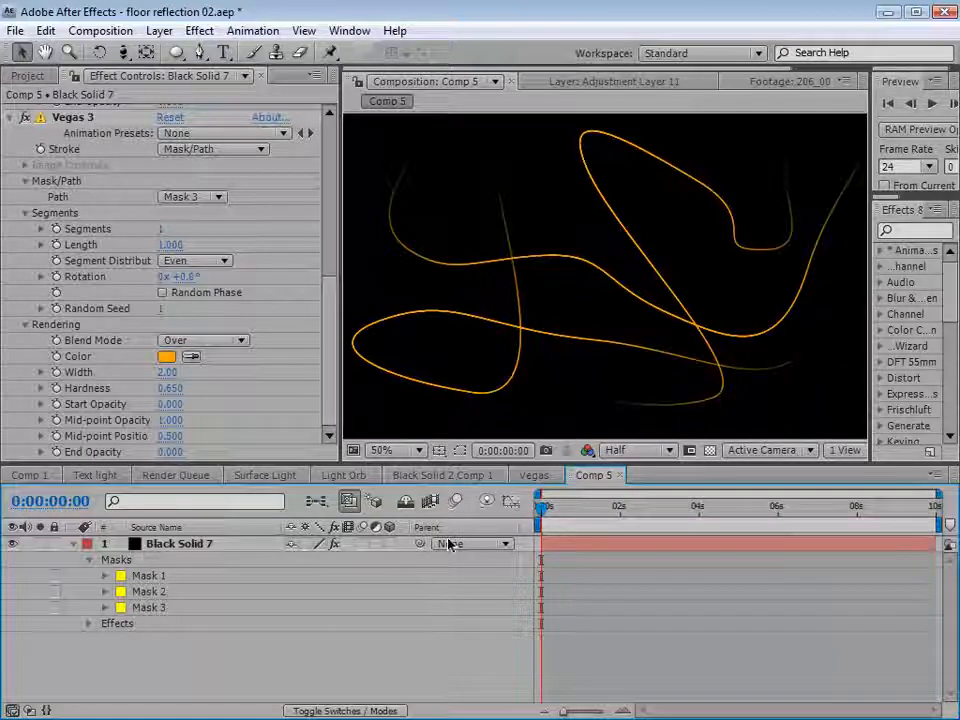
# Pre-compose Black Solid 7 as "Lines", moving all attributes into the new composition.
pyautogui.click(618, 547)
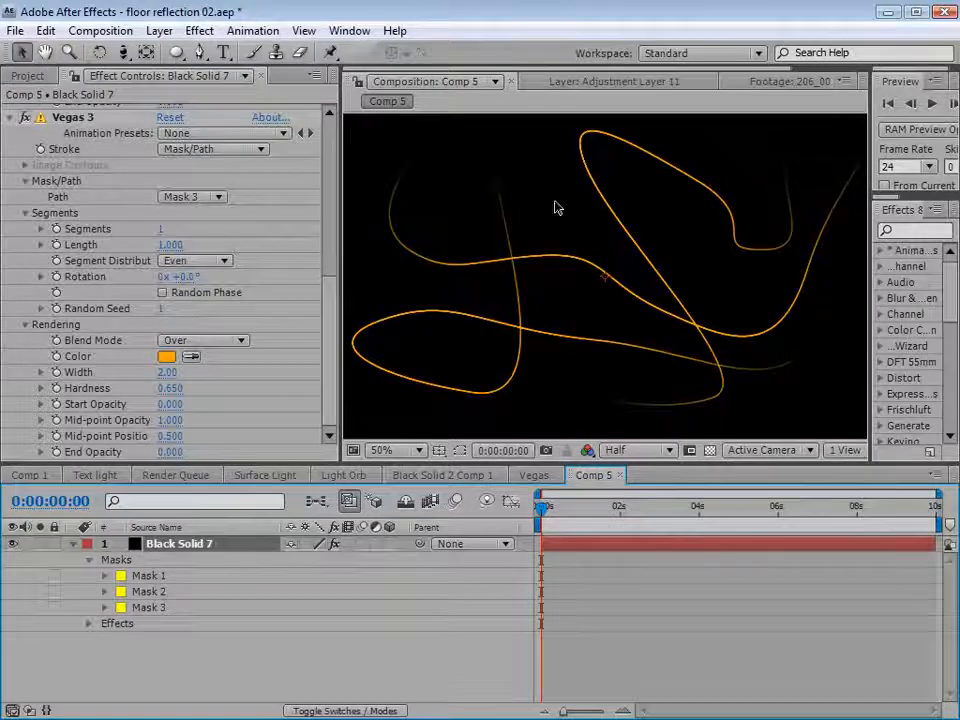
pyautogui.click(160, 30)
pyautogui.click(198, 702)
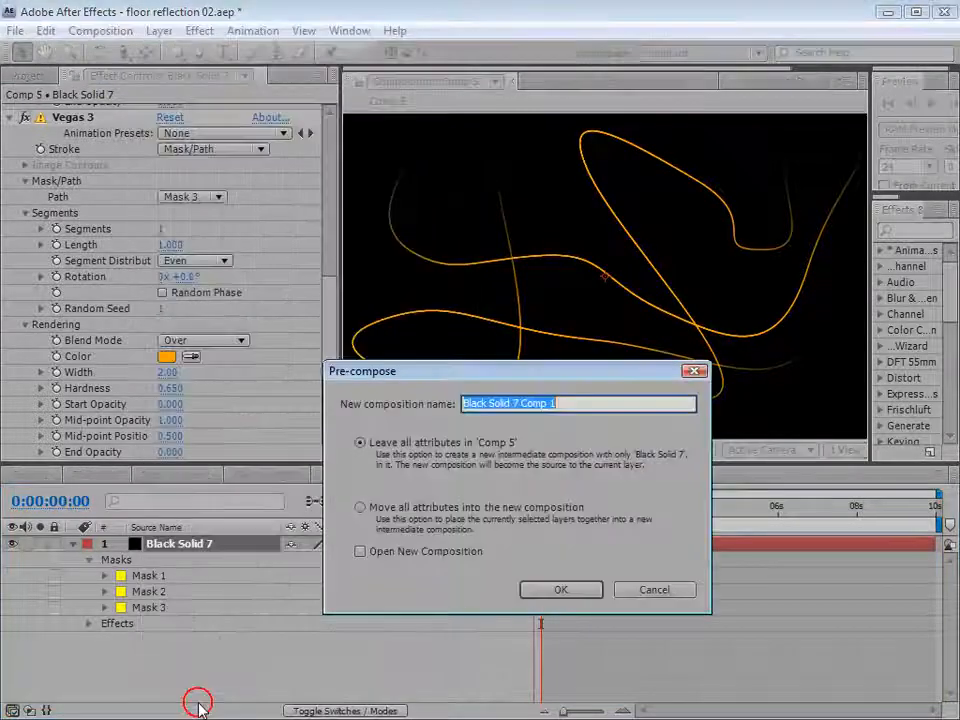
pyautogui.click(361, 508)
pyautogui.moveTo(589, 404); pyautogui.dragTo(308, 424)
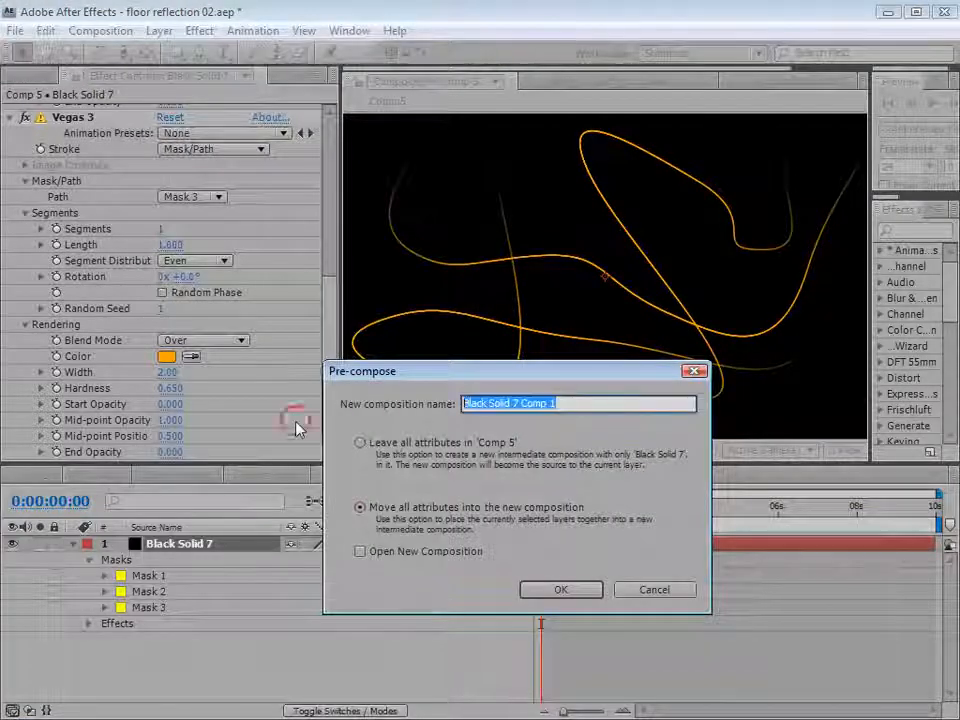
pyautogui.write('Lines')
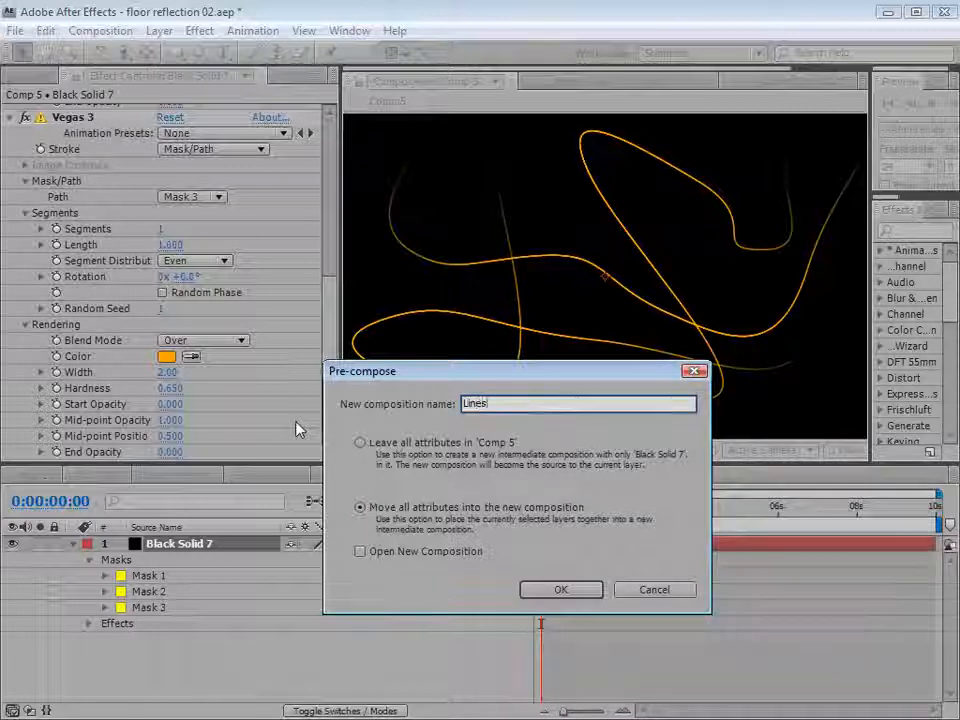
pyautogui.click(563, 591)
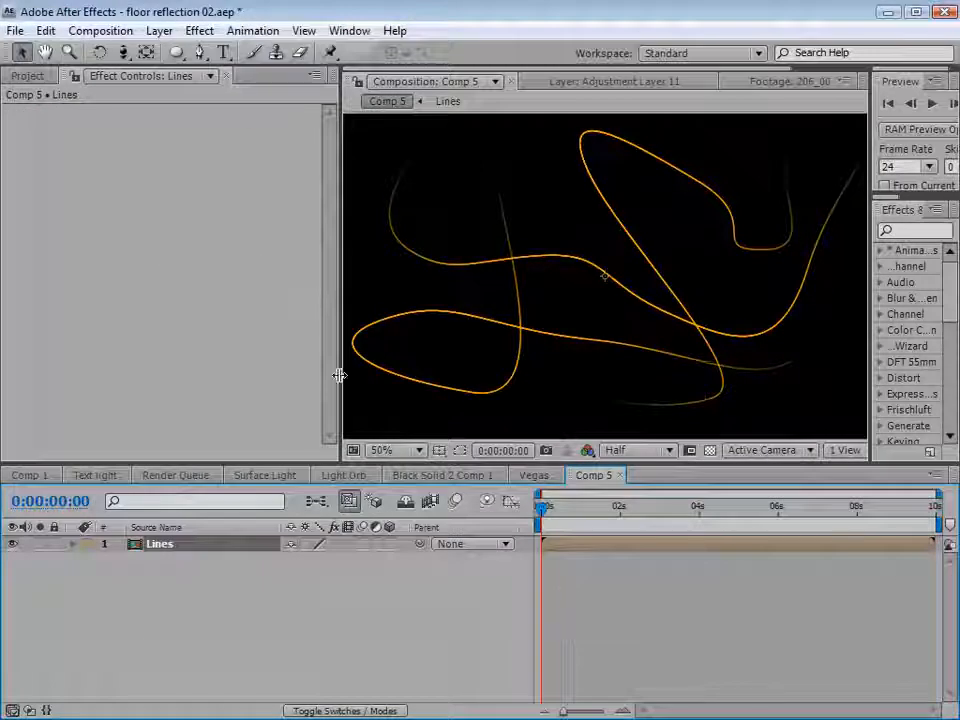
# Apply the Offset effect to the Lines layer and resize the panels to make its settings readable.
pyautogui.moveTo(337, 375); pyautogui.dragTo(197, 376)
pyautogui.moveTo(866, 264); pyautogui.dragTo(739, 263)
pyautogui.click(804, 231)
pyautogui.write('offset')
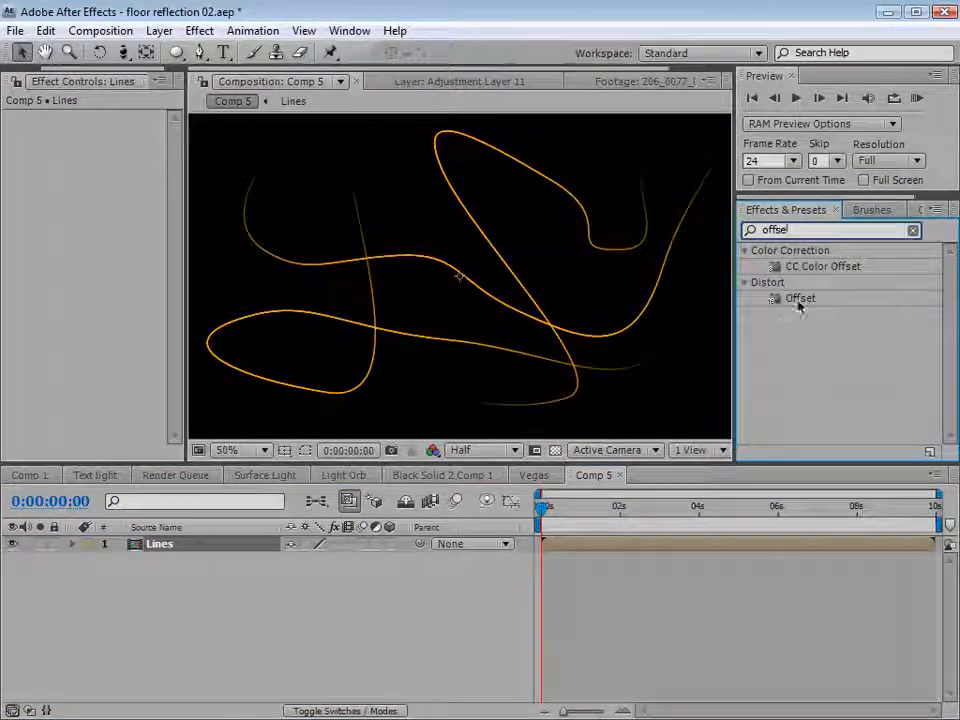
pyautogui.moveTo(798, 299); pyautogui.dragTo(556, 546)
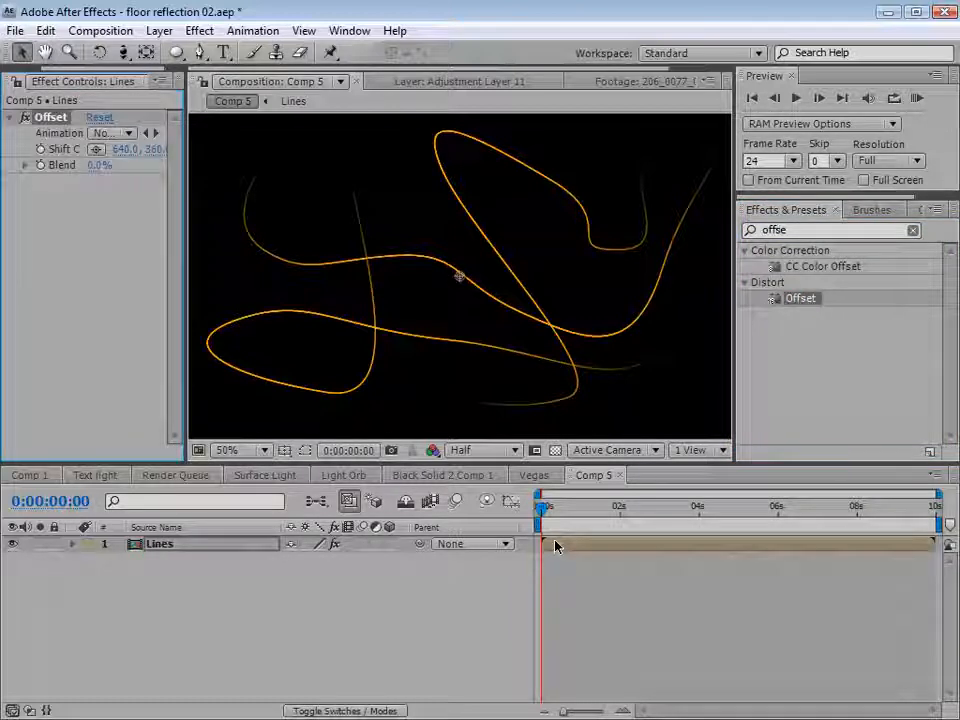
pyautogui.moveTo(186, 223); pyautogui.dragTo(240, 228)
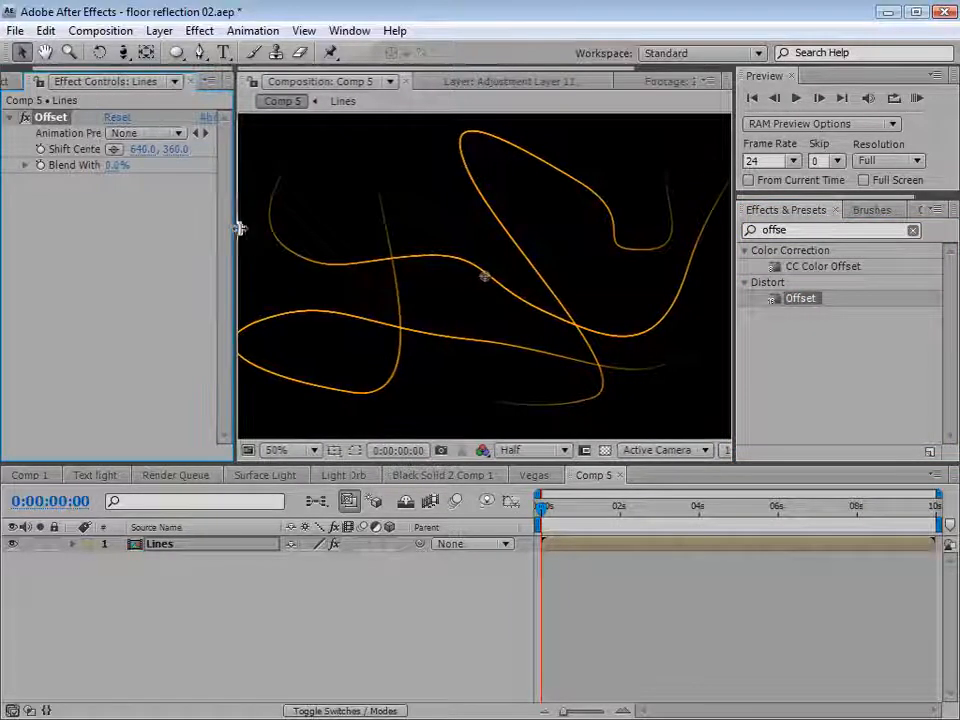
# Animate the Offset's Shift Center To with a keyframe at the start and one at 0:00:09:23 set to 640, 2112.
pyautogui.click(40, 149)
pyautogui.moveTo(557, 519); pyautogui.dragTo(936, 519)
pyautogui.press('u')
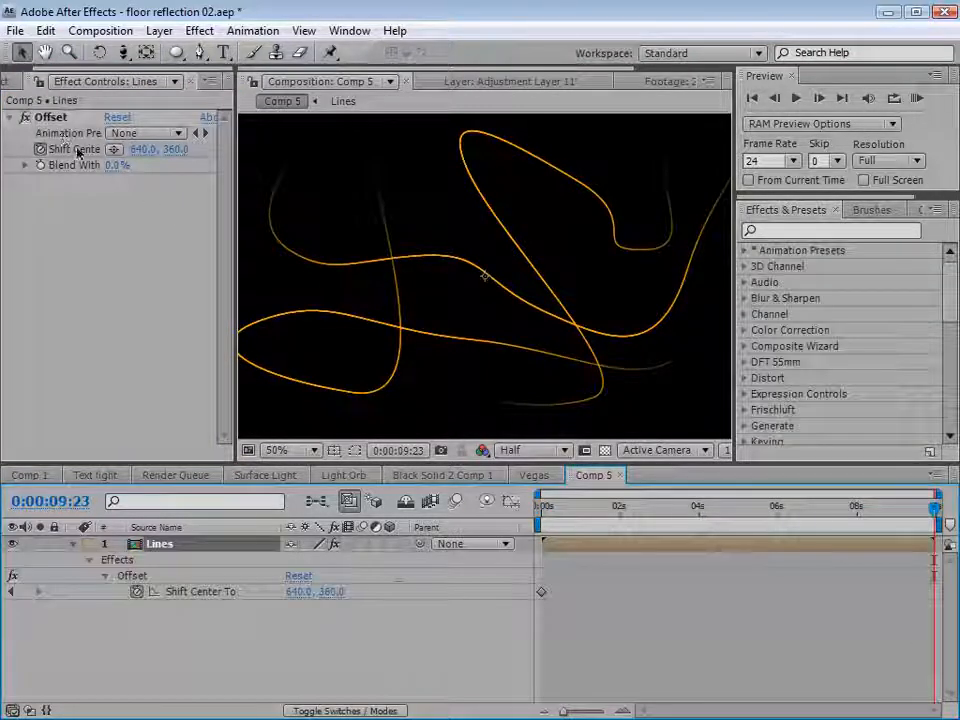
pyautogui.moveTo(173, 156); pyautogui.dragTo(343, 172)
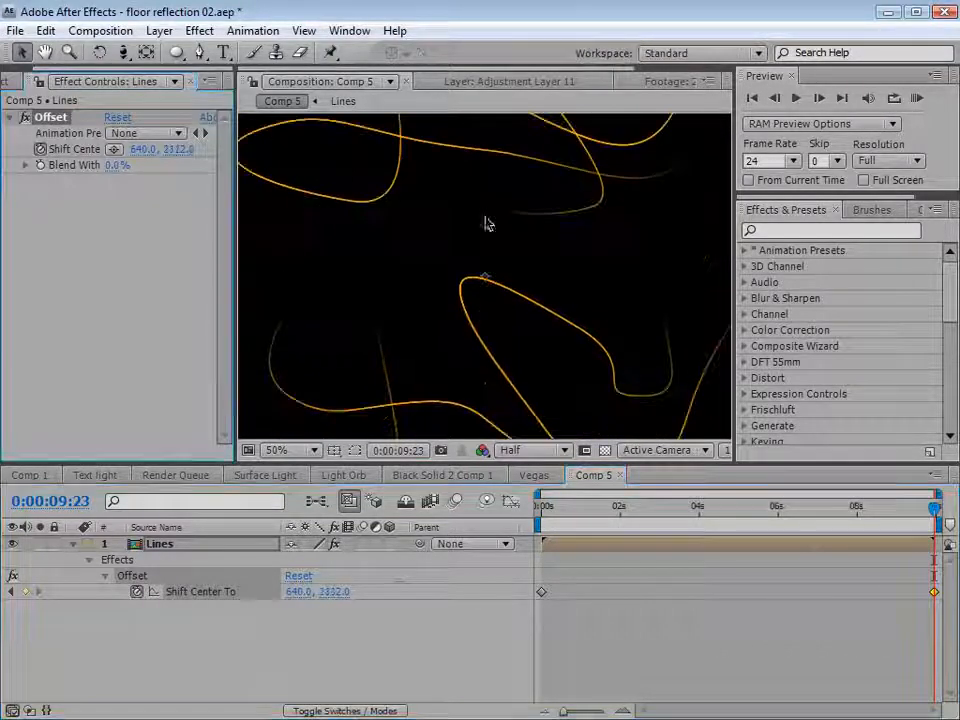
pyautogui.moveTo(546, 515); pyautogui.dragTo(565, 520)
# Apply Polar Coordinates to the Lines layer, with Rect to Polar conversion and 100% interpolation.
pyautogui.write('olar')
pyautogui.moveTo(815, 300); pyautogui.dragTo(575, 543)
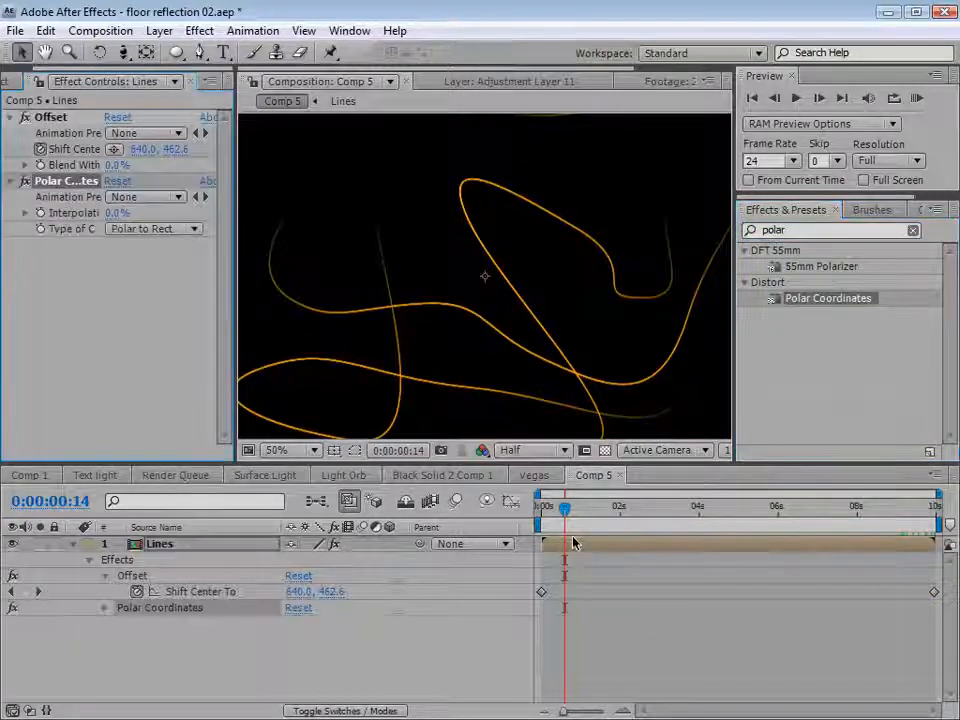
pyautogui.click(145, 231)
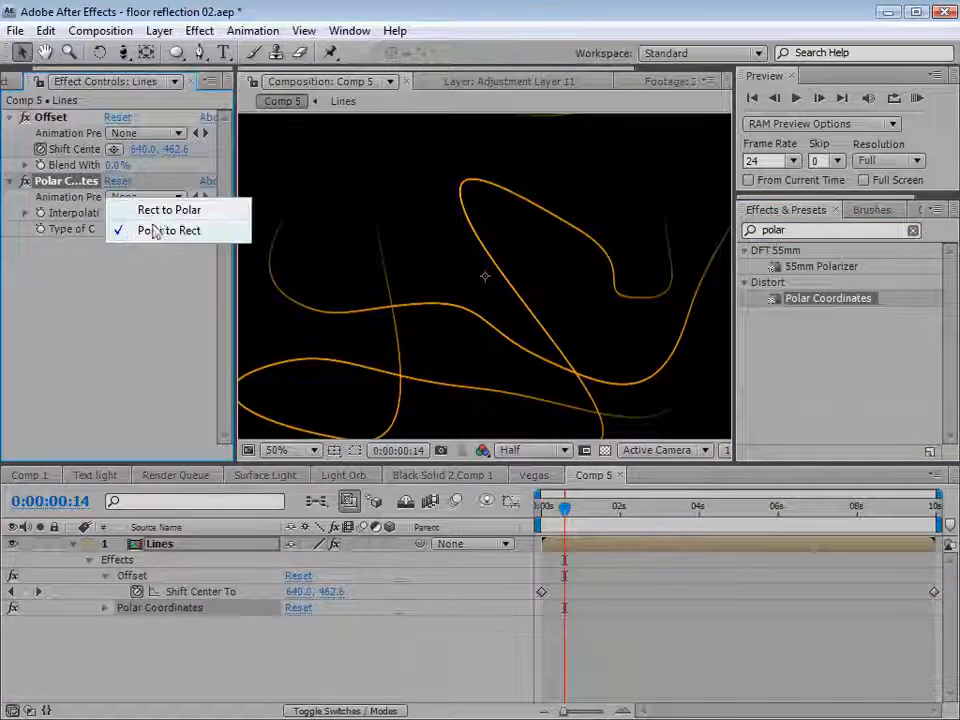
pyautogui.click(167, 212)
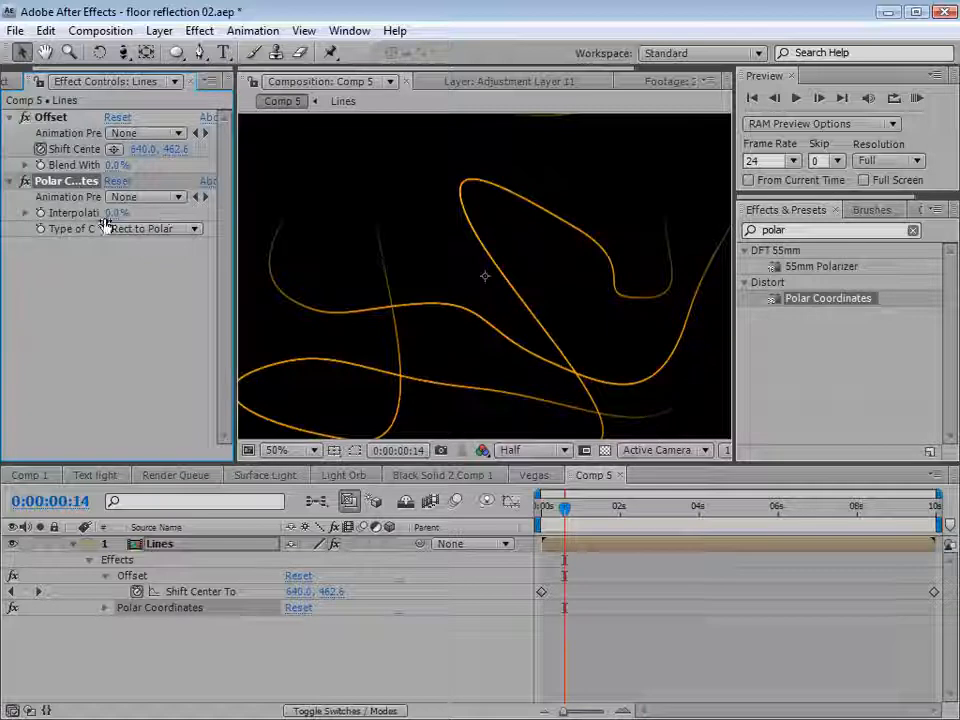
pyautogui.moveTo(113, 213); pyautogui.dragTo(297, 213)
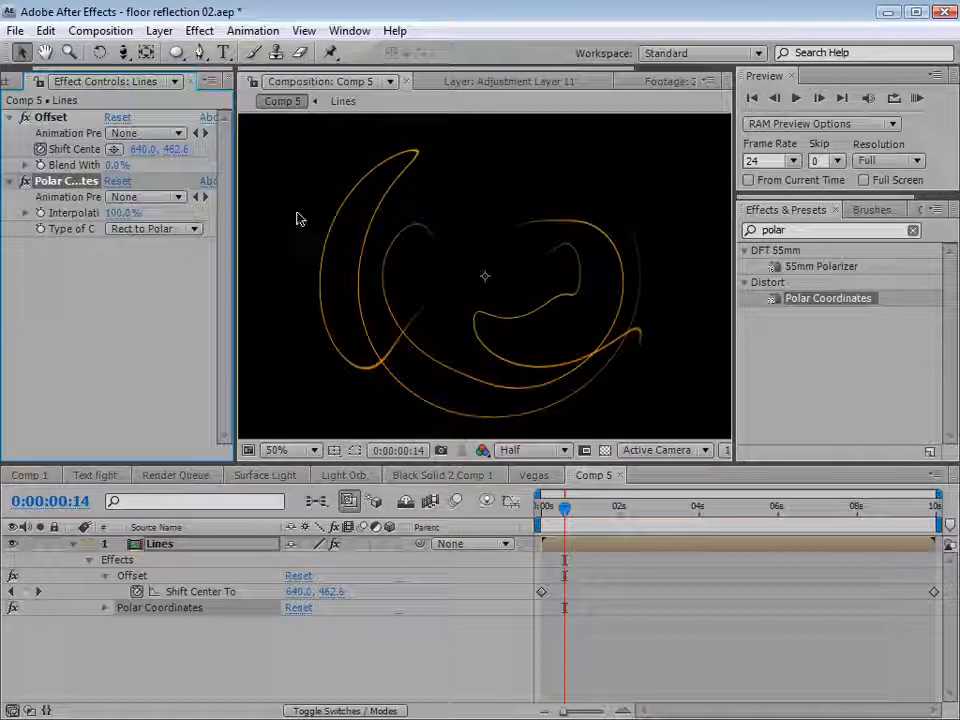
# Set the preview resolution to Full and scrub to 0:00:03:15 to check the distorted lines up close.
pyautogui.moveTo(565, 507); pyautogui.dragTo(750, 507)
pyautogui.click(588, 510)
pyautogui.moveTo(588, 507); pyautogui.dragTo(668, 507)
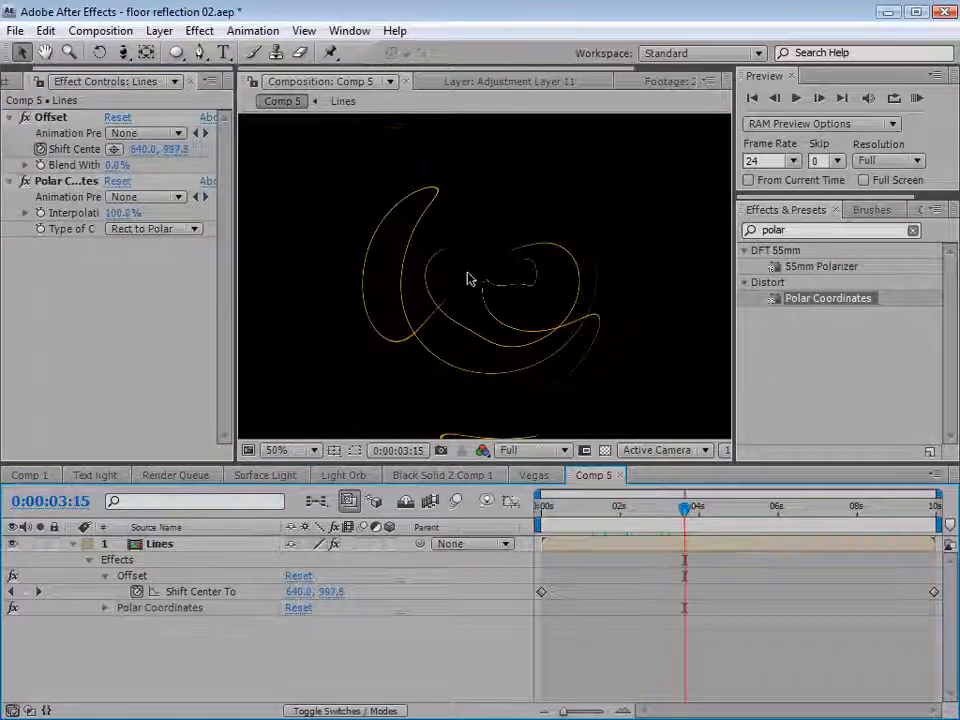
pyautogui.scroll(2, 466, 279)
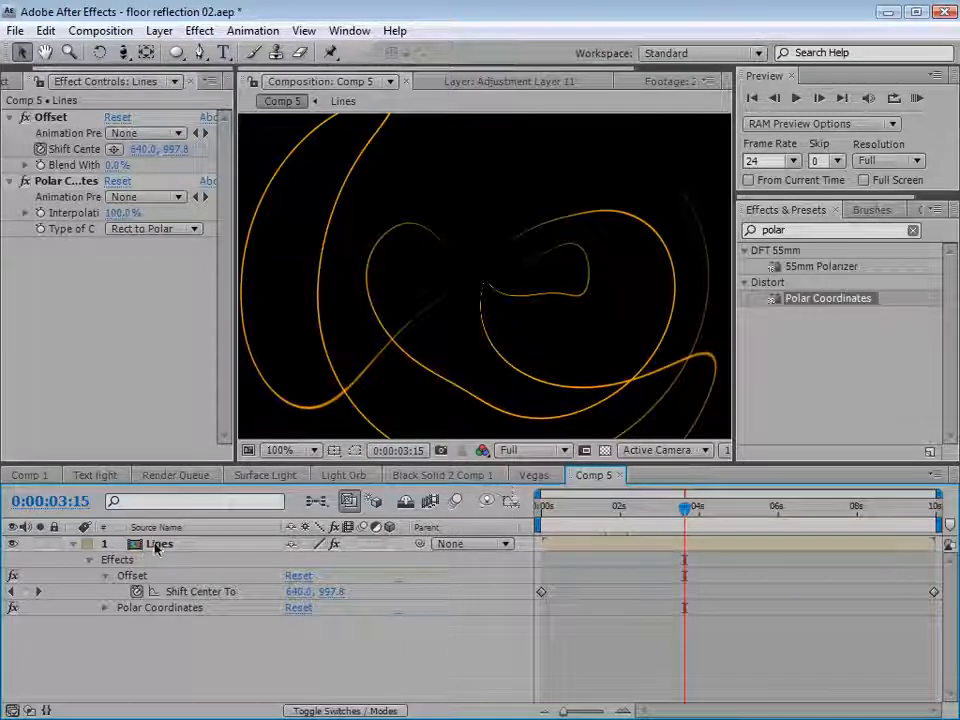
# Open the Lines composition and set the stroke width of Black Solid 7's first Vegas effect to 4.
pyautogui.doubleClick(159, 545)
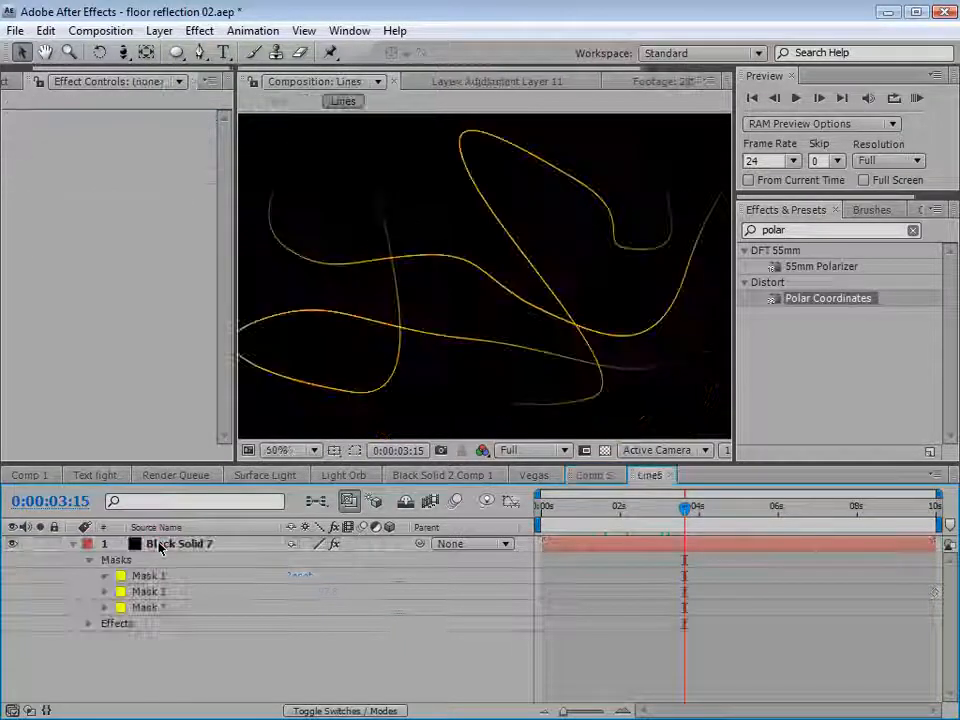
pyautogui.click(9, 118)
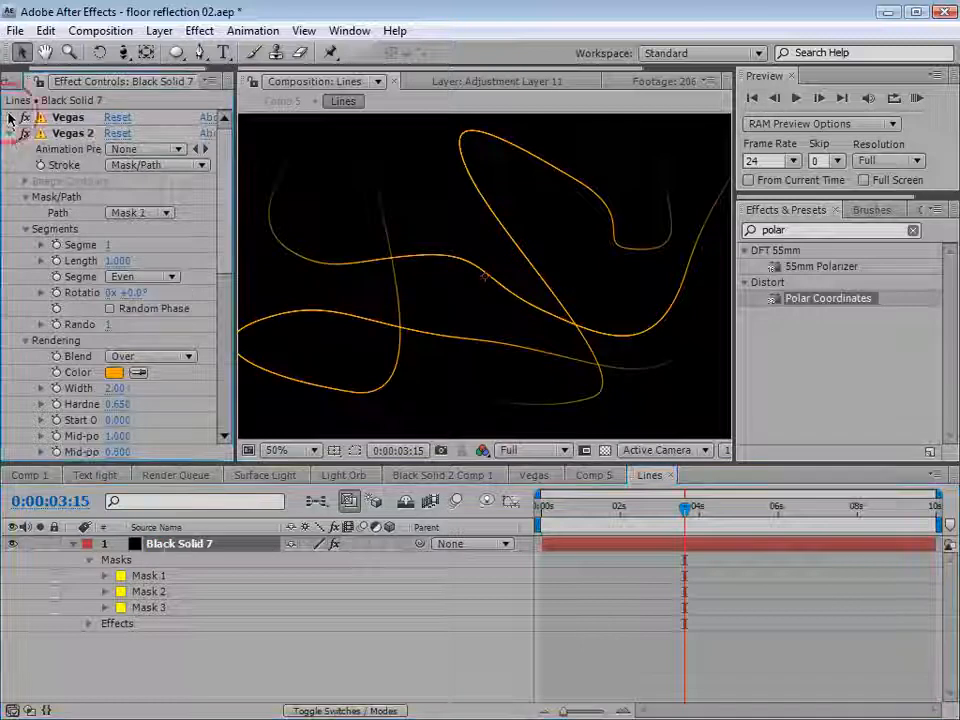
pyautogui.click(10, 133)
pyautogui.click(9, 149)
pyautogui.click(9, 118)
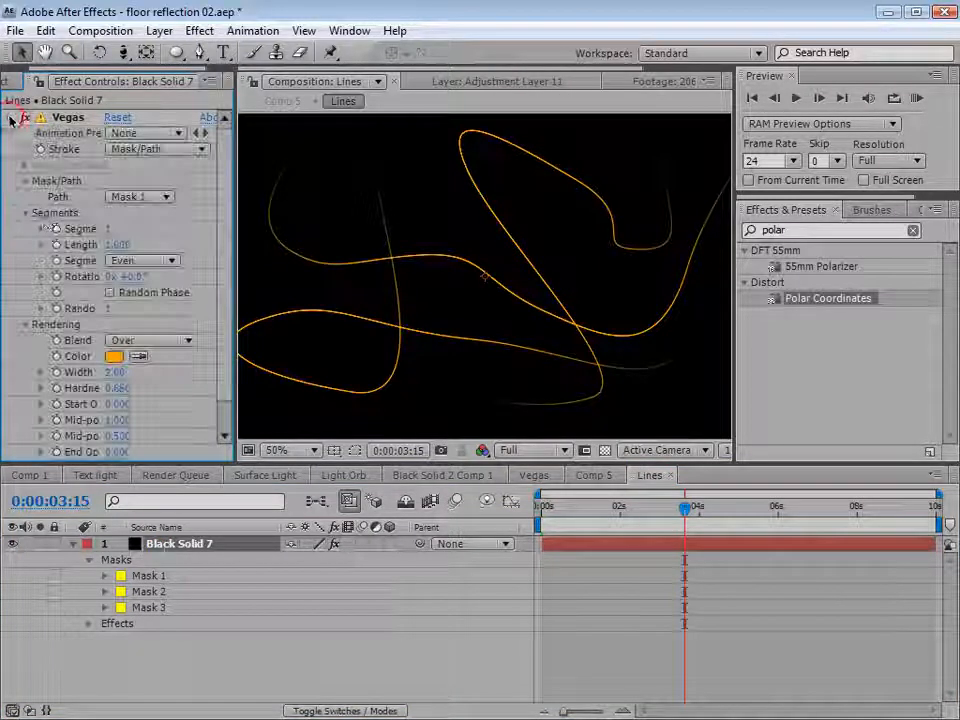
pyautogui.write('4')
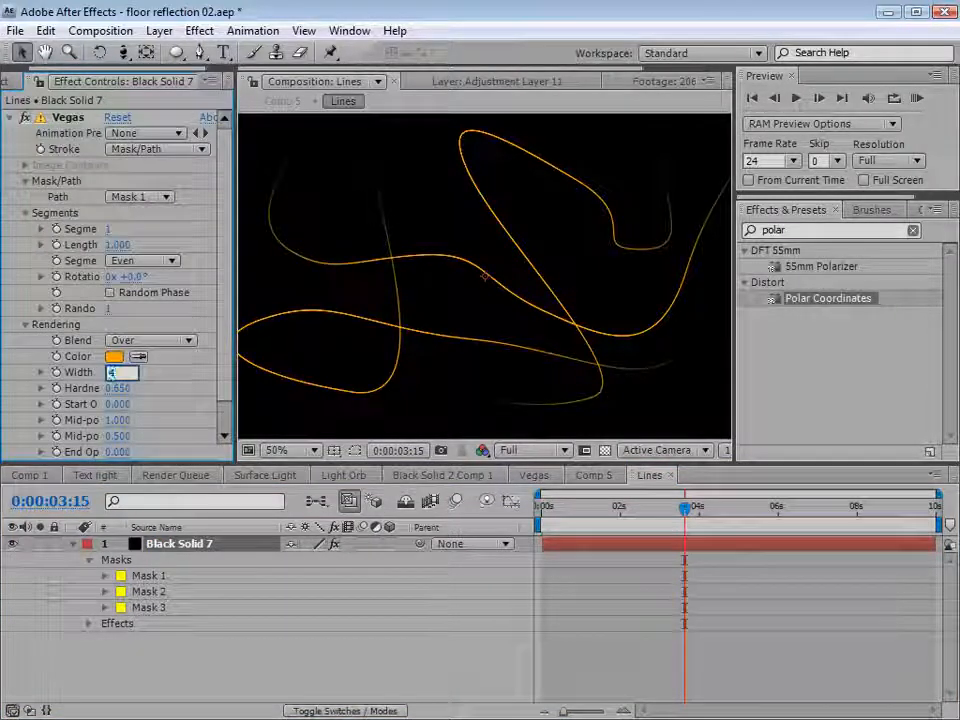
pyautogui.press('Return')
# Set the stroke width of both the Vegas 2 and Vegas 3 effects to 4.
pyautogui.scroll(-2, 116, 358)
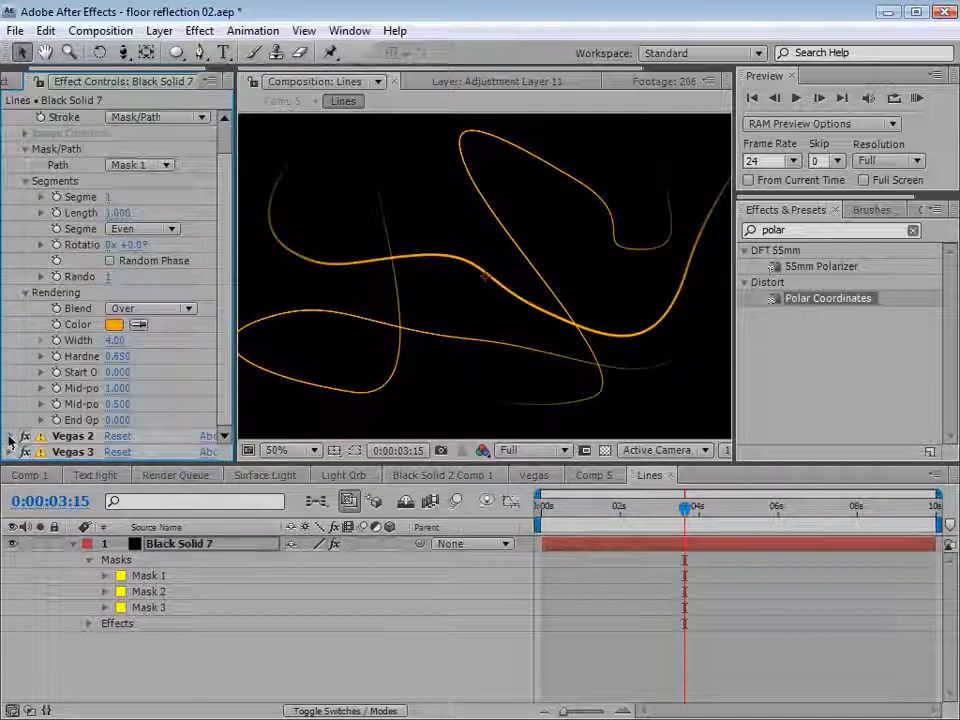
pyautogui.click(10, 436)
pyautogui.click(116, 372)
pyautogui.write('4')
pyautogui.press('Return')
pyautogui.moveTo(220, 380); pyautogui.dragTo(224, 393)
pyautogui.click(10, 452)
pyautogui.click(116, 372)
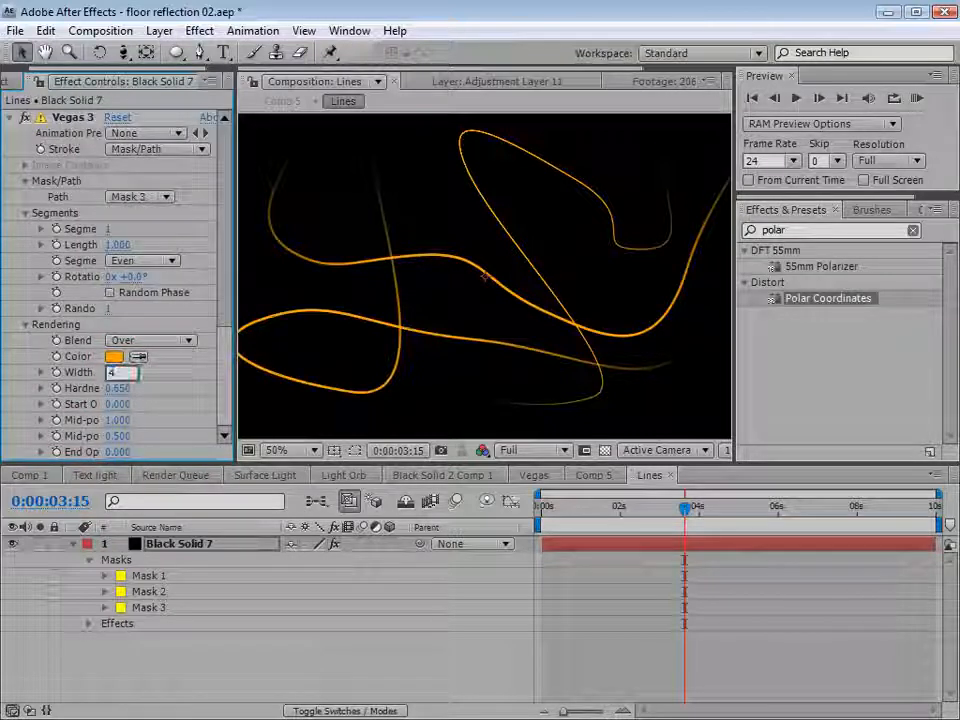
pyautogui.write('4')
pyautogui.press('Return')
# In Comp 5, move to 0:00:05:01 and add a new 1280 x 720 black solid above the Lines layer.
pyautogui.click(587, 476)
pyautogui.moveTo(581, 507); pyautogui.dragTo(741, 507)
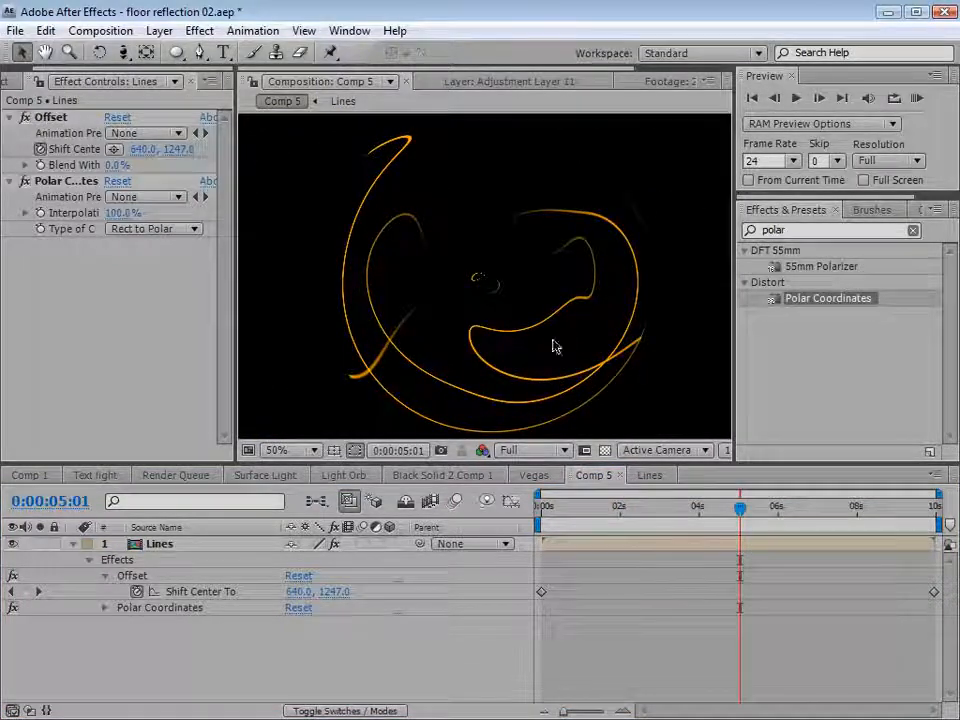
pyautogui.click(160, 31)
pyautogui.moveTo(180, 54)
pyautogui.click(508, 71)
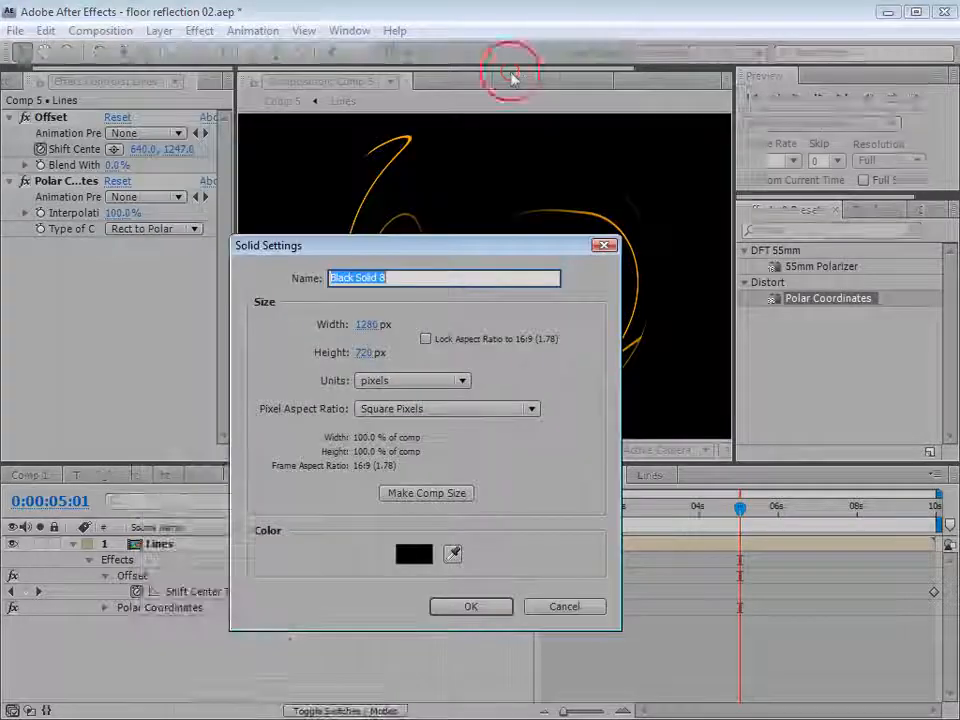
pyautogui.click(469, 606)
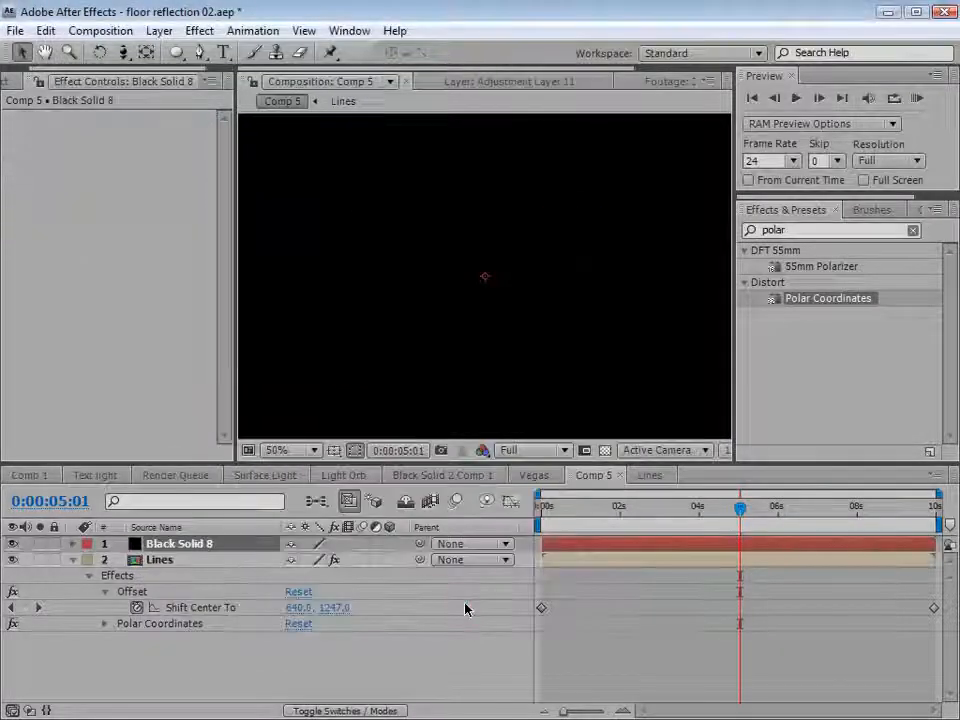
# Draw a circular mask centred on Black Solid 8, nearly as tall as the frame, and nudge it to the middle.
pyautogui.click(176, 52)
pyautogui.press(',')
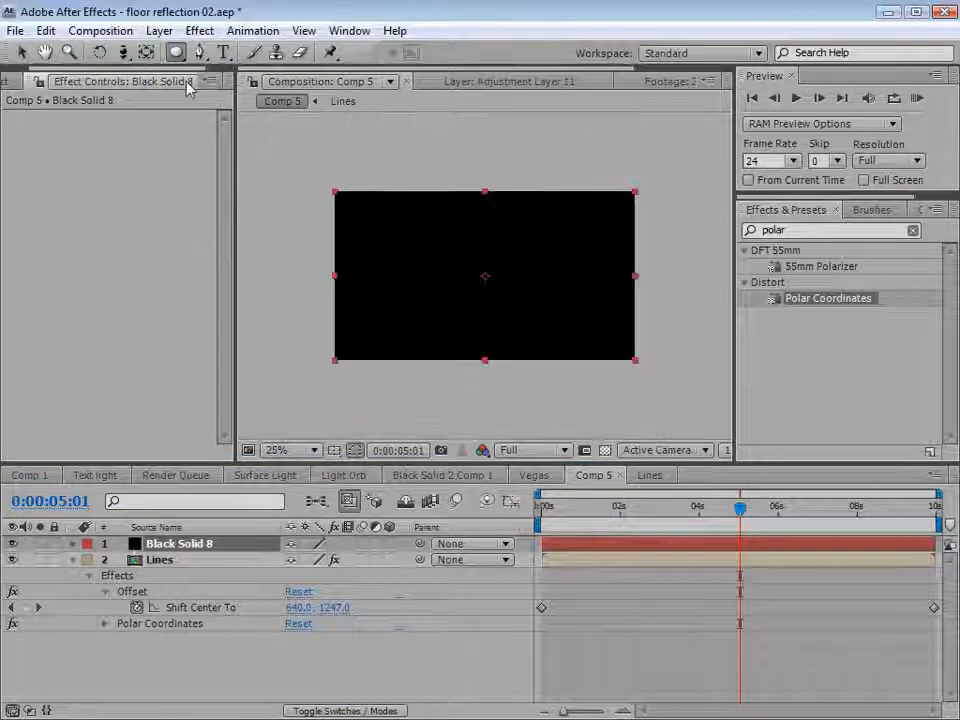
pyautogui.moveTo(484, 275); pyautogui.dragTo(562, 351)
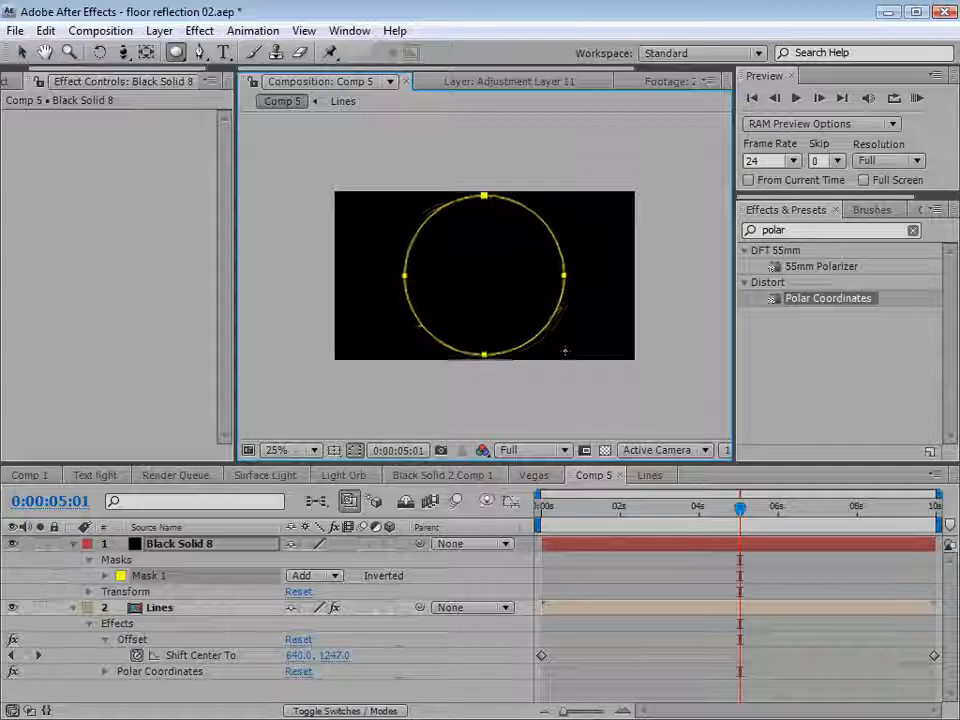
pyautogui.press('v')
pyautogui.moveTo(563, 274); pyautogui.dragTo(565, 277)
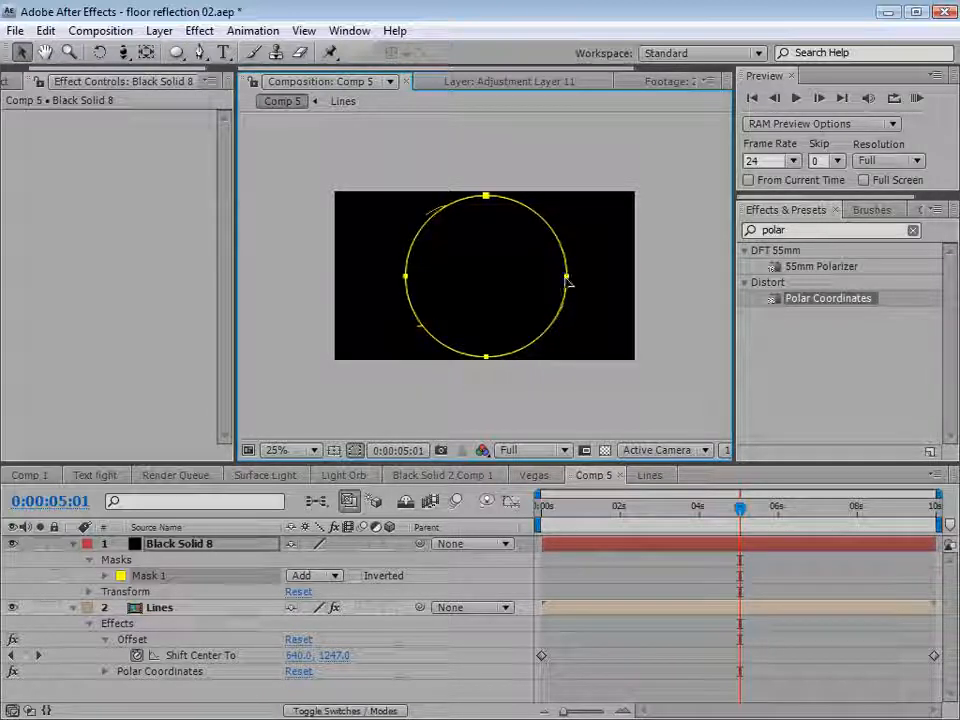
# Set Black Solid 8's circular mask to Subtract and feather it by 95 pixels.
pyautogui.click(305, 575)
pyautogui.click(318, 597)
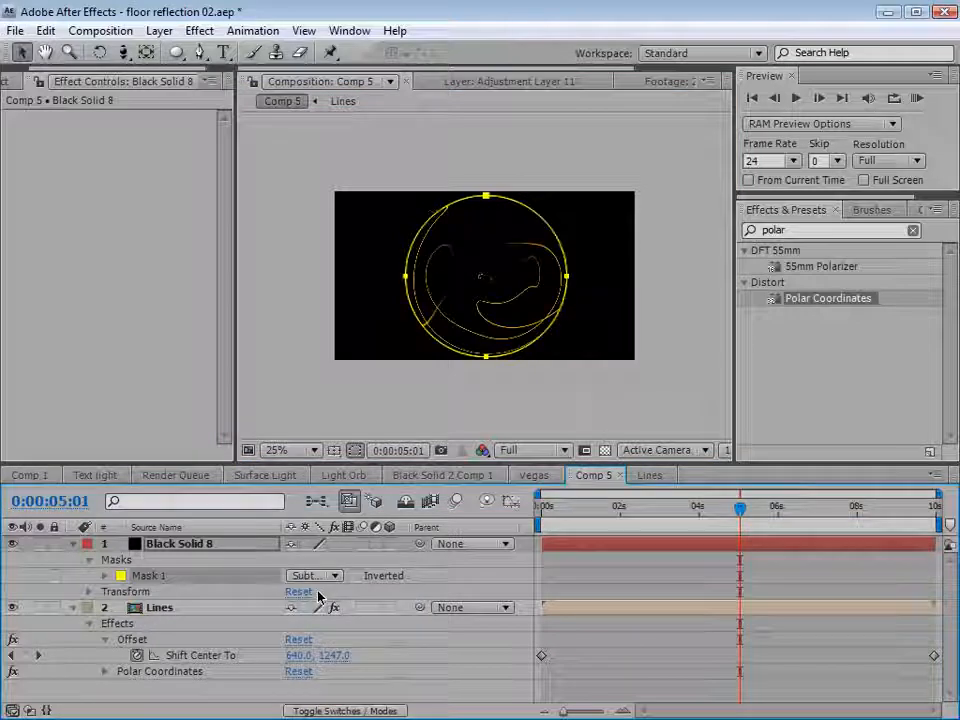
pyautogui.click(104, 576)
pyautogui.moveTo(345, 612); pyautogui.dragTo(440, 597)
# Set the Lines layer's track matte to Alpha Inverted, using Black Solid 8 as the matte.
pyautogui.click(158, 671)
pyautogui.scroll(-1, 202, 622)
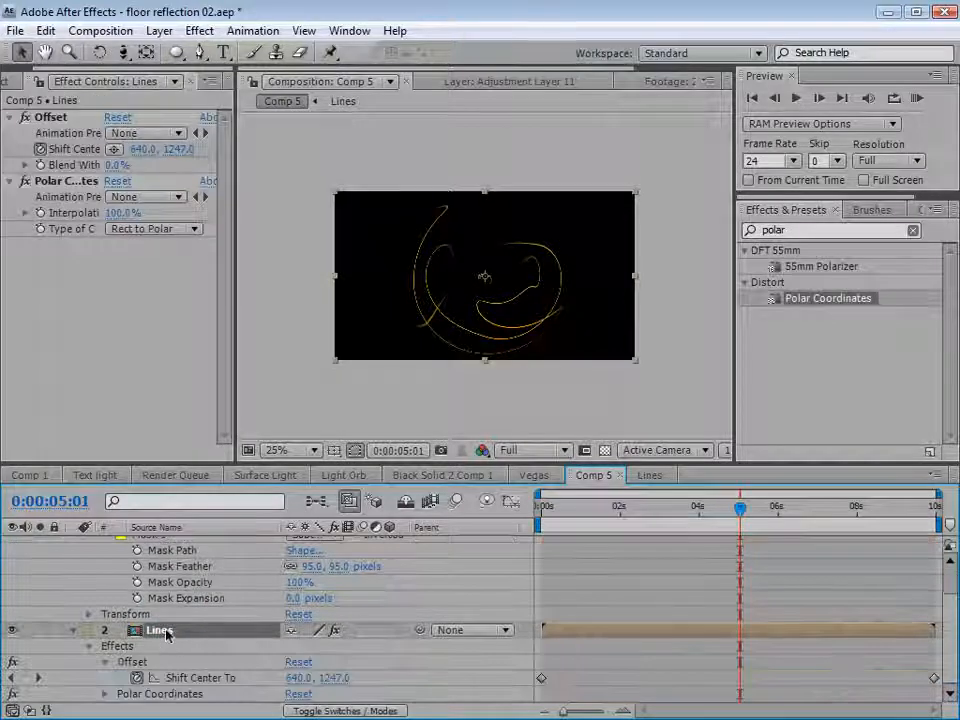
pyautogui.press('F4')
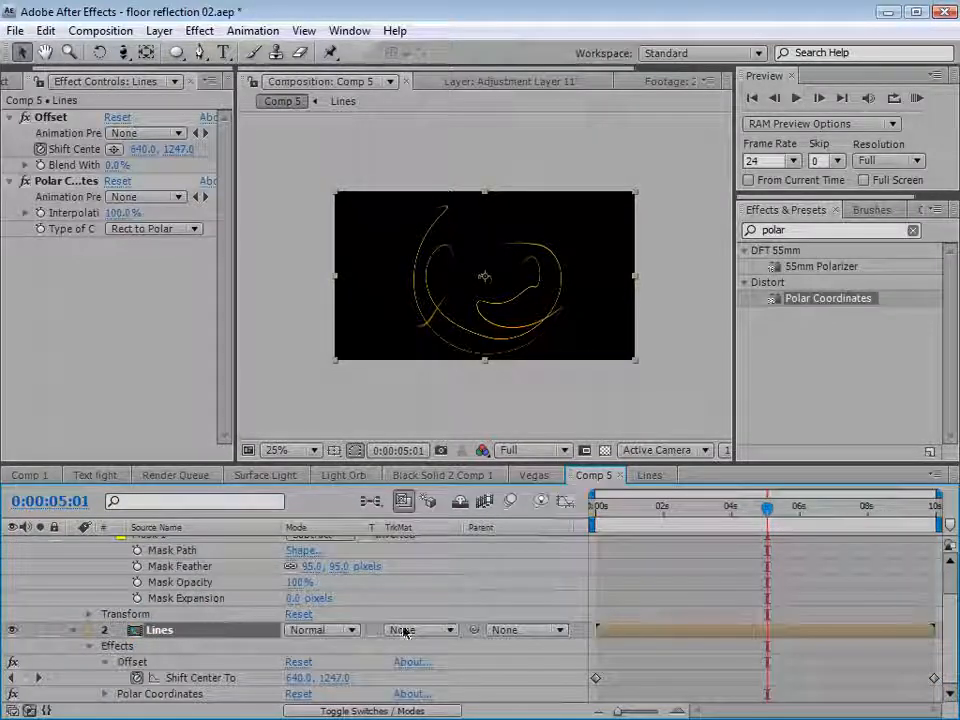
pyautogui.click(360, 709)
pyautogui.click(360, 709)
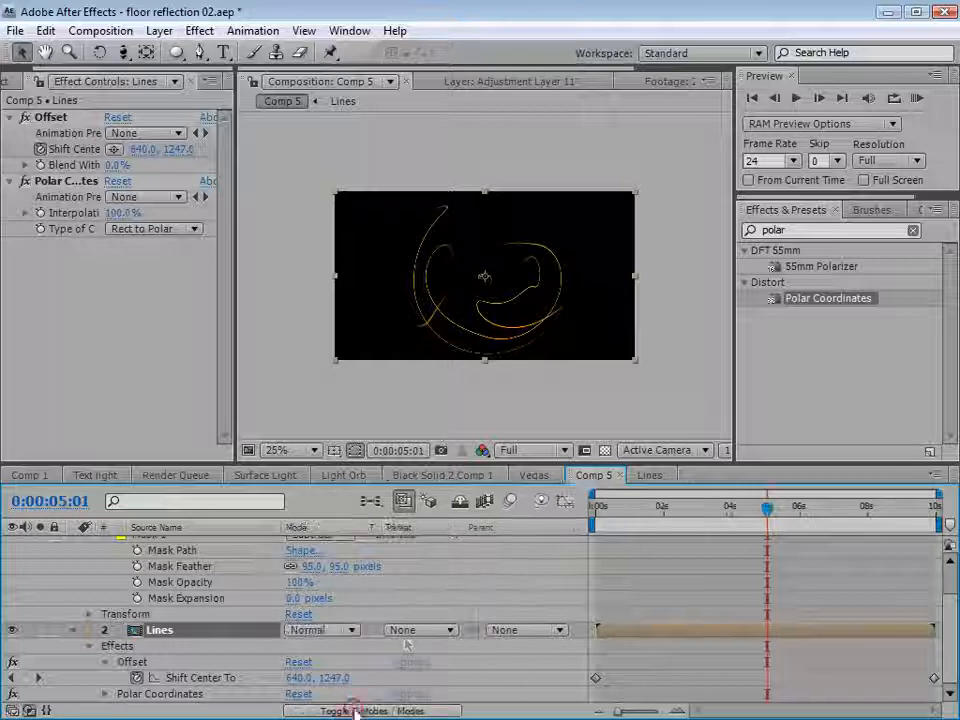
pyautogui.click(420, 630)
pyautogui.click(448, 683)
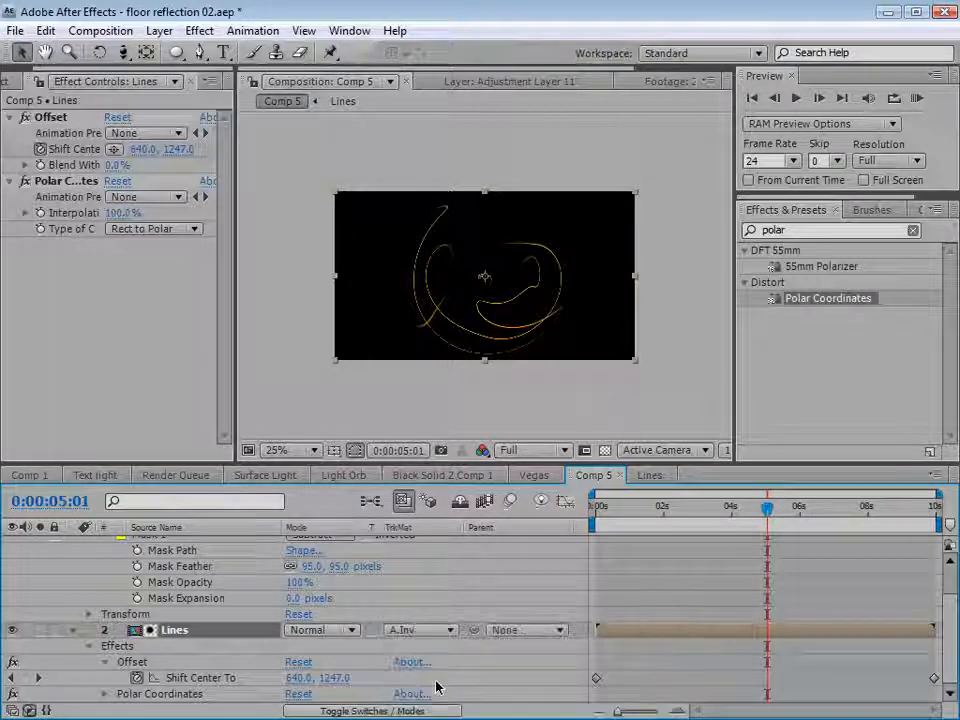
pyautogui.click(490, 347)
pyautogui.scroll(2, 528, 381)
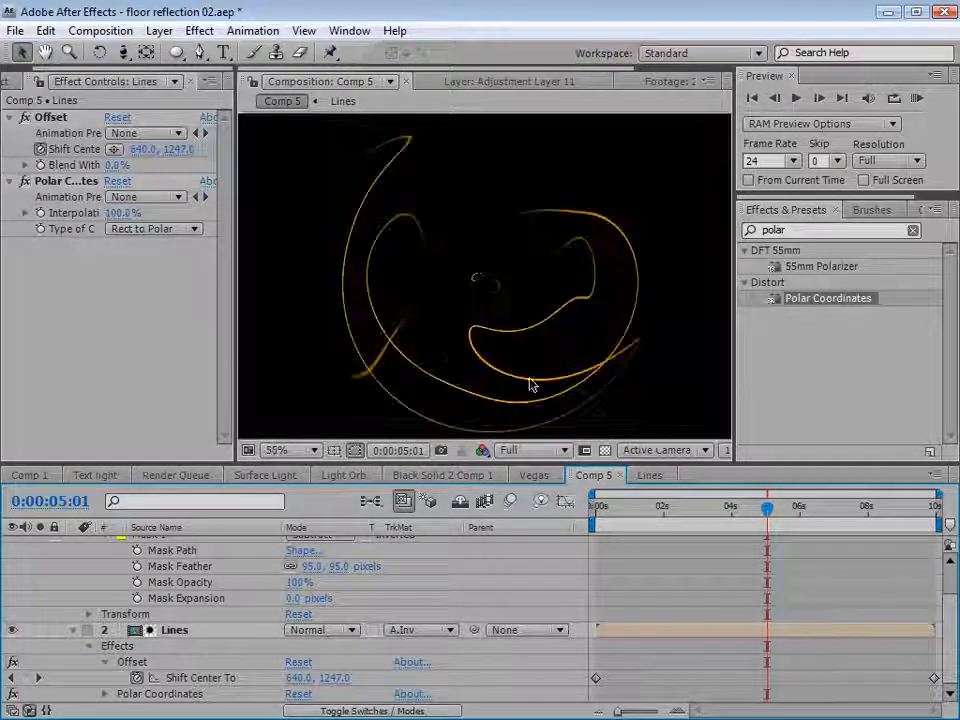
# Adjust the mask expansion of Black Solid 8 with the mask outlines hidden, and scrub the timeline to check the fade.
pyautogui.moveTo(296, 607); pyautogui.dragTo(300, 553)
pyautogui.click(358, 450)
pyautogui.moveTo(300, 598); pyautogui.dragTo(262, 604)
pyautogui.moveTo(663, 507); pyautogui.dragTo(754, 508)
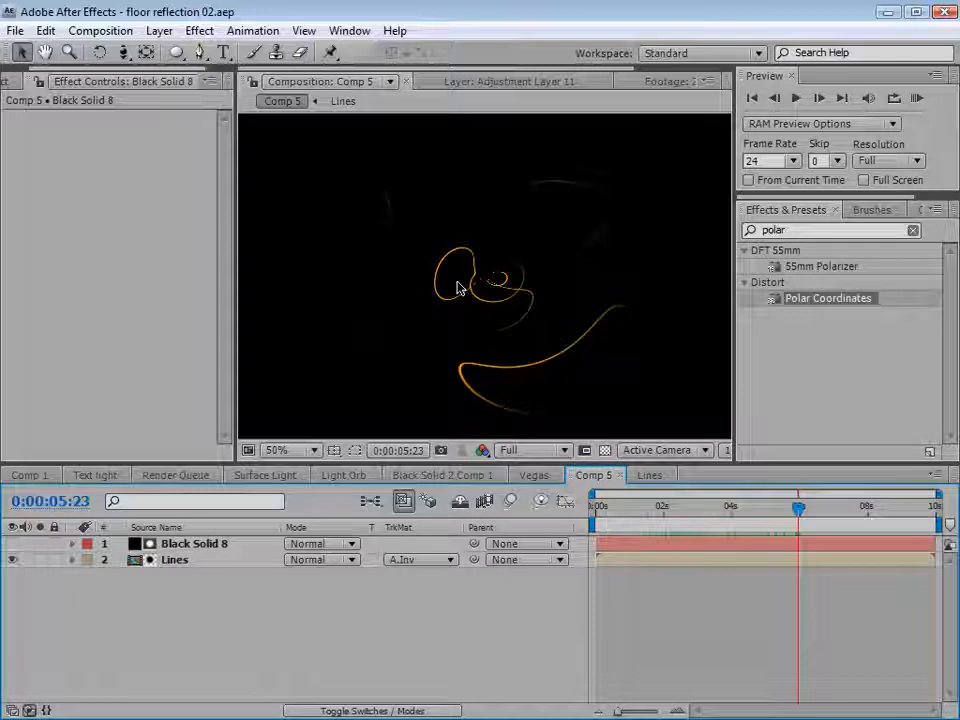
# Pre-compose Black Solid 8 and Lines together into a new composition named String Energy, moving all attributes.
pyautogui.click(171, 544)
pyautogui.keyDown('shift'); pyautogui.click(173, 561); pyautogui.keyUp('shift')
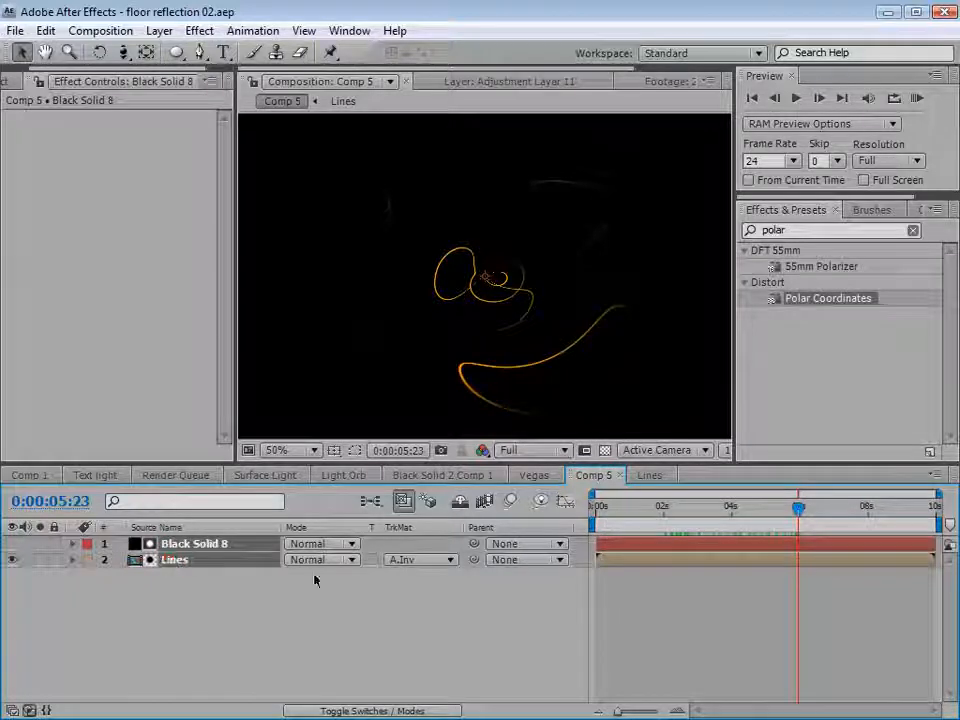
pyautogui.click(160, 31)
pyautogui.click(205, 703)
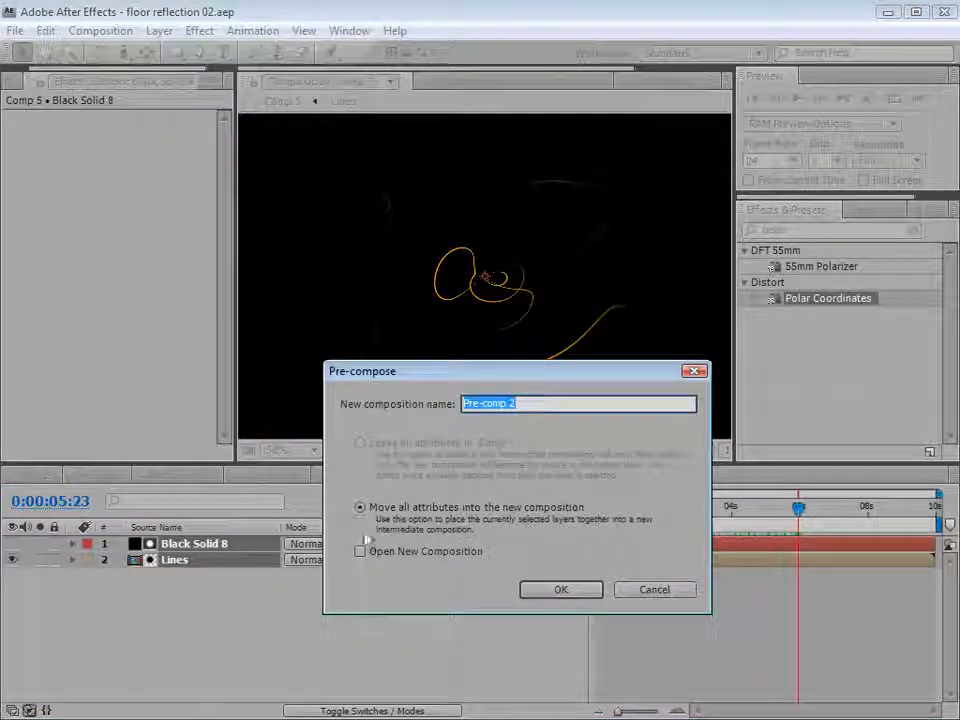
pyautogui.write('String Energy')
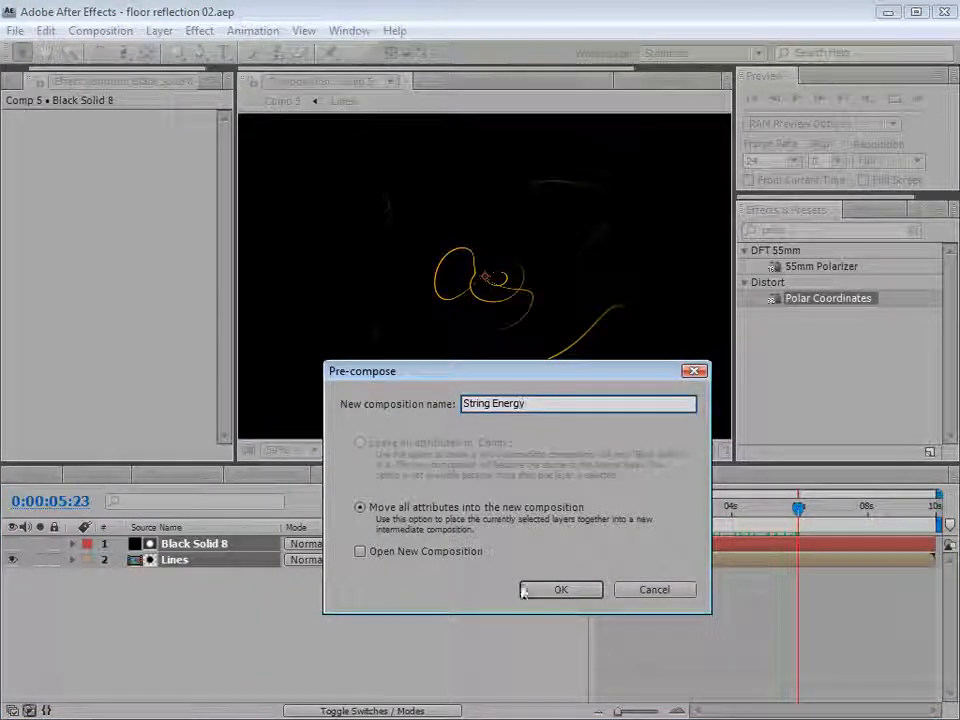
pyautogui.click(557, 591)
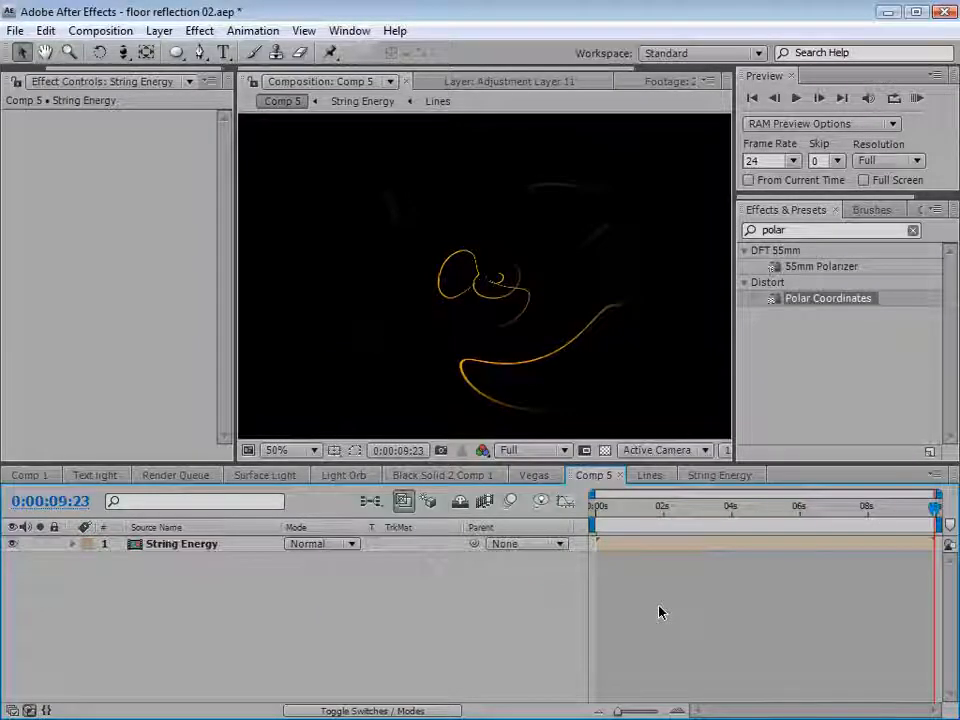
# Open the String Energy composition and at 0:00:09:23 set the Lines layer's Offset Shift Center To to 841.0, 2112.0.
pyautogui.doubleClick(183, 547)
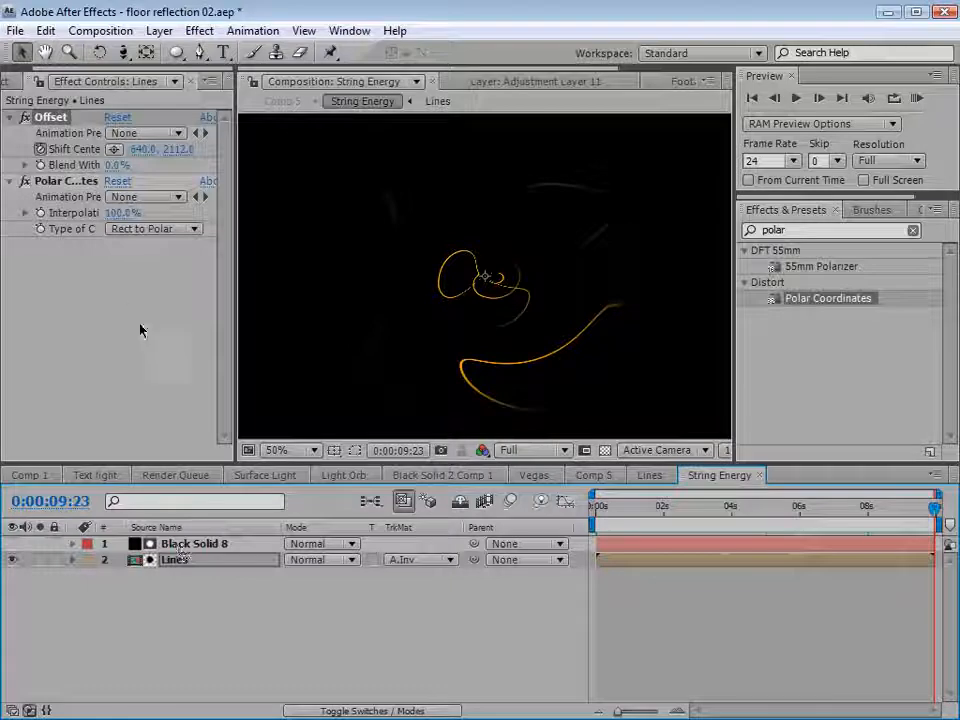
pyautogui.click(52, 117)
pyautogui.moveTo(840, 512); pyautogui.dragTo(952, 526)
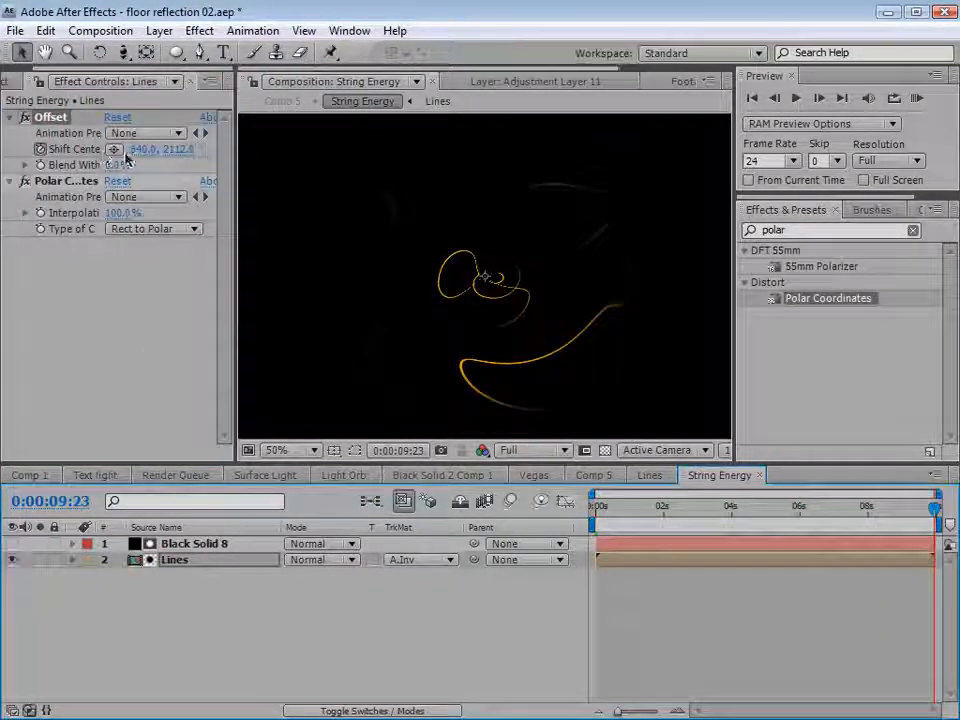
pyautogui.moveTo(138, 157)
pyautogui.mouseDown()
pyautogui.moveTo(304, 150)
pyautogui.moveTo(343, 159)
pyautogui.moveTo(590, 313)
pyautogui.mouseUp()
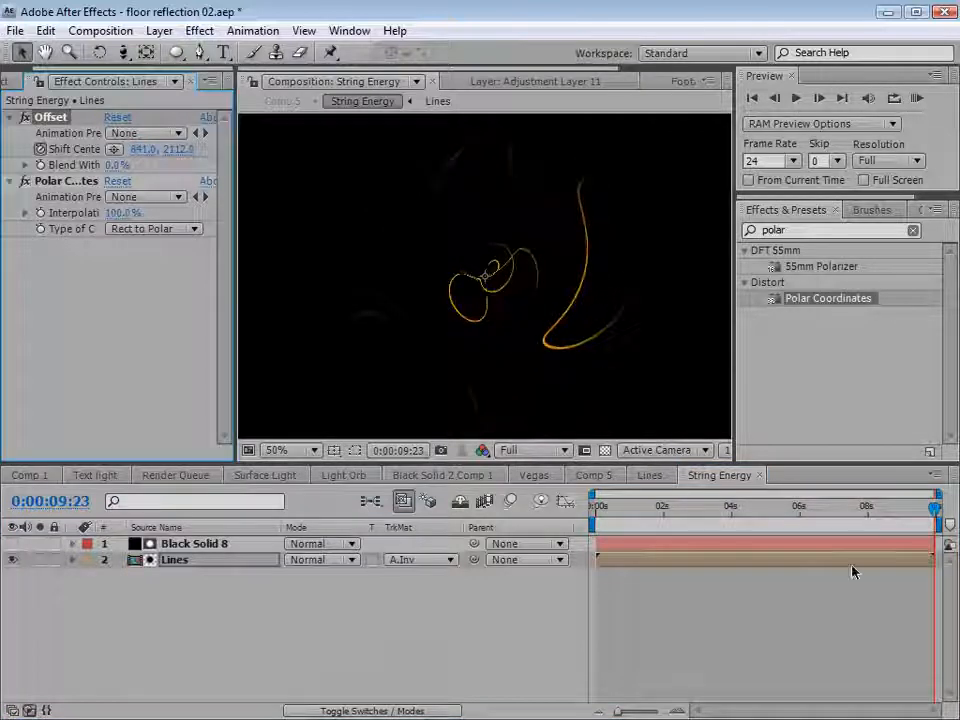
# In Comp 5, move to 0:00:08:02 and add a 1280 x 720 black solid below the String Energy layer.
pyautogui.click(593, 475)
pyautogui.moveTo(643, 510)
pyautogui.mouseDown()
pyautogui.moveTo(712, 527)
pyautogui.moveTo(869, 527)
pyautogui.mouseUp()
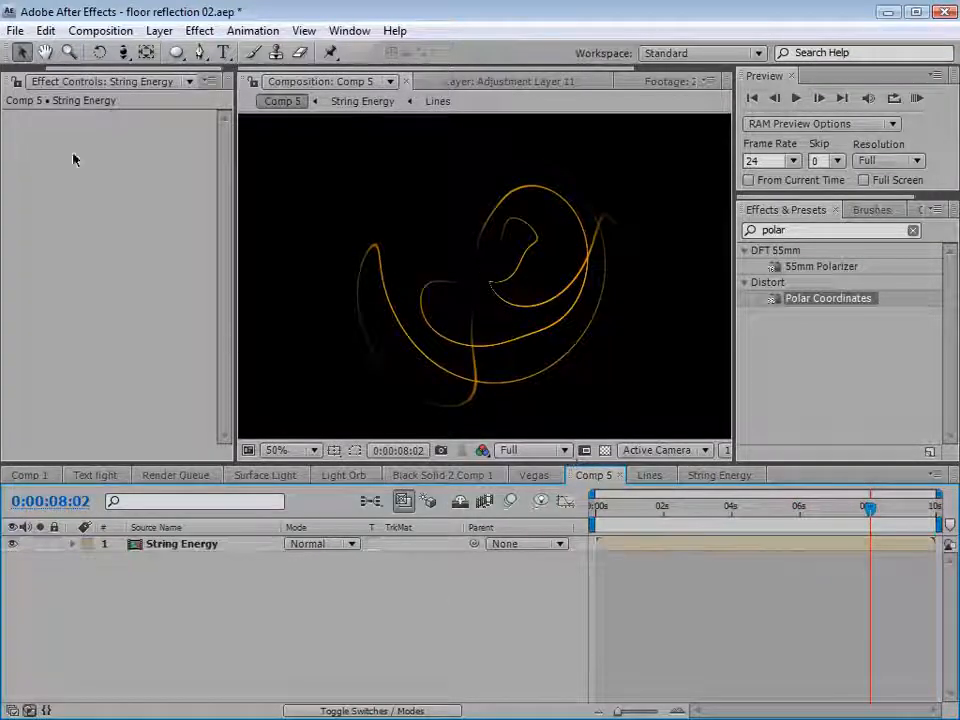
pyautogui.click(157, 31)
pyautogui.moveTo(167, 55)
pyautogui.click(566, 78)
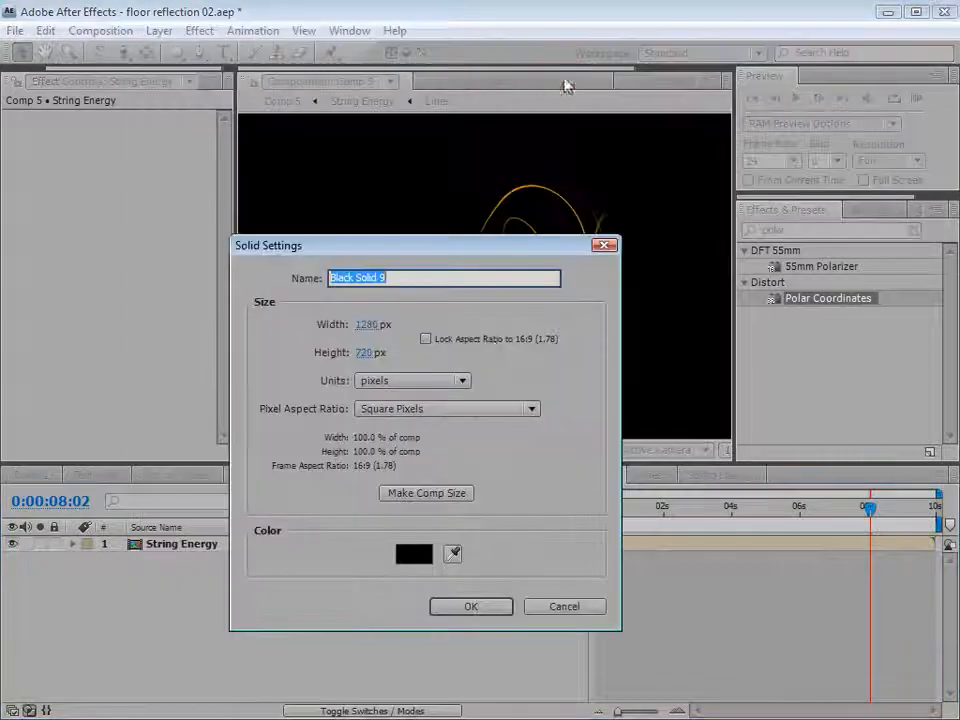
pyautogui.click(471, 606)
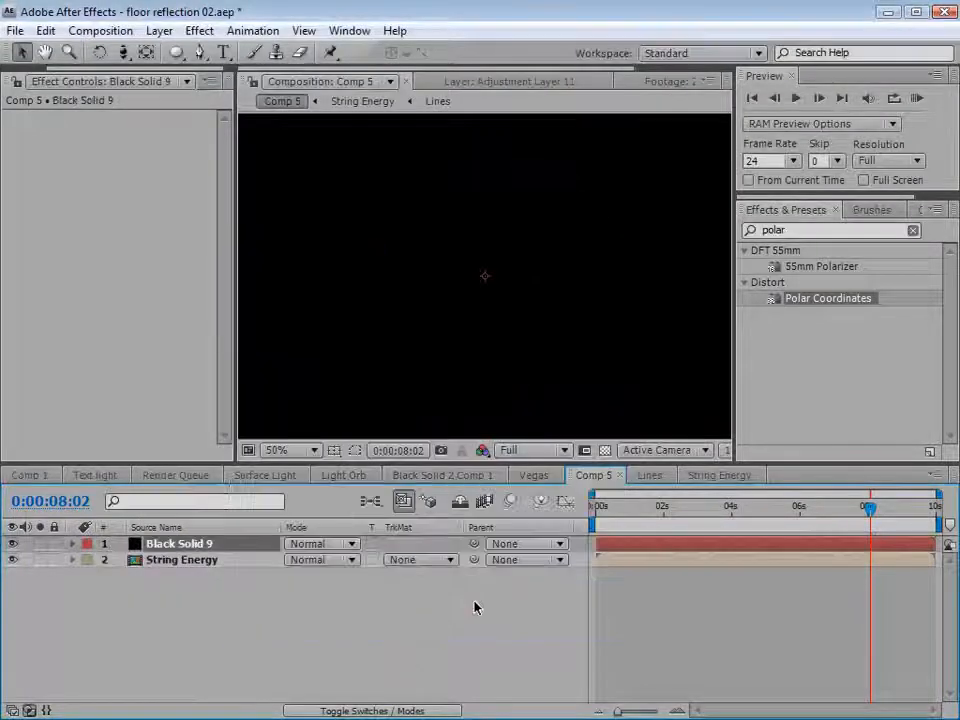
pyautogui.moveTo(156, 543); pyautogui.dragTo(173, 591)
# Make the String Energy layer 3D and duplicate it twice.
pyautogui.click(187, 545)
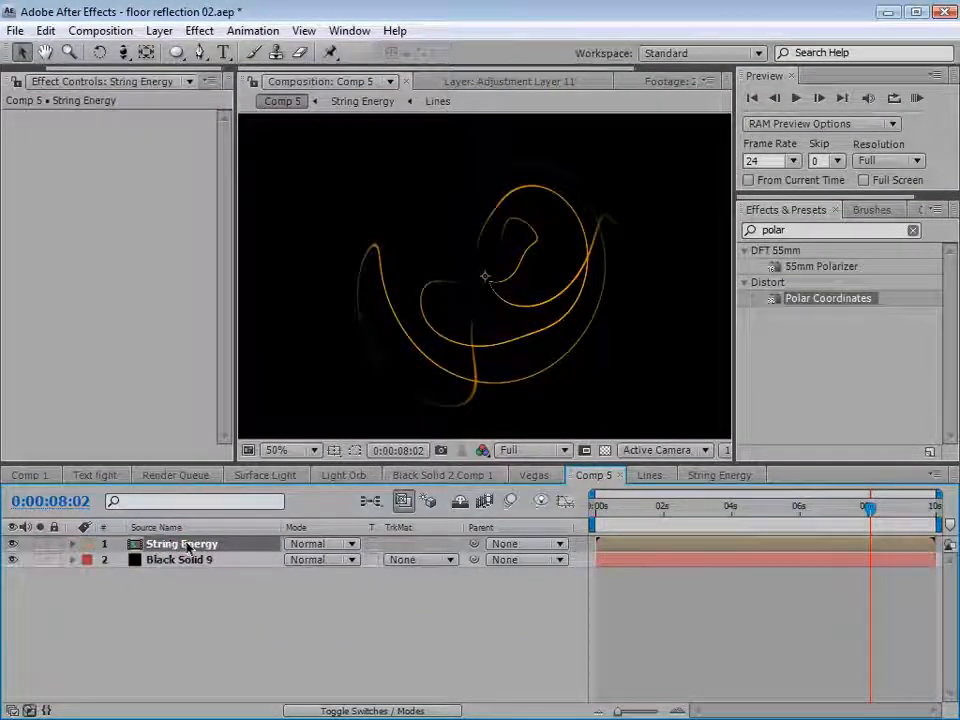
pyautogui.press('F4')
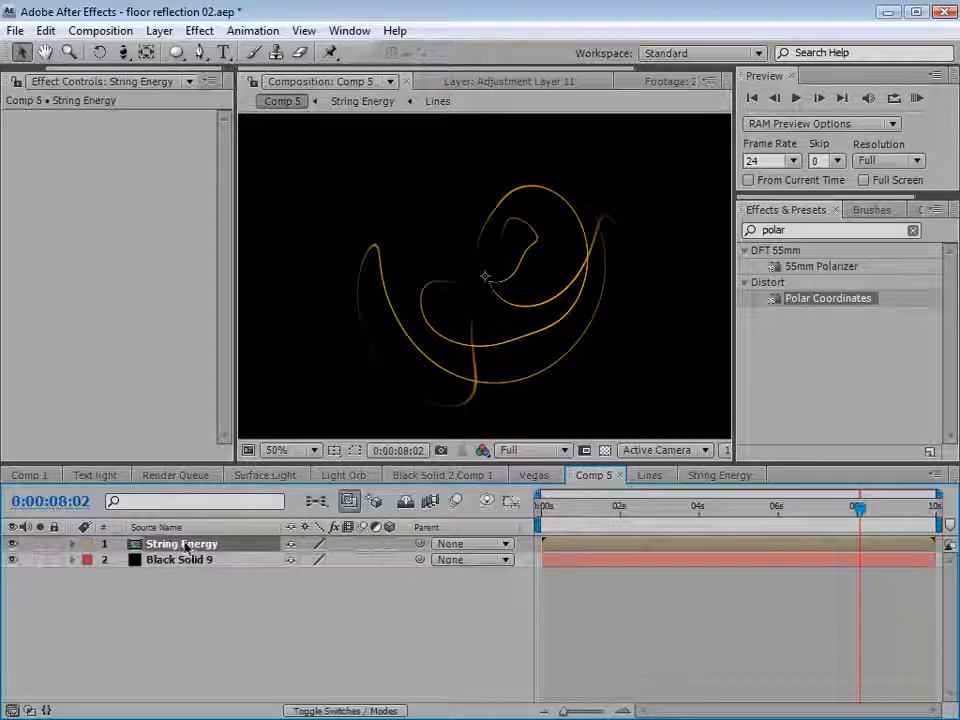
pyautogui.click(345, 710)
pyautogui.click(345, 710)
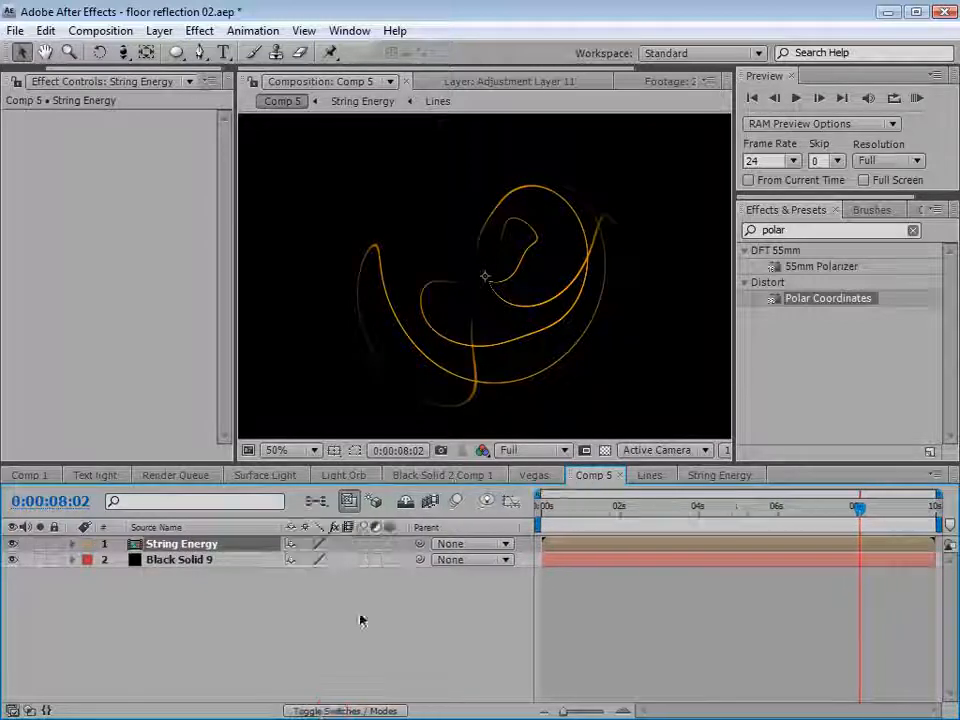
pyautogui.click(390, 544)
pyautogui.click(163, 623)
pyautogui.hotkey('ctrl', 'd')
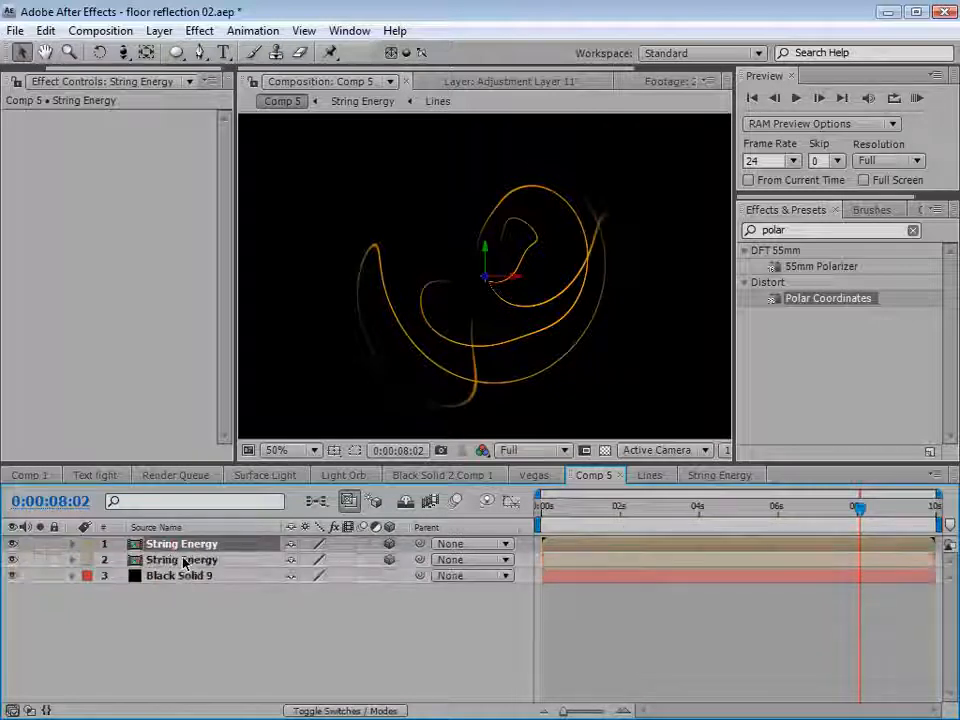
pyautogui.hotkey('ctrl', 'd')
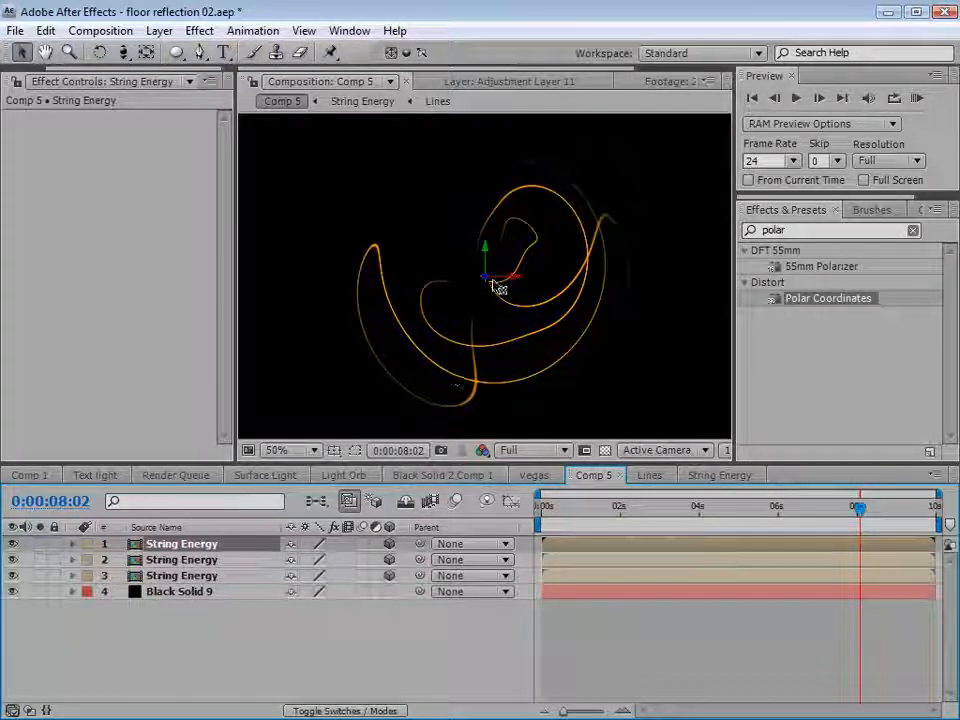
# Rotate the top String Energy copy in 3D until nearly edge-on, and set all three String Energy layers to Screen blending.
pyautogui.click(99, 53)
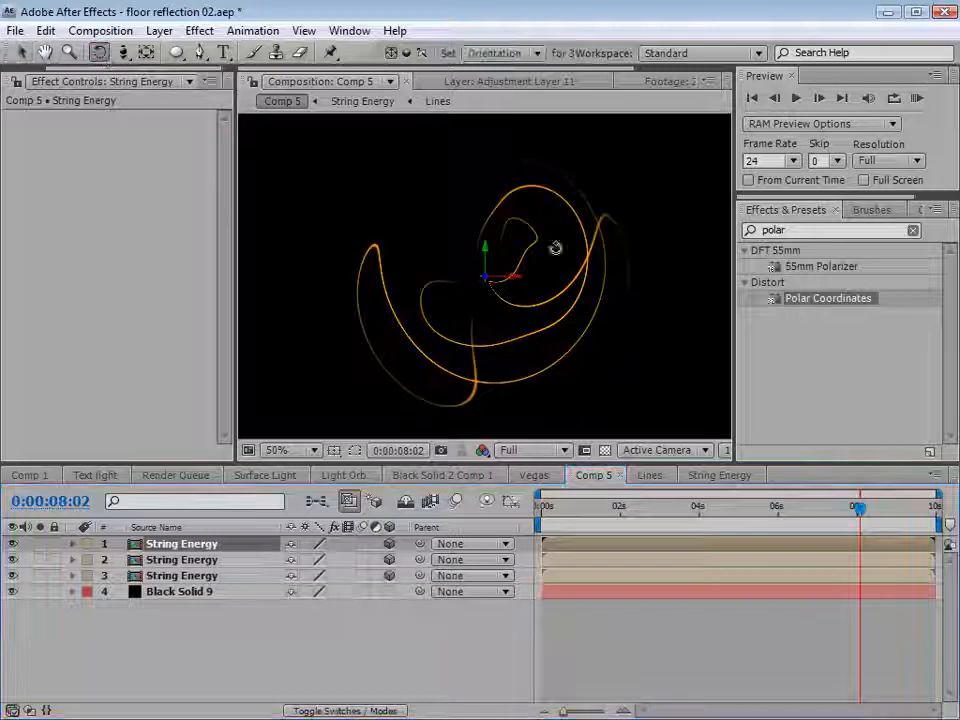
pyautogui.moveTo(479, 263); pyautogui.dragTo(452, 223)
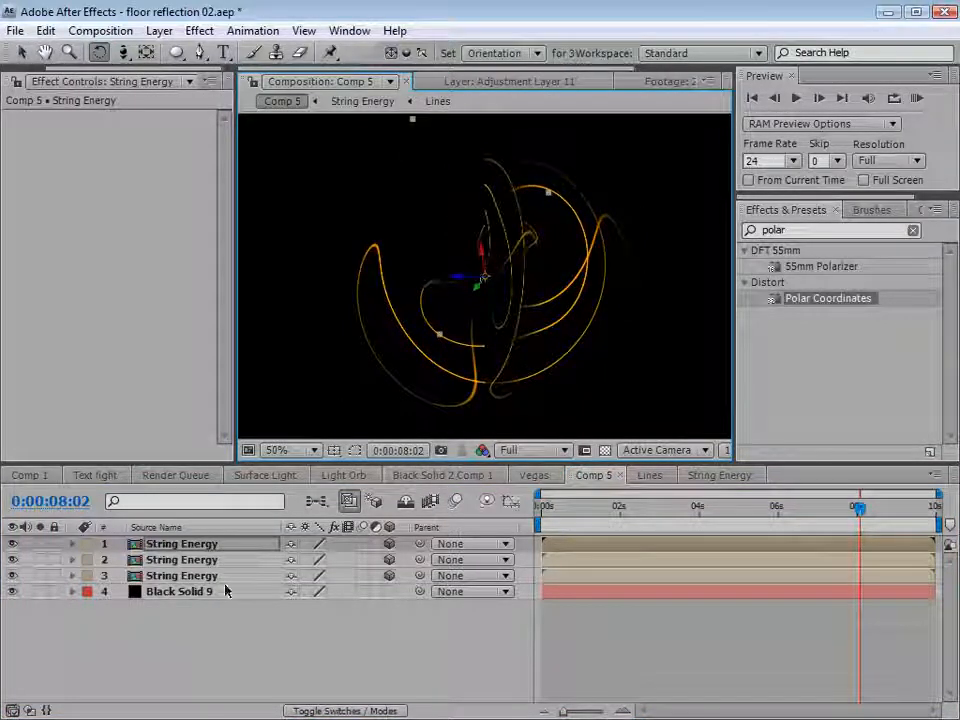
pyautogui.press('F4')
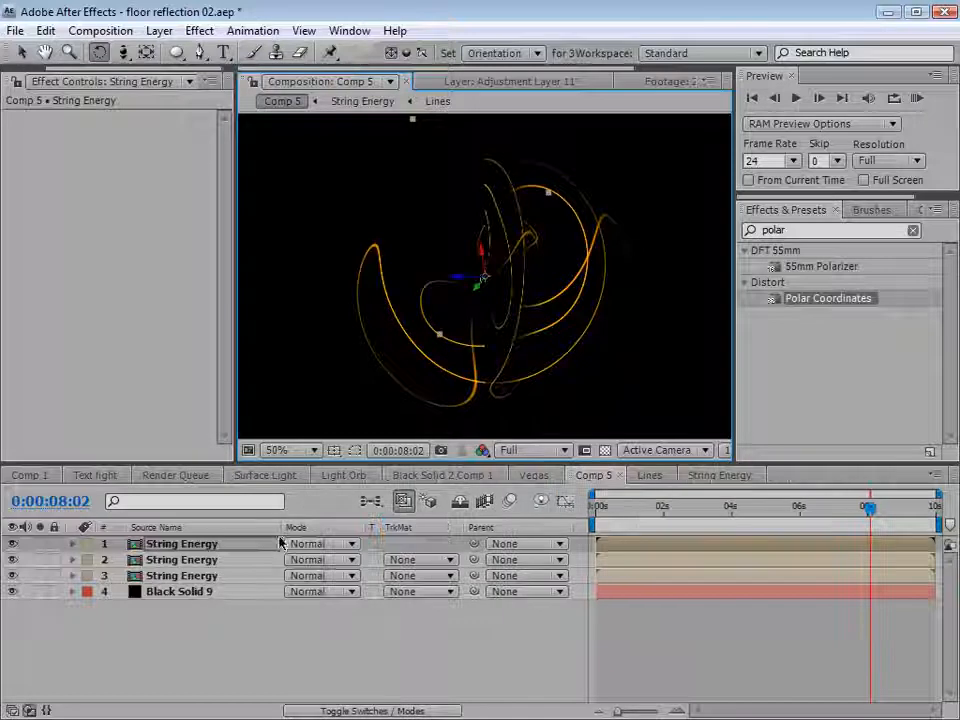
pyautogui.keyDown('shift'); pyautogui.click(175, 575); pyautogui.keyUp('shift')
pyautogui.click(321, 543)
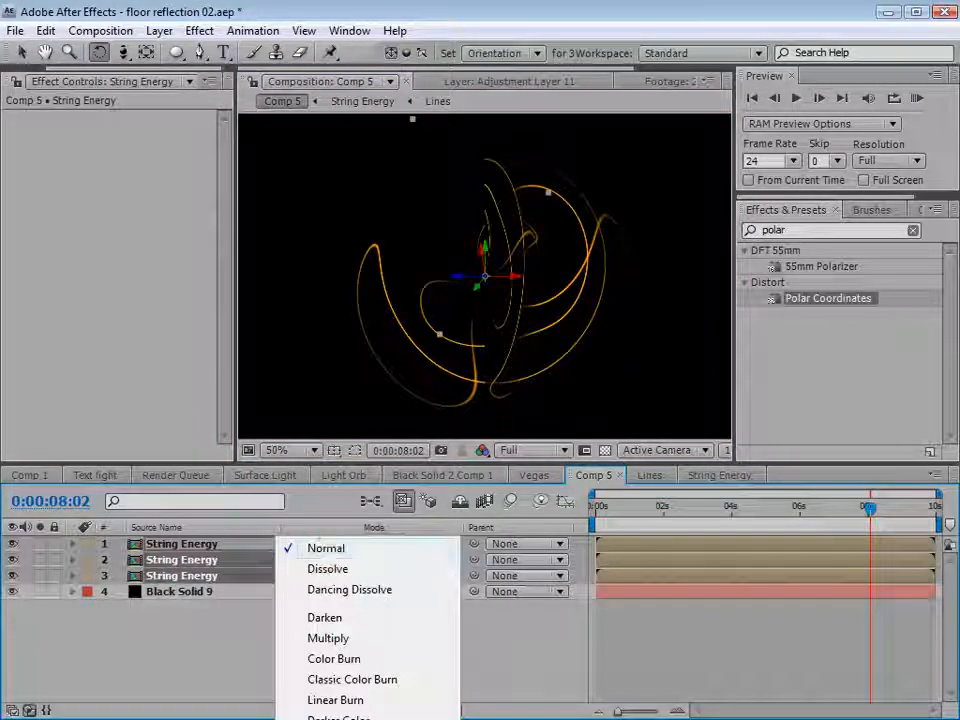
pyautogui.click(305, 554)
pyautogui.click(265, 632)
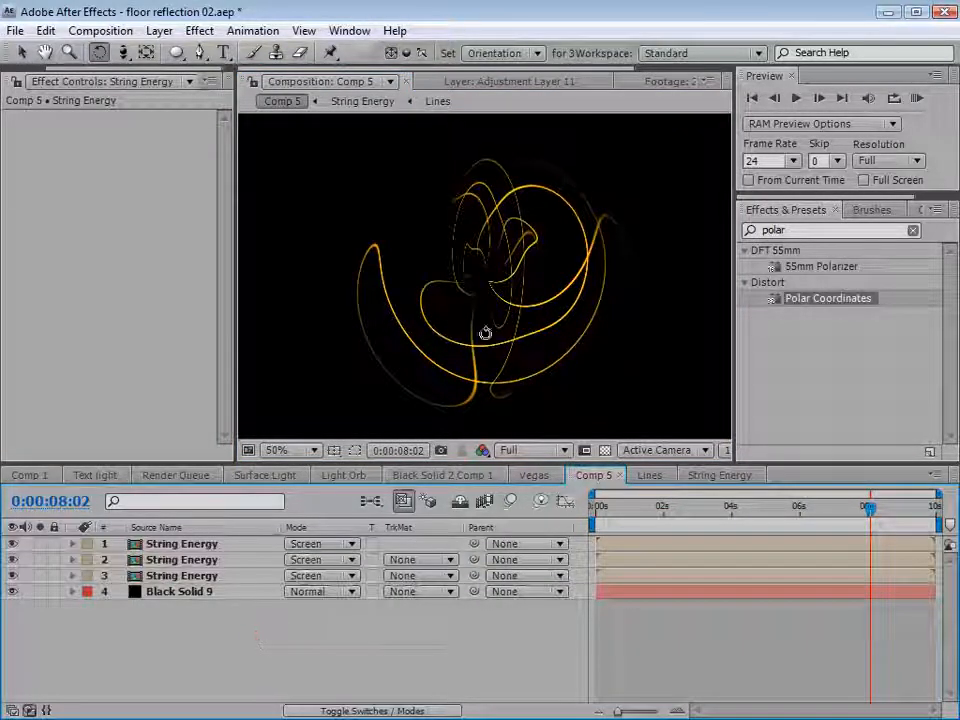
# Scale the second String Energy layer to 72% and rotate it in 3D to a different tilt.
pyautogui.press('c')
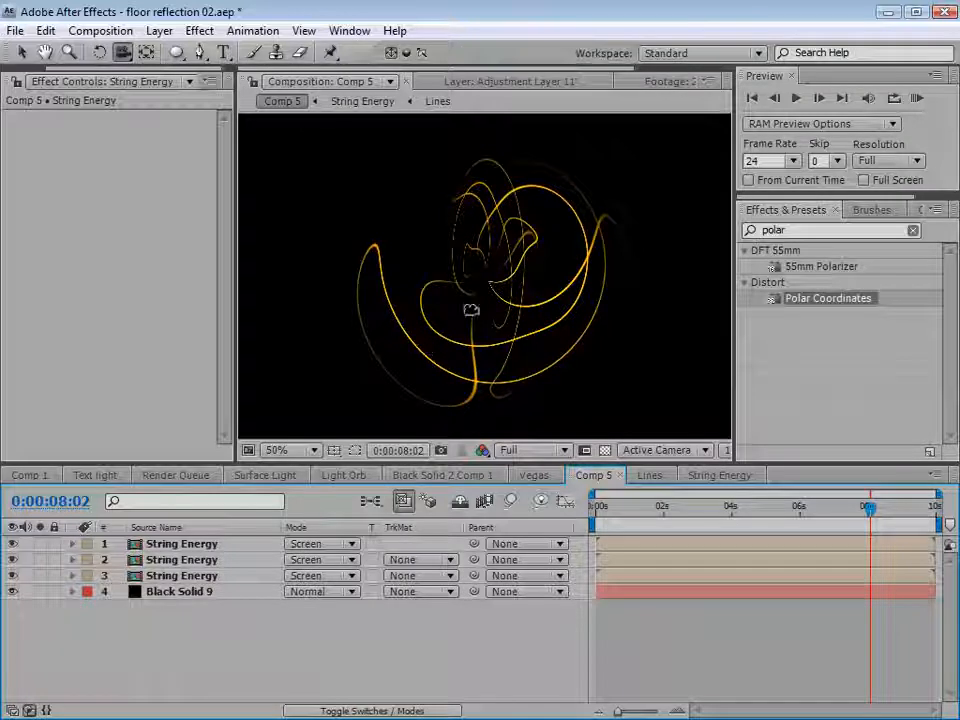
pyautogui.click(199, 561)
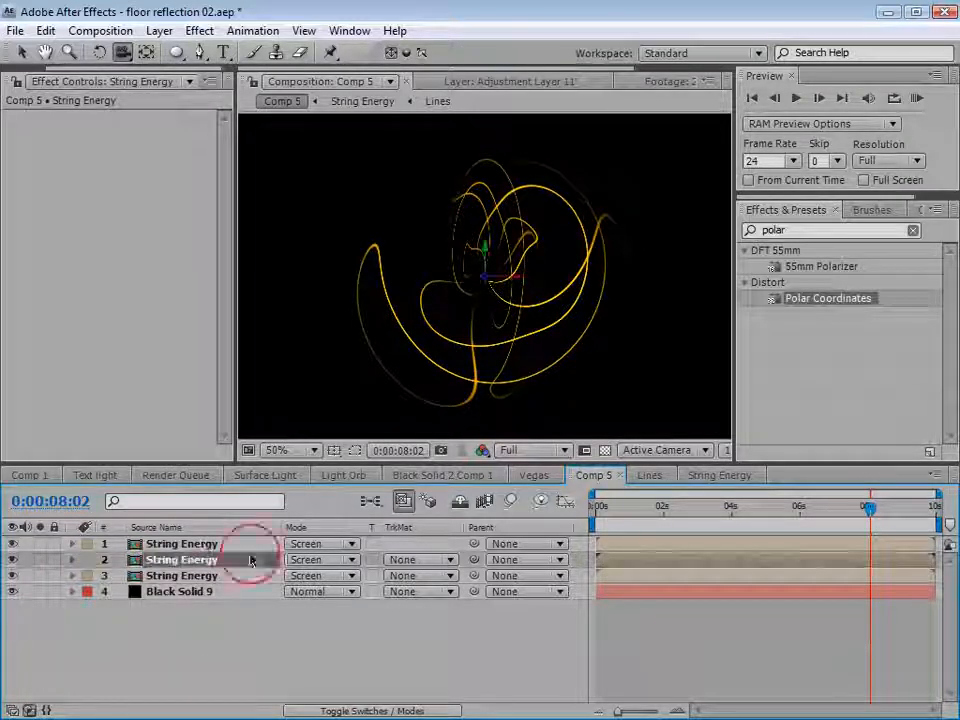
pyautogui.press('s')
pyautogui.moveTo(346, 575); pyautogui.dragTo(319, 575)
pyautogui.press('w')
pyautogui.moveTo(485, 279); pyautogui.dragTo(450, 332)
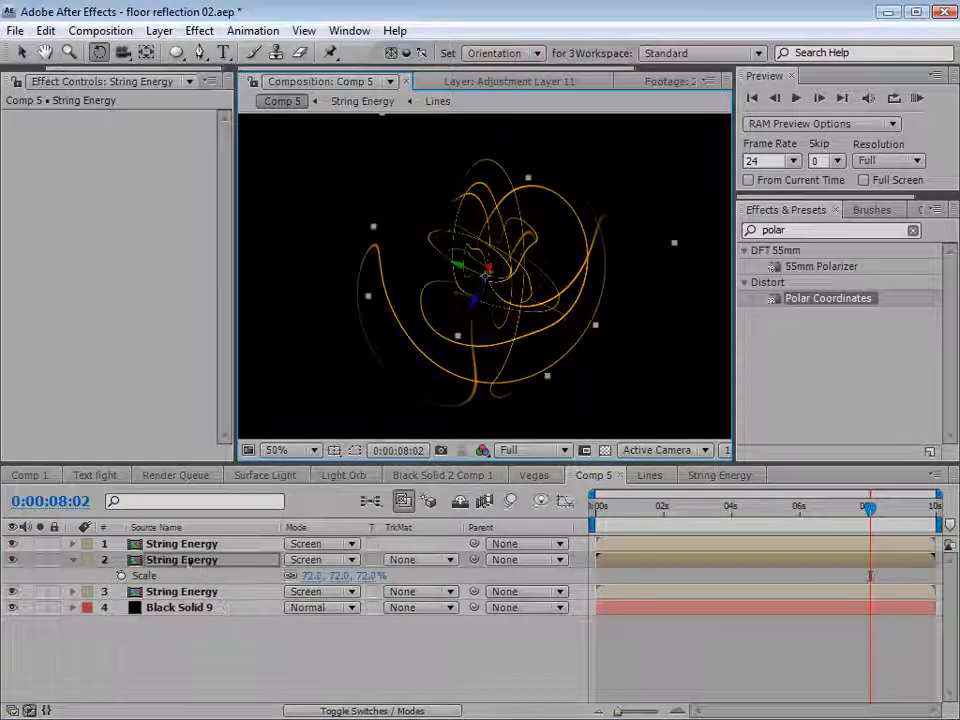
# Duplicate the top String Energy layer, rotate the copy in 3D to another angle, and select the 72% scaled layer.
pyautogui.click(182, 543)
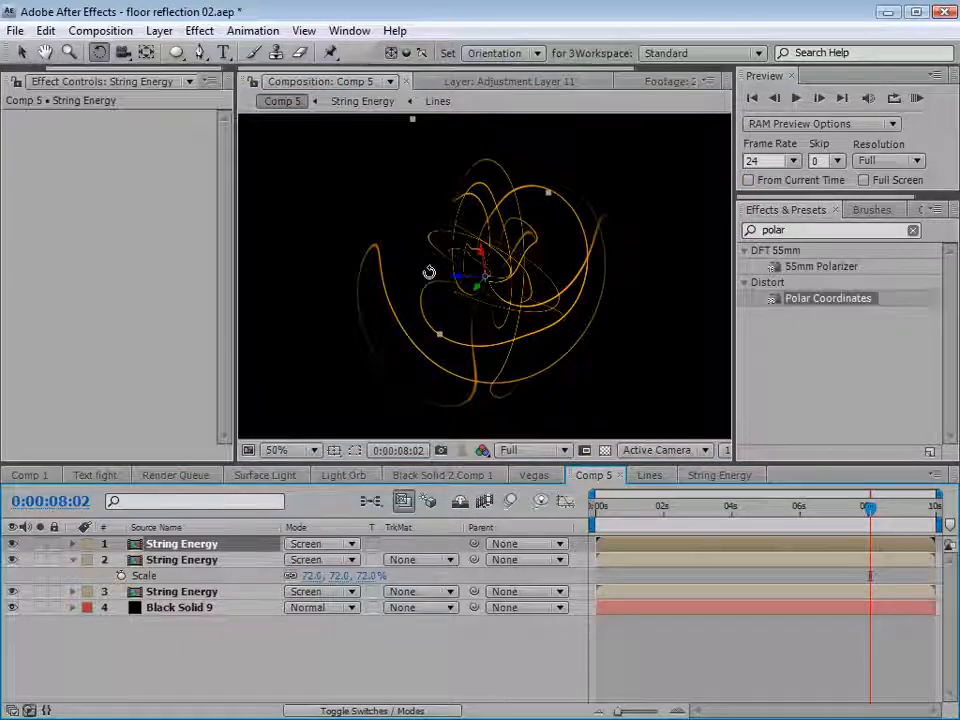
pyautogui.hotkey('ctrl', 'd')
pyautogui.moveTo(482, 261); pyautogui.dragTo(549, 311)
pyautogui.click(162, 577)
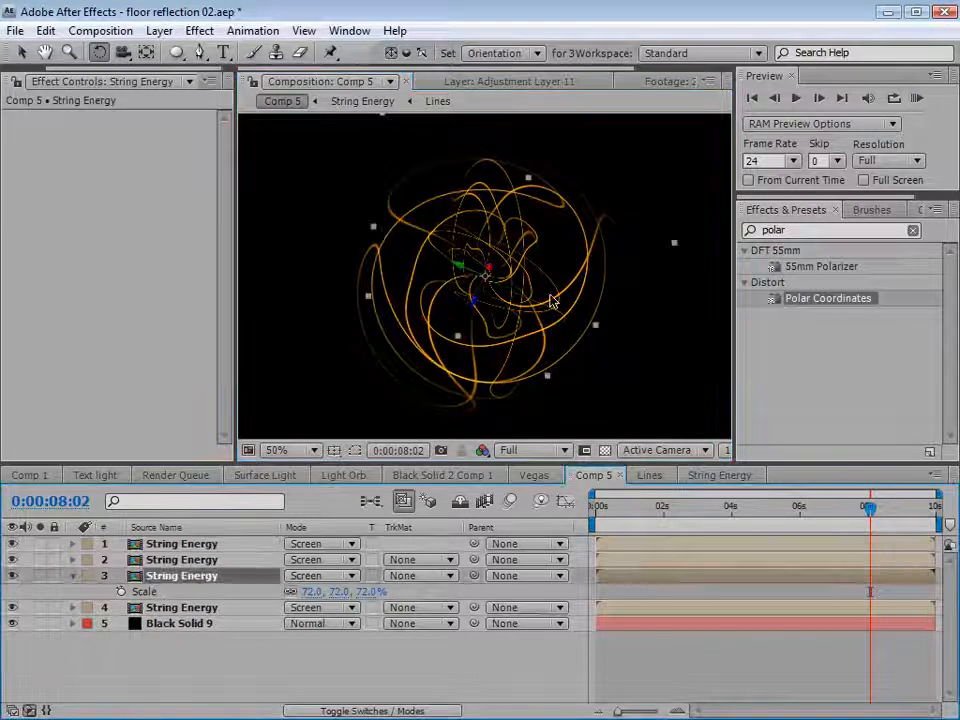
# Scale the selected 72% String Energy layer down to 56%, duplicate it and rotate the copy in 3D to a different angle.
pyautogui.press('v')
pyautogui.moveTo(546, 379); pyautogui.dragTo(535, 347)
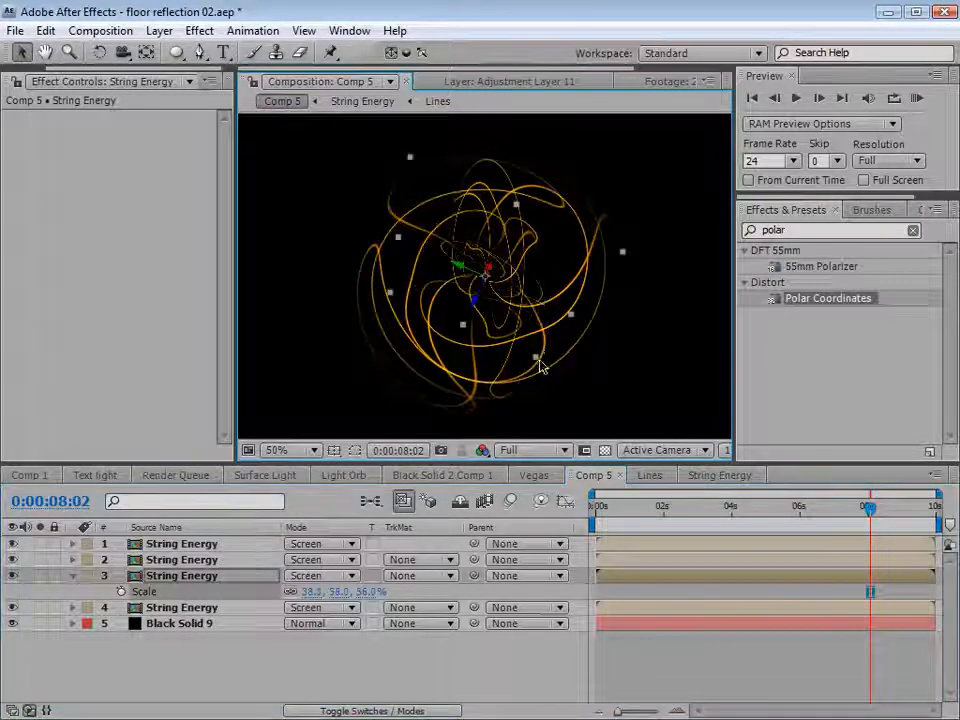
pyautogui.hotkey('ctrl', 'd')
pyautogui.press('w')
pyautogui.moveTo(462, 267); pyautogui.dragTo(456, 313)
# Add a camera with the 28mm preset and orbit it to view the String Energy layers from another side.
pyautogui.click(162, 31)
pyautogui.moveTo(171, 54)
pyautogui.click(516, 114)
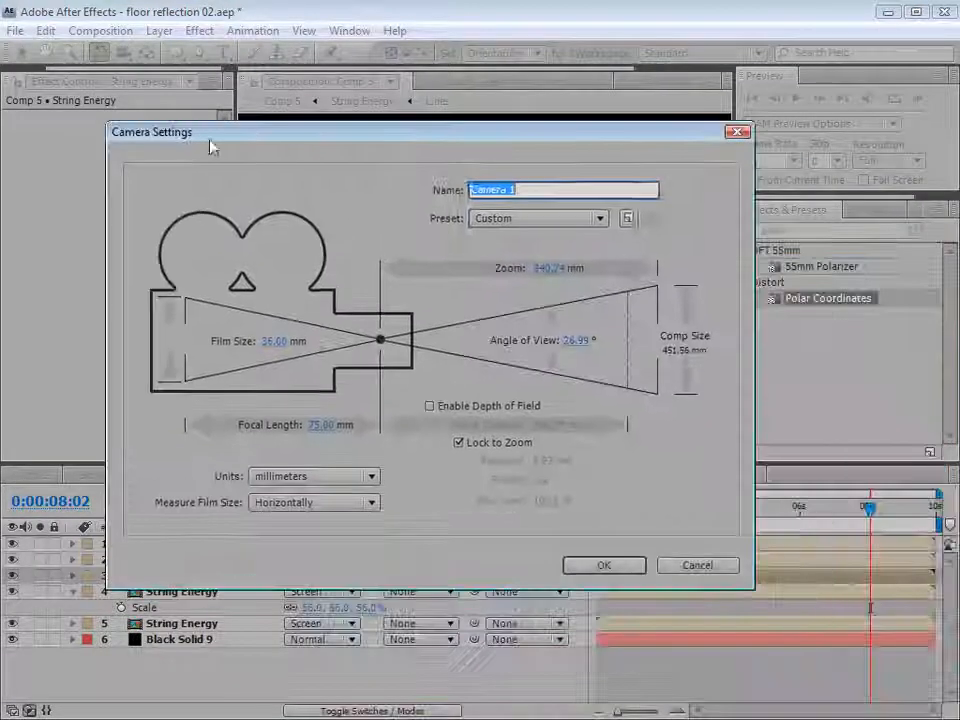
pyautogui.click(515, 220)
pyautogui.click(527, 332)
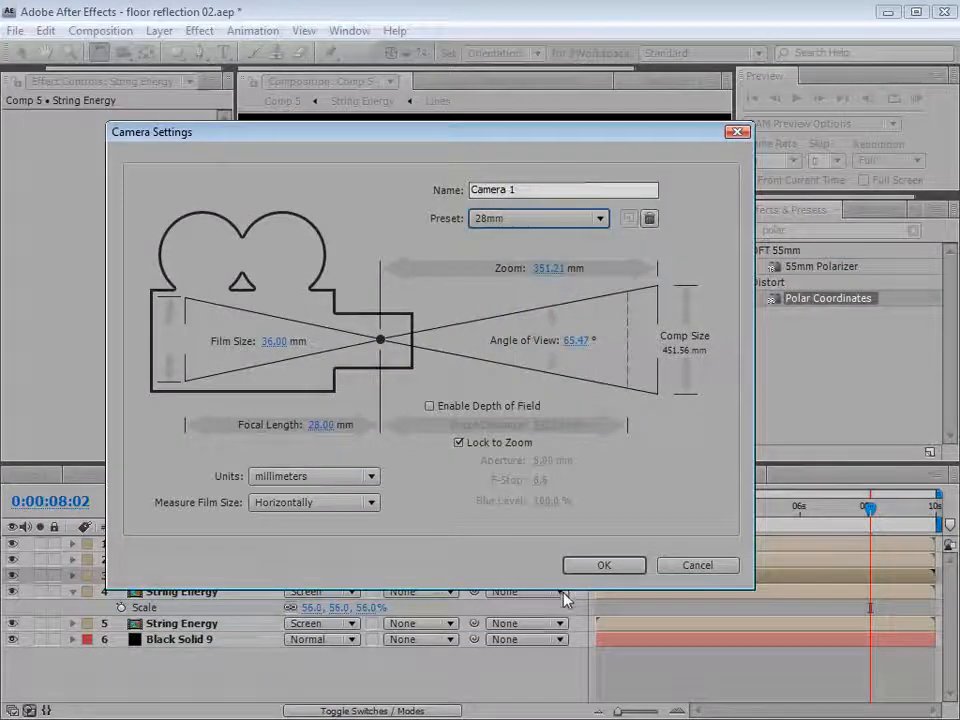
pyautogui.click(600, 565)
pyautogui.moveTo(122, 52); pyautogui.dragTo(186, 78)
pyautogui.moveTo(380, 279); pyautogui.dragTo(508, 255)
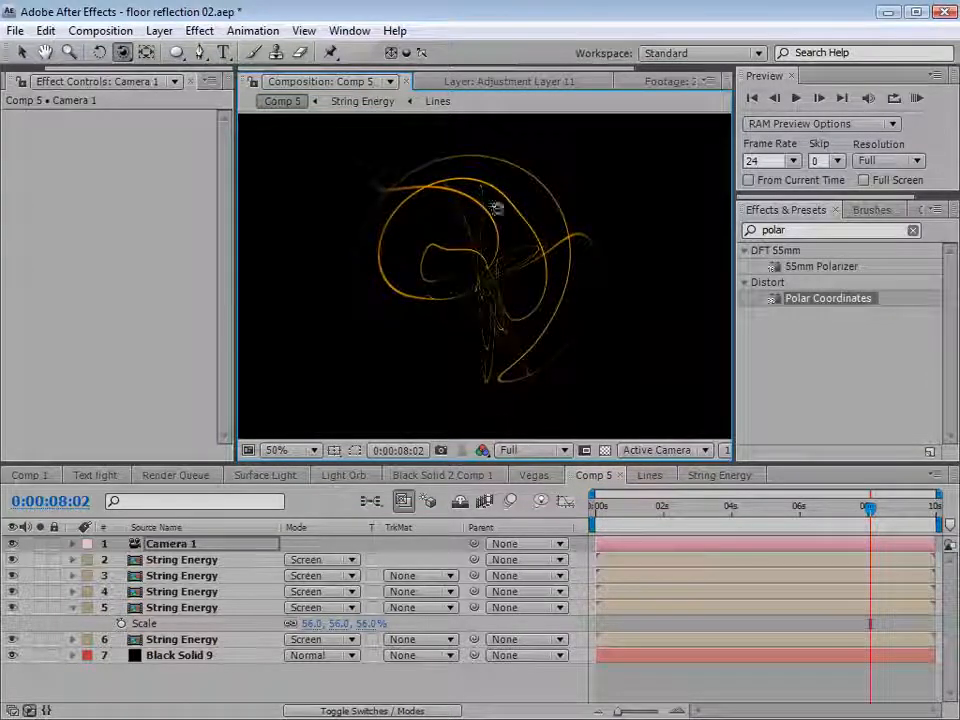
# Duplicate the third String Energy layer from the top, and rotate and resize the copy in 3D.
pyautogui.click(185, 591)
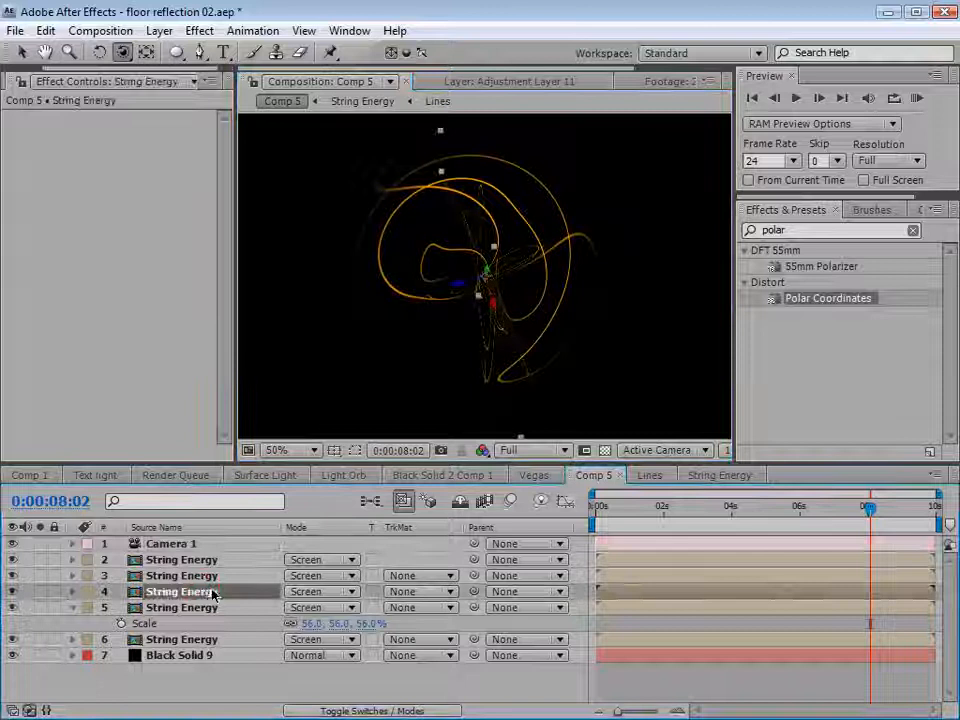
pyautogui.click(45, 30)
pyautogui.click(87, 232)
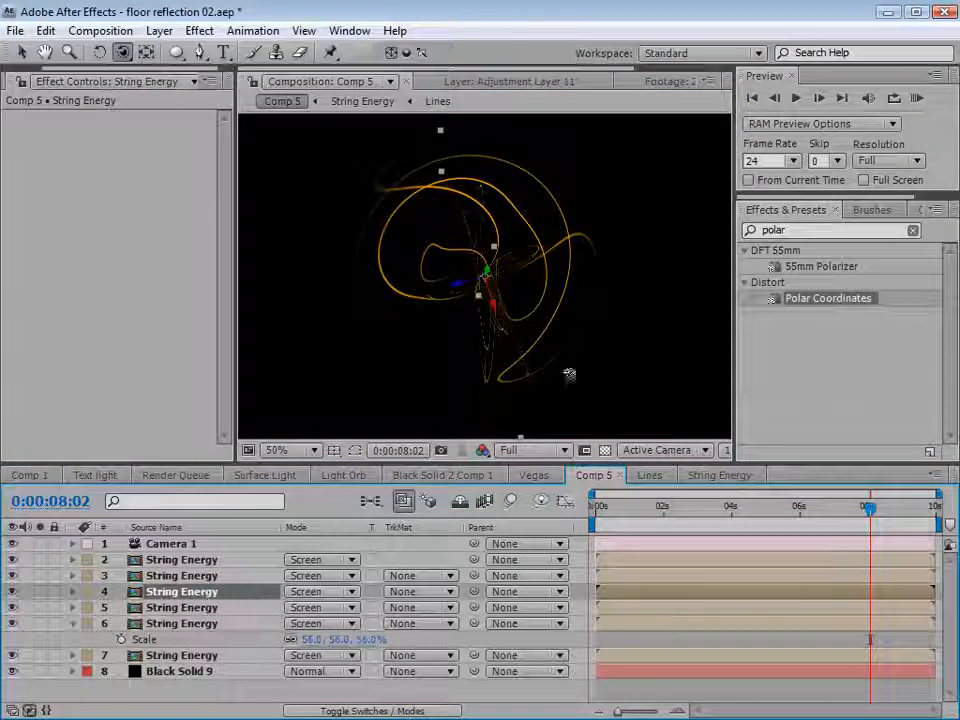
pyautogui.press('w')
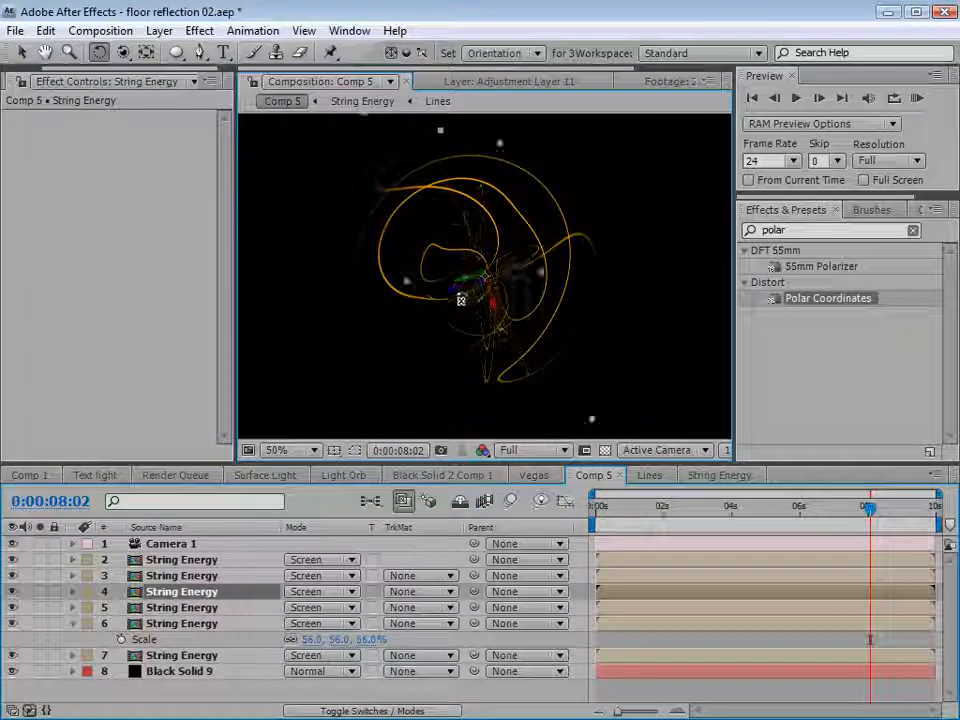
pyautogui.press('v')
pyautogui.moveTo(577, 260); pyautogui.dragTo(517, 307)
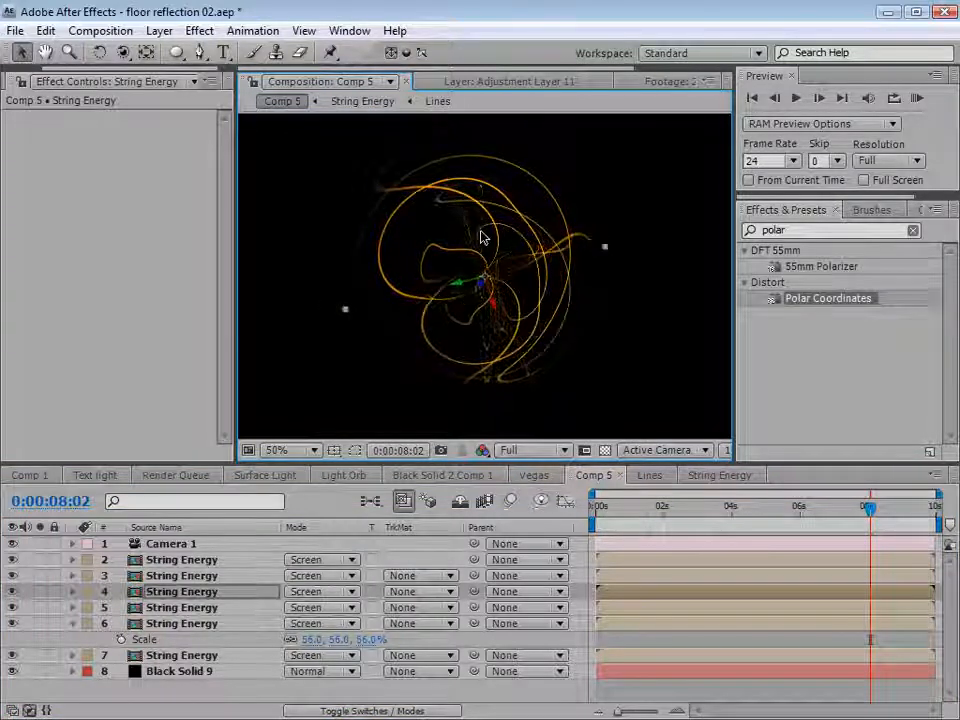
# Shift the top three String Energy layers progressively earlier in time so their animations are staggered, and scrub the result.
pyautogui.moveTo(868, 507); pyautogui.dragTo(827, 508)
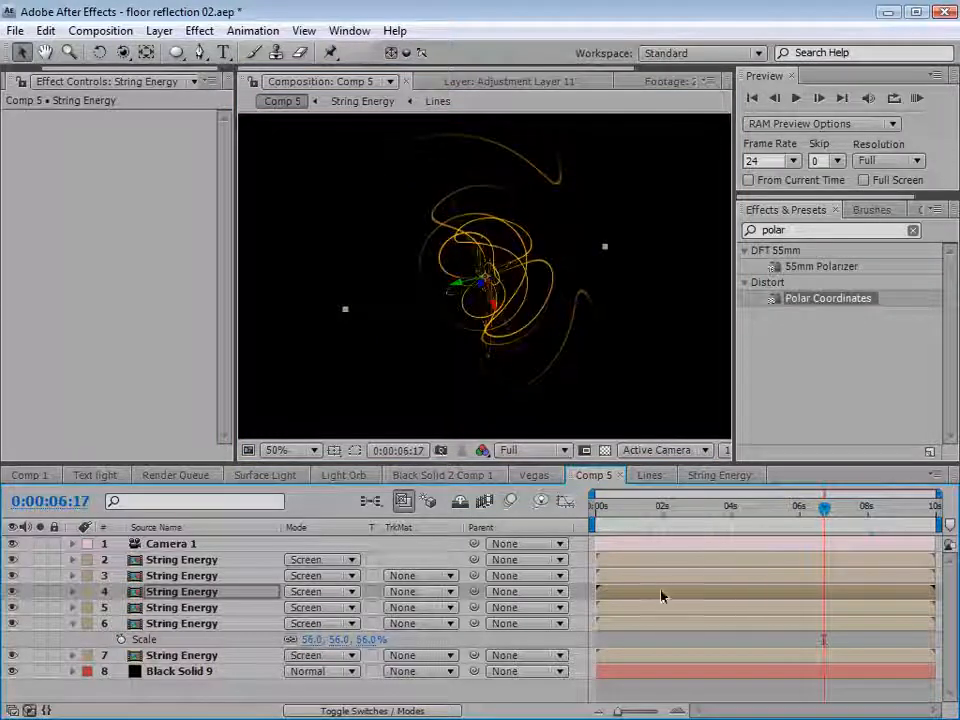
pyautogui.moveTo(739, 594); pyautogui.dragTo(718, 563)
pyautogui.moveTo(610, 507); pyautogui.dragTo(700, 508)
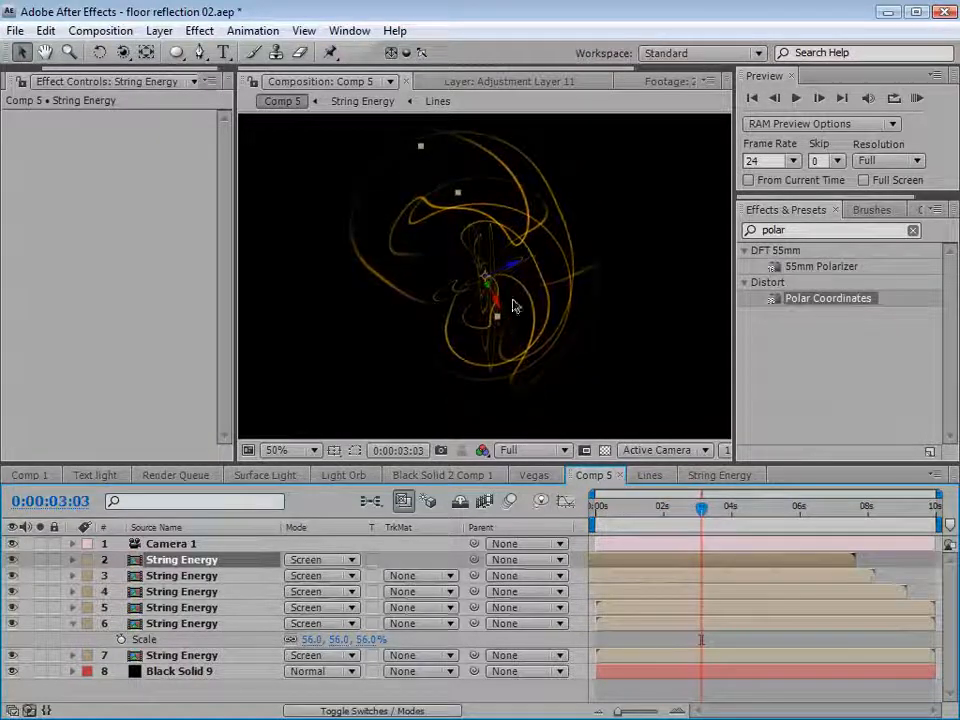
# Reset the transform of Camera 1.
pyautogui.rightClick(183, 546)
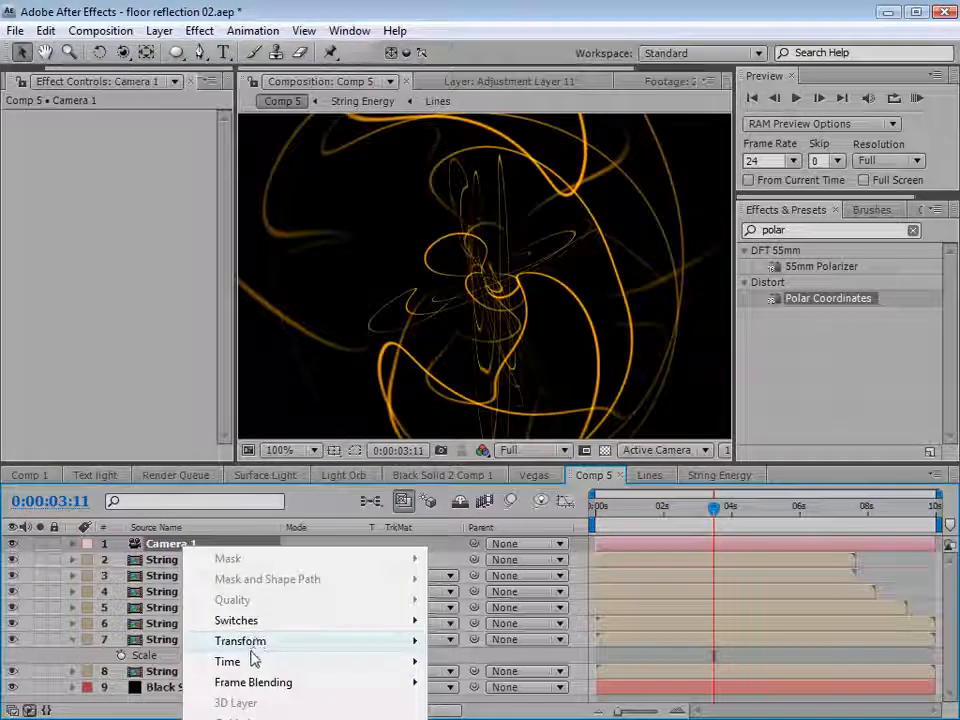
pyautogui.moveTo(255, 650)
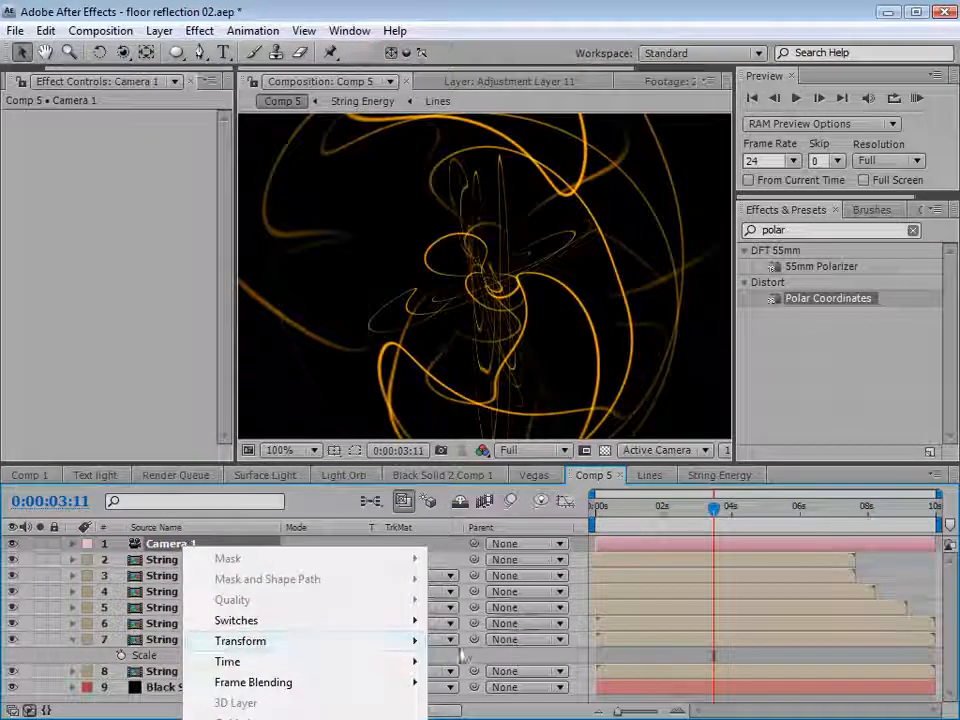
pyautogui.moveTo(400, 645)
pyautogui.click(467, 645)
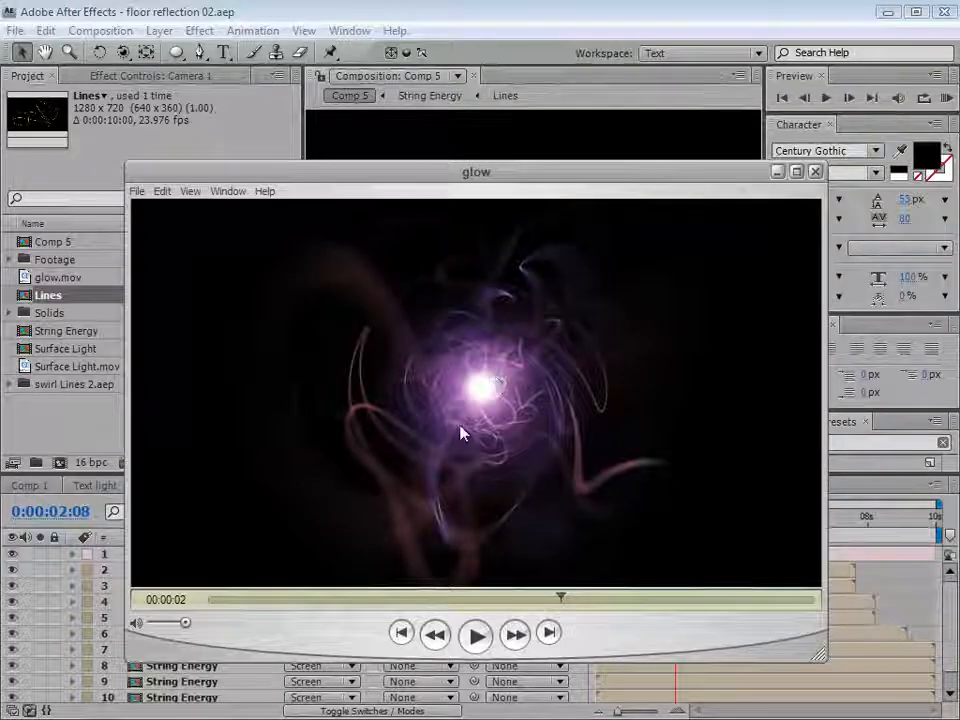
# Switch from the glow video back to After Effects and create a 1280 x 720 px solid in a light orange.
pyautogui.click(428, 26)
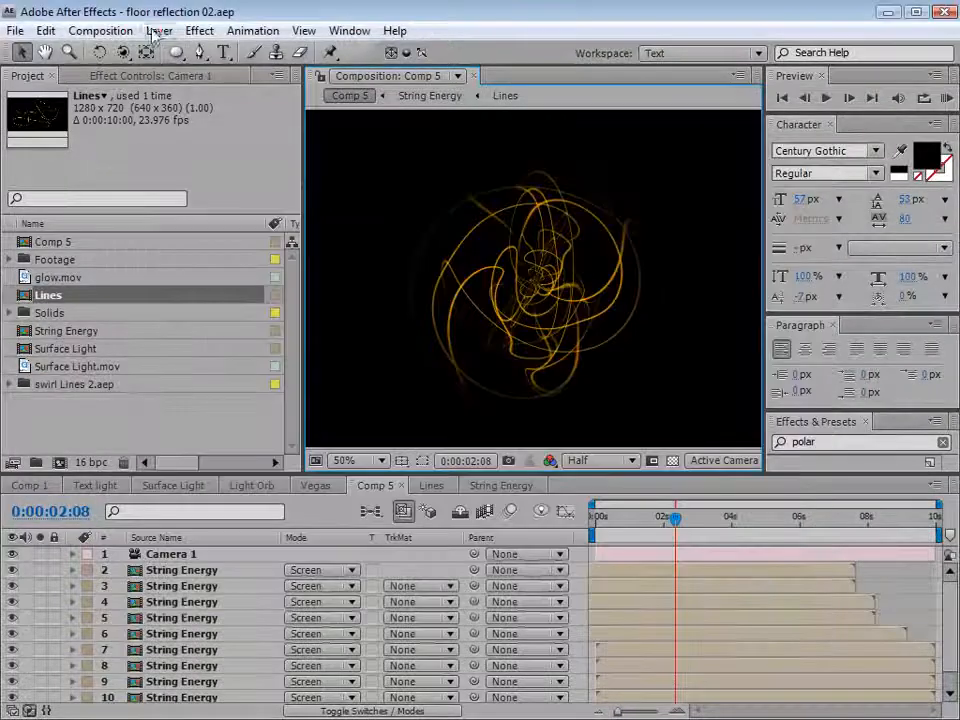
pyautogui.click(159, 30)
pyautogui.moveTo(184, 52)
pyautogui.click(508, 72)
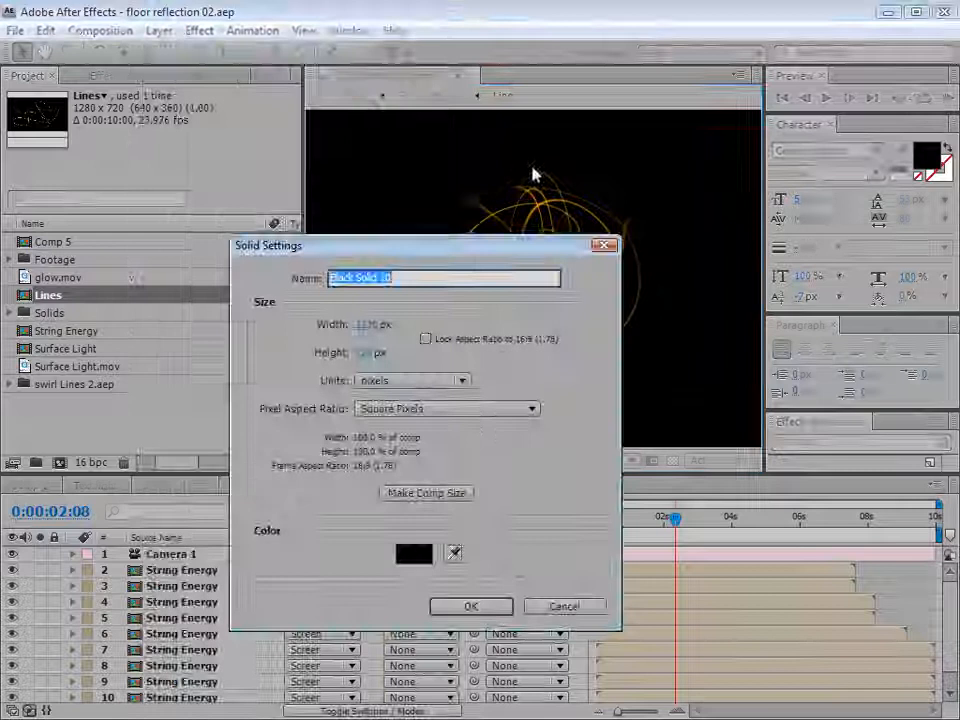
pyautogui.click(414, 553)
pyautogui.click(651, 466)
pyautogui.moveTo(482, 255); pyautogui.dragTo(500, 268)
pyautogui.click(795, 256)
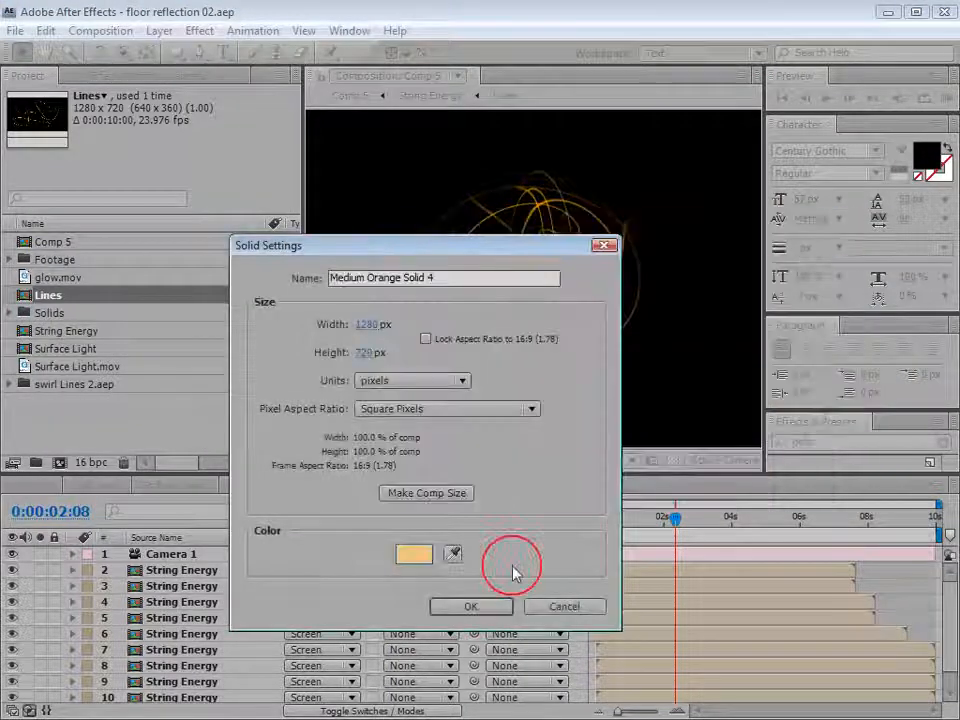
pyautogui.click(472, 606)
# Draw a small circular mask centred on the orb on the light orange solid, hiding the solid while drawing.
pyautogui.moveTo(177, 52); pyautogui.dragTo(239, 95)
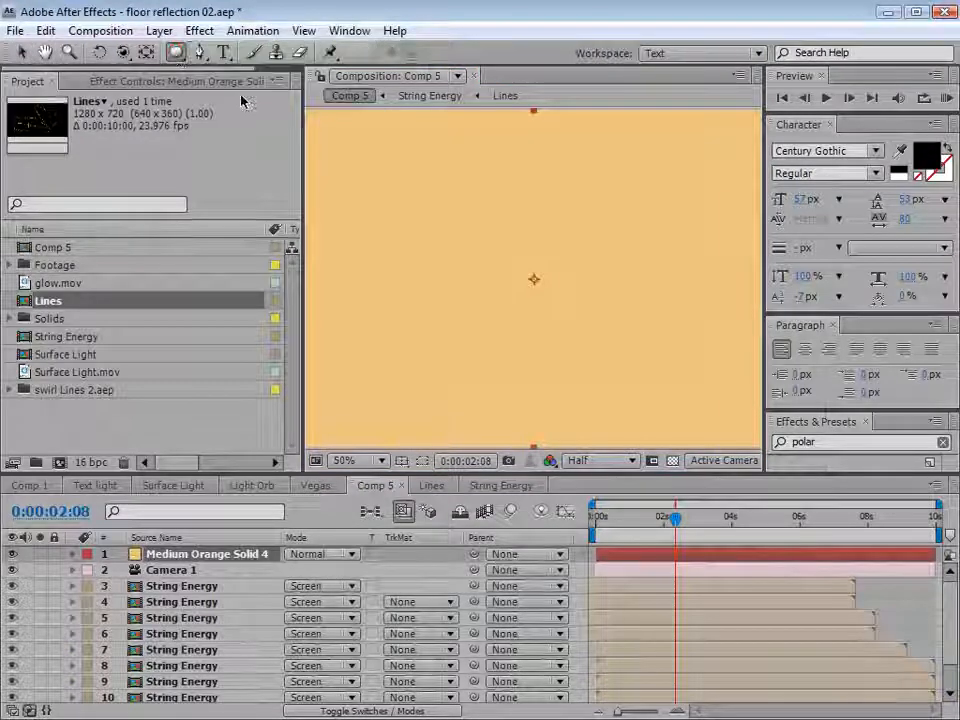
pyautogui.click(12, 553)
pyautogui.scroll(2, 540, 300)
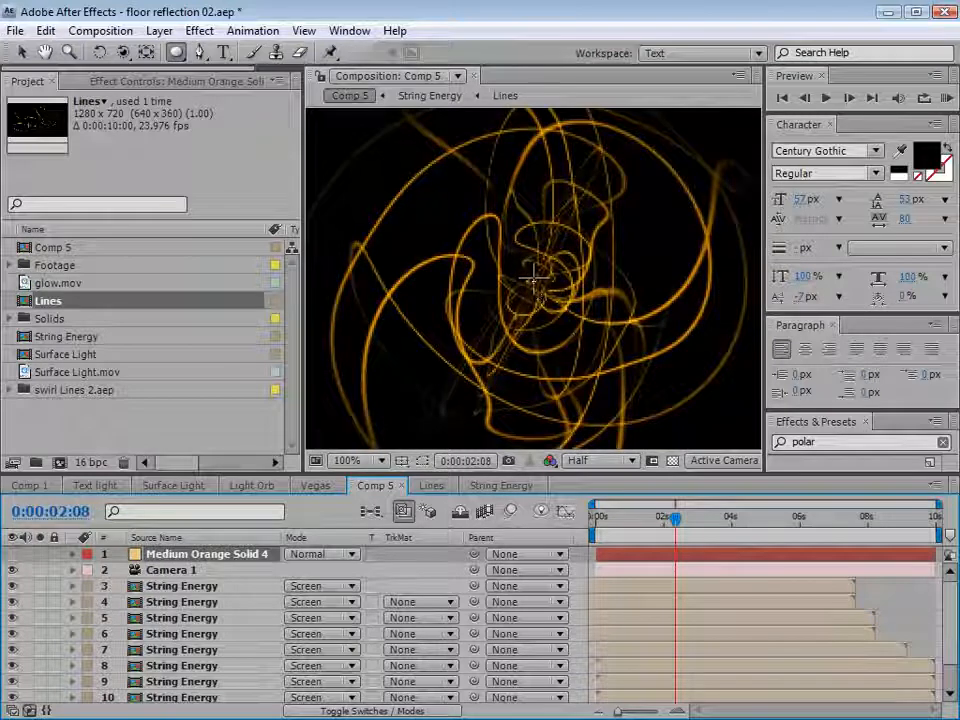
pyautogui.moveTo(533, 276); pyautogui.dragTo(566, 311)
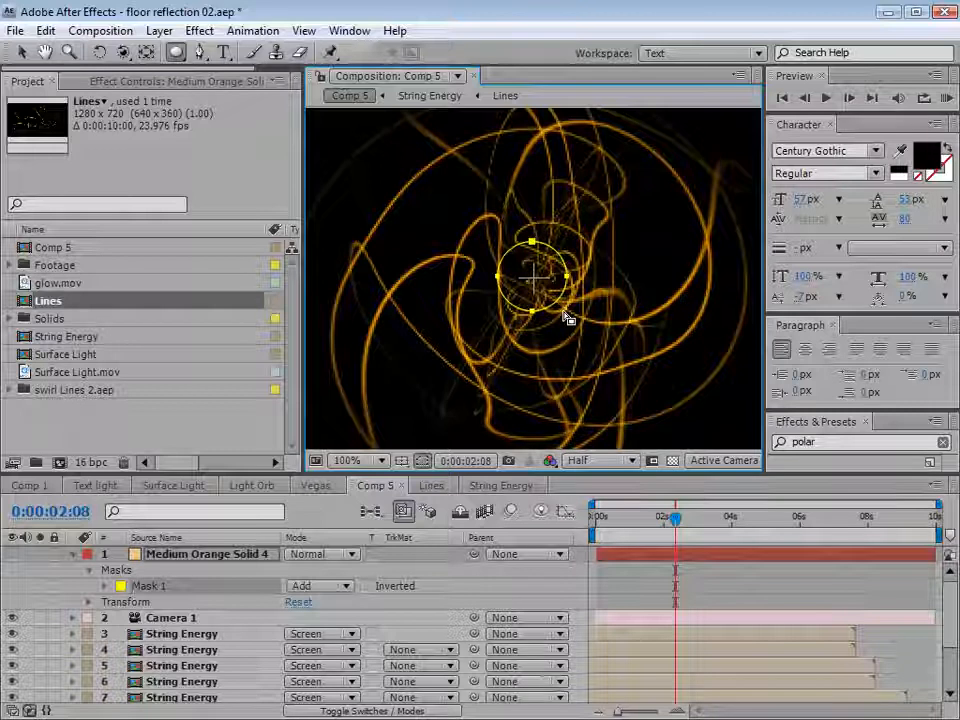
pyautogui.click(12, 554)
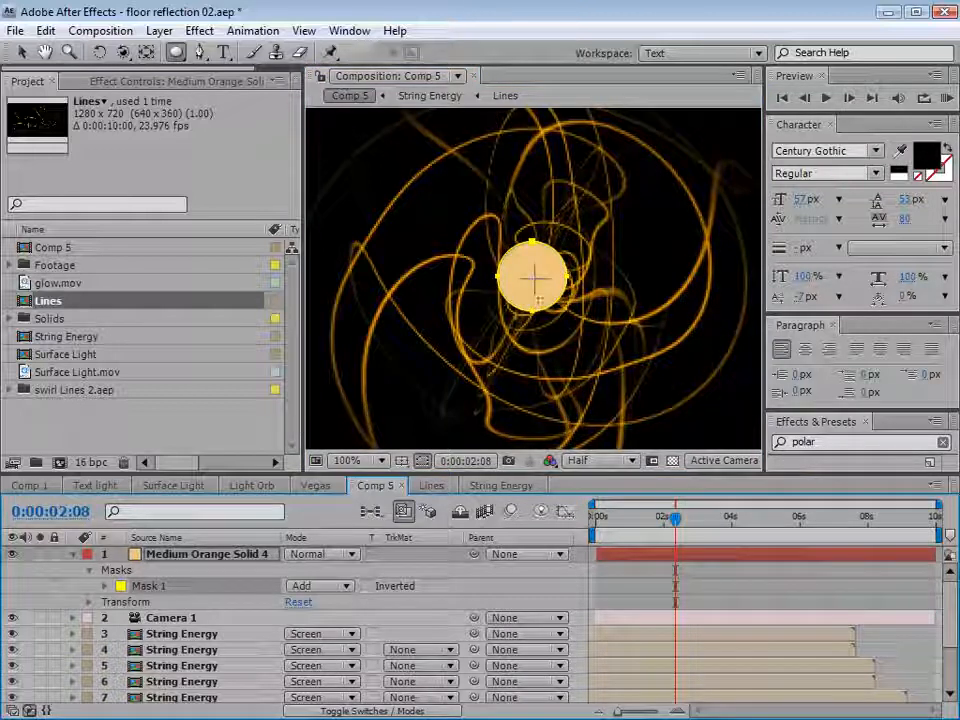
# Set the feather of Mask 1 on the orange solid to 7 pixels.
pyautogui.click(104, 586)
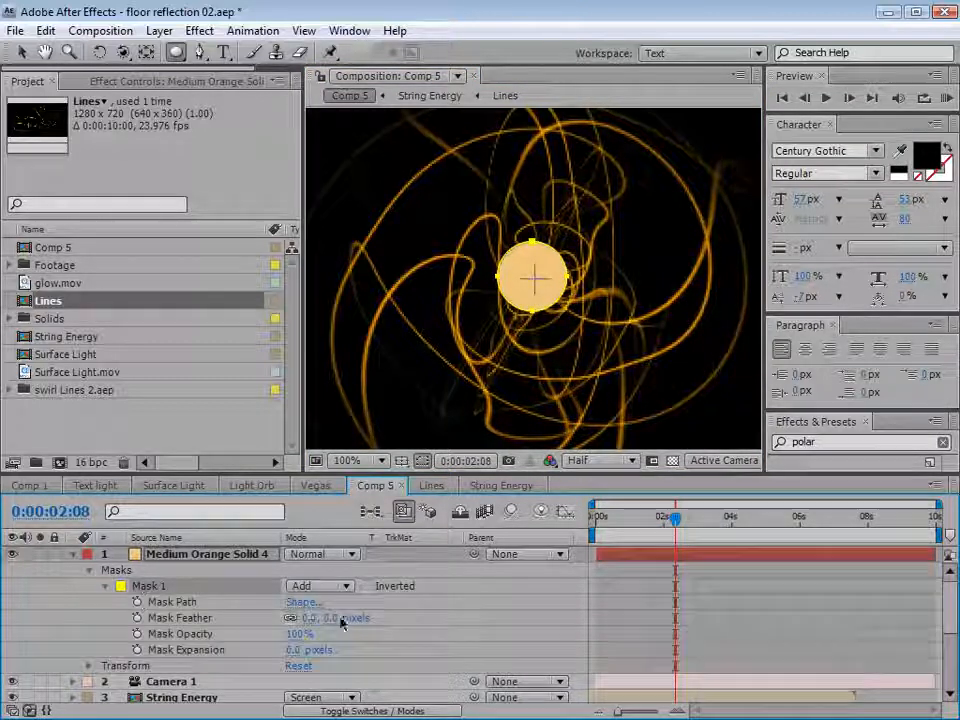
pyautogui.moveTo(331, 618); pyautogui.dragTo(335, 618)
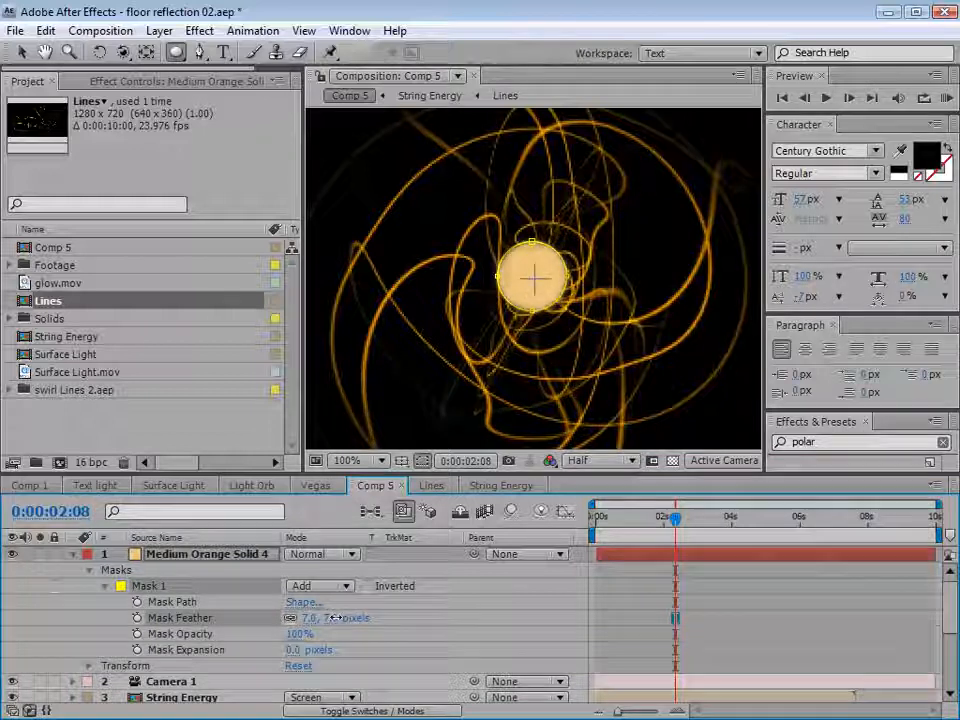
pyautogui.click(659, 579)
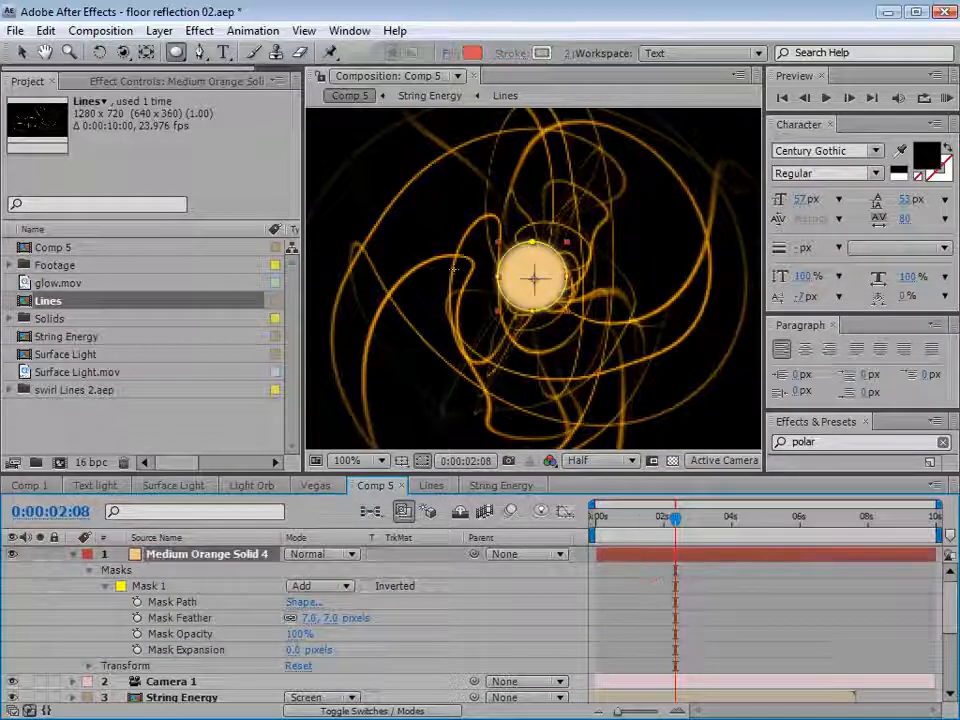
# Duplicate Mask 1 on the orange solid and set the copy's feather to 70 pixels.
pyautogui.click(152, 585)
pyautogui.click(46, 30)
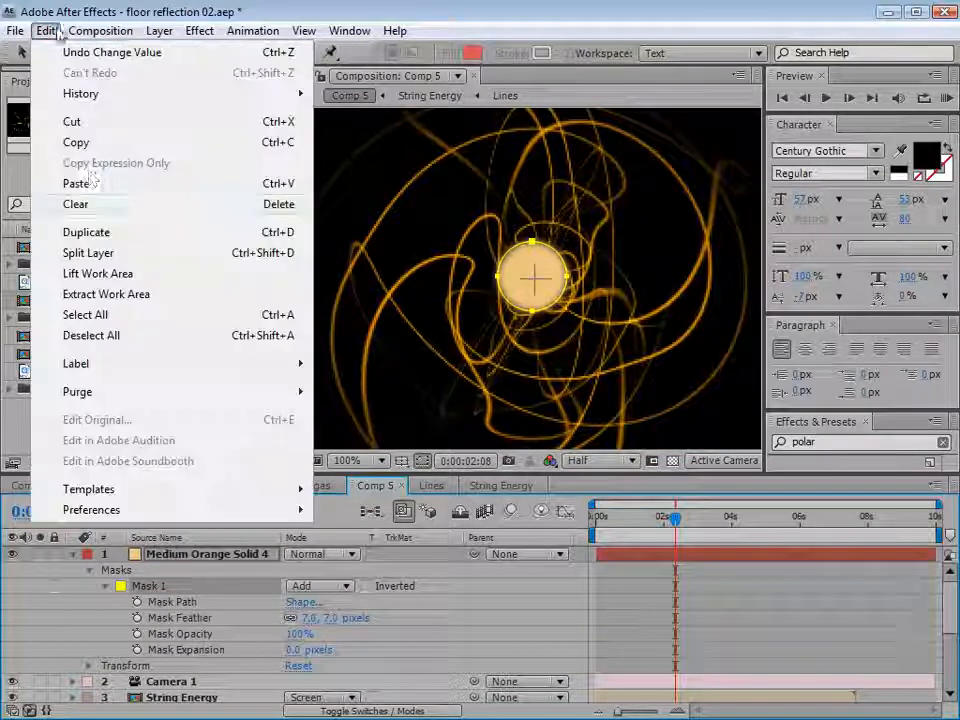
pyautogui.click(97, 238)
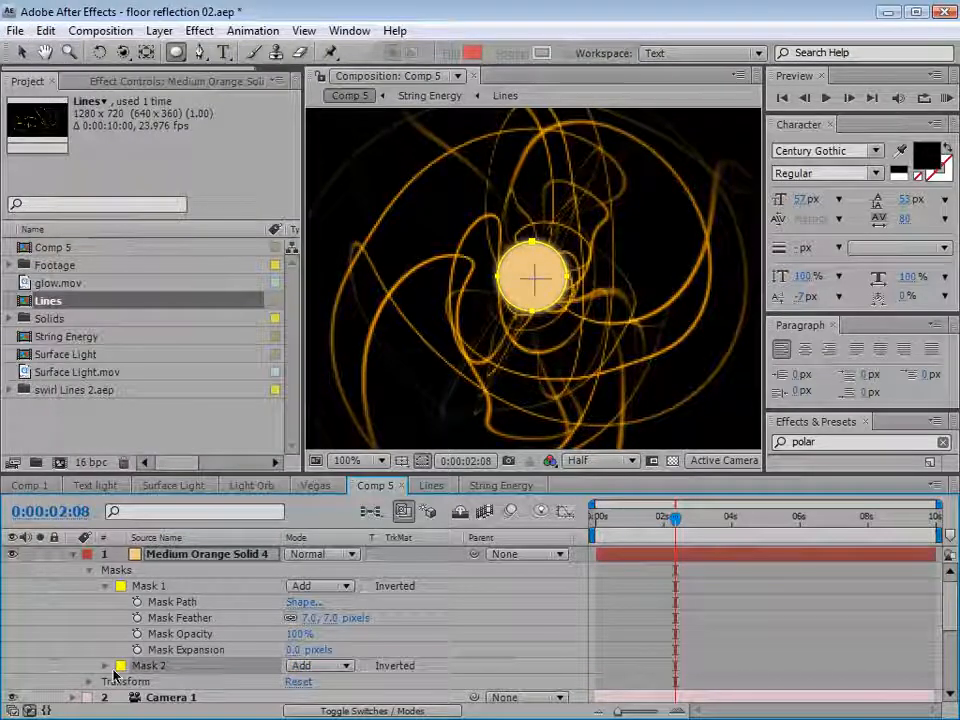
pyautogui.click(106, 665)
pyautogui.moveTo(312, 662)
pyautogui.mouseDown()
pyautogui.moveTo(390, 661)
pyautogui.moveTo(349, 659)
pyautogui.mouseUp()
pyautogui.click(462, 644)
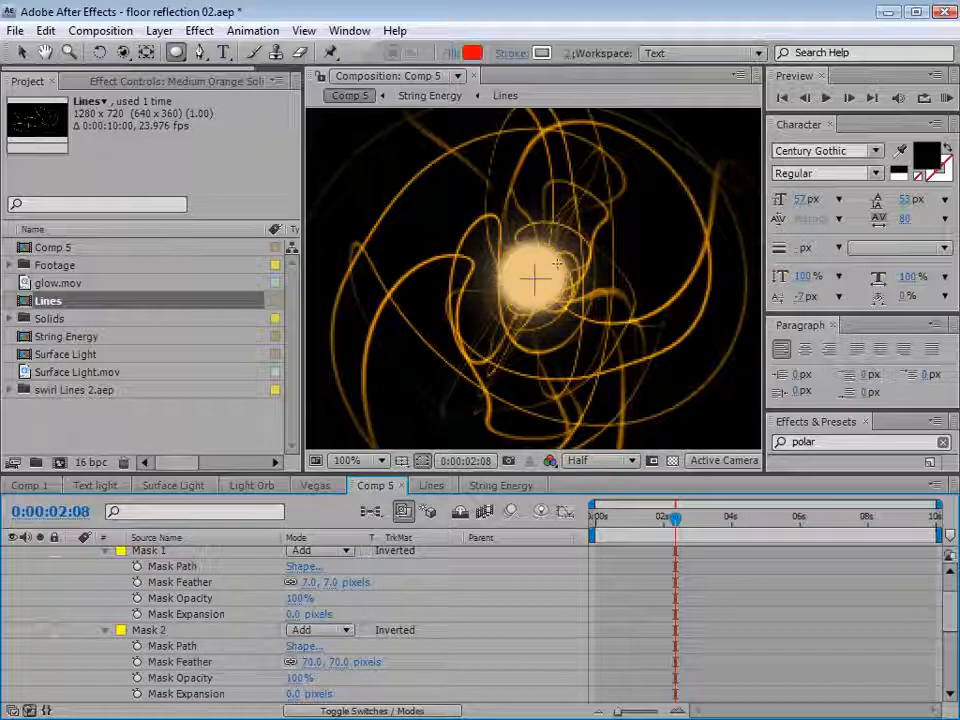
# Set the blending mode of the masked orange solid to Add.
pyautogui.scroll(2, 264, 578)
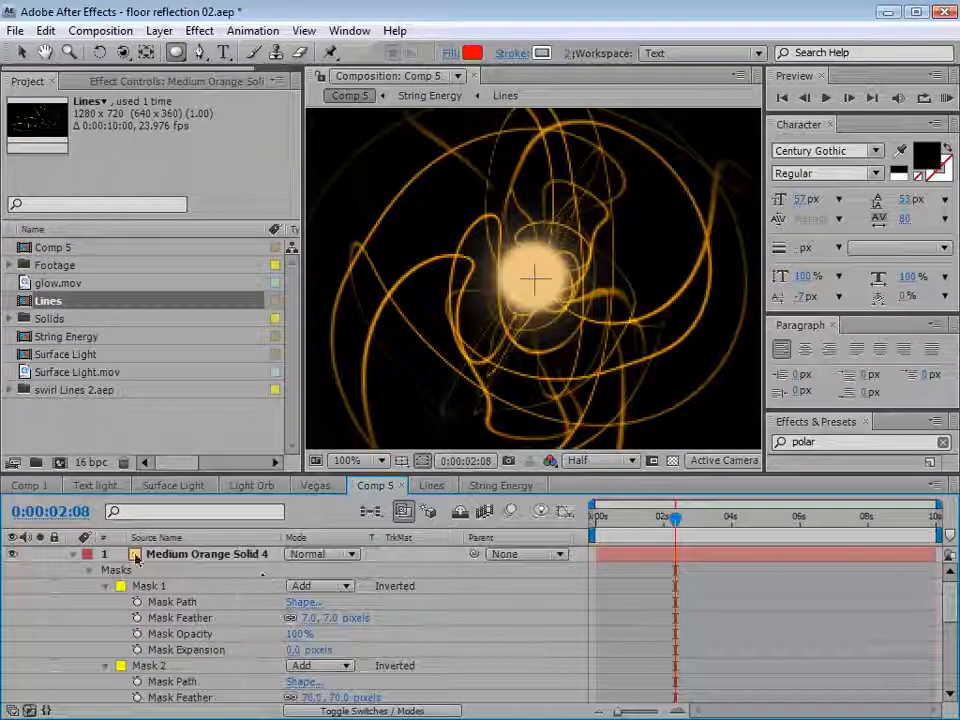
pyautogui.click(200, 554)
pyautogui.click(325, 555)
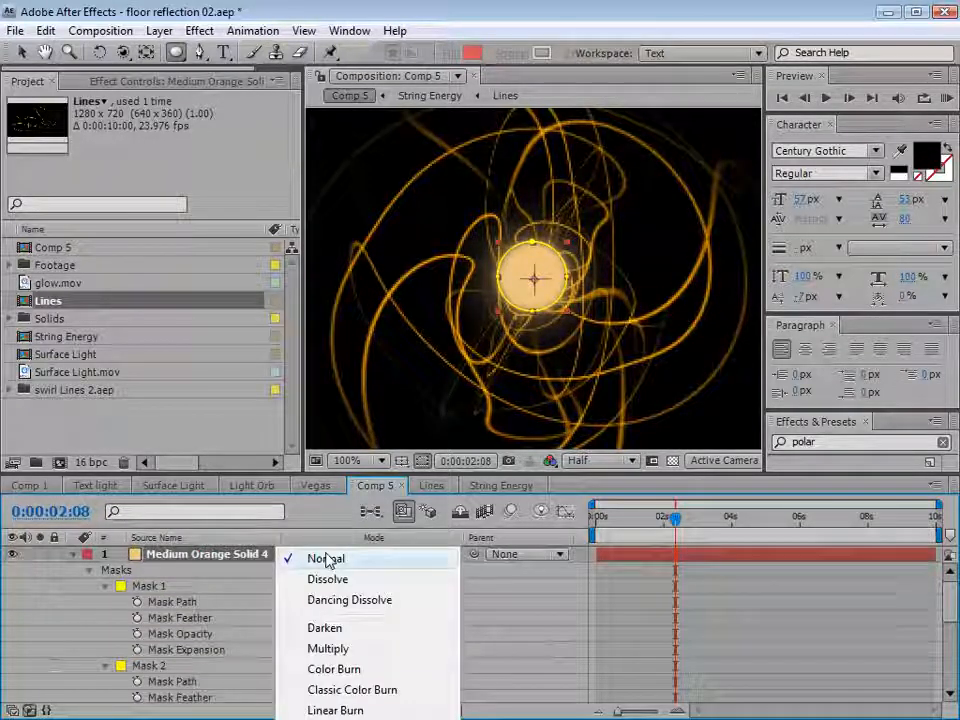
pyautogui.click(328, 719)
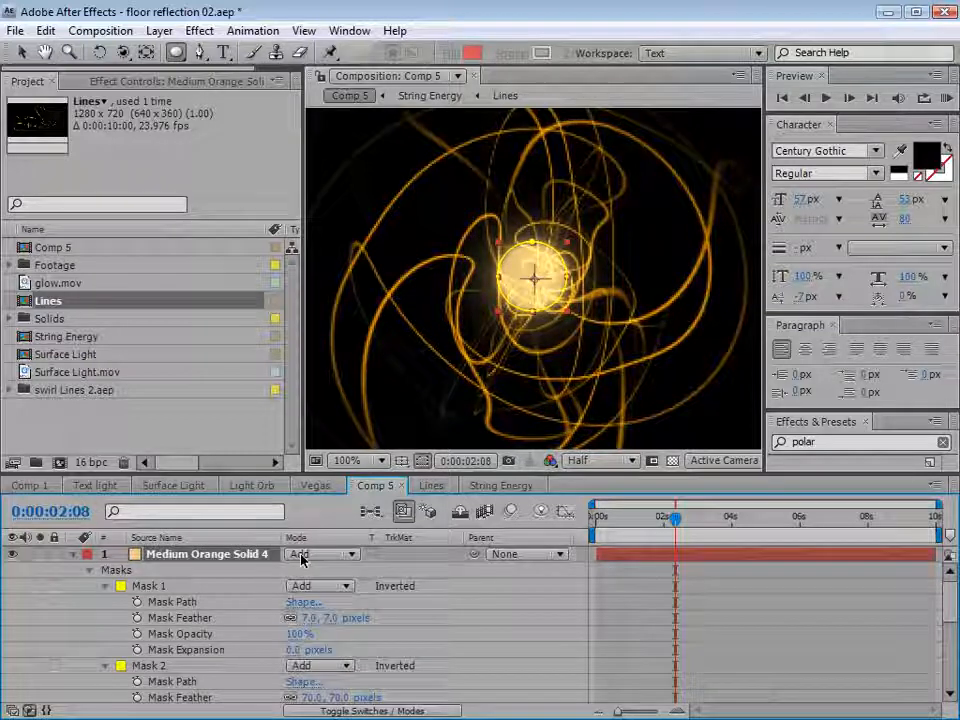
pyautogui.click(650, 578)
# Collapse and duplicate the masked orange solid, and scale the copy down slightly to form a hot core.
pyautogui.click(190, 555)
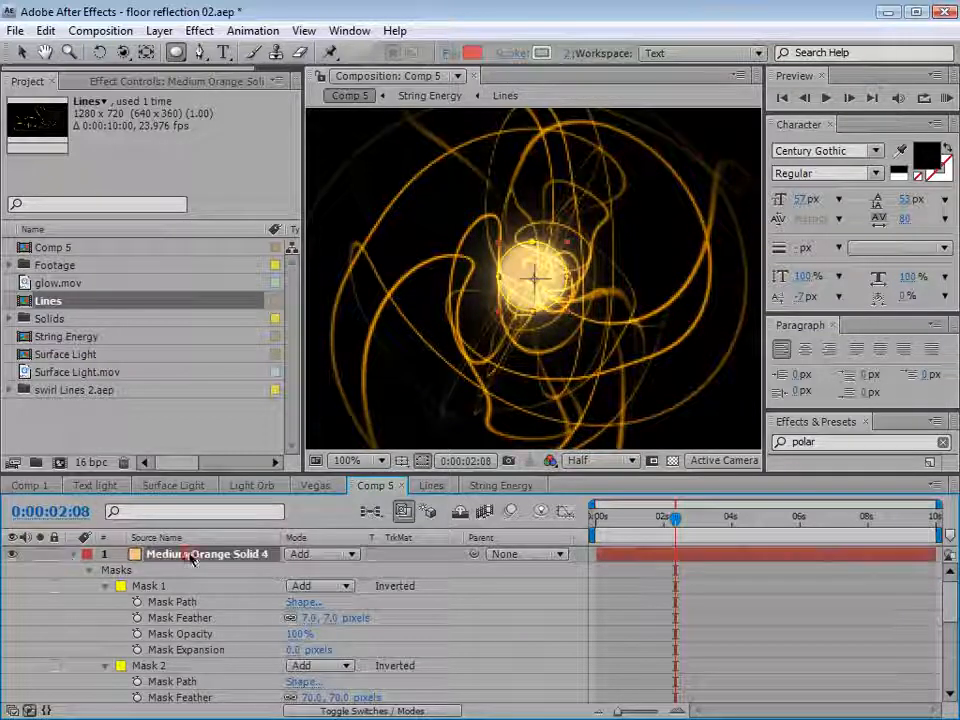
pyautogui.click(74, 556)
pyautogui.click(184, 570)
pyautogui.click(181, 554)
pyautogui.click(42, 31)
pyautogui.click(78, 232)
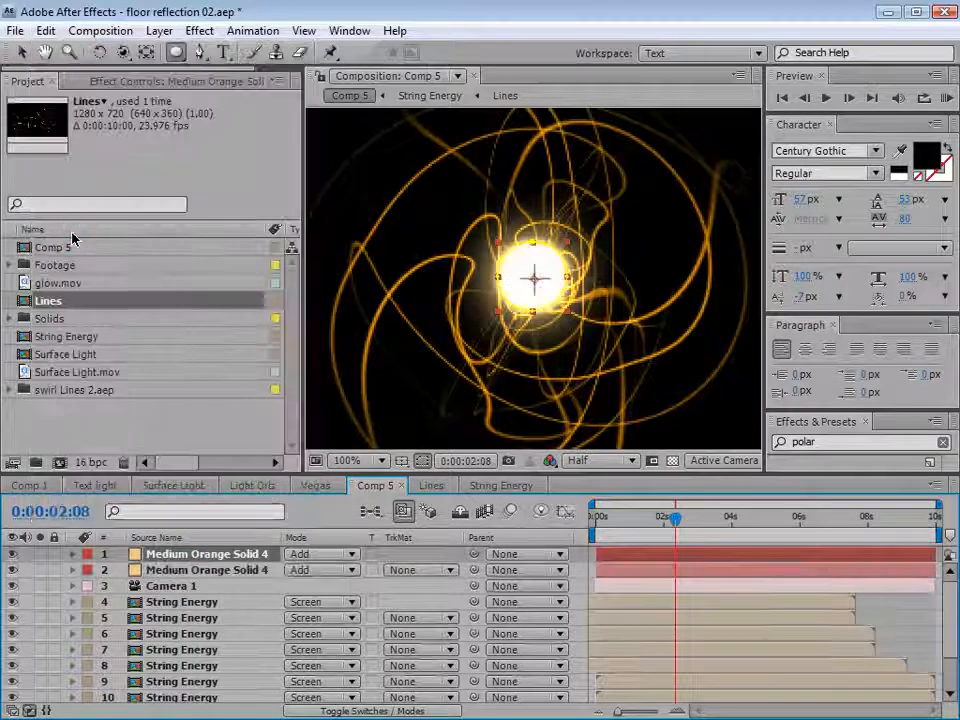
pyautogui.press('v')
pyautogui.moveTo(567, 313); pyautogui.dragTo(559, 309)
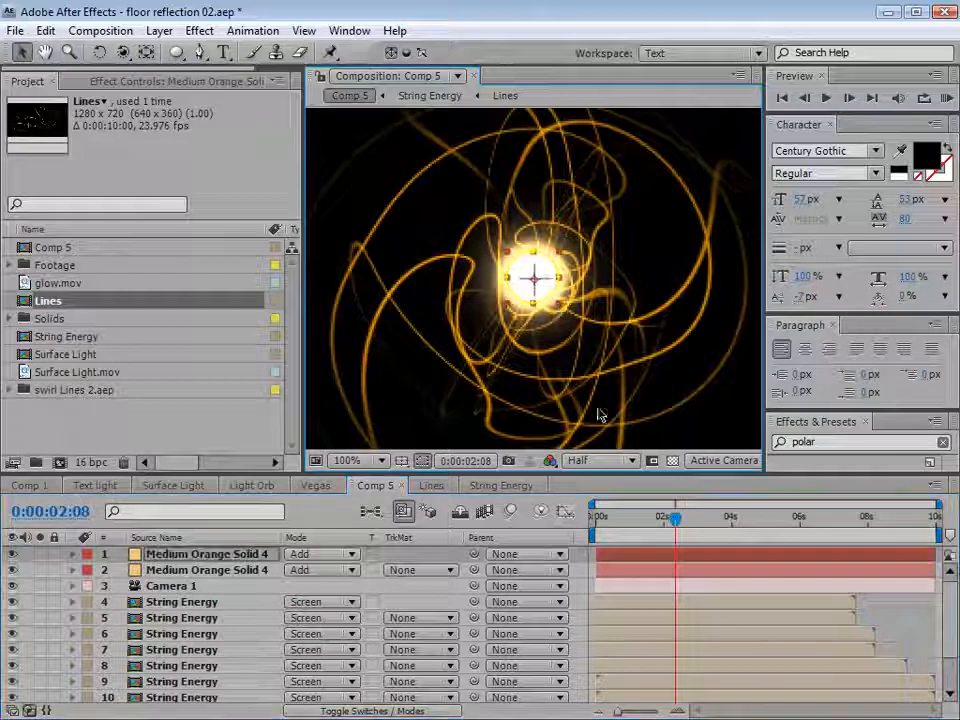
pyautogui.click(879, 602)
pyautogui.press(',')
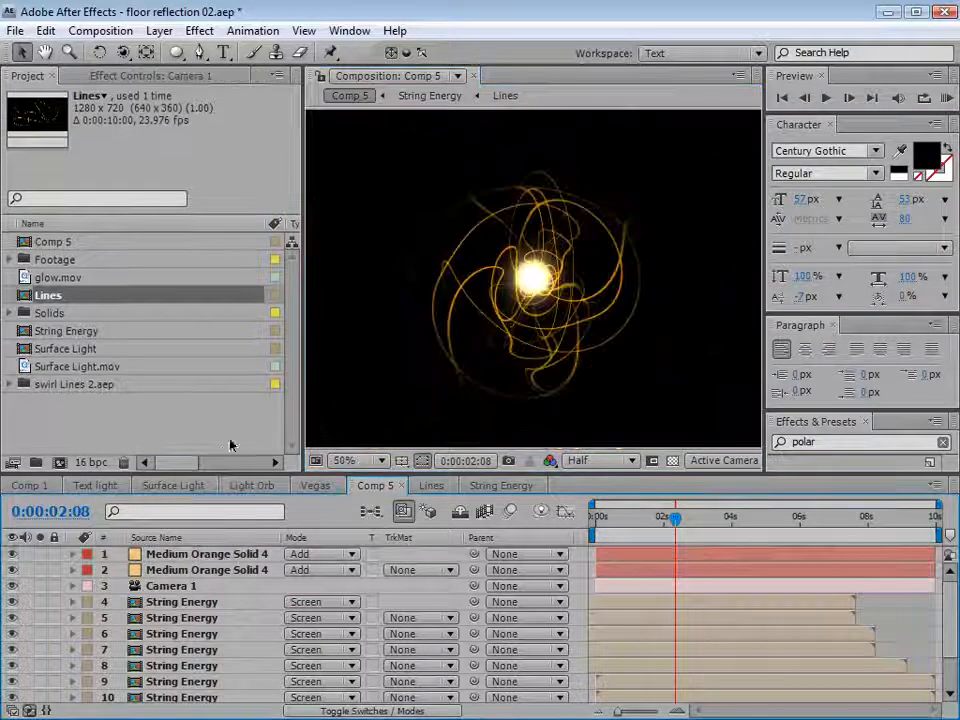
# Create a new composition-sized solid in a deep orange colour.
pyautogui.click(157, 30)
pyautogui.moveTo(175, 53)
pyautogui.click(506, 73)
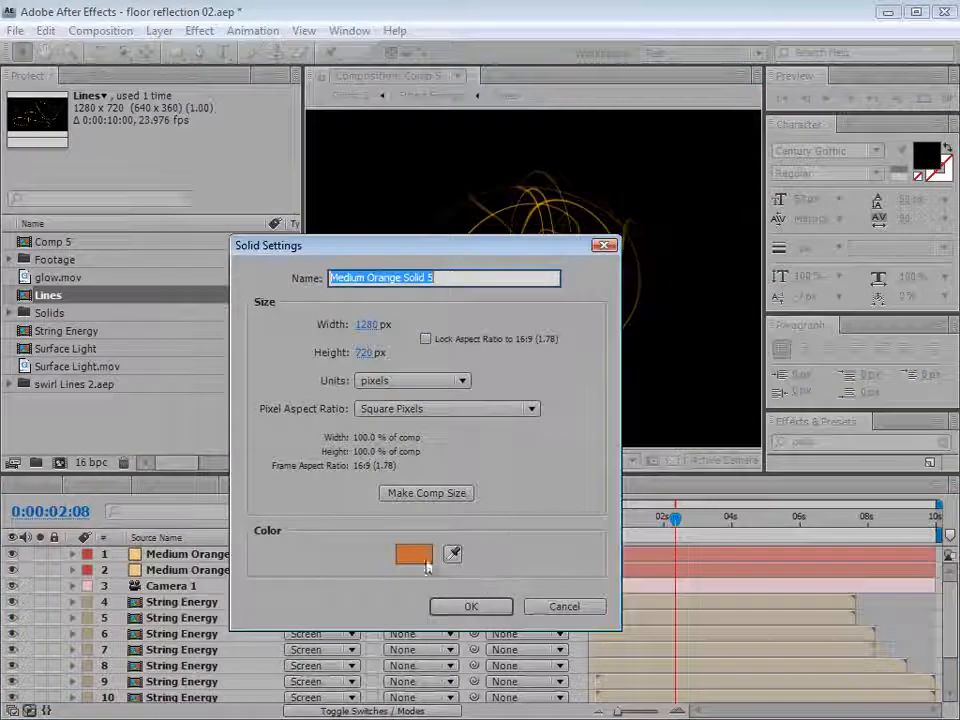
pyautogui.click(414, 553)
pyautogui.click(576, 316)
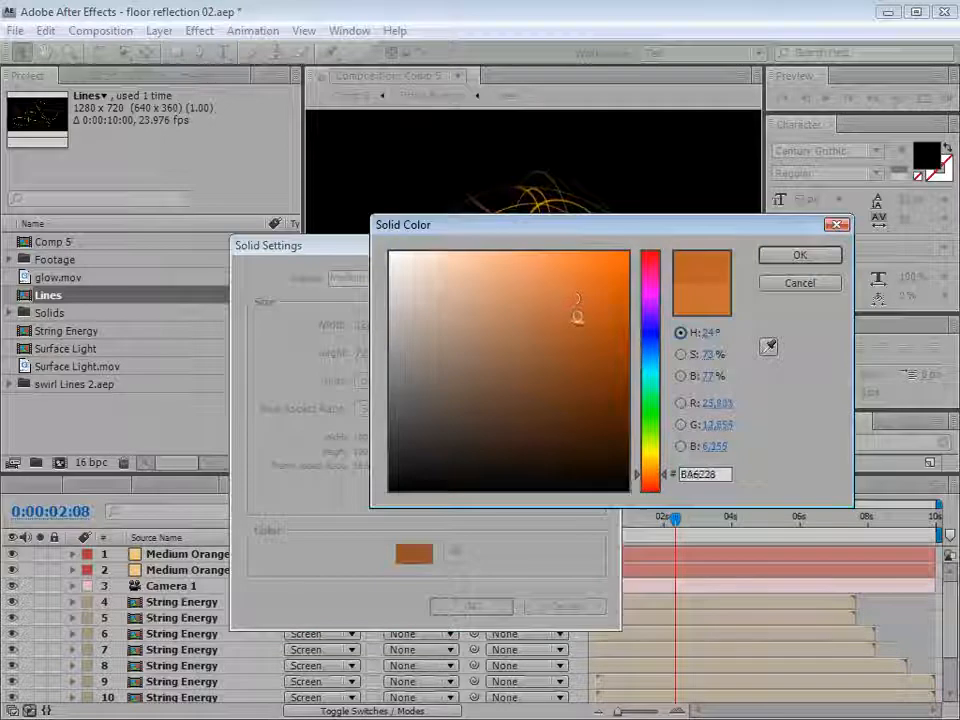
pyautogui.click(799, 256)
pyautogui.click(469, 606)
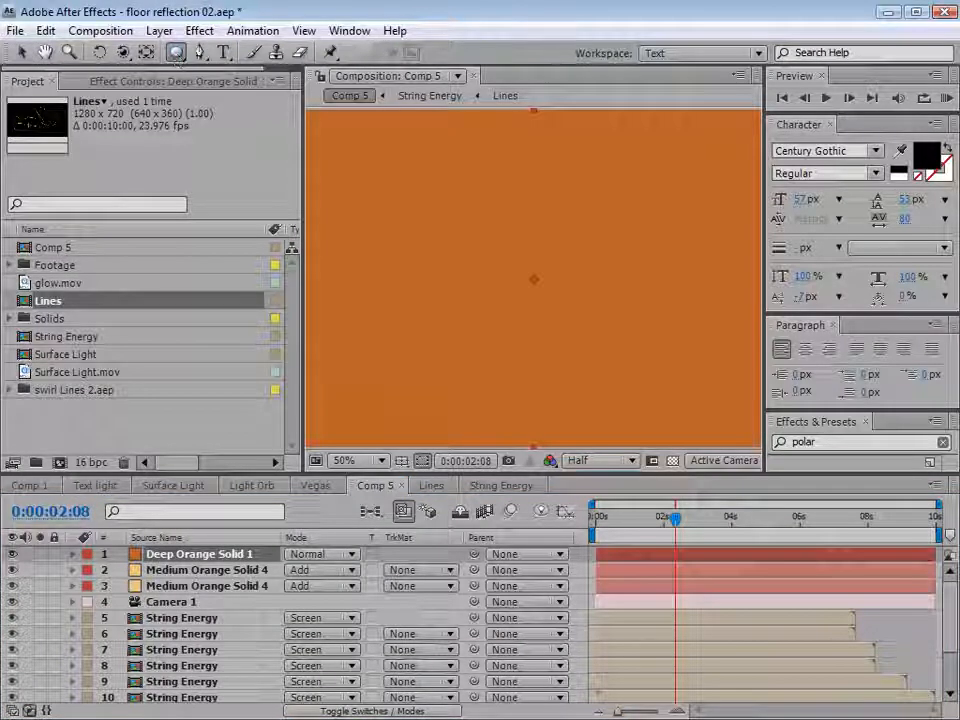
# Draw a circular mask on the deep orange solid around the glowing core and shift it slightly down.
pyautogui.moveTo(475, 220); pyautogui.dragTo(590, 335)
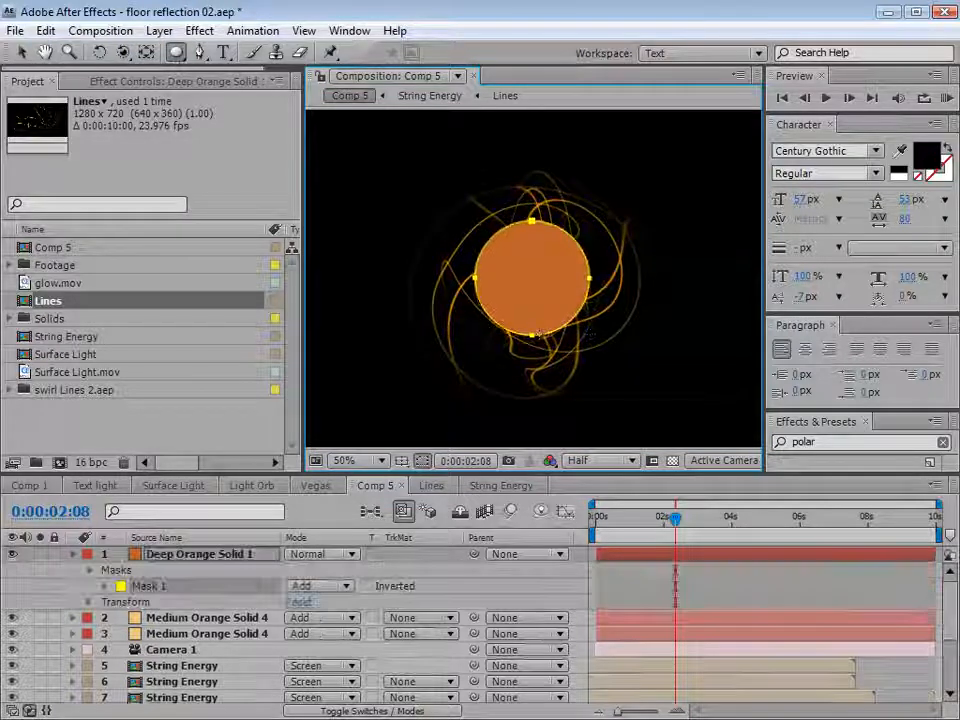
pyautogui.press('v')
pyautogui.moveTo(534, 338); pyautogui.dragTo(537, 347)
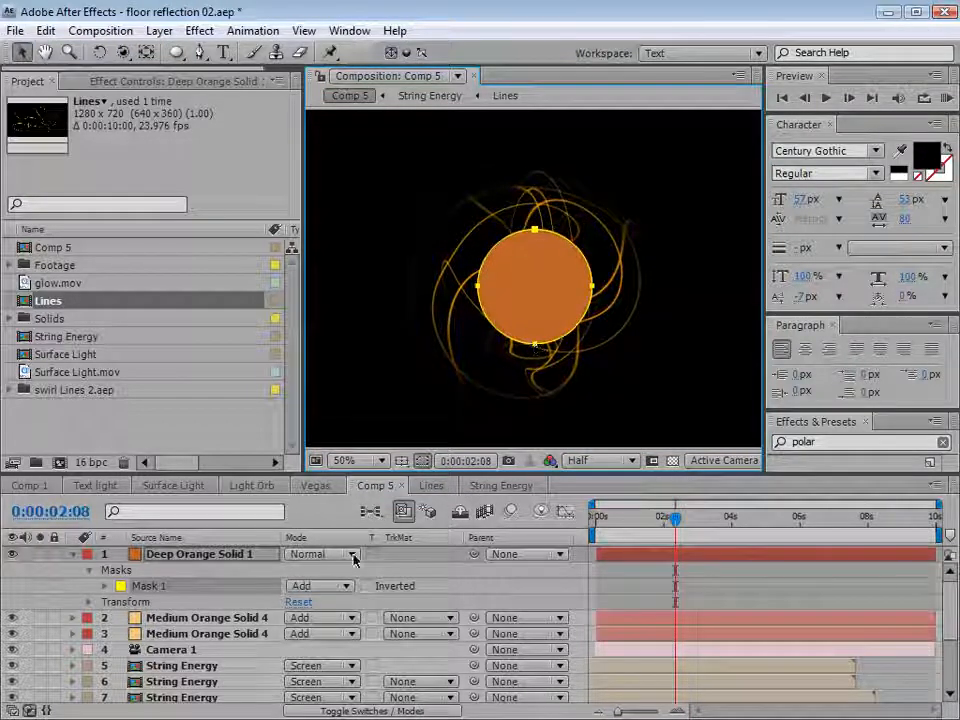
# Set the mask feather of the deep orange solid to 151 pixels and its blending mode to Add.
pyautogui.press('f')
pyautogui.moveTo(328, 592); pyautogui.dragTo(451, 568)
pyautogui.click(315, 553)
pyautogui.click(316, 718)
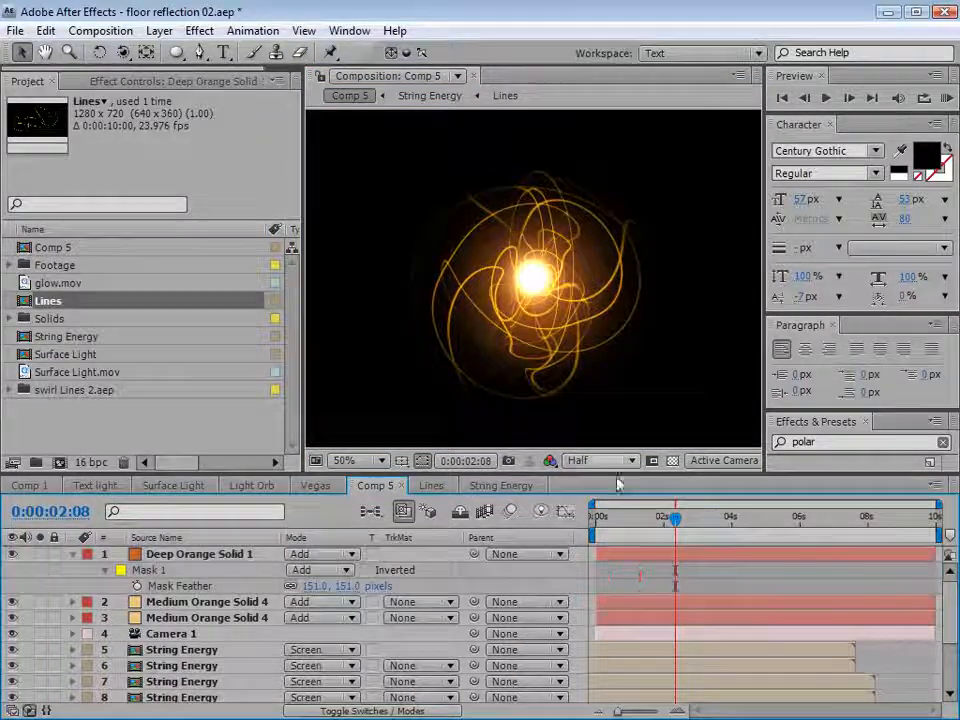
pyautogui.scroll(2, 572, 349)
pyautogui.press('`')
pyautogui.press('`')
# Add a null object above the deep orange solid and make it a 3D layer.
pyautogui.click(214, 554)
pyautogui.scroll(-1, 538, 241)
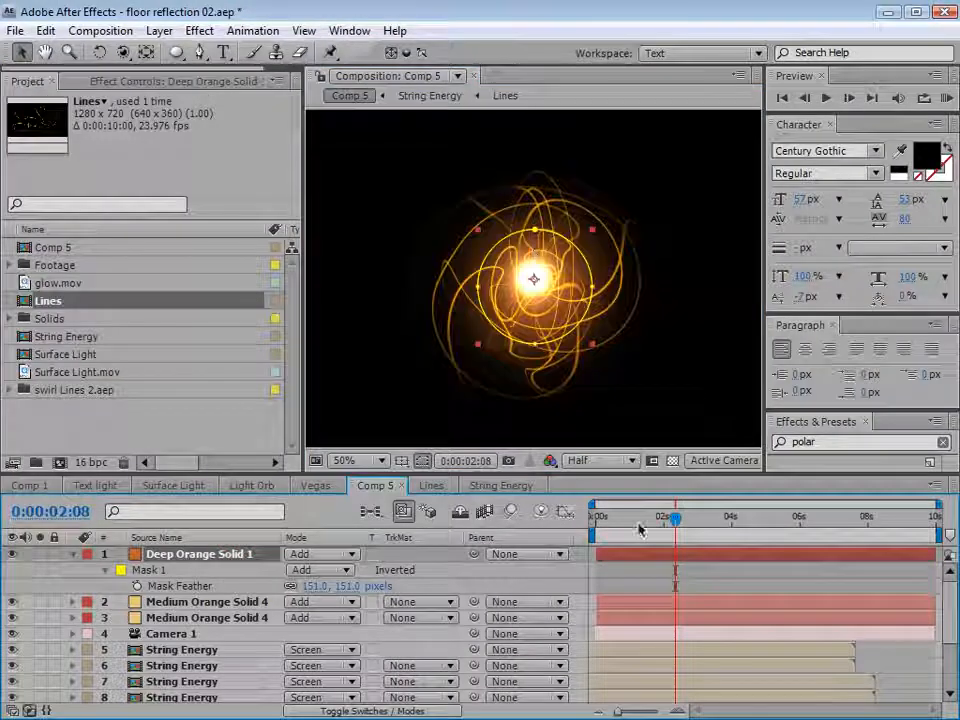
pyautogui.click(159, 31)
pyautogui.moveTo(360, 50)
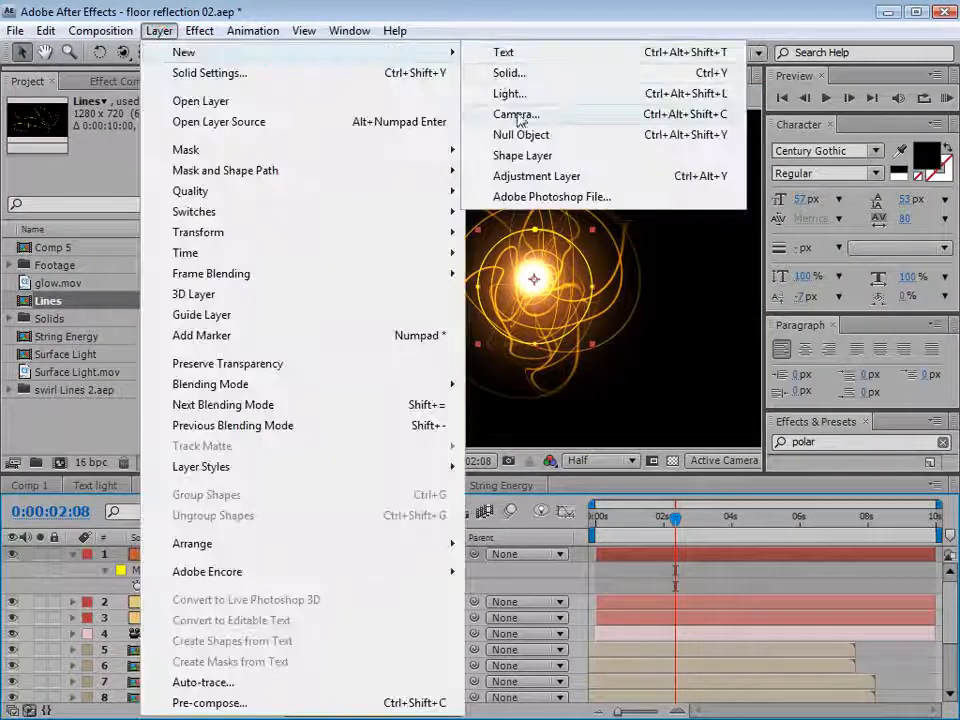
pyautogui.click(521, 135)
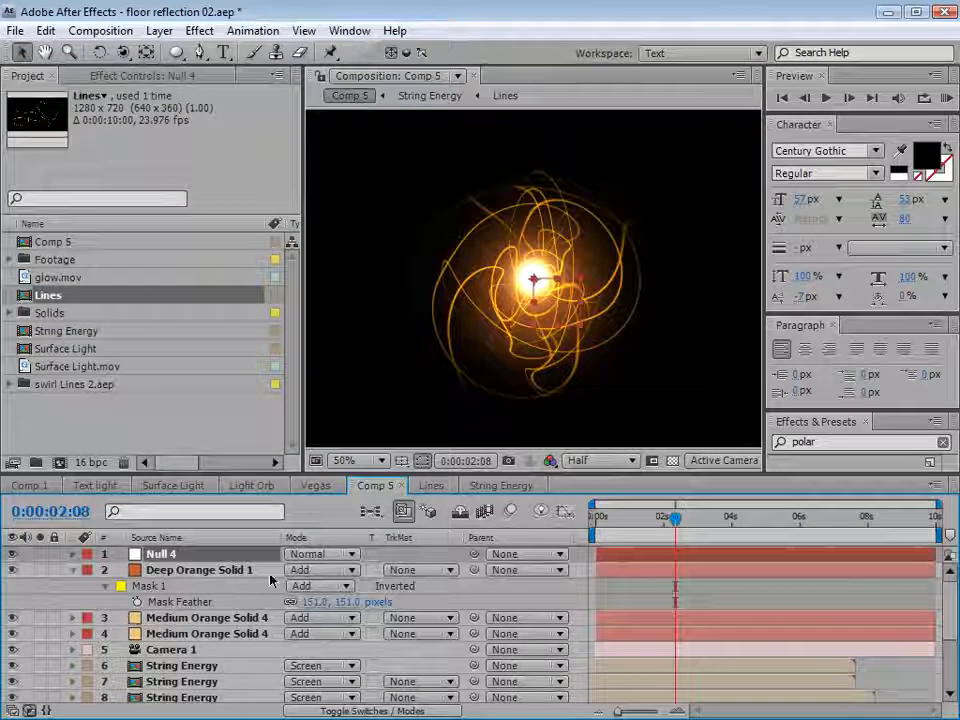
pyautogui.click(350, 711)
pyautogui.click(390, 554)
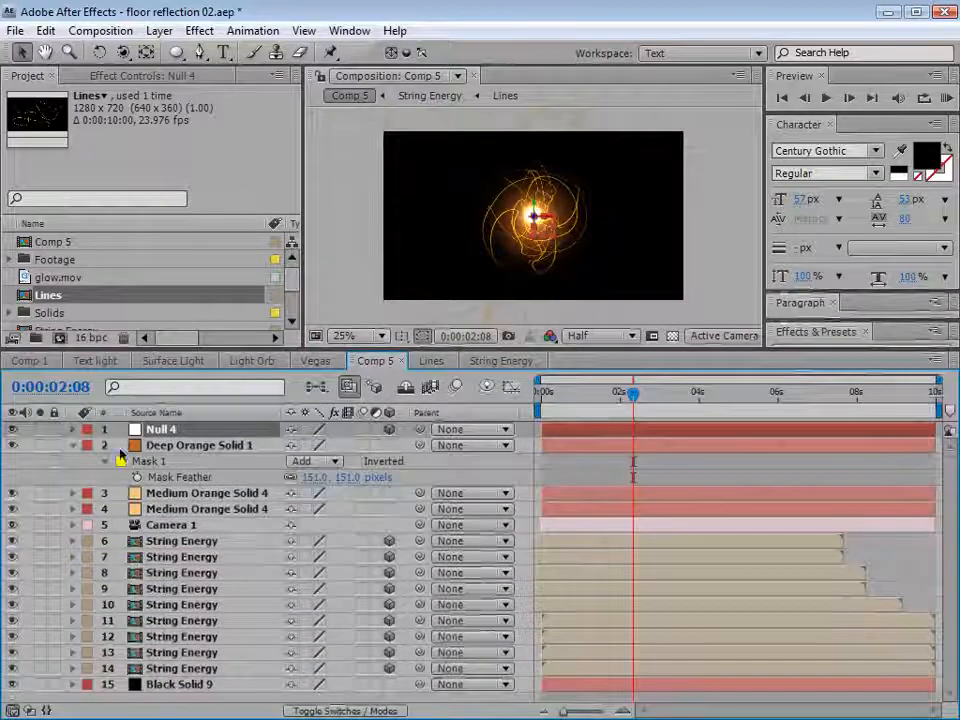
# Collapse the deep orange solid and parent all nine String Energy layers to the null.
pyautogui.click(72, 445)
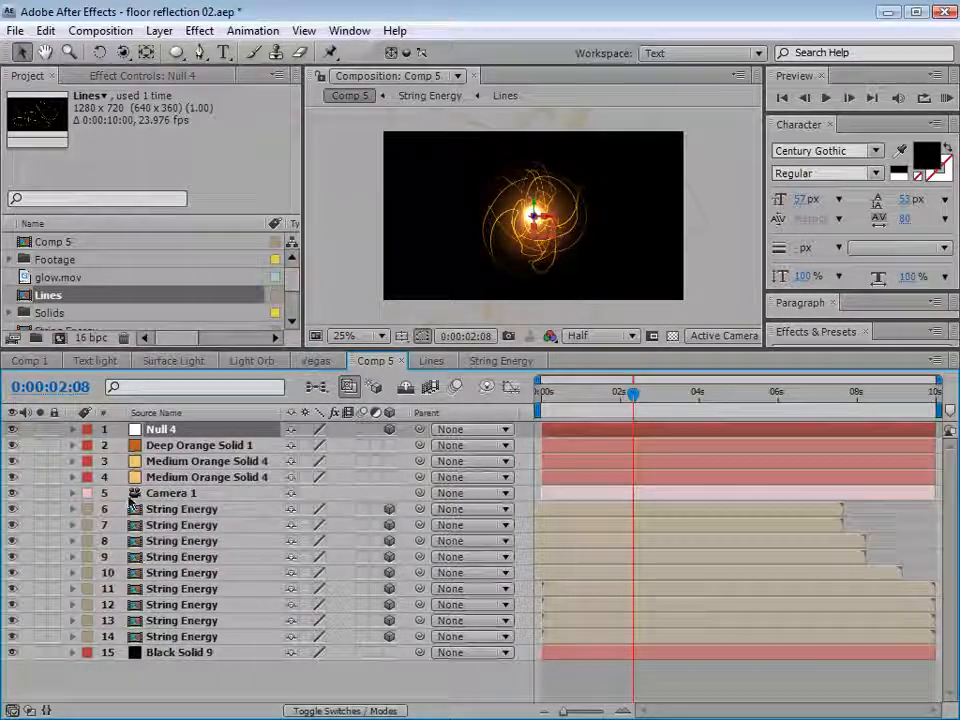
pyautogui.click(186, 511)
pyautogui.keyDown('shift'); pyautogui.click(183, 637); pyautogui.keyUp('shift')
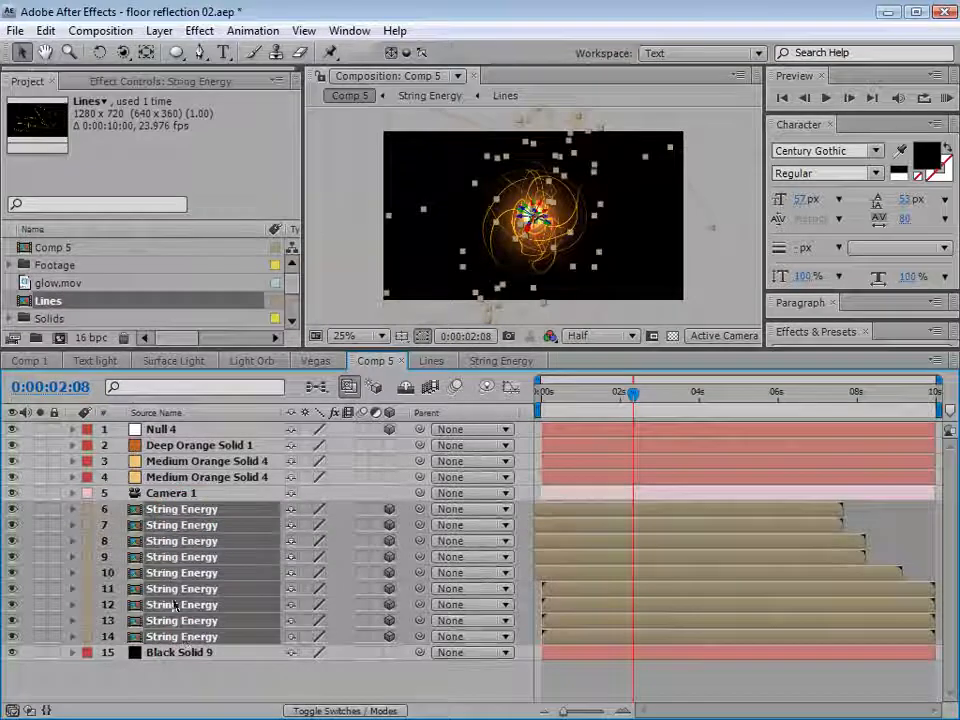
pyautogui.moveTo(420, 510); pyautogui.dragTo(163, 428)
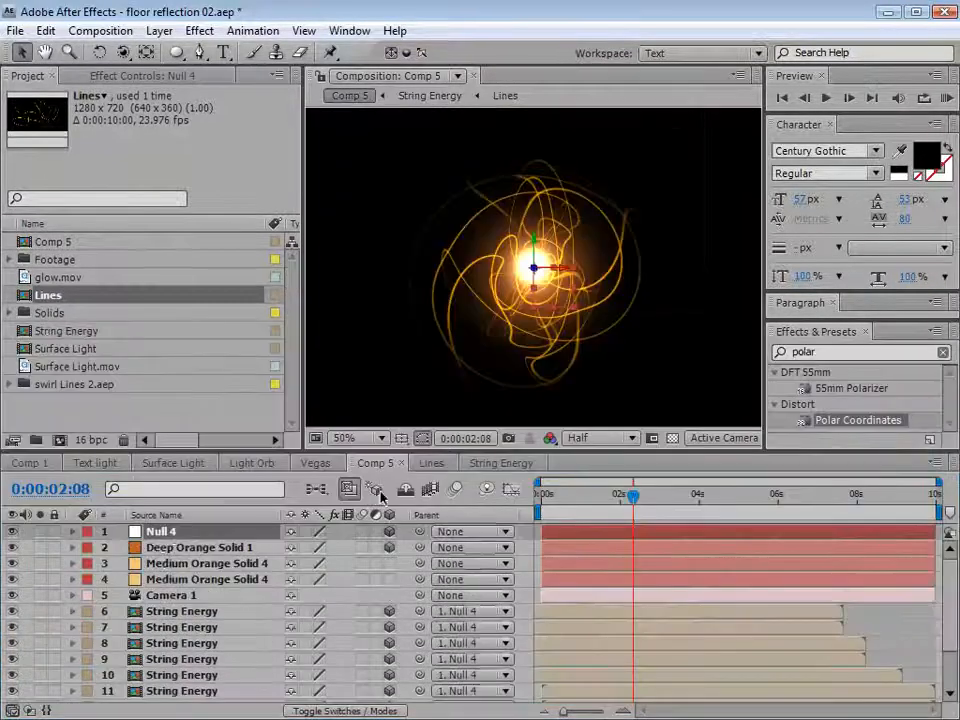
# Try rotating the null to turn the parented strands together, and undo the rotation.
pyautogui.click(98, 53)
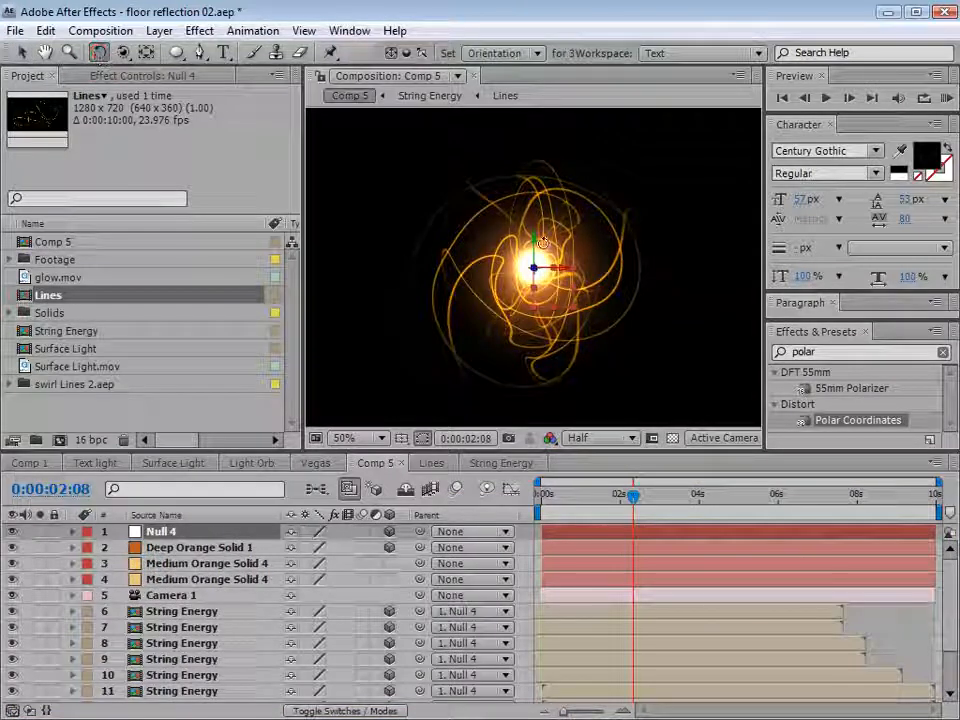
pyautogui.moveTo(599, 247); pyautogui.dragTo(450, 280)
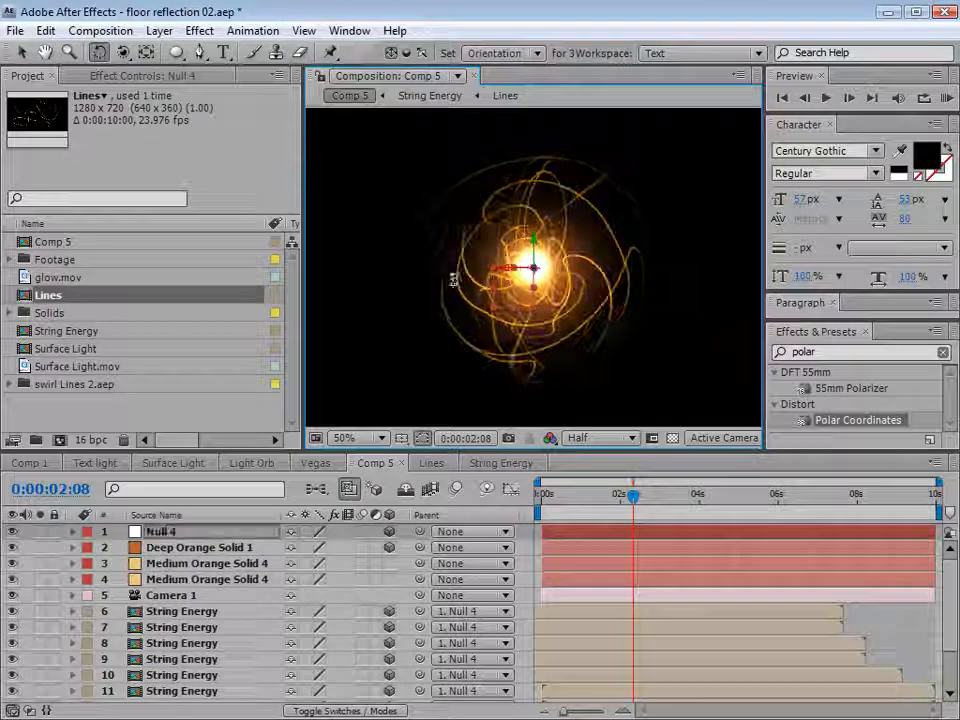
pyautogui.hotkey('ctrl', 'z')
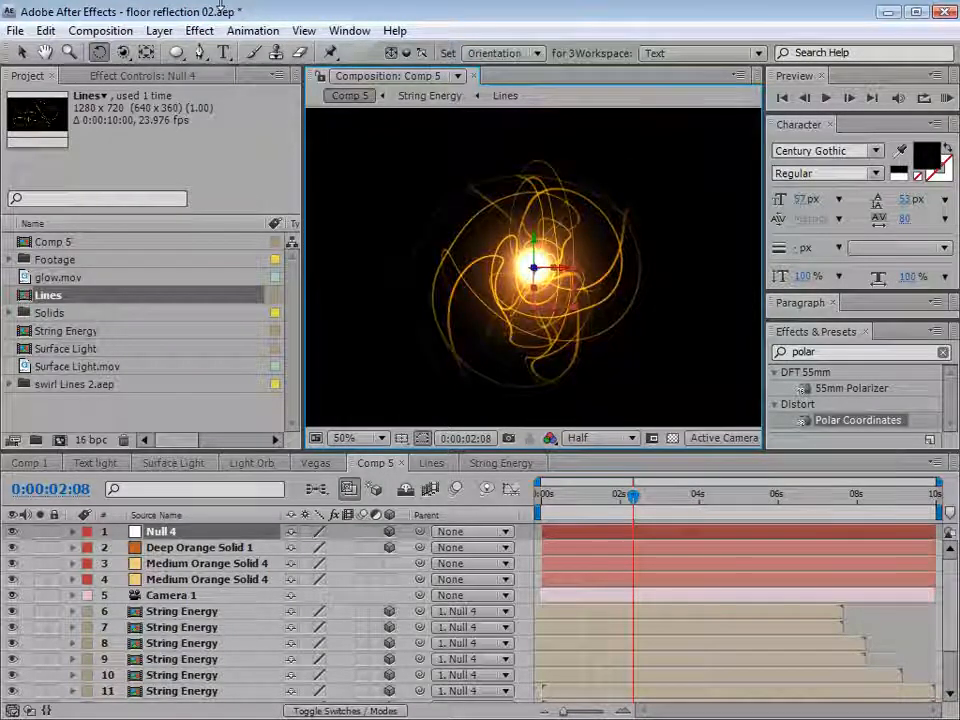
# Create a new composition-sized black solid above the null.
pyautogui.click(159, 30)
pyautogui.moveTo(190, 53)
pyautogui.click(551, 70)
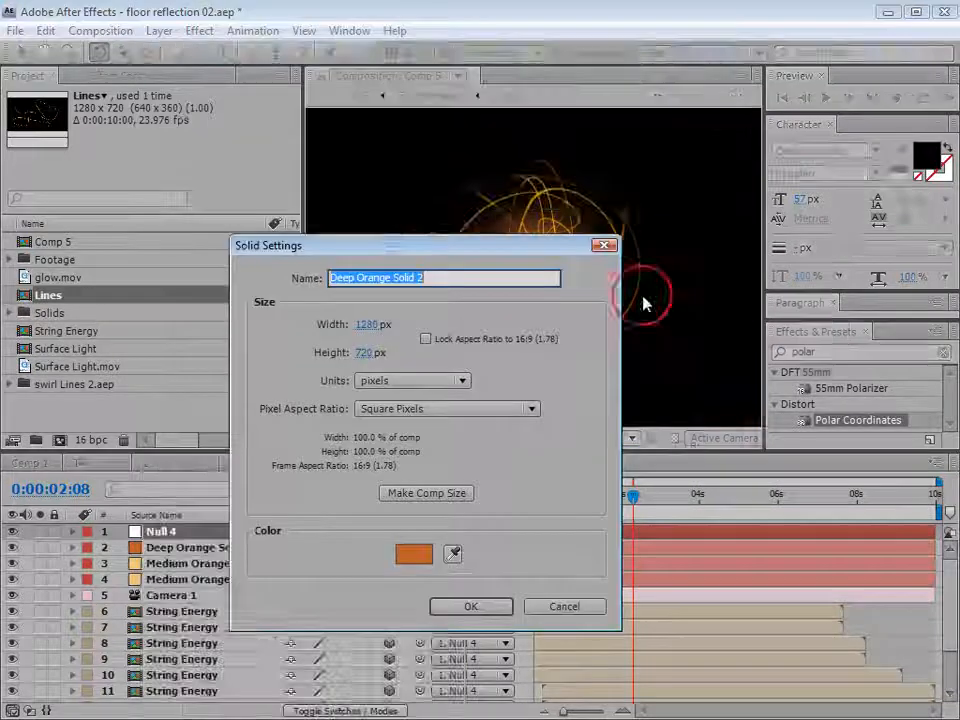
pyautogui.click(401, 562)
pyautogui.click(390, 487)
pyautogui.click(799, 253)
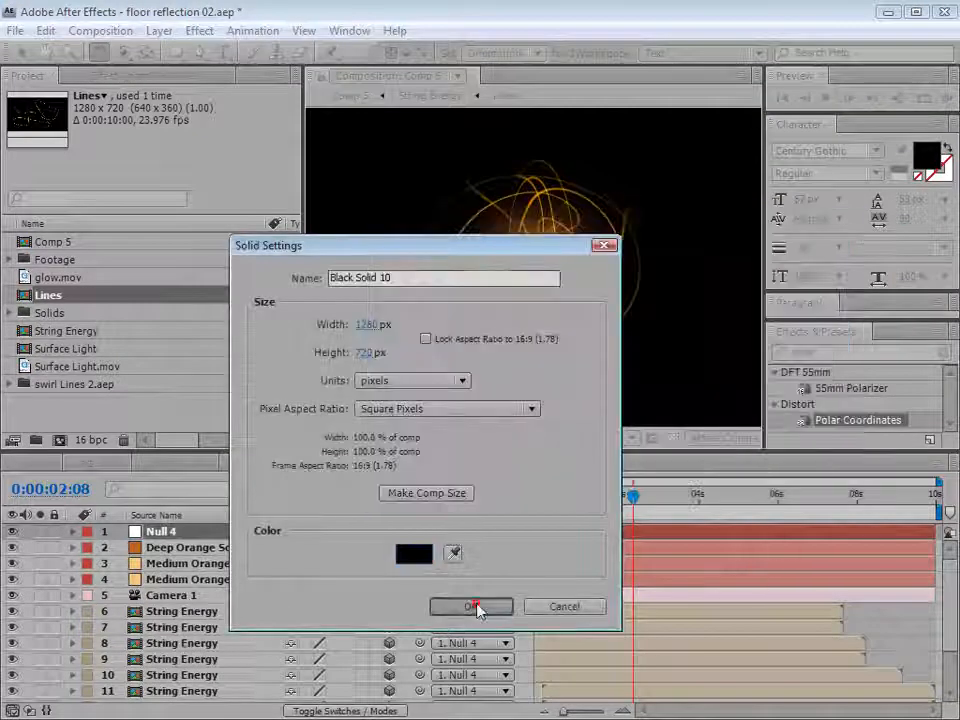
pyautogui.click(473, 606)
# Apply CC Particle World to the new black solid and turn its grid off.
pyautogui.click(216, 31)
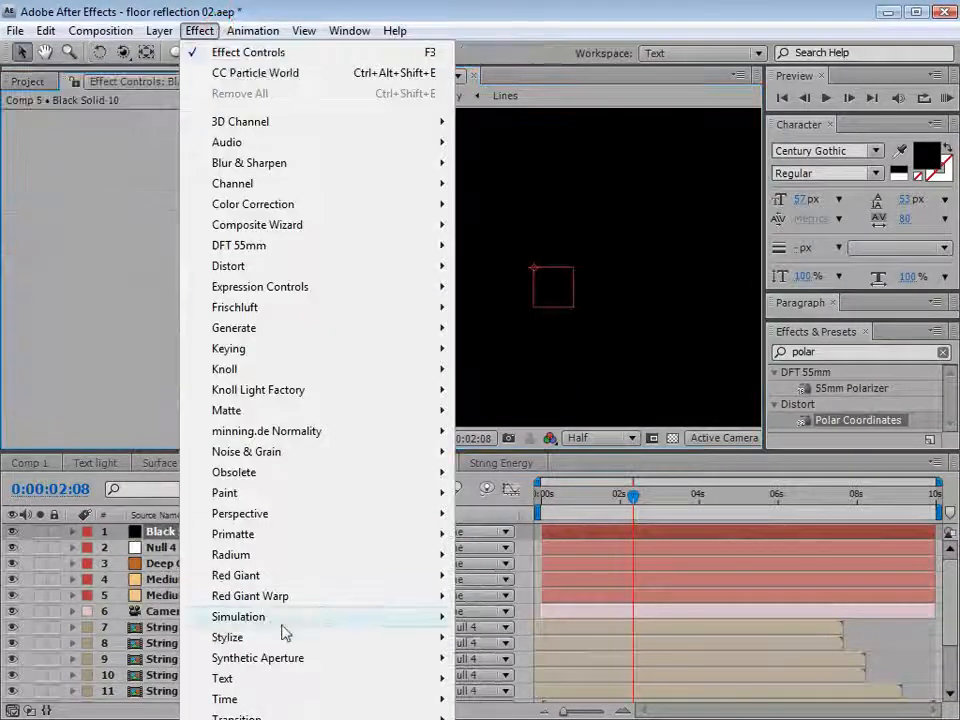
pyautogui.moveTo(283, 621)
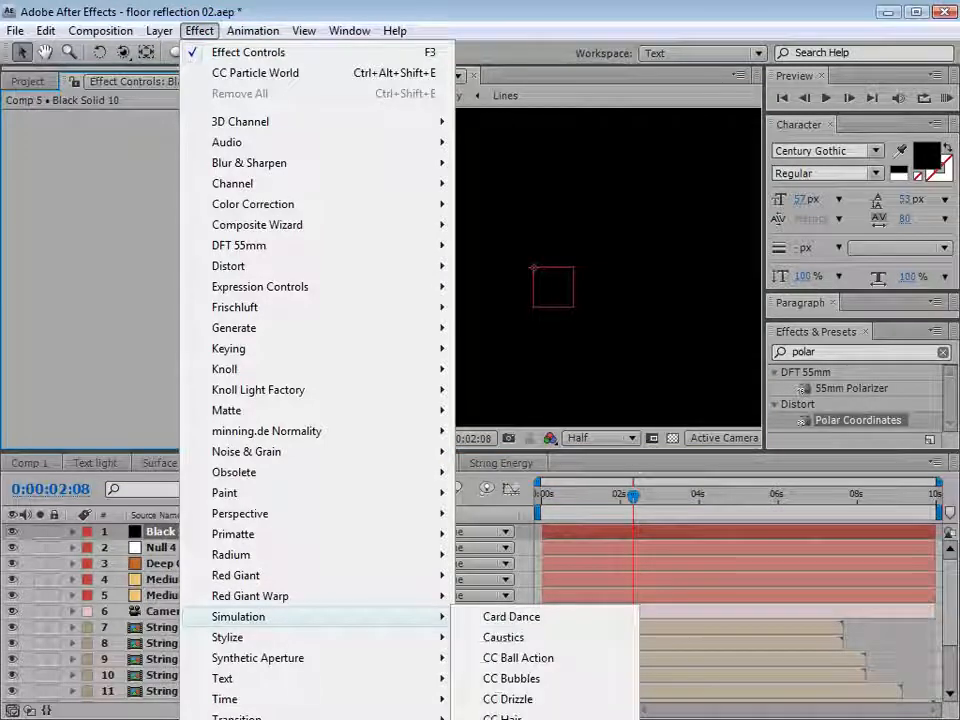
pyautogui.click(524, 719)
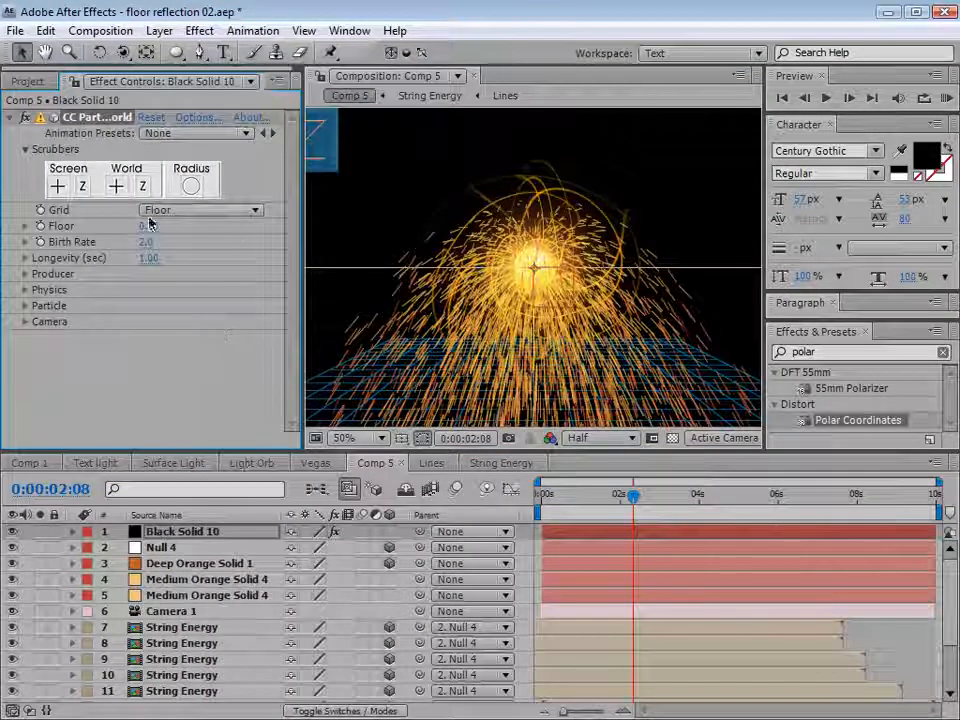
pyautogui.click(186, 211)
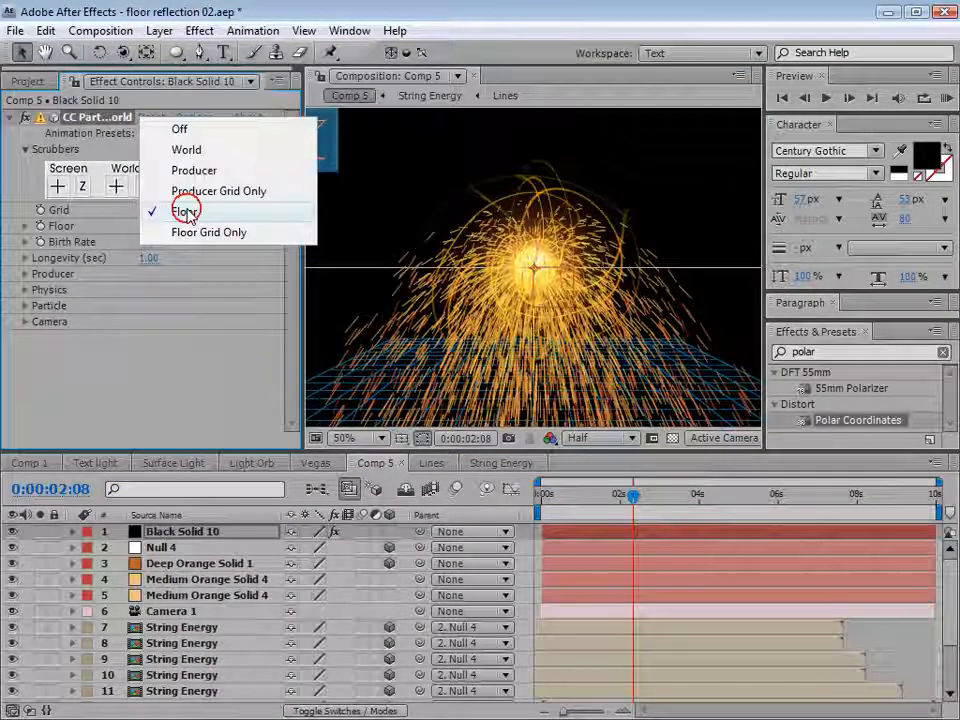
pyautogui.click(190, 131)
# Change the CC Particle World particle type to Faded Sphere.
pyautogui.click(25, 306)
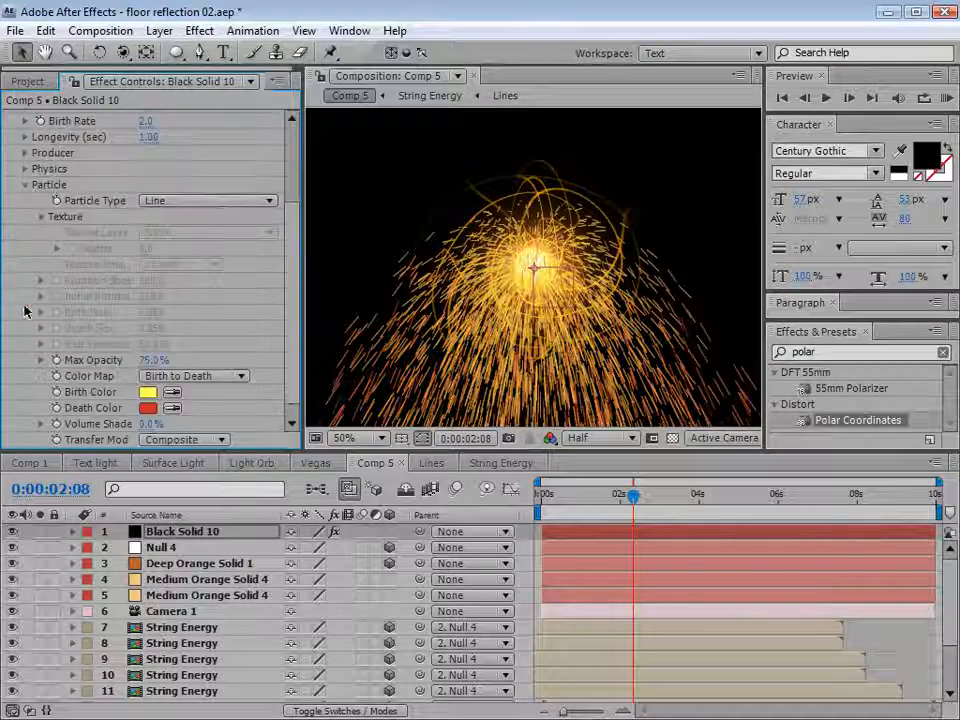
pyautogui.click(180, 201)
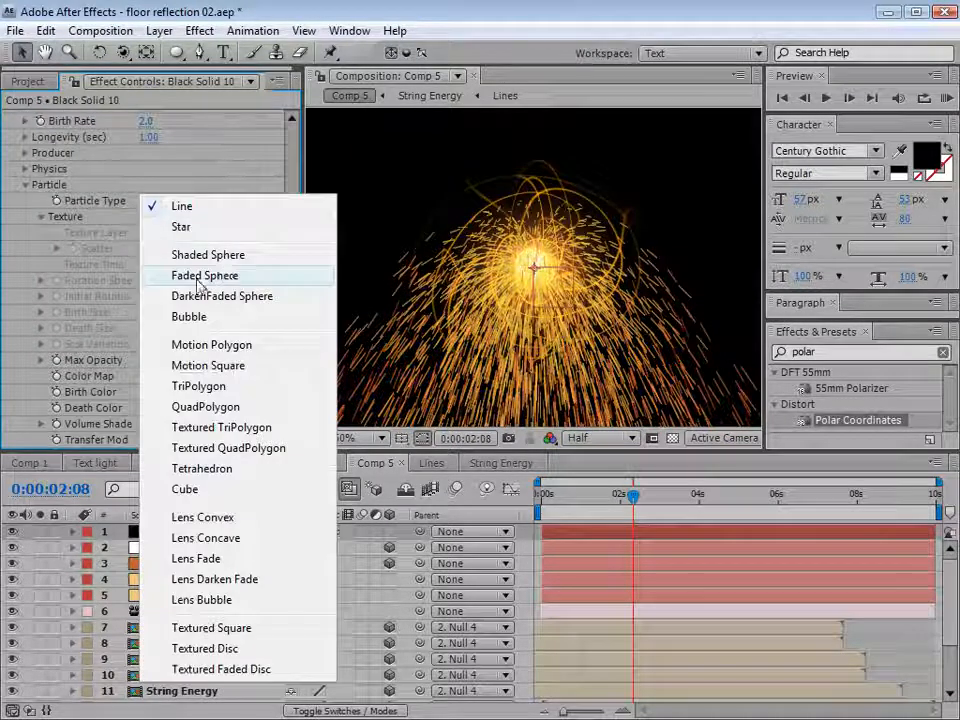
pyautogui.click(229, 281)
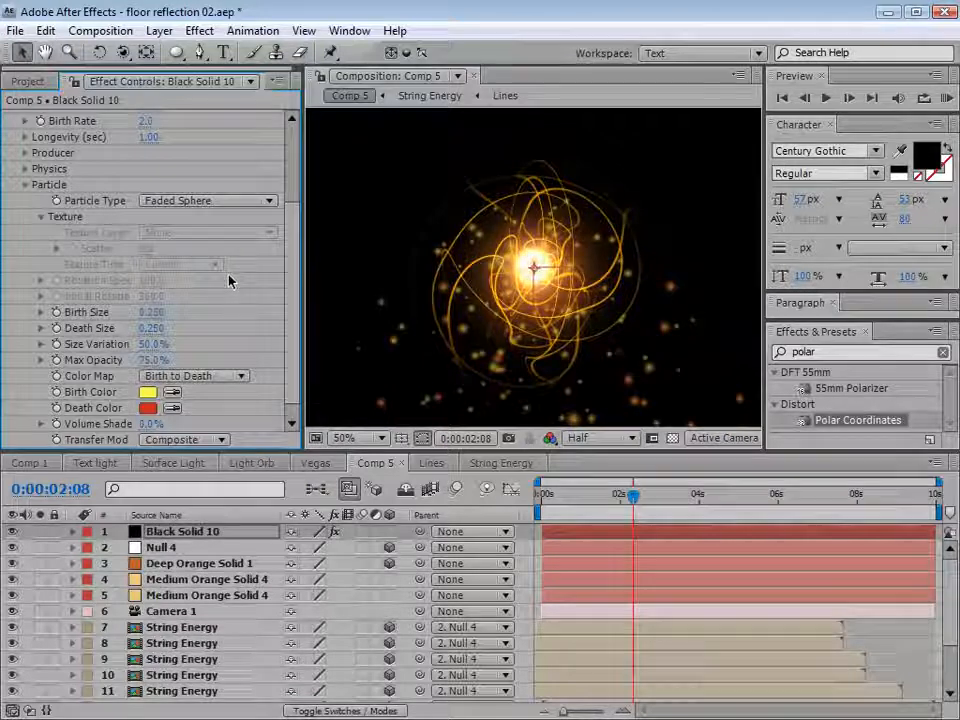
# Set the particle physics to velocity 0.66 and gravity 0.
pyautogui.click(25, 170)
pyautogui.moveTo(150, 203); pyautogui.dragTo(119, 204)
pyautogui.click(153, 233)
pyautogui.write('0')
pyautogui.press('Return')
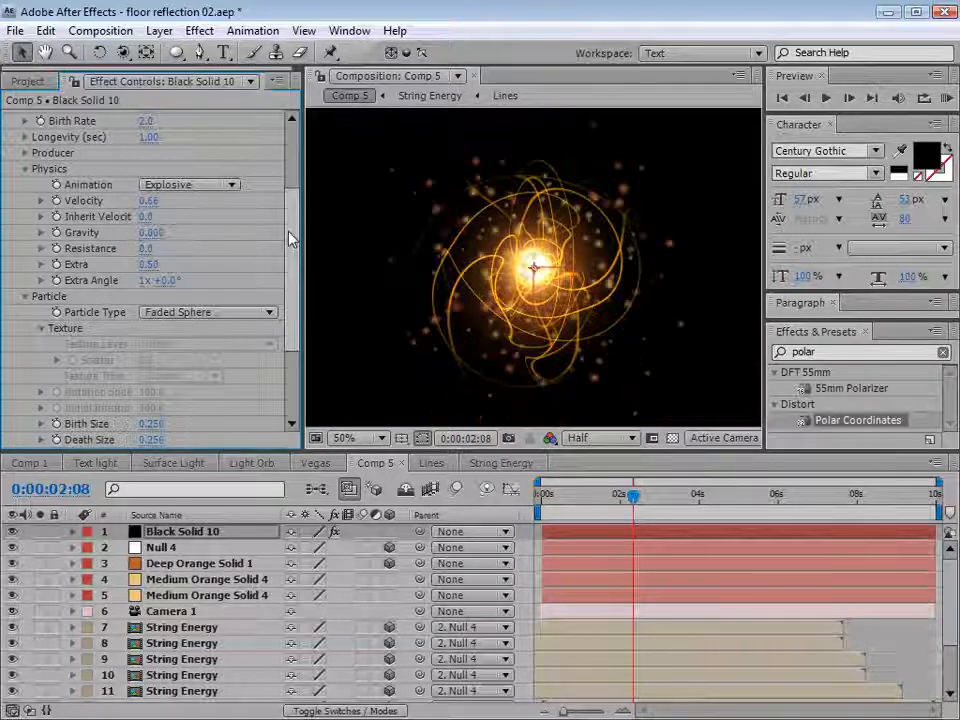
# Reduce the particle birth rate to 0.7 and raise the resistance to 2.9.
pyautogui.scroll(3, 196, 220)
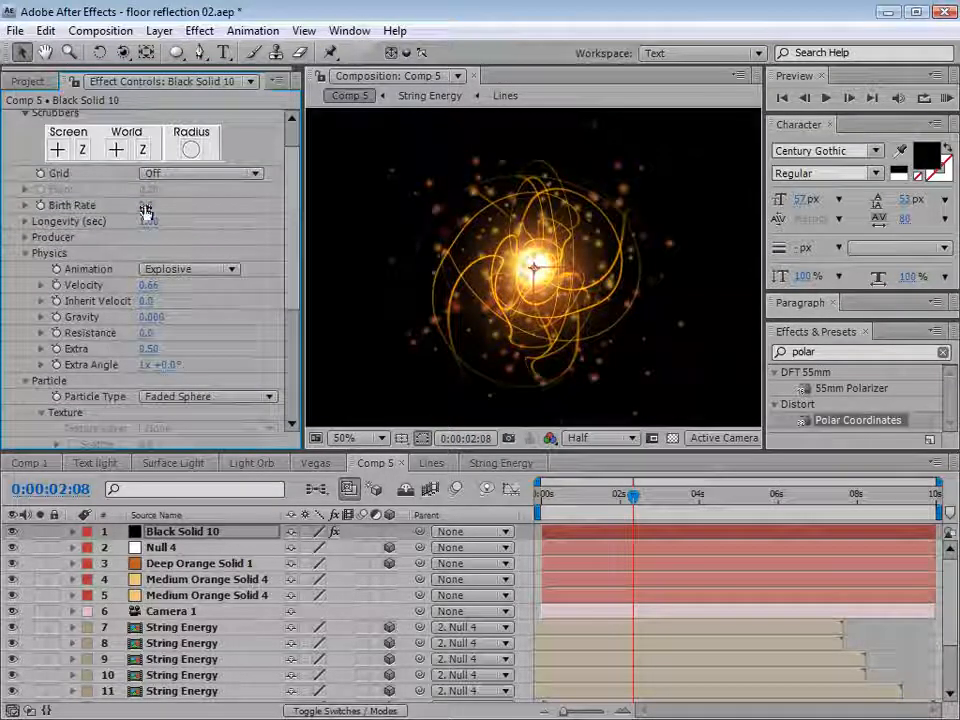
pyautogui.moveTo(146, 205); pyautogui.dragTo(135, 206)
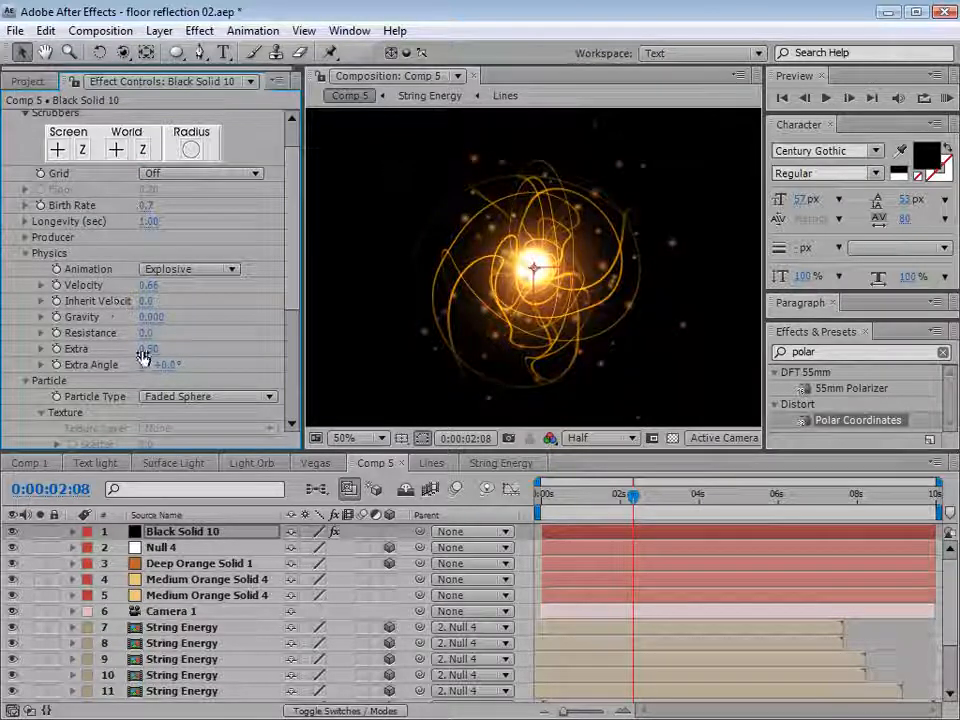
pyautogui.moveTo(147, 333)
pyautogui.mouseDown()
pyautogui.moveTo(171, 331)
pyautogui.moveTo(141, 315)
pyautogui.mouseUp()
# Set the preview resolution to Full, the particle birth size to 0.110 and the death size to 0.010.
pyautogui.scroll(-5, 268, 362)
pyautogui.scroll(1, 573, 290)
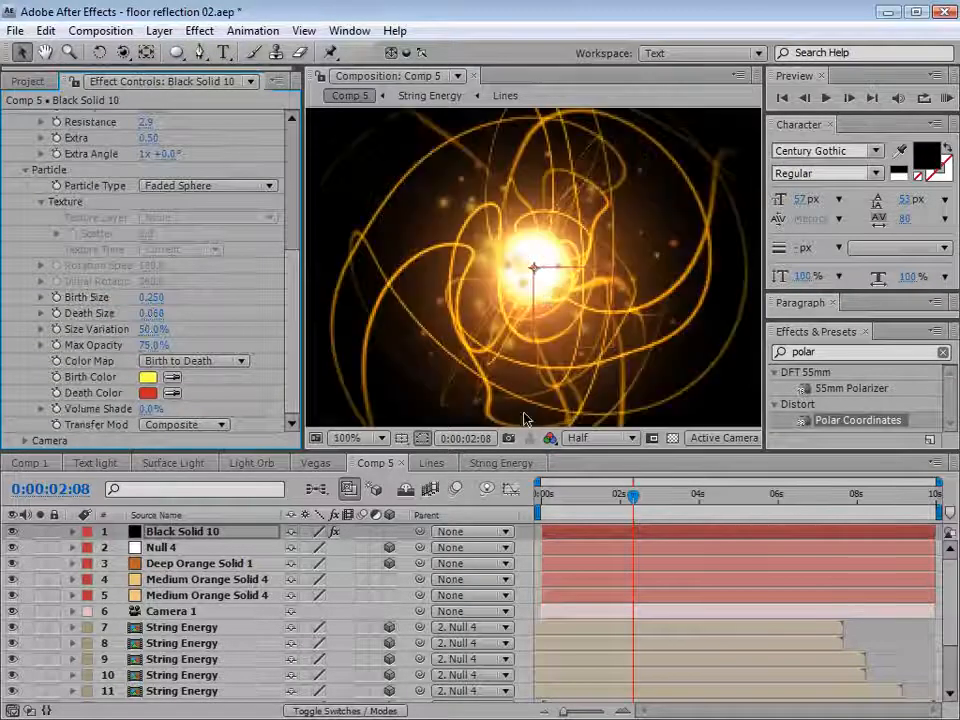
pyautogui.click(593, 437)
pyautogui.click(602, 486)
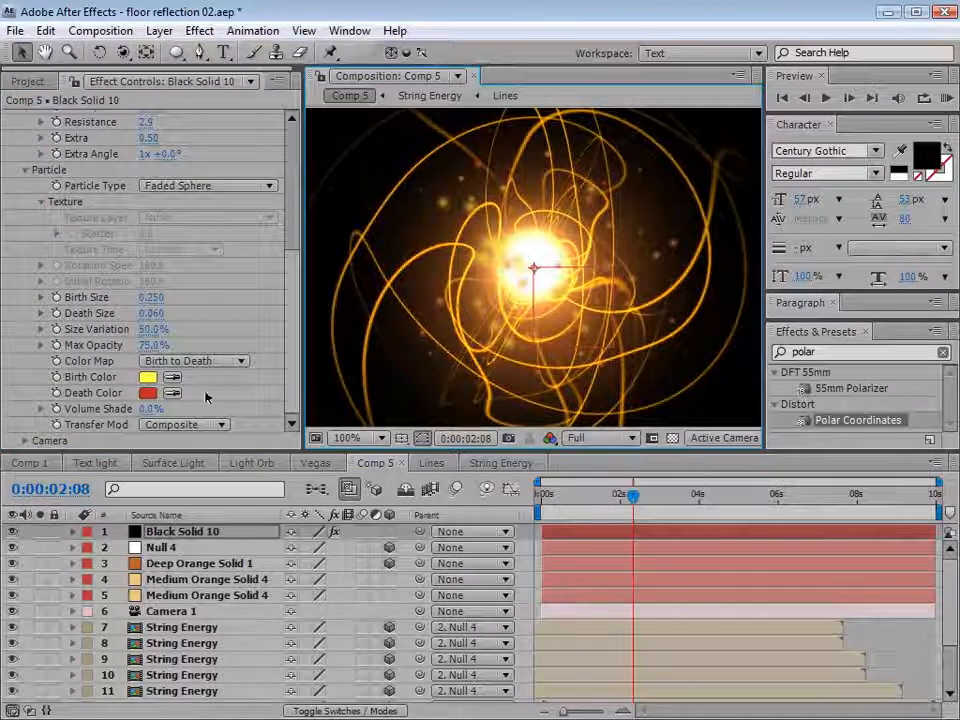
pyautogui.moveTo(151, 300); pyautogui.dragTo(121, 299)
pyautogui.click(146, 313)
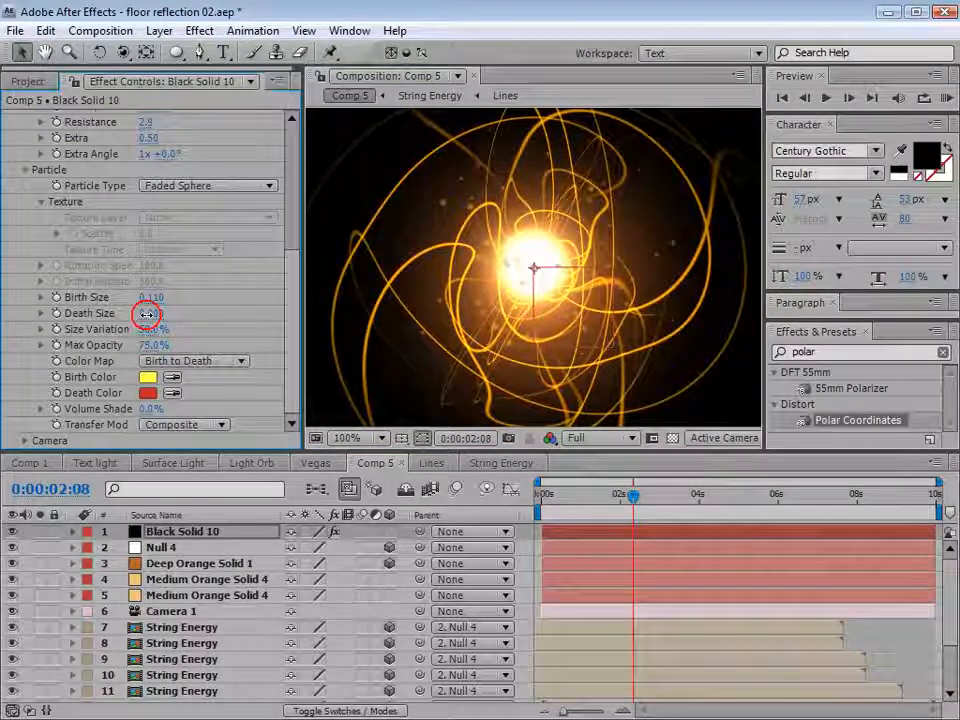
# Rename the black solid layer Particles and set its blending mode to Add.
pyautogui.click(186, 531)
pyautogui.press('Return')
pyautogui.write('Particle')
pyautogui.press('Return')
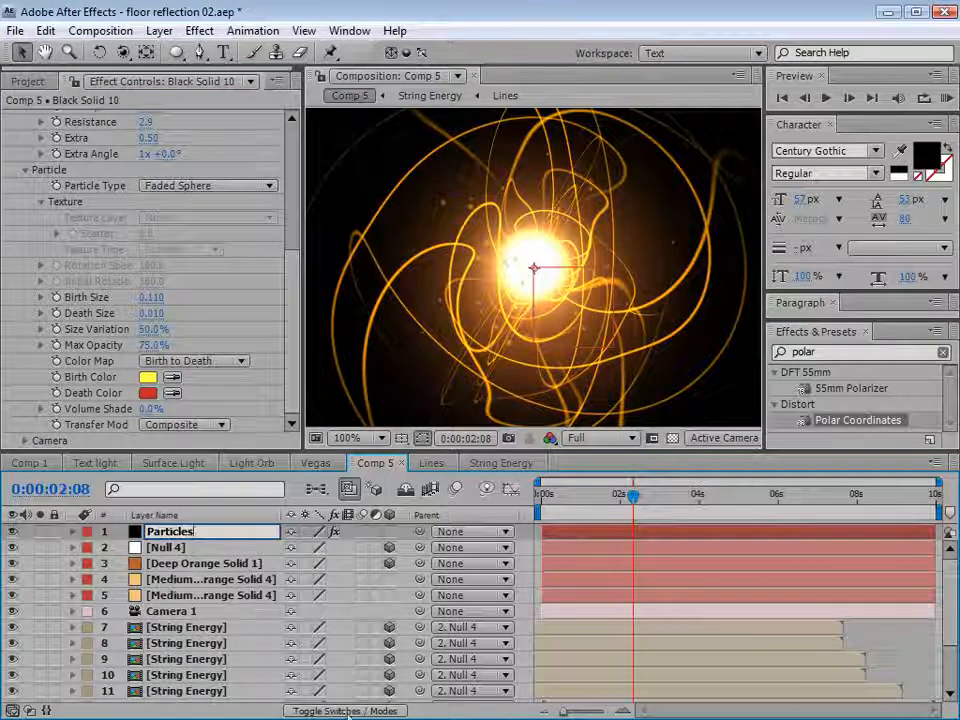
pyautogui.press('F4')
pyautogui.click(330, 533)
pyautogui.click(322, 719)
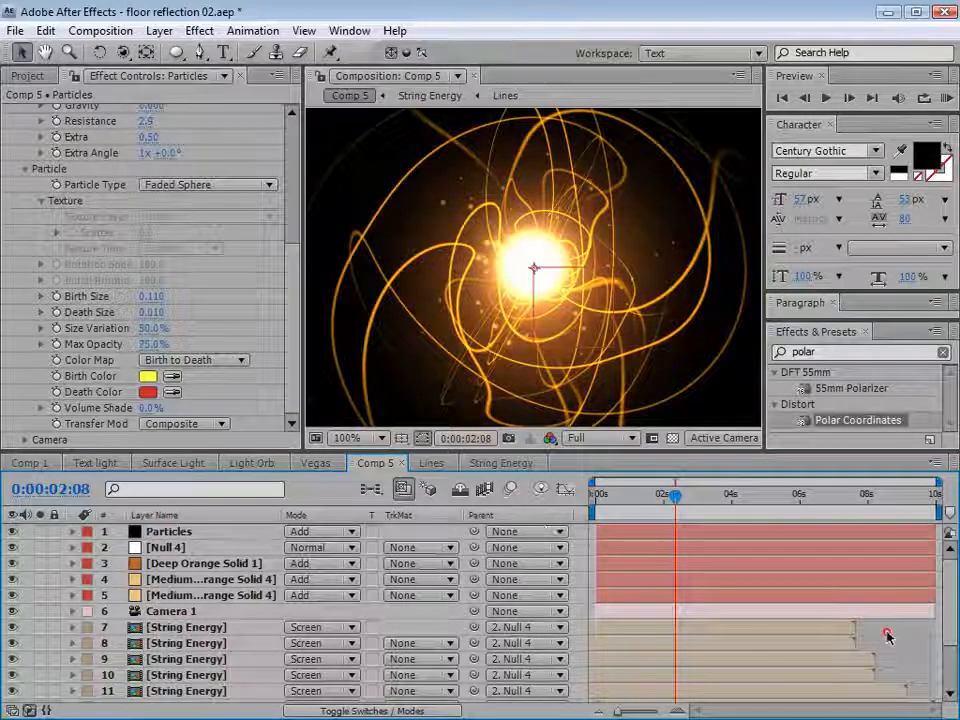
# Play back the orb animation from 0:00:01:00 to check the particles around the core.
pyautogui.press('`')
pyautogui.press('`')
pyautogui.click(632, 497)
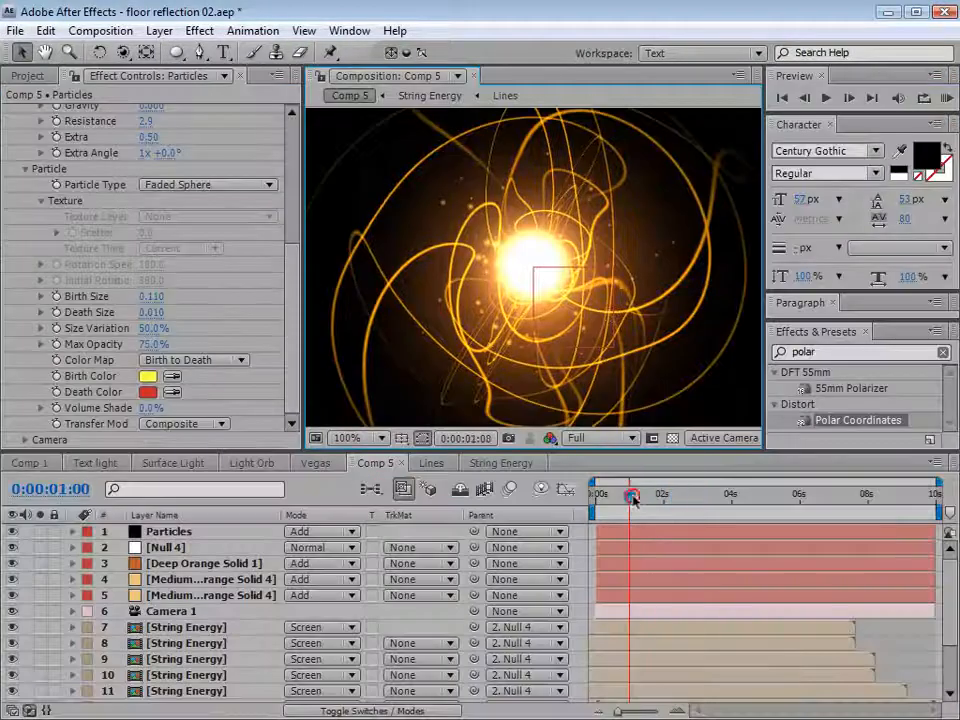
pyautogui.press('space')
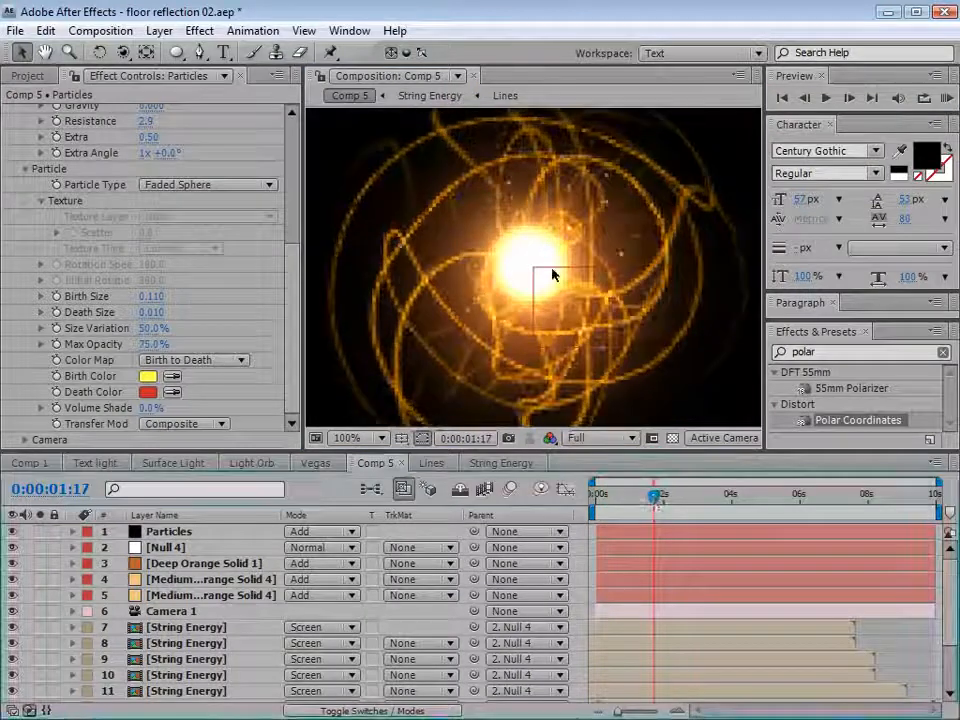
# Lower the particle velocity to 0.43 and check the orb in an enlarged composition view.
pyautogui.scroll(3, 185, 190)
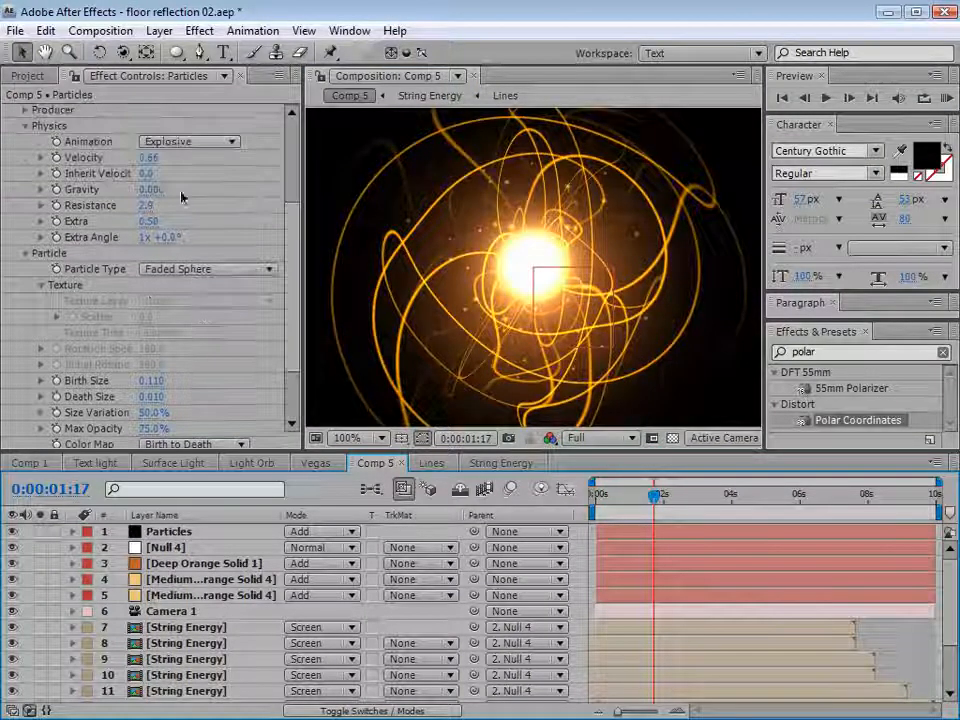
pyautogui.moveTo(149, 157); pyautogui.dragTo(136, 165)
pyautogui.press('`')
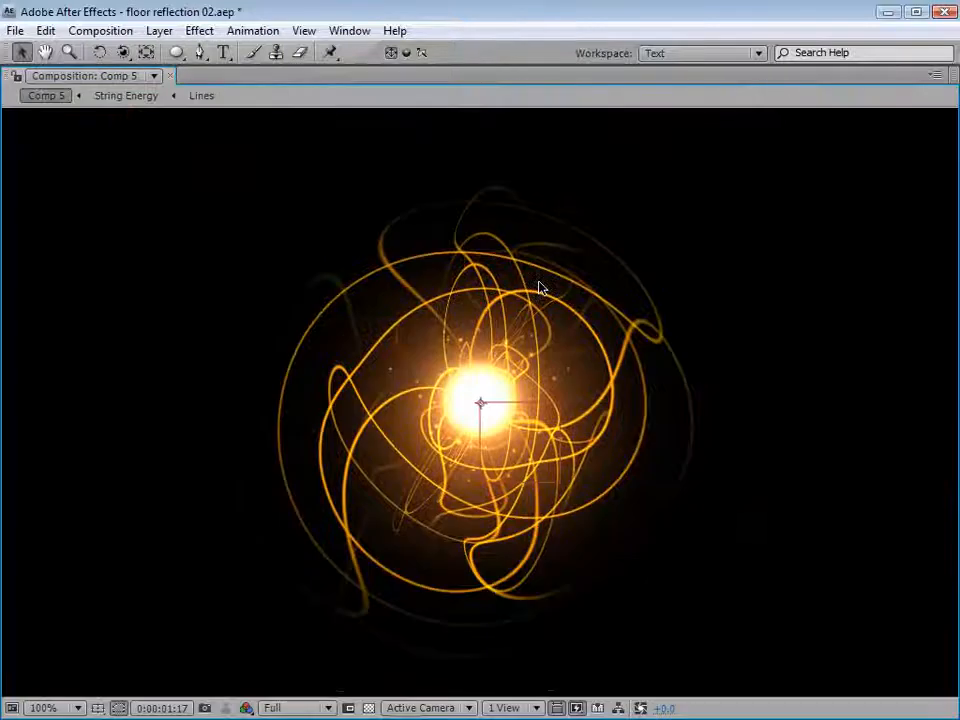
pyautogui.press('`')
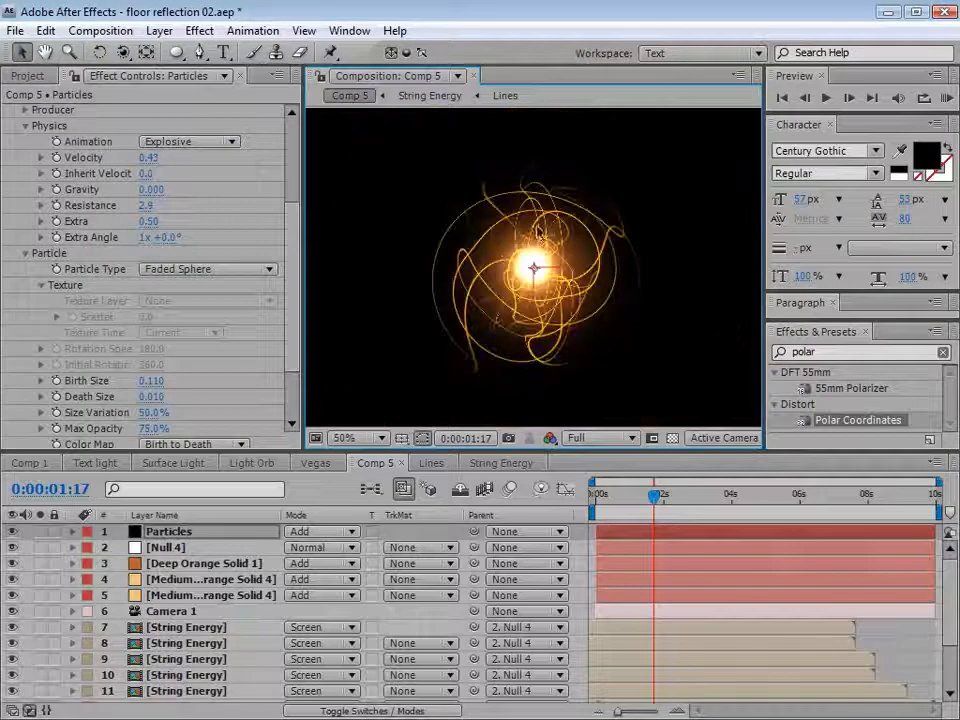
# Orbit Camera 1 around the orb to view the strands from another angle.
pyautogui.click(170, 611)
pyautogui.click(122, 52)
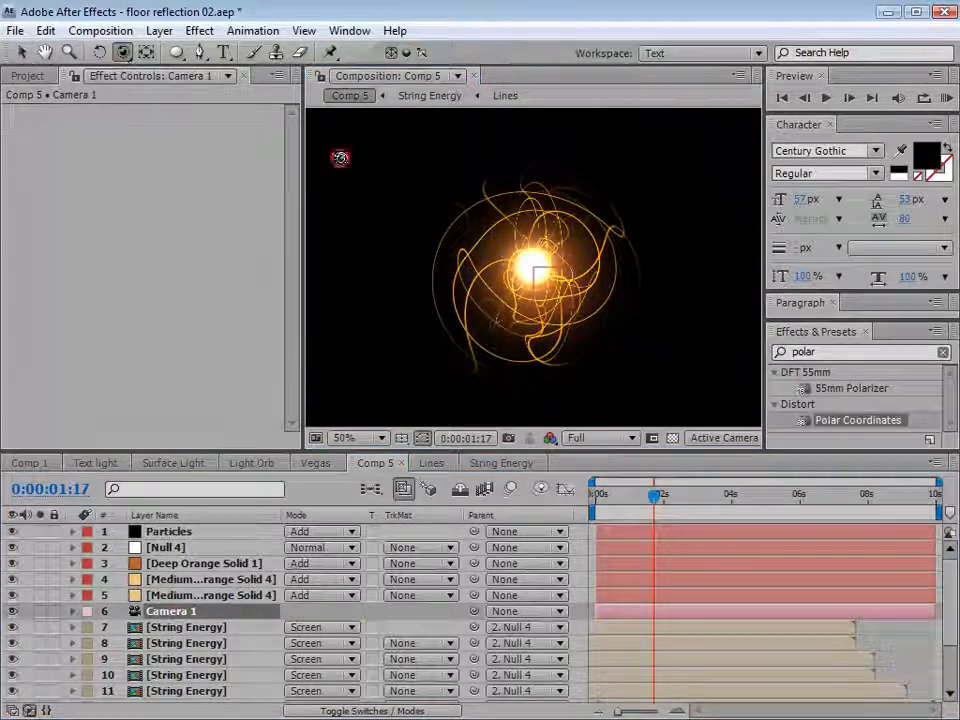
pyautogui.moveTo(467, 263); pyautogui.dragTo(394, 414)
pyautogui.scroll(1, 568, 290)
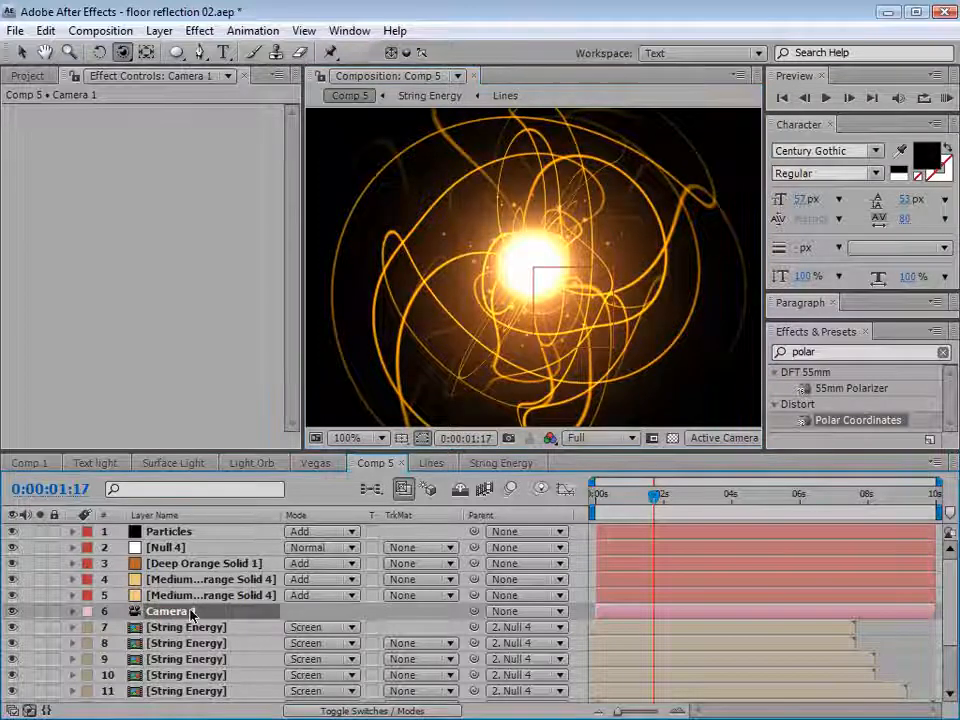
# Turn on depth of field for Camera 1 and set its aperture to 50 pixels.
pyautogui.scroll(-1, 192, 614)
pyautogui.click(75, 582)
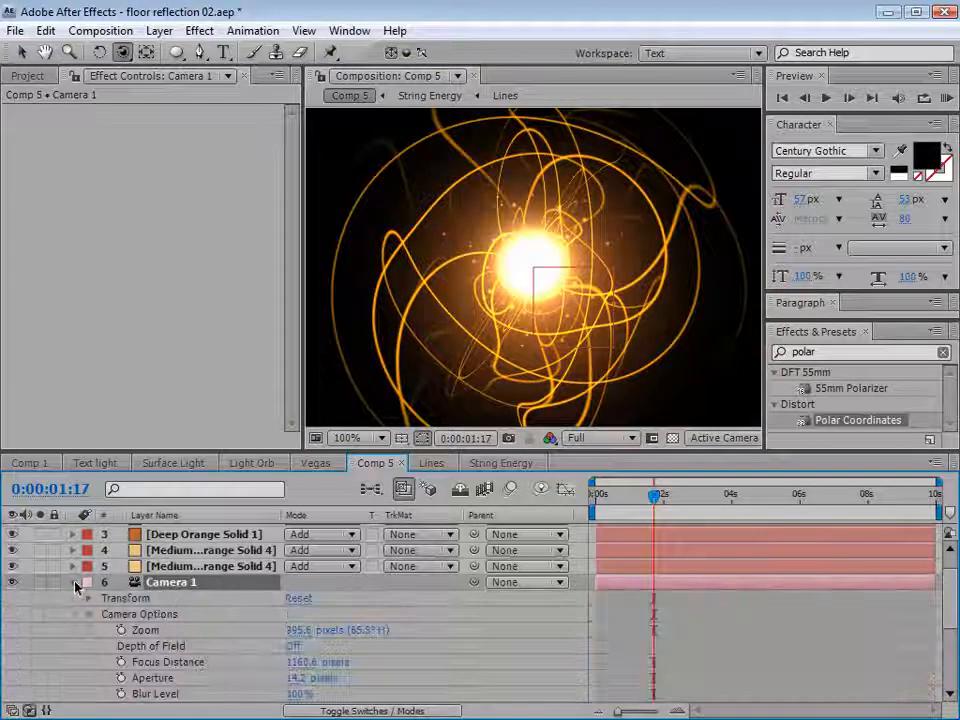
pyautogui.click(150, 614)
pyautogui.scroll(-1, 165, 615)
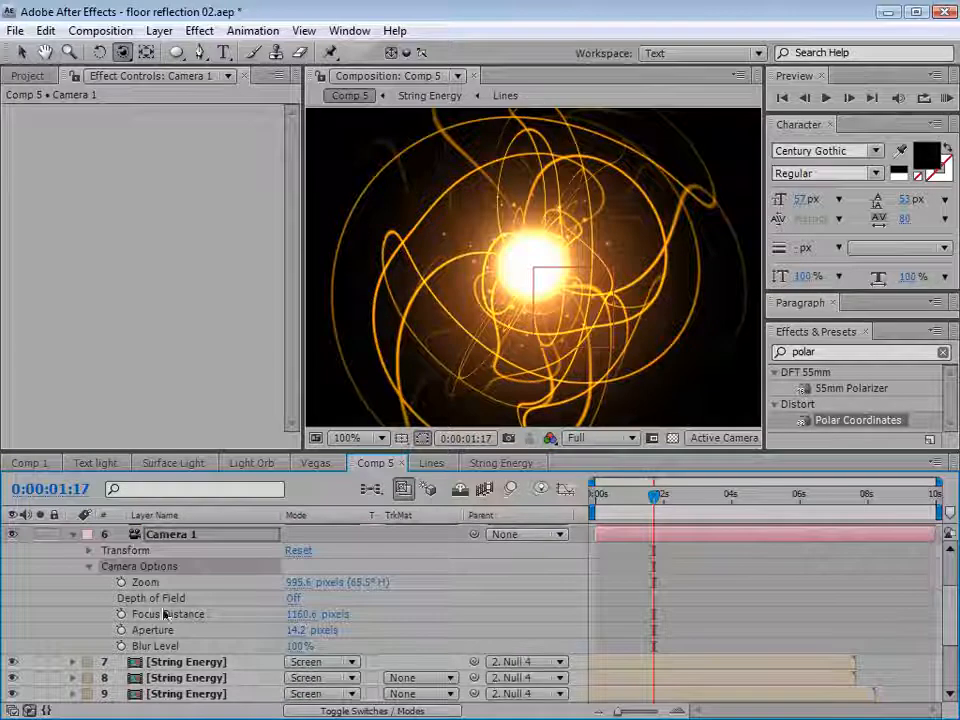
pyautogui.click(292, 602)
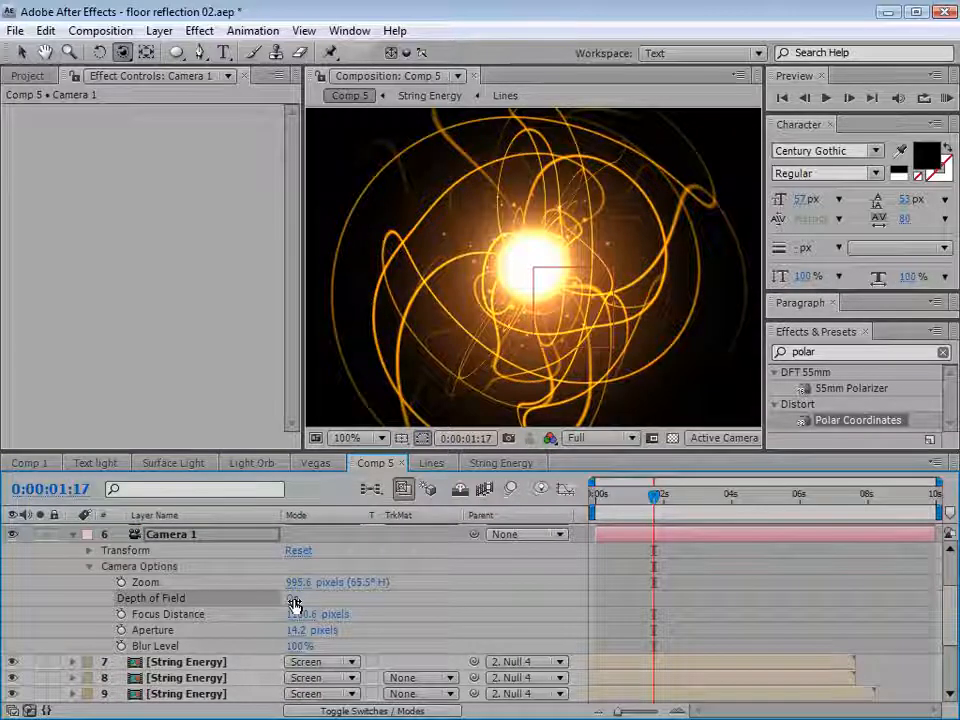
pyautogui.click(306, 631)
pyautogui.write('50')
pyautogui.press('Return')
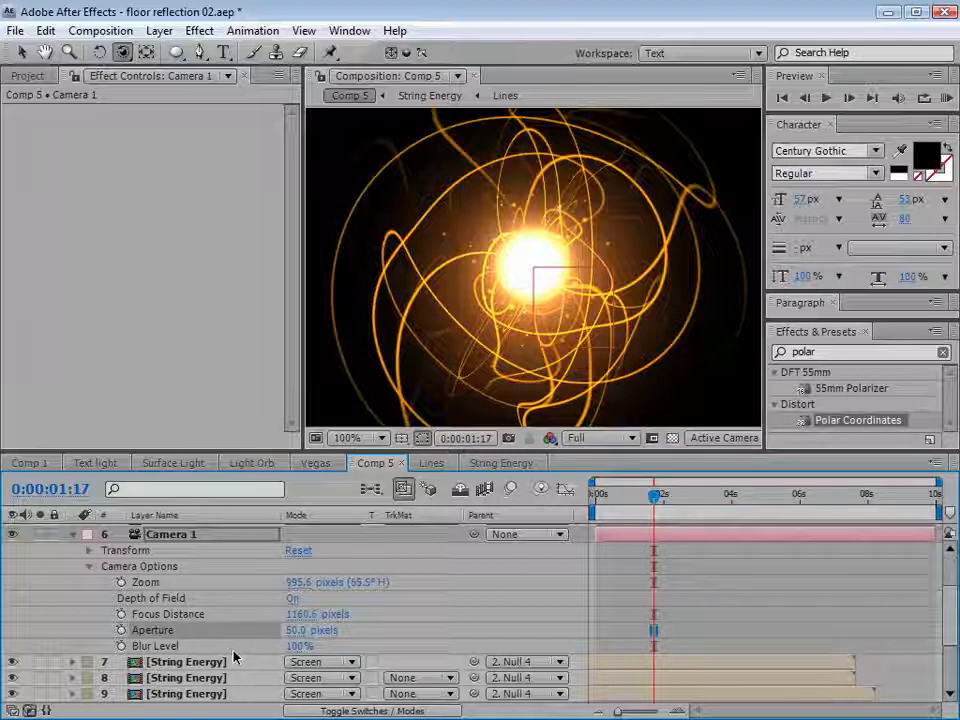
# Raise Camera 1's blur level to 355% and its aperture to 432 pixels, checking the blurred strands in an enlarged view.
pyautogui.moveTo(302, 647); pyautogui.dragTo(322, 648)
pyautogui.moveTo(521, 626); pyautogui.dragTo(460, 628)
pyautogui.click(406, 612)
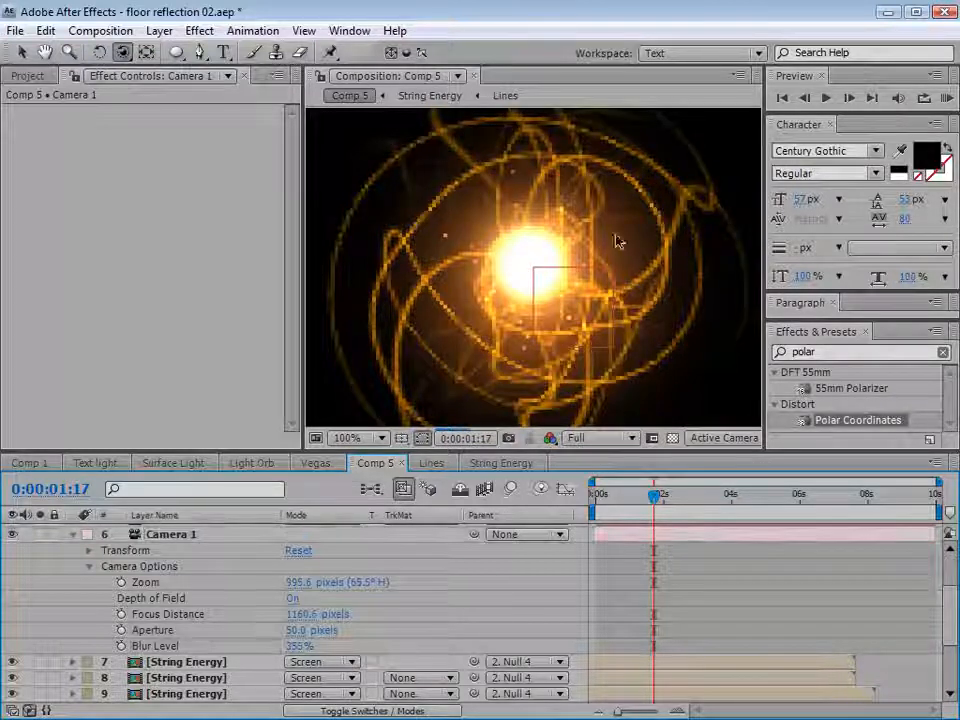
pyautogui.moveTo(296, 637); pyautogui.dragTo(468, 630)
pyautogui.moveTo(585, 599); pyautogui.dragTo(704, 588)
pyautogui.moveTo(640, 590); pyautogui.dragTo(615, 594)
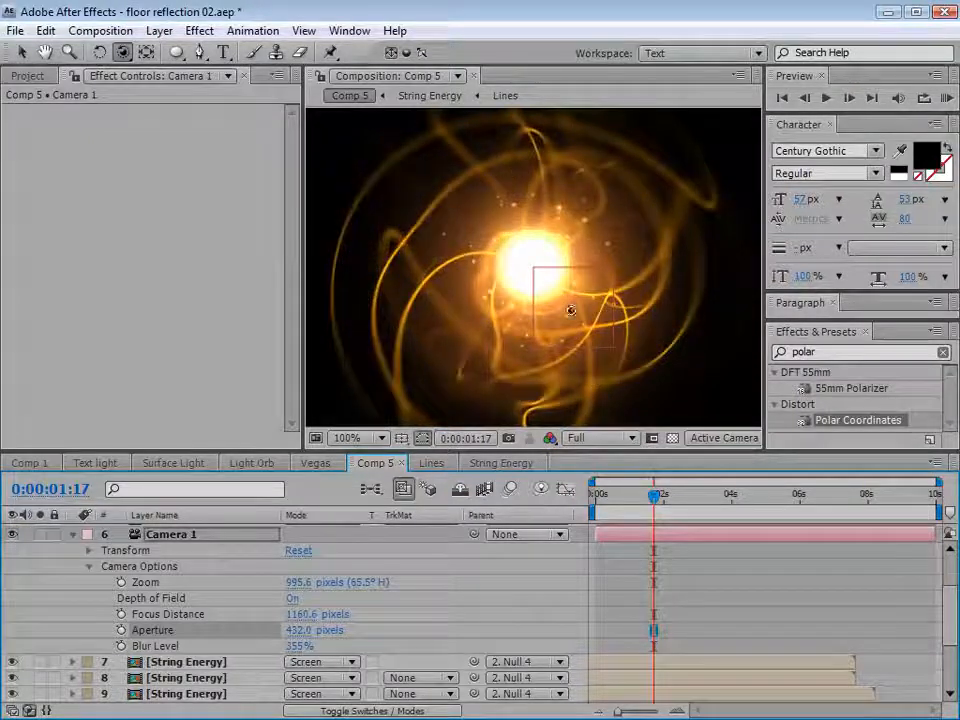
pyautogui.press('`')
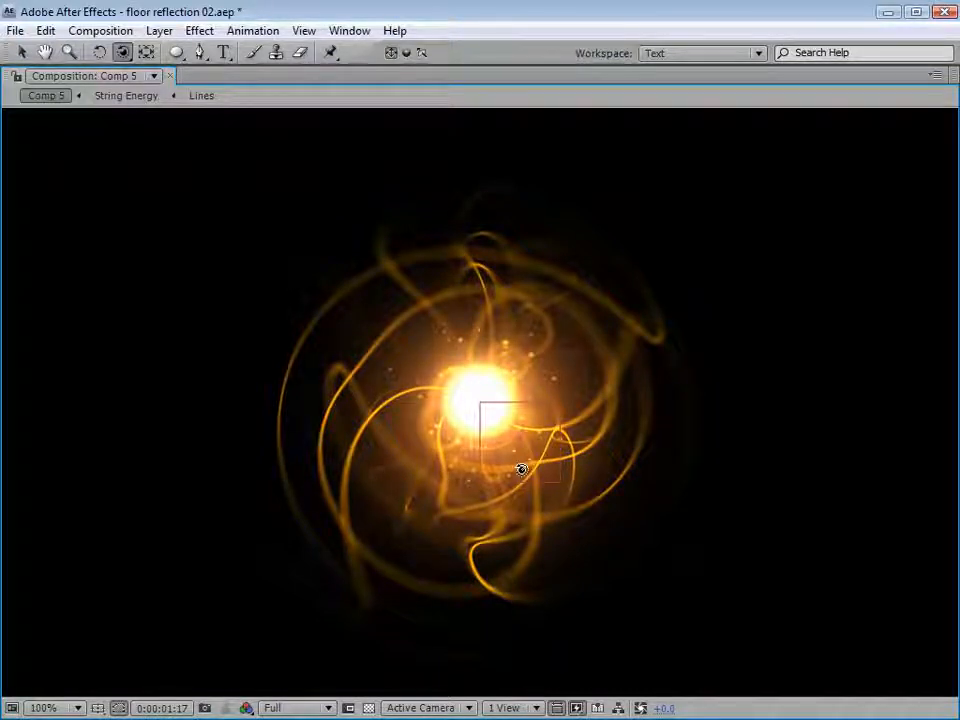
pyautogui.press('`')
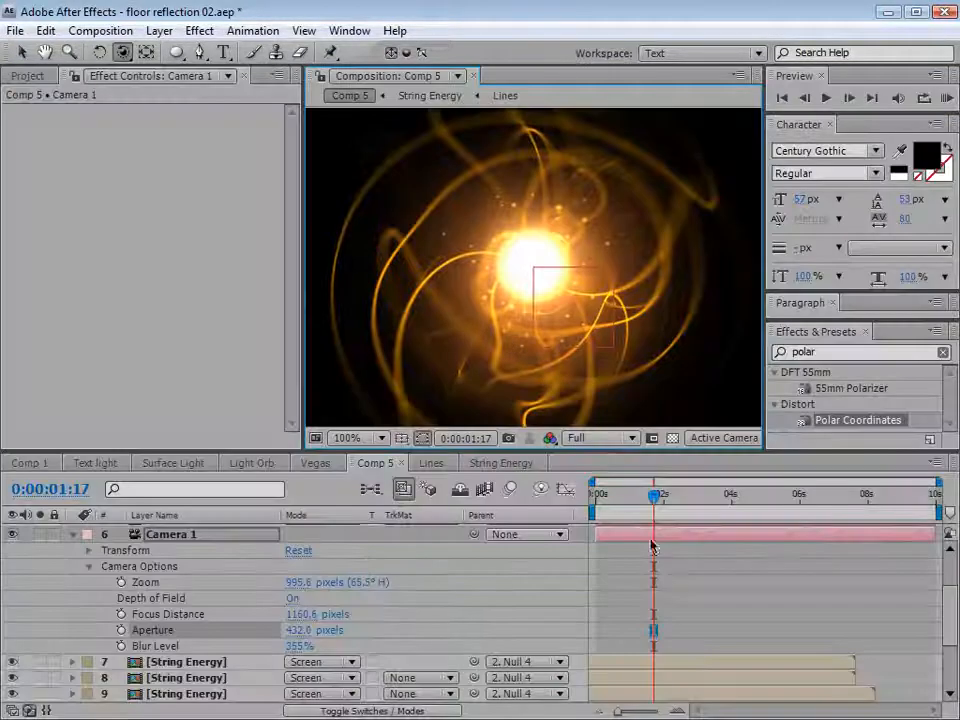
# Hide the Null 4 layer, save the project and check the orb in an enlarged view.
pyautogui.scroll(3, 73, 557)
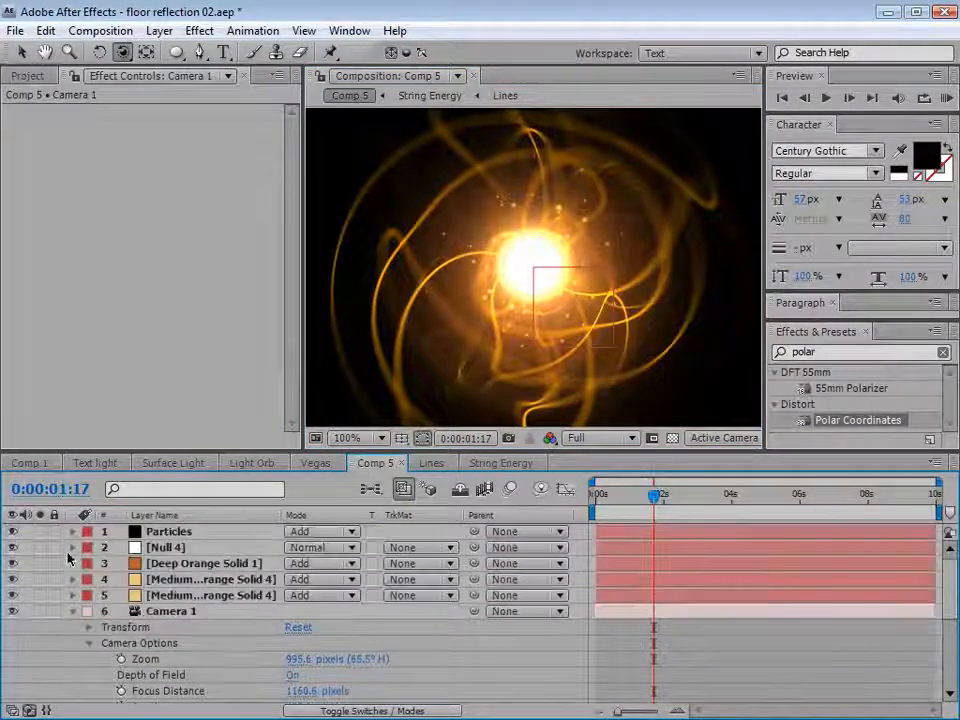
pyautogui.click(12, 547)
pyautogui.hotkey('ctrl', 's')
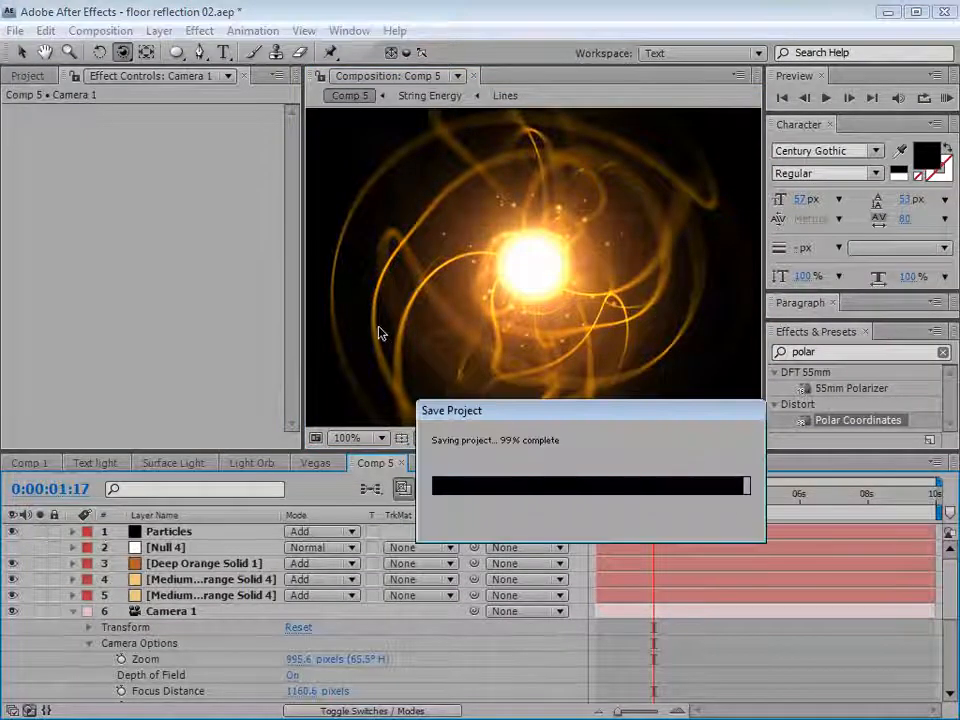
pyautogui.press('`')
pyautogui.press('`')
pyautogui.scroll(-1, 542, 232)
pyautogui.scroll(1, 532, 308)
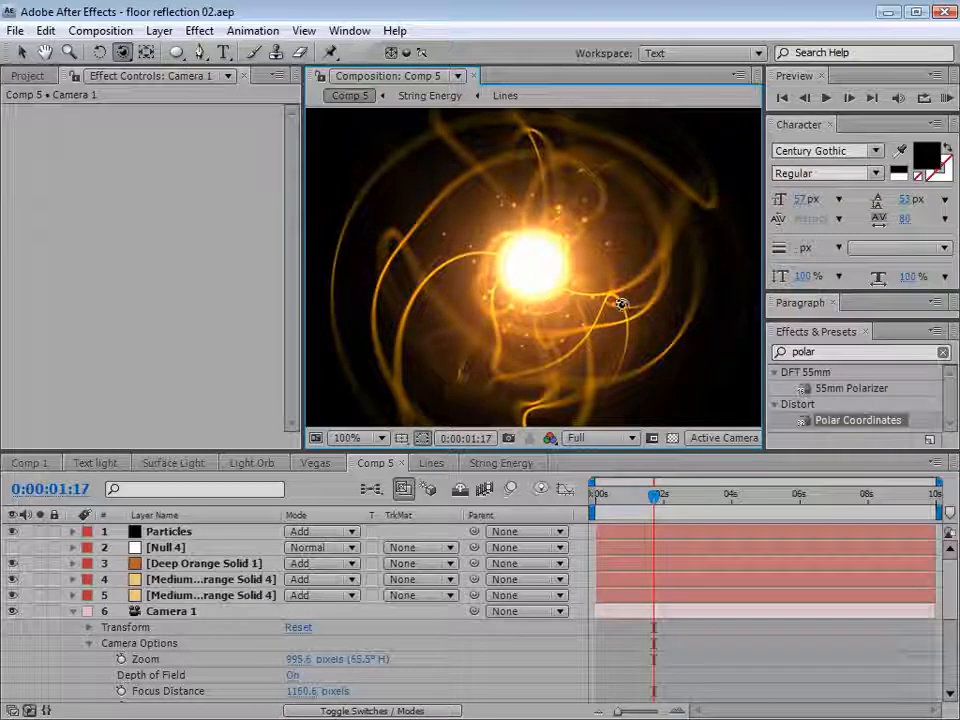
# Collapse the Camera 1 properties and open the Lines precomp from the String Energy composition.
pyautogui.click(76, 612)
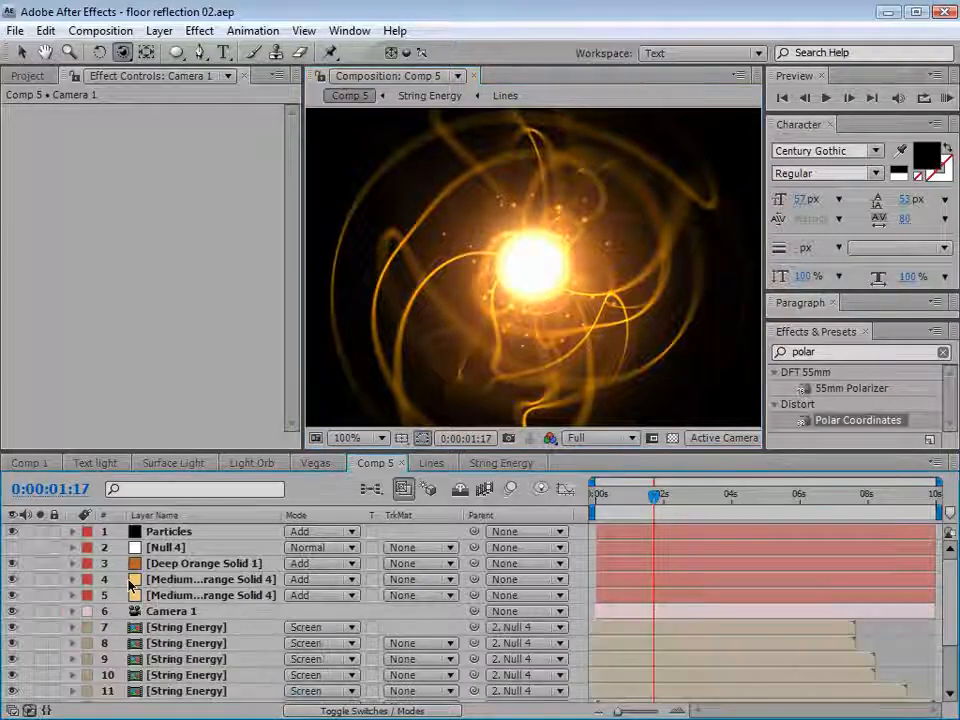
pyautogui.click(497, 462)
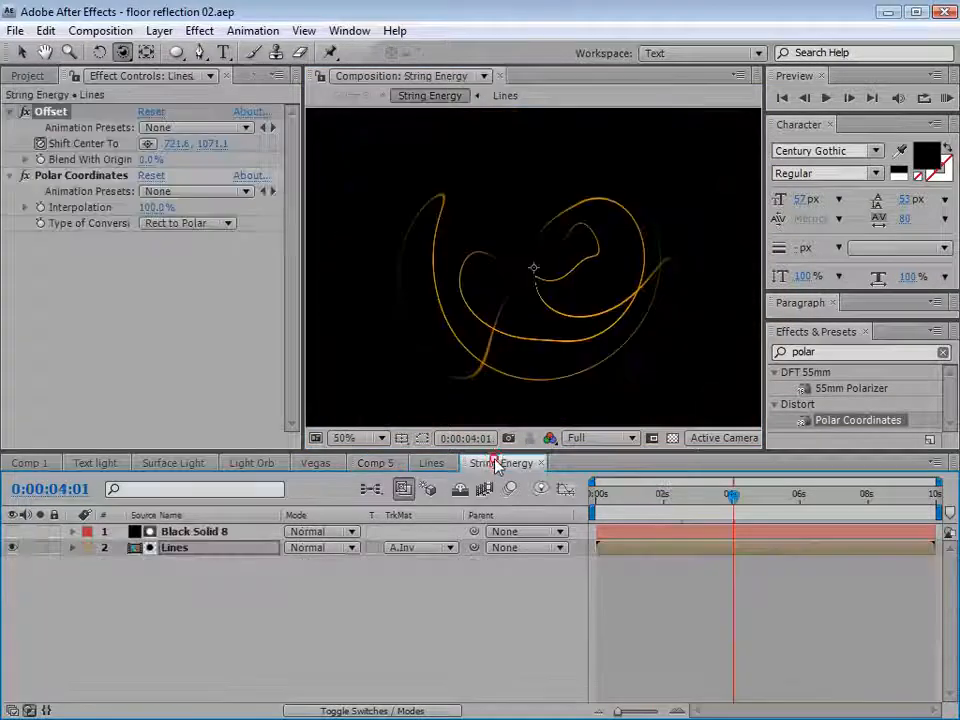
pyautogui.click(175, 533)
pyautogui.click(172, 548)
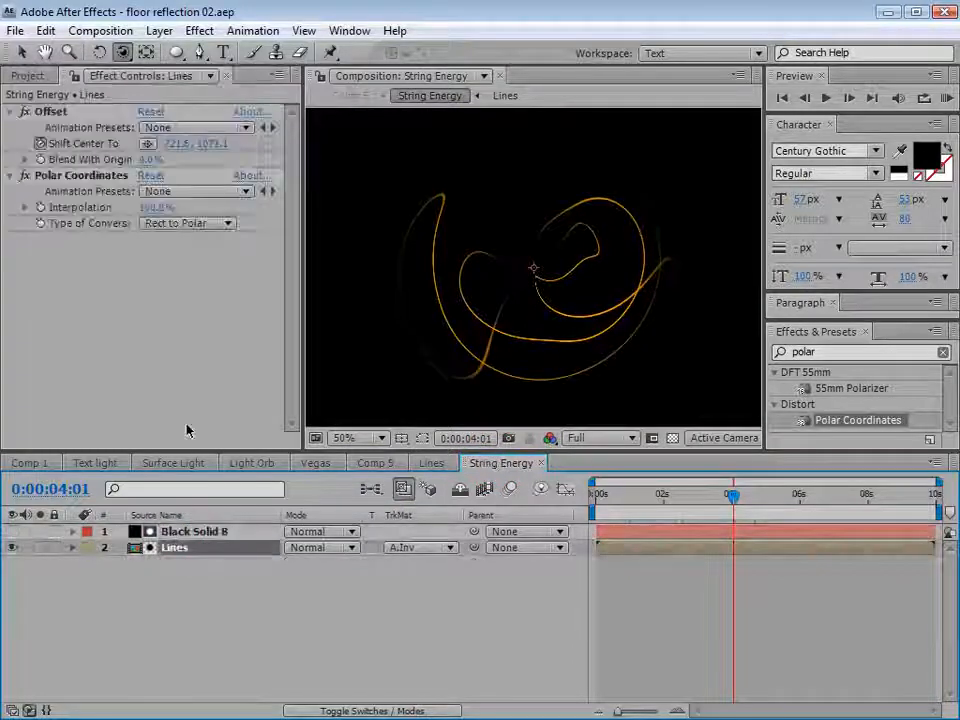
pyautogui.doubleClick(174, 548)
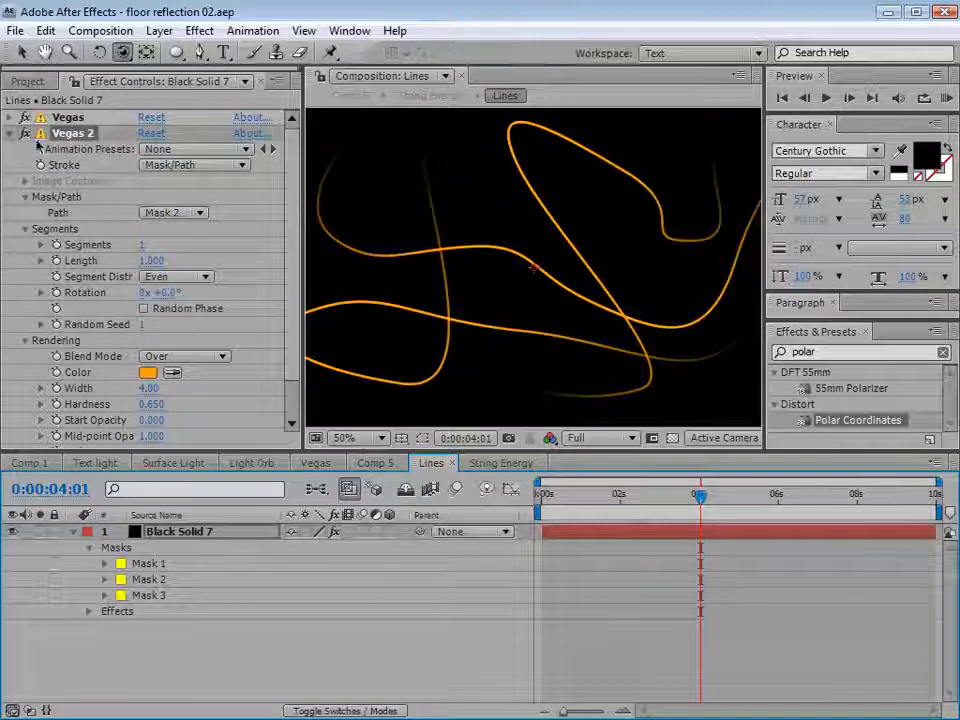
# Change the Vegas 2 stroke color on Black Solid 7 to FF6000 and return to Comp 5.
pyautogui.click(147, 372)
pyautogui.moveTo(650, 464)
pyautogui.mouseDown()
pyautogui.moveTo(657, 455)
pyautogui.moveTo(656, 484)
pyautogui.mouseUp()
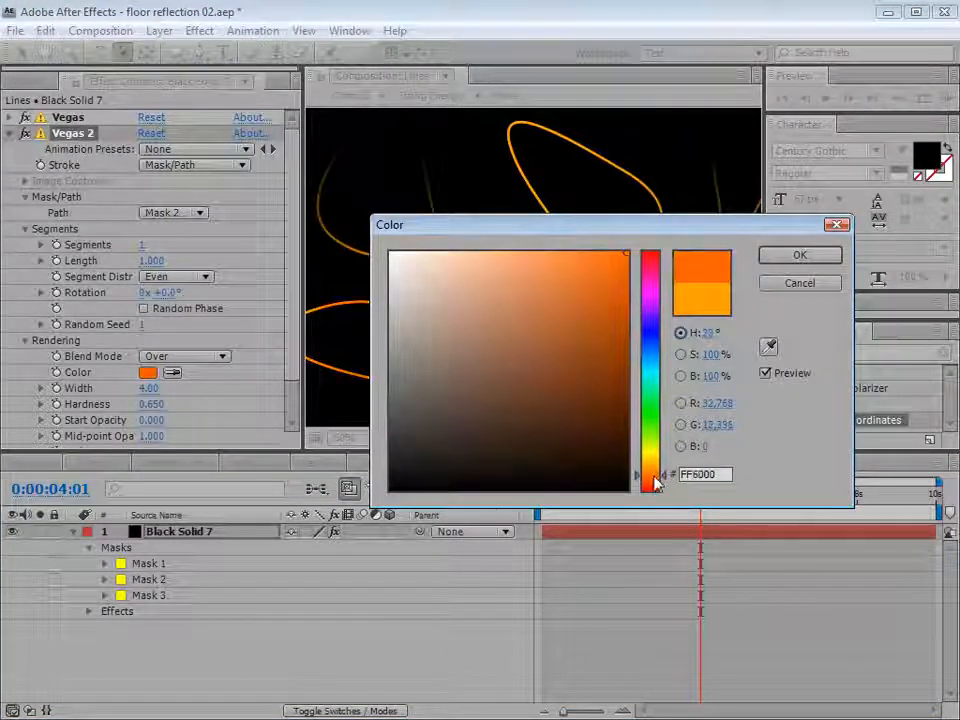
pyautogui.click(799, 255)
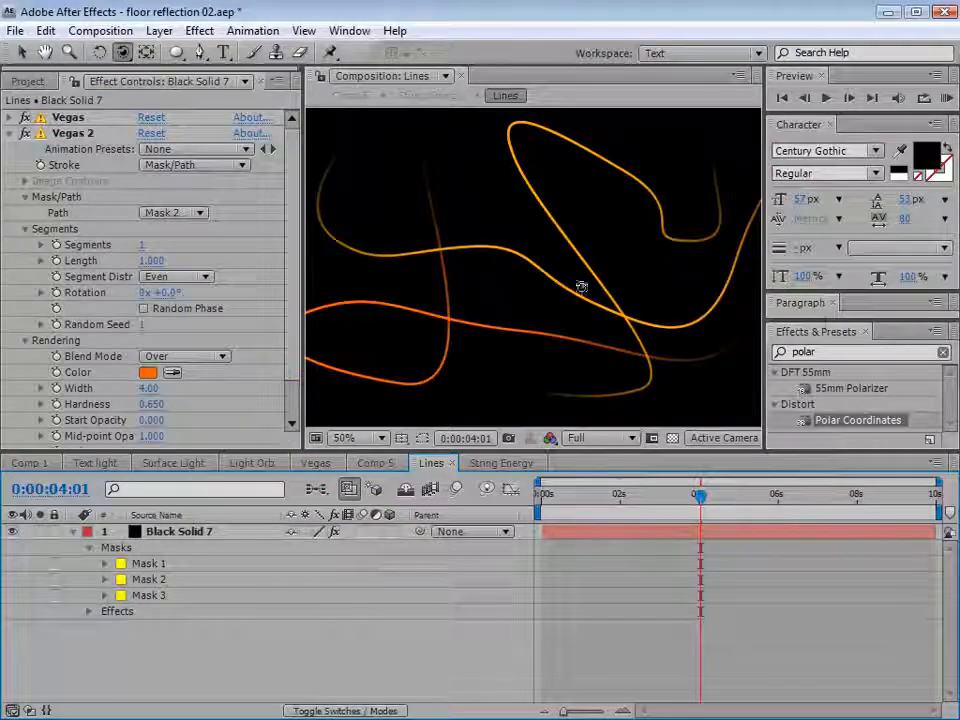
pyautogui.click(372, 463)
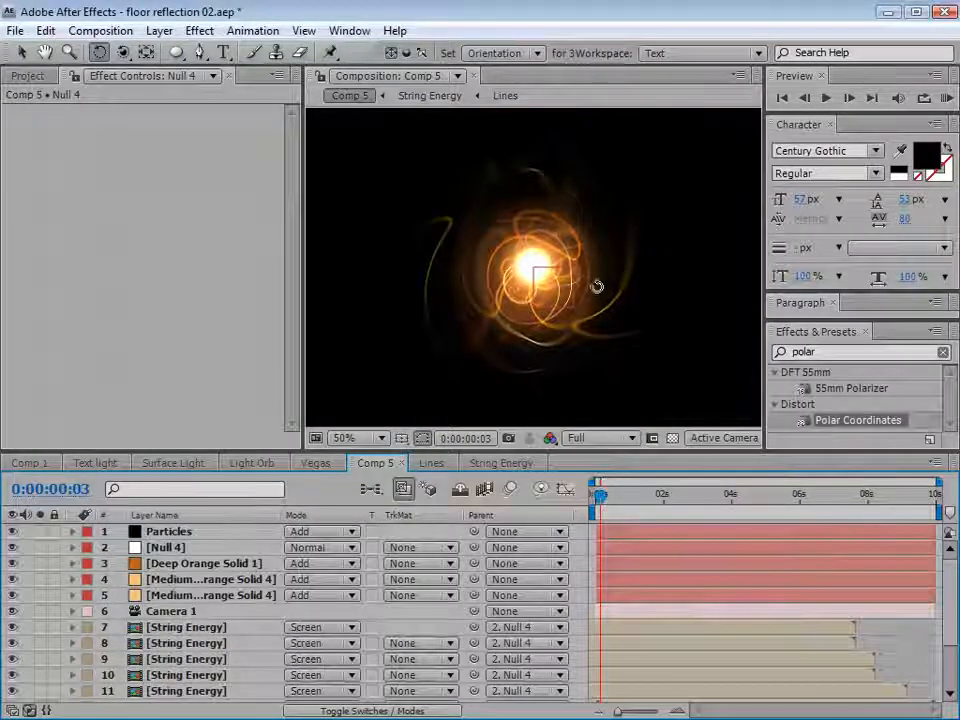
# Set starting keyframes for Null 4's X, Y and Z rotation at 0:00:00:03.
pyautogui.click(178, 549)
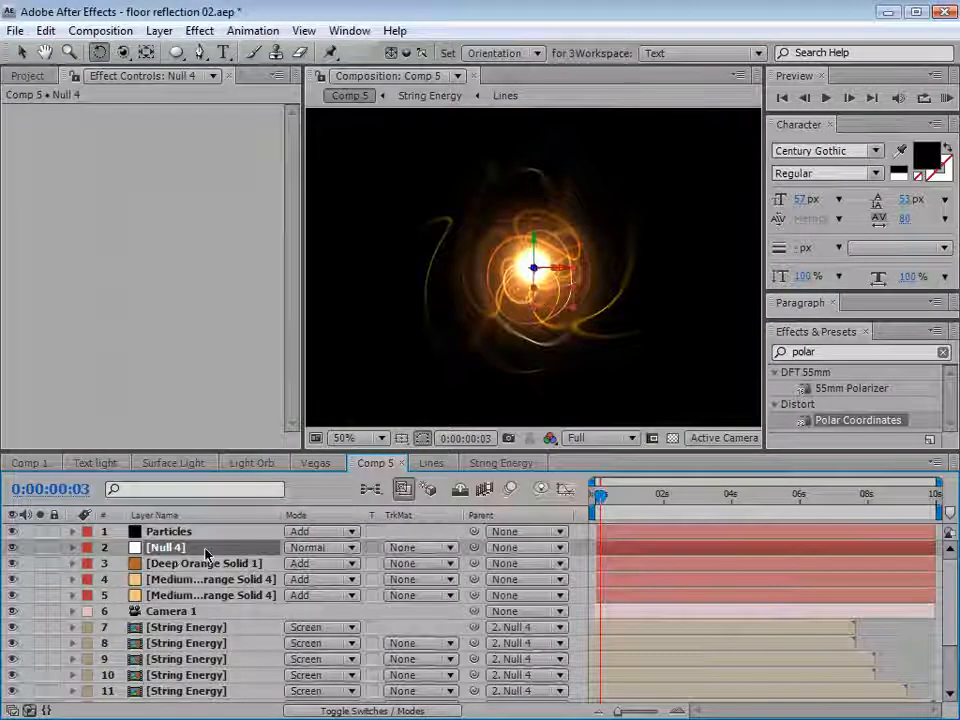
pyautogui.press('r')
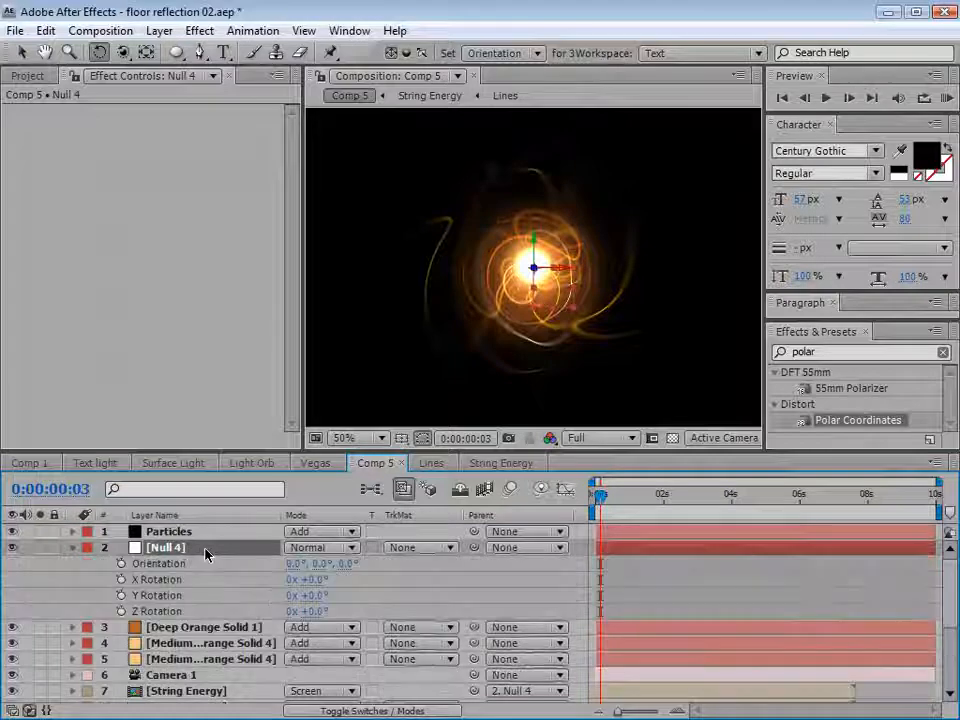
pyautogui.click(121, 579)
pyautogui.click(121, 595)
pyautogui.click(121, 611)
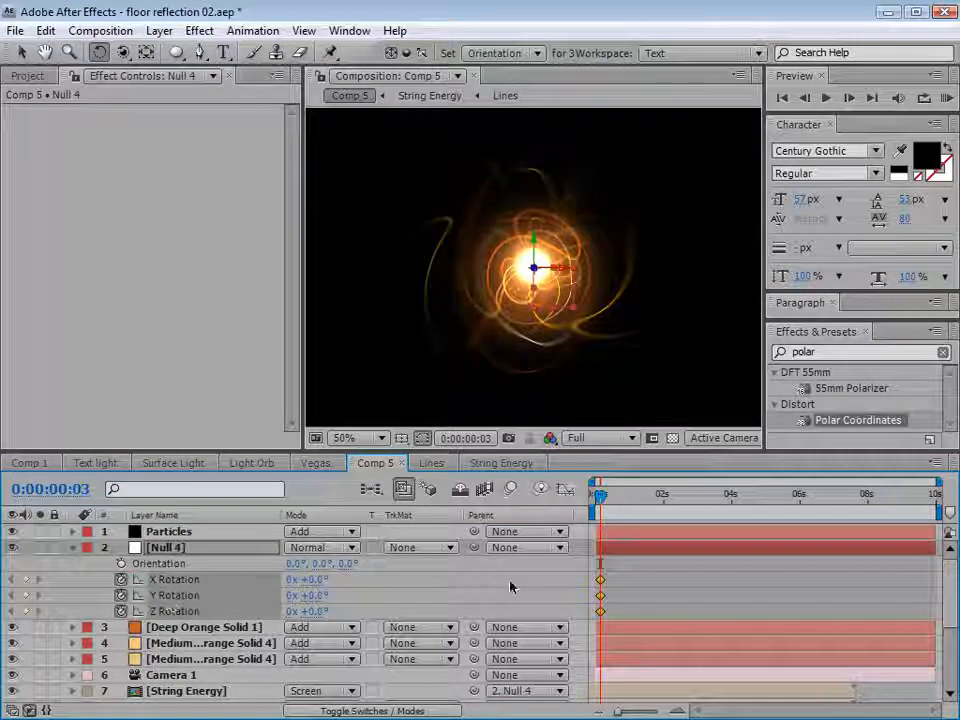
# At 0:00:06:00, set Null 4's Y rotation to -351° and increase its X and Z rotation, then scrub through the spin.
pyautogui.click(798, 506)
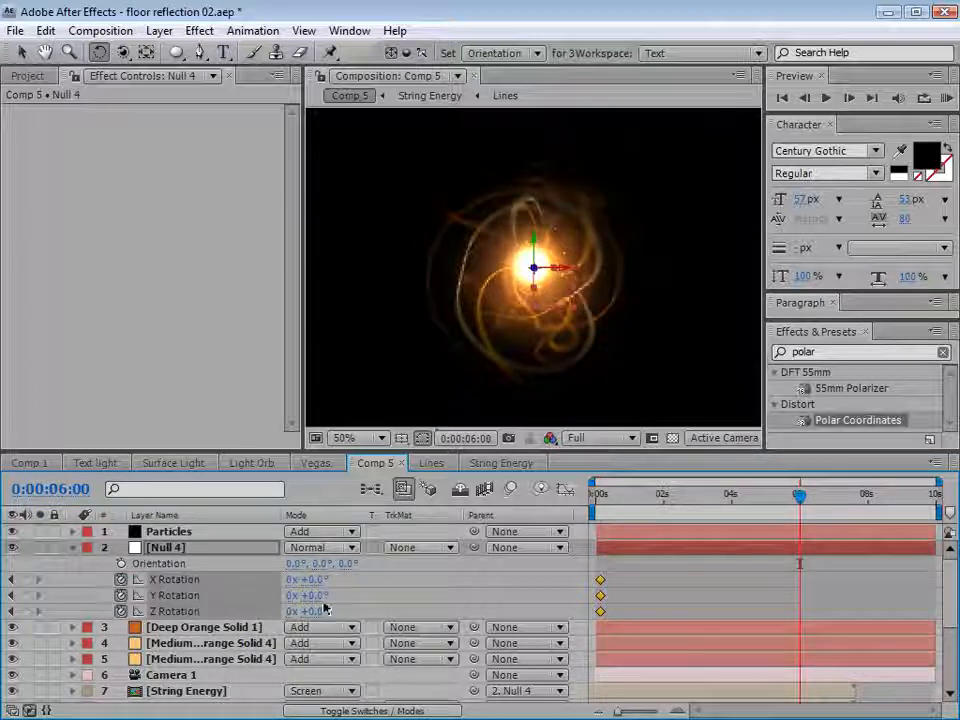
pyautogui.moveTo(318, 596); pyautogui.dragTo(5, 597)
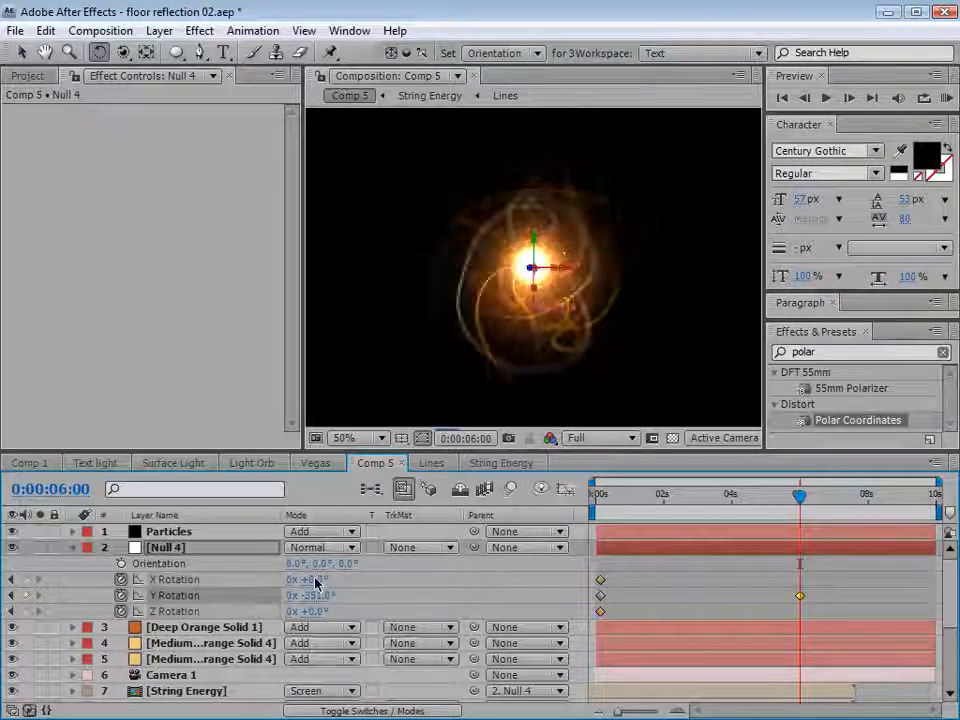
pyautogui.moveTo(318, 579); pyautogui.dragTo(583, 602)
pyautogui.click(673, 494)
pyautogui.moveTo(673, 494); pyautogui.dragTo(717, 513)
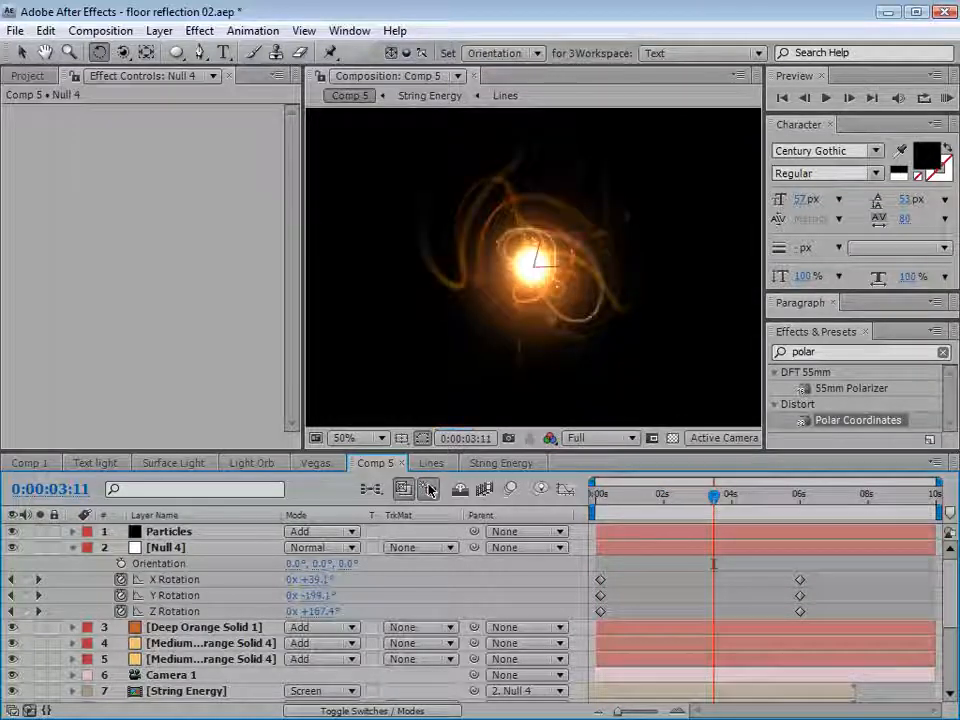
pyautogui.moveTo(616, 496); pyautogui.dragTo(745, 507)
# Swap Null 4's rotation keyframes so the rotated values sit at 0 seconds and the zero values at 0:00:06:00.
pyautogui.moveTo(644, 584); pyautogui.dragTo(845, 610)
pyautogui.moveTo(787, 577); pyautogui.dragTo(606, 604)
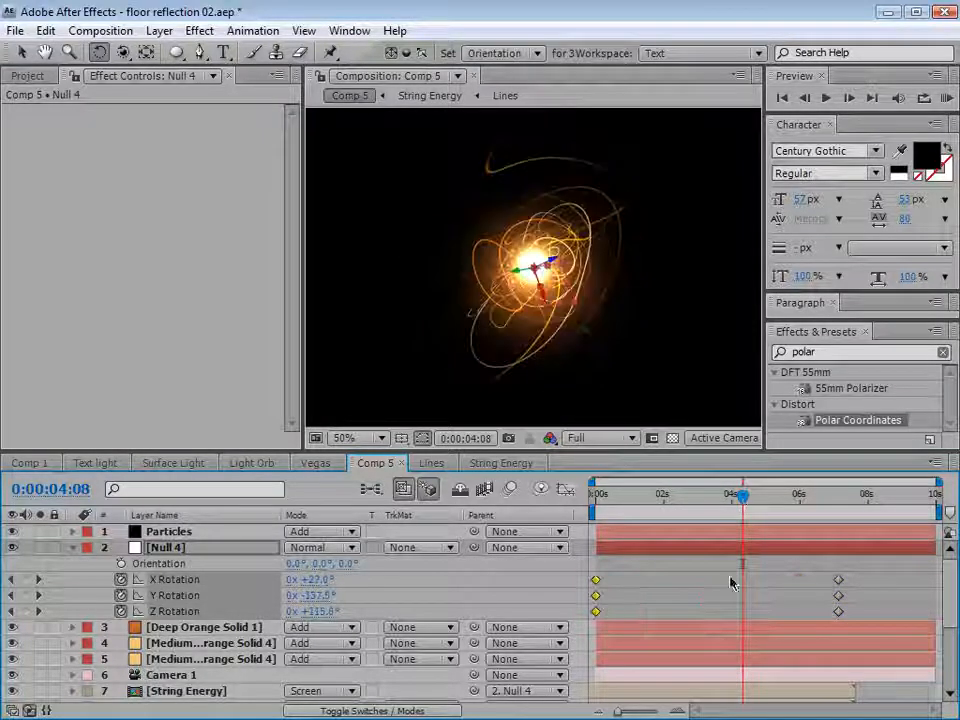
pyautogui.moveTo(600, 495); pyautogui.dragTo(799, 495)
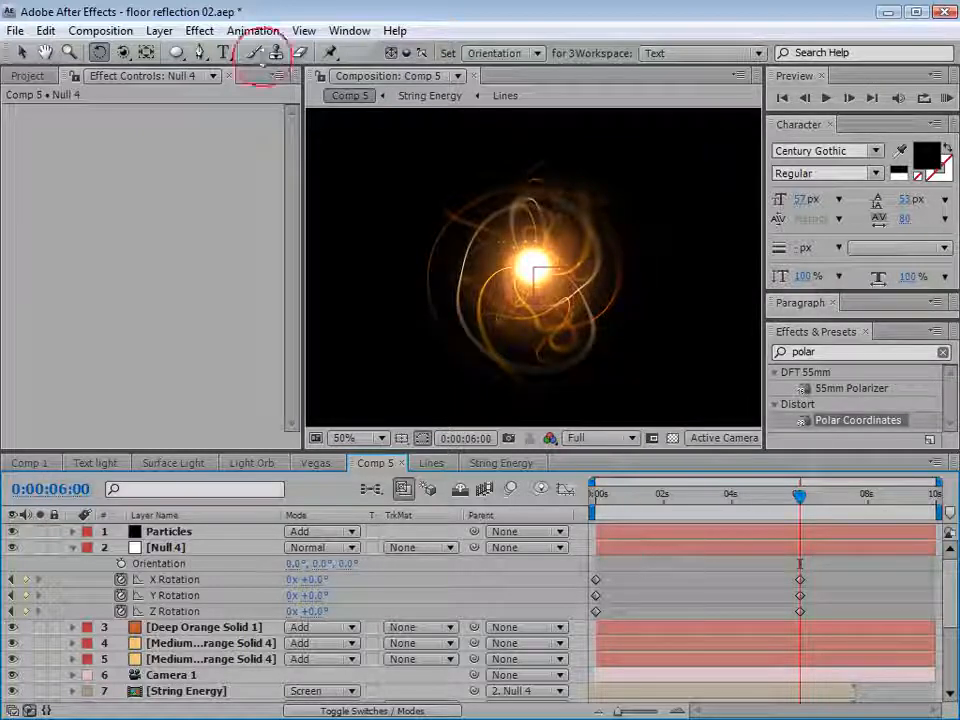
# Add Comp 5 to the render queue and confirm QuickTime Movie output with Photo - JPEG compression at quality 96 and 23.976 fps.
pyautogui.click(98, 30)
pyautogui.click(150, 196)
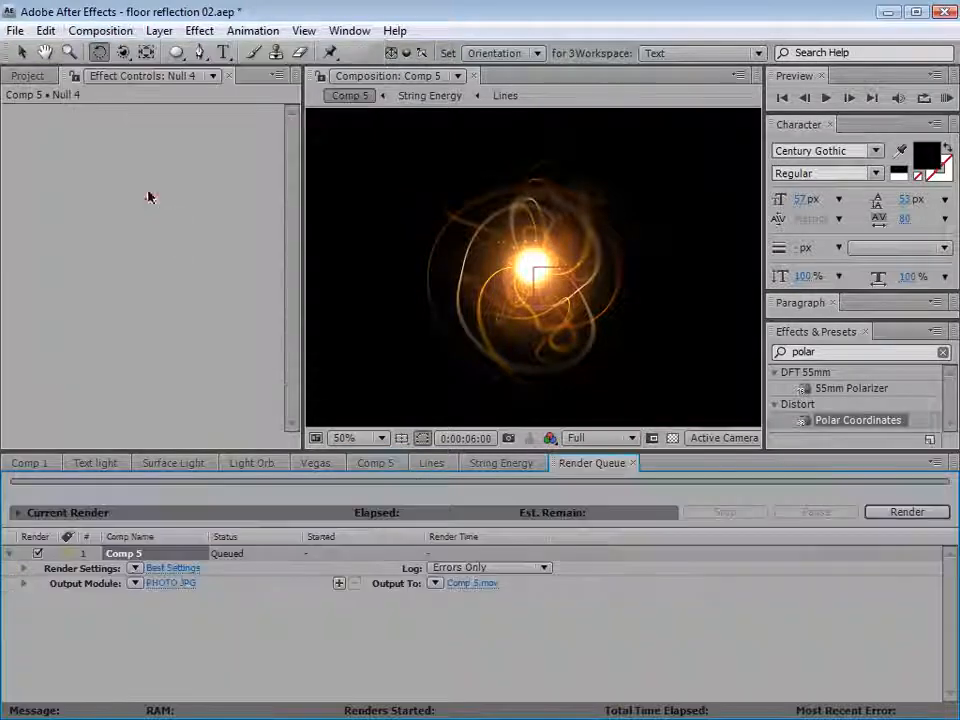
pyautogui.click(165, 588)
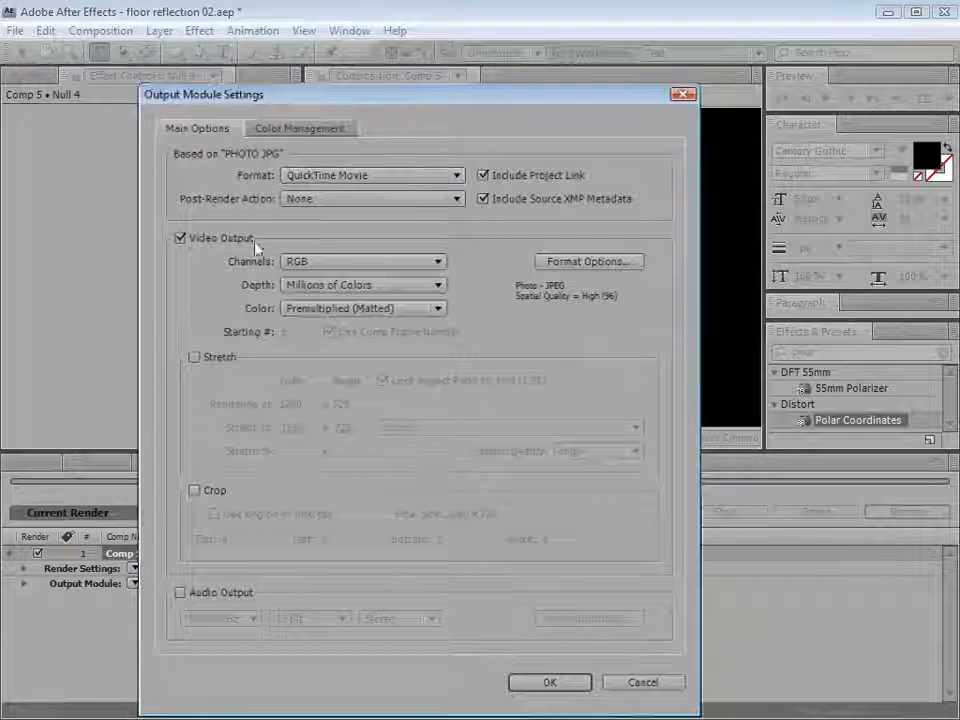
pyautogui.click(560, 262)
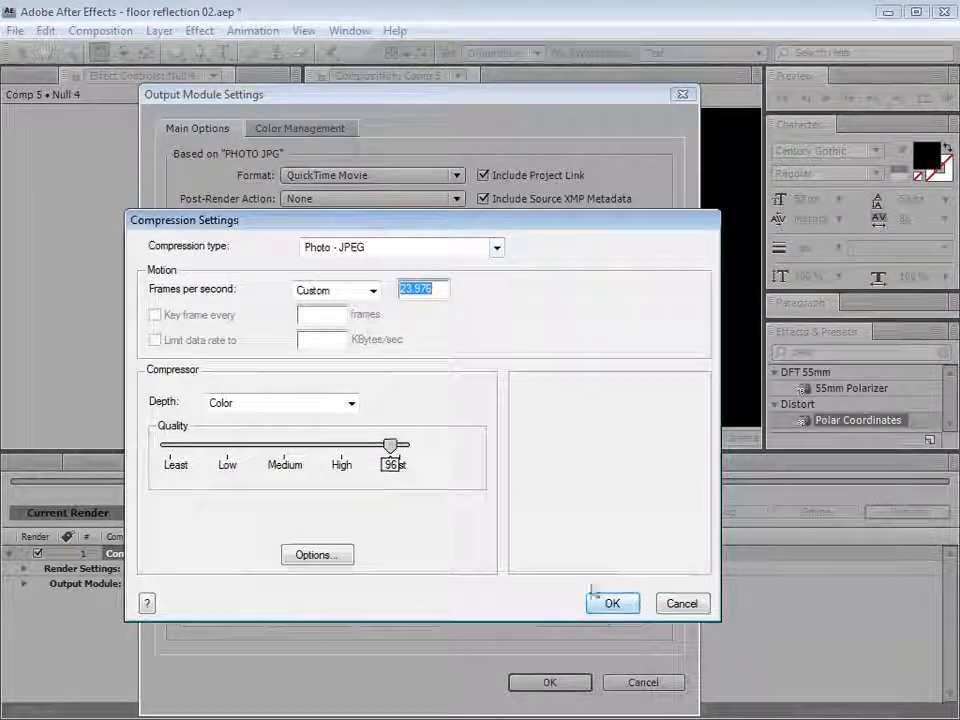
pyautogui.click(610, 603)
pyautogui.click(549, 684)
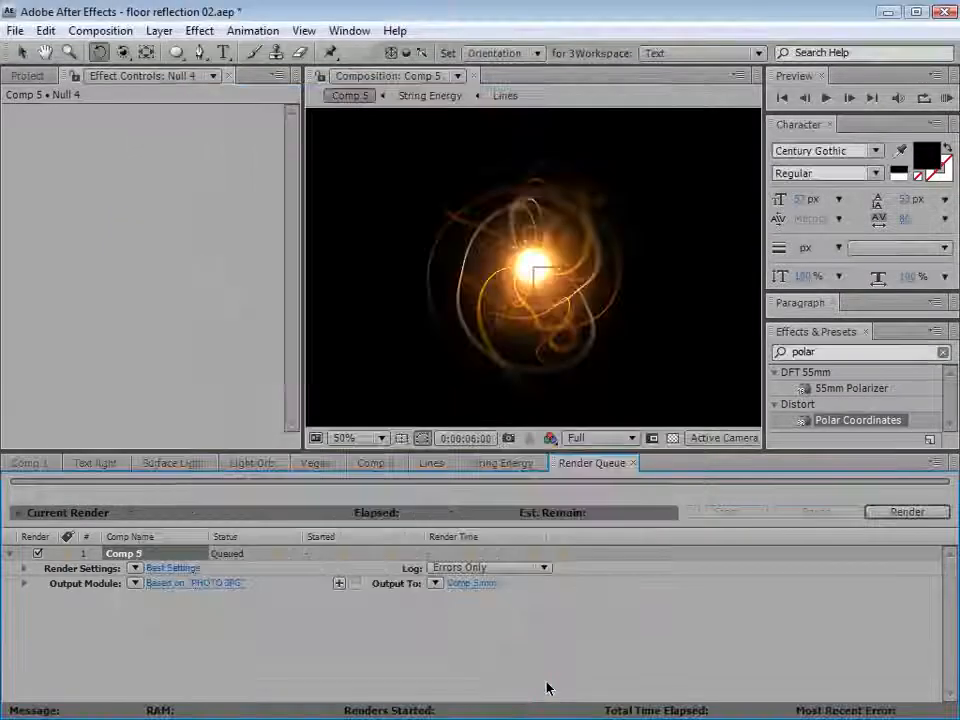
# Save the project and start rendering Comp 5.
pyautogui.hotkey('ctrl', 's')
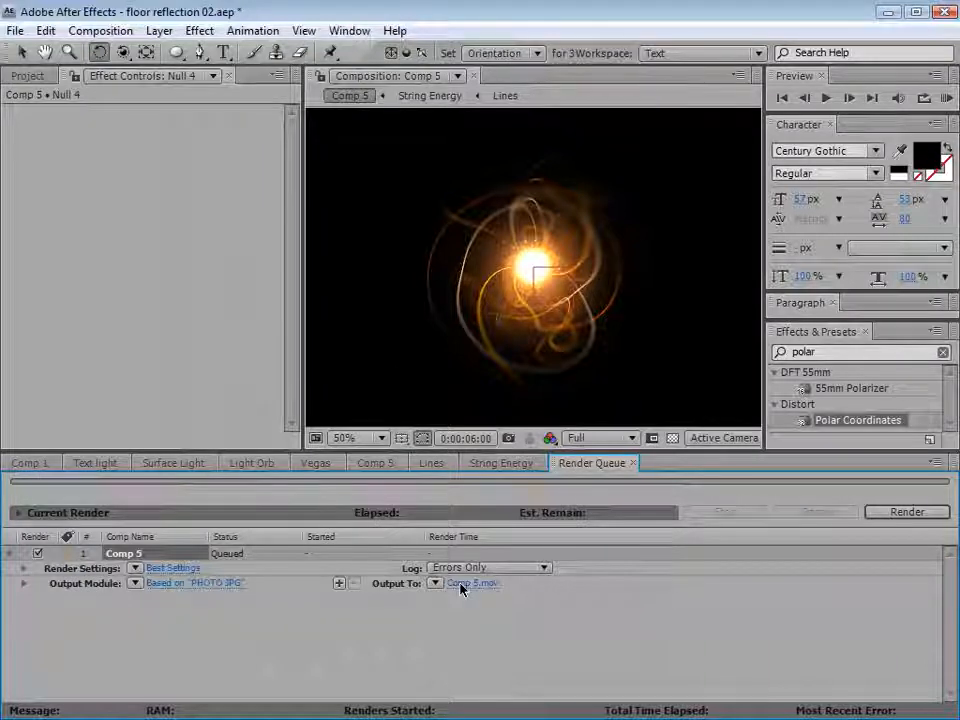
pyautogui.click(907, 512)
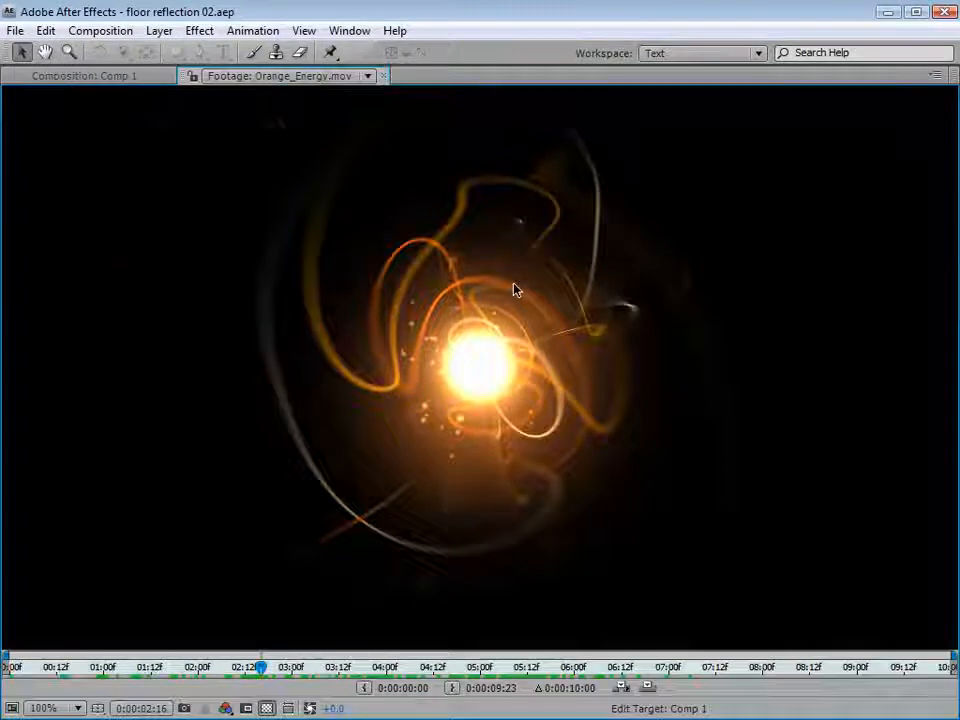
# Review the Orange_Energy.mov clip, and open and scrub Street_Footage.mov from the project footage.
pyautogui.press('`')
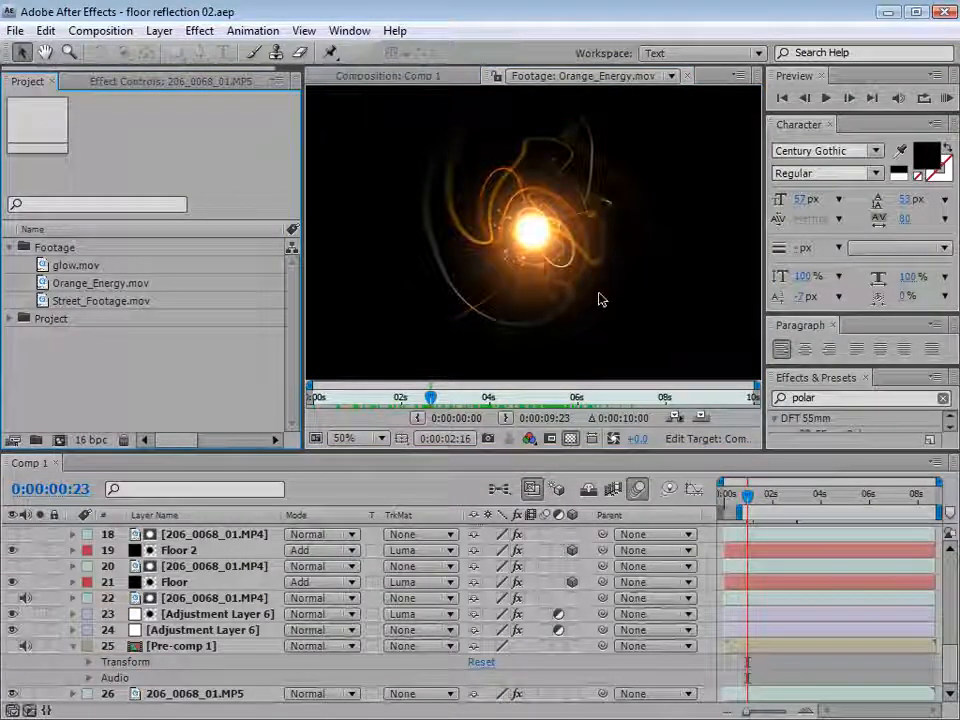
pyautogui.moveTo(416, 395); pyautogui.dragTo(634, 404)
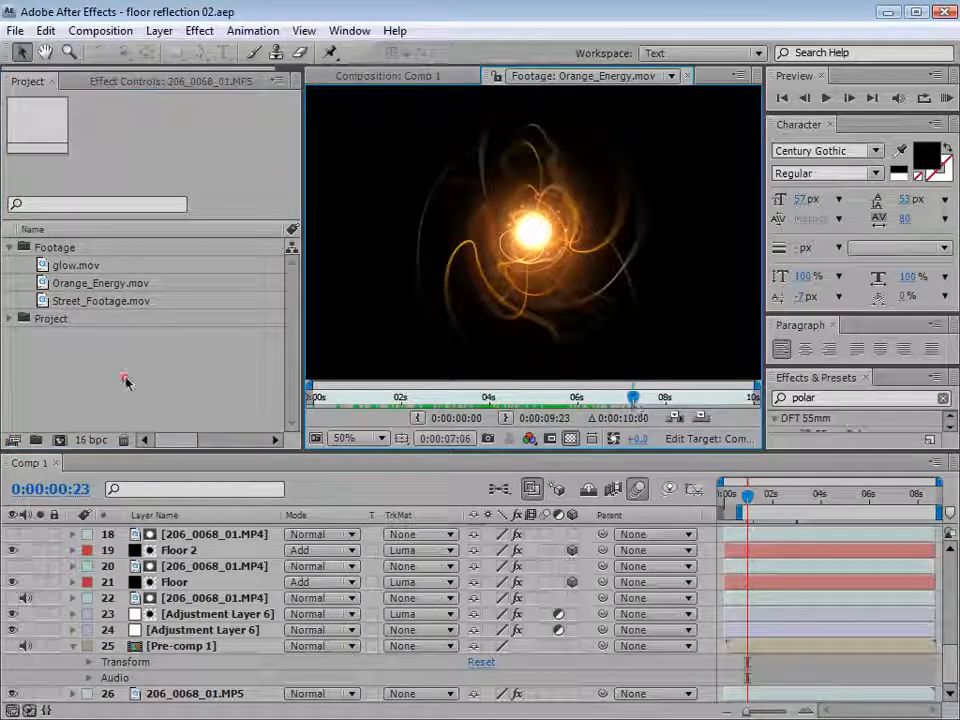
pyautogui.doubleClick(40, 302)
pyautogui.moveTo(390, 397); pyautogui.dragTo(581, 398)
# Create a new composition from Street_Footage.mov.
pyautogui.click(143, 363)
pyautogui.click(43, 302)
pyautogui.moveTo(43, 303); pyautogui.dragTo(60, 440)
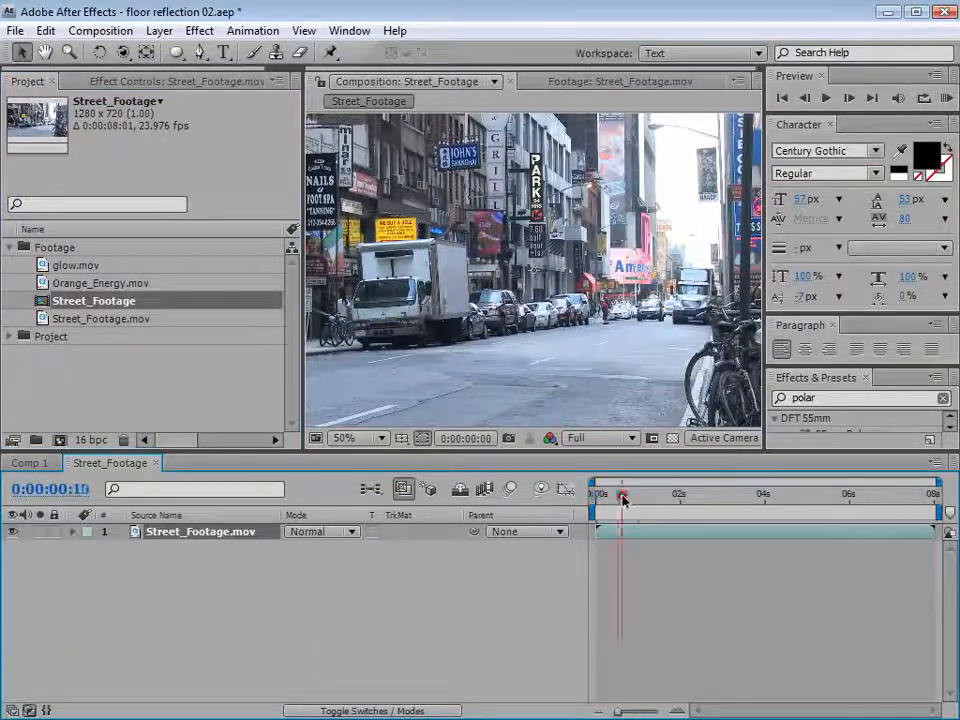
# Scrub through the Street_Footage composition to examine the camera movement across the shot.
pyautogui.moveTo(621, 496); pyautogui.dragTo(679, 494)
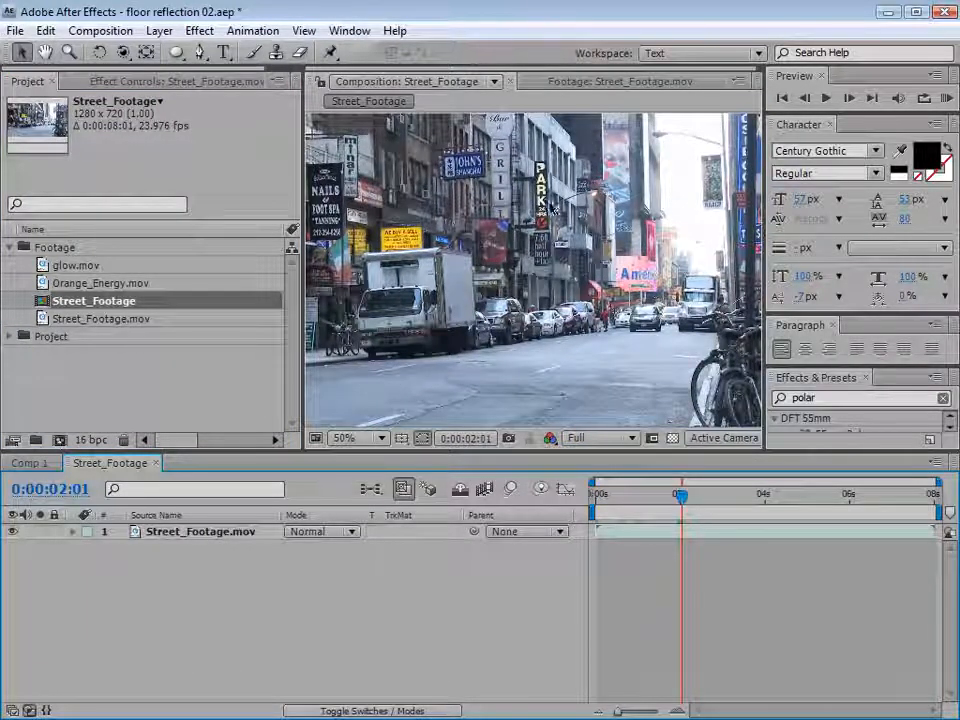
pyautogui.click(385, 210)
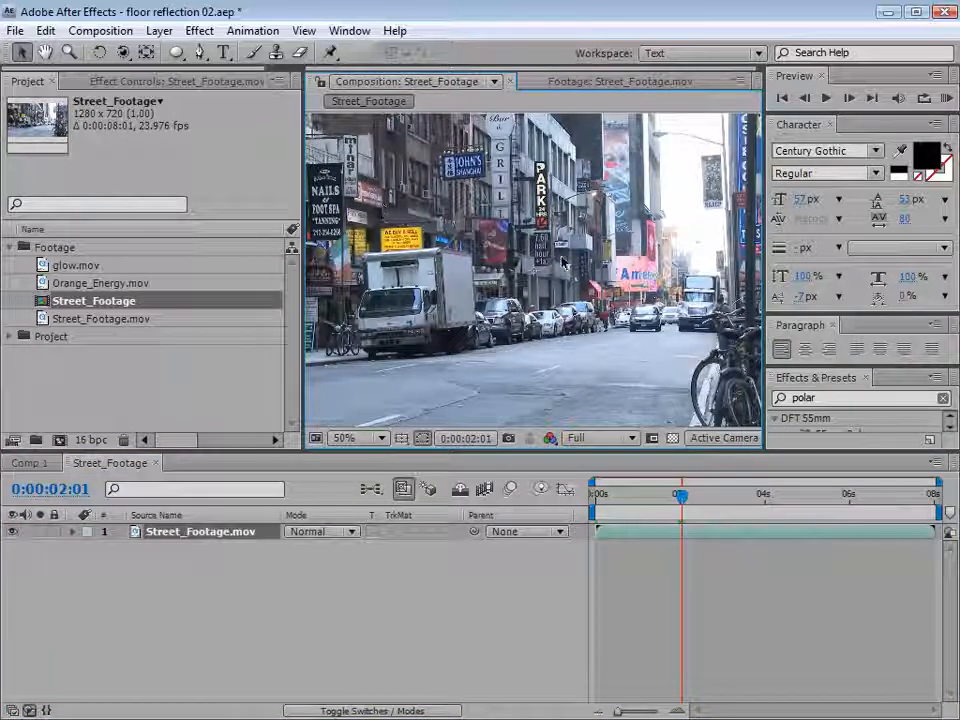
pyautogui.press('`')
pyautogui.press('`')
pyautogui.scroll(-2, 464, 262)
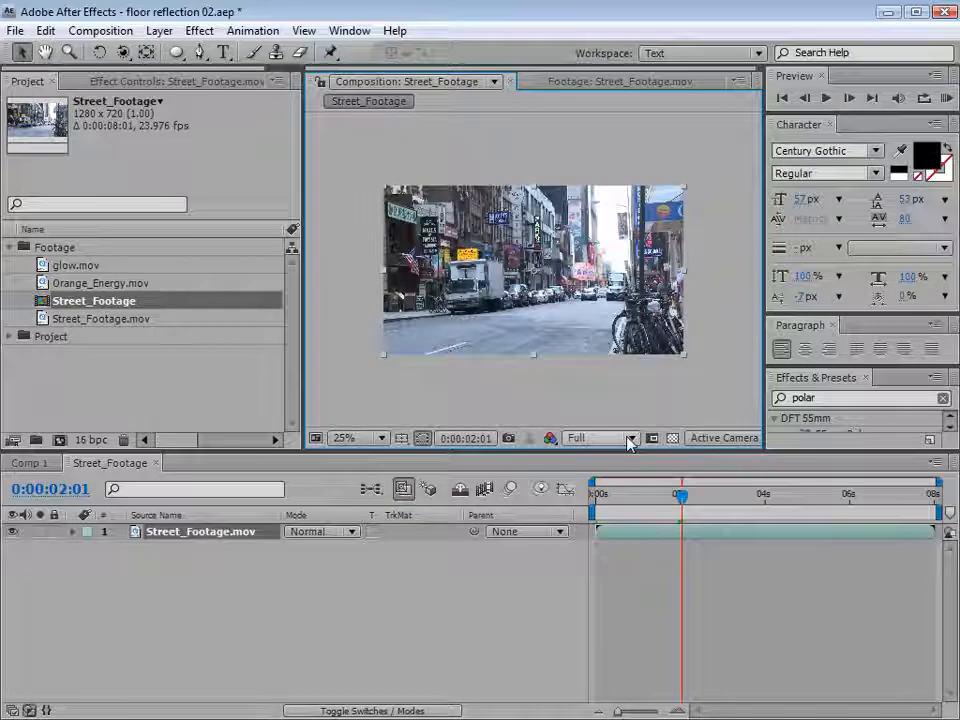
pyautogui.click(605, 494)
pyautogui.moveTo(605, 494); pyautogui.dragTo(801, 495)
# From the first frame, set up Stabilize Motion on Street_Footage.mov with both Position and Rotation tracking.
pyautogui.press('Home')
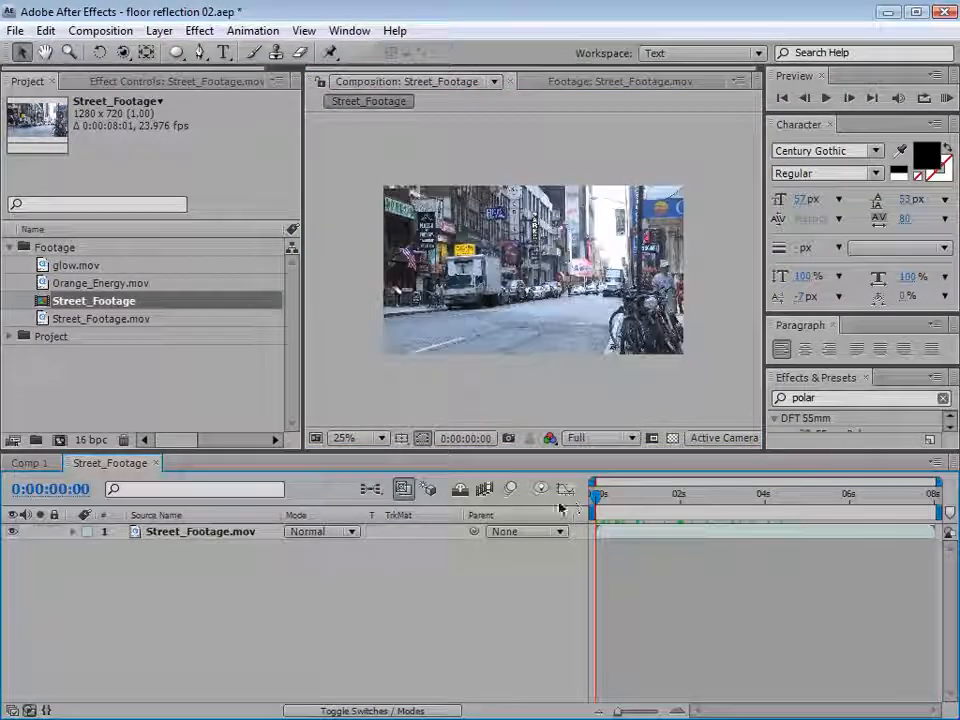
pyautogui.click(344, 31)
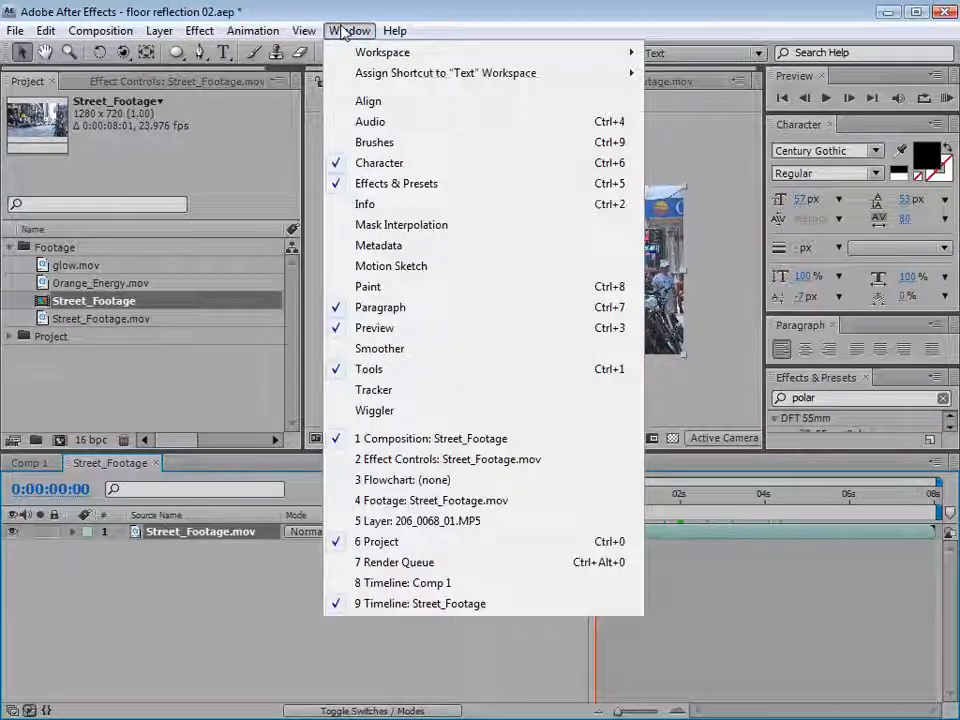
pyautogui.click(421, 392)
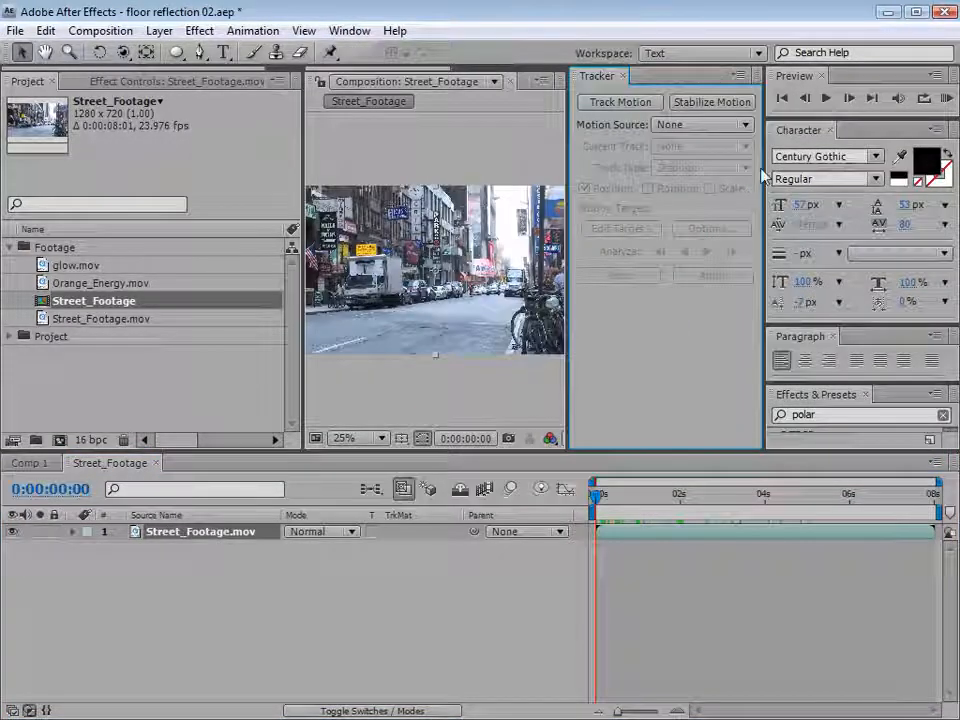
pyautogui.click(705, 102)
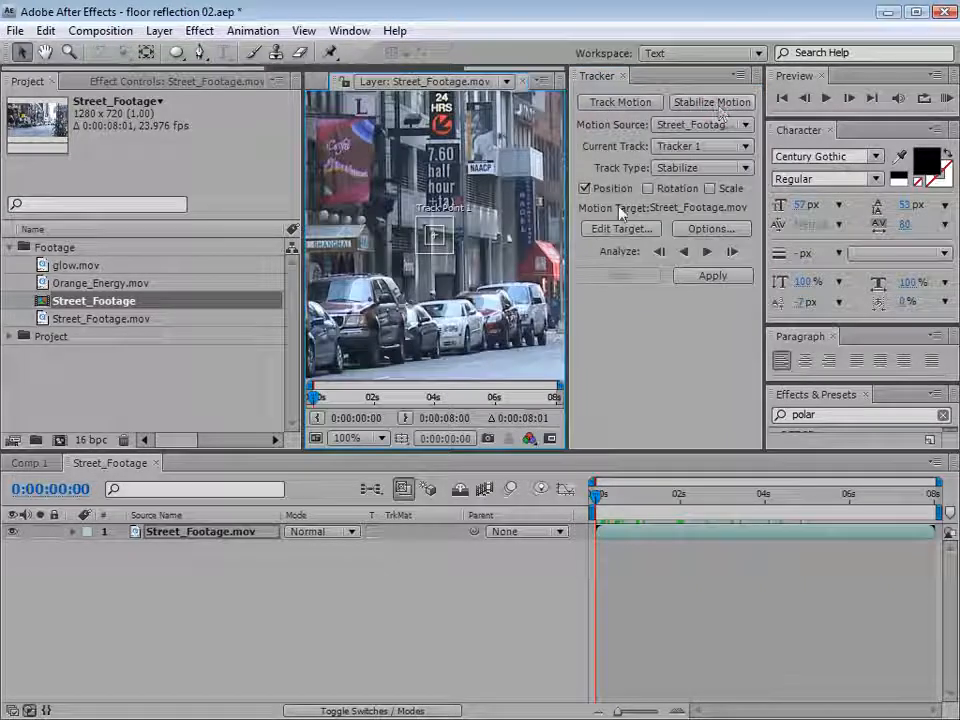
pyautogui.click(648, 188)
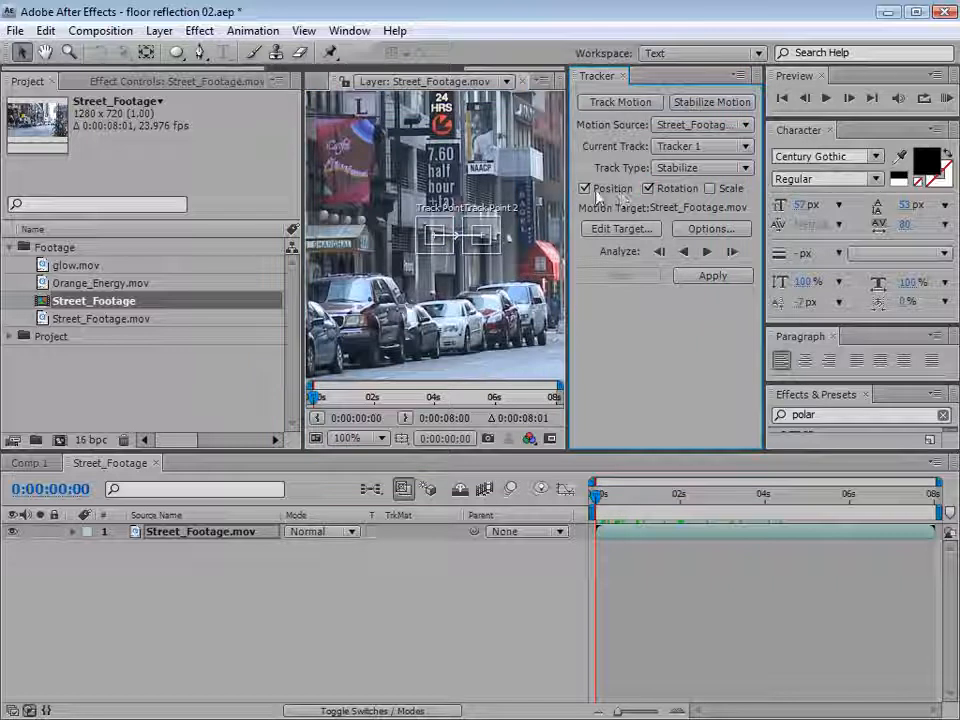
# Place Track Point 1 on the far-left curb edge and Track Point 2 on the curb beside the parked bicycles.
pyautogui.press('`')
pyautogui.press('space')
pyautogui.moveTo(318, 488); pyautogui.dragTo(476, 439)
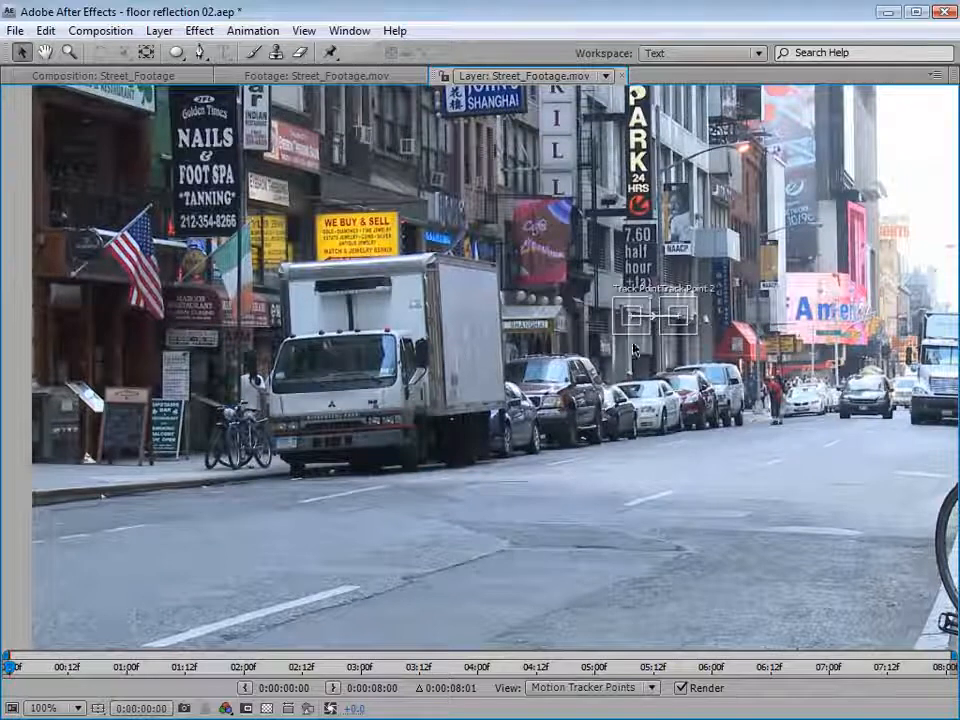
pyautogui.moveTo(637, 329); pyautogui.dragTo(102, 497)
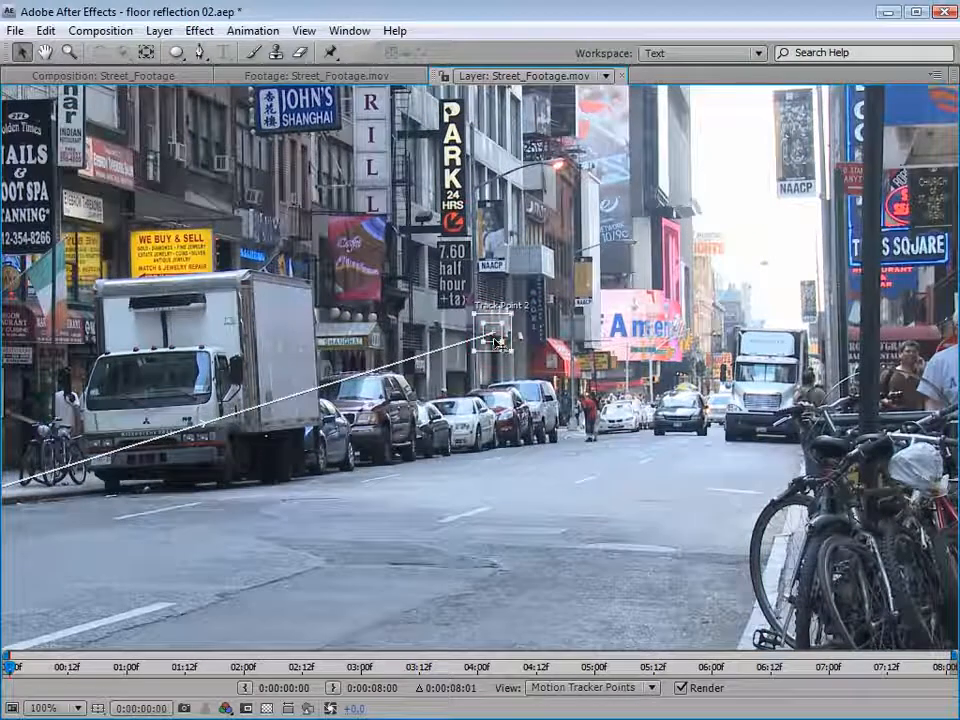
pyautogui.moveTo(493, 338); pyautogui.dragTo(795, 516)
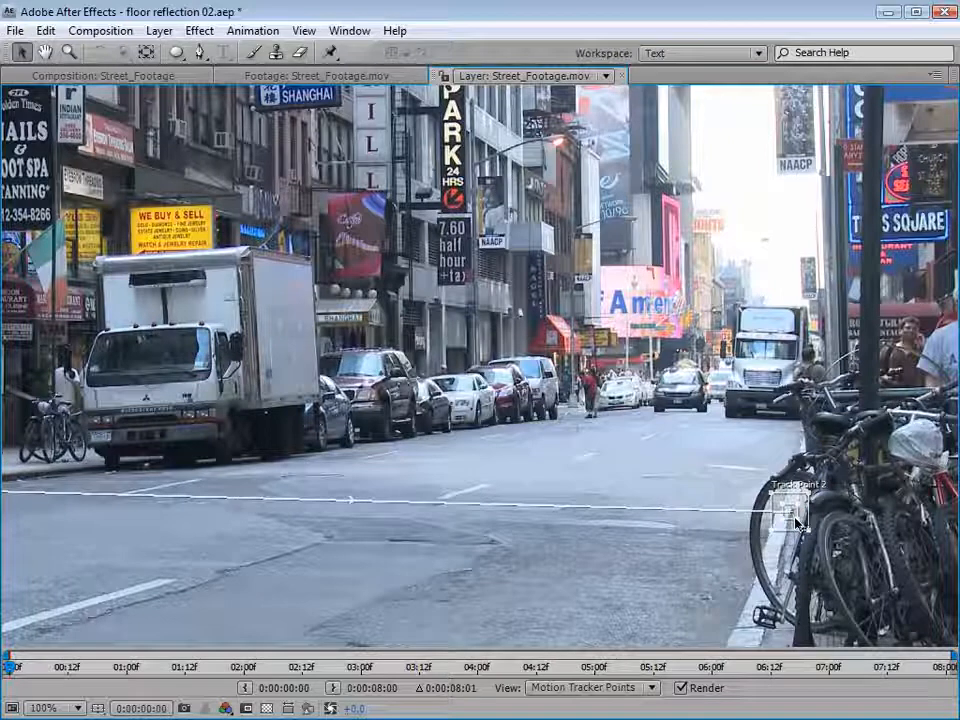
pyautogui.press(',')
pyautogui.moveTo(426, 418); pyautogui.dragTo(435, 435)
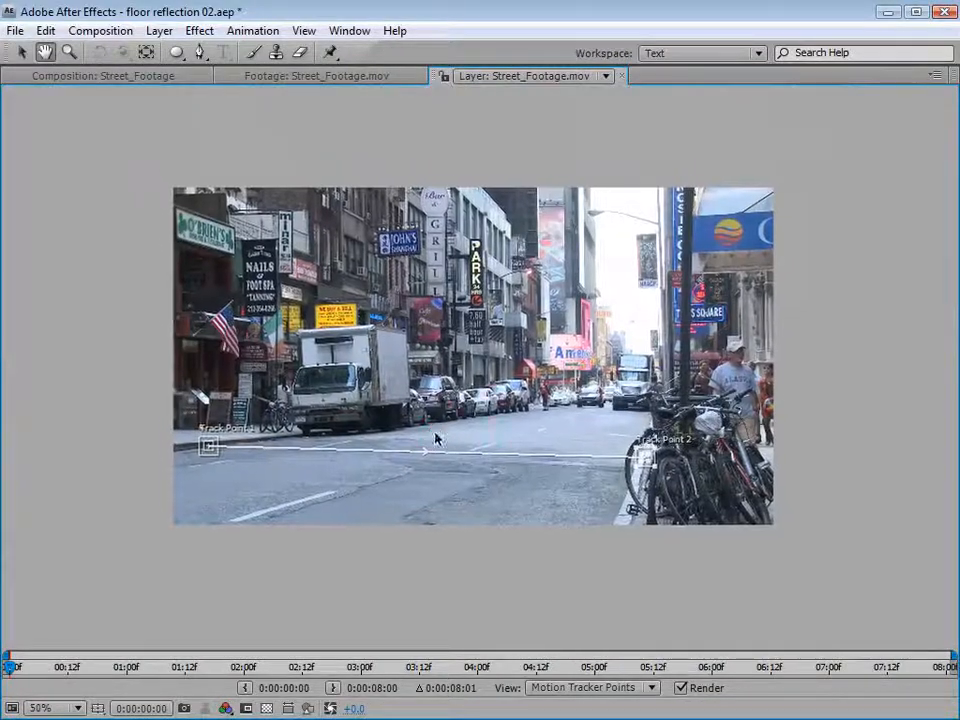
pyautogui.press('`')
# Analyze the track forward through the whole clip, apply the stabilization in X and Y, and play back the footage.
pyautogui.scroll(-2, 480, 278)
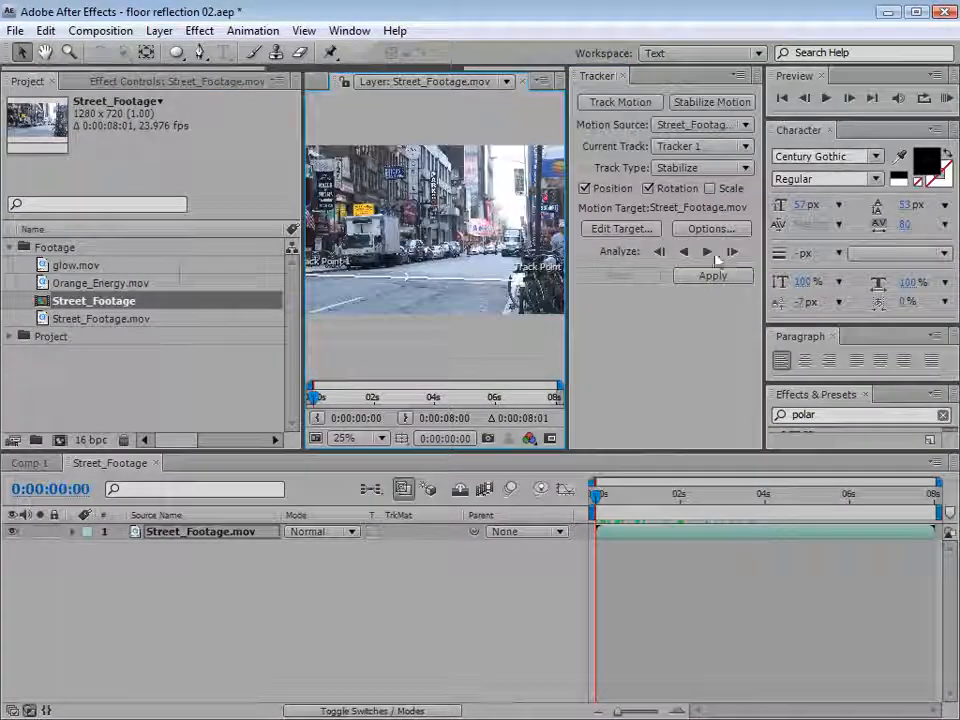
pyautogui.moveTo(304, 318); pyautogui.dragTo(222, 318)
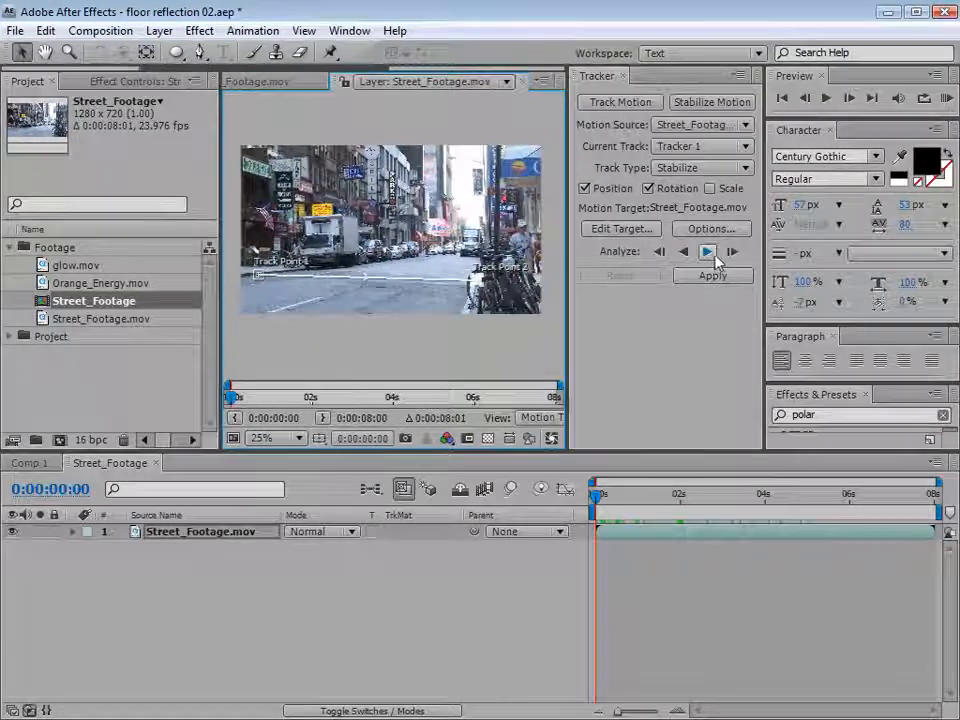
pyautogui.click(709, 253)
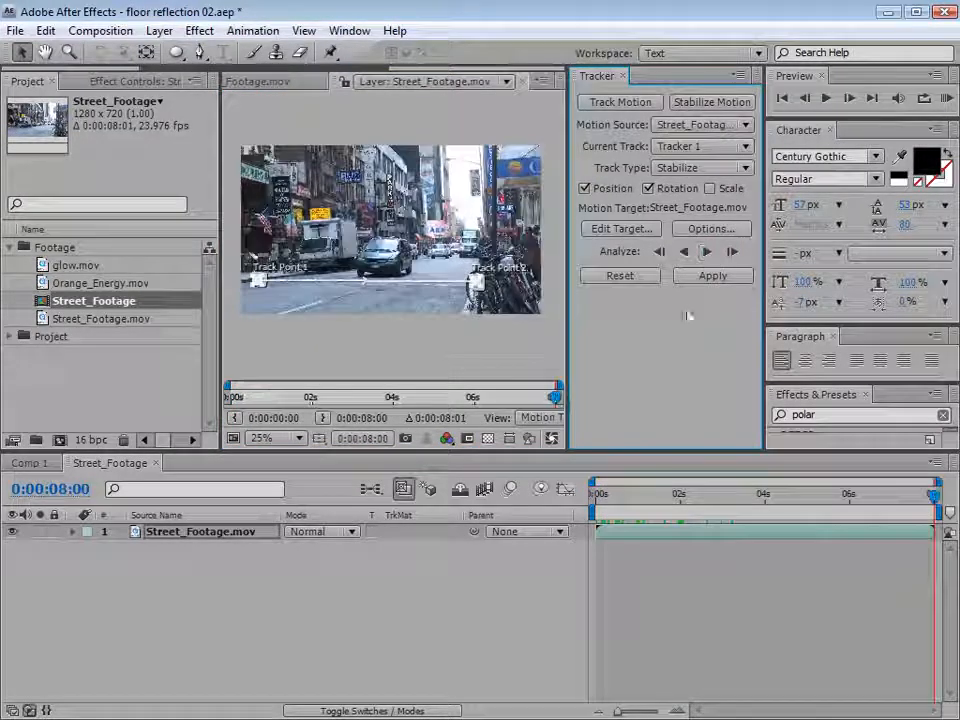
pyautogui.click(710, 276)
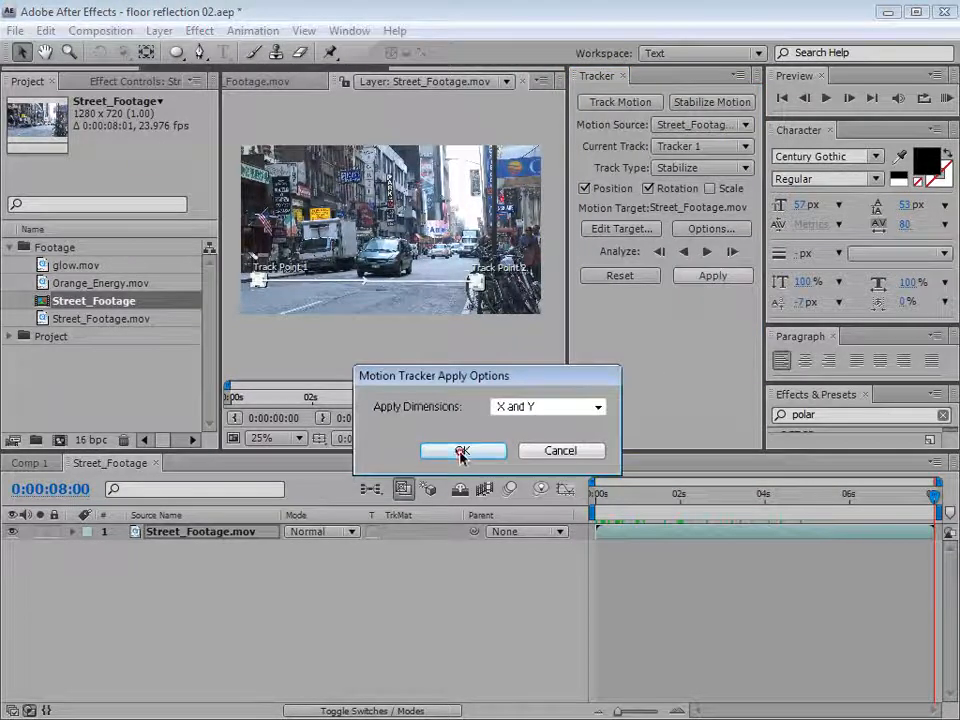
pyautogui.click(461, 451)
pyautogui.press('space')
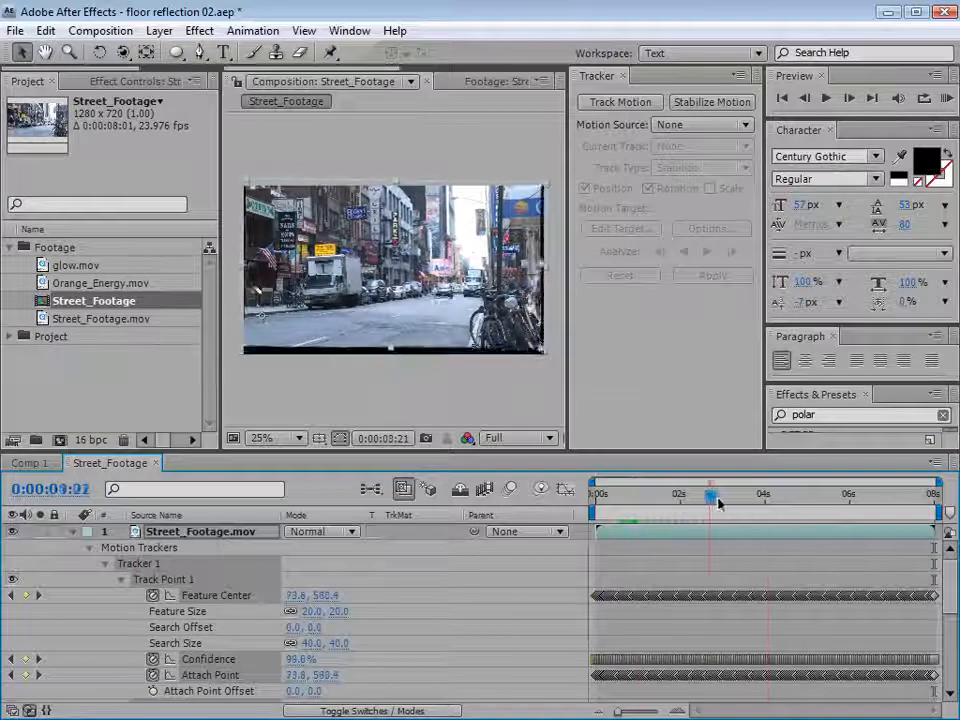
pyautogui.press('space')
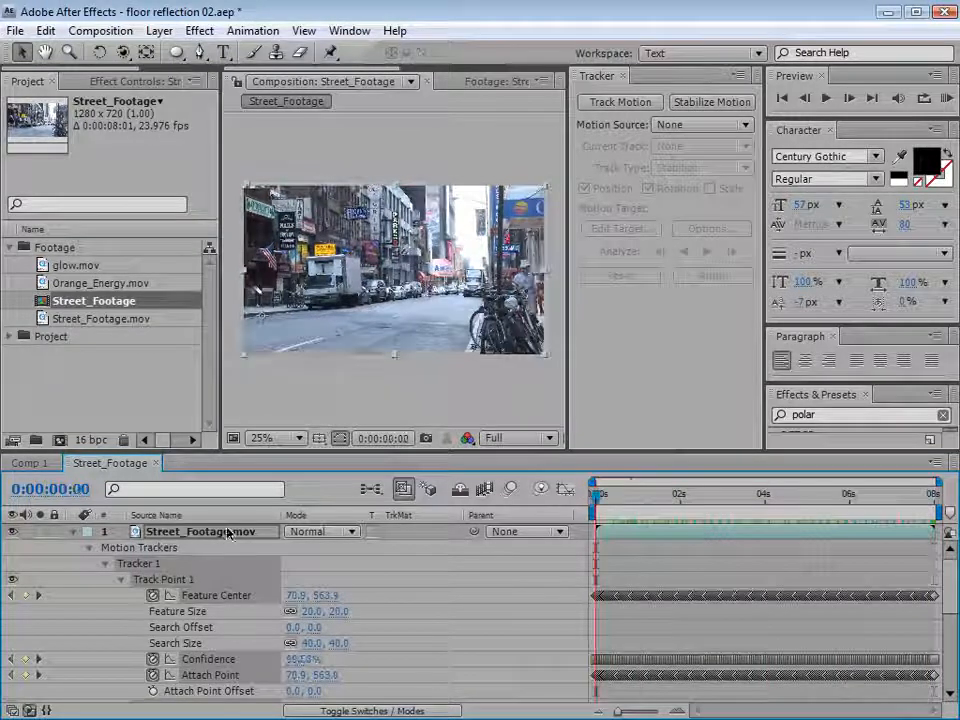
# Close the Tracker and enlarge the composition view at 50% to inspect the stabilized shot at 0:00:01:01.
pyautogui.click(71, 532)
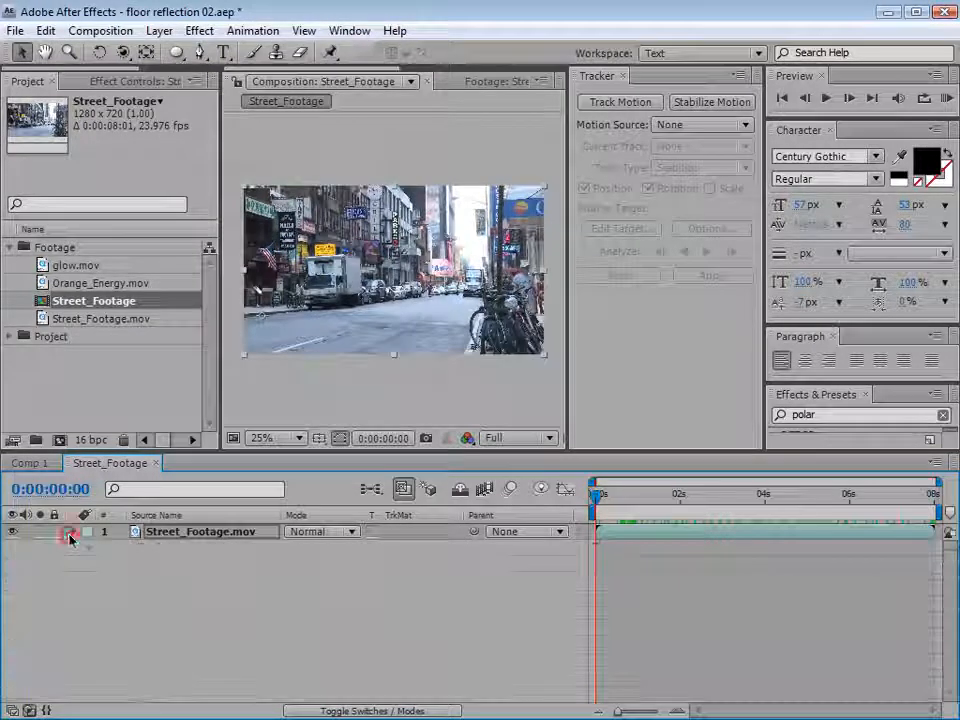
pyautogui.click(623, 76)
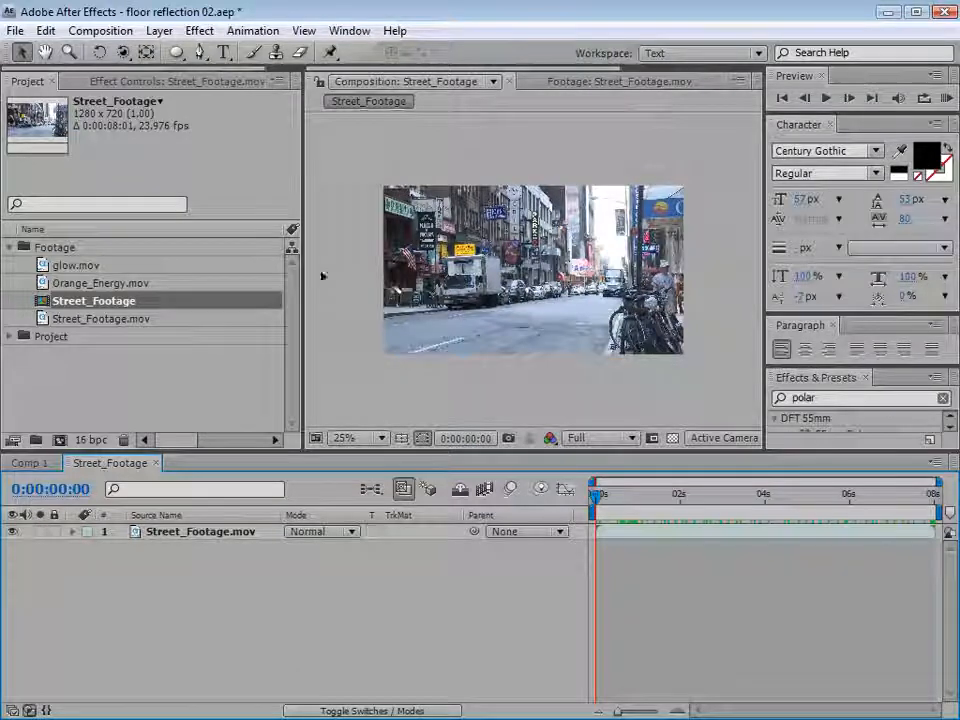
pyautogui.moveTo(302, 273); pyautogui.dragTo(157, 273)
pyautogui.scroll(2, 432, 365)
pyautogui.moveTo(542, 458); pyautogui.dragTo(527, 588)
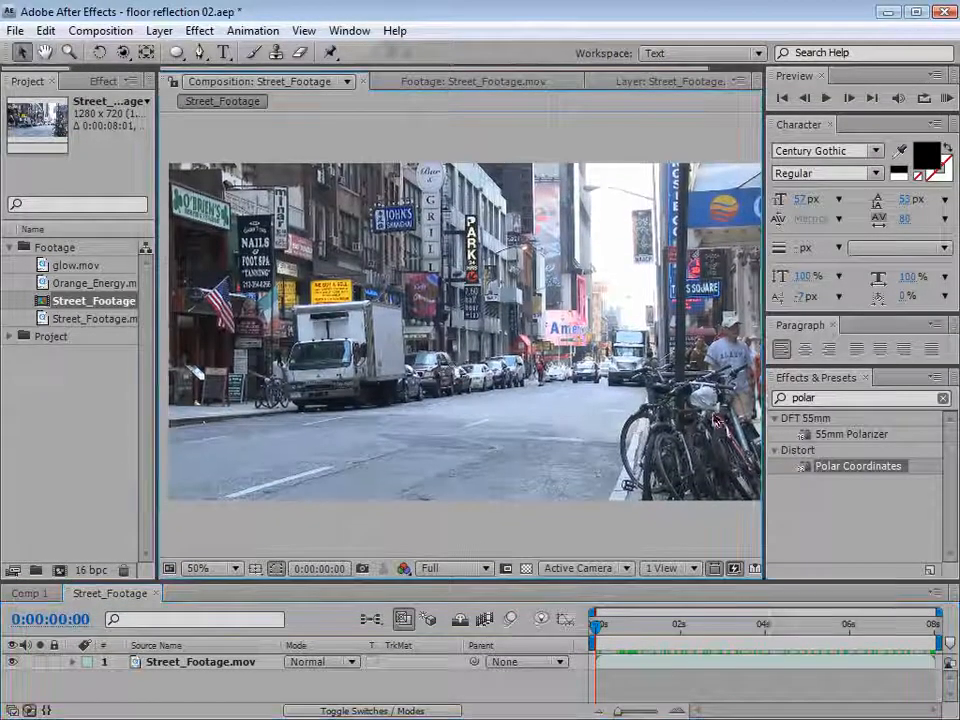
pyautogui.moveTo(606, 634); pyautogui.dragTo(639, 650)
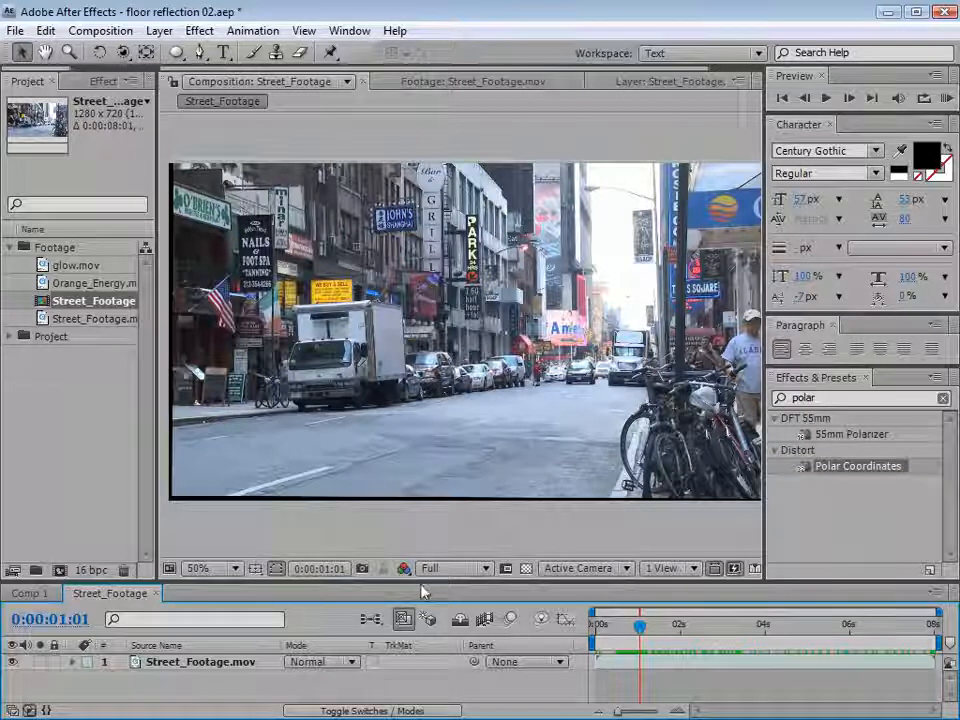
pyautogui.moveTo(423, 580); pyautogui.dragTo(423, 538)
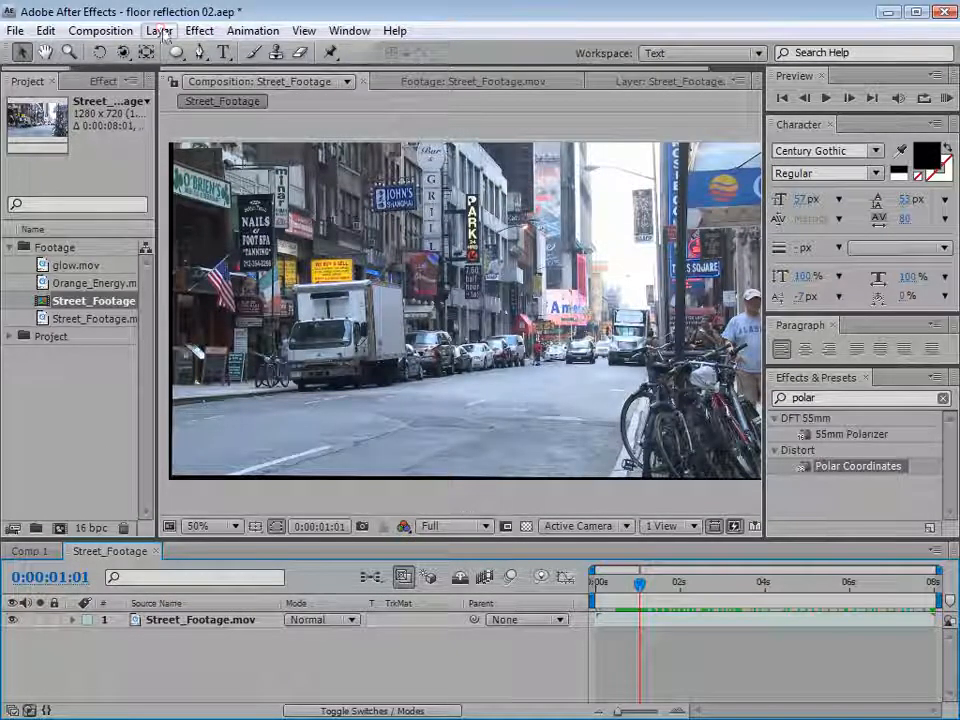
# Create a 1280 x 720 px solid named Ground Plane in mid-gray 818181 above the street footage.
pyautogui.click(159, 30)
pyautogui.moveTo(170, 53)
pyautogui.click(510, 72)
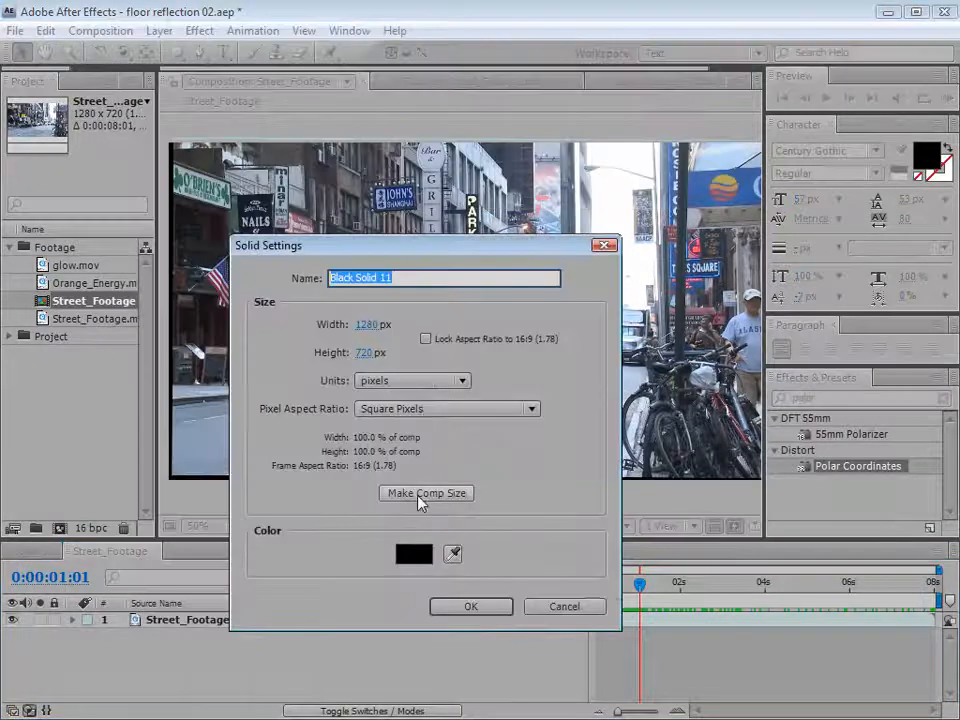
pyautogui.click(417, 557)
pyautogui.moveTo(551, 381); pyautogui.dragTo(517, 285)
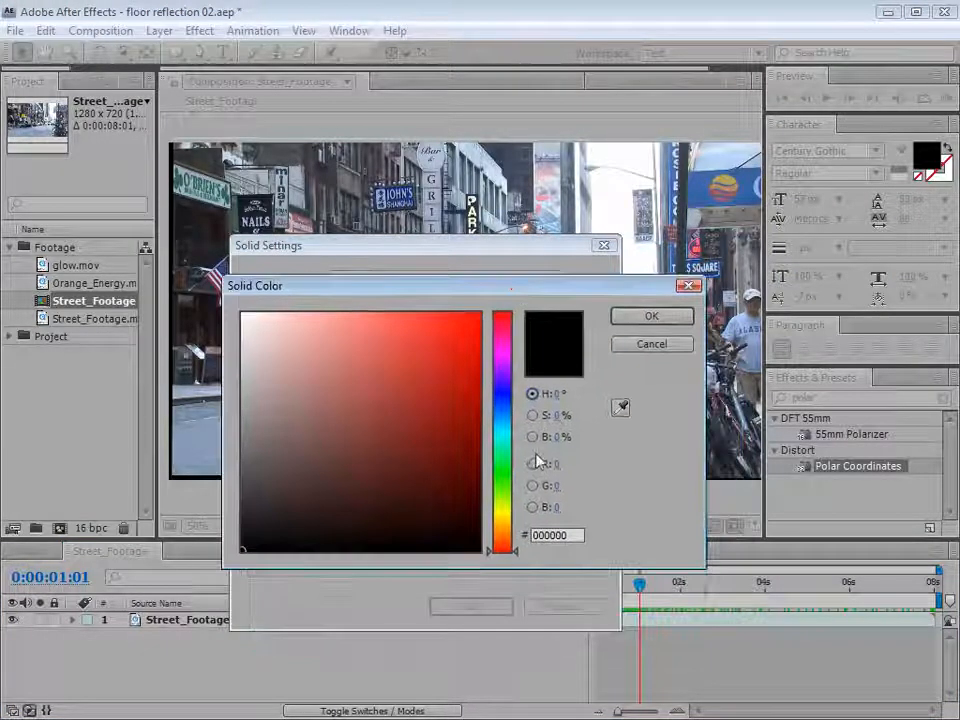
pyautogui.click(241, 431)
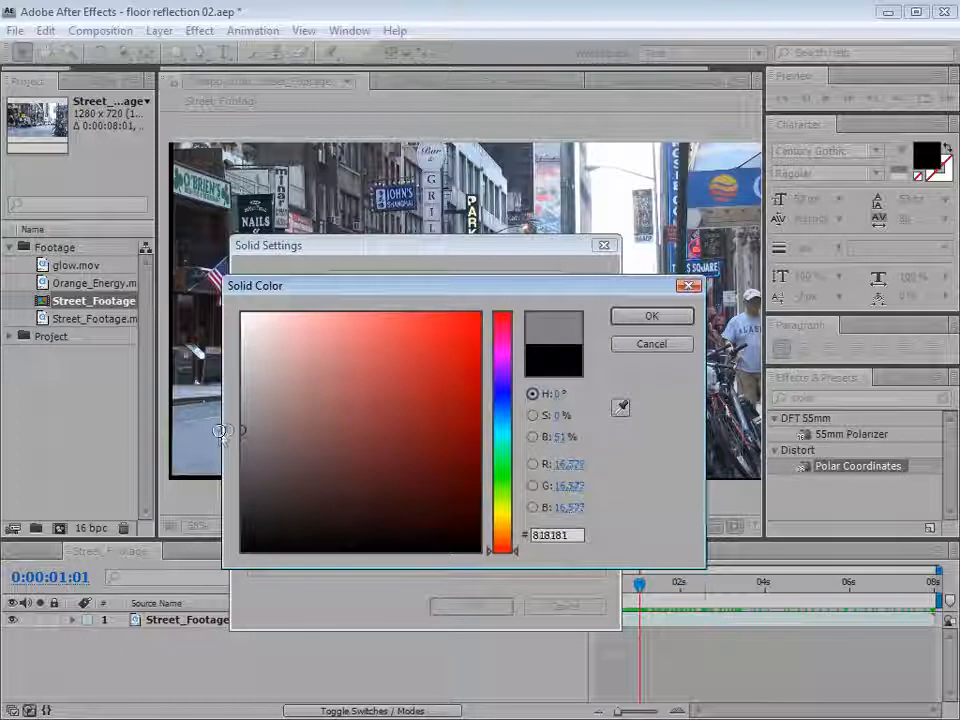
pyautogui.click(651, 317)
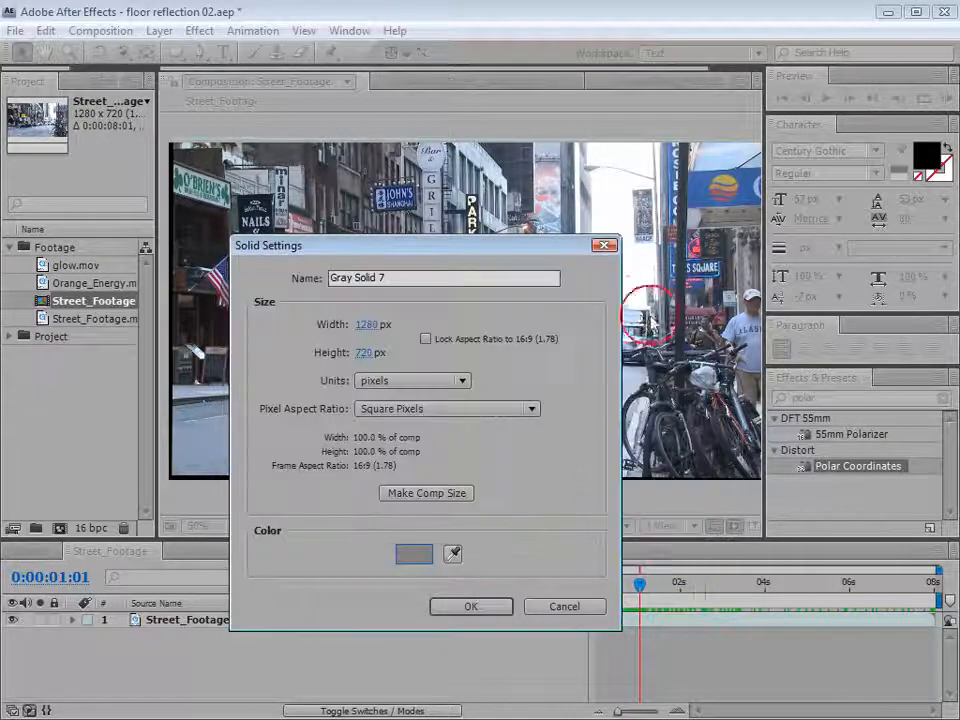
pyautogui.click(471, 607)
pyautogui.tripleClick(403, 280)
pyautogui.write('Ground Plane')
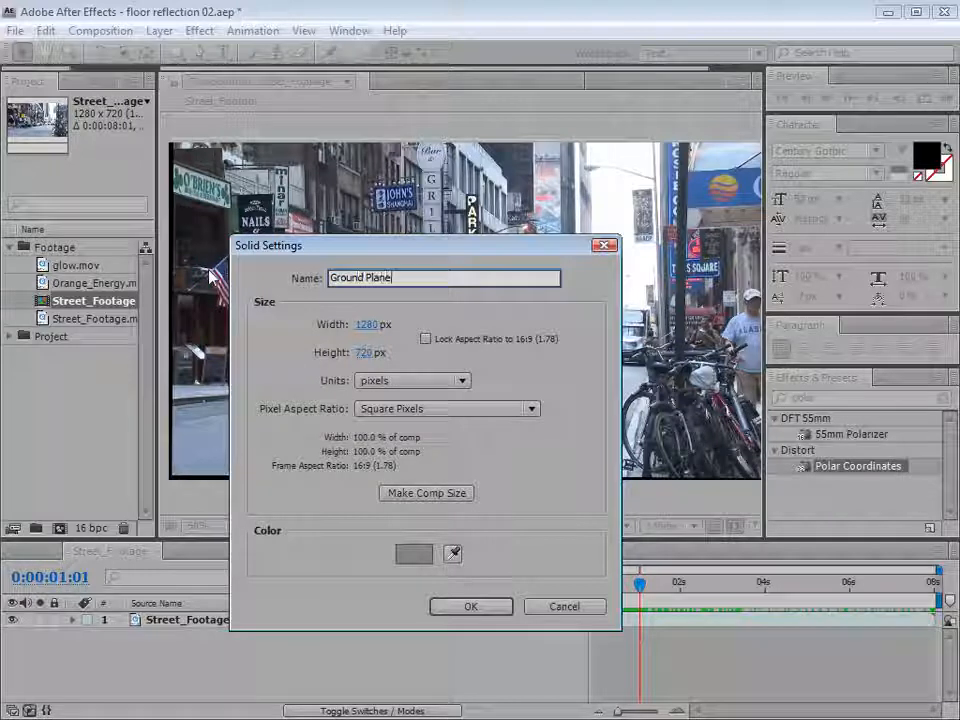
pyautogui.click(467, 607)
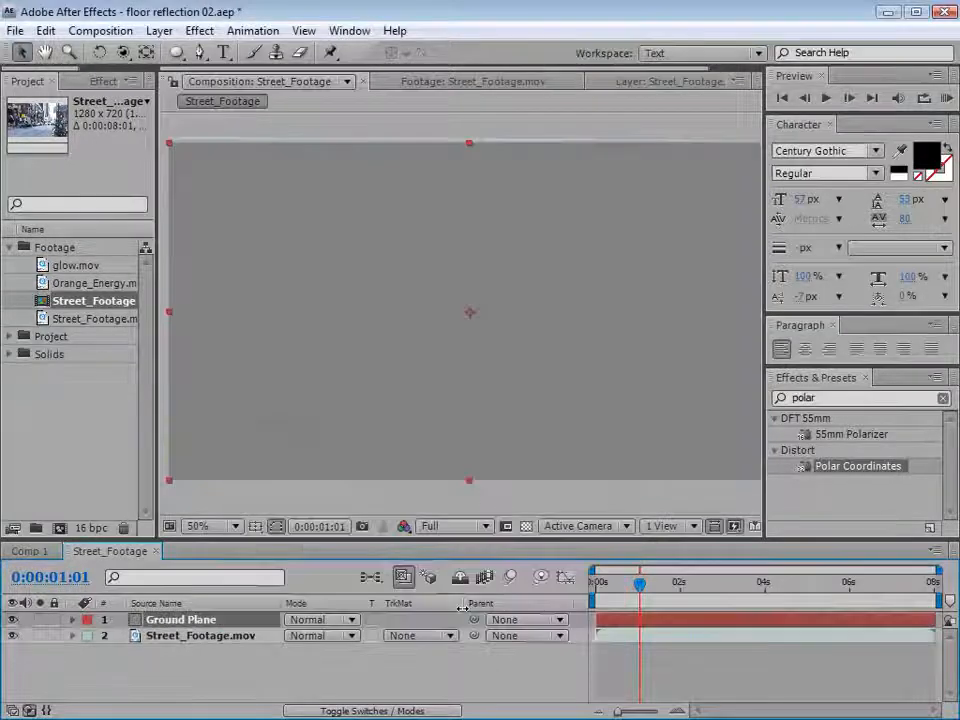
# Apply the Grid effect to the Ground Plane solid and make it a 3D layer.
pyautogui.click(199, 30)
pyautogui.moveTo(241, 336)
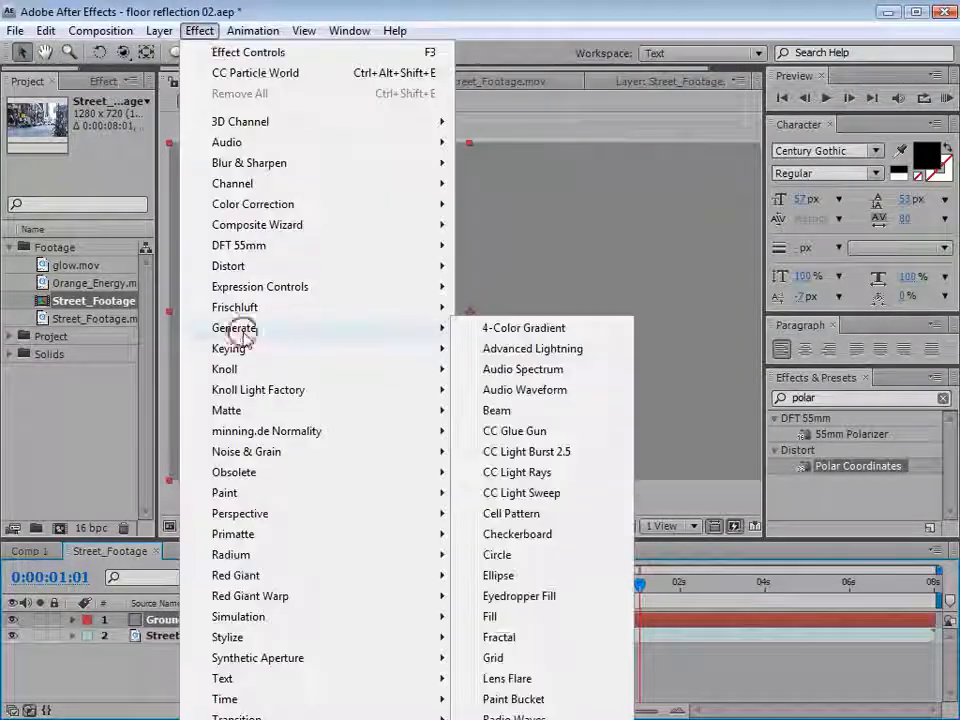
pyautogui.click(514, 658)
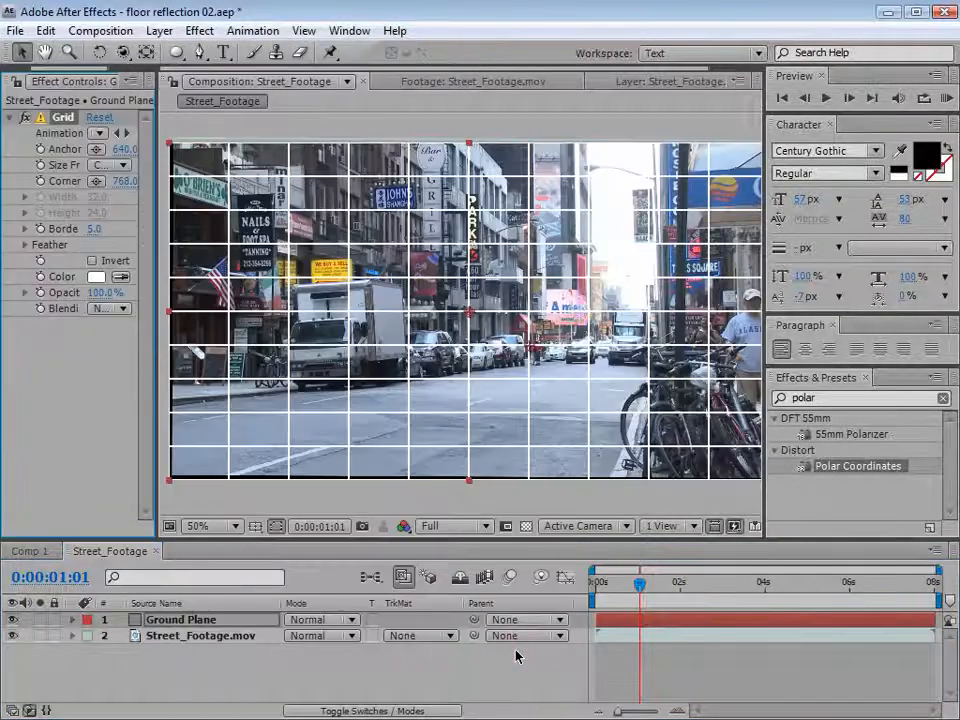
pyautogui.press('F4')
pyautogui.click(388, 620)
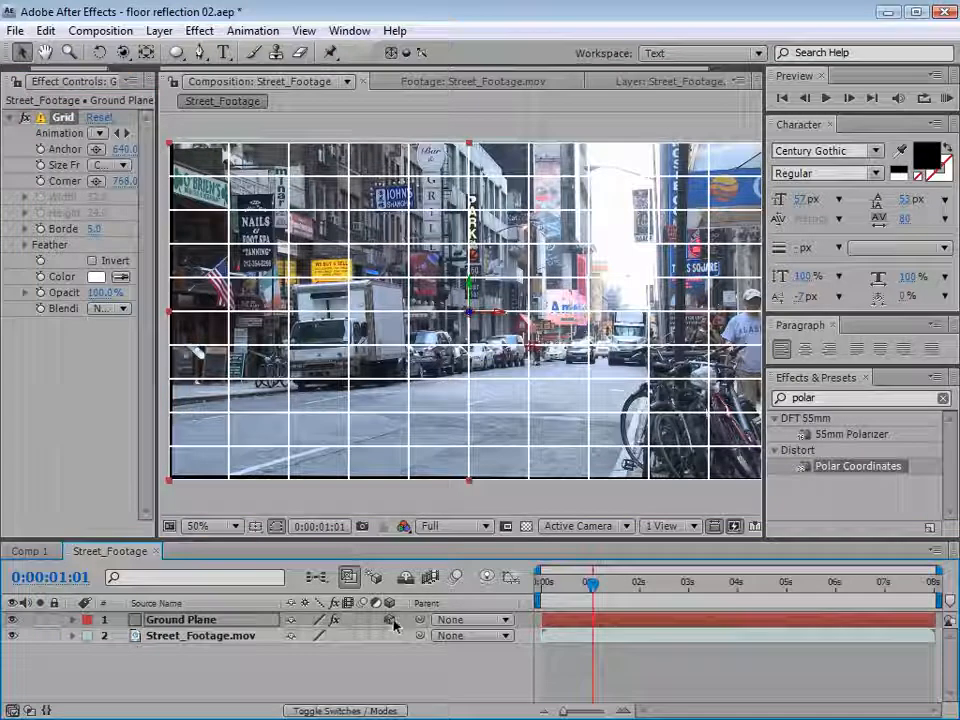
# Rotate the Ground Plane about its X axis until it lies flat, and lower it onto the street surface.
pyautogui.press('w')
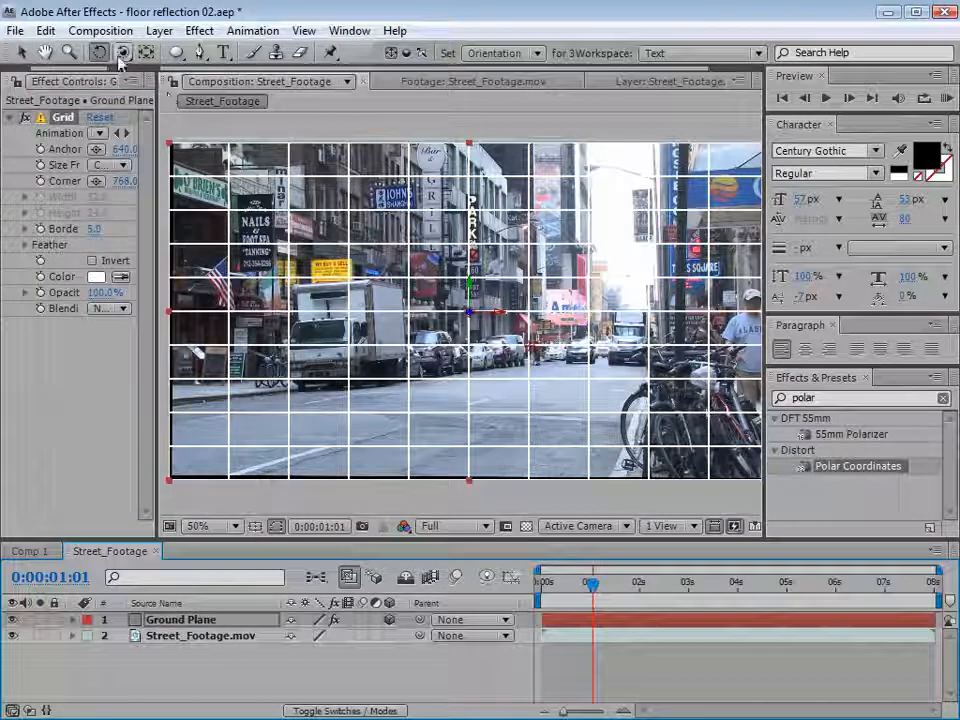
pyautogui.moveTo(495, 314); pyautogui.dragTo(487, 283)
pyautogui.press('v')
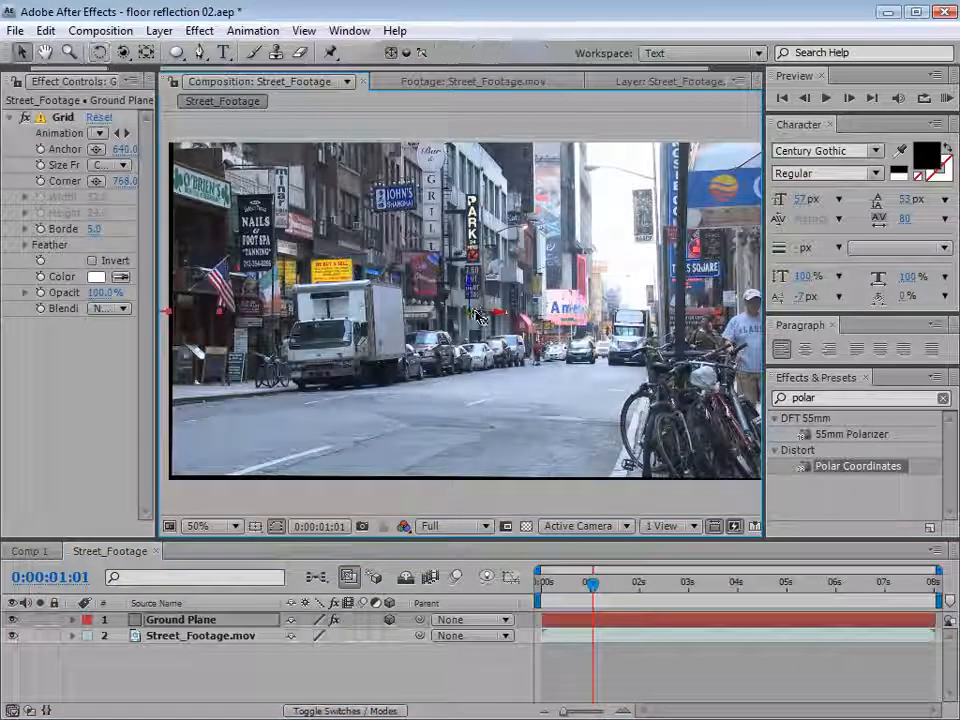
pyautogui.moveTo(474, 302); pyautogui.dragTo(466, 386)
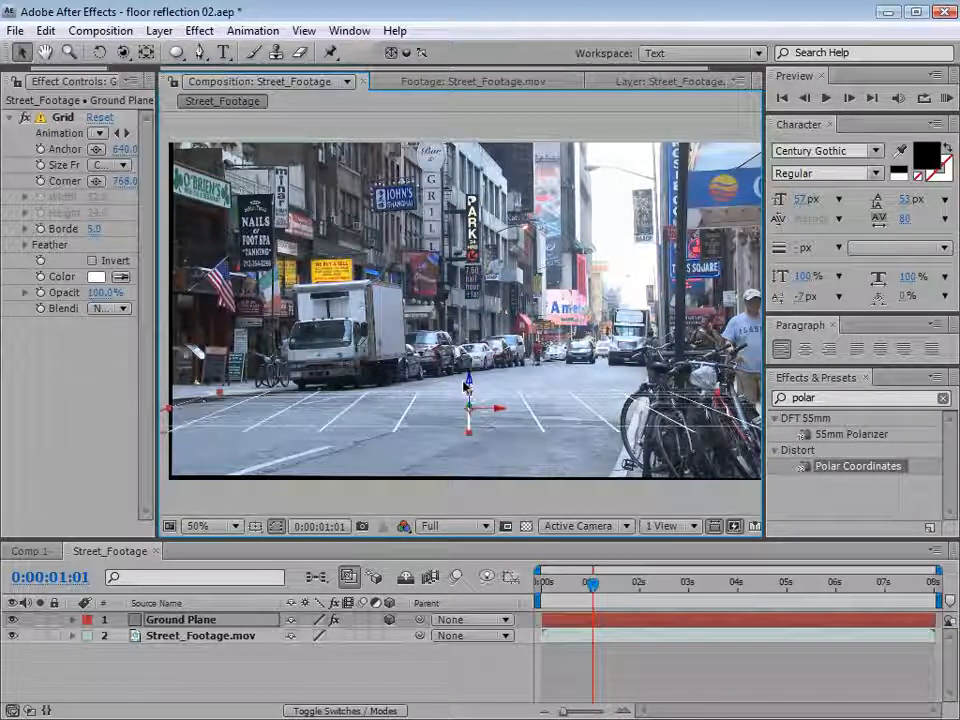
# Darken Street_Footage.mov with an Exposure effect, using exposure -1.20 and gamma 0.59.
pyautogui.click(190, 636)
pyautogui.click(199, 30)
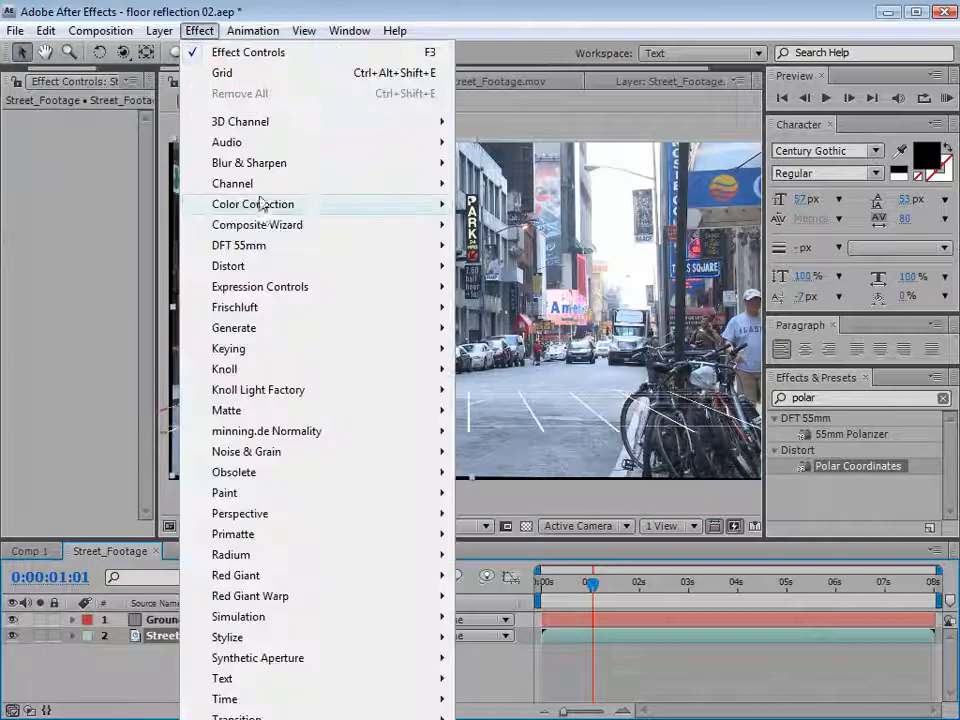
pyautogui.moveTo(279, 206)
pyautogui.click(515, 555)
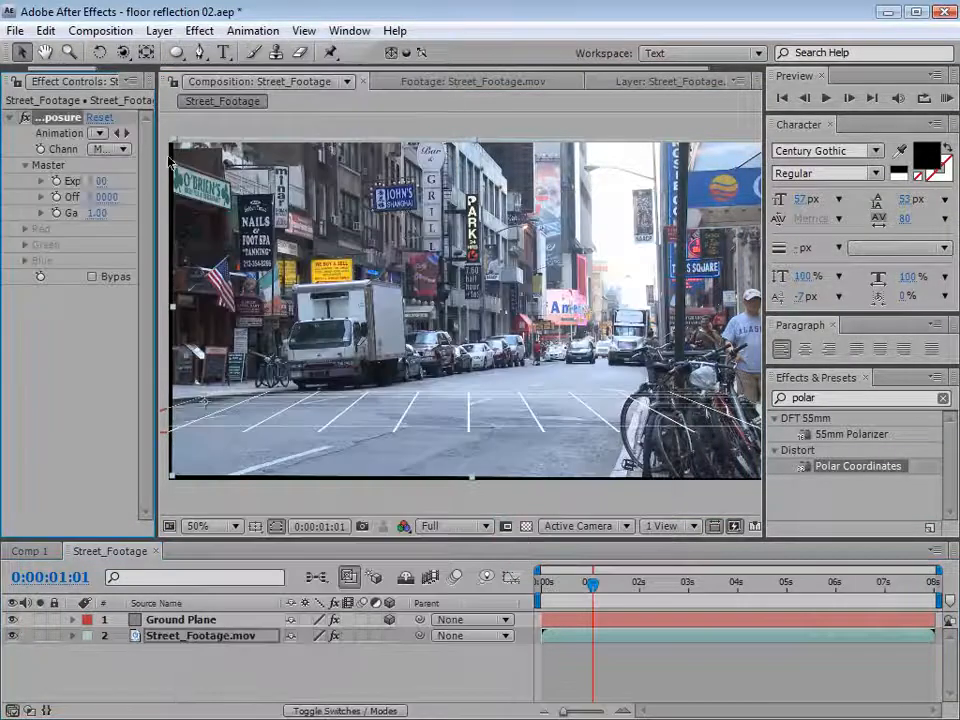
pyautogui.moveTo(96, 182); pyautogui.dragTo(66, 213)
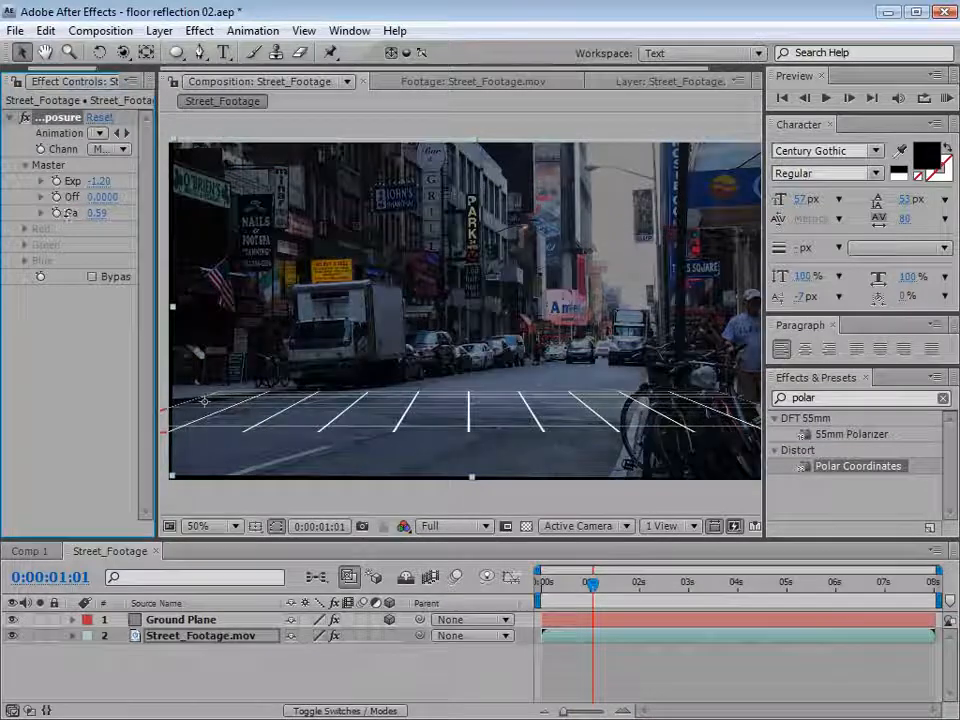
# Stretch the Ground Plane grid toward the viewer and back to the distant parked cars so it covers the road.
pyautogui.click(178, 619)
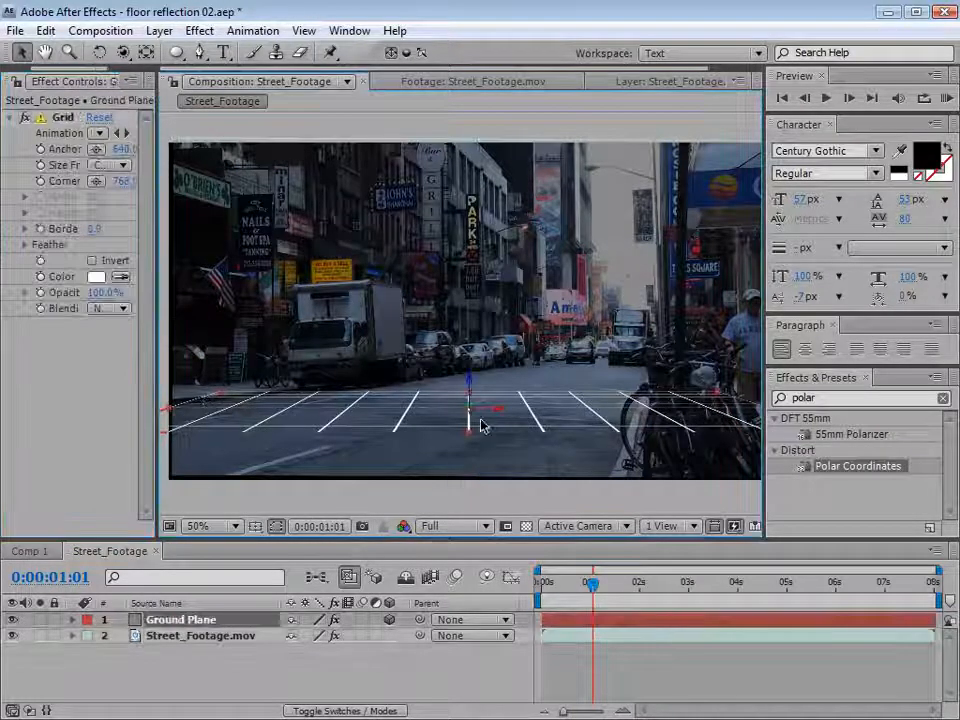
pyautogui.moveTo(469, 434); pyautogui.dragTo(477, 608)
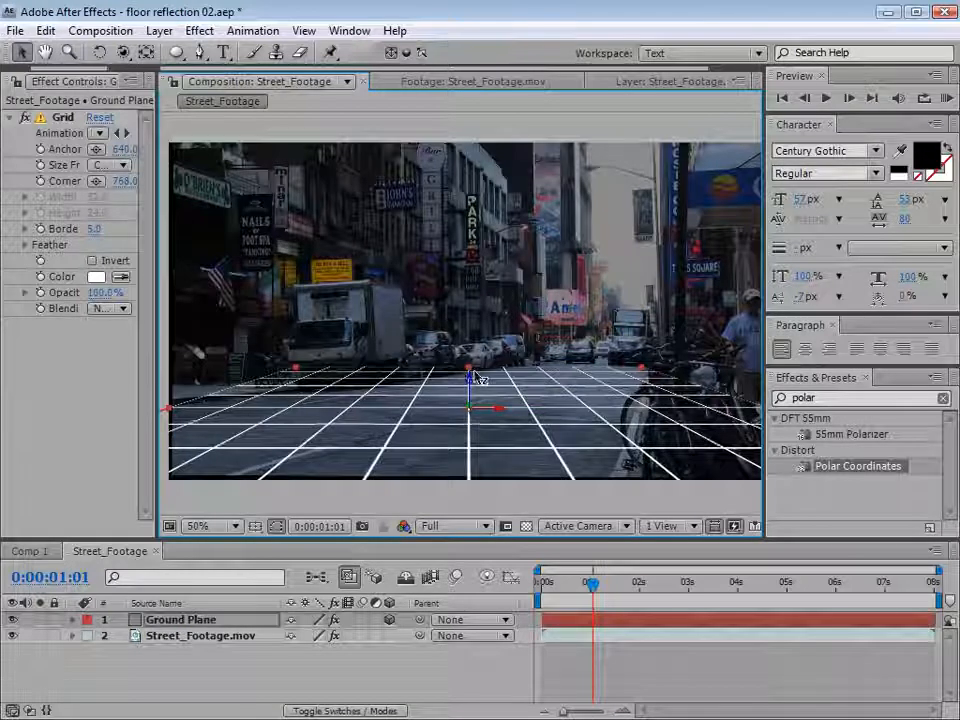
pyautogui.moveTo(469, 369); pyautogui.dragTo(463, 332)
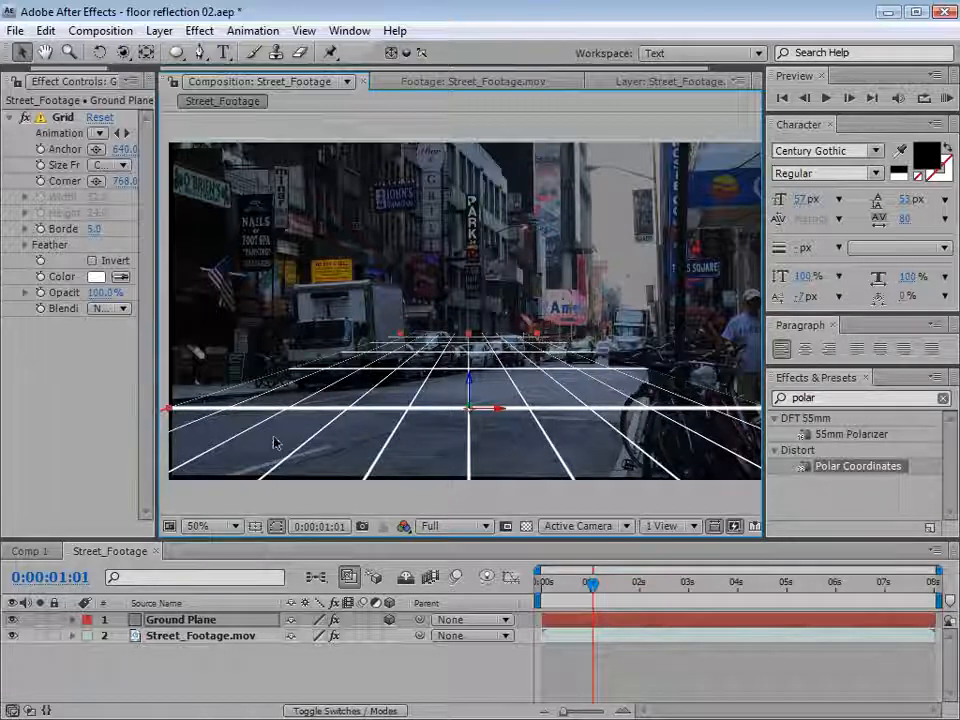
# Create a new camera with the 28mm preset.
pyautogui.click(159, 30)
pyautogui.moveTo(150, 51)
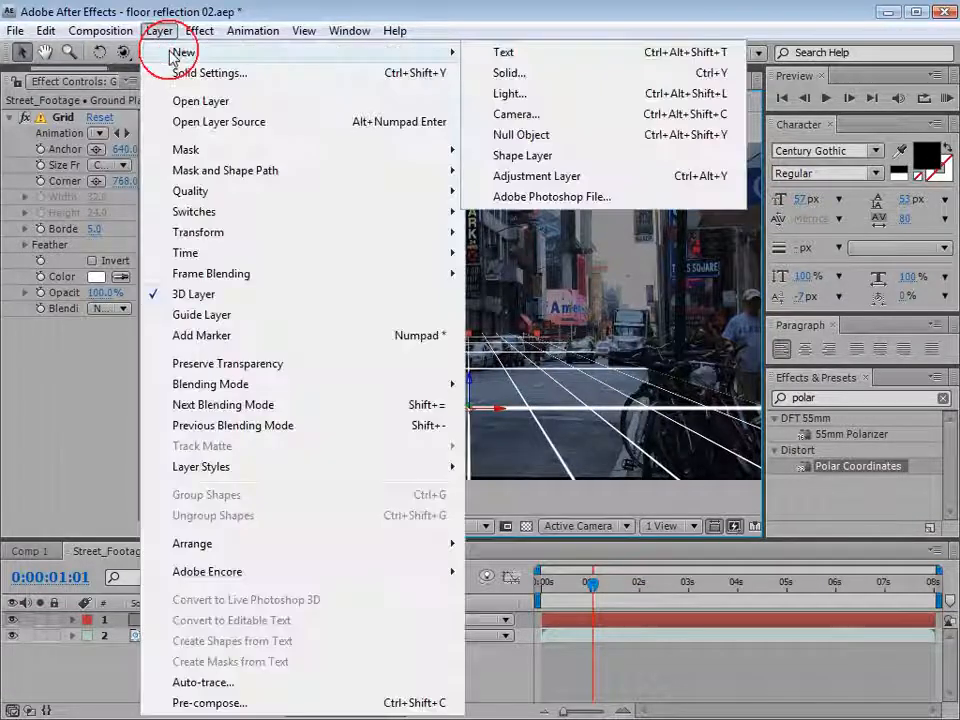
pyautogui.click(514, 113)
pyautogui.click(549, 220)
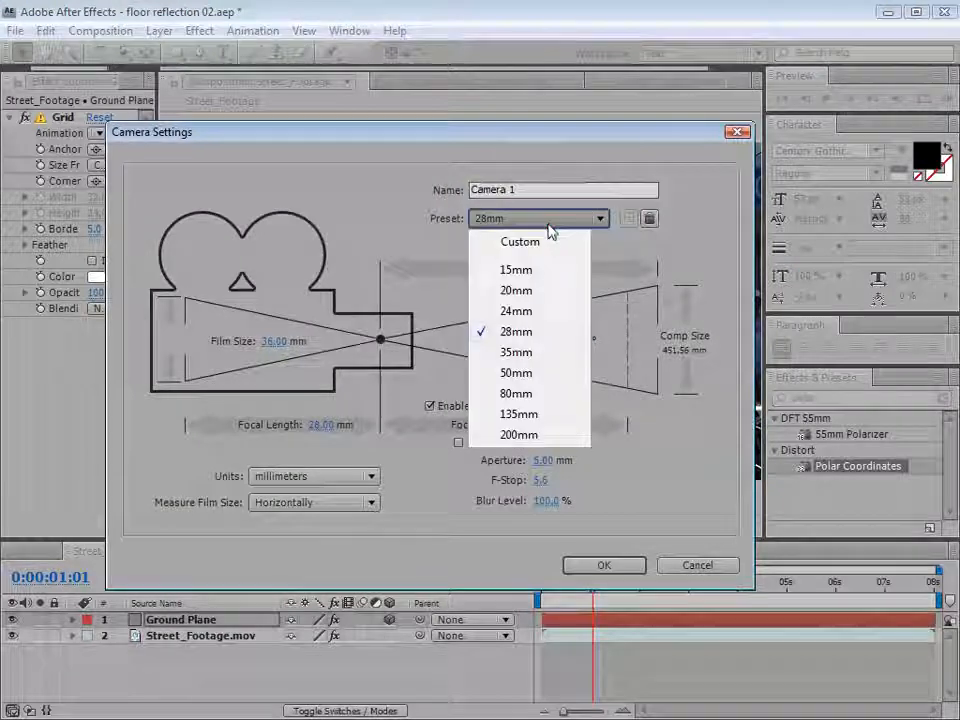
pyautogui.click(514, 334)
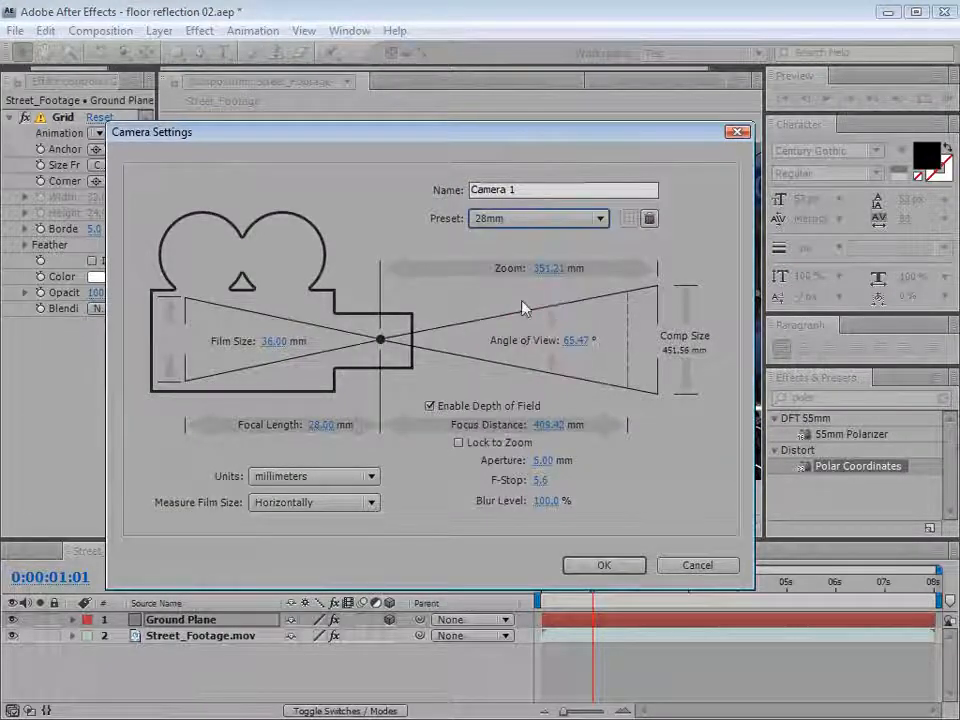
pyautogui.click(606, 566)
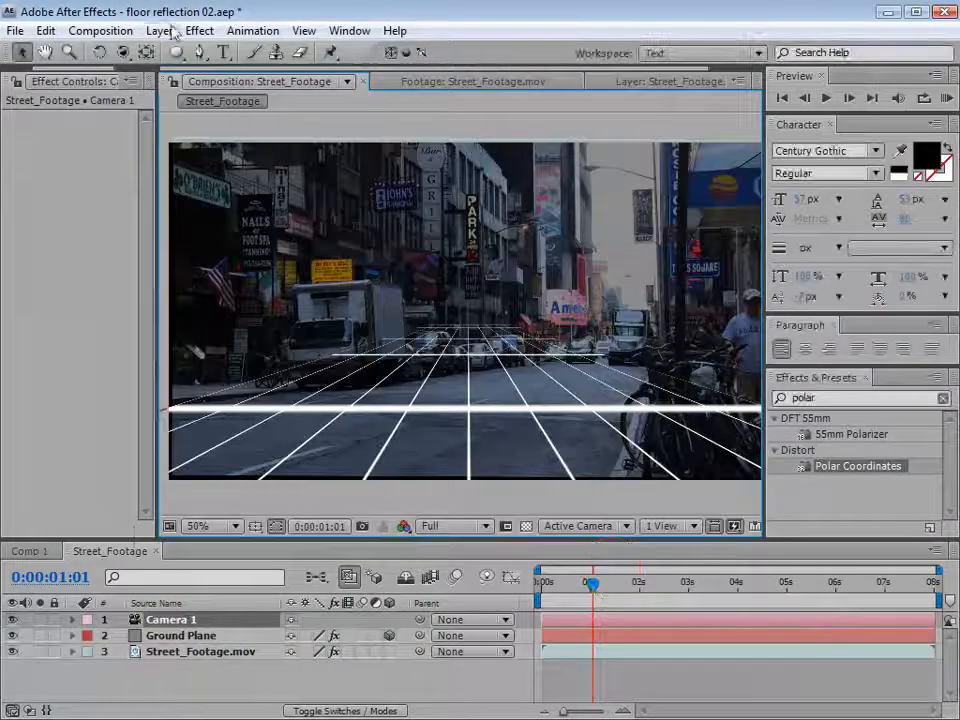
# Orbit Camera 1 to angle the grid along the street, and dolly it with Track Z.
pyautogui.click(122, 52)
pyautogui.moveTo(560, 445); pyautogui.dragTo(632, 426)
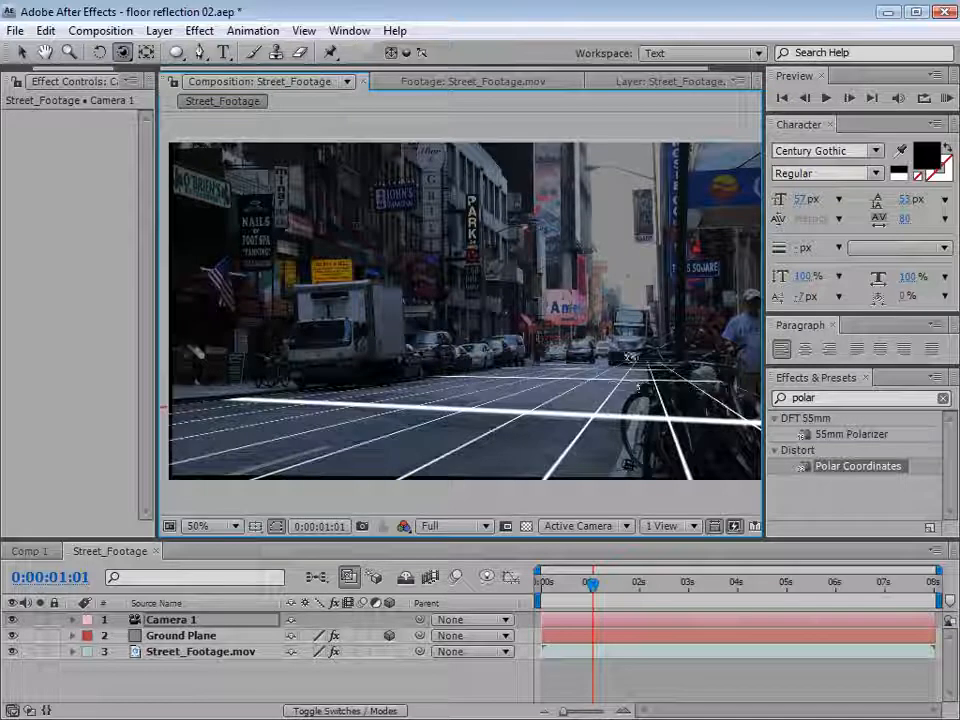
pyautogui.click(125, 55)
pyautogui.click(182, 114)
pyautogui.moveTo(486, 382); pyautogui.dragTo(496, 455)
# Reposition Camera 1 with Track XY and fine-tune its orbit until the grid edges follow the road and curb.
pyautogui.click(124, 53)
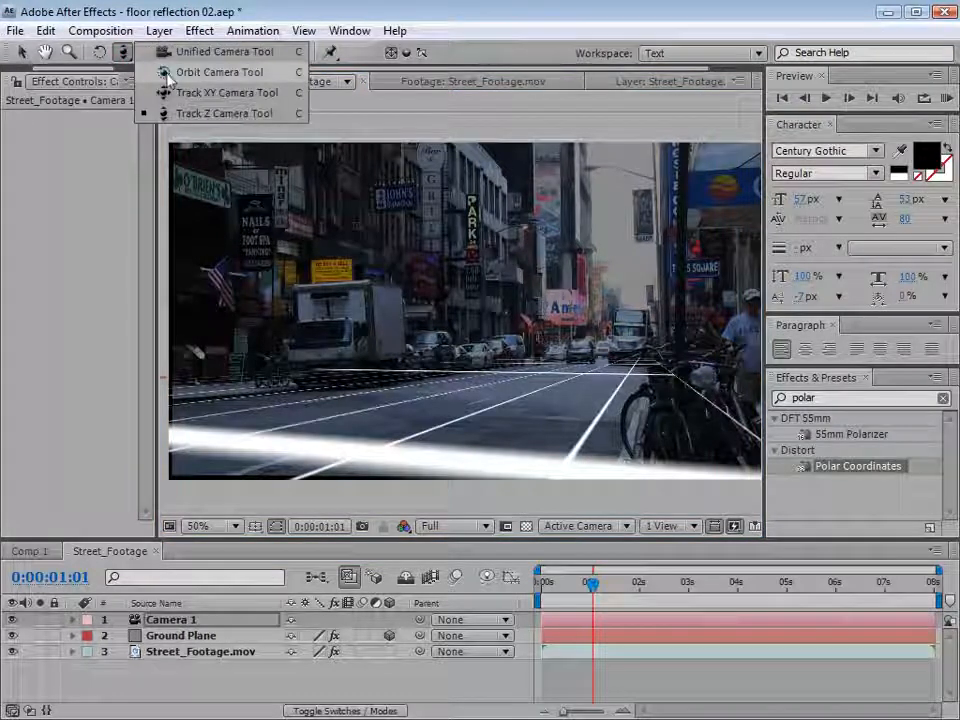
pyautogui.click(164, 95)
pyautogui.moveTo(477, 281); pyautogui.dragTo(435, 399)
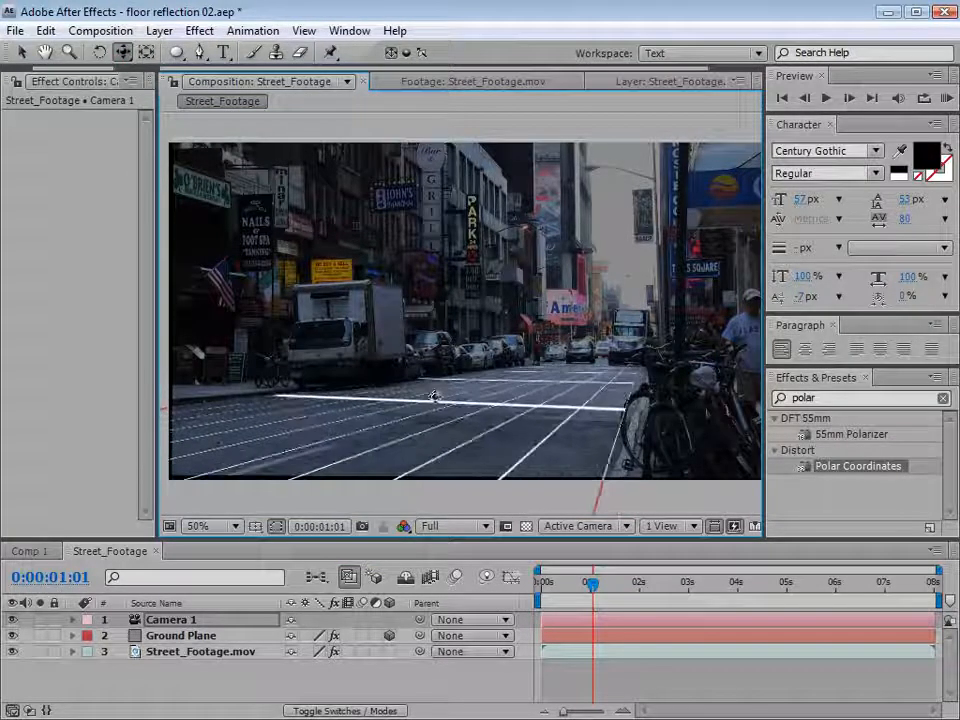
pyautogui.click(129, 58)
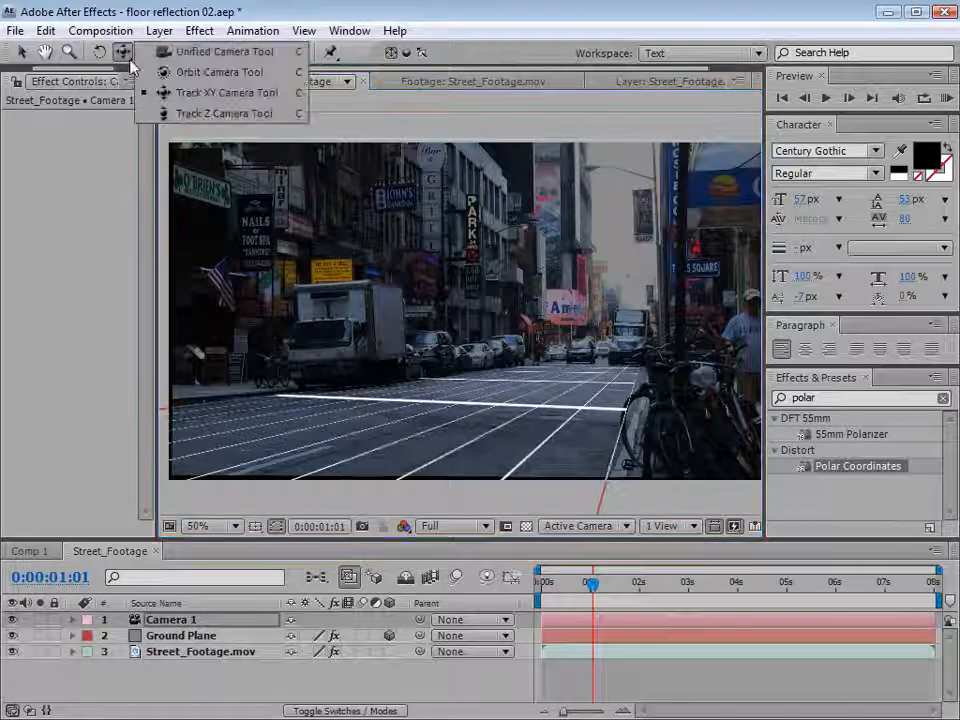
pyautogui.click(181, 75)
pyautogui.moveTo(545, 444); pyautogui.dragTo(540, 450)
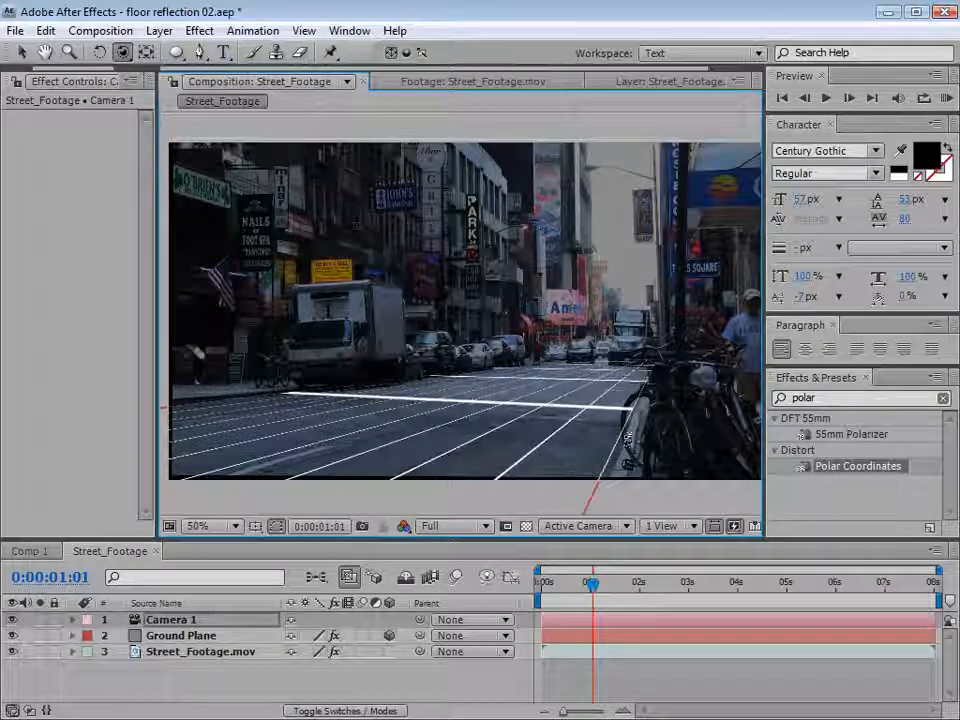
pyautogui.moveTo(482, 464); pyautogui.dragTo(484, 464)
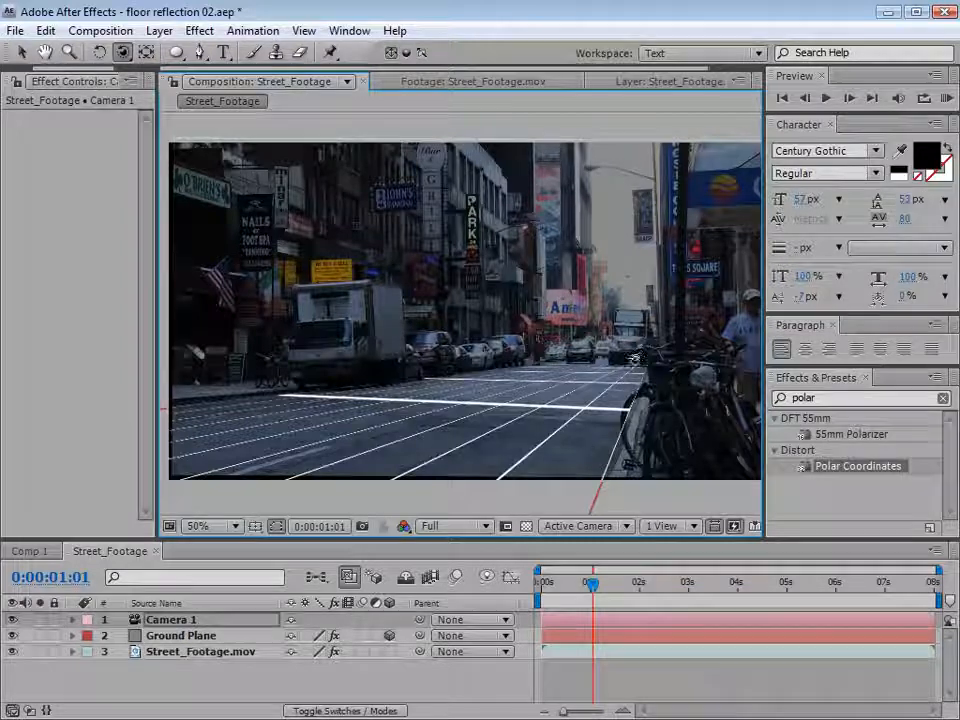
# Set the composition preview resolution to Half and save the project.
pyautogui.click(465, 526)
pyautogui.click(455, 597)
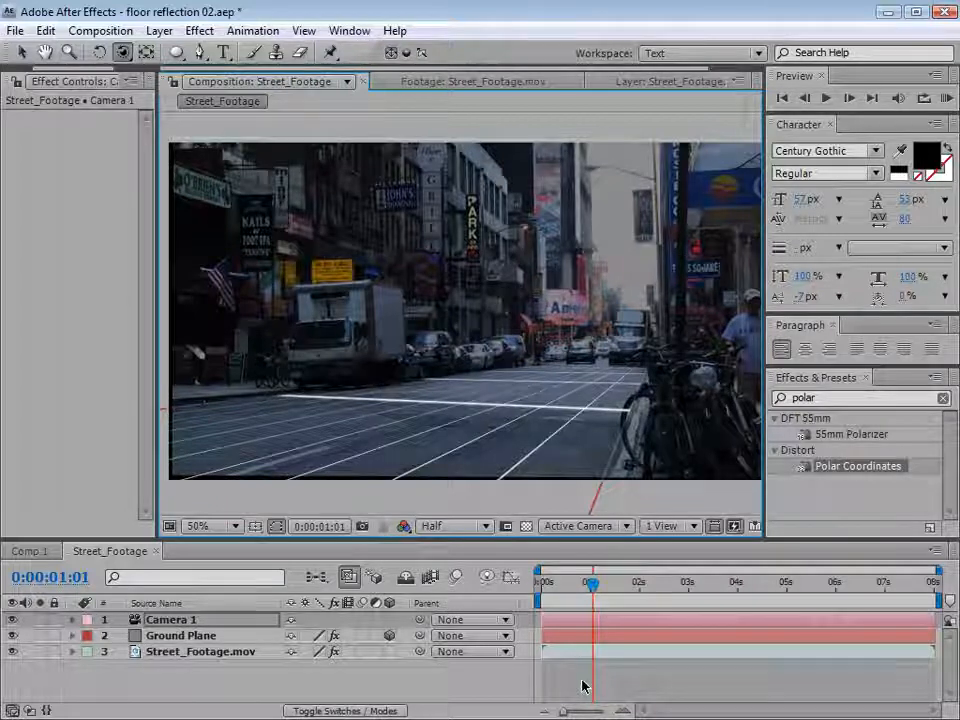
pyautogui.hotkey('ctrl', 's')
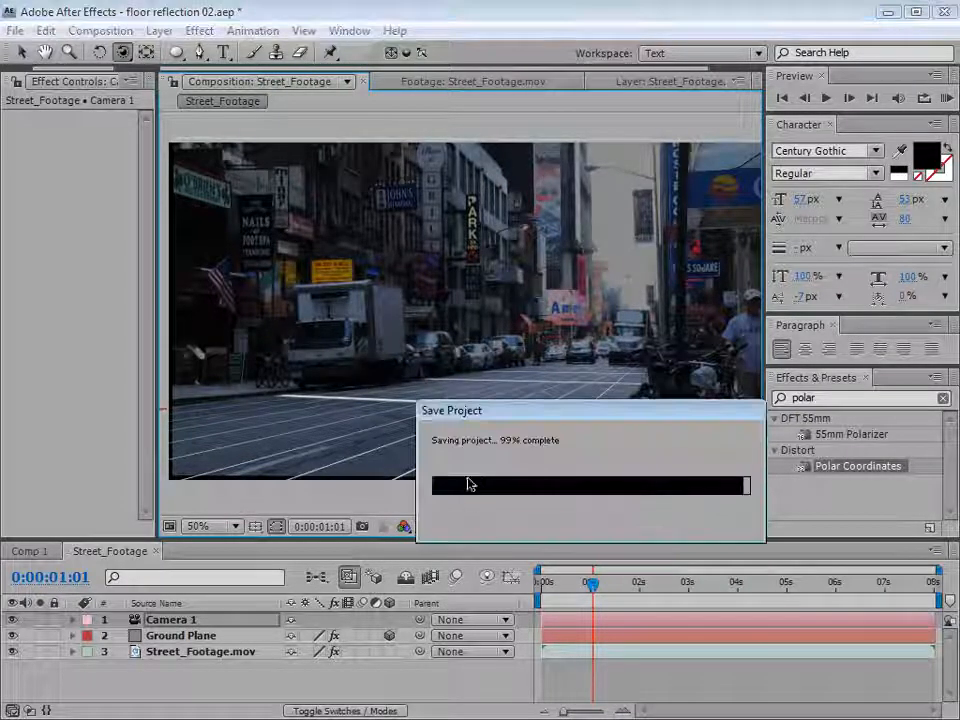
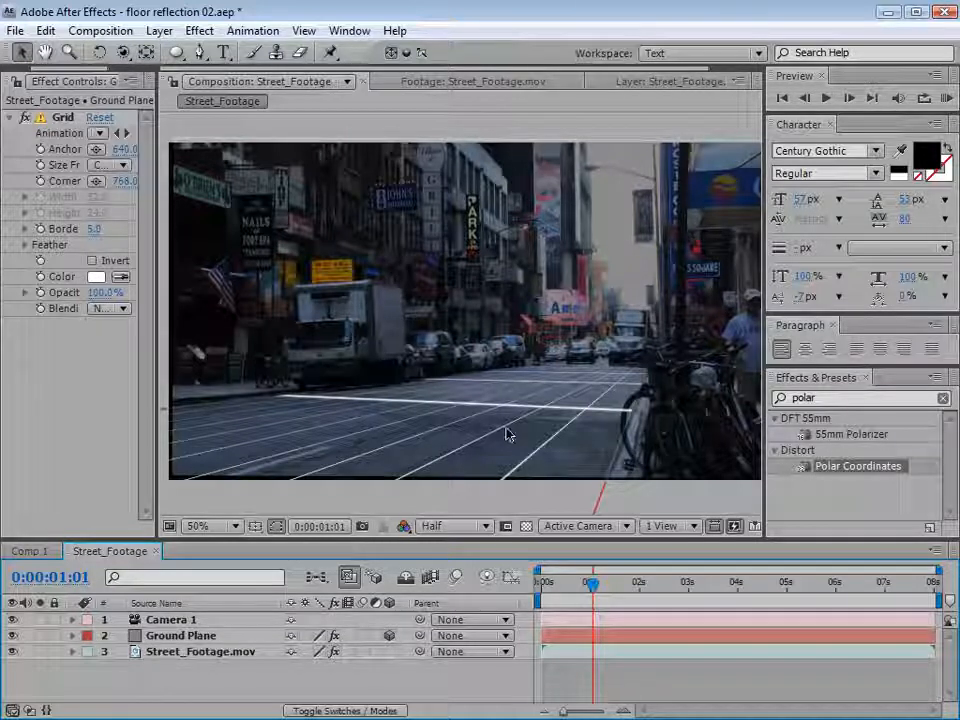
# Delete the Grid effect from the Ground Plane and deselect the layer.
pyautogui.click(178, 635)
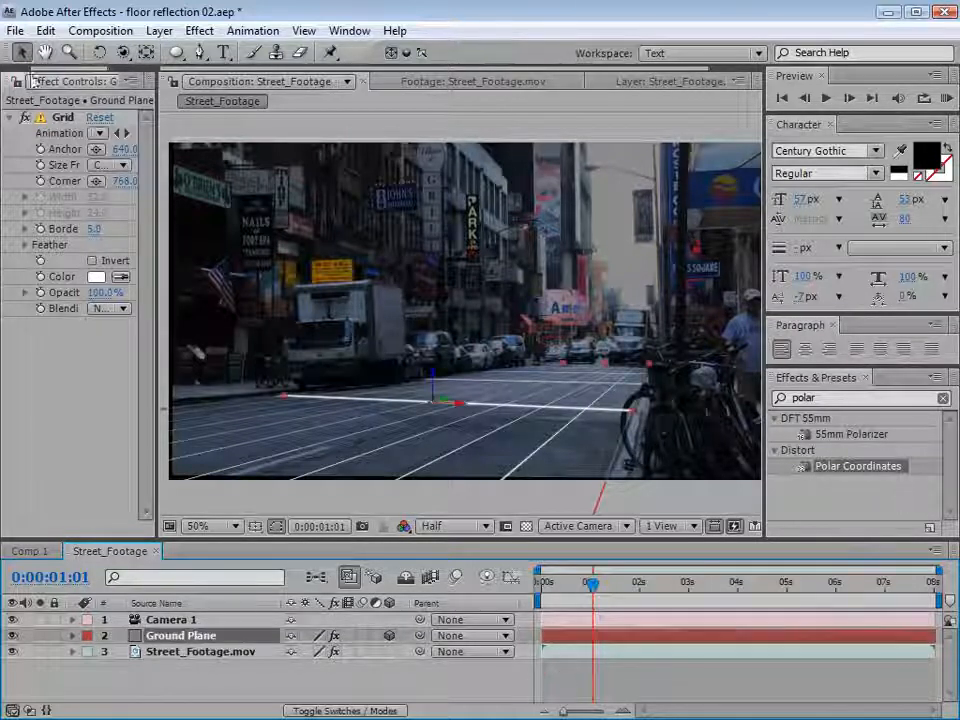
pyautogui.click(64, 117)
pyautogui.press('Delete')
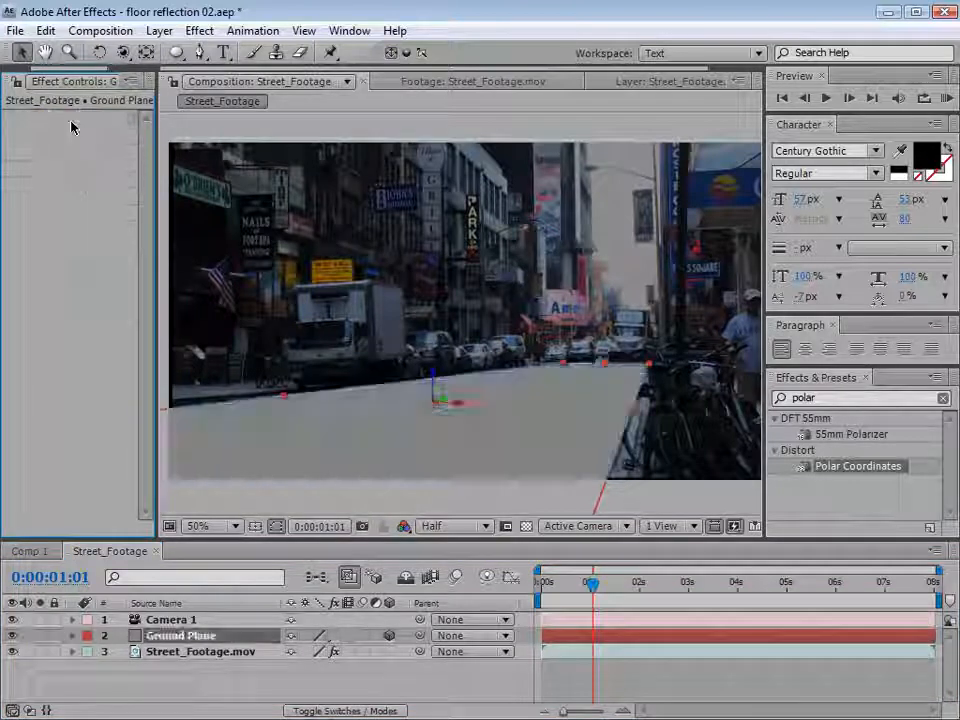
pyautogui.click(410, 664)
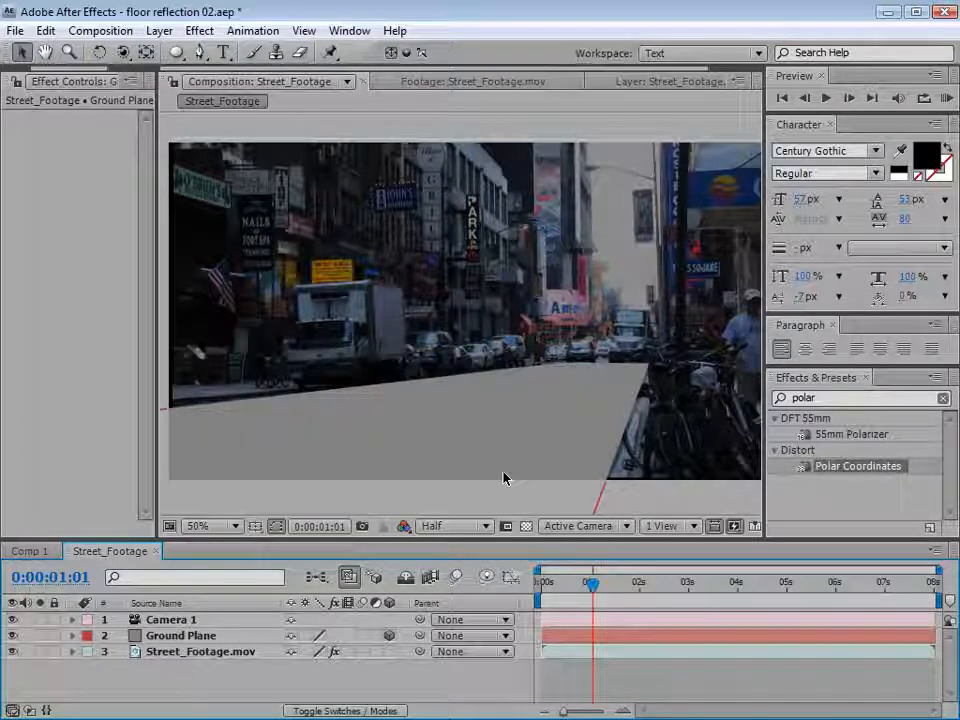
# Create a blue Point light with an intensity of 200% and shadow casting left off.
pyautogui.click(159, 30)
pyautogui.moveTo(183, 52)
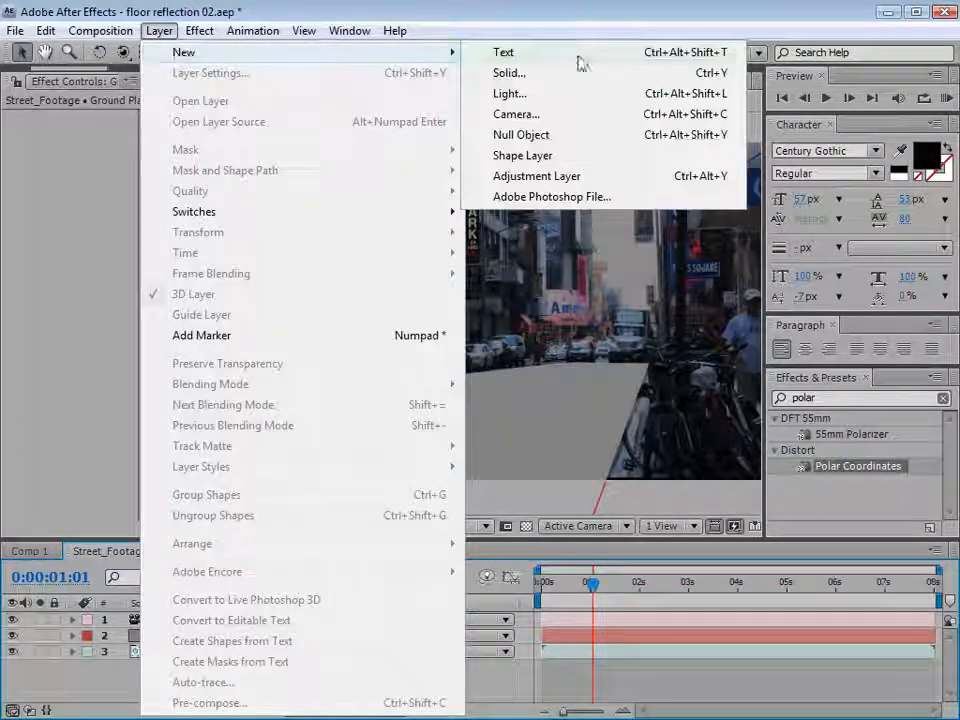
pyautogui.click(515, 93)
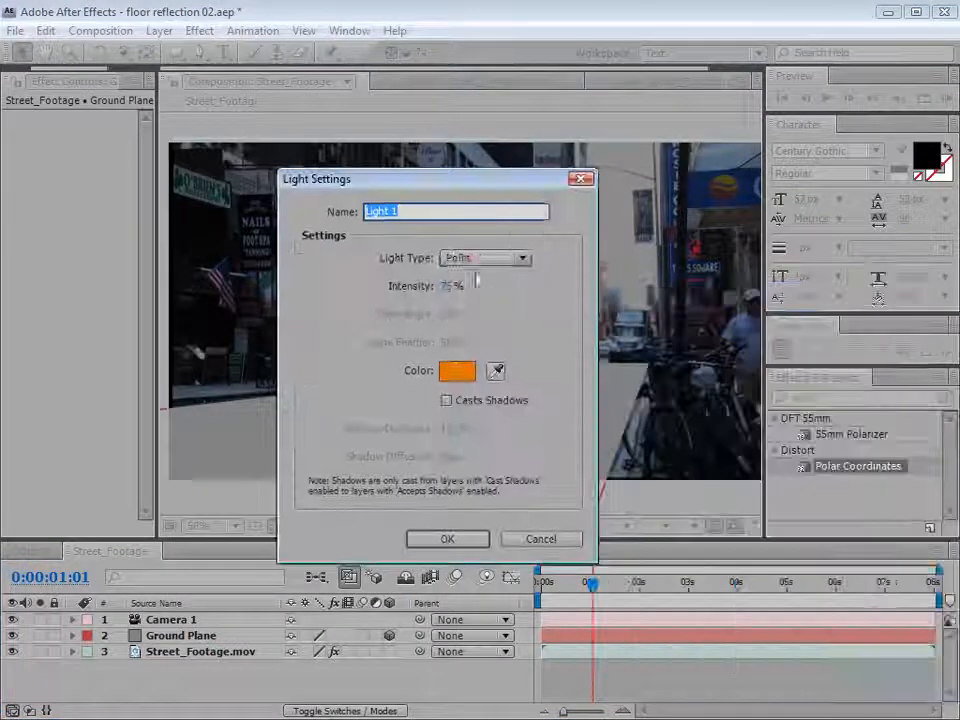
pyautogui.click(522, 258)
pyautogui.click(484, 324)
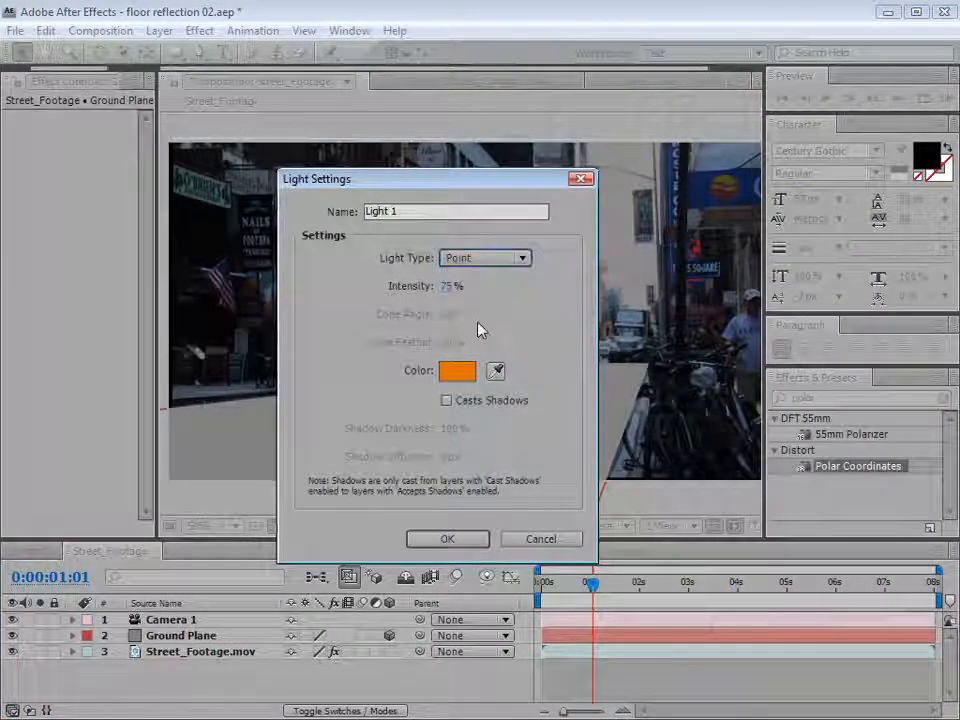
pyautogui.click(457, 371)
pyautogui.moveTo(507, 437); pyautogui.dragTo(508, 416)
pyautogui.moveTo(437, 347); pyautogui.dragTo(422, 349)
pyautogui.click(651, 318)
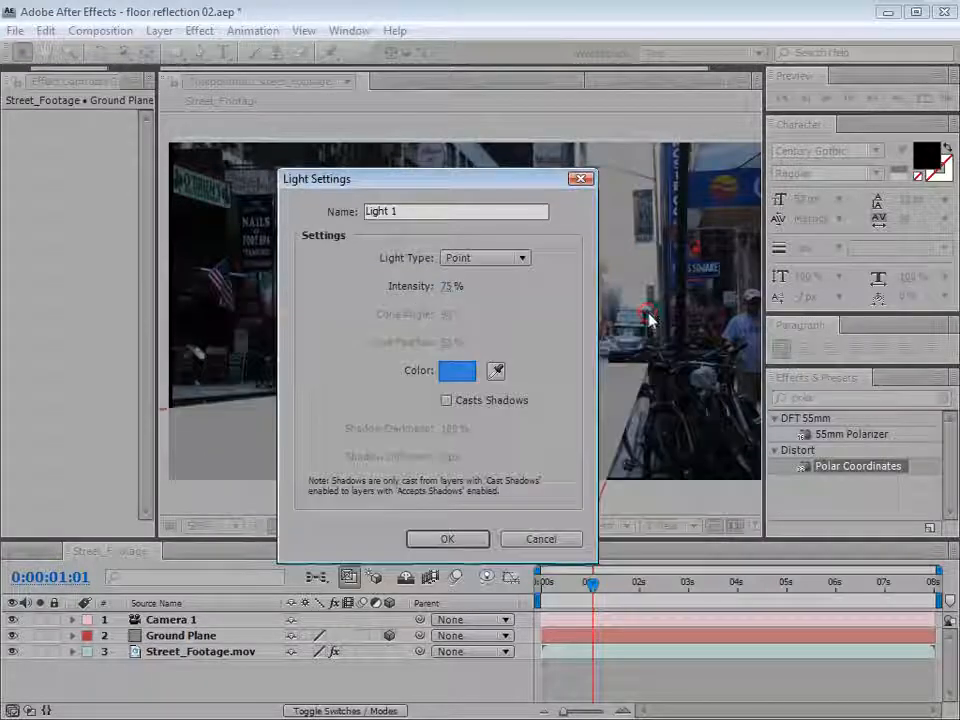
pyautogui.click(452, 286)
pyautogui.write('200')
pyautogui.click(448, 540)
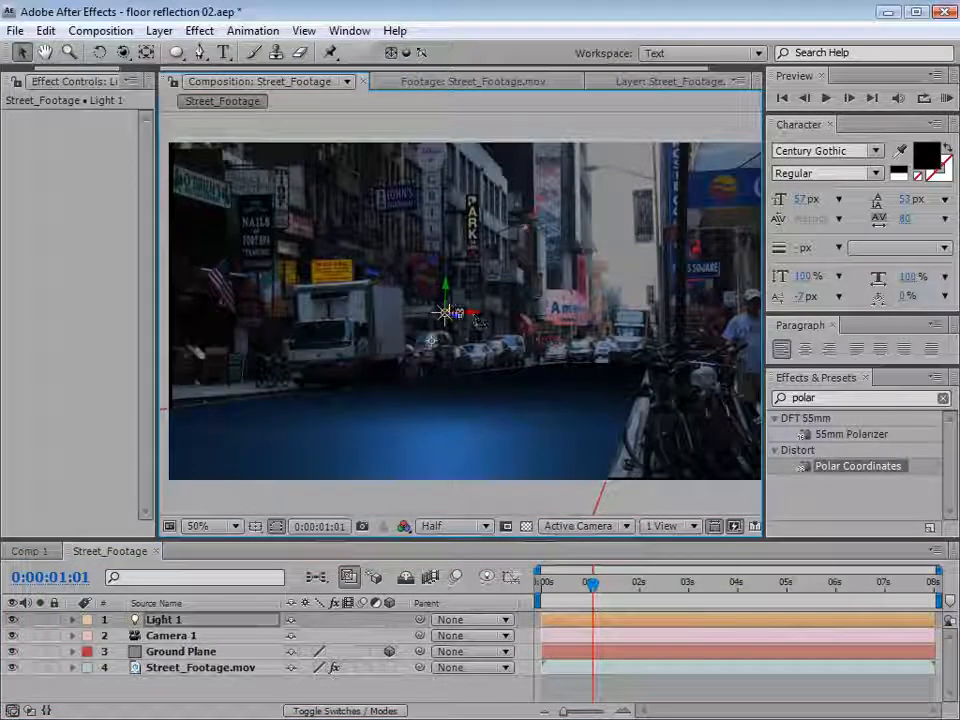
# Lower Light 1 along its Y axis to just above the road, and select the Ground Plane layer.
pyautogui.moveTo(452, 298); pyautogui.dragTo(448, 347)
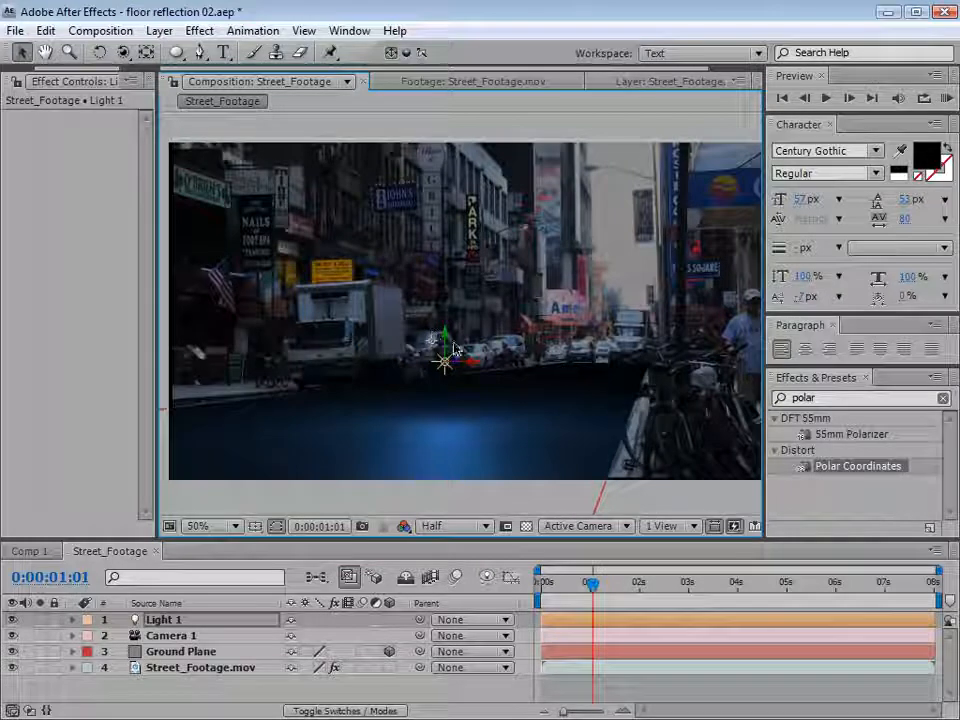
pyautogui.click(209, 656)
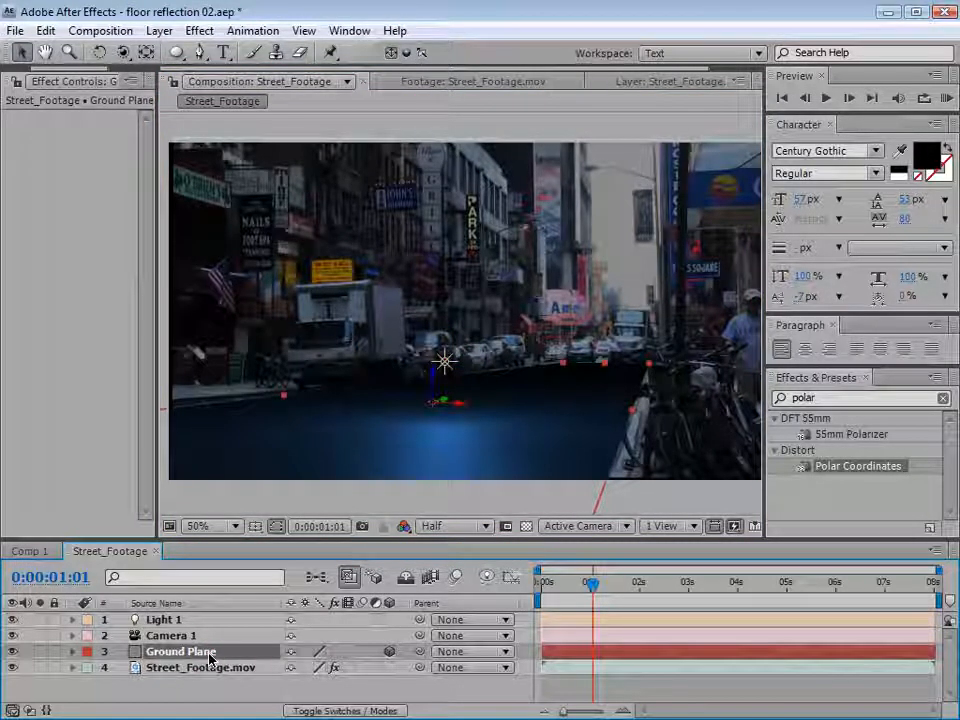
# Set the Ground Plane's blending mode to Classic Color Dodge and try Light 1 at other positions above the road.
pyautogui.press('F4')
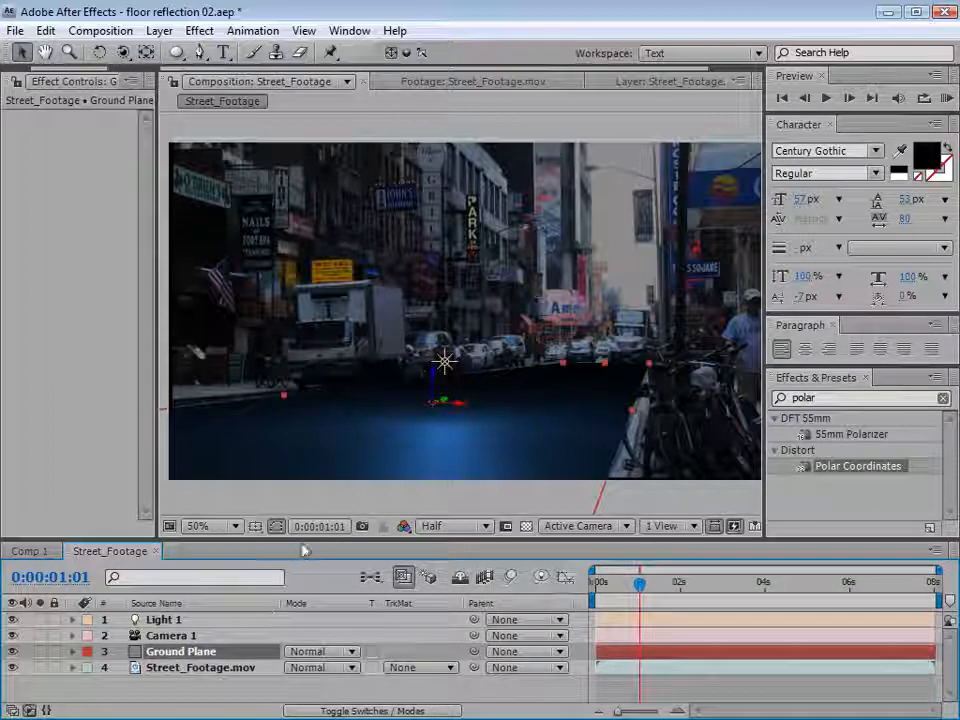
pyautogui.click(312, 653)
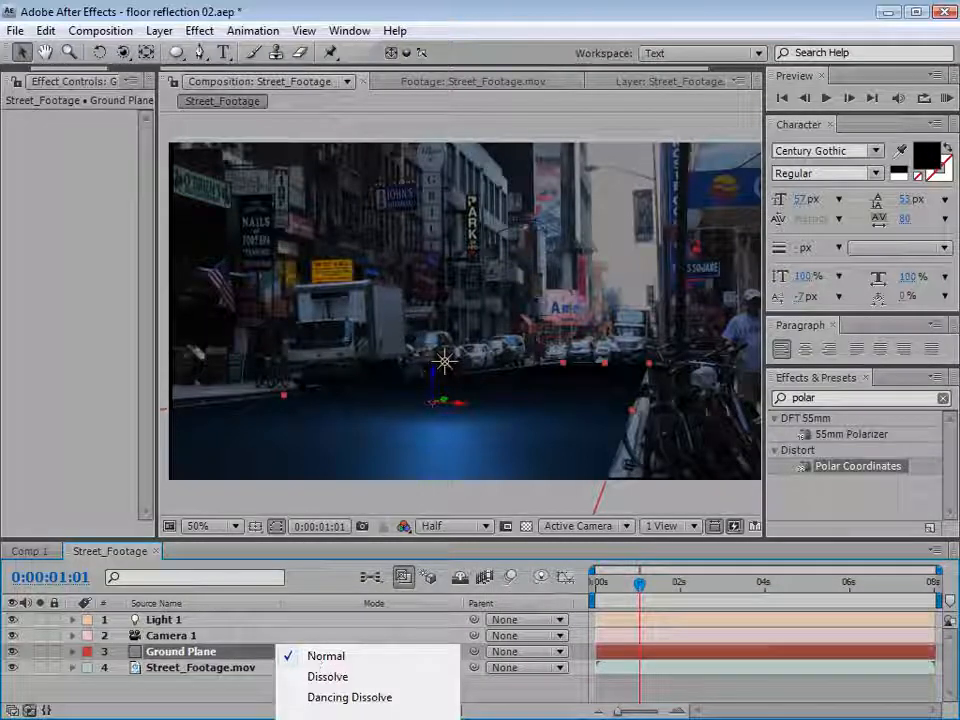
pyautogui.click(350, 718)
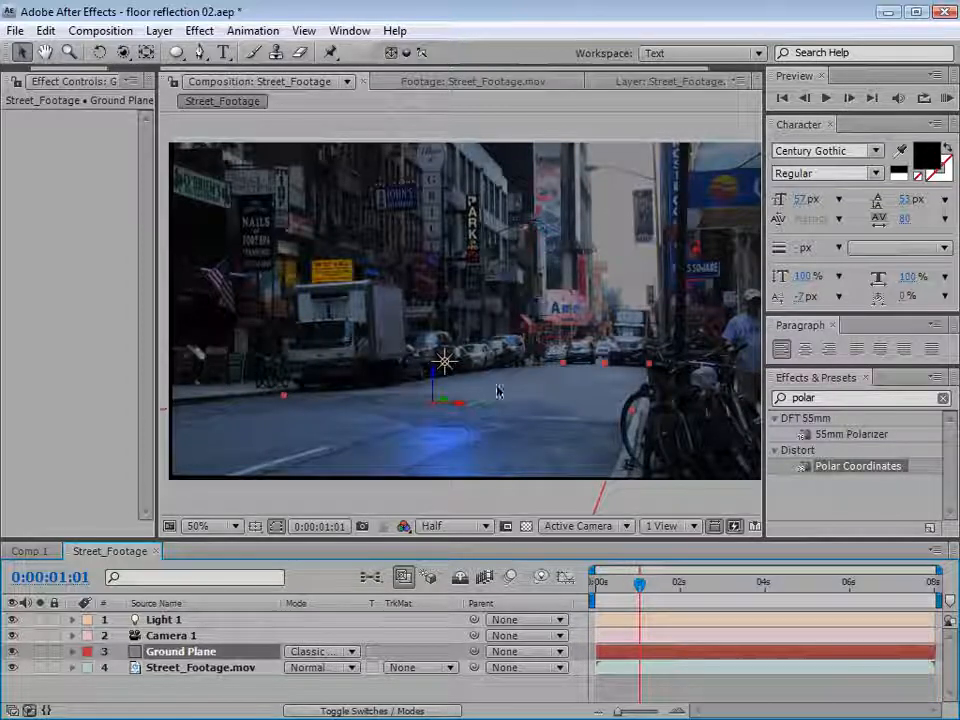
pyautogui.click(450, 370)
pyautogui.moveTo(450, 370); pyautogui.dragTo(492, 381)
# Raise Light 1's intensity to 252% and change its color to the paler blue 84A6CC.
pyautogui.click(165, 619)
pyautogui.press('t')
pyautogui.moveTo(300, 651); pyautogui.dragTo(369, 645)
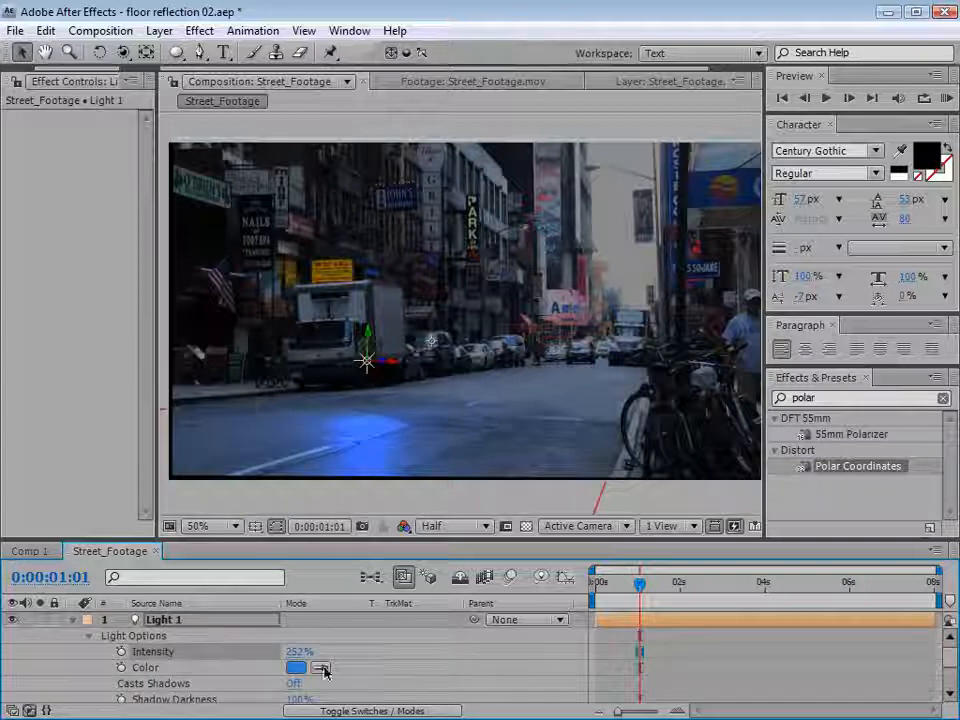
pyautogui.click(295, 667)
pyautogui.moveTo(671, 362); pyautogui.dragTo(575, 371)
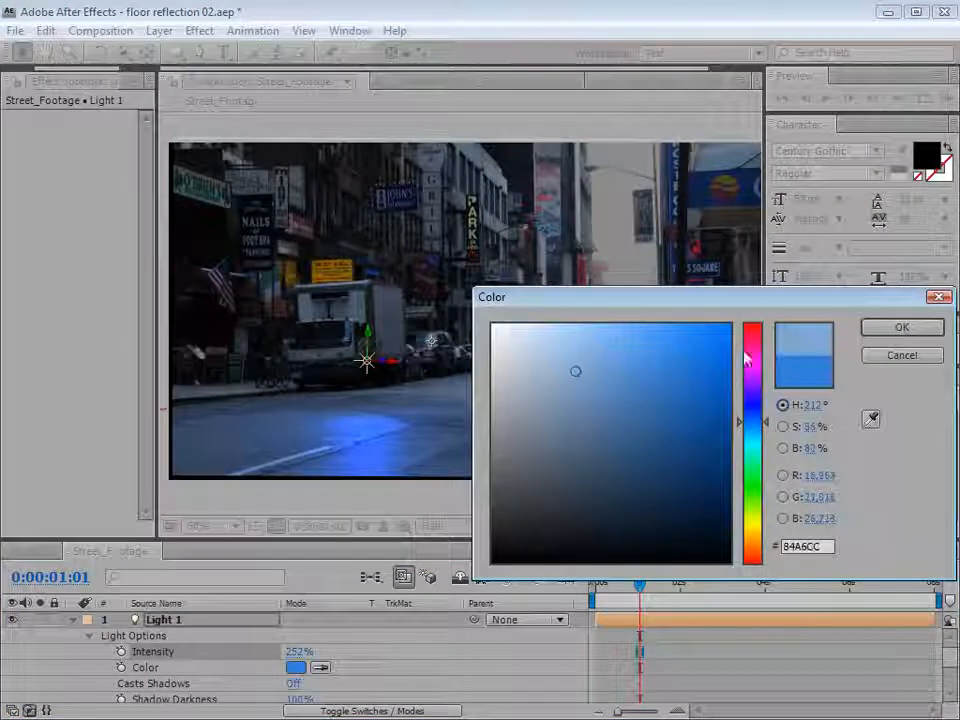
pyautogui.click(890, 328)
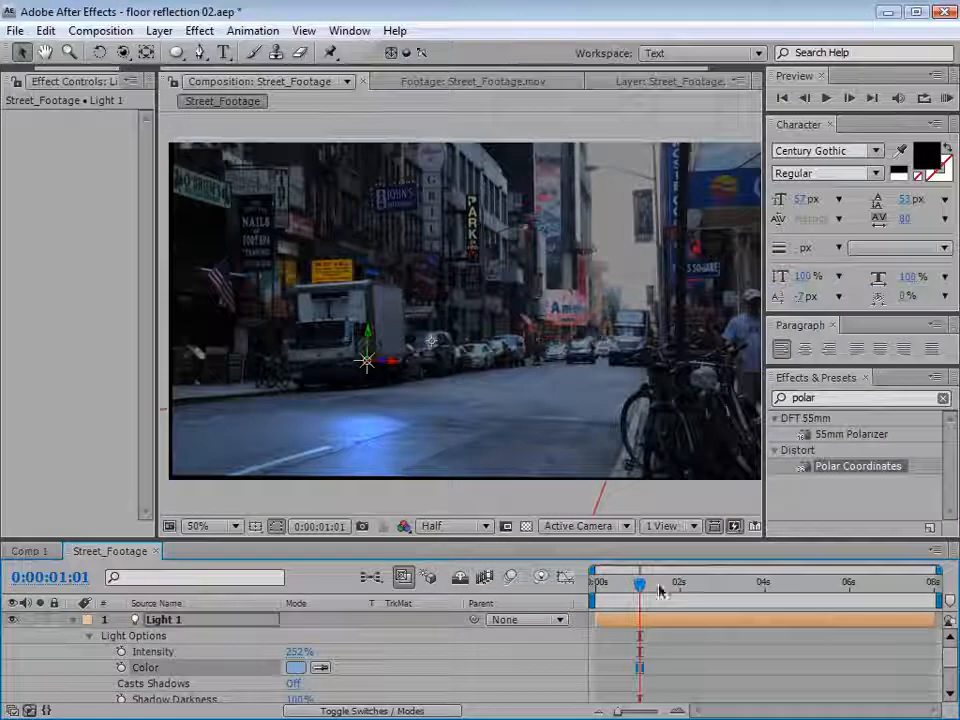
# Move Light 1 along its X axis to the middle of the road at 0:00:01:02 and collapse its properties.
pyautogui.moveTo(649, 584); pyautogui.dragTo(643, 586)
pyautogui.moveTo(392, 361); pyautogui.dragTo(504, 365)
pyautogui.click(74, 620)
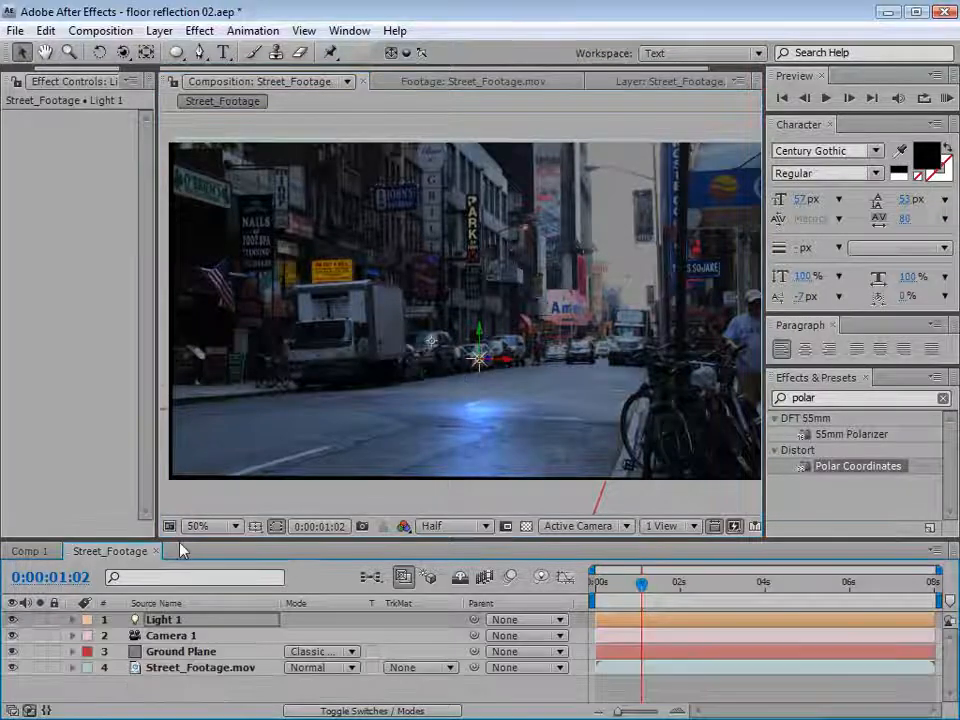
# Enlarge the timeline area, bring the road into view, and expand the Ground Plane's Material Options.
pyautogui.moveTo(182, 541); pyautogui.dragTo(188, 452)
pyautogui.click(190, 561)
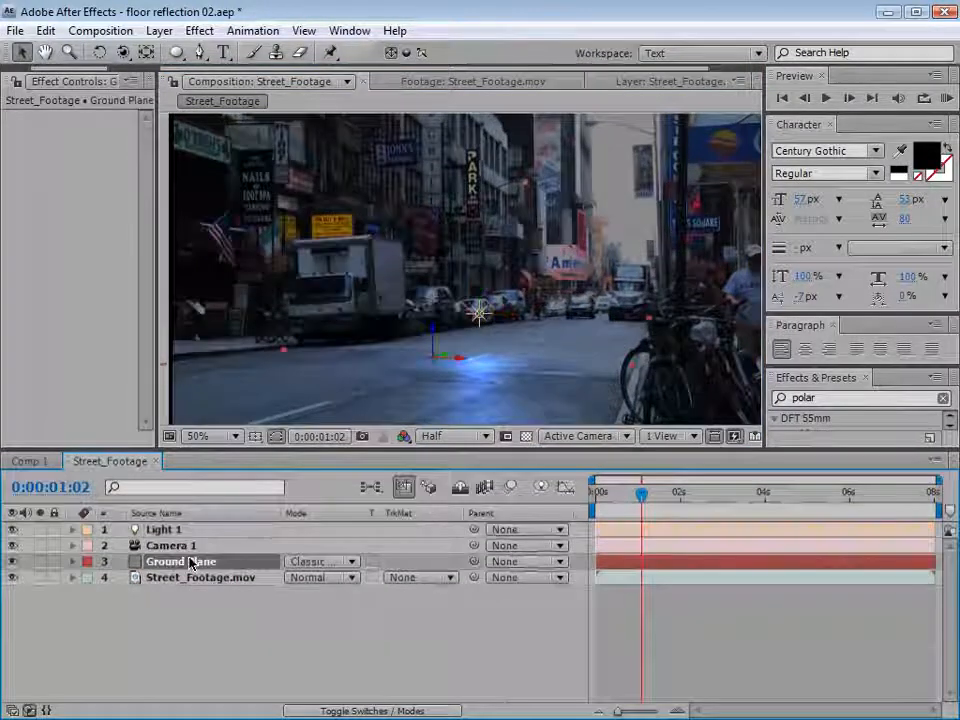
pyautogui.press('space')
pyautogui.moveTo(480, 384); pyautogui.dragTo(485, 355)
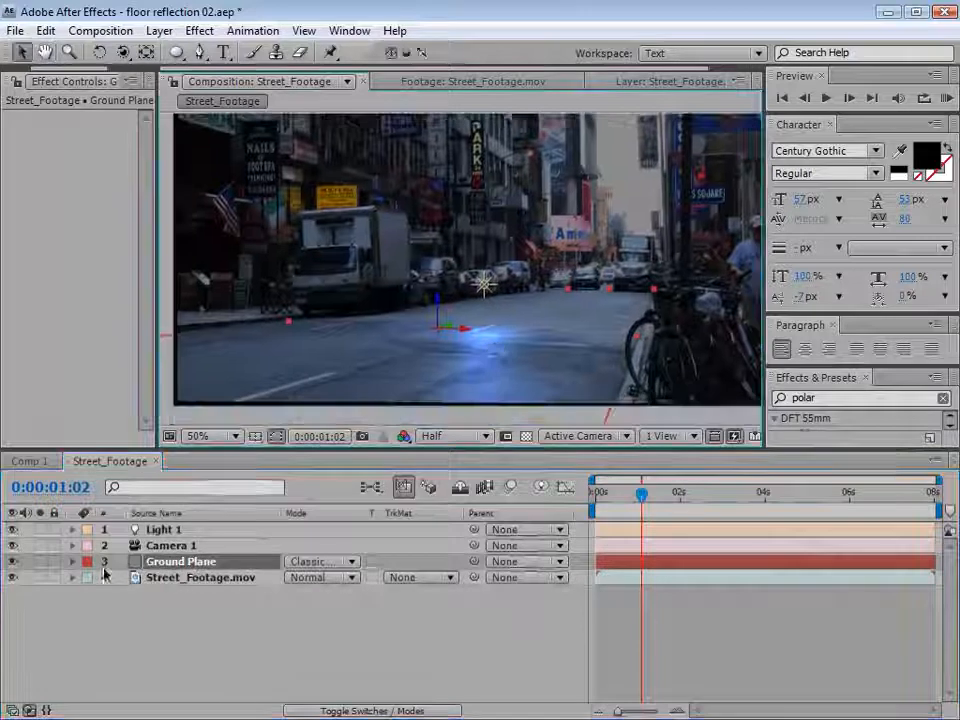
pyautogui.click(71, 563)
pyautogui.click(89, 594)
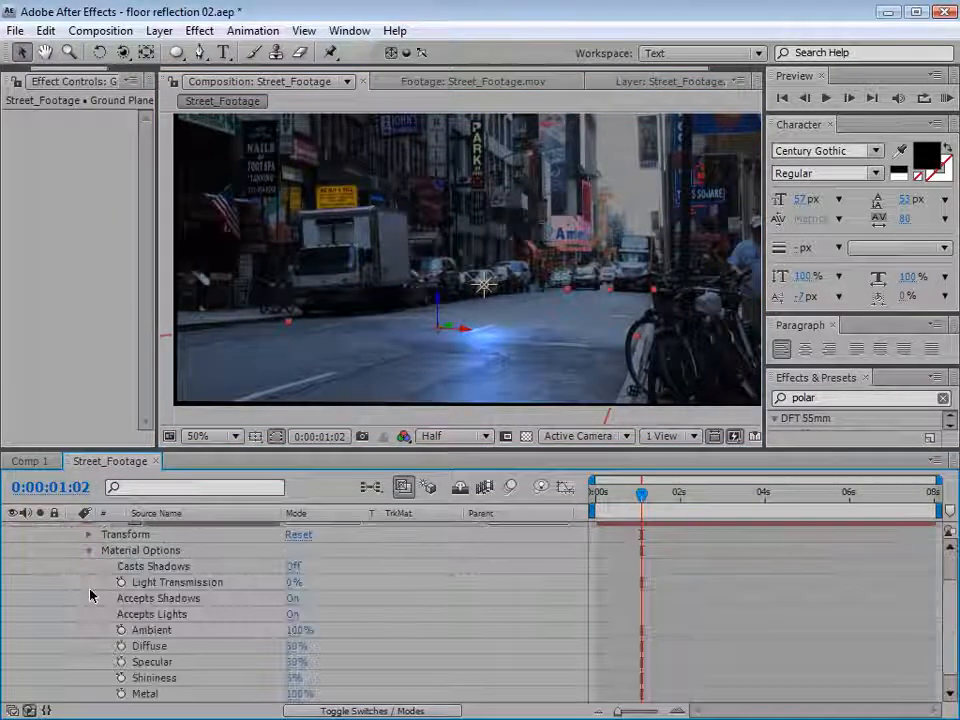
# Try 100% Diffuse and 0% Specular on the Ground Plane, shifting Light 1 slightly to test the falloff.
pyautogui.moveTo(294, 646); pyautogui.dragTo(358, 635)
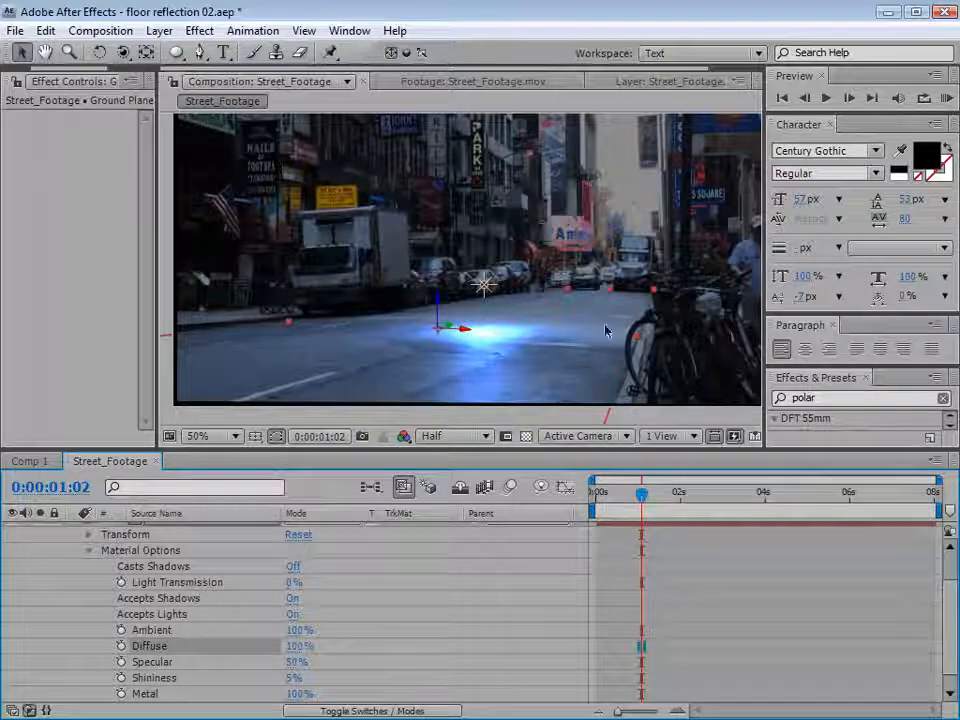
pyautogui.moveTo(293, 663); pyautogui.dragTo(210, 650)
pyautogui.click(661, 546)
pyautogui.scroll(2, 662, 549)
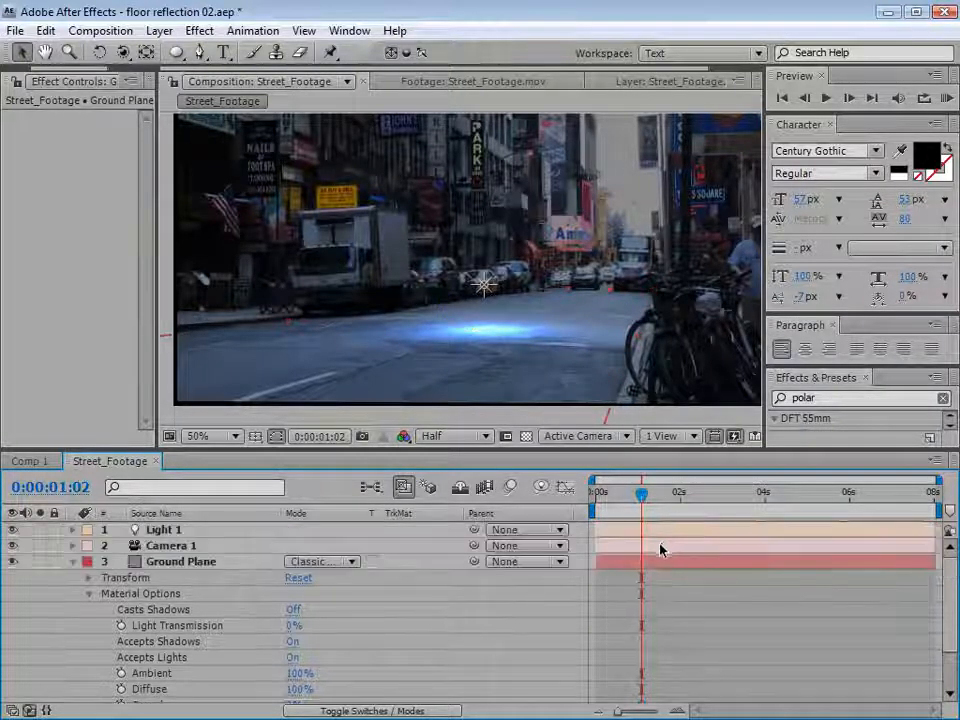
pyautogui.click(485, 285)
pyautogui.moveTo(474, 293)
pyautogui.mouseDown()
pyautogui.moveTo(223, 371)
pyautogui.moveTo(520, 279)
pyautogui.moveTo(450, 292)
pyautogui.moveTo(456, 208)
pyautogui.moveTo(440, 105)
pyautogui.moveTo(470, 290)
pyautogui.moveTo(462, 283)
pyautogui.mouseUp()
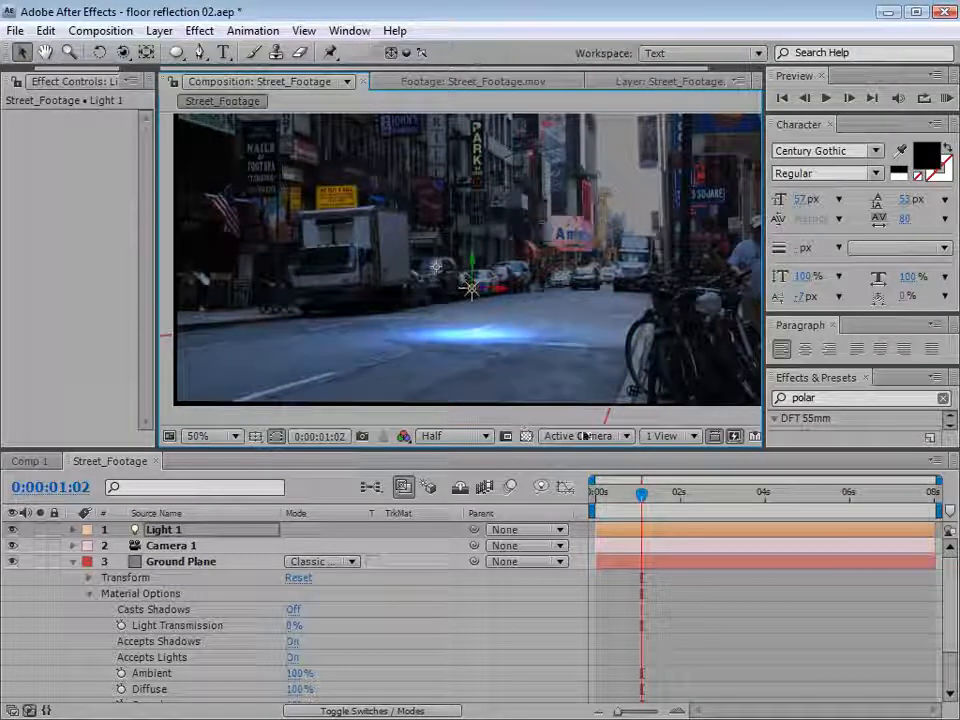
# Set the Ground Plane's Diffuse to 0% and Specular to 81%, testing the reflection by moving Light 1 above the road.
pyautogui.scroll(-2, 330, 628)
pyautogui.click(185, 647)
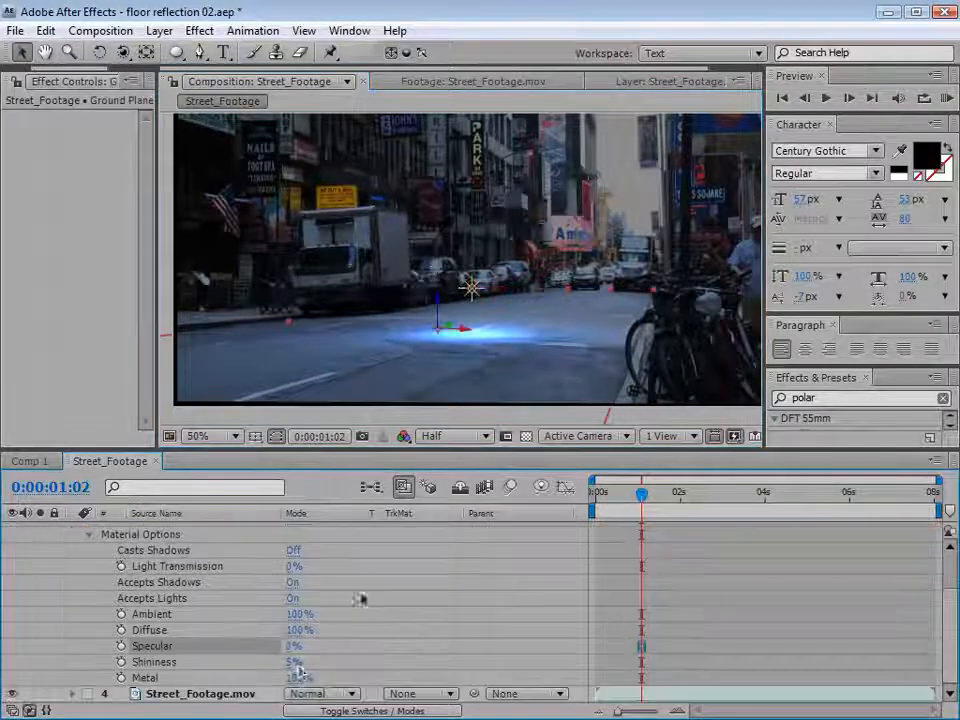
pyautogui.moveTo(290, 648); pyautogui.dragTo(106, 622)
pyautogui.click(471, 289)
pyautogui.moveTo(484, 289); pyautogui.dragTo(692, 213)
pyautogui.hotkey('ctrl', 'z')
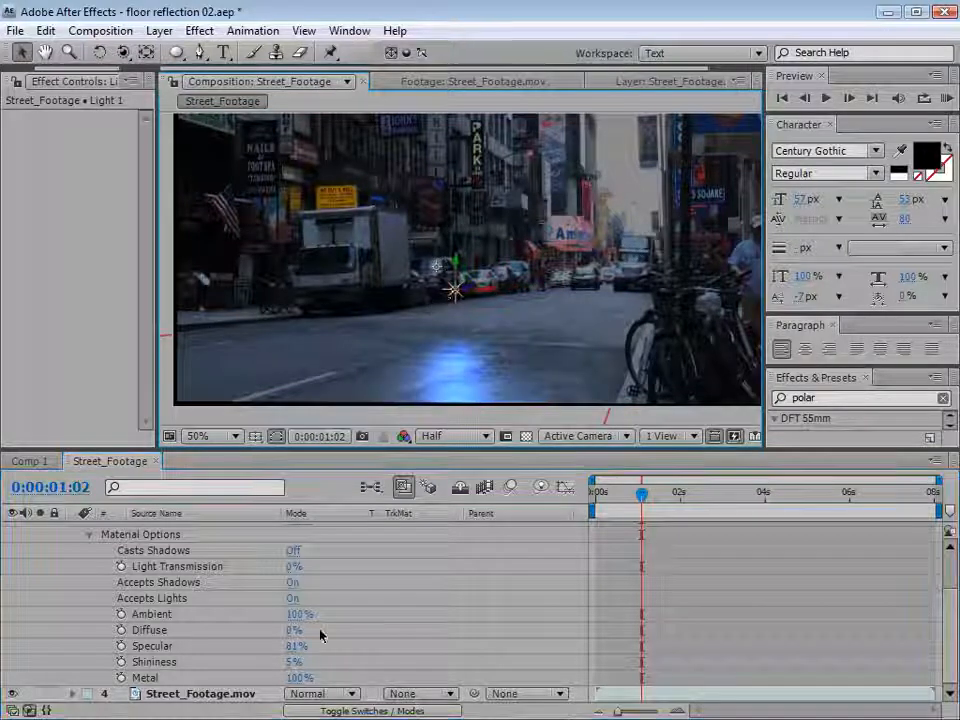
pyautogui.moveTo(293, 630); pyautogui.dragTo(267, 646)
# Return to the first frame and set the Street_Footage.mov Exposure effect to -0.70 exposure and 0.53 gamma correction.
pyautogui.moveTo(652, 502); pyautogui.dragTo(585, 507)
pyautogui.press('u')
pyautogui.click(189, 625)
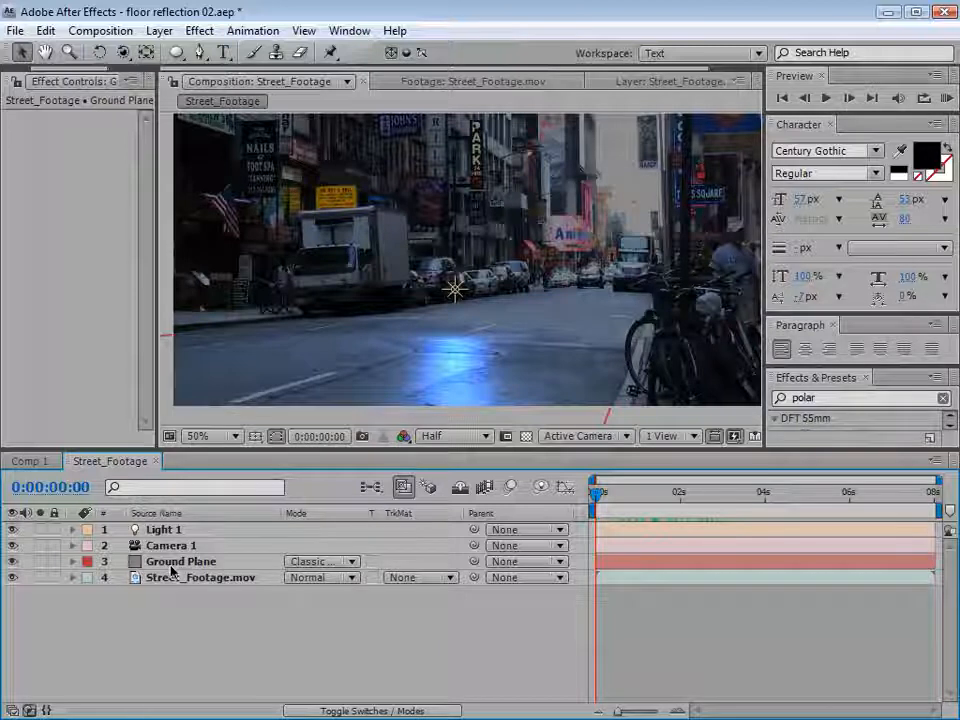
pyautogui.click(192, 580)
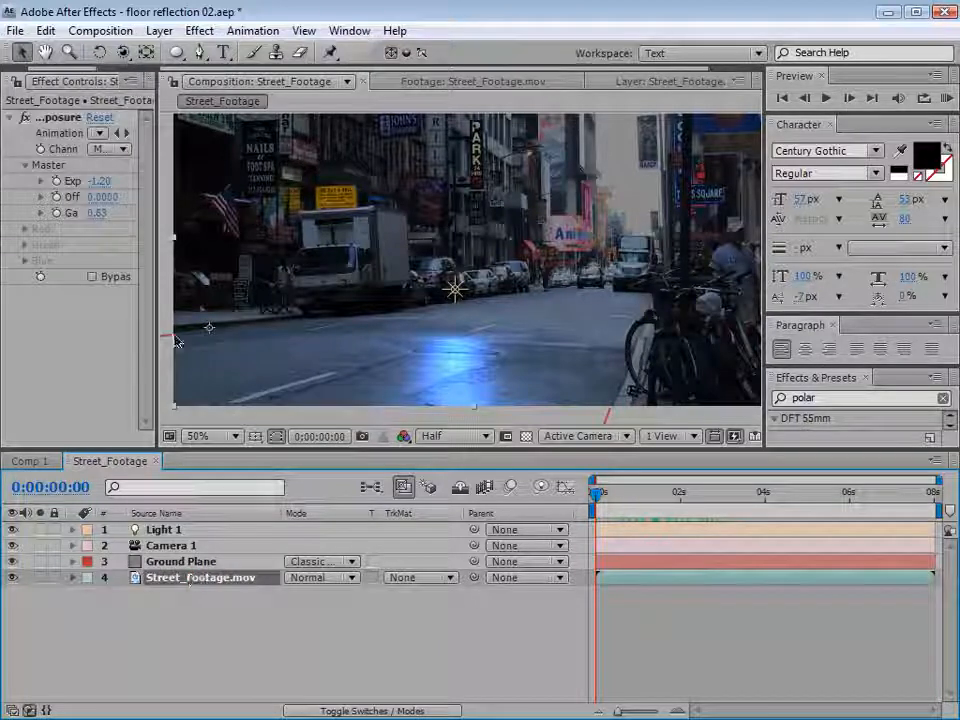
pyautogui.moveTo(158, 336); pyautogui.dragTo(215, 336)
pyautogui.moveTo(107, 213); pyautogui.dragTo(108, 181)
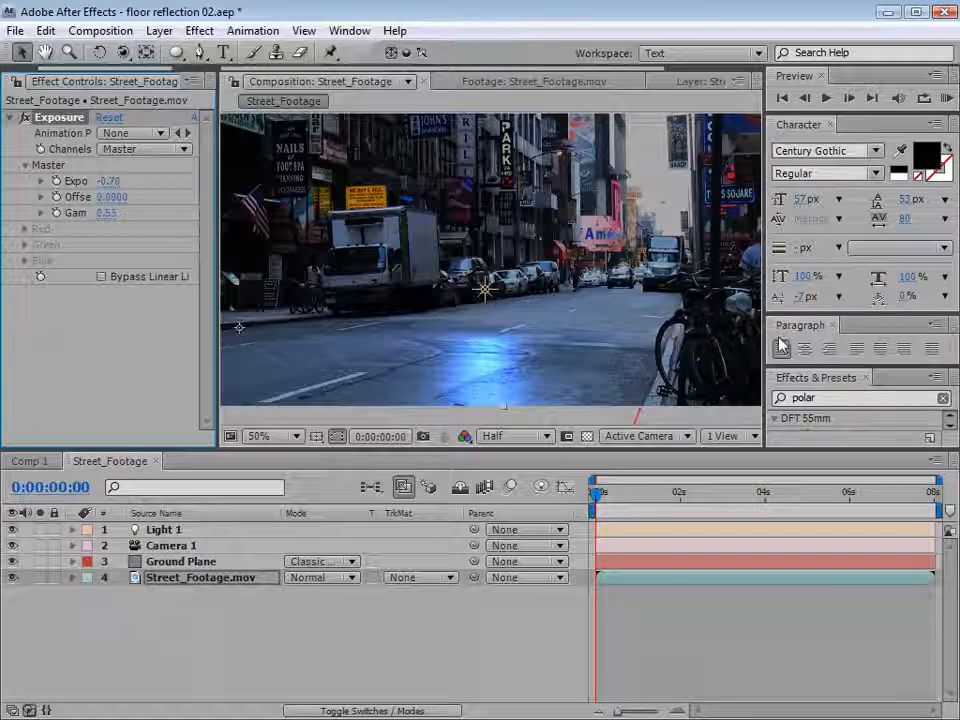
pyautogui.click(257, 652)
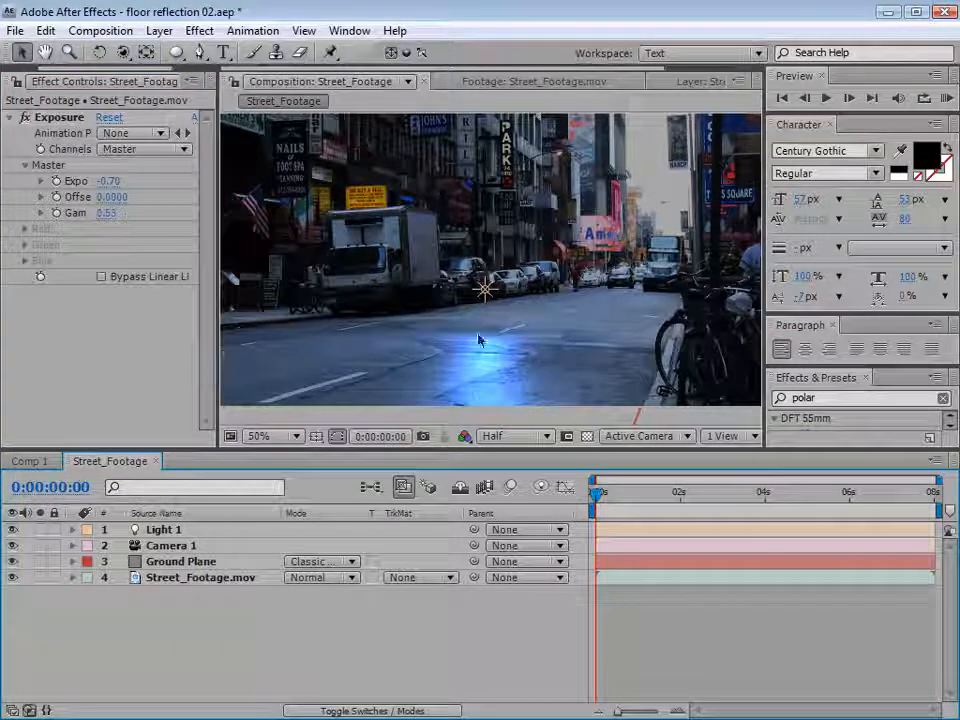
# Duplicate the Street_Footage.mov layer and freeze the upper copy at the first frame.
pyautogui.click(195, 580)
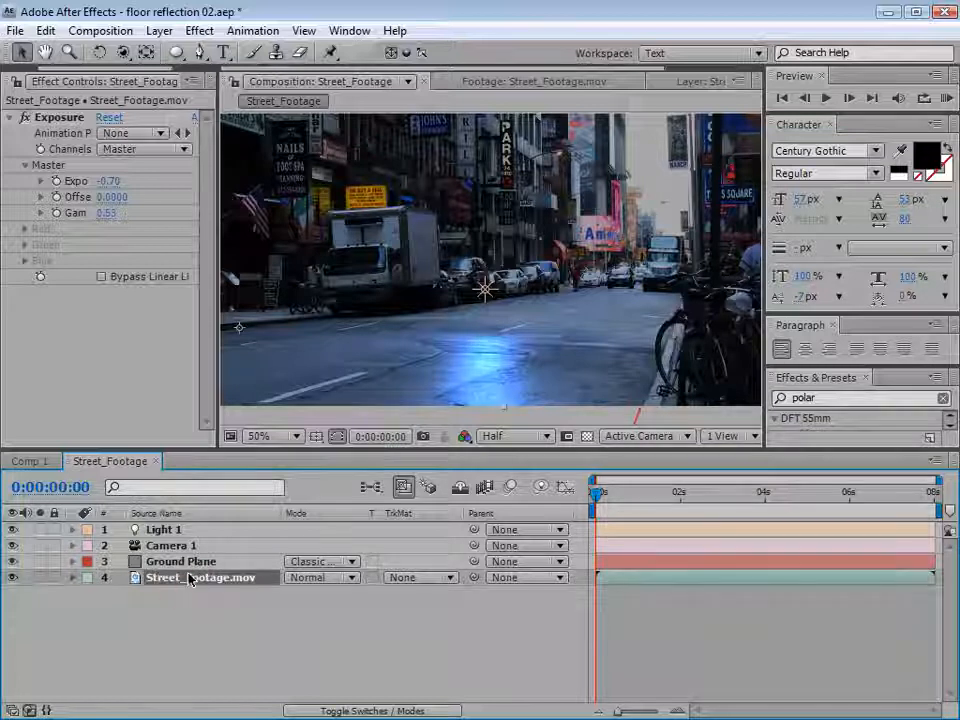
pyautogui.hotkey('ctrl', 'd')
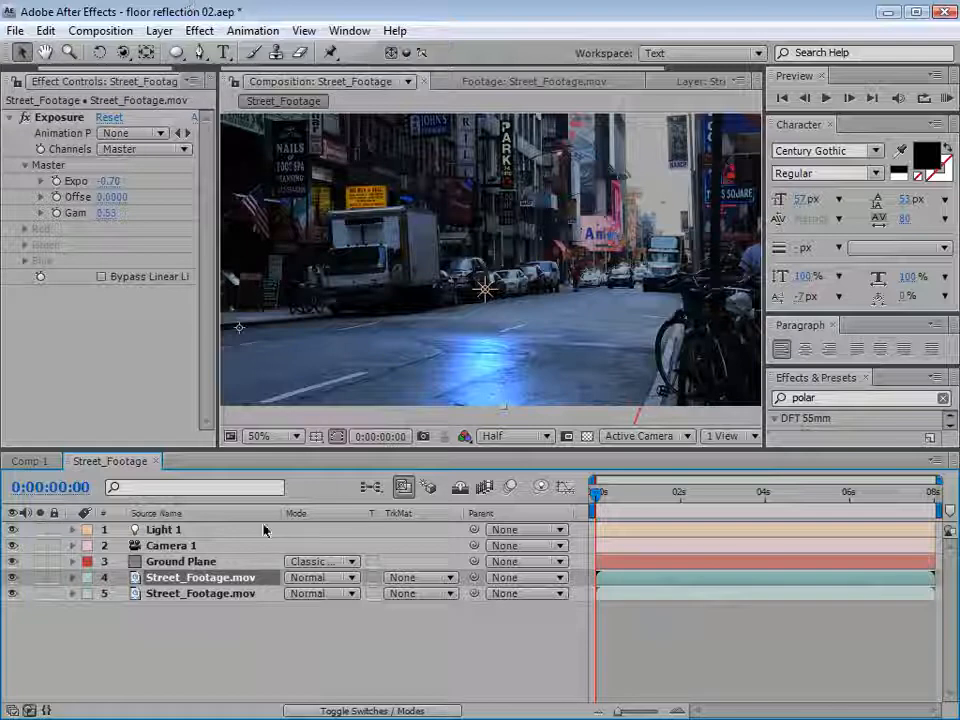
pyautogui.click(159, 31)
pyautogui.moveTo(200, 255)
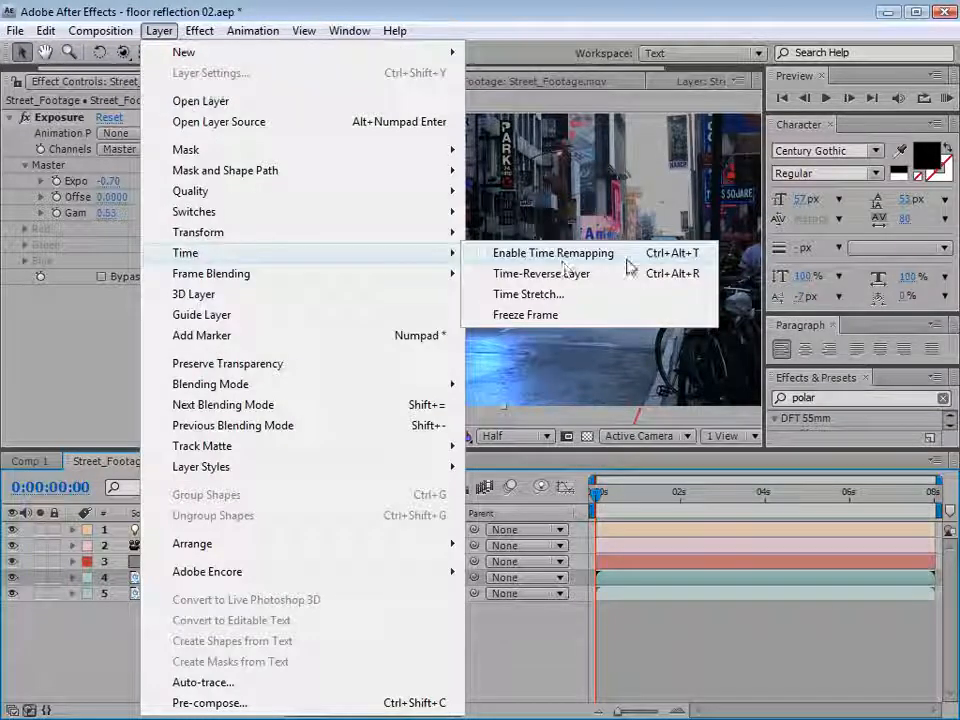
pyautogui.click(545, 316)
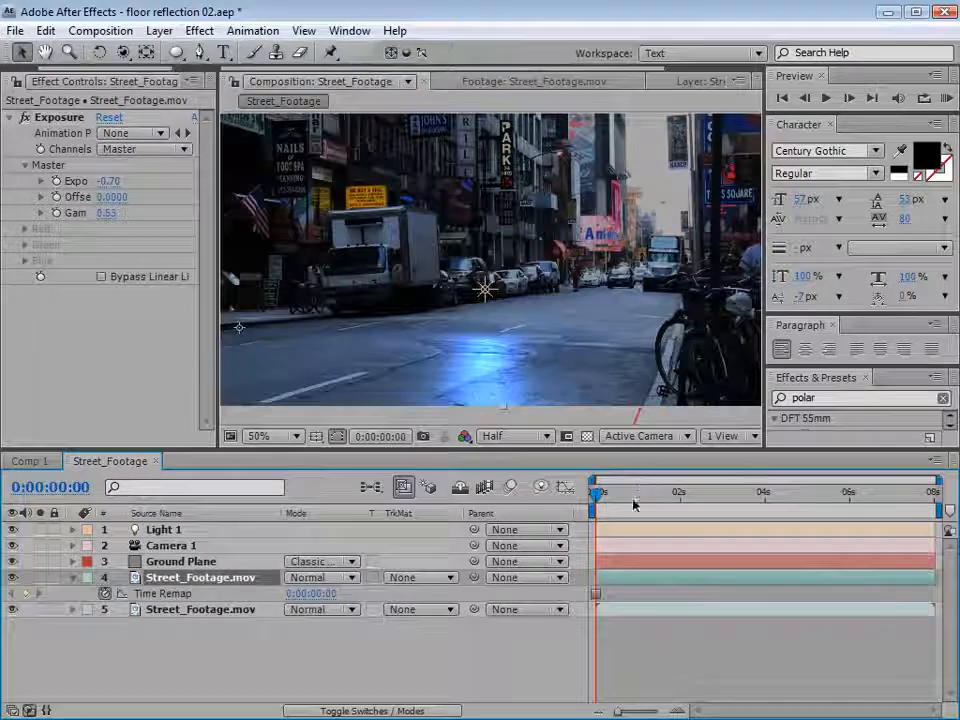
pyautogui.moveTo(612, 492)
pyautogui.mouseDown()
pyautogui.moveTo(765, 495)
pyautogui.moveTo(597, 492)
pyautogui.mouseUp()
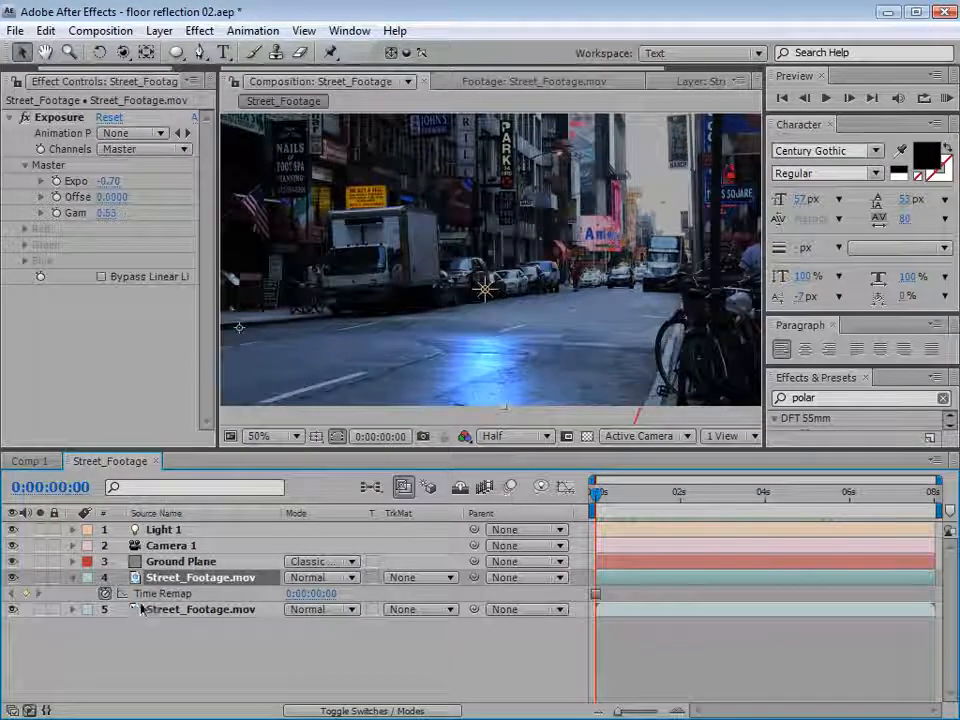
# Reveal the frozen copy's modified properties and delete its motion tracker data.
pyautogui.press('u')
pyautogui.press('u')
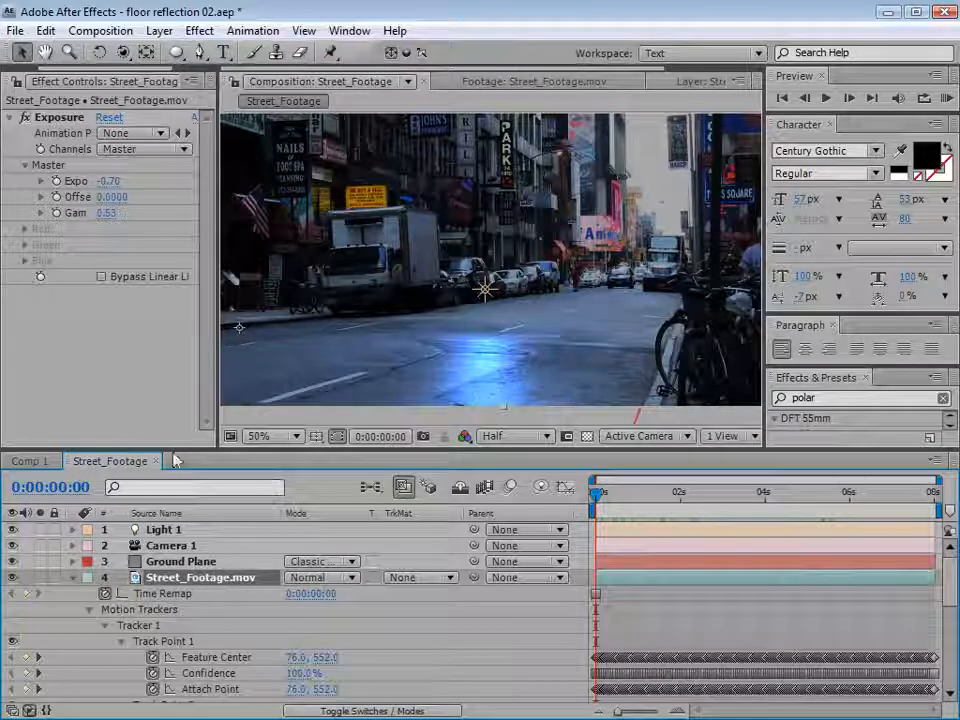
pyautogui.moveTo(172, 449); pyautogui.dragTo(161, 315)
pyautogui.click(160, 508)
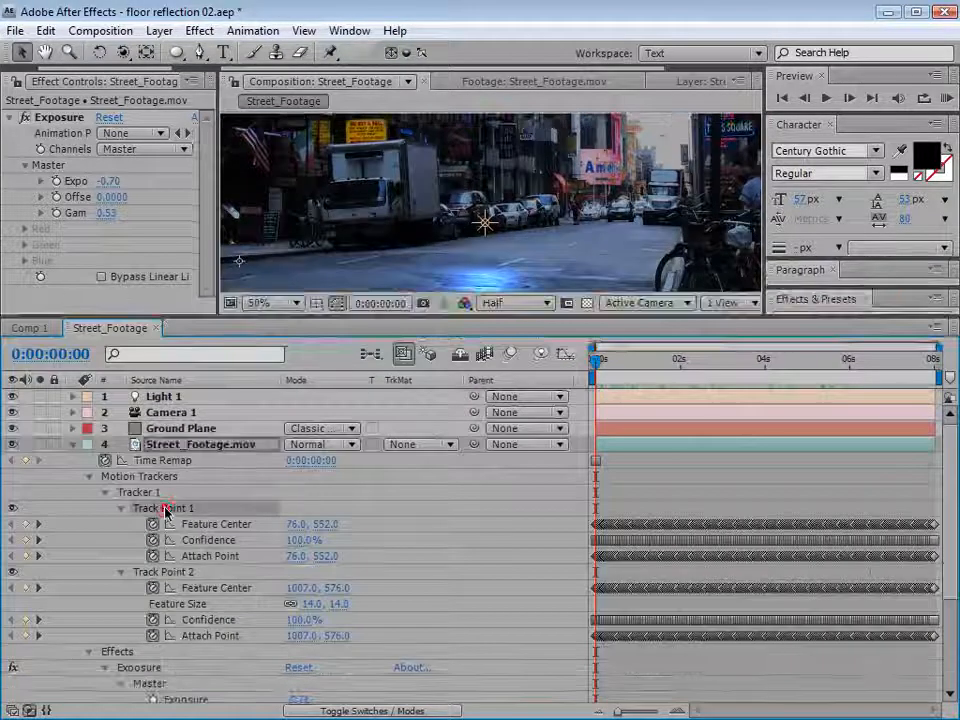
pyautogui.press('Delete')
pyautogui.click(154, 511)
pyautogui.press('Delete')
# Remove the Anchor Point, Position and Rotation keyframes from the frozen copy, then collapse it and enlarge the composition view.
pyautogui.moveTo(121, 619); pyautogui.dragTo(121, 652)
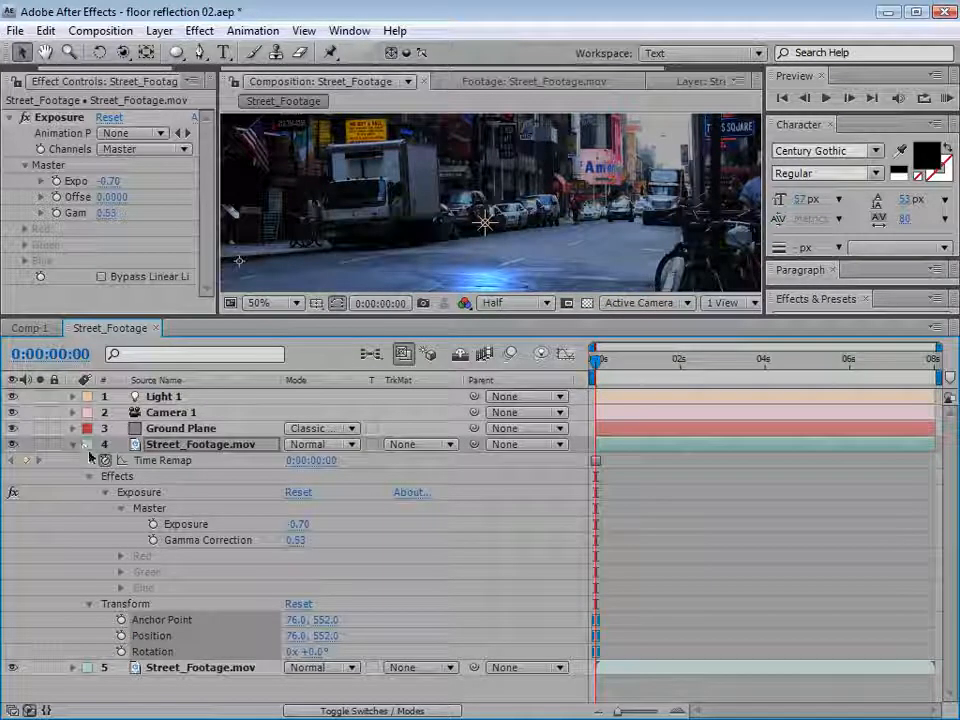
pyautogui.click(151, 460)
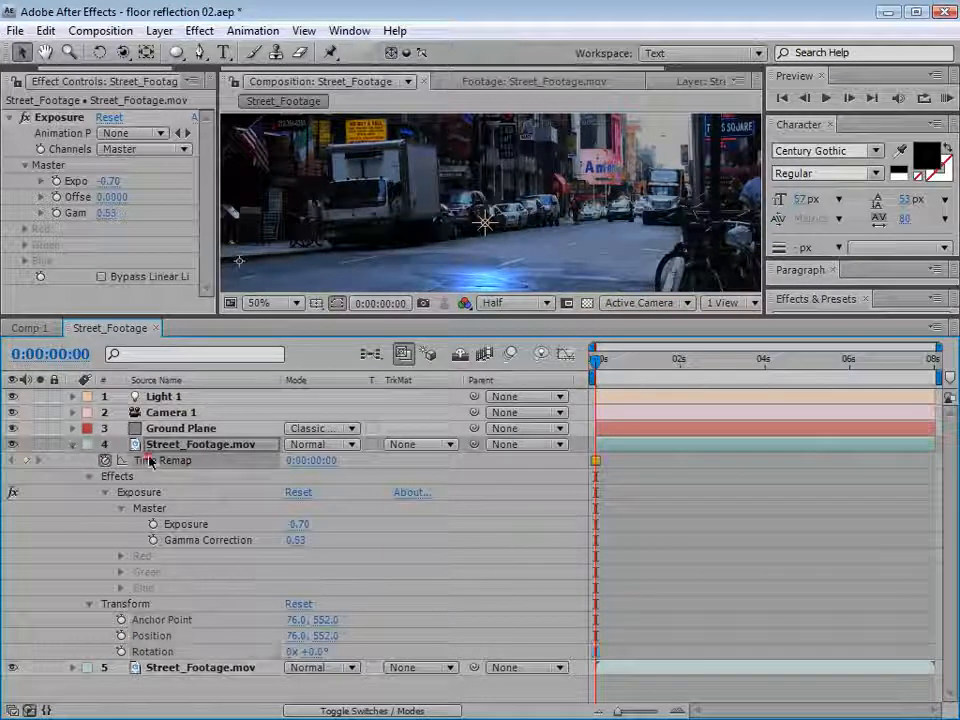
pyautogui.click(74, 446)
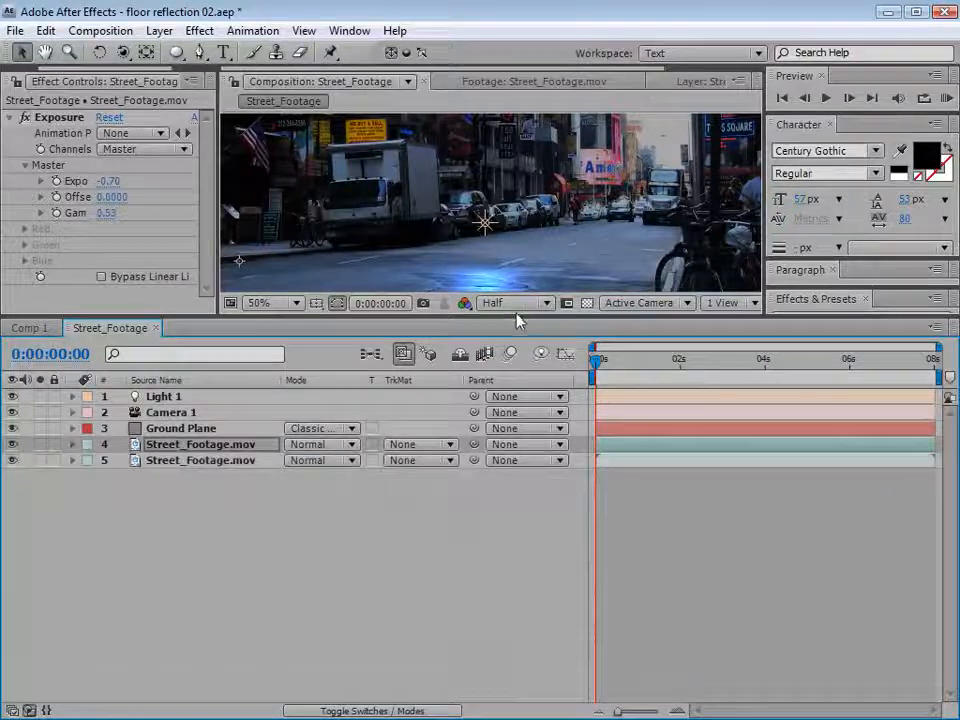
pyautogui.moveTo(514, 315); pyautogui.dragTo(514, 487)
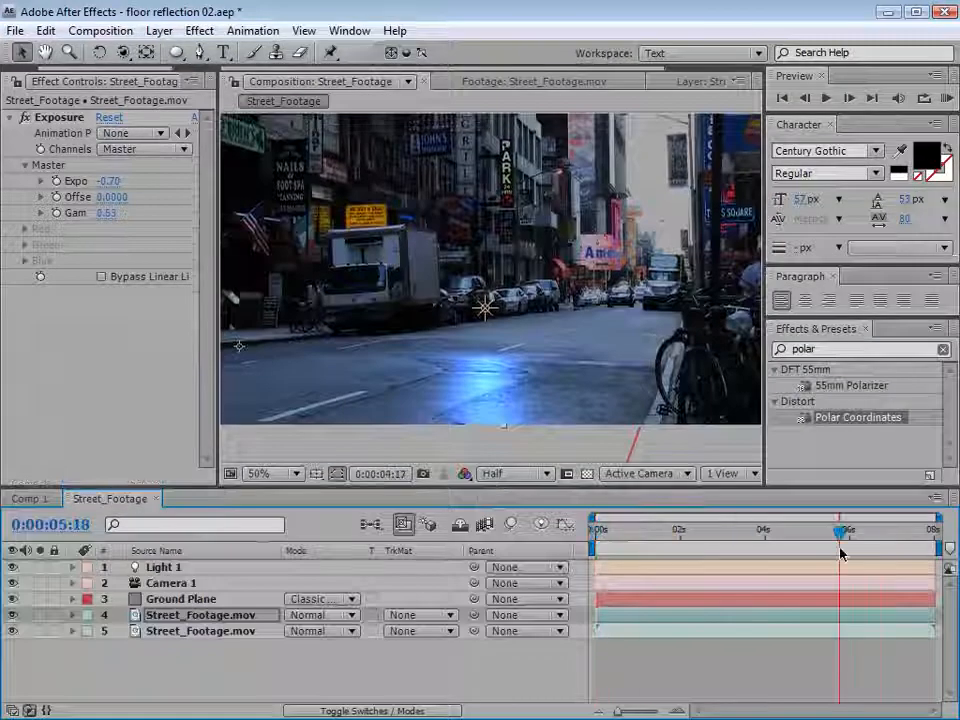
# Apply the Tint and Curves effects to the frozen footage copy and widen the effect settings area.
pyautogui.click(199, 30)
pyautogui.moveTo(256, 204)
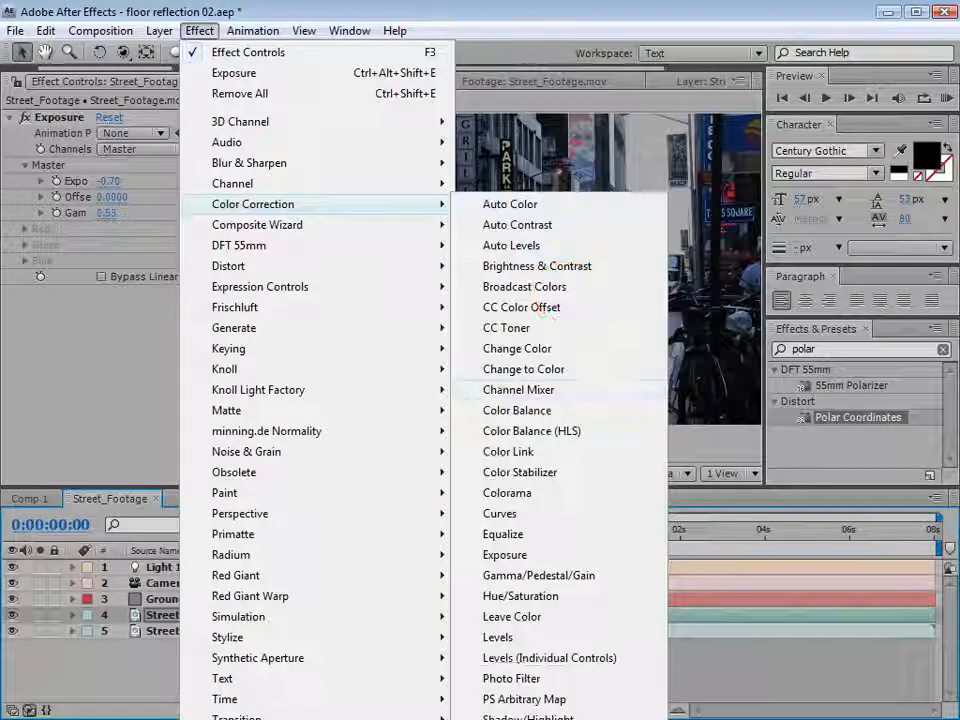
pyautogui.click(498, 719)
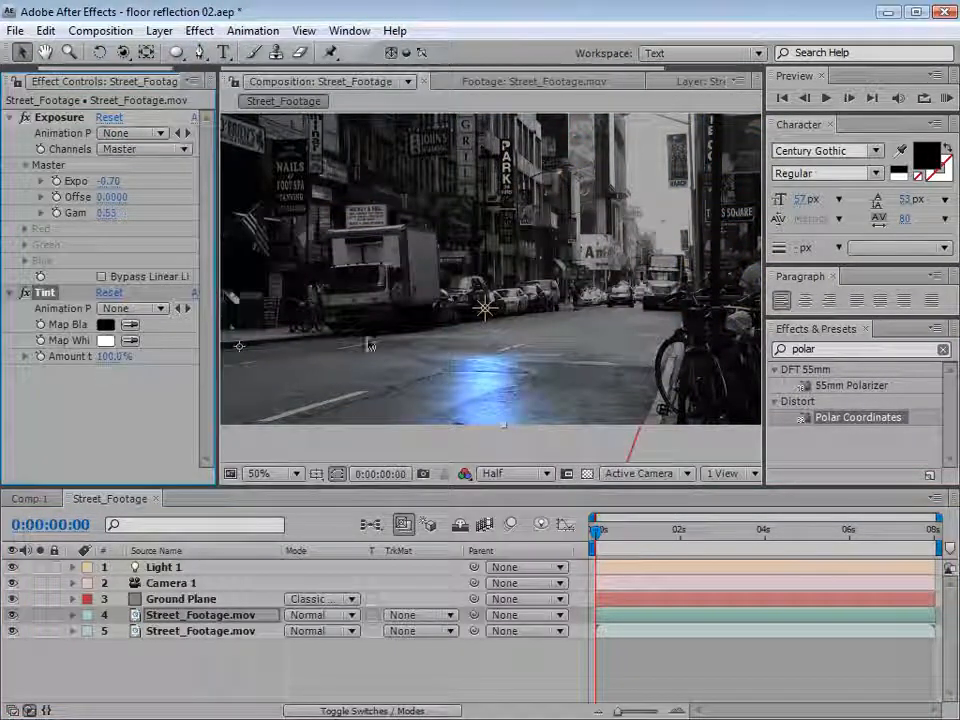
pyautogui.click(199, 30)
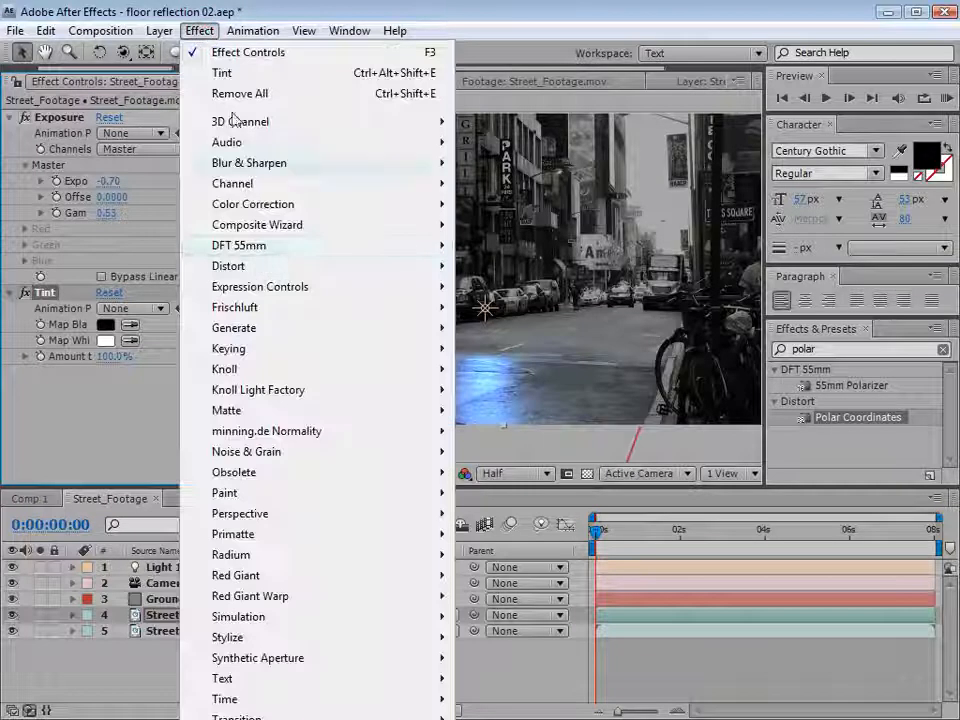
pyautogui.moveTo(260, 203)
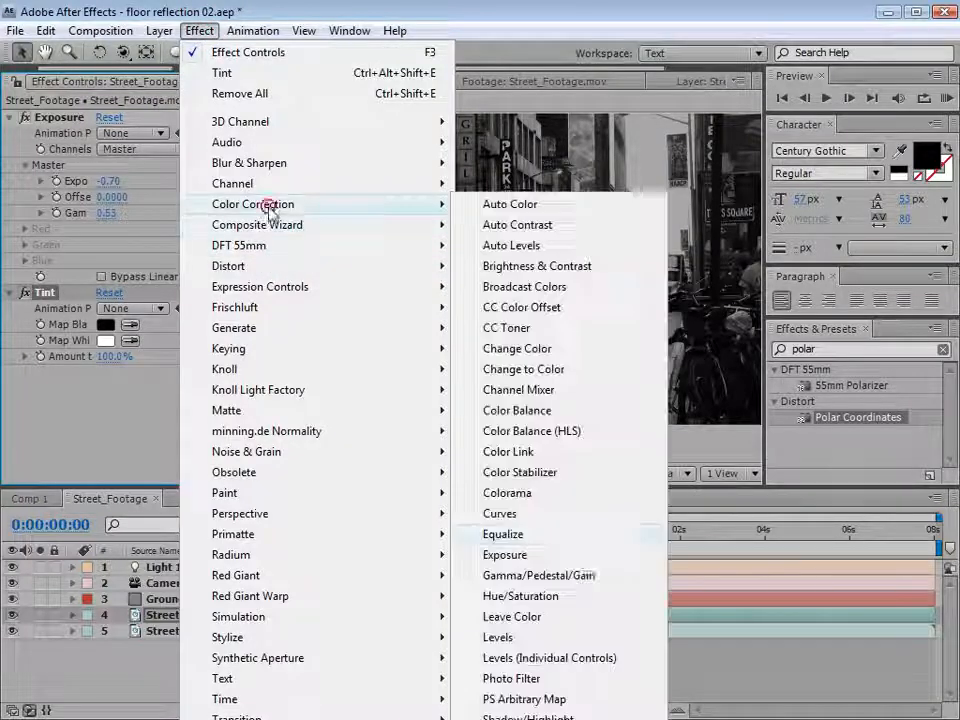
pyautogui.click(500, 514)
pyautogui.moveTo(221, 369); pyautogui.dragTo(314, 361)
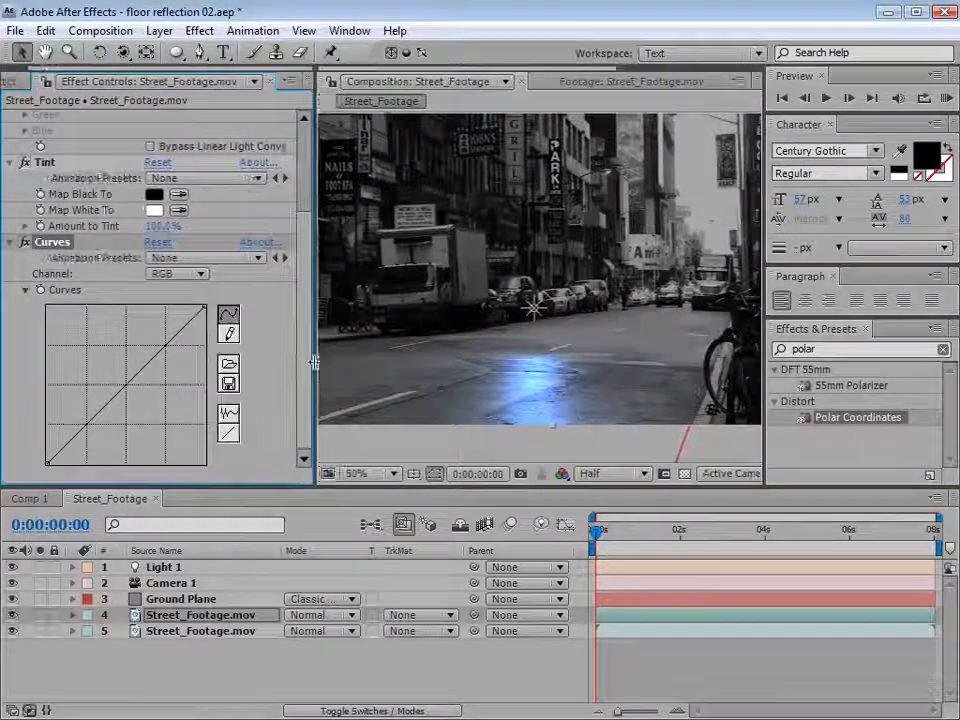
# Place the Ground Plane layer directly below the tinted Street_Footage.mov layer and set its track matte to Luma.
pyautogui.moveTo(135, 610); pyautogui.dragTo(173, 598)
pyautogui.click(176, 615)
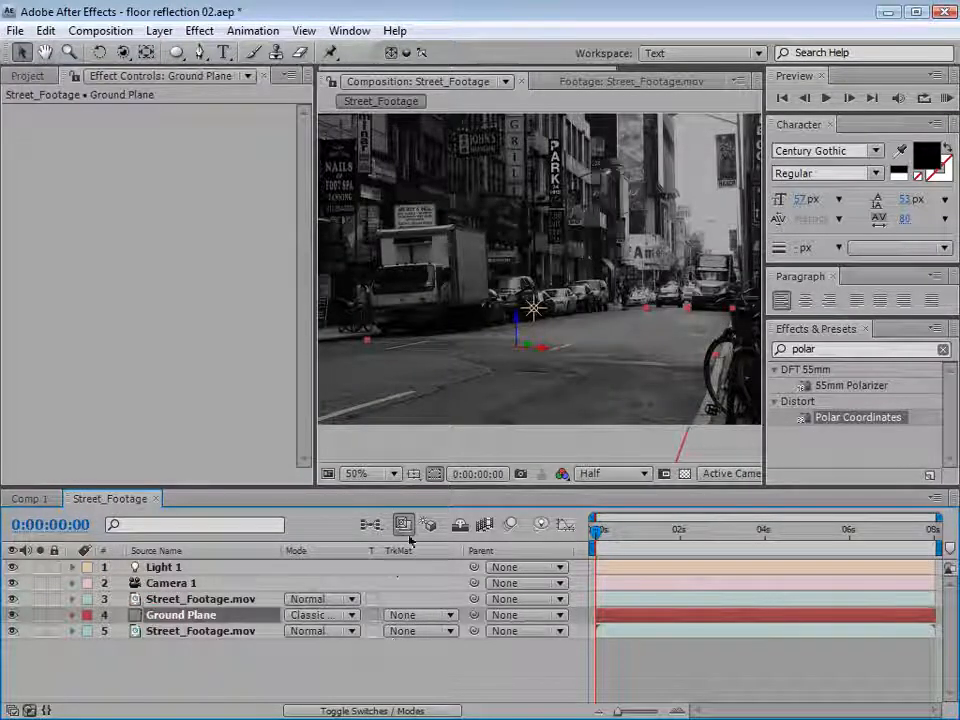
pyautogui.click(343, 709)
pyautogui.click(343, 709)
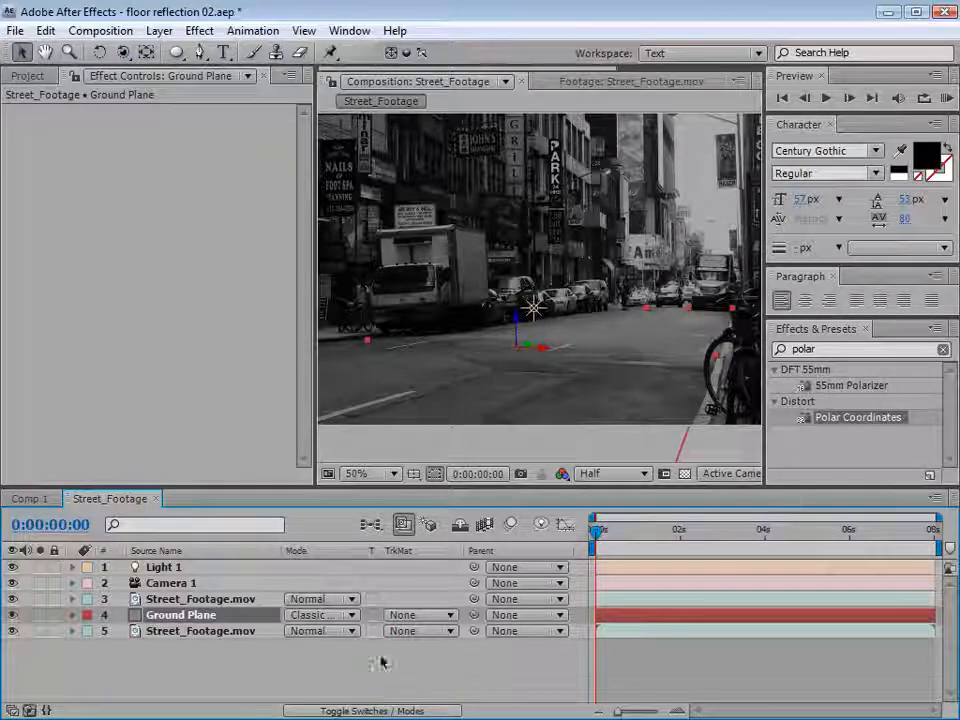
pyautogui.click(413, 616)
pyautogui.click(435, 690)
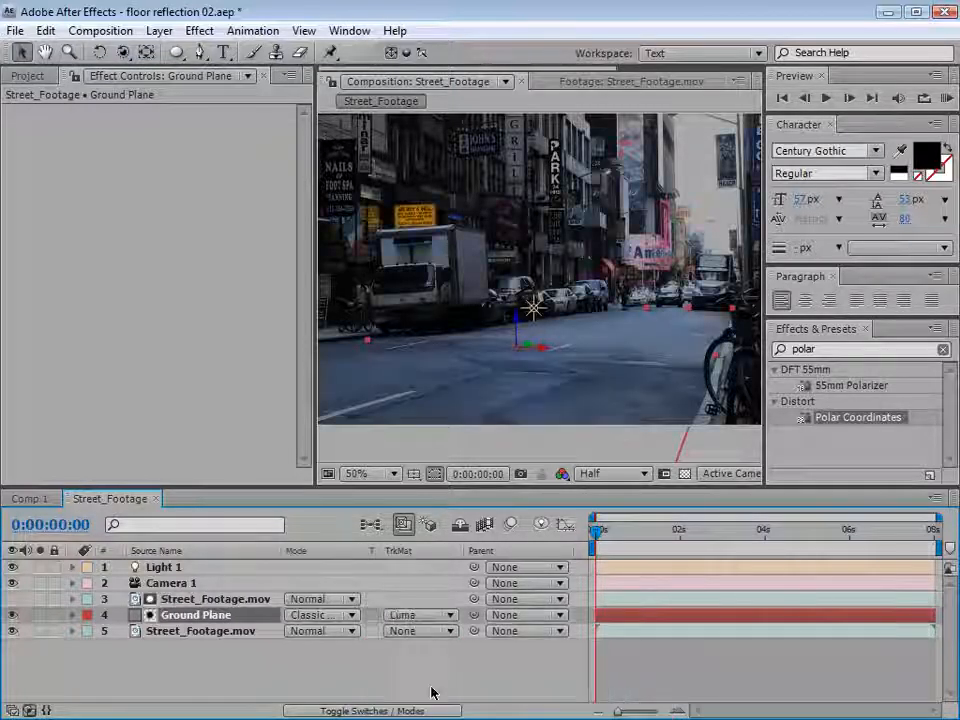
# Make the Street_Footage.mov matte layer visible and shape its RGB curve into a steep S-curve for strong black-and-white contrast.
pyautogui.click(12, 599)
pyautogui.click(172, 600)
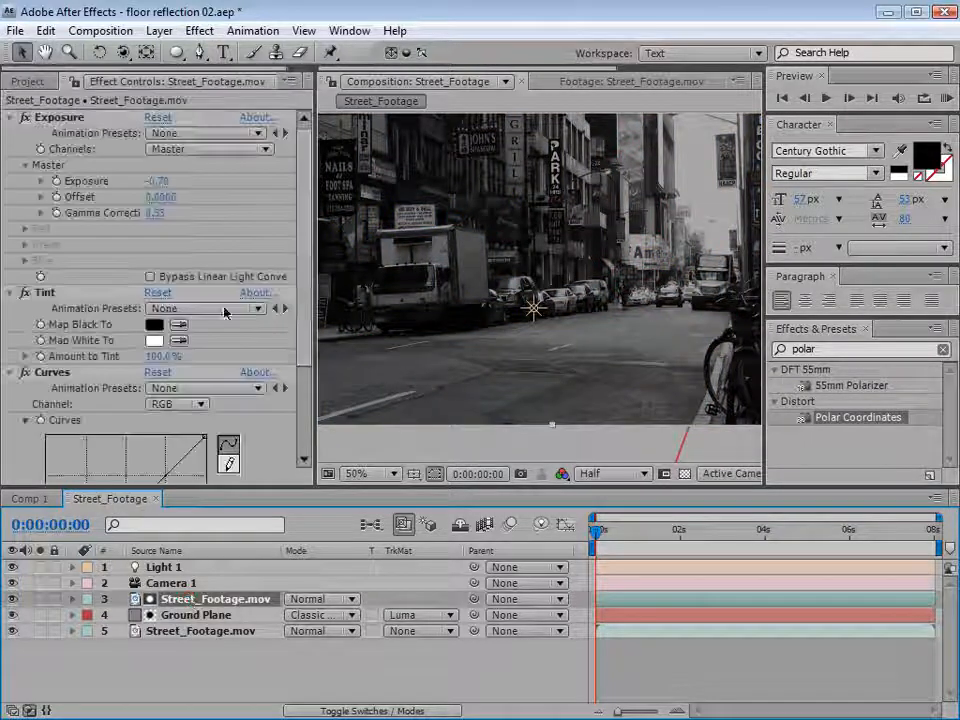
pyautogui.scroll(-5, 300, 296)
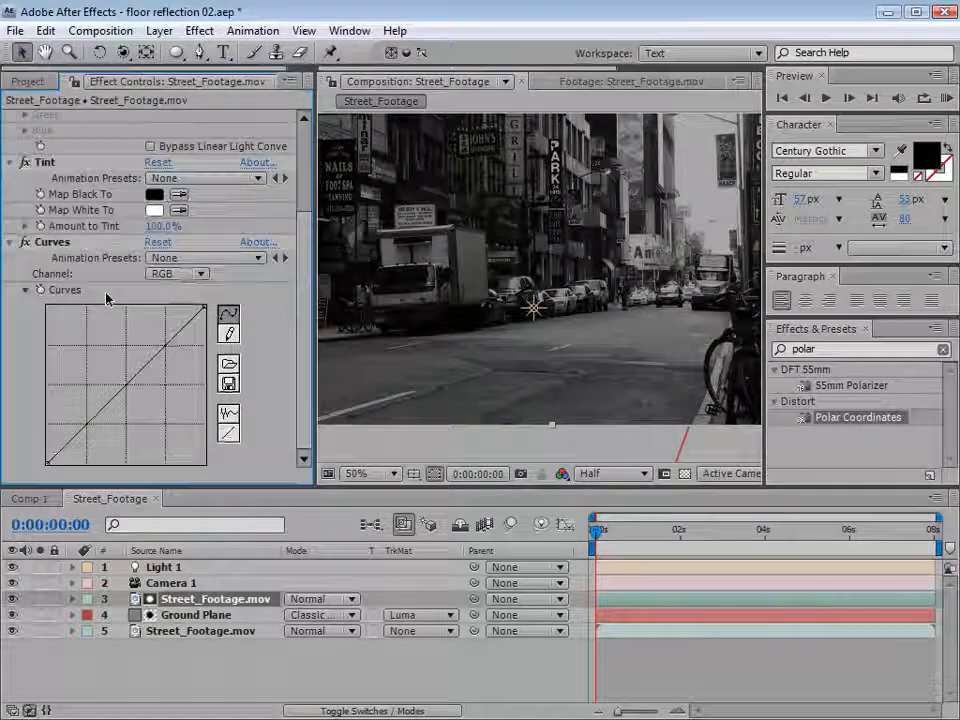
pyautogui.moveTo(124, 388); pyautogui.dragTo(84, 428)
pyautogui.moveTo(125, 326); pyautogui.dragTo(114, 325)
pyautogui.moveTo(84, 428); pyautogui.dragTo(75, 427)
pyautogui.click(92, 370)
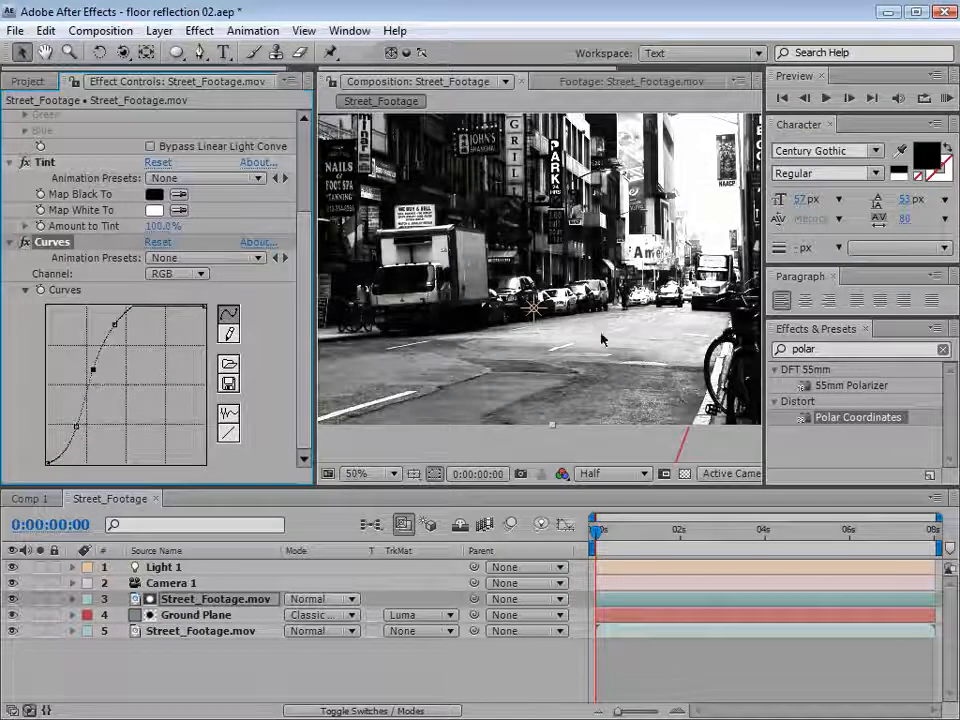
pyautogui.moveTo(93, 371); pyautogui.dragTo(90, 370)
pyautogui.scroll(1, 589, 400)
pyautogui.scroll(-1, 574, 404)
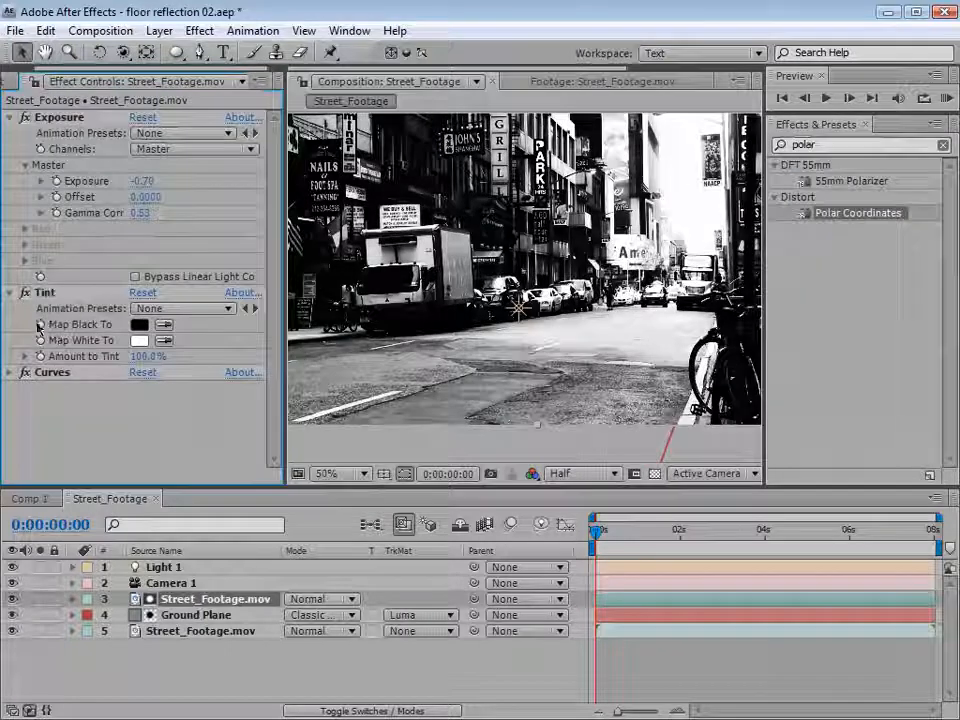
# Disable Tint and Curves on the matte layer and open it in its own layer view with the Brush tool.
pyautogui.click(25, 292)
pyautogui.click(25, 372)
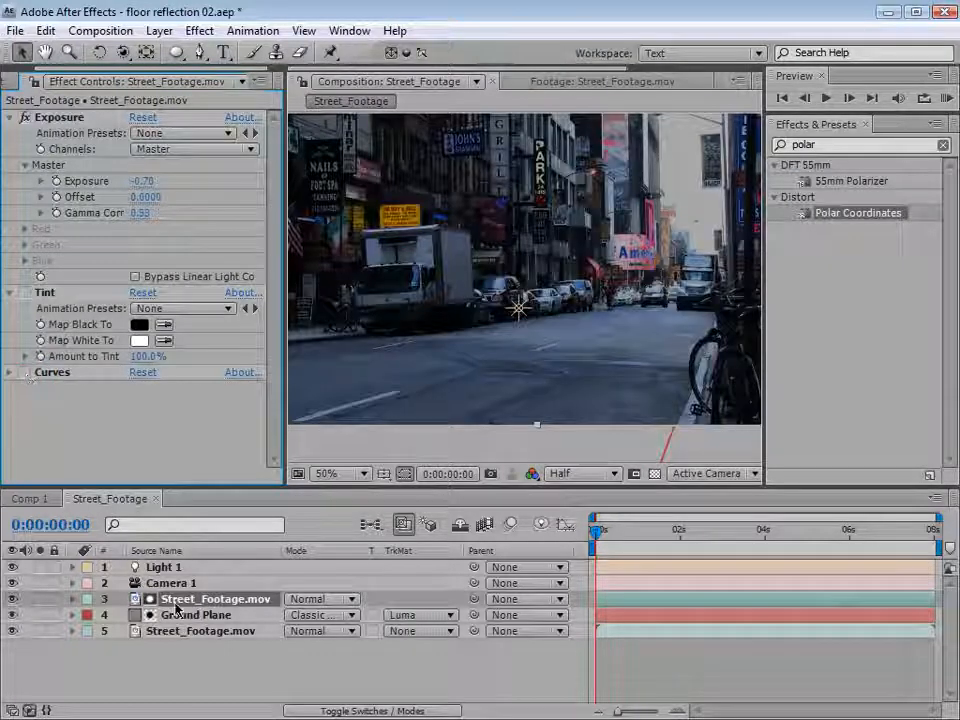
pyautogui.doubleClick(611, 599)
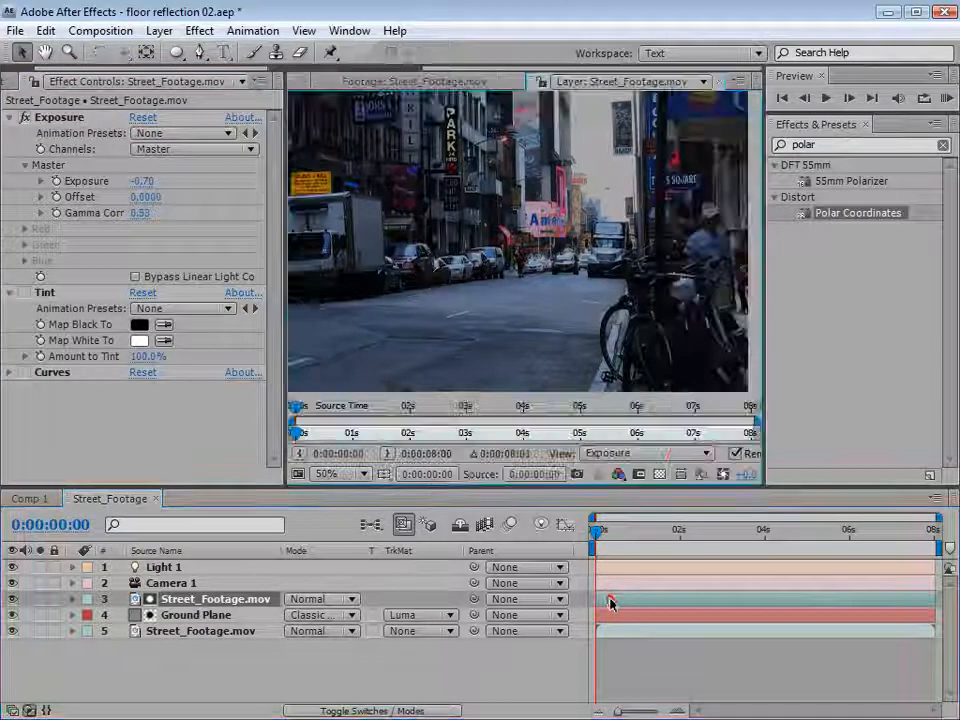
pyautogui.click(253, 52)
pyautogui.moveTo(340, 302); pyautogui.dragTo(194, 300)
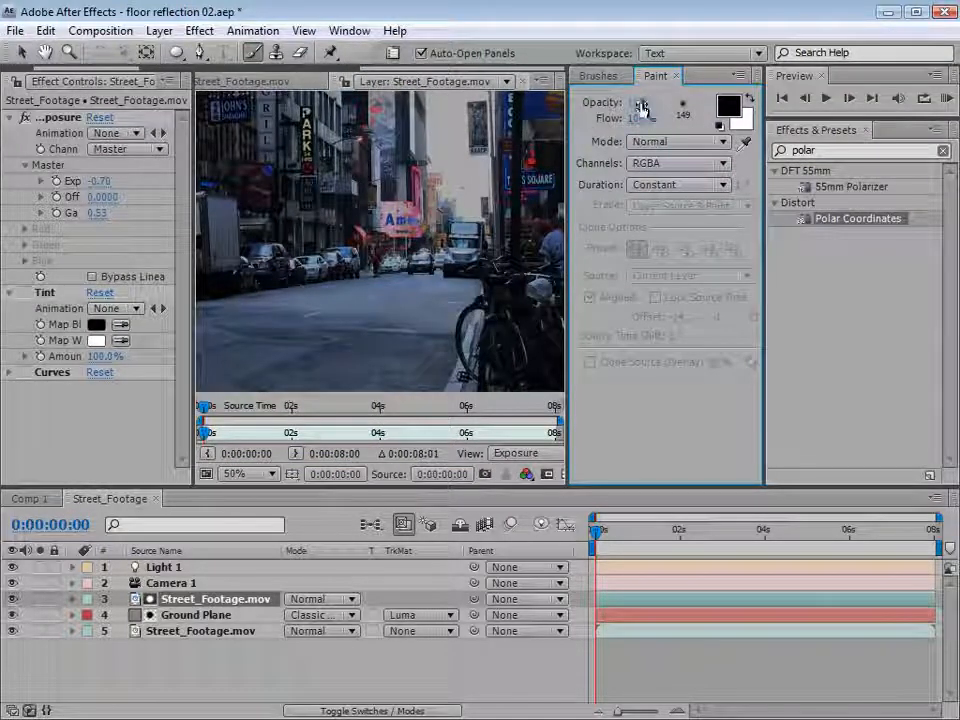
# Paint soft strokes over the lane markings on the road with a 0% hardness brush, using diameters of 89 px and 73 px.
pyautogui.click(592, 77)
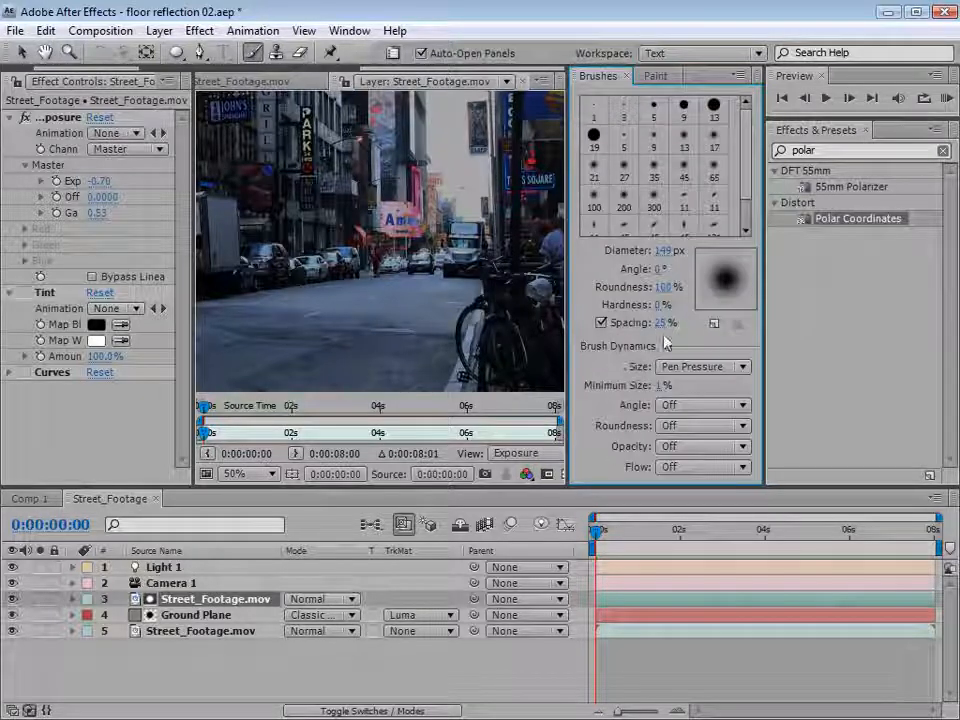
pyautogui.click(658, 307)
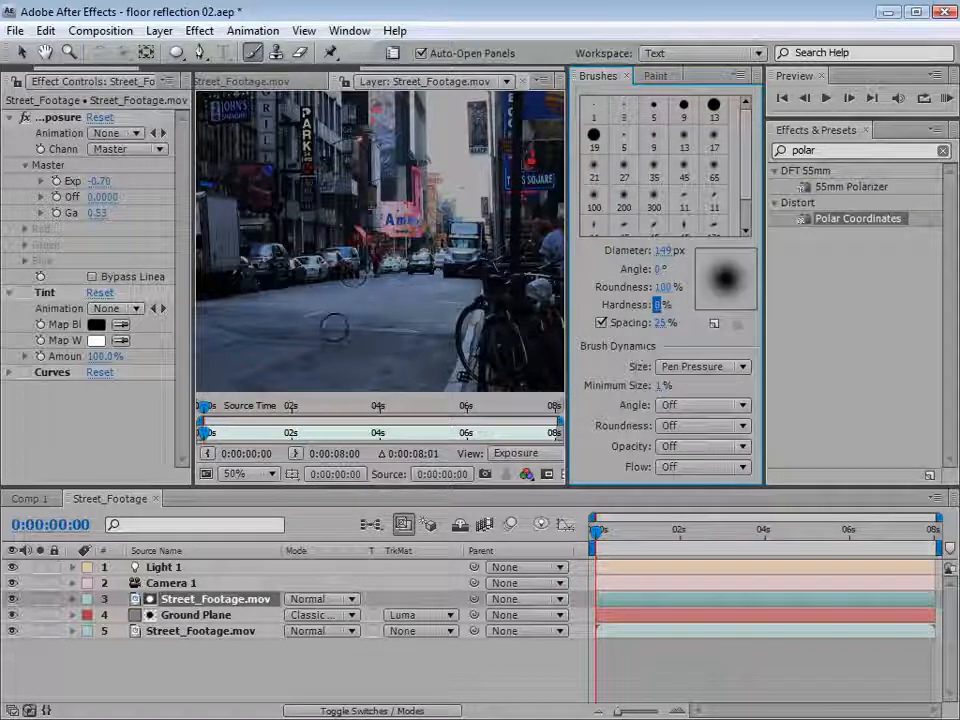
pyautogui.press('Return')
pyautogui.moveTo(397, 299); pyautogui.dragTo(396, 299)
pyautogui.moveTo(386, 375); pyautogui.dragTo(376, 376)
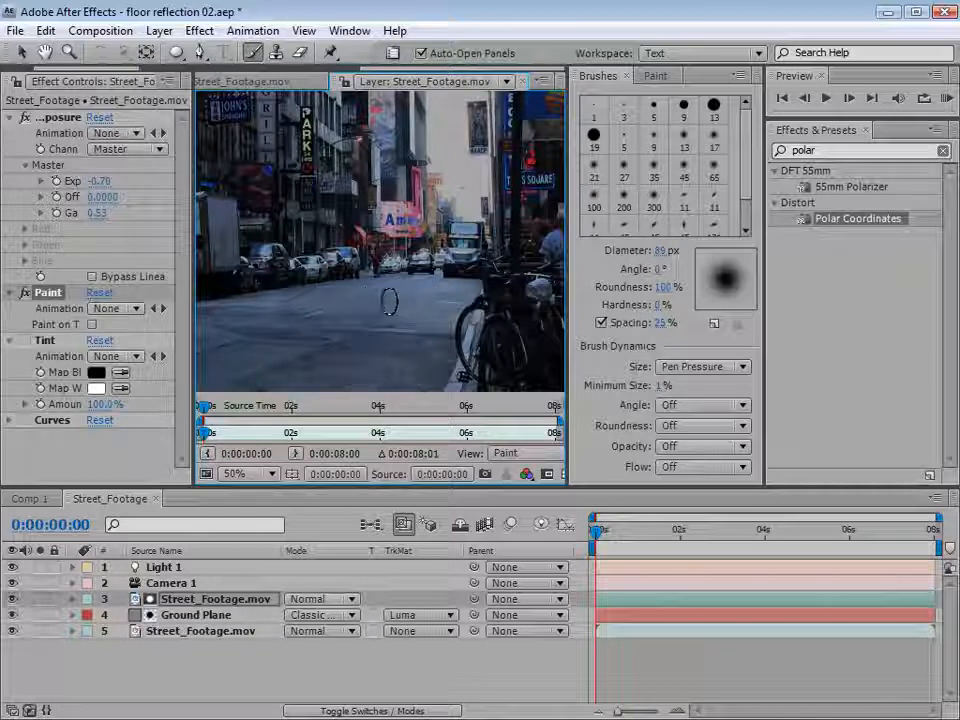
pyautogui.moveTo(315, 292); pyautogui.dragTo(272, 303)
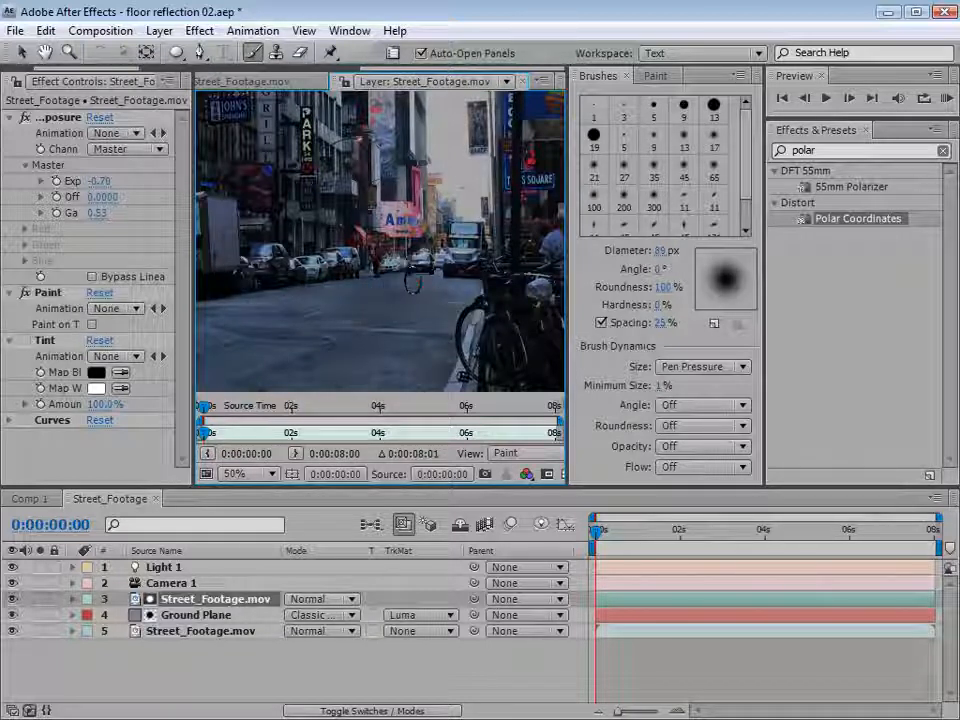
pyautogui.moveTo(411, 326); pyautogui.dragTo(411, 337)
pyautogui.moveTo(426, 284); pyautogui.dragTo(425, 293)
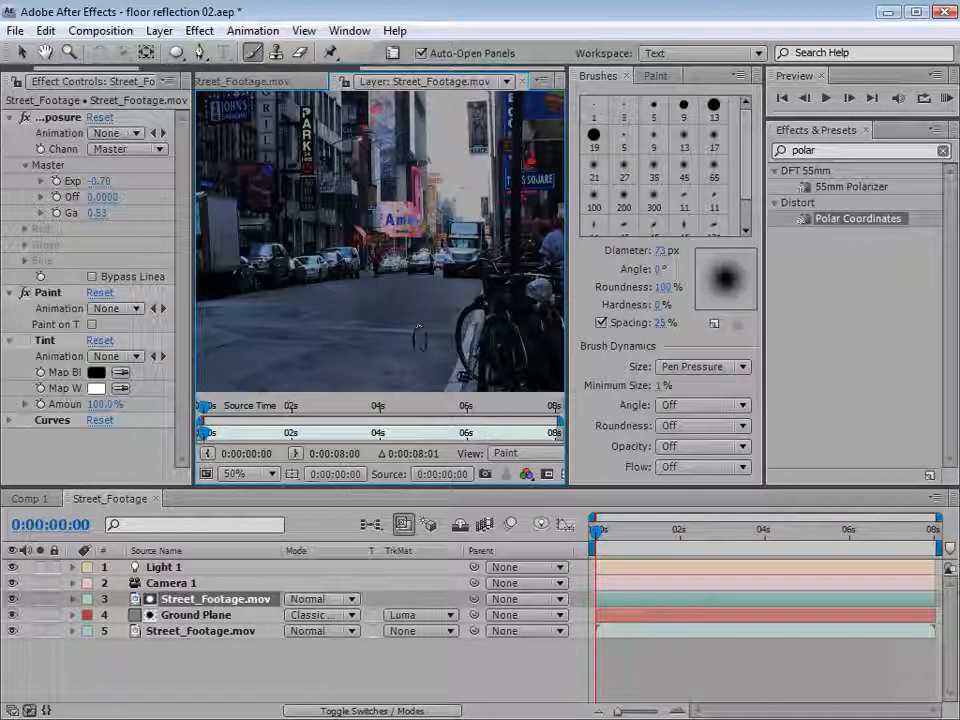
# Close the brush and paint settings and re-enable the Tint and Curves effects on the matte layer.
pyautogui.click(626, 75)
pyautogui.click(620, 76)
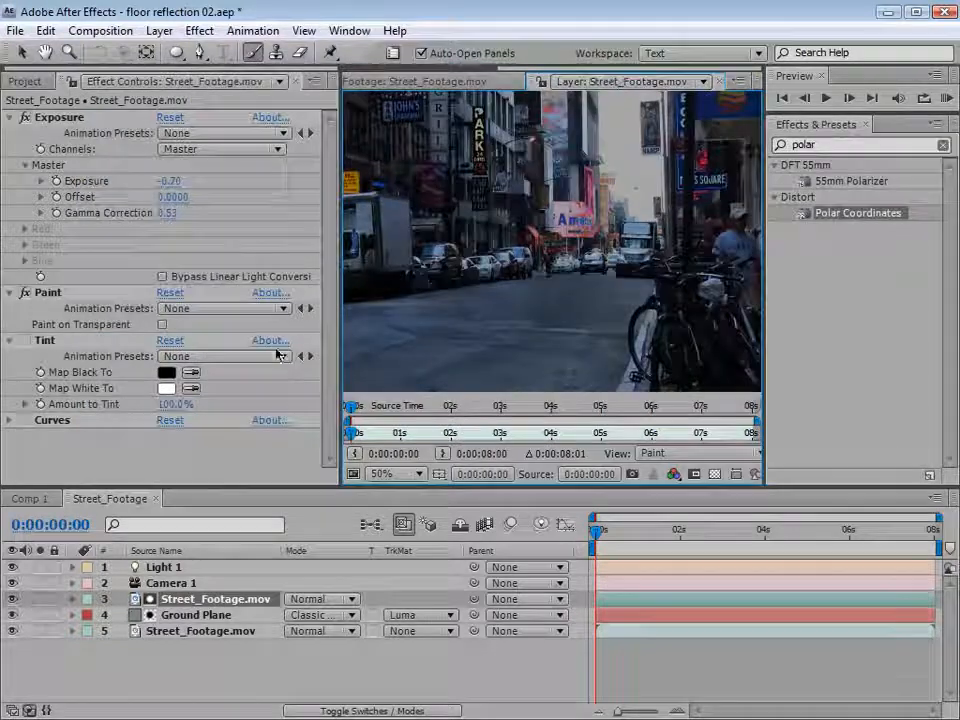
pyautogui.click(27, 342)
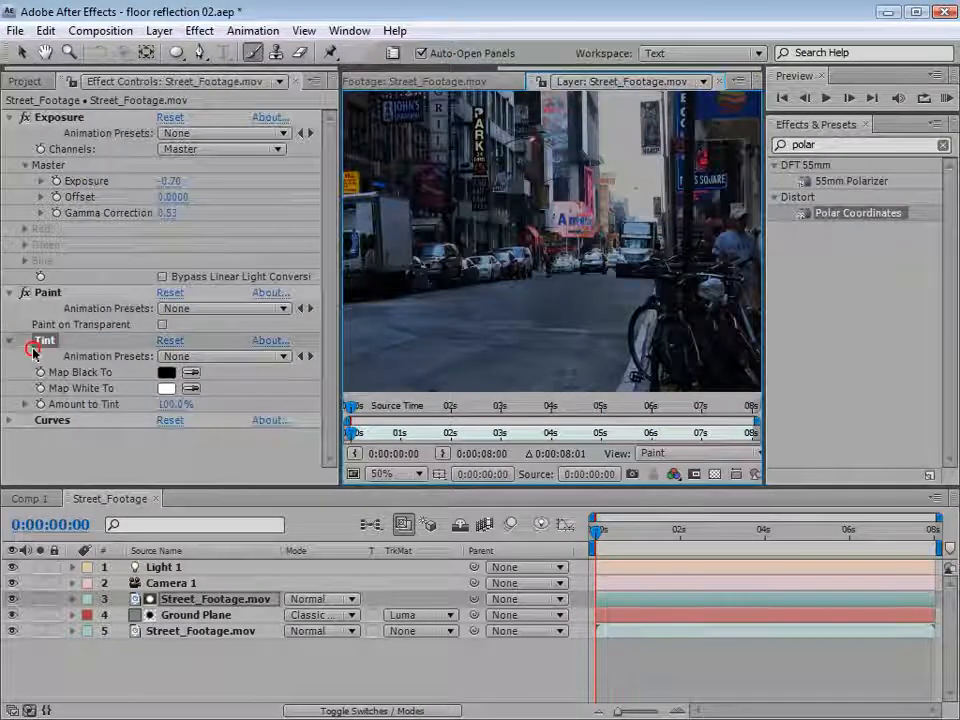
pyautogui.click(42, 422)
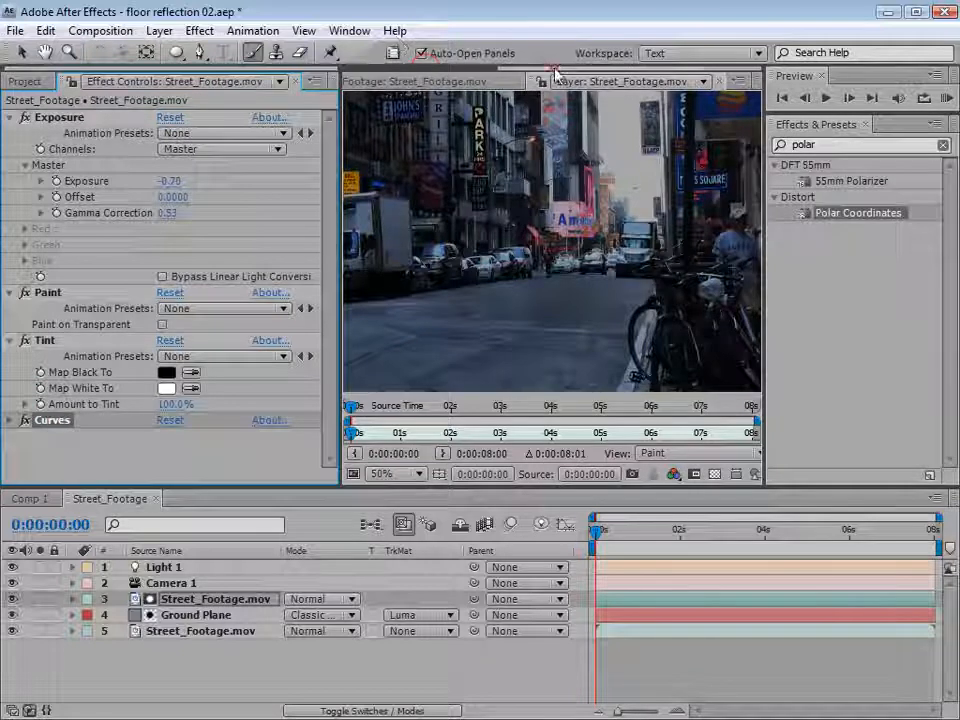
# Return to the Street_Footage composition view and examine the painted matte in an enlarged view.
pyautogui.moveTo(556, 69); pyautogui.dragTo(330, 73)
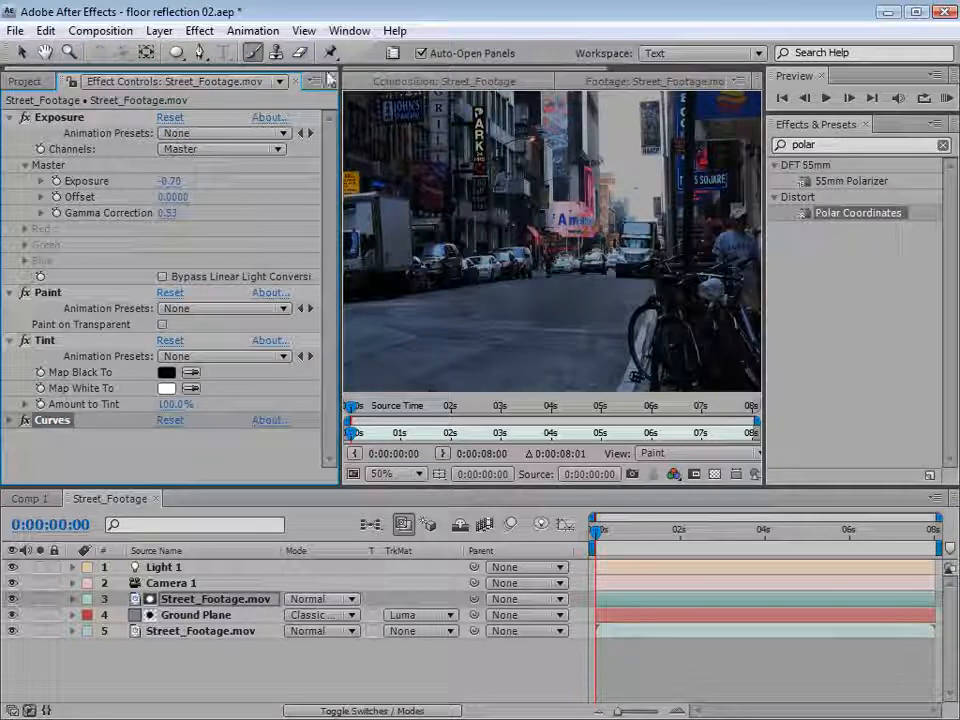
pyautogui.click(437, 86)
pyautogui.press('`')
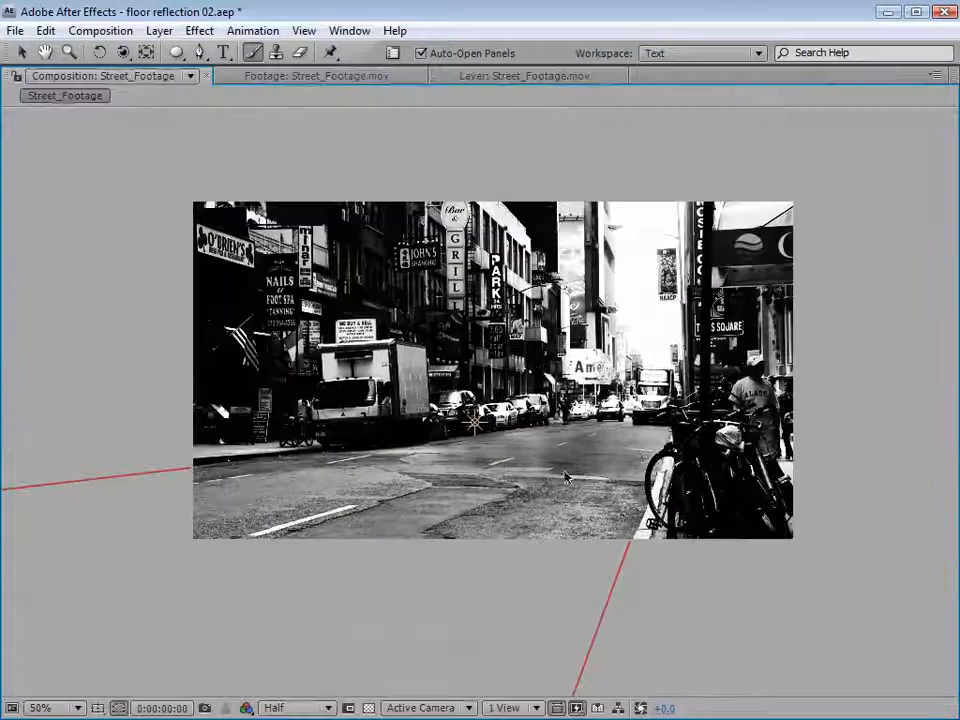
pyautogui.press('`')
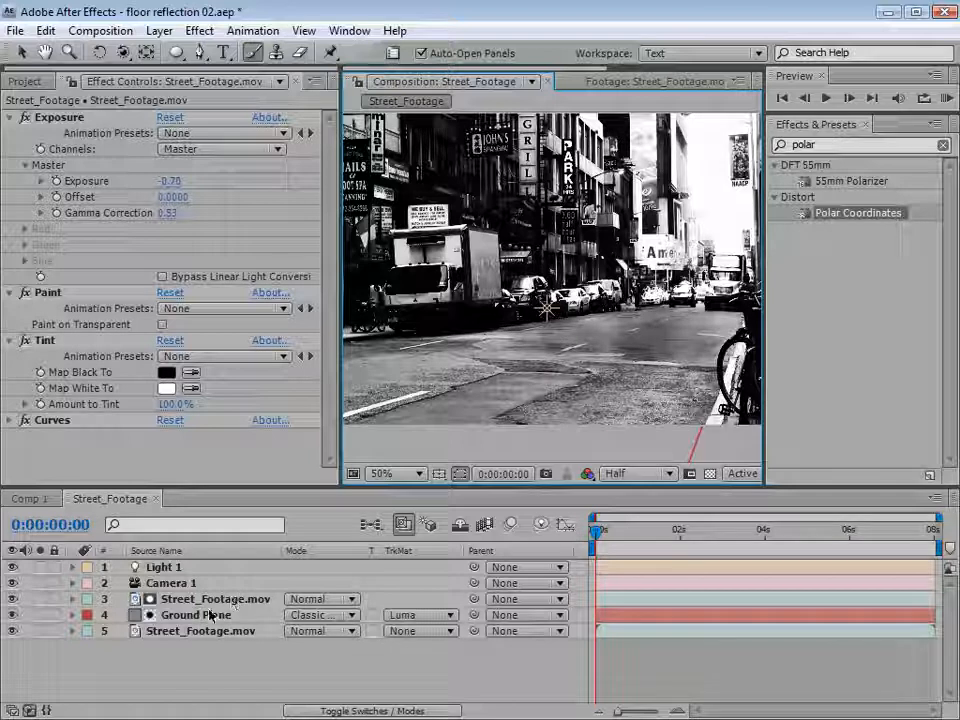
# Hide the Street_Footage.mov matte layer and move Light 1 around to test its reflection on the road.
pyautogui.click(13, 599)
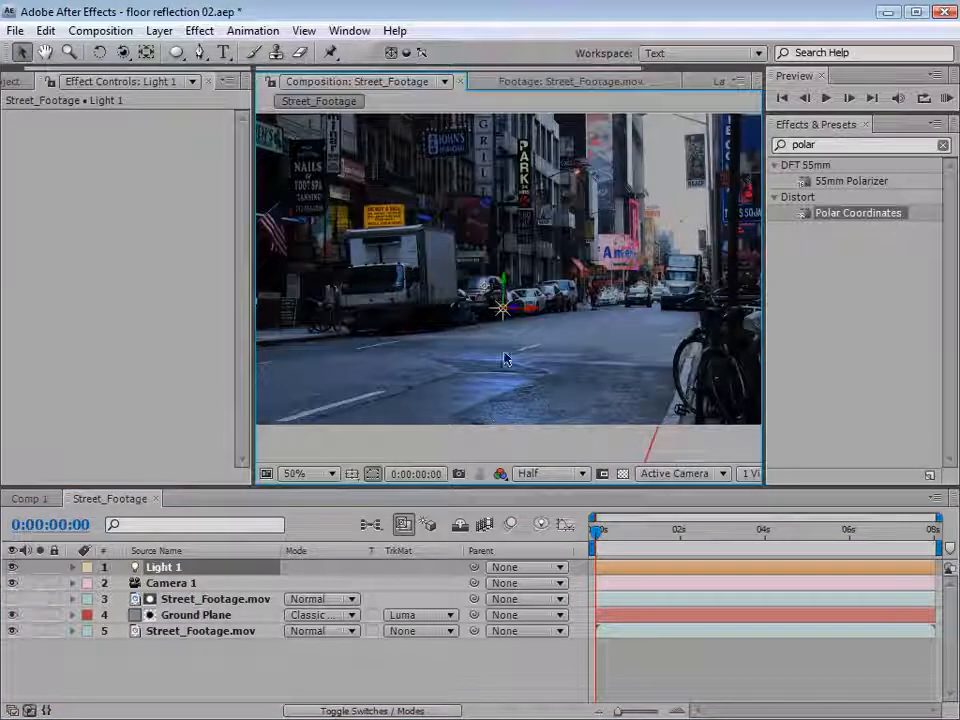
pyautogui.moveTo(506, 310); pyautogui.dragTo(519, 375)
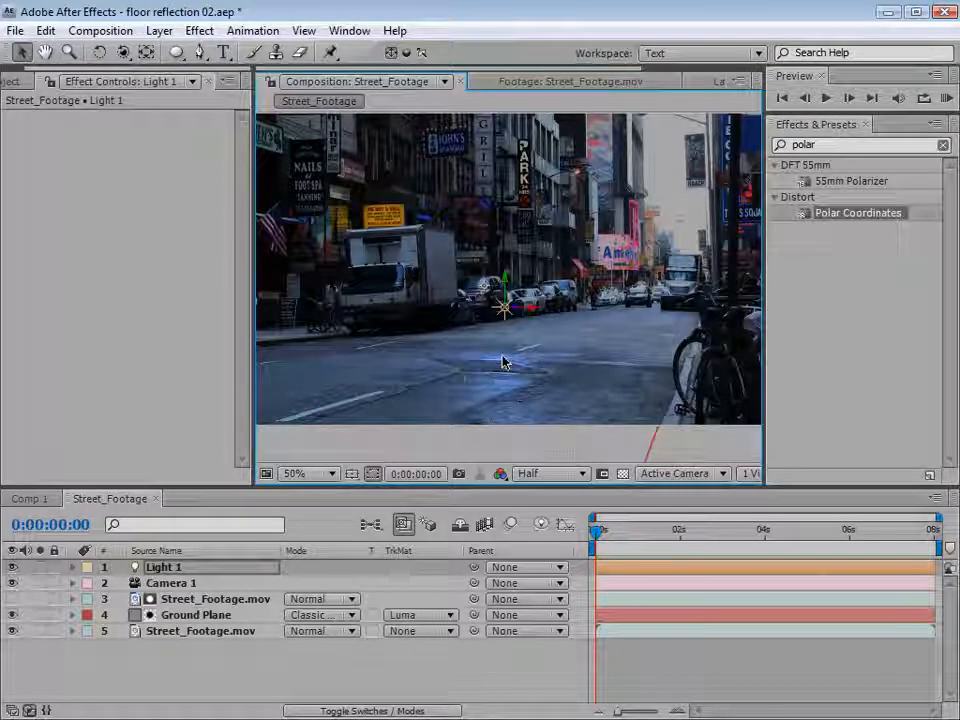
# Duplicate the Ground Plane layer together with its Street_Footage.mov matte layer to strengthen the reflection.
pyautogui.click(185, 619)
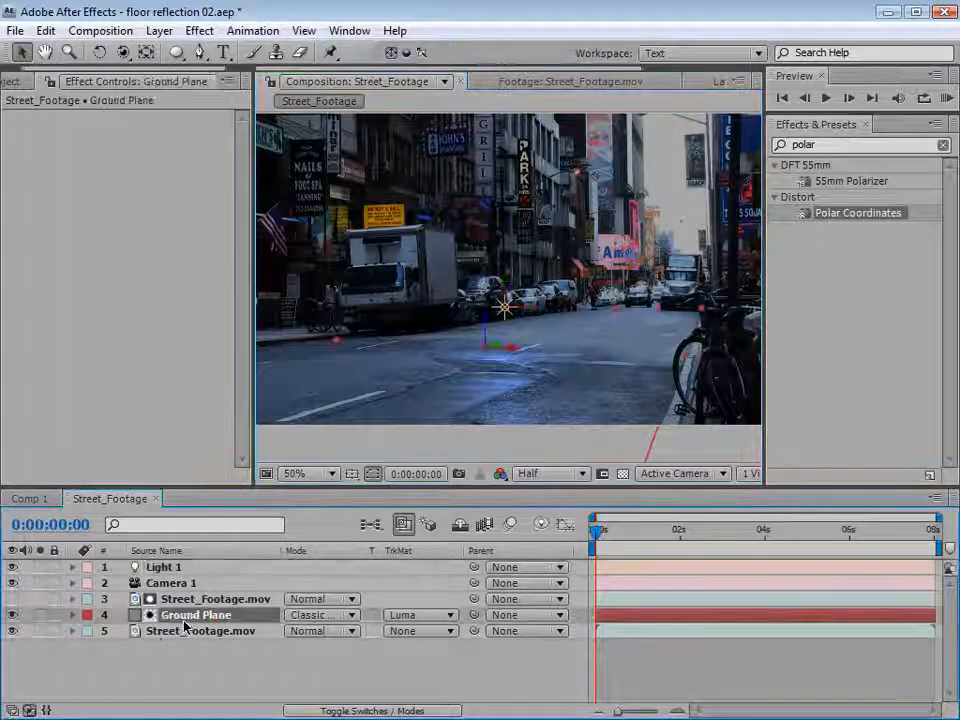
pyautogui.keyDown('shift'); pyautogui.click(184, 604); pyautogui.keyUp('shift')
pyautogui.click(46, 30)
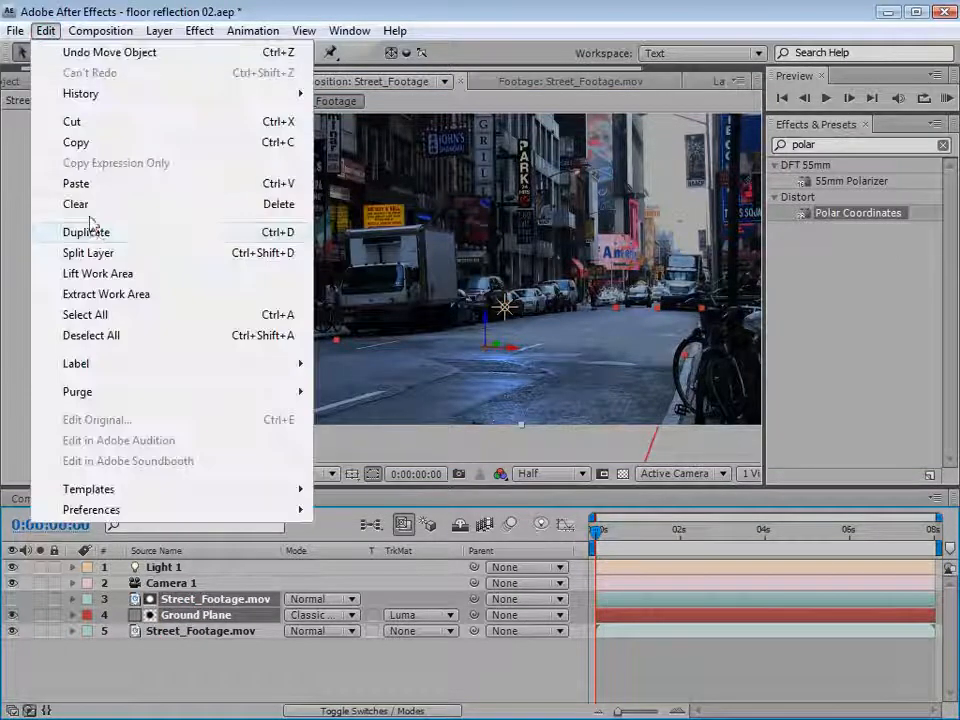
pyautogui.click(93, 232)
pyautogui.click(640, 682)
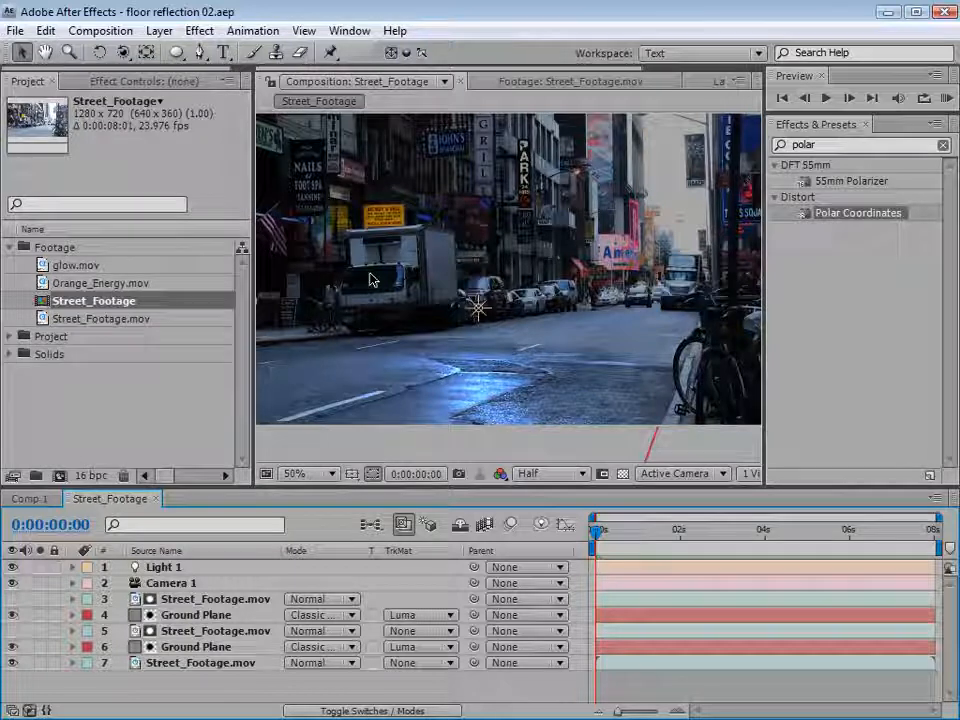
# Lower Light 1 slightly towards the road and change its colour to warm tan CCA484.
pyautogui.moveTo(609, 536); pyautogui.dragTo(578, 554)
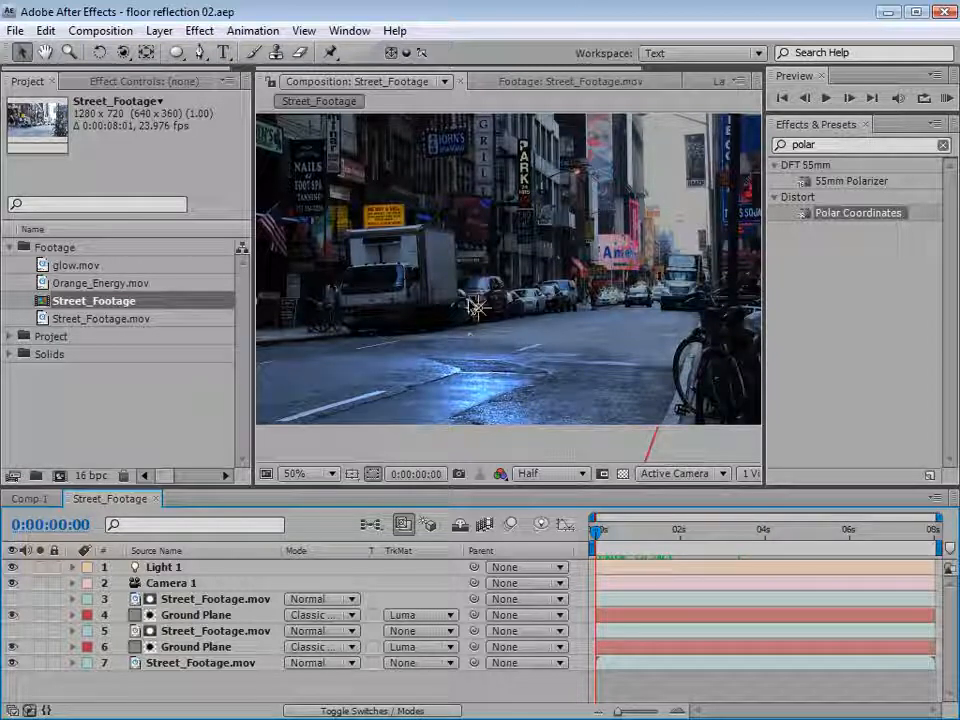
pyautogui.moveTo(476, 308)
pyautogui.mouseDown()
pyautogui.moveTo(468, 222)
pyautogui.moveTo(476, 332)
pyautogui.moveTo(478, 318)
pyautogui.mouseUp()
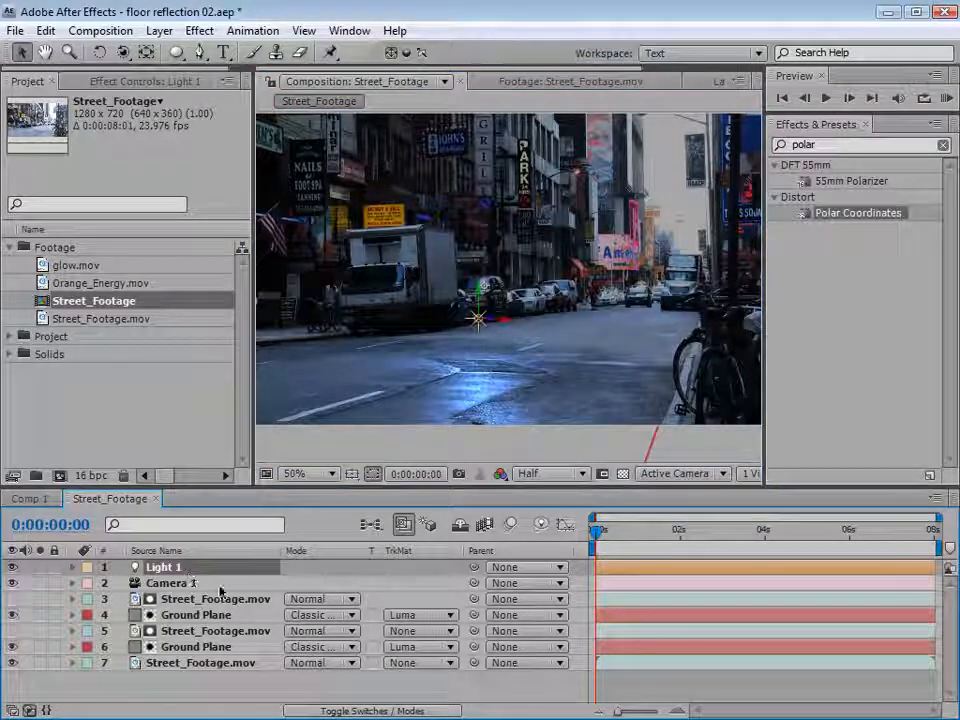
pyautogui.press('a')
pyautogui.press('a')
pyautogui.click(295, 615)
pyautogui.click(752, 546)
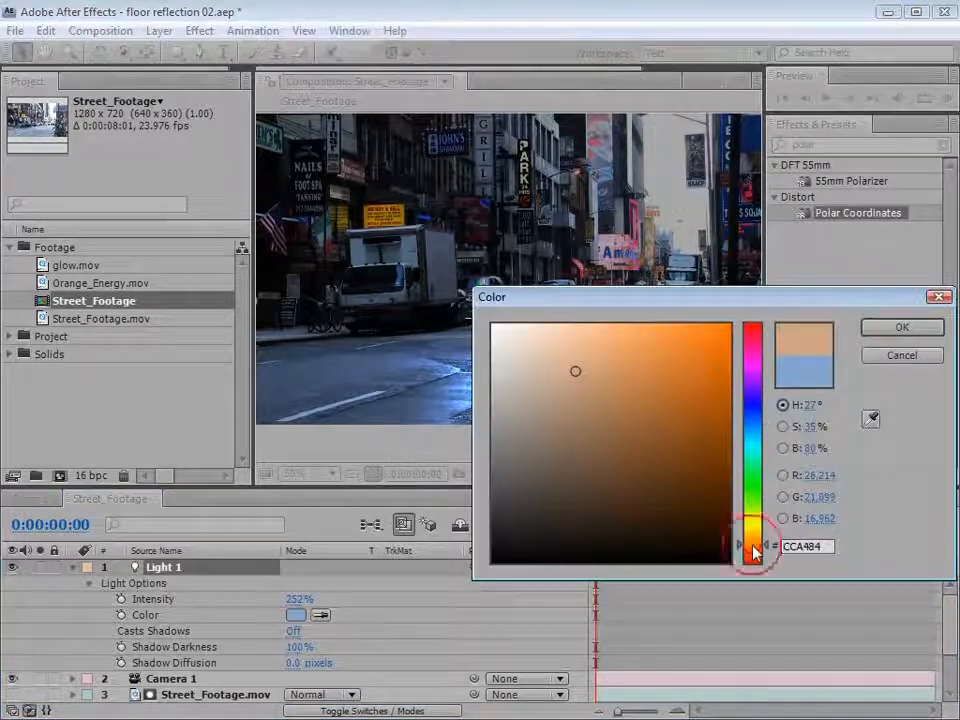
pyautogui.click(900, 328)
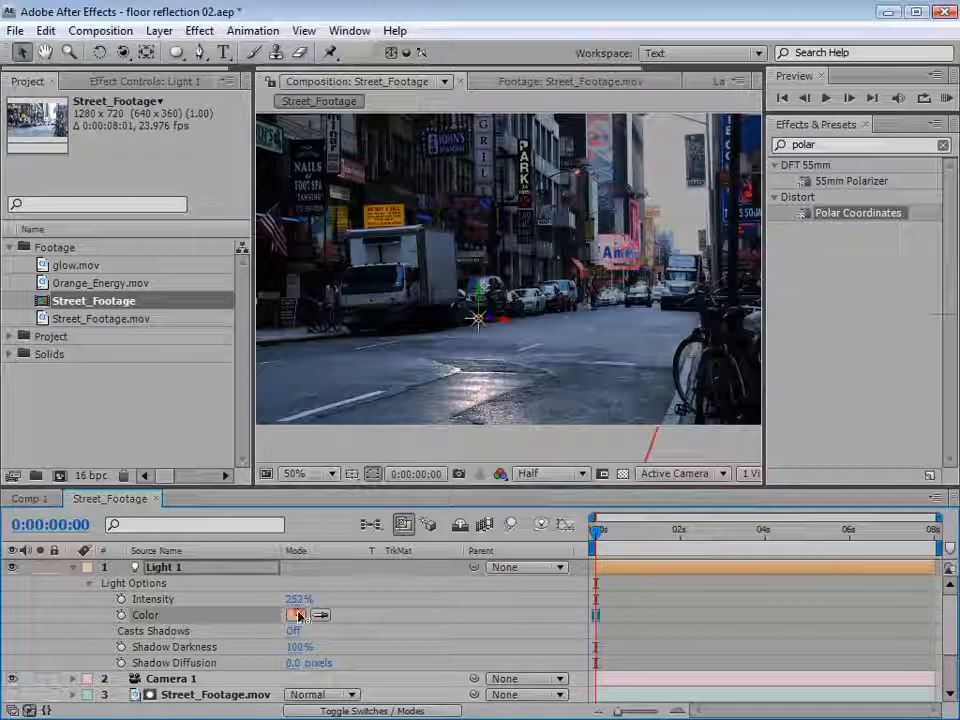
# Set Light 1's colour to a more saturated, brighter orange, DD9452, and shift the light slightly to the left.
pyautogui.click(297, 615)
pyautogui.click(641, 377)
pyautogui.click(880, 326)
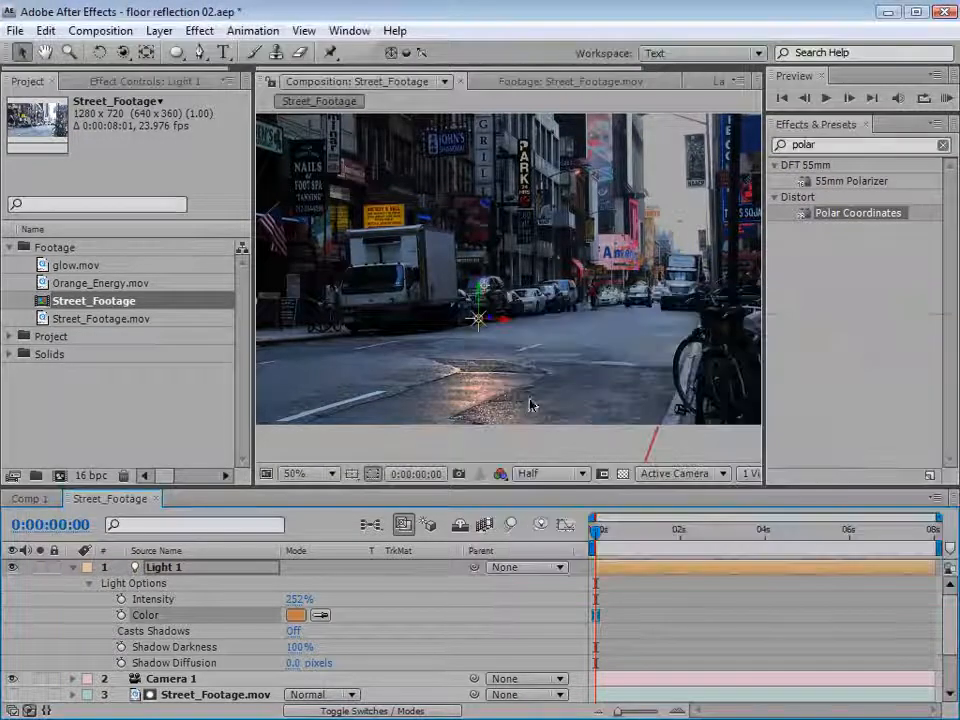
pyautogui.click(297, 615)
pyautogui.click(640, 355)
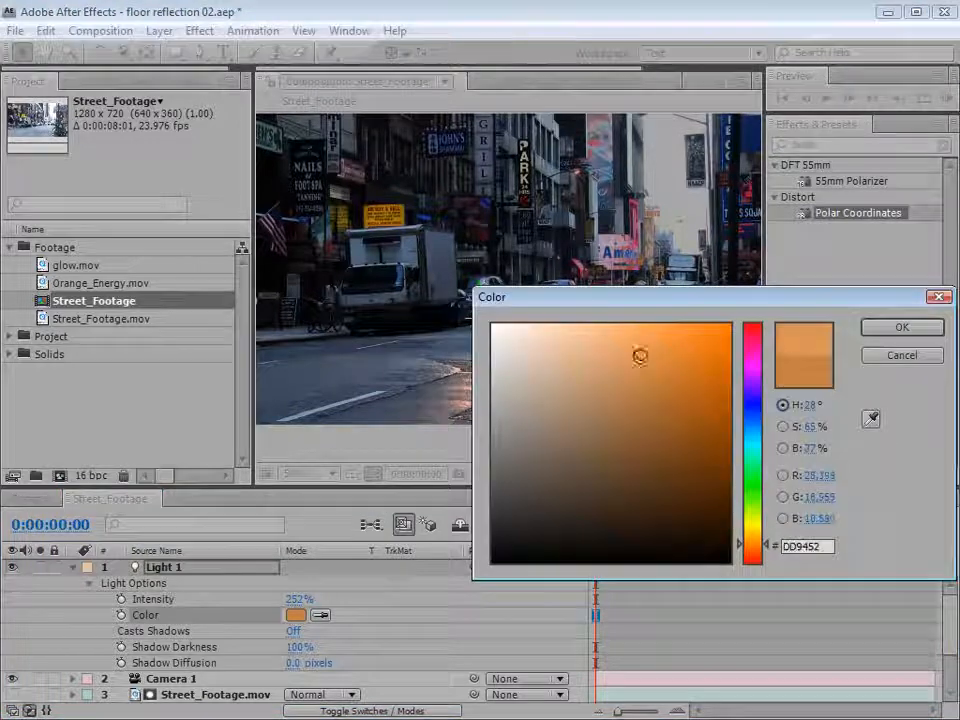
pyautogui.click(870, 328)
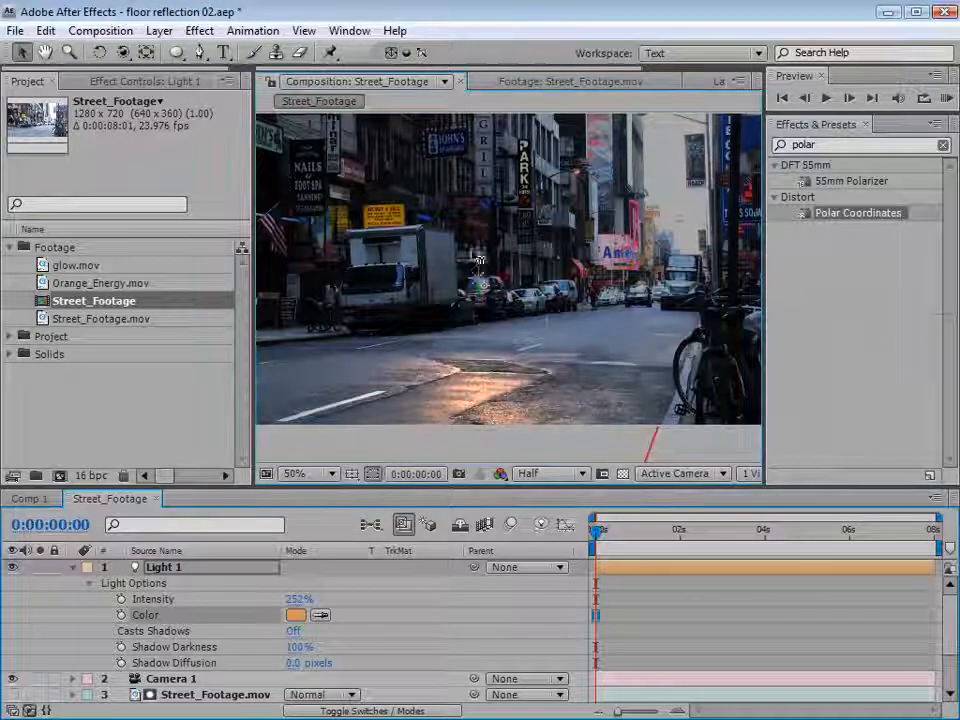
pyautogui.moveTo(489, 322)
pyautogui.mouseDown()
pyautogui.moveTo(901, 196)
pyautogui.moveTo(496, 363)
pyautogui.moveTo(553, 329)
pyautogui.moveTo(476, 321)
pyautogui.mouseUp()
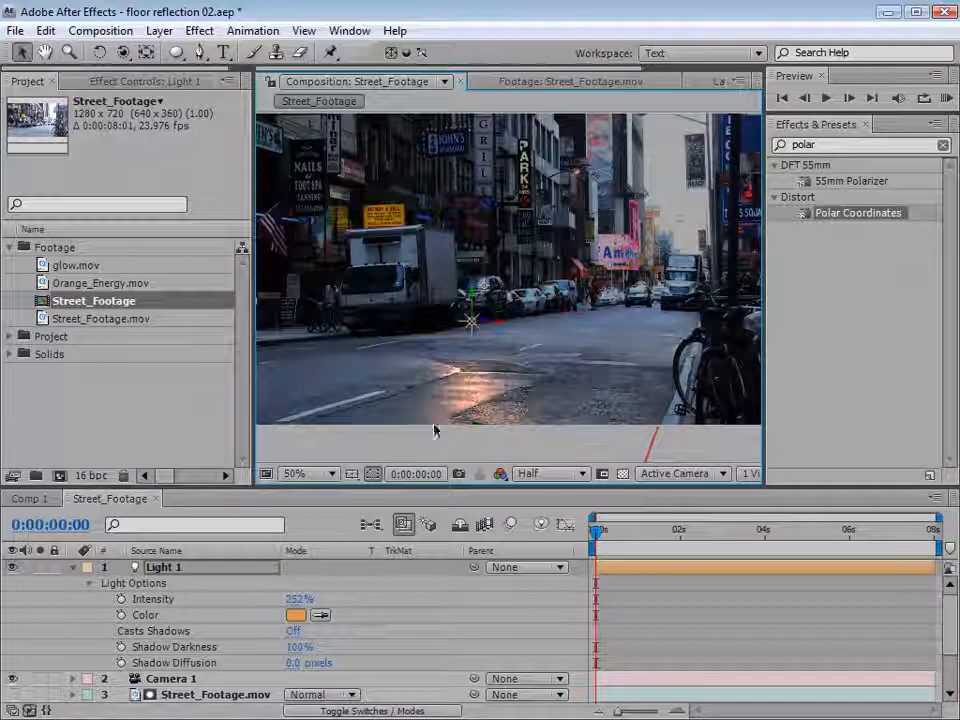
# Change Light 1's colour to a pale yellow-green.
pyautogui.click(295, 615)
pyautogui.moveTo(708, 292); pyautogui.dragTo(715, 409)
pyautogui.click(758, 546)
pyautogui.click(592, 472)
pyautogui.moveTo(757, 650); pyautogui.dragTo(756, 630)
pyautogui.click(907, 444)
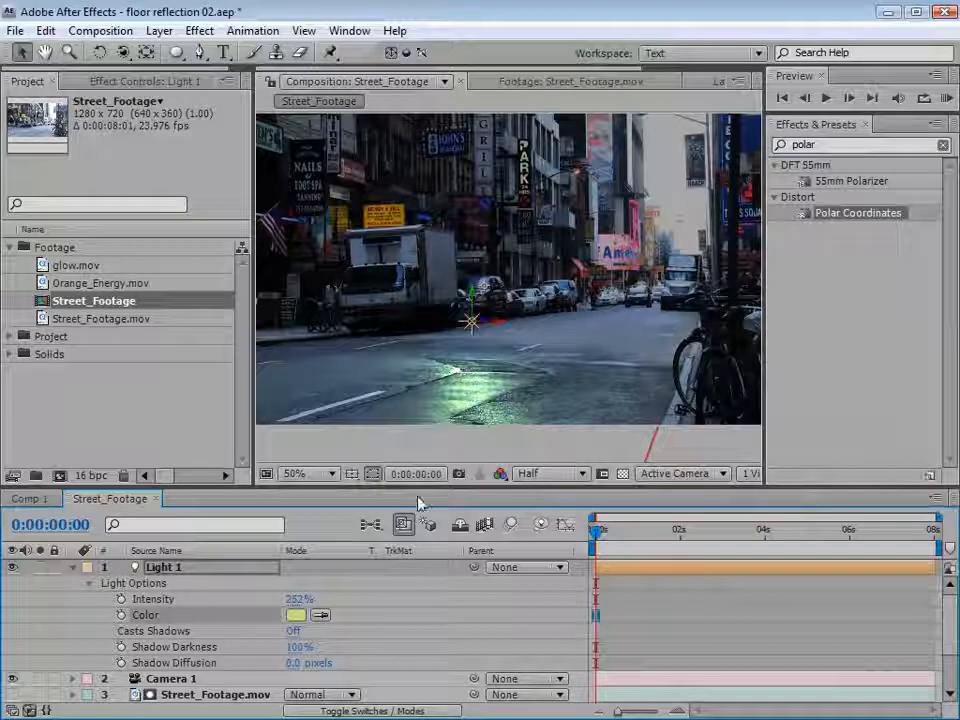
# Undo the recent changes to Light 1 until its colour is blue again, and save the project.
pyautogui.hotkey('ctrl', 'z')
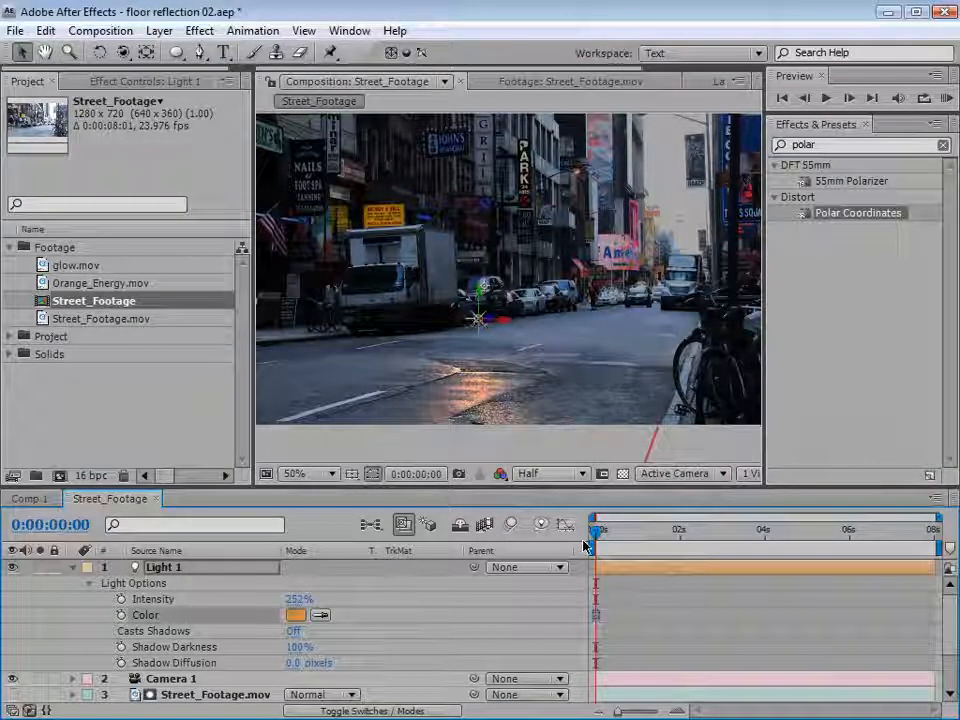
pyautogui.hotkey('ctrl', 'z')
pyautogui.hotkey('ctrl', 'z')
pyautogui.click(637, 585)
pyautogui.hotkey('ctrl', 's')
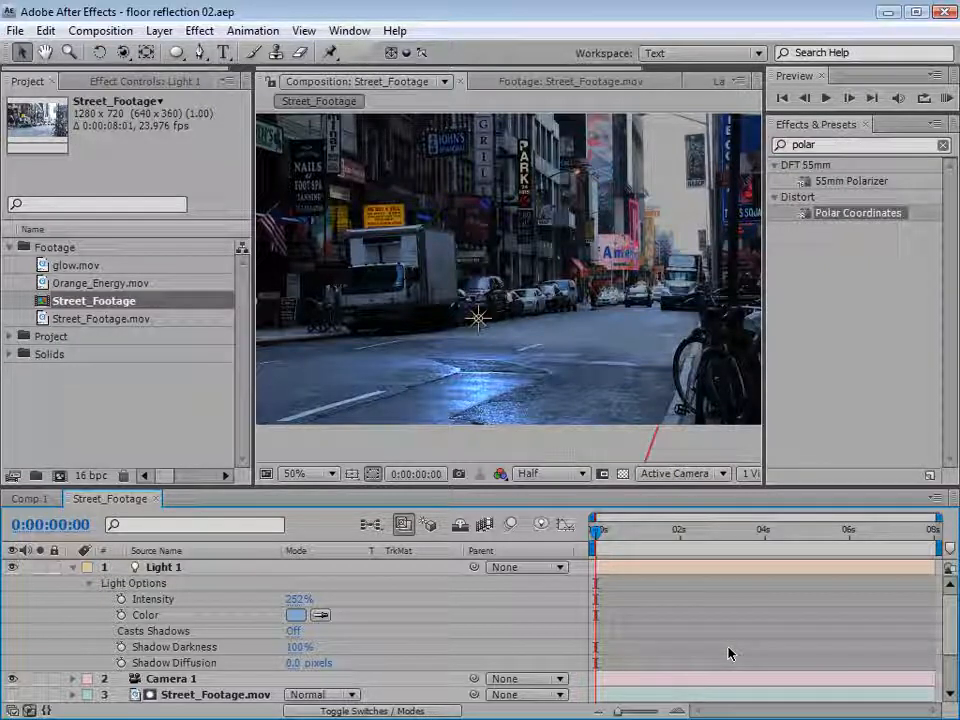
# Create a gray solid 800 px wide and 800 px high in the Street_Footage composition.
pyautogui.click(159, 30)
pyautogui.moveTo(168, 54)
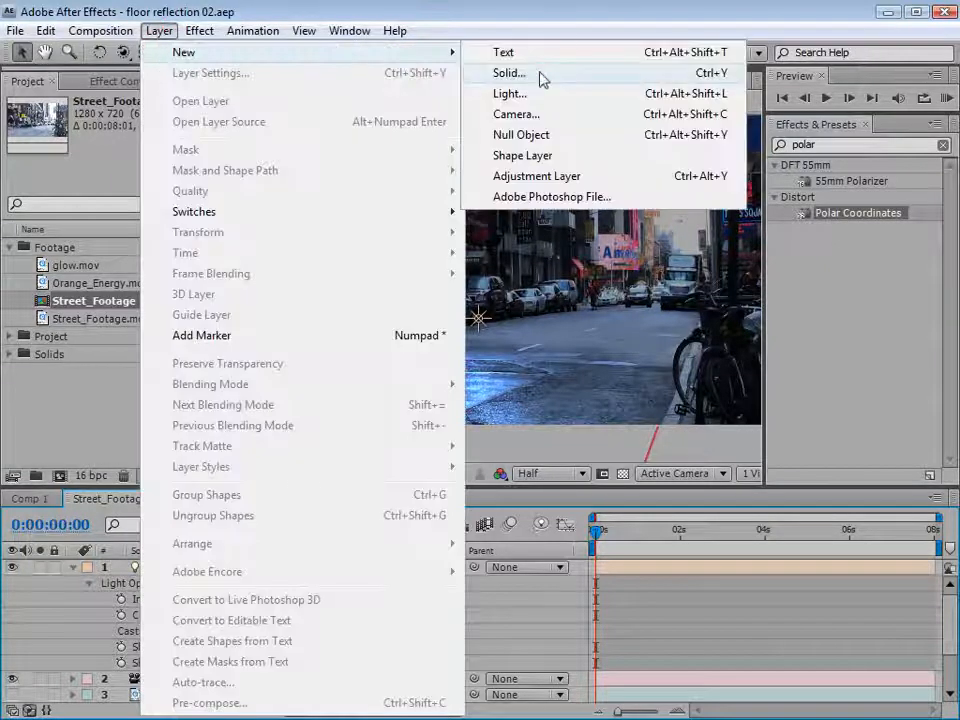
pyautogui.click(546, 73)
pyautogui.click(366, 324)
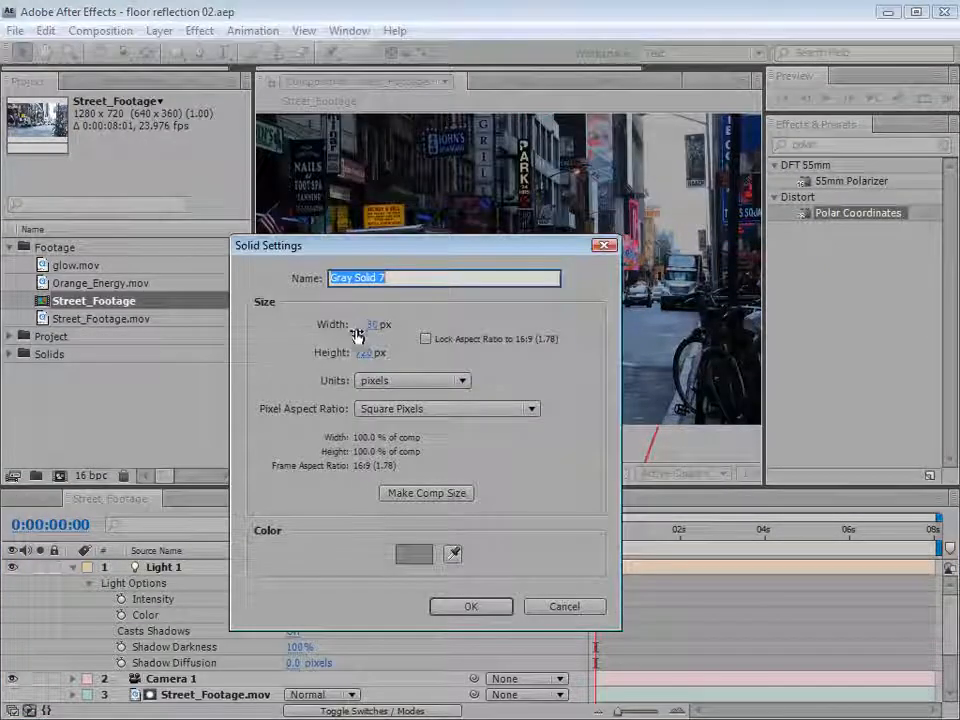
pyautogui.click(366, 324)
pyautogui.write('800')
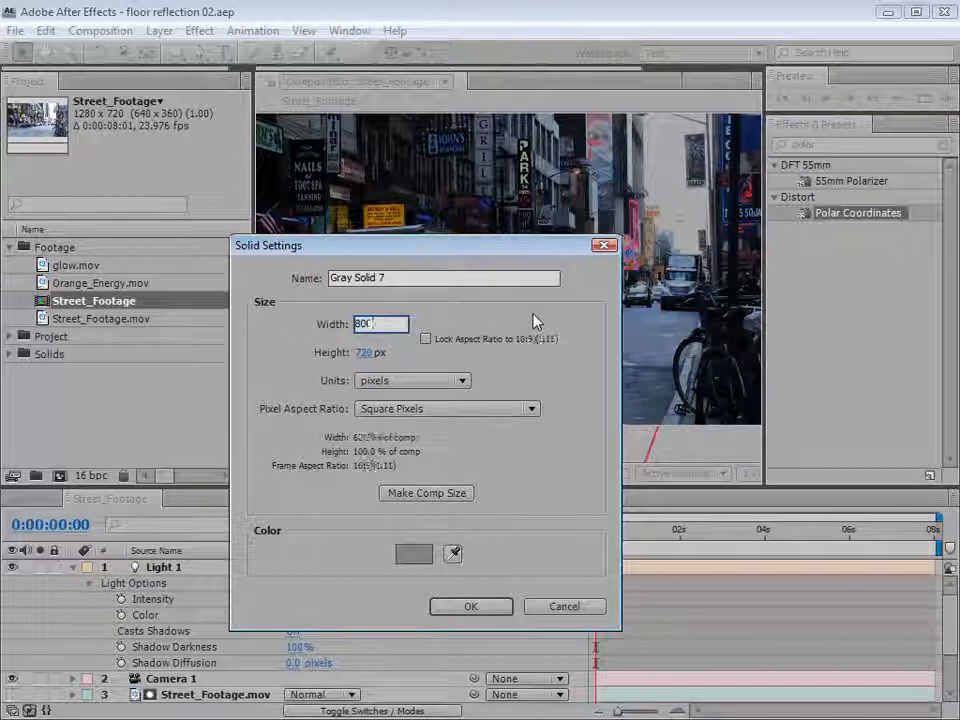
pyautogui.press('Tab')
pyautogui.write('800')
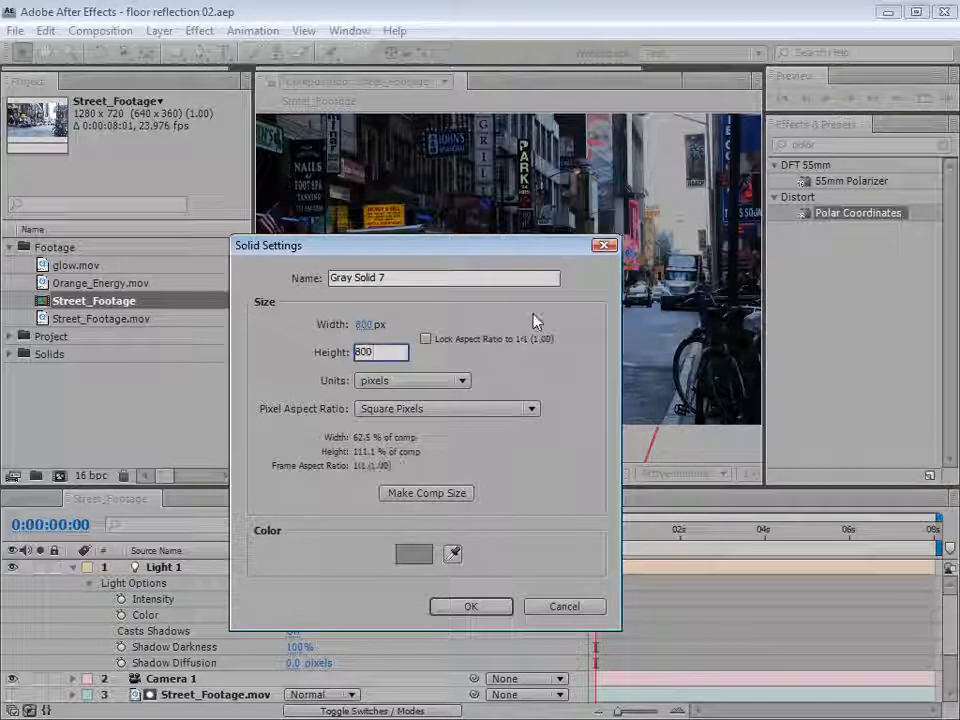
pyautogui.click(480, 606)
# Pre-compose the new solid, leaving all attributes in Street_Footage, and open the resulting composition.
pyautogui.click(159, 30)
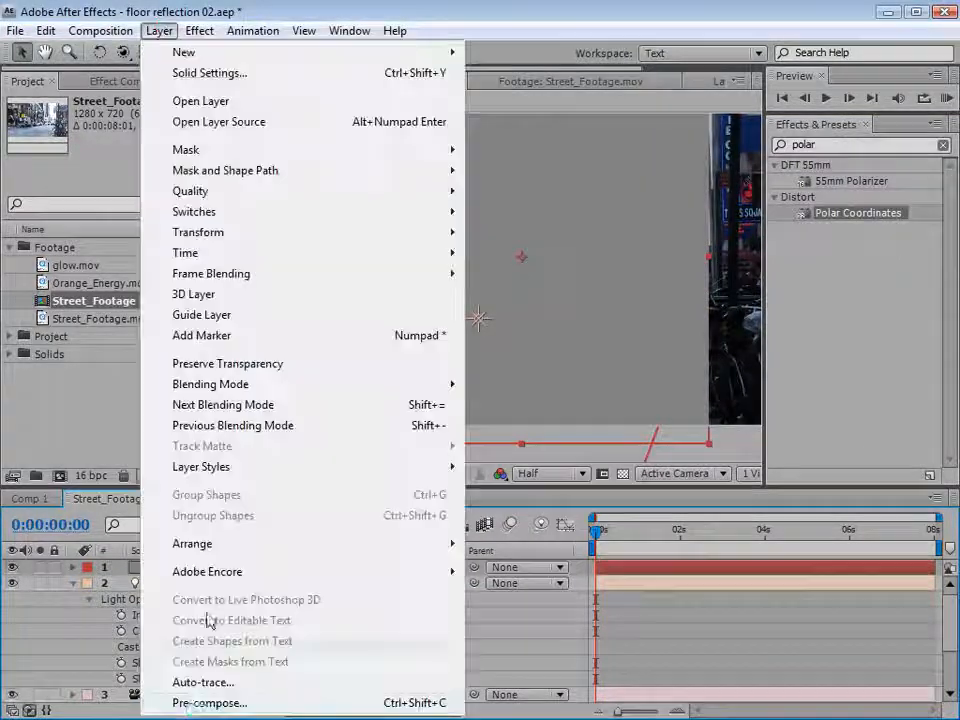
pyautogui.click(150, 700)
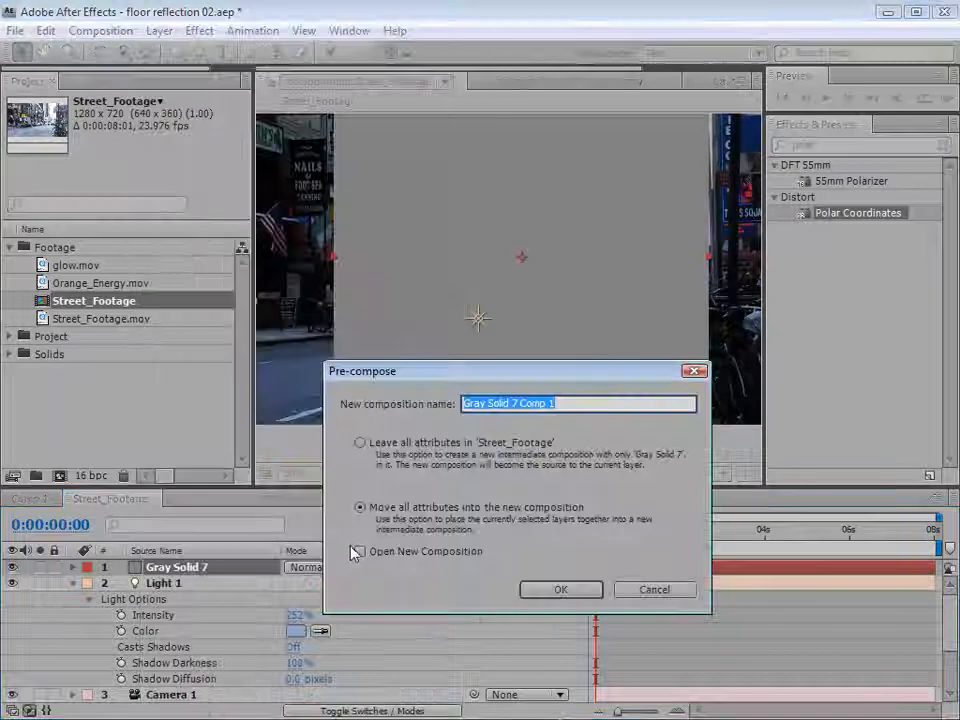
pyautogui.click(359, 443)
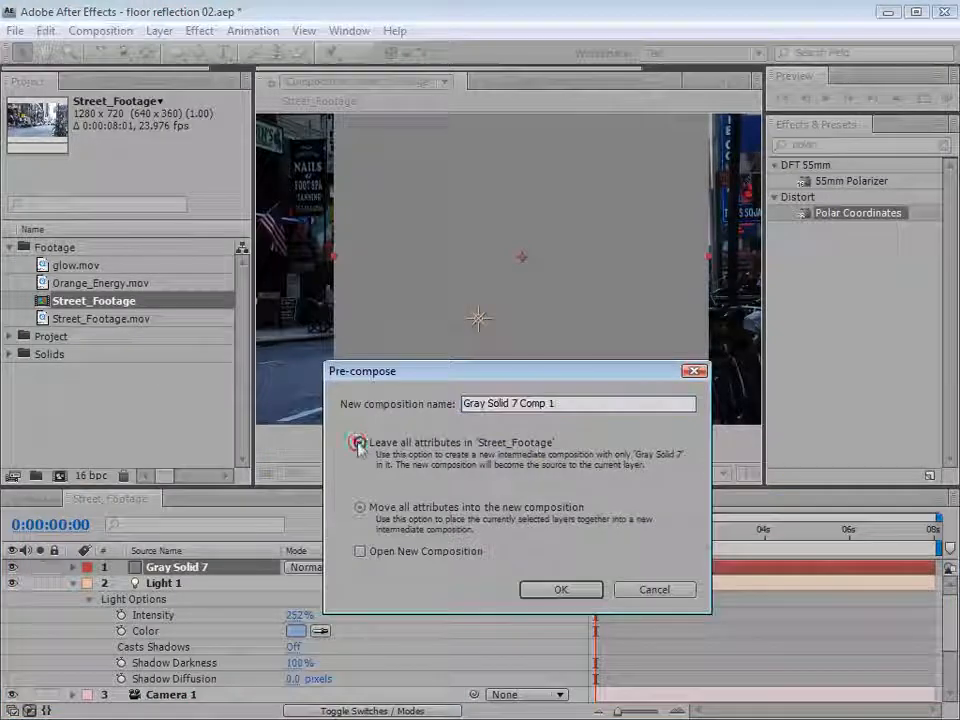
pyautogui.click(557, 591)
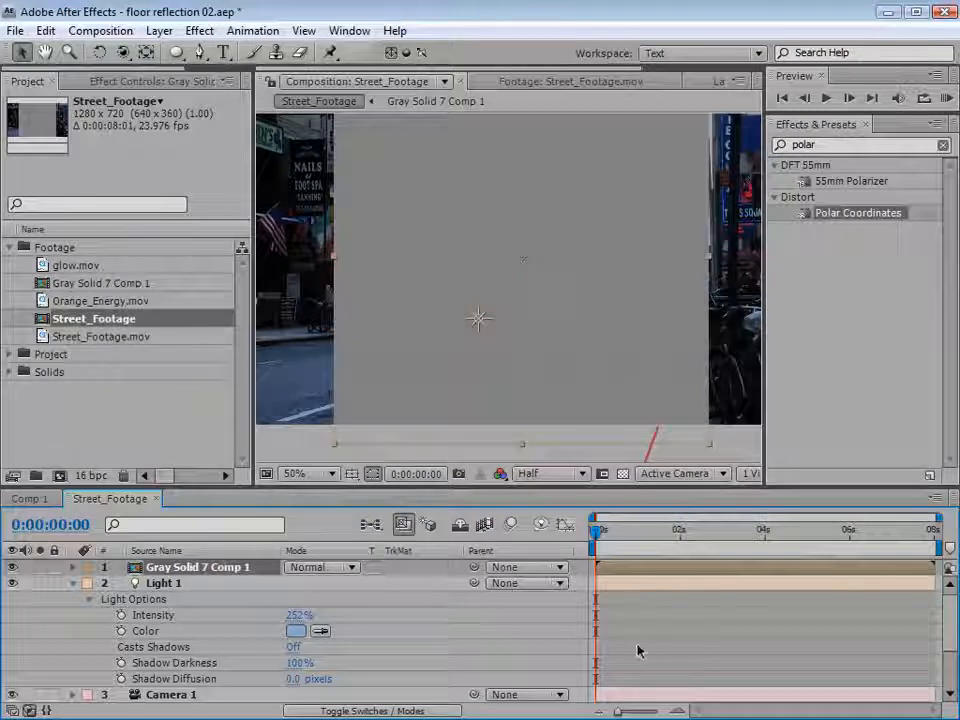
pyautogui.doubleClick(191, 567)
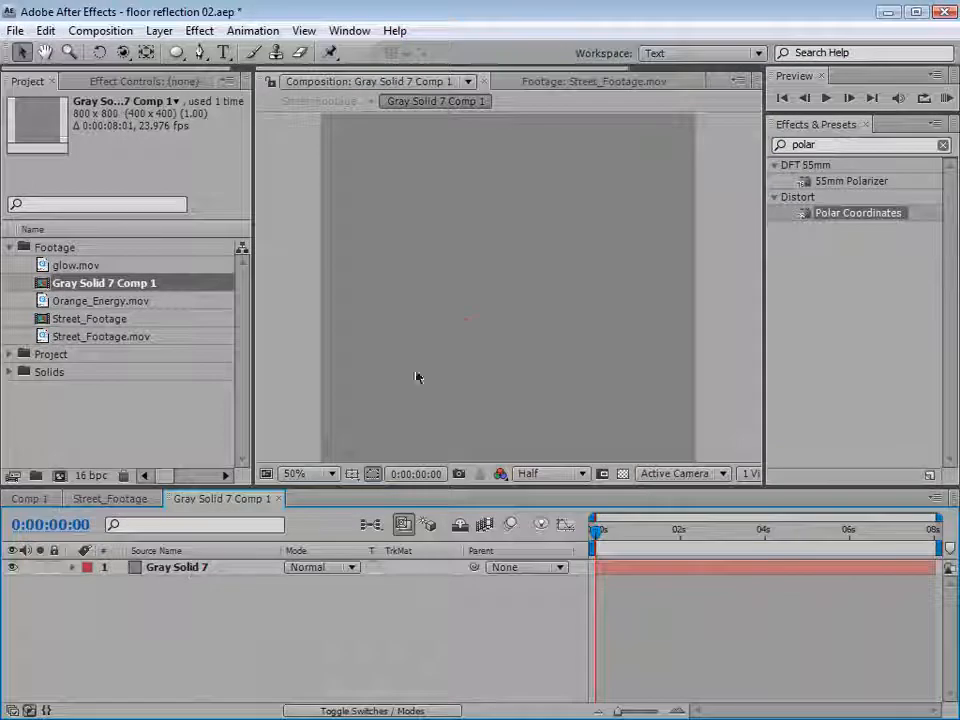
# Change the solid's colour to light blue, 8EB7EF.
pyautogui.click(446, 394)
pyautogui.moveTo(380, 486); pyautogui.dragTo(378, 569)
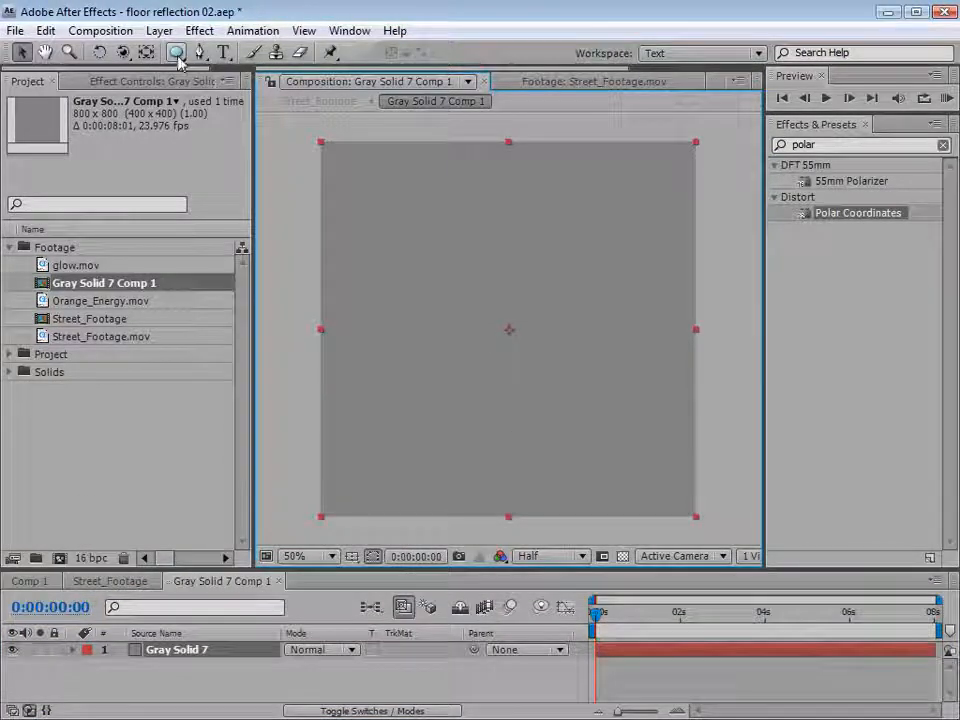
pyautogui.click(159, 30)
pyautogui.click(210, 71)
pyautogui.click(635, 556)
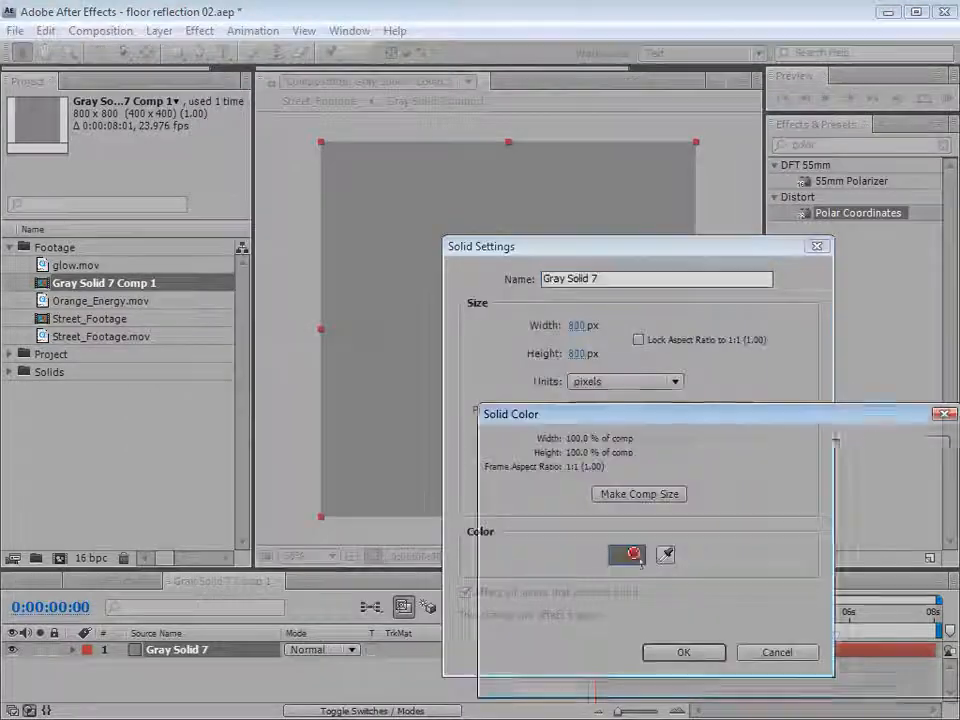
pyautogui.moveTo(757, 576); pyautogui.dragTo(762, 543)
pyautogui.click(595, 455)
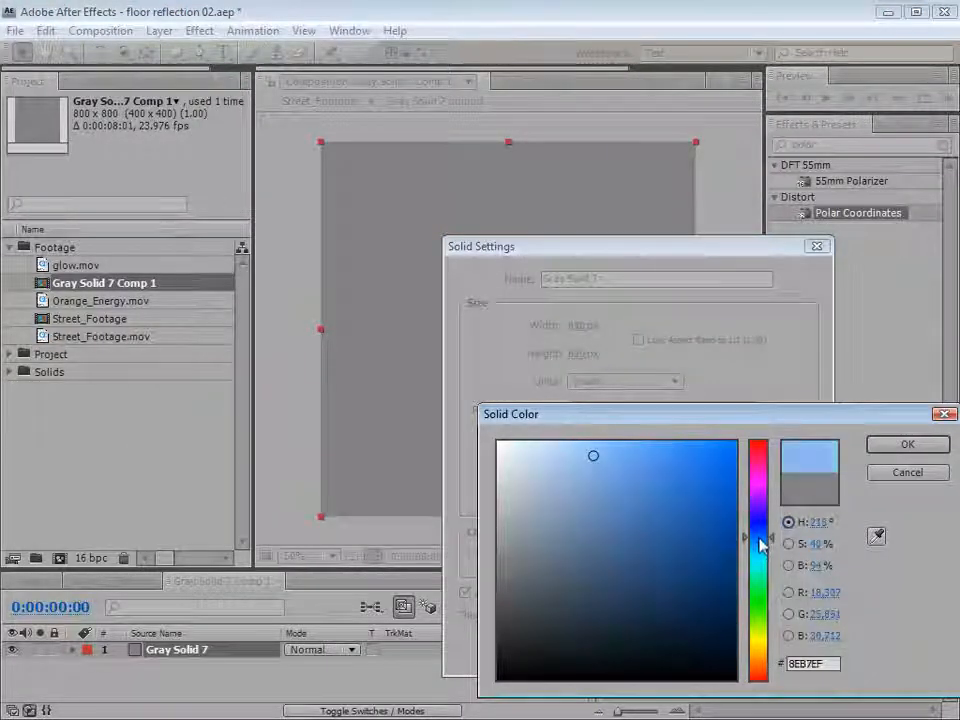
pyautogui.click(905, 443)
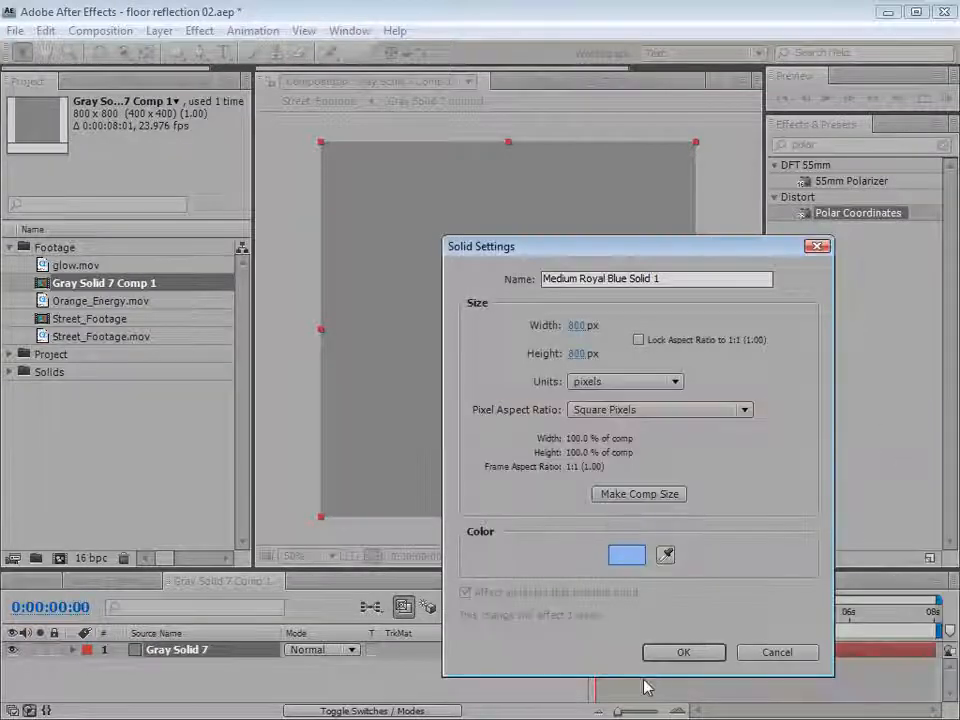
pyautogui.click(683, 651)
# Mask the blue solid to a small circle at its centre and set the mask feather to 7 pixels.
pyautogui.moveTo(181, 58); pyautogui.dragTo(232, 92)
pyautogui.moveTo(508, 329); pyautogui.dragTo(527, 350)
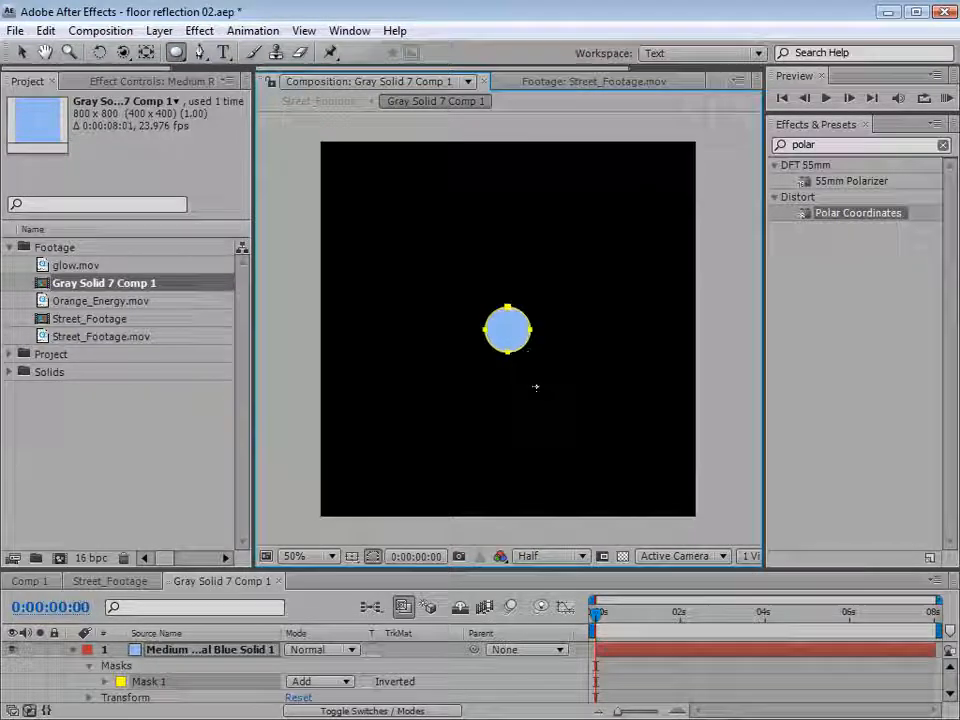
pyautogui.moveTo(253, 571); pyautogui.dragTo(250, 457)
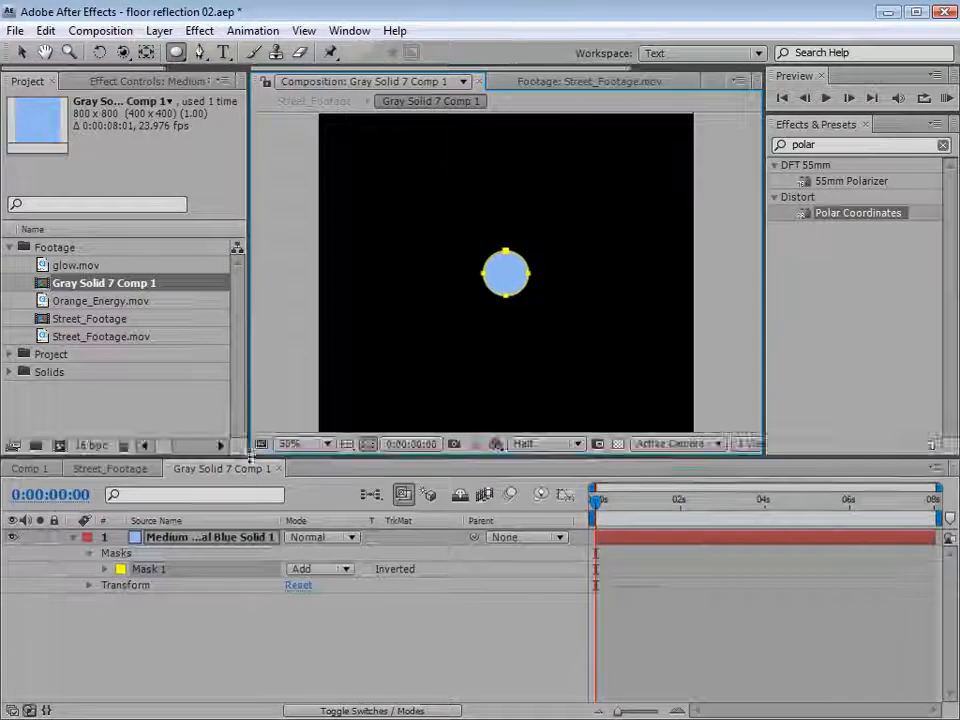
pyautogui.click(105, 569)
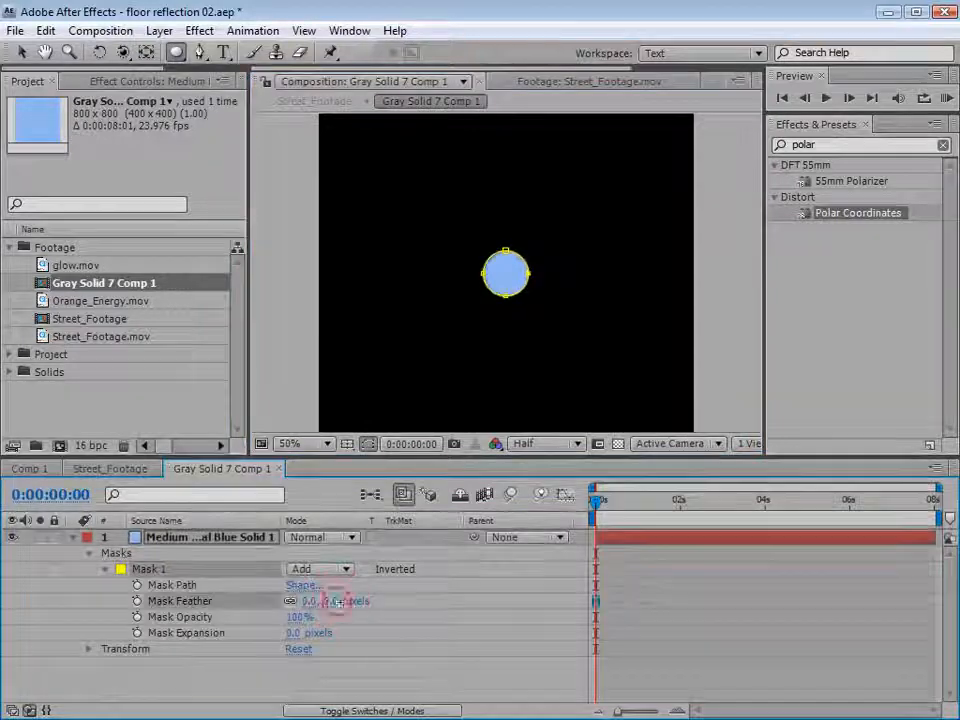
pyautogui.moveTo(310, 601); pyautogui.dragTo(564, 609)
# Duplicate the circular mask and set the copy's feather to 108 pixels for a soft halo.
pyautogui.click(152, 570)
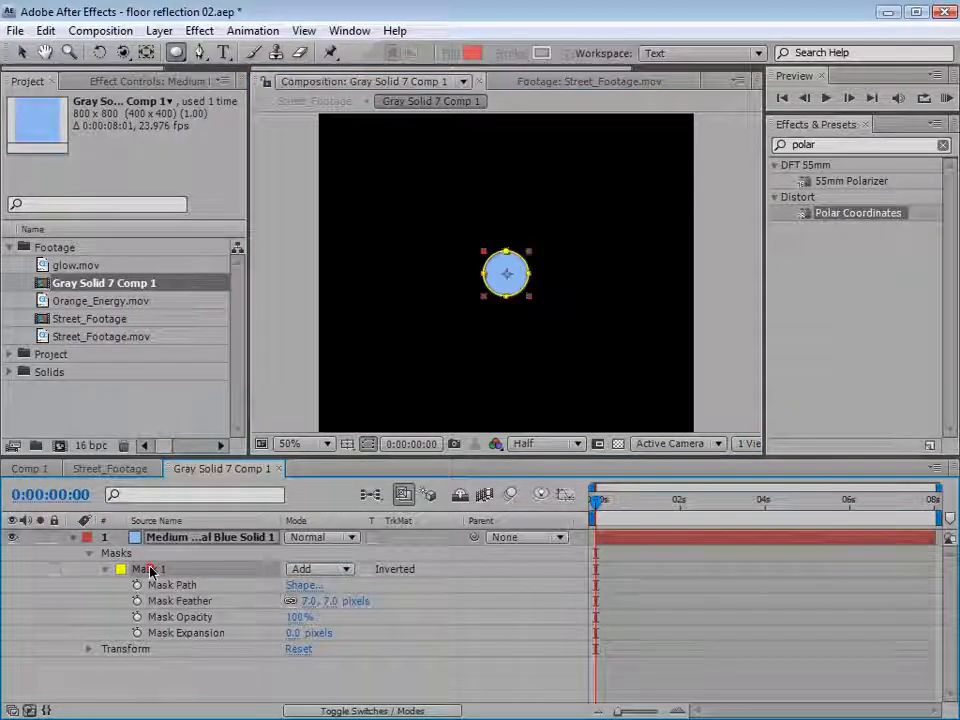
pyautogui.hotkey('ctrl', 'd')
pyautogui.click(104, 647)
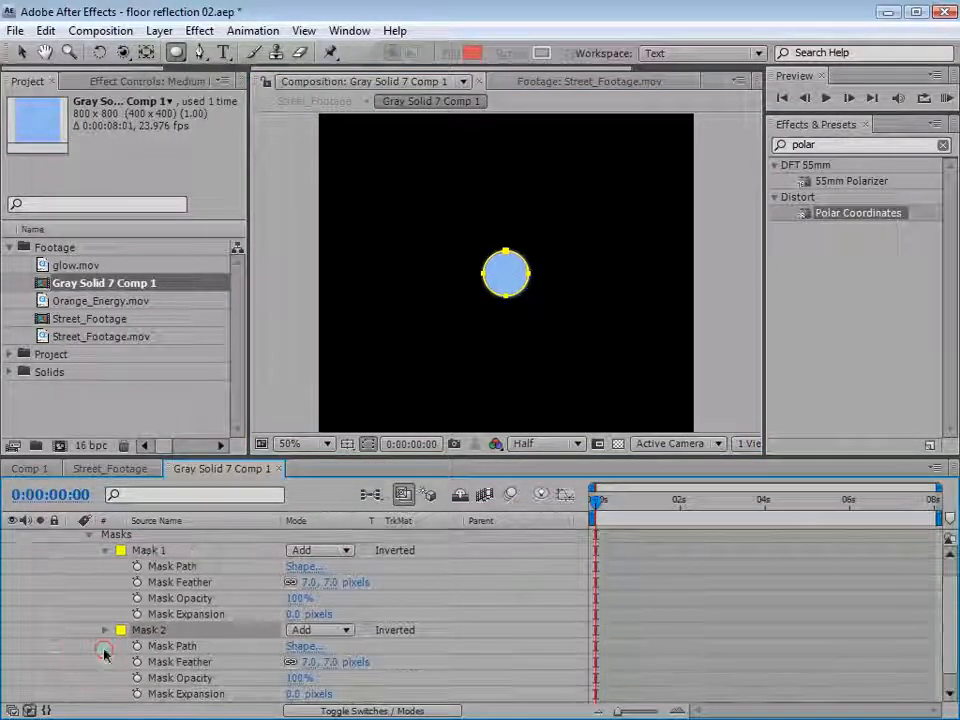
pyautogui.moveTo(335, 665); pyautogui.dragTo(411, 664)
pyautogui.click(620, 634)
# Duplicate the masked solid as an Add-mode copy scaled to about 67%, with mask feathers of 34 and 126 pixels.
pyautogui.scroll(1, 622, 633)
pyautogui.click(613, 535)
pyautogui.hotkey('ctrl', 'd')
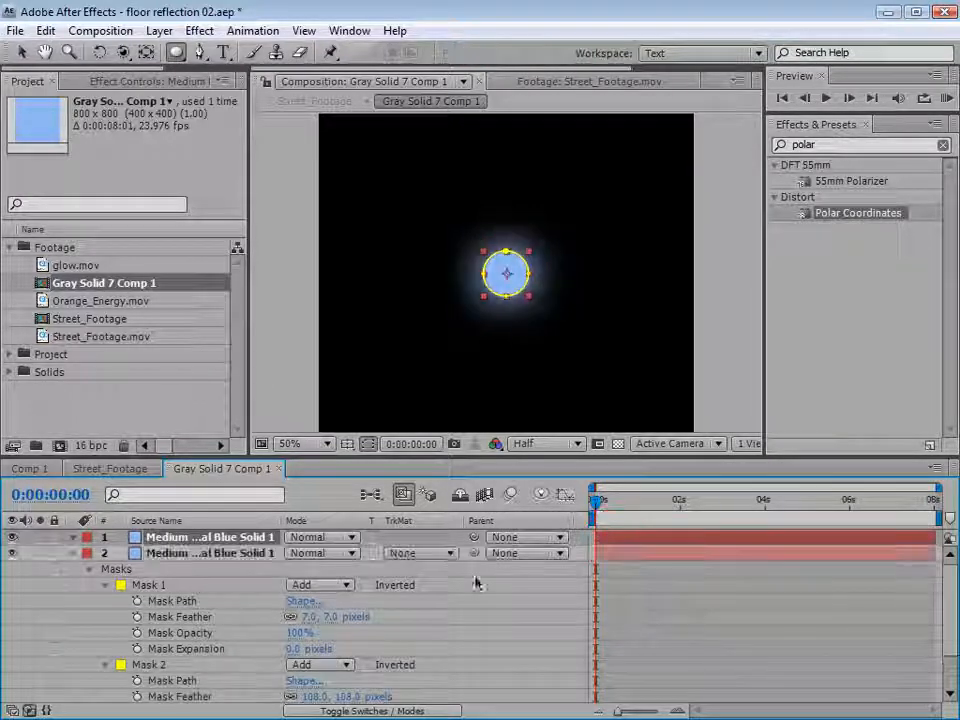
pyautogui.click(318, 538)
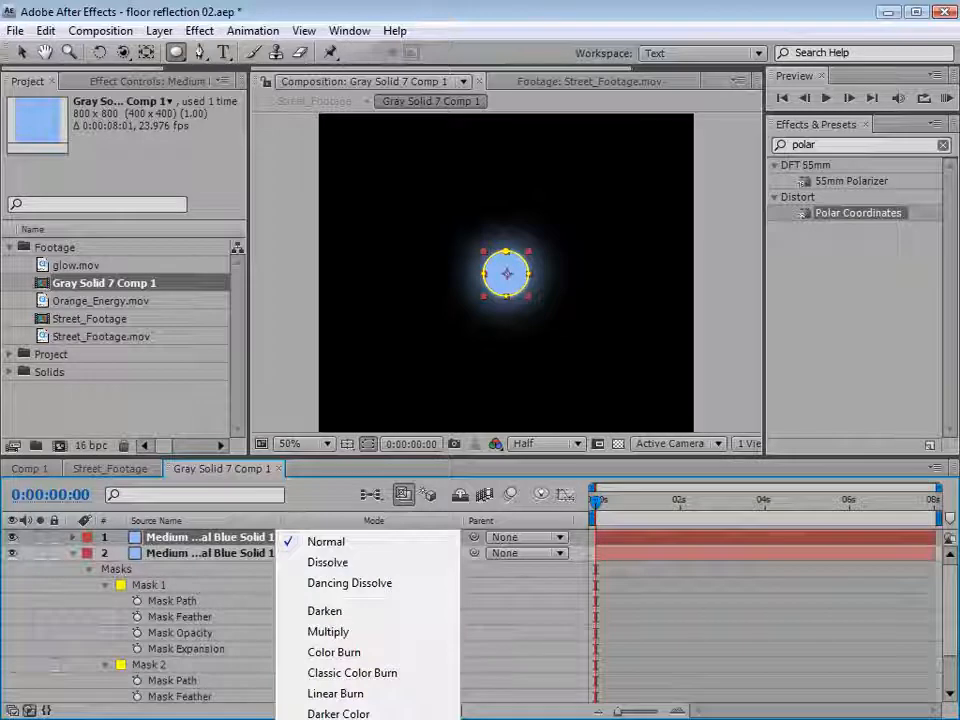
pyautogui.click(318, 719)
pyautogui.press('v')
pyautogui.moveTo(527, 298); pyautogui.dragTo(519, 292)
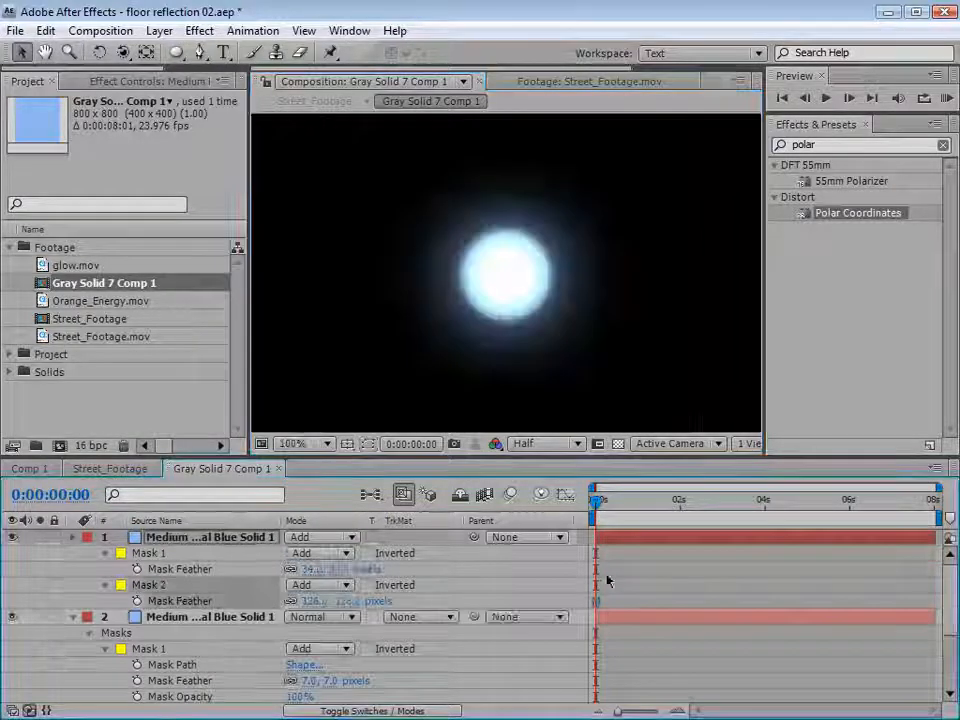
# Create another 800 by 800 px solid in a darker, muted blue.
pyautogui.click(159, 30)
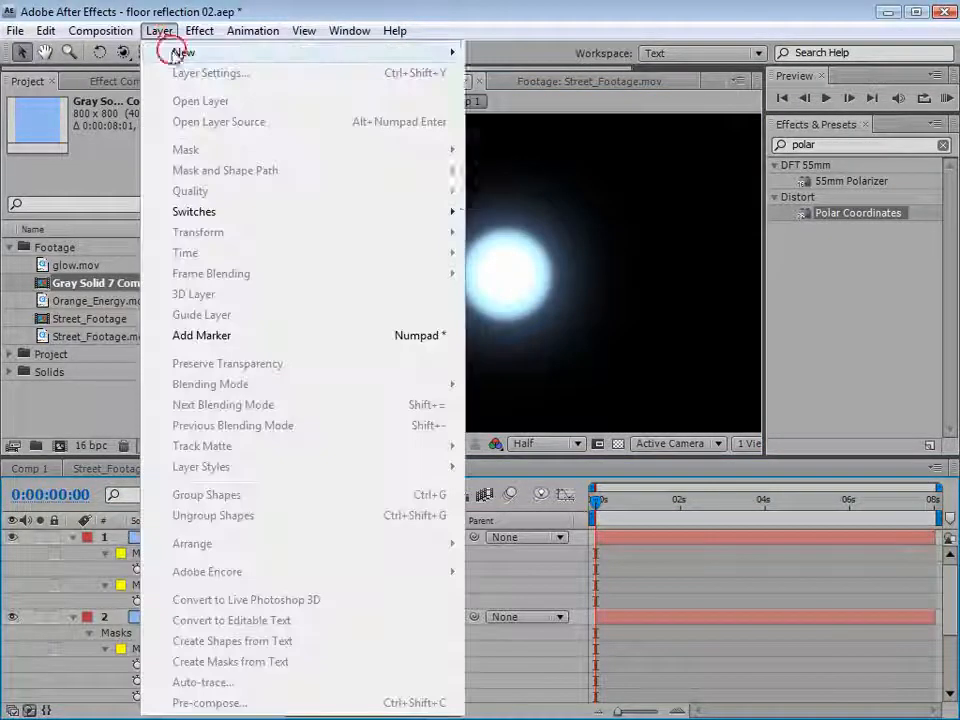
pyautogui.moveTo(135, 52)
pyautogui.click(505, 73)
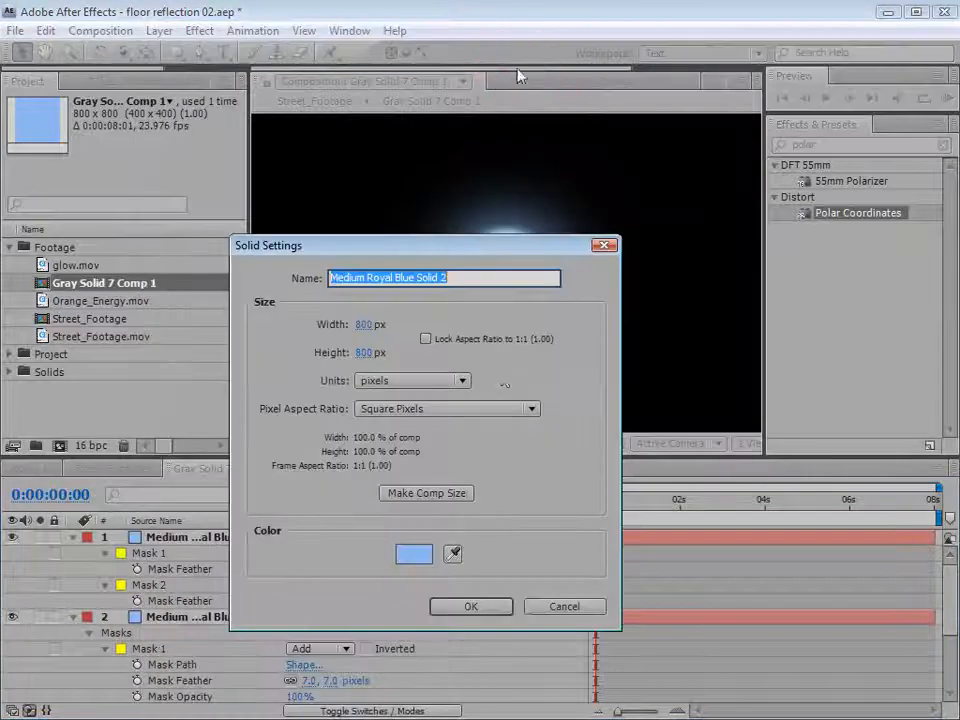
pyautogui.click(413, 553)
pyautogui.click(757, 534)
pyautogui.moveTo(634, 562)
pyautogui.mouseDown()
pyautogui.moveTo(613, 574)
pyautogui.moveTo(624, 579)
pyautogui.mouseUp()
pyautogui.click(904, 445)
pyautogui.click(470, 606)
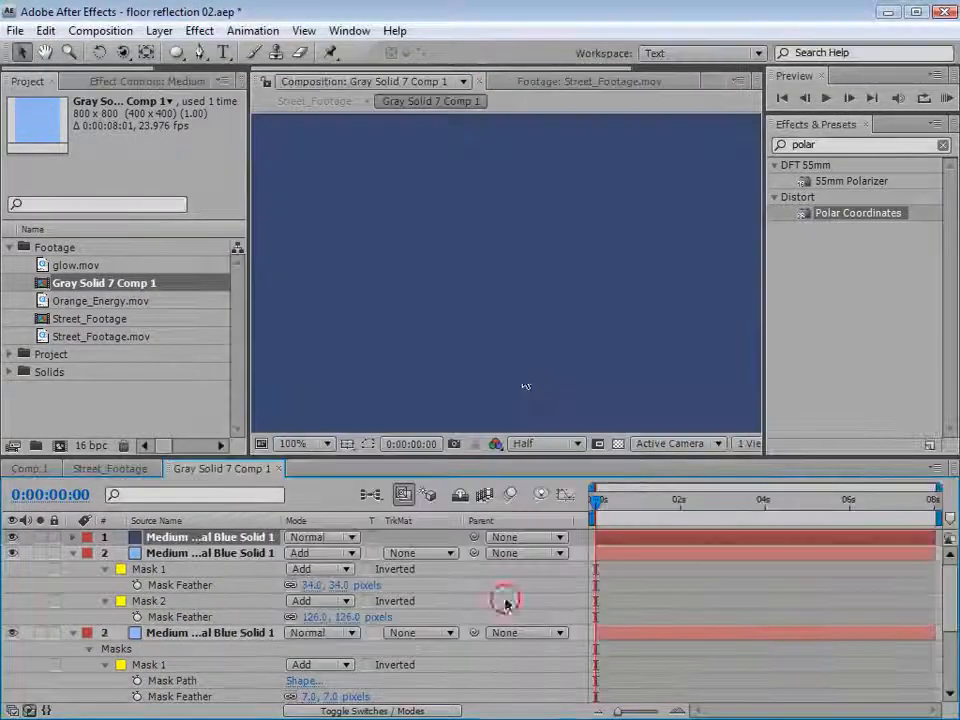
# Mask the dark blue solid to a large centred circle and set its mask feather to 191 pixels.
pyautogui.click(176, 52)
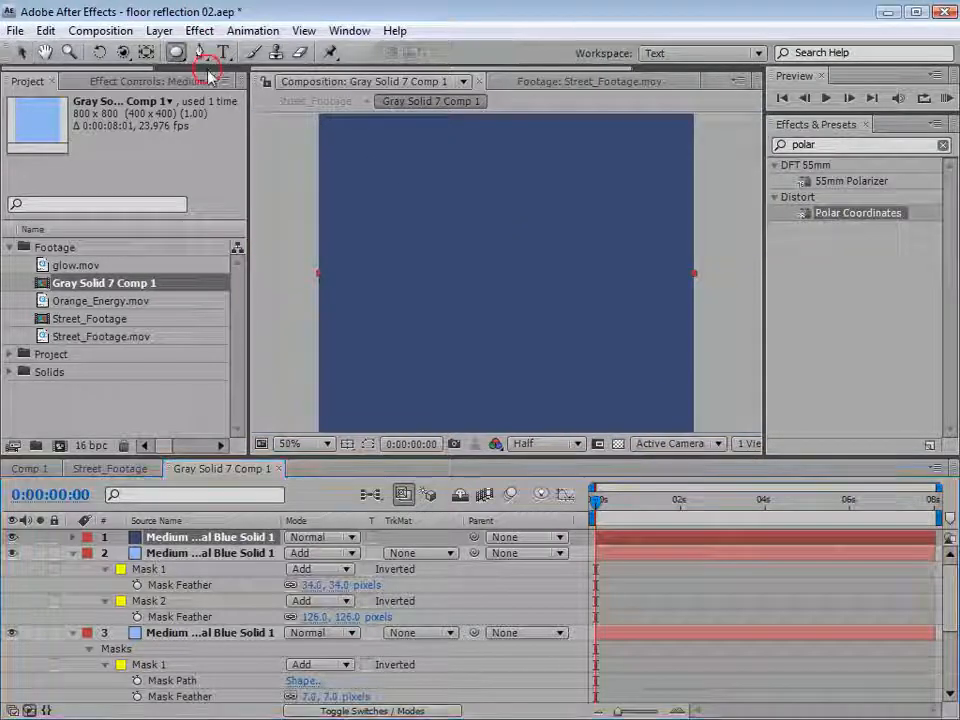
pyautogui.moveTo(507, 274); pyautogui.dragTo(583, 364)
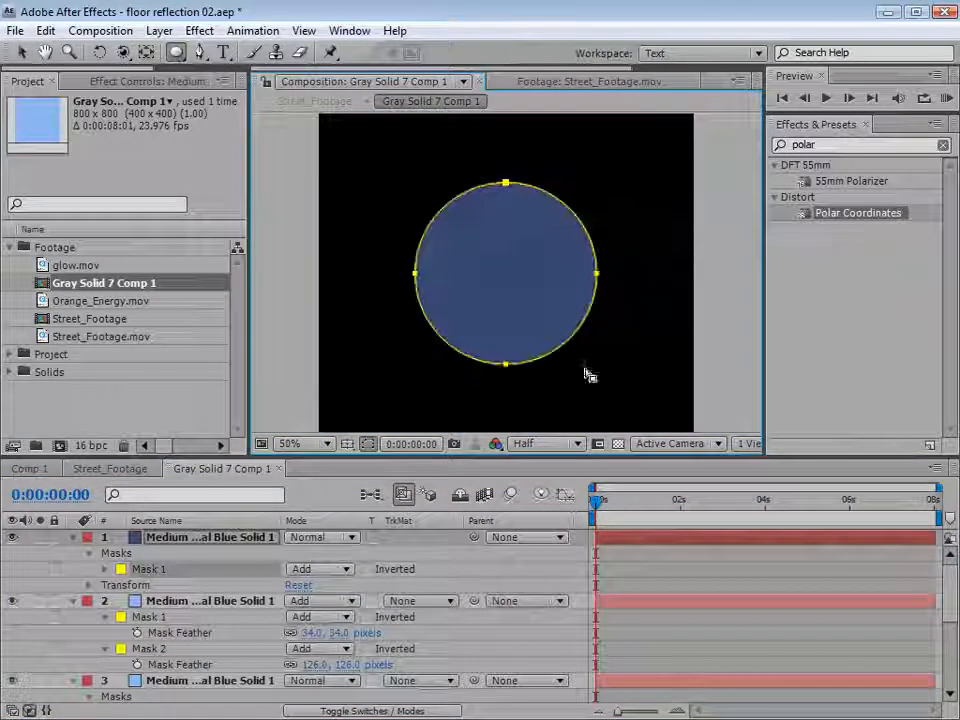
pyautogui.click(104, 569)
pyautogui.moveTo(332, 602); pyautogui.dragTo(498, 588)
# Set the dark blue solid's blending mode to Add.
pyautogui.click(330, 538)
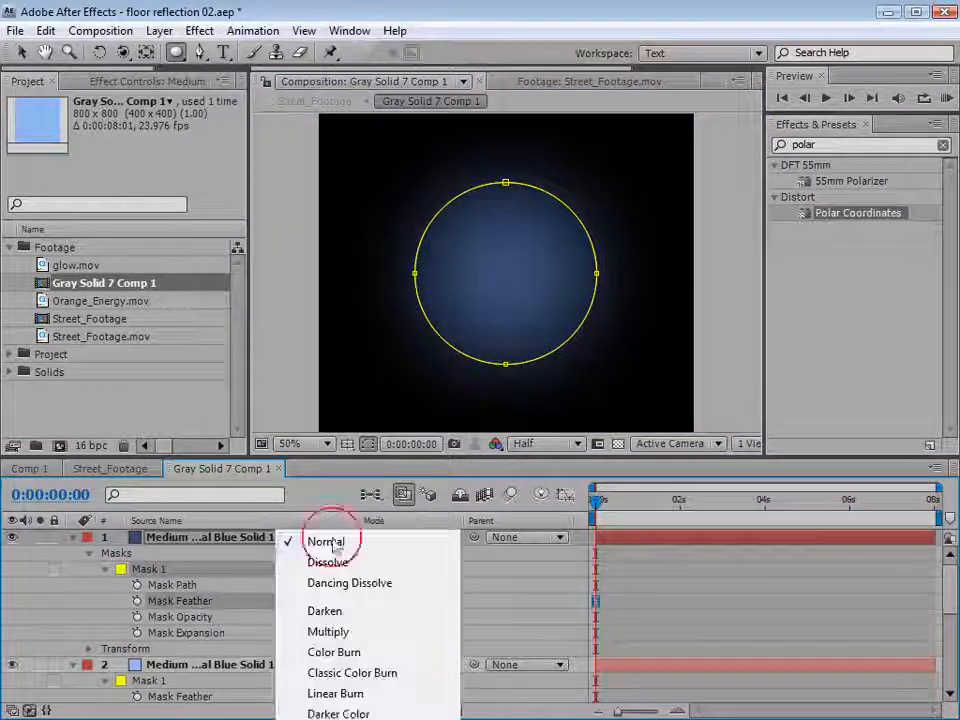
pyautogui.click(325, 719)
pyautogui.press('v')
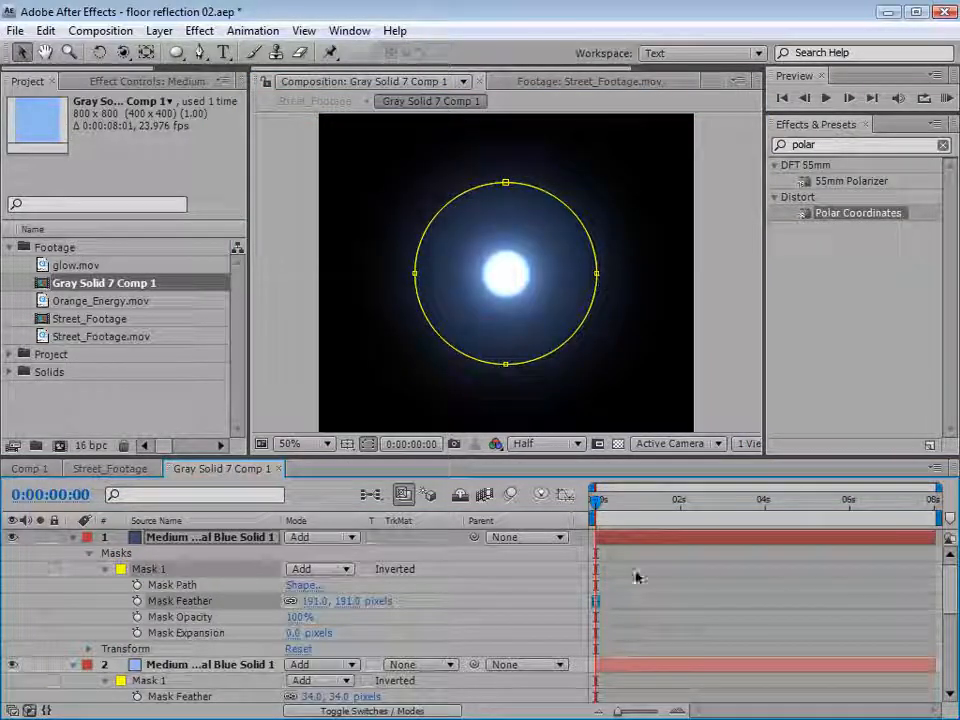
pyautogui.click(606, 490)
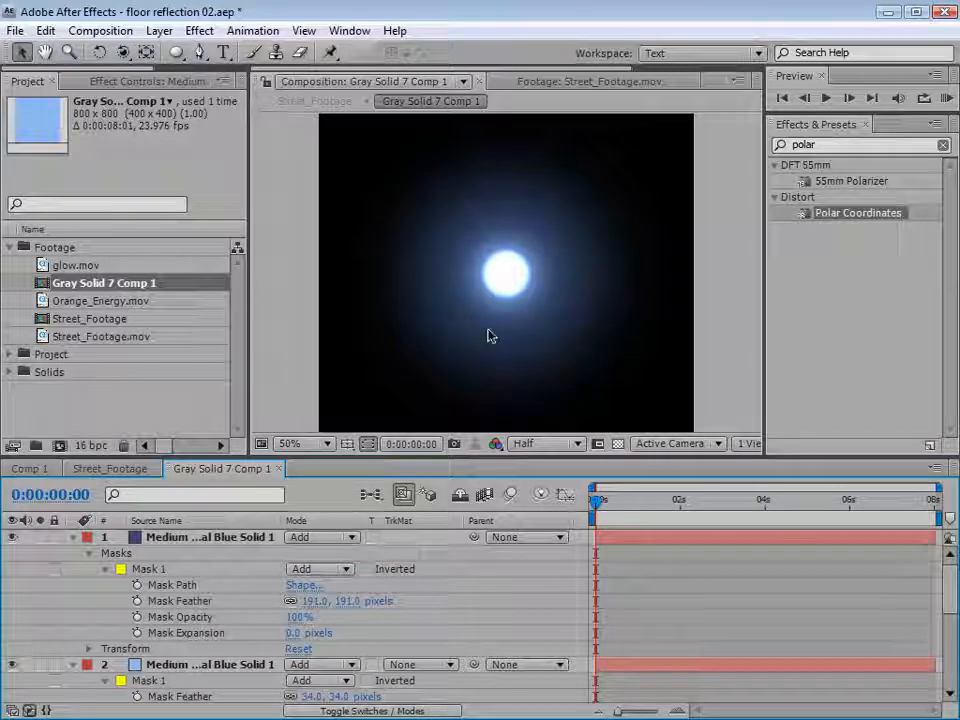
# Duplicate the small Add-mode glow solid, enlarge the copy, and lower its opacity.
pyautogui.click(72, 537)
pyautogui.click(189, 553)
pyautogui.hotkey('ctrl', 'd')
pyautogui.moveTo(523, 292); pyautogui.dragTo(555, 330)
pyautogui.press('t')
pyautogui.moveTo(297, 569); pyautogui.dragTo(234, 569)
# Try scaling the two lowest solids down together, to 30.7% and 64%.
pyautogui.click(166, 583)
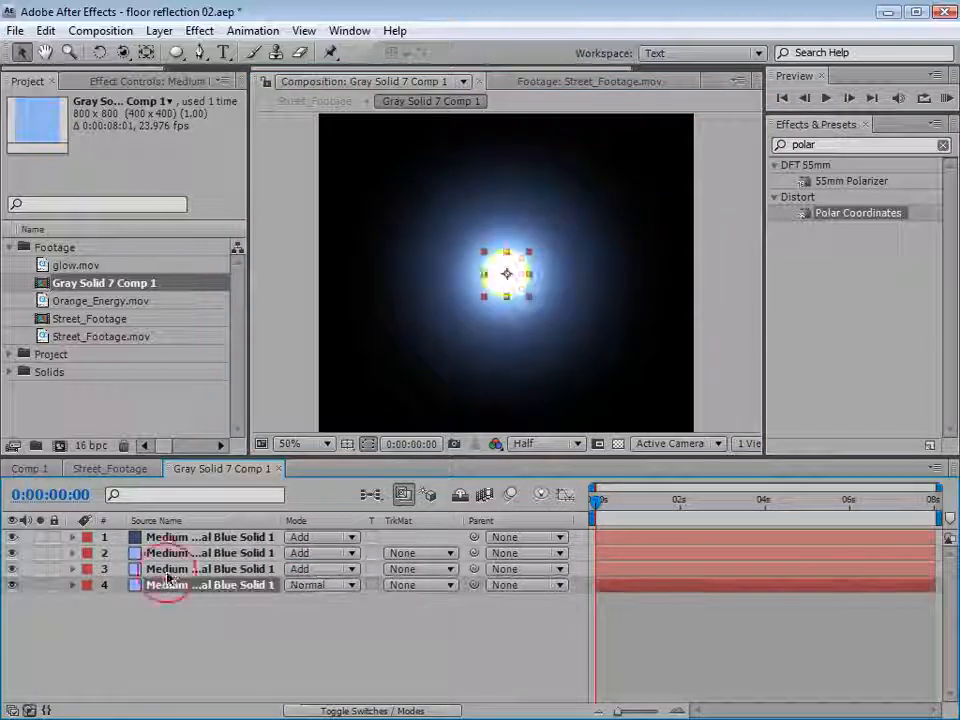
pyautogui.keyDown('ctrl'); pyautogui.click(164, 570); pyautogui.keyUp('ctrl')
pyautogui.press('s')
pyautogui.moveTo(348, 622); pyautogui.dragTo(322, 624)
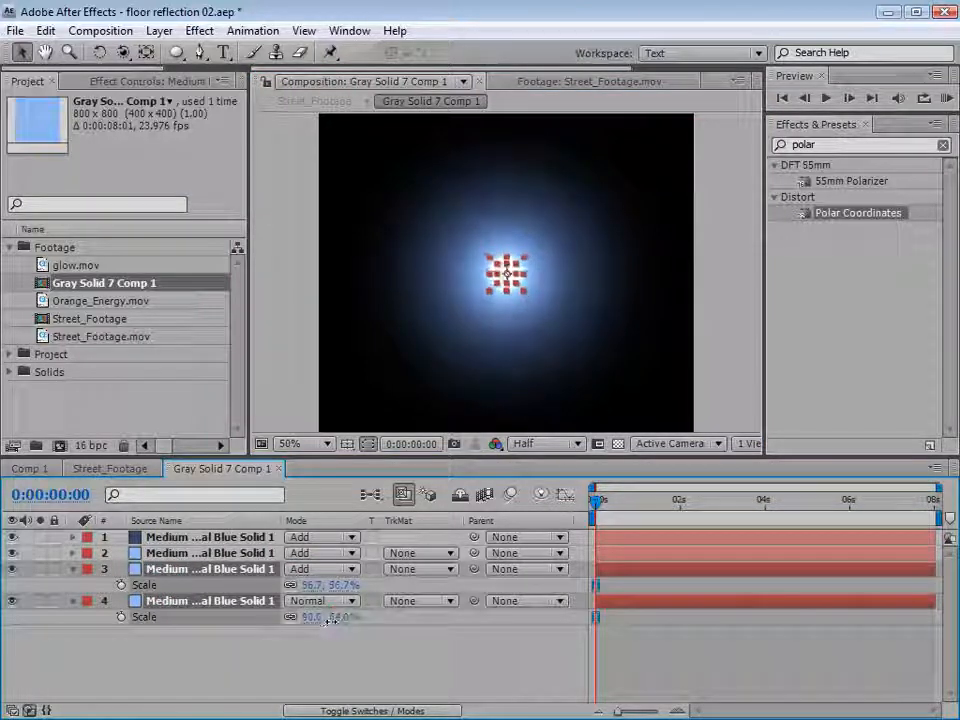
pyautogui.click(632, 669)
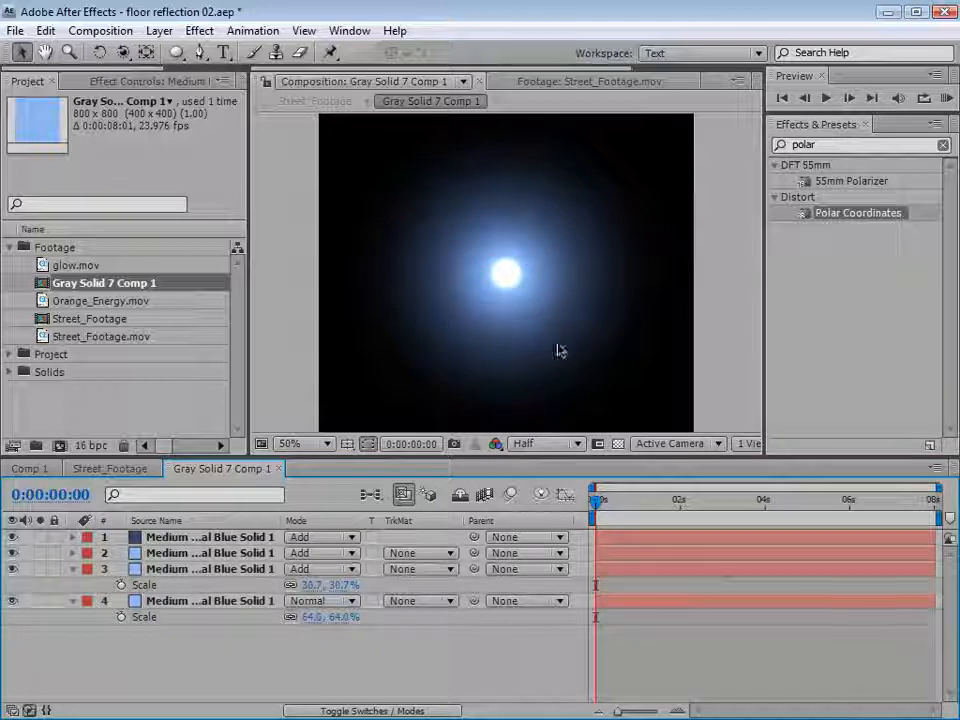
pyautogui.hotkey('ctrl', 'z')
pyautogui.click(352, 660)
# Rescale the two lowest solids so the third layer is at 42.7% and the bottom layer at 54%.
pyautogui.click(12, 569)
pyautogui.click(12, 569)
pyautogui.click(192, 602)
pyautogui.press('s')
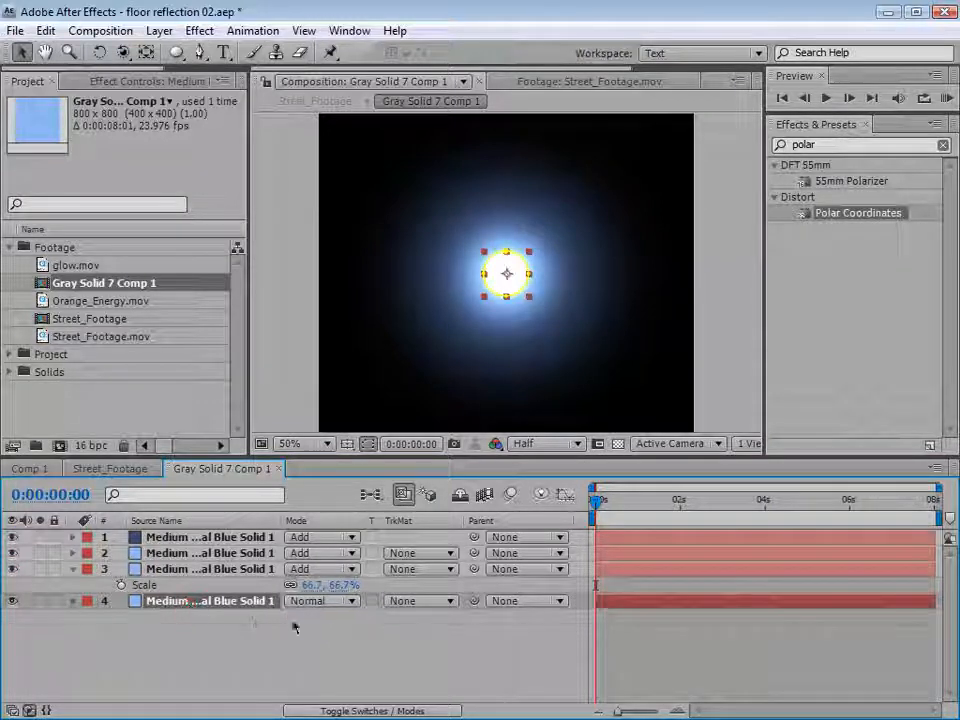
pyautogui.press('s')
pyautogui.moveTo(311, 619); pyautogui.dragTo(253, 587)
pyautogui.click(575, 686)
pyautogui.click(608, 681)
pyautogui.press('t')
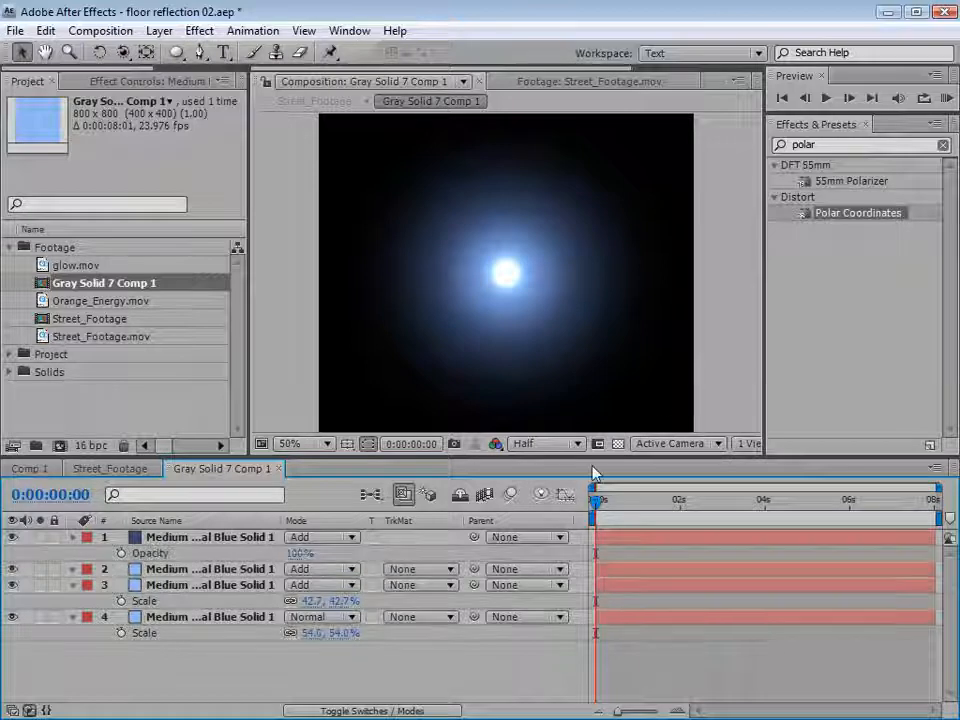
# Rename the glow composition Light Source and close it to return to the Street_Footage composition.
pyautogui.hotkey('ctrl', 'k')
pyautogui.write('Light')
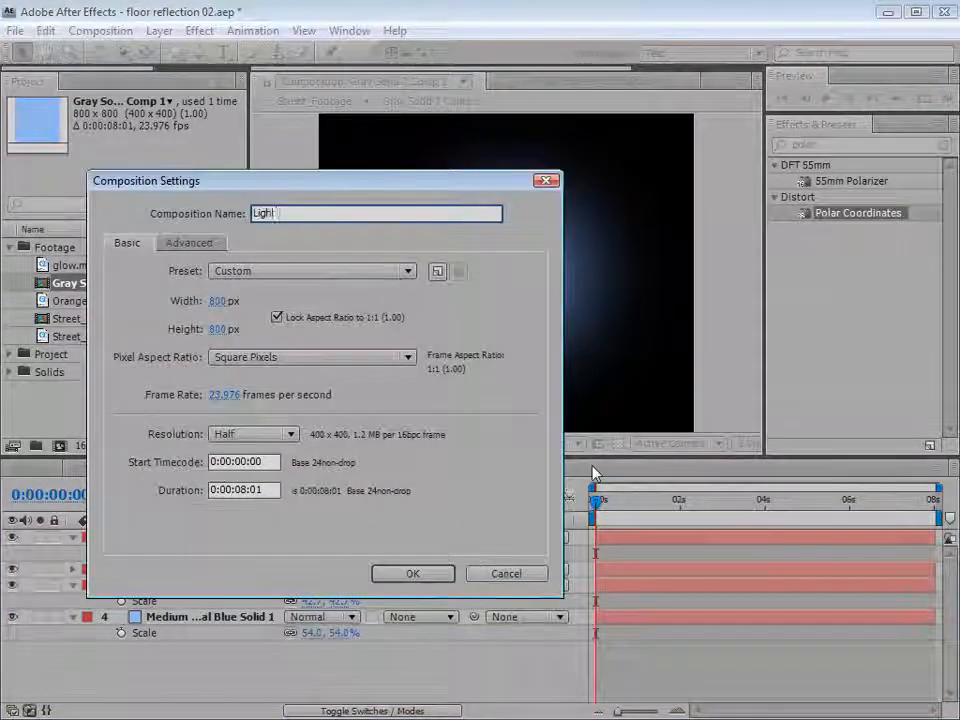
pyautogui.write(' Source')
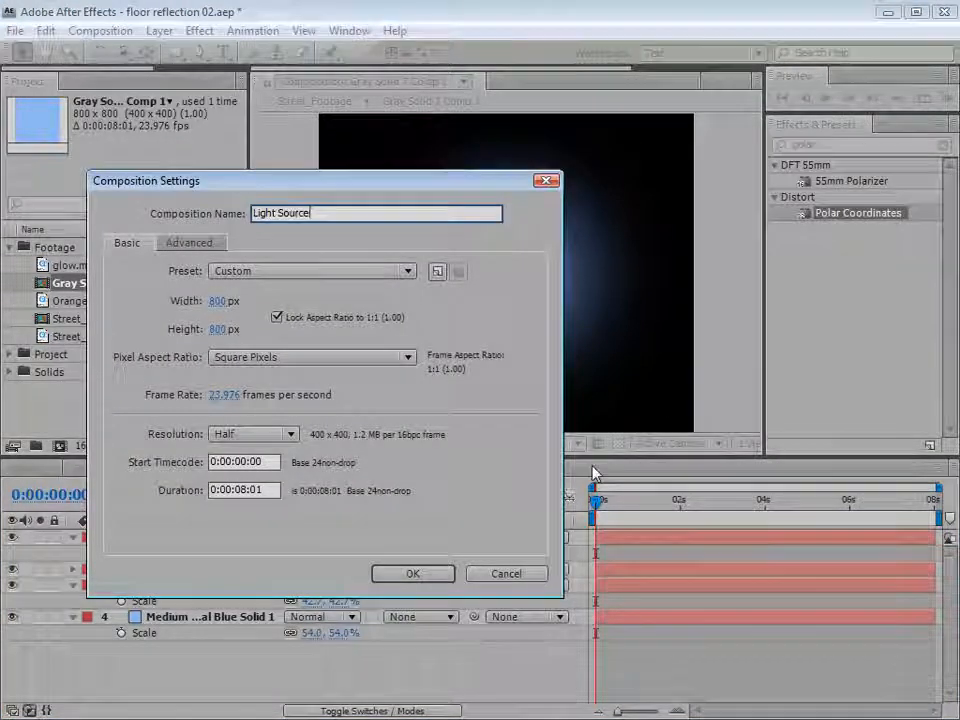
pyautogui.click(415, 571)
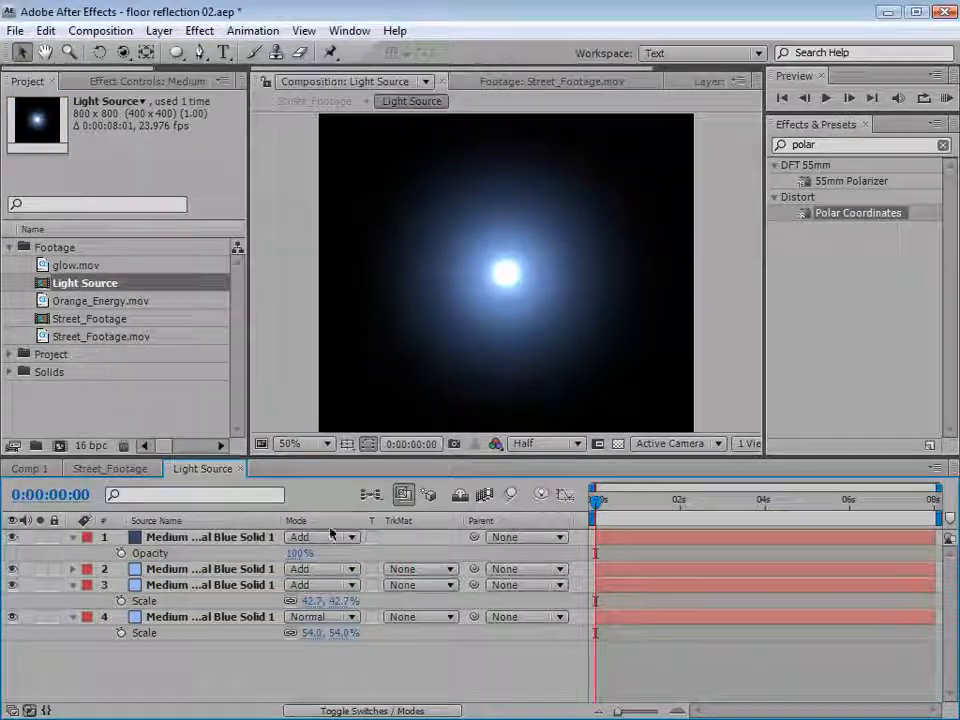
pyautogui.click(240, 468)
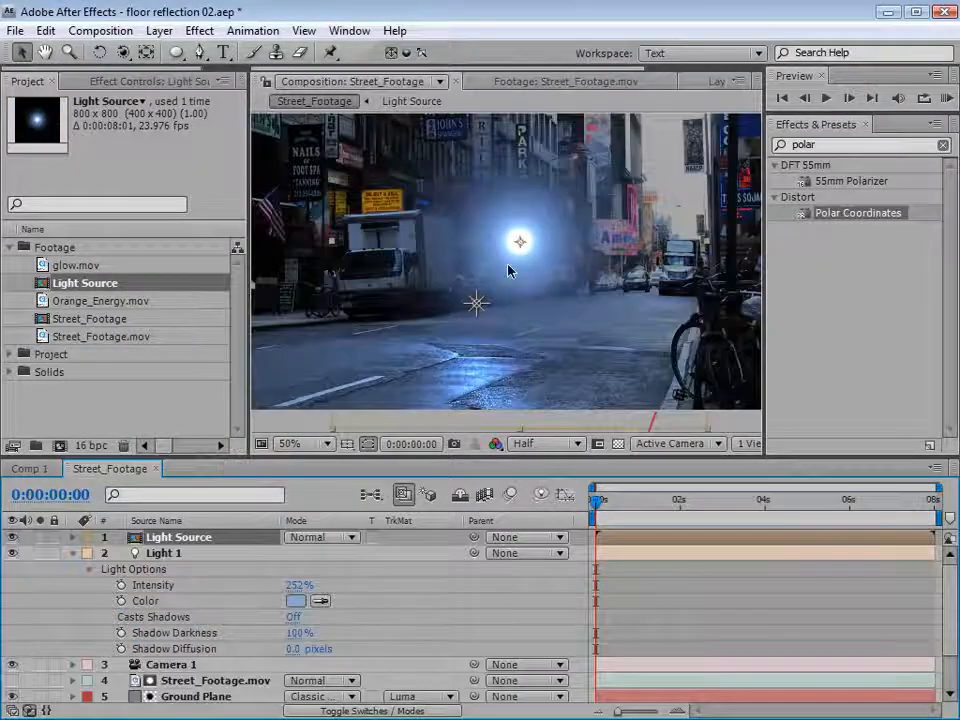
# Set the Light Source layer's blending mode to Add and make it a 3D layer.
pyautogui.click(313, 538)
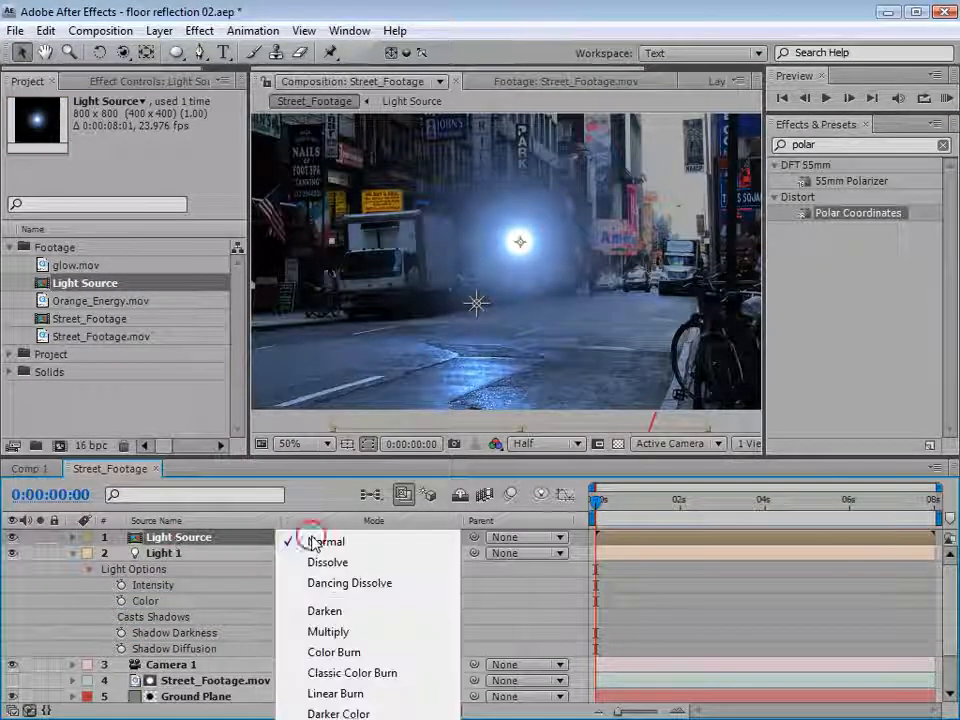
pyautogui.click(318, 719)
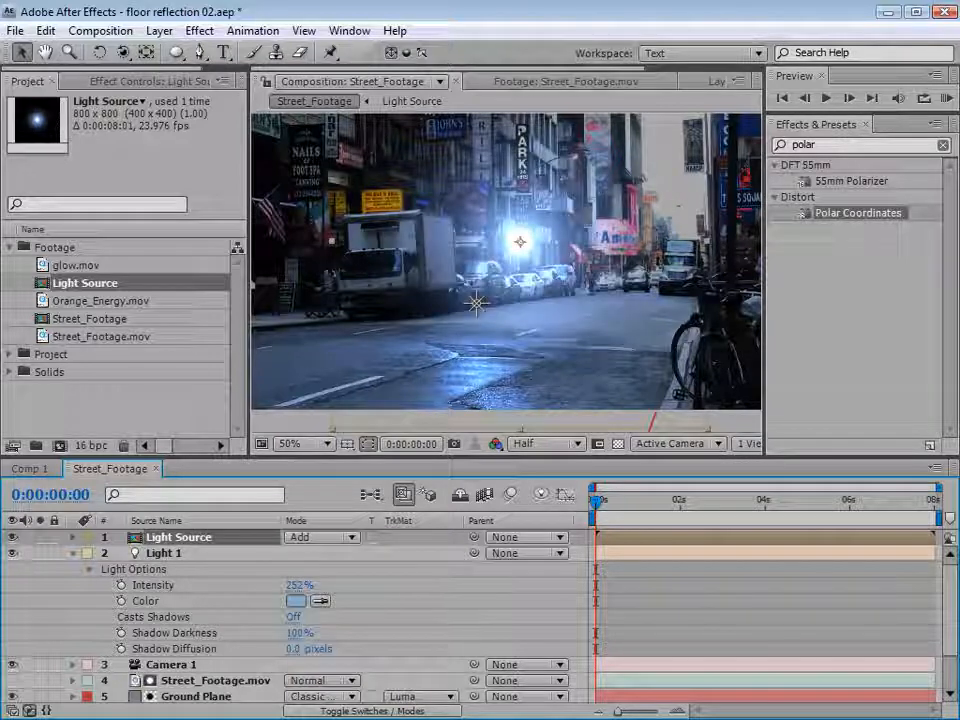
pyautogui.click(380, 711)
pyautogui.click(389, 537)
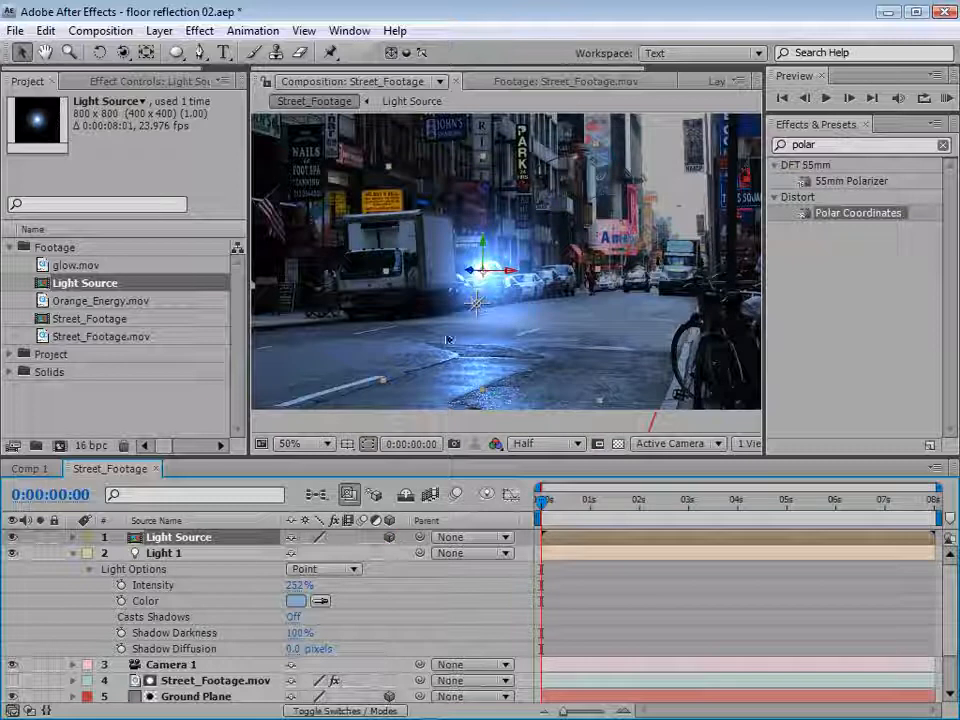
# Set the Light Source layer's auto-orientation to Orient Towards Camera.
pyautogui.rightClick(439, 198)
pyautogui.moveTo(650, 292)
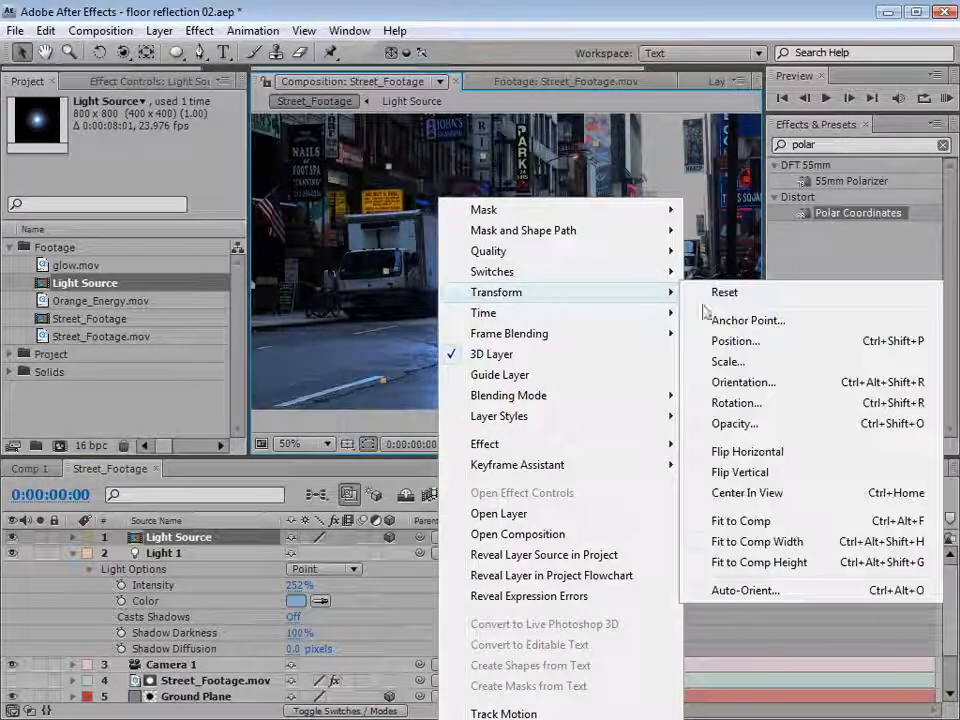
pyautogui.click(781, 591)
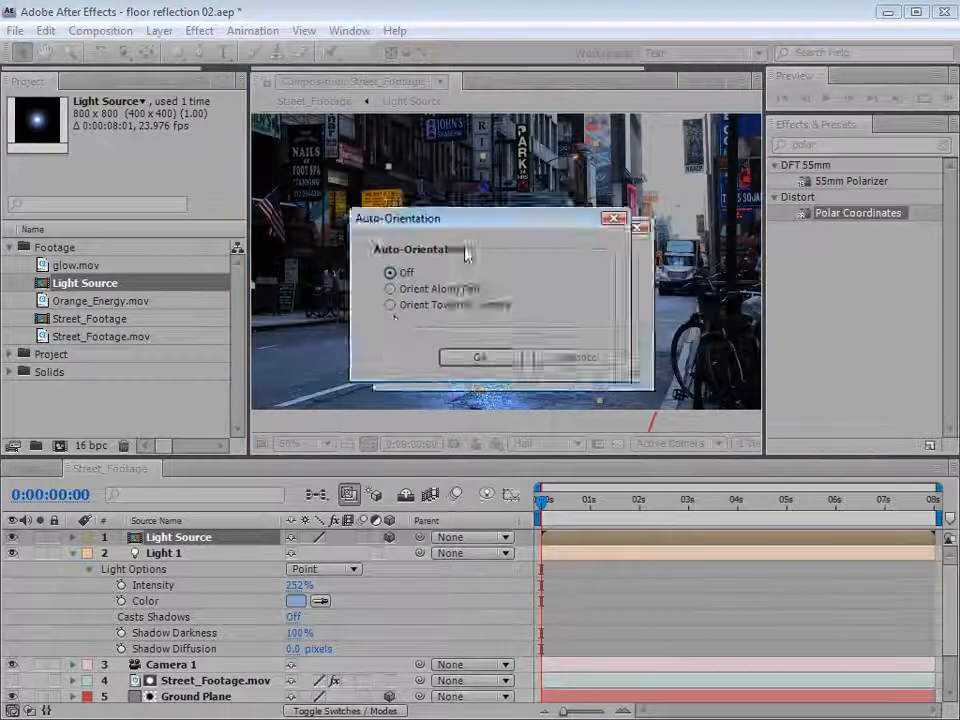
pyautogui.click(307, 273)
pyautogui.click(397, 326)
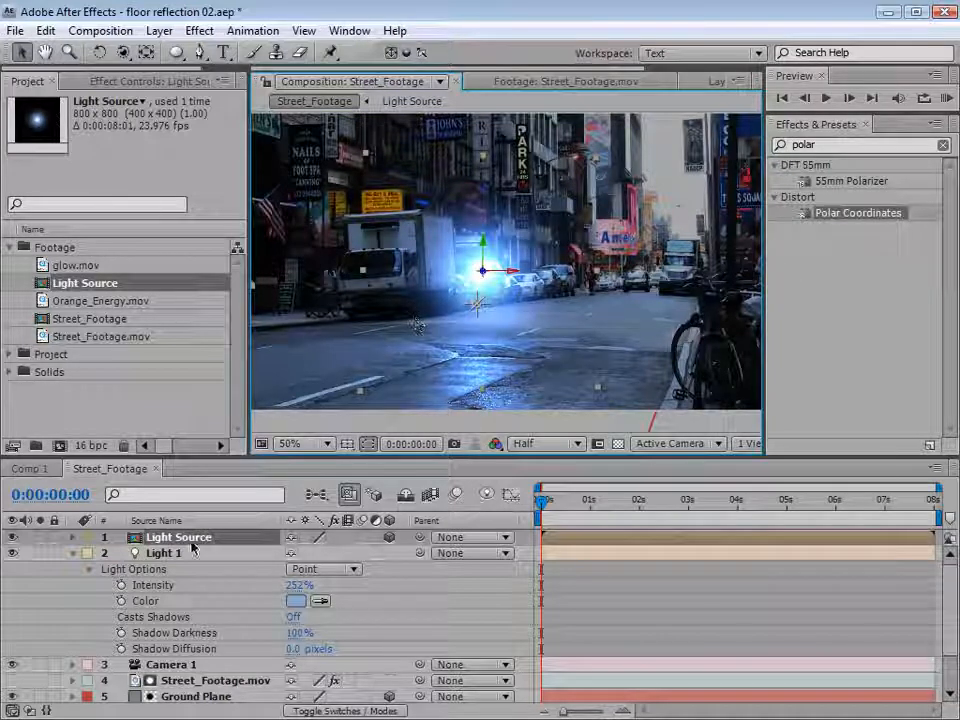
# Turn off Accepts Lights in the Light Source layer's material options.
pyautogui.press('a')
pyautogui.press('a')
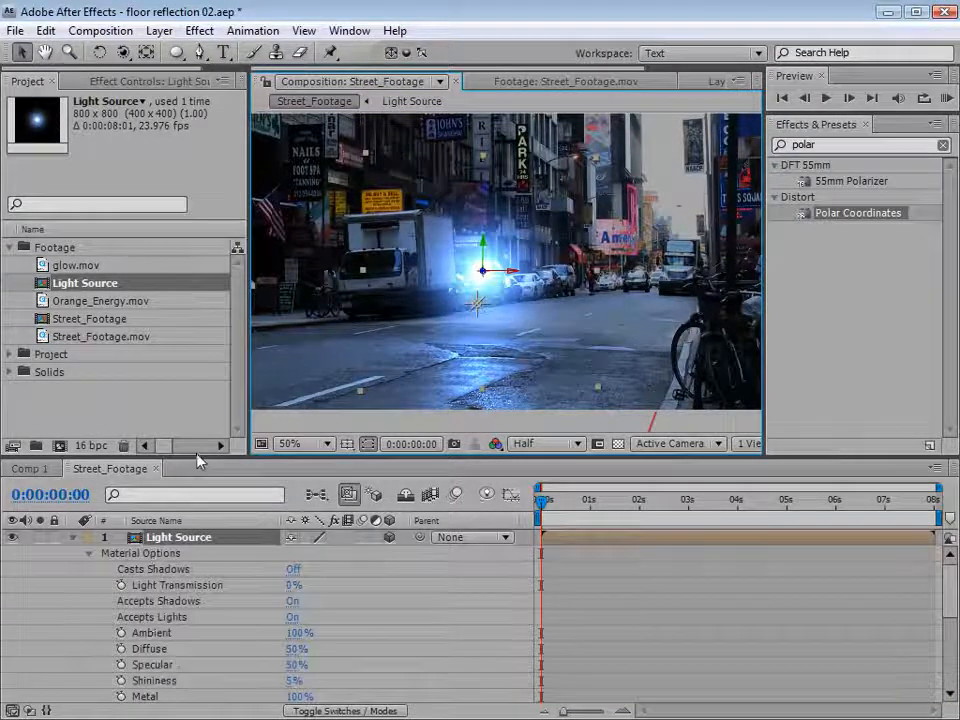
pyautogui.moveTo(192, 437); pyautogui.dragTo(192, 352)
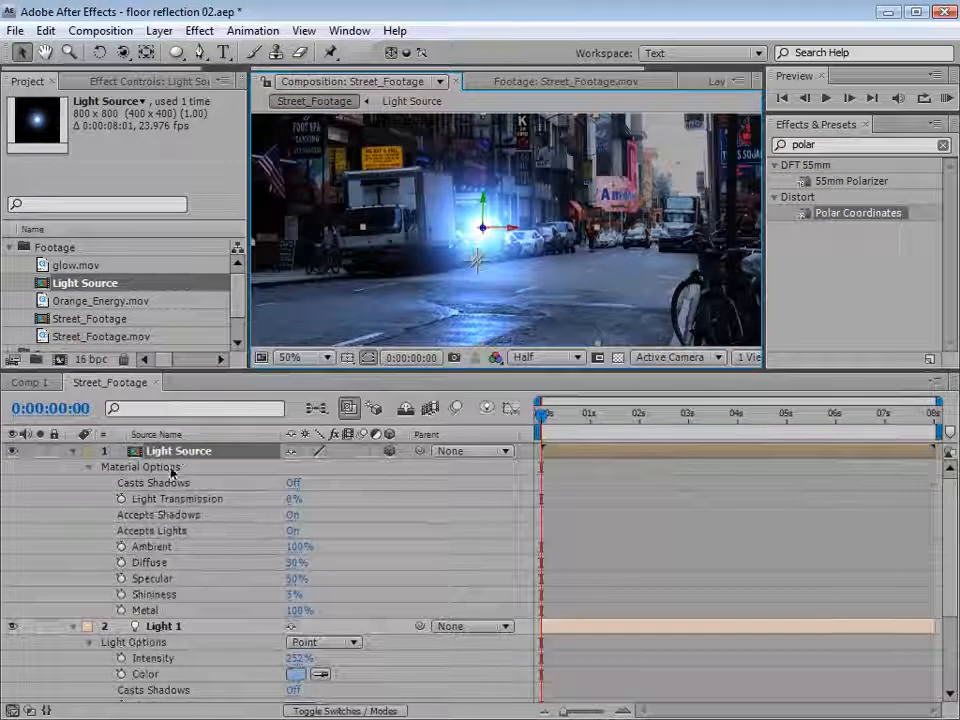
pyautogui.click(152, 531)
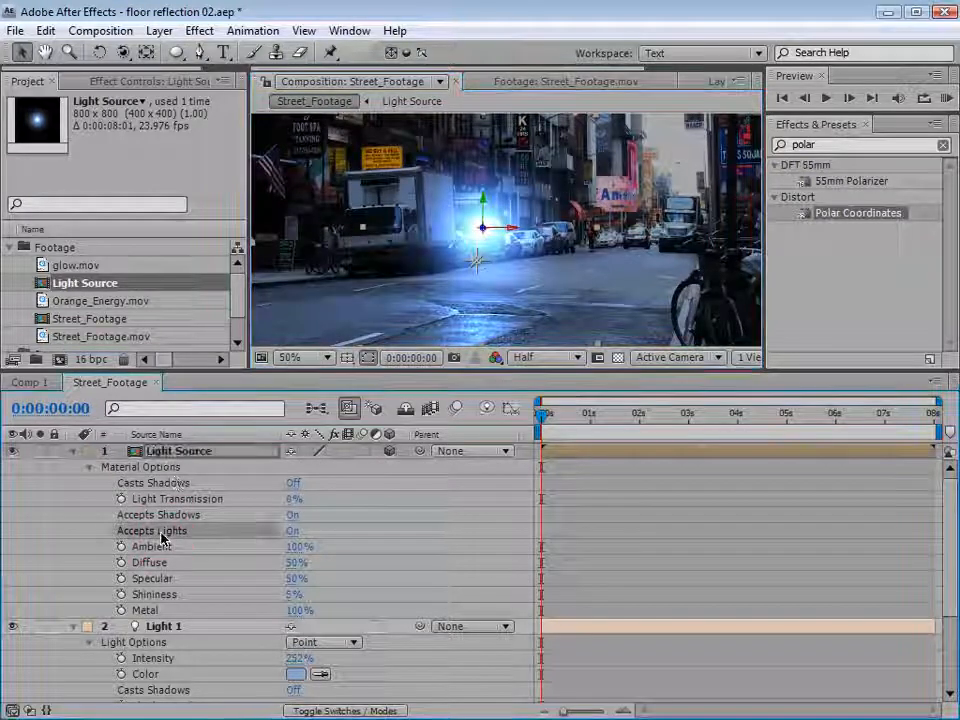
pyautogui.click(292, 531)
pyautogui.click(587, 514)
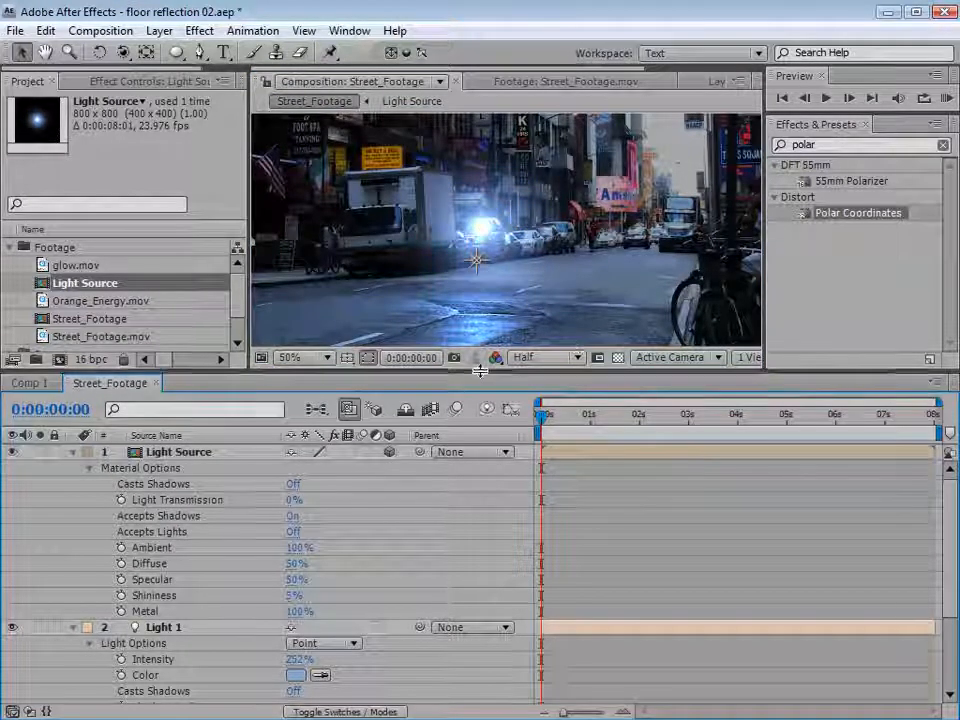
pyautogui.moveTo(480, 370); pyautogui.dragTo(470, 441)
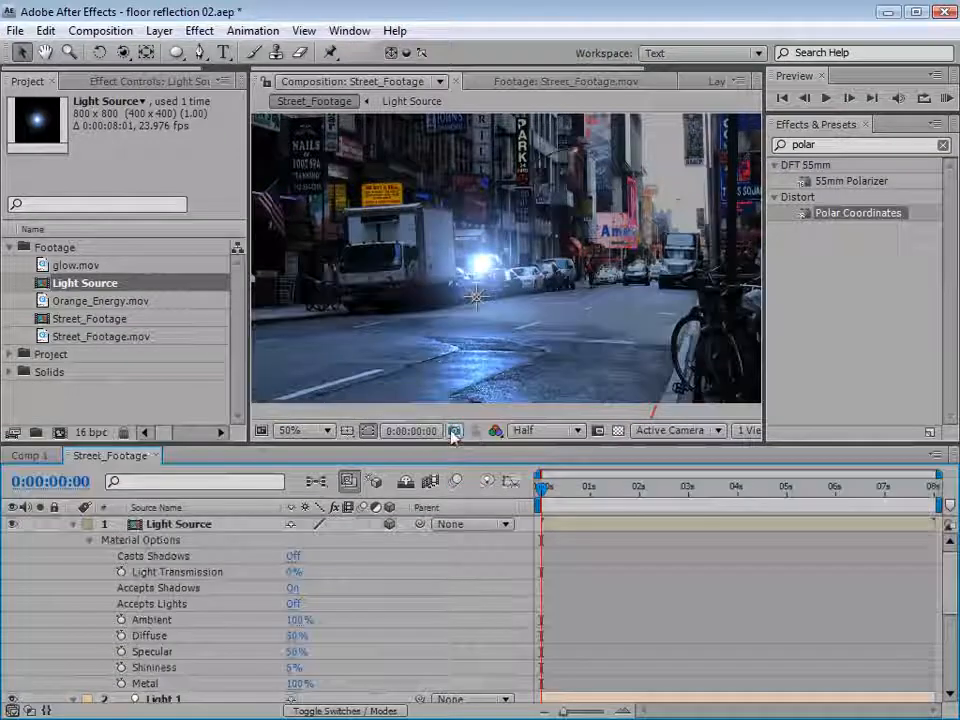
# Link the Light Source layer's position to Light 1's position with the expression thisComp.layer("Light 1").transform.position.
pyautogui.click(163, 527)
pyautogui.press('p')
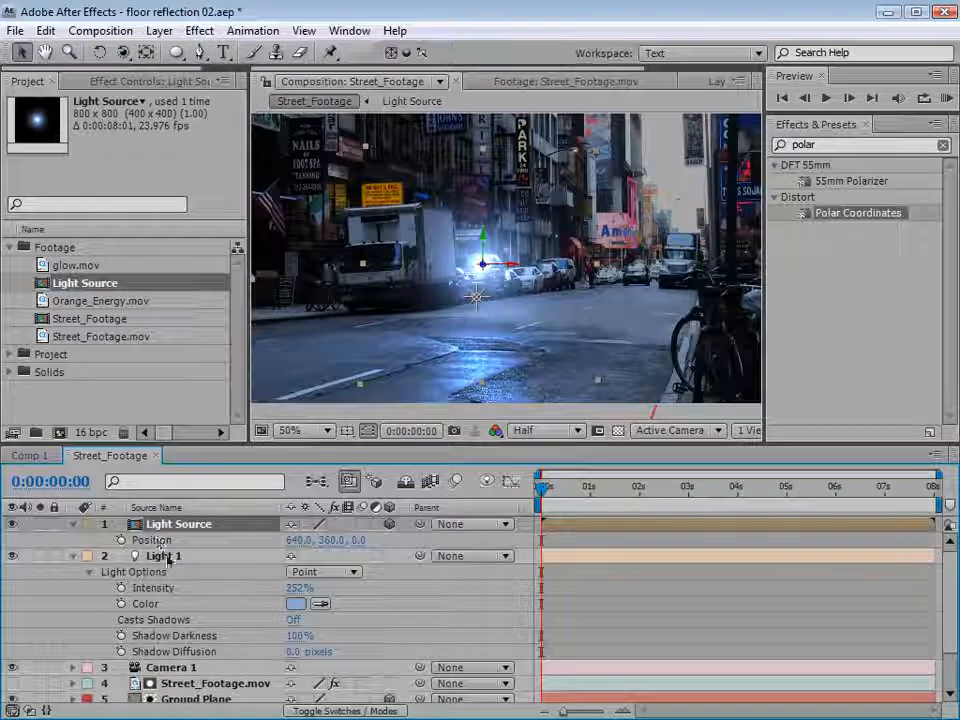
pyautogui.click(165, 556)
pyautogui.press('p')
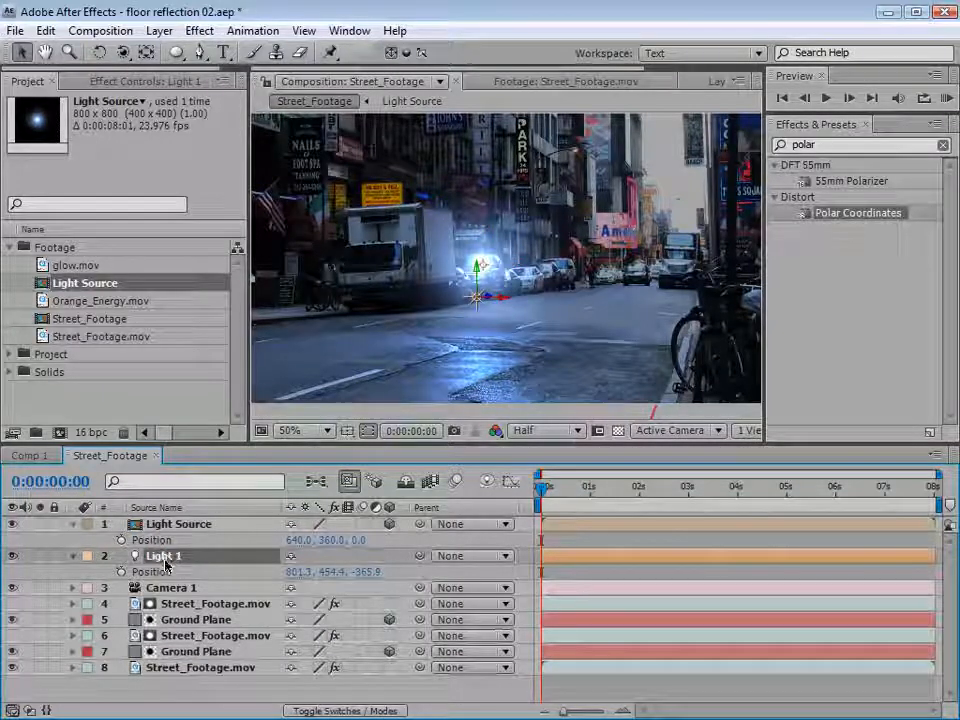
pyautogui.keyDown('alt'); pyautogui.click(121, 540); pyautogui.keyUp('alt')
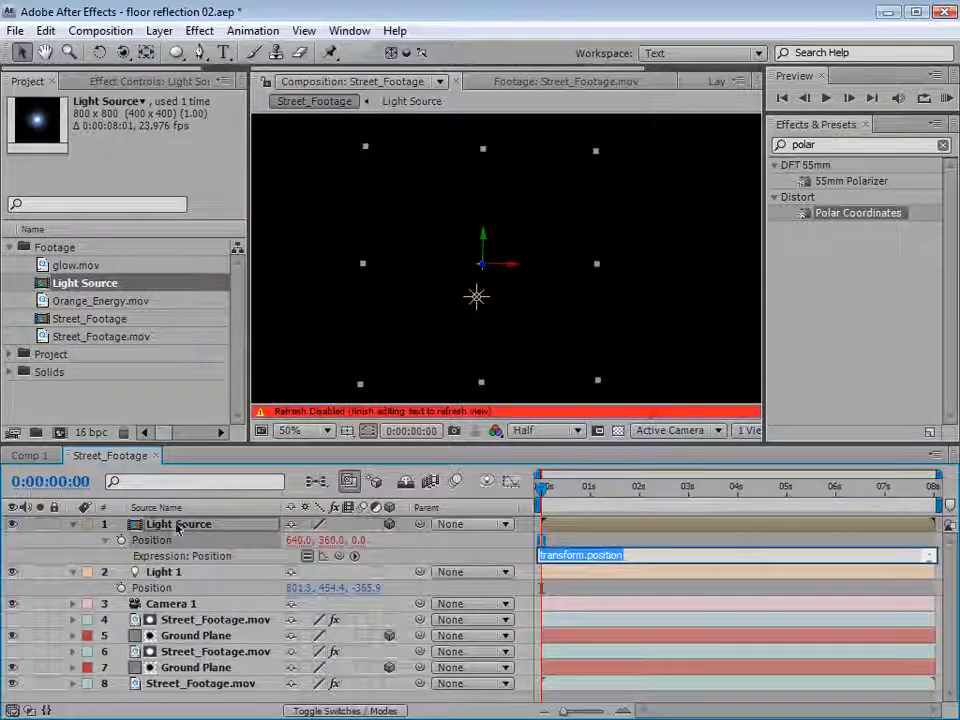
pyautogui.moveTo(339, 556); pyautogui.dragTo(178, 592)
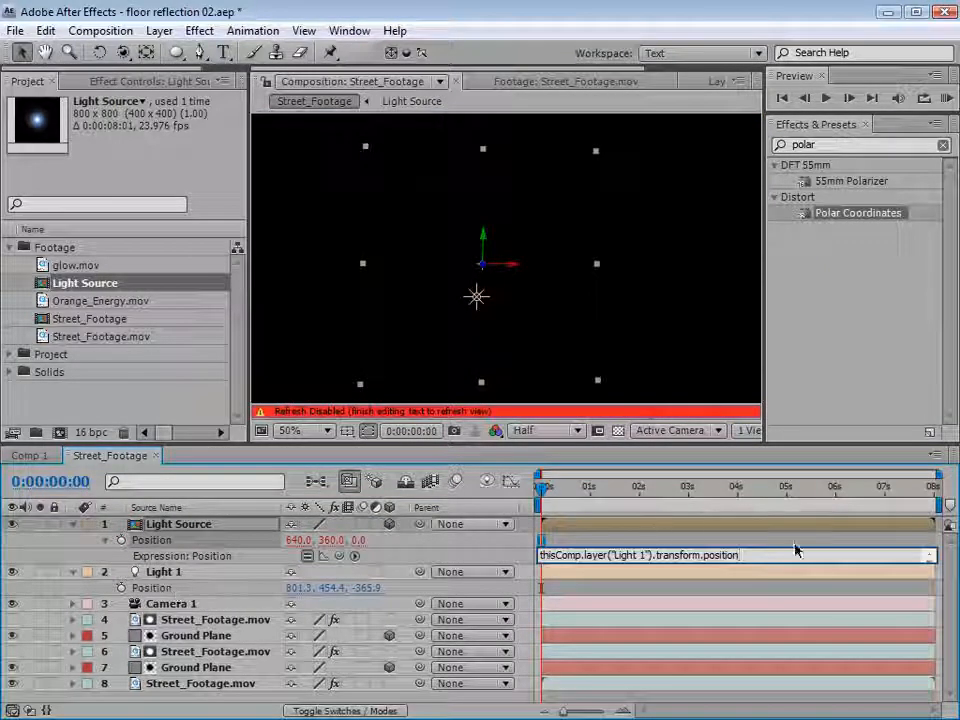
pyautogui.click(681, 585)
# Raise Light 1 above the street to a position of about 801, 390, -372.
pyautogui.click(660, 573)
pyautogui.moveTo(478, 308); pyautogui.dragTo(478, 271)
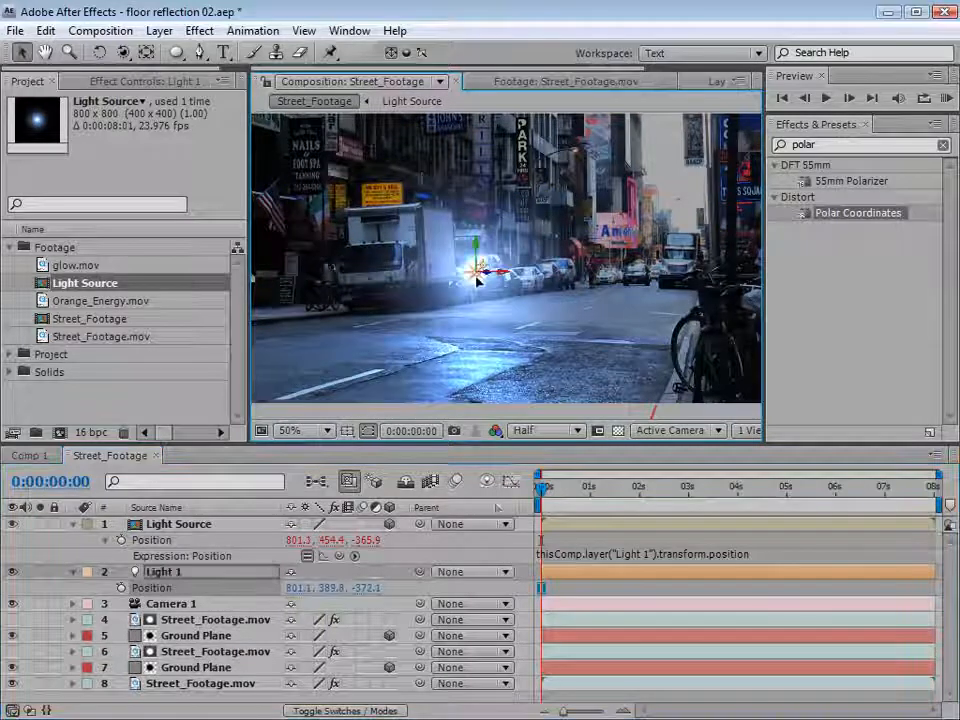
pyautogui.click(172, 527)
pyautogui.press(',')
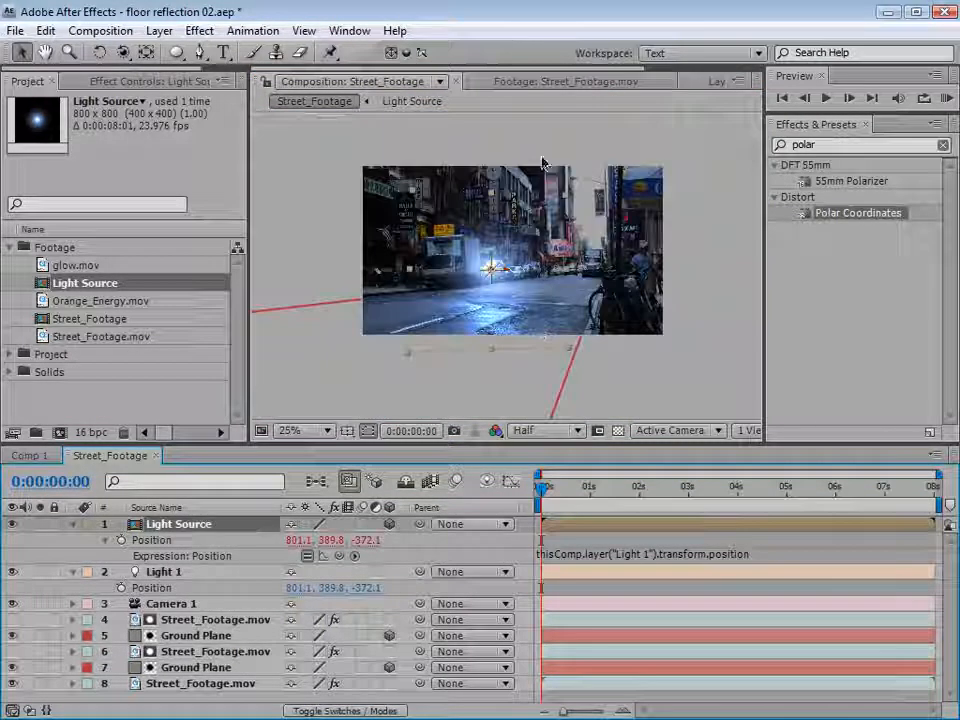
pyautogui.scroll(2, 510, 321)
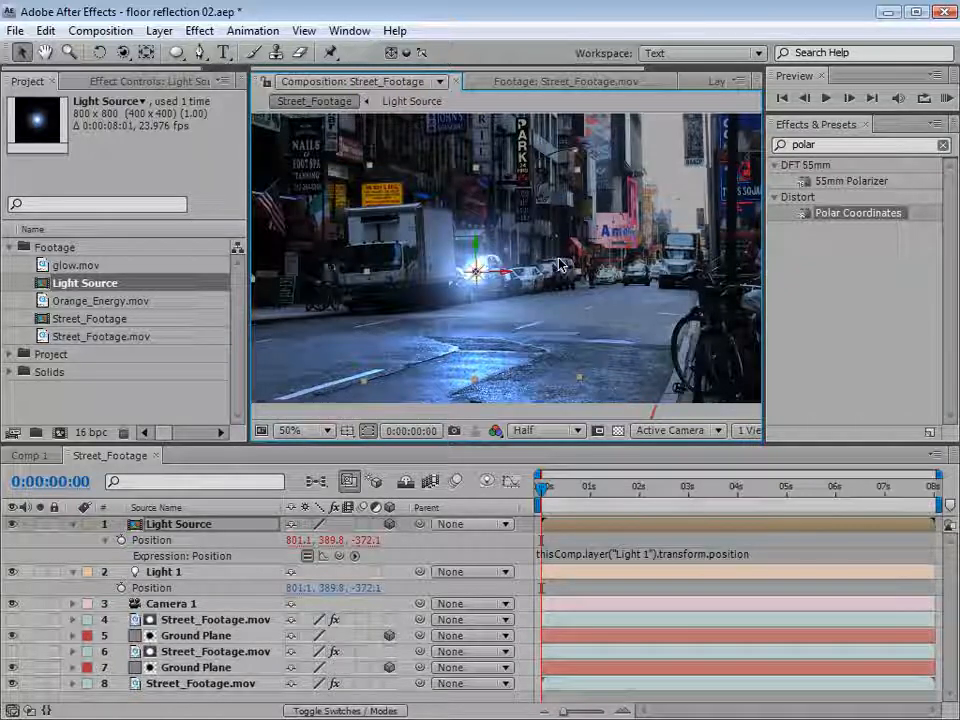
# Hide the layer controls and examine how the glow matches its street reflection in an enlarged composition view.
pyautogui.hotkey('ctrl', 'shift', 'h')
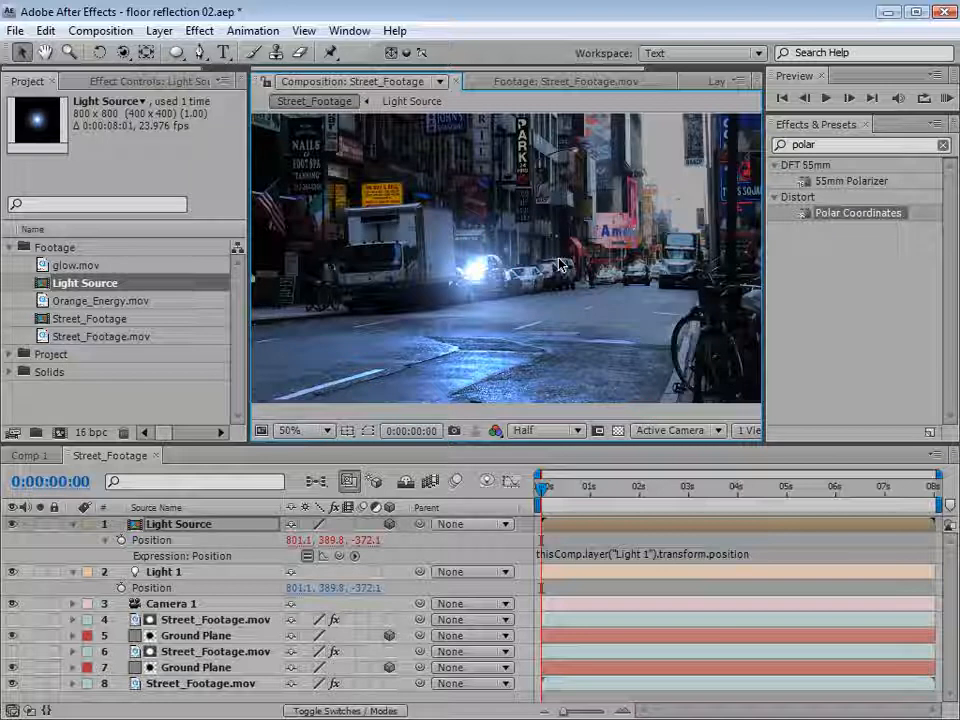
pyautogui.press('`')
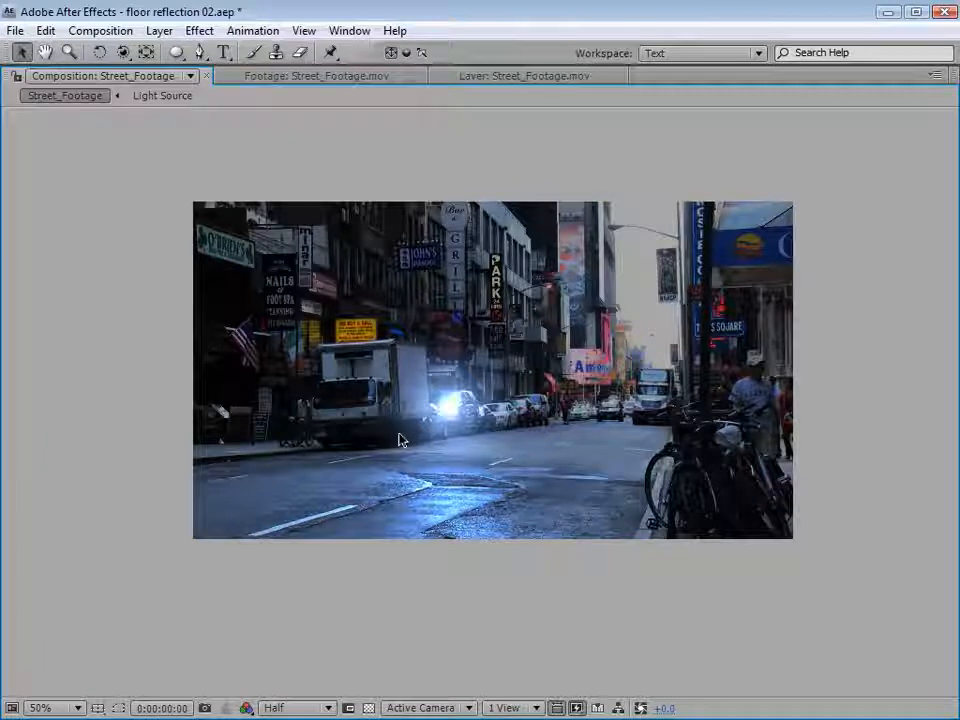
pyautogui.press('`')
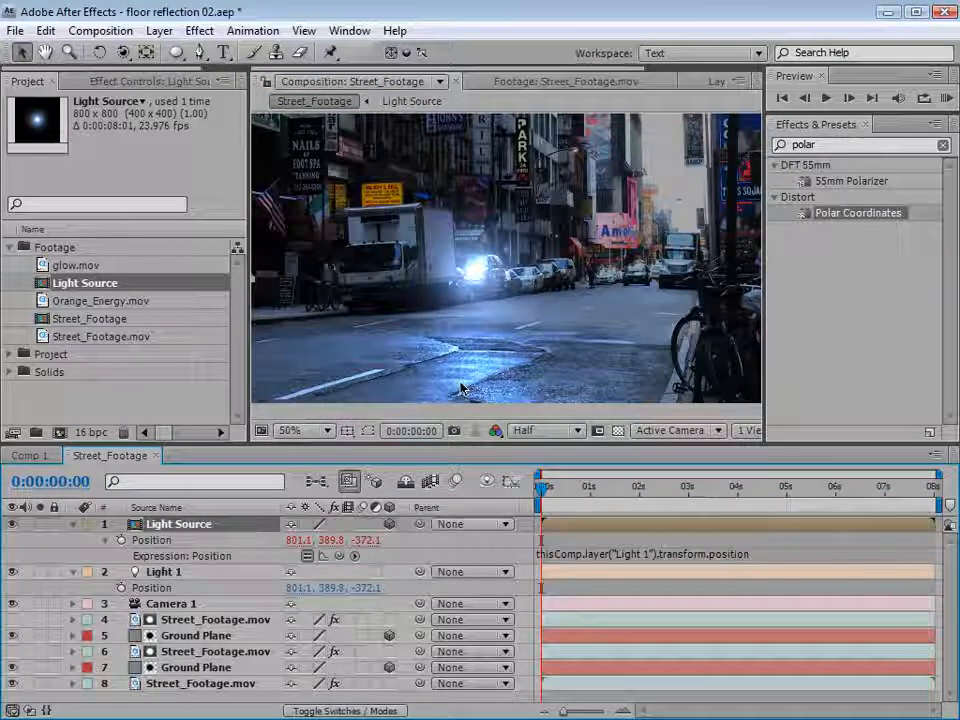
# Apply a Curves effect to the Light Source layer and bend the Blue channel's curve upward.
pyautogui.click(199, 30)
pyautogui.moveTo(257, 204)
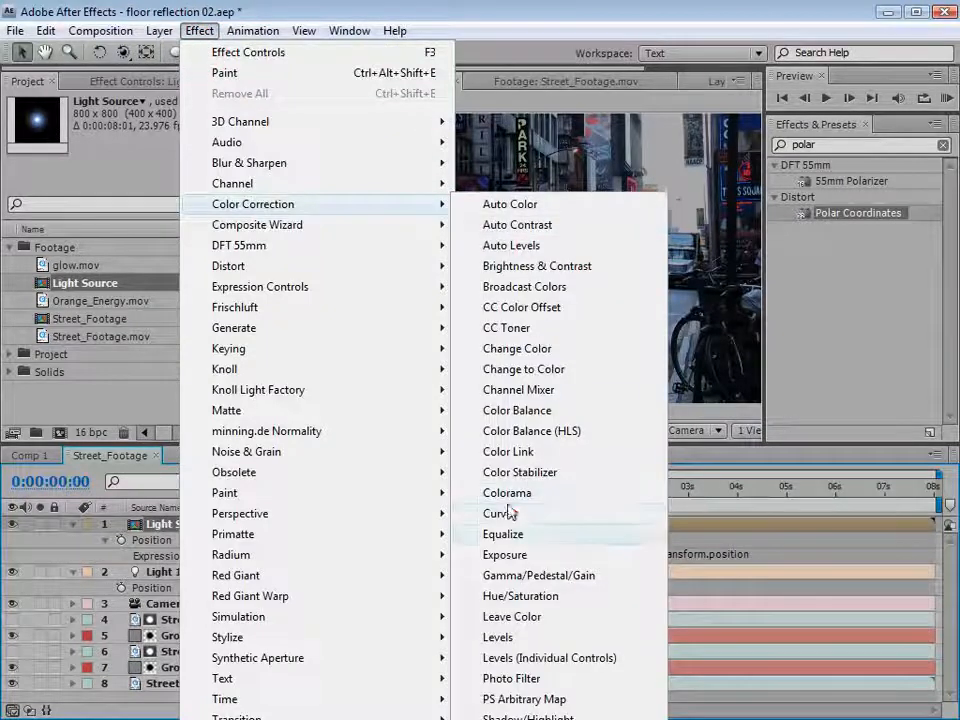
pyautogui.click(519, 514)
pyautogui.click(143, 155)
pyautogui.click(152, 216)
pyautogui.moveTo(125, 261); pyautogui.dragTo(105, 242)
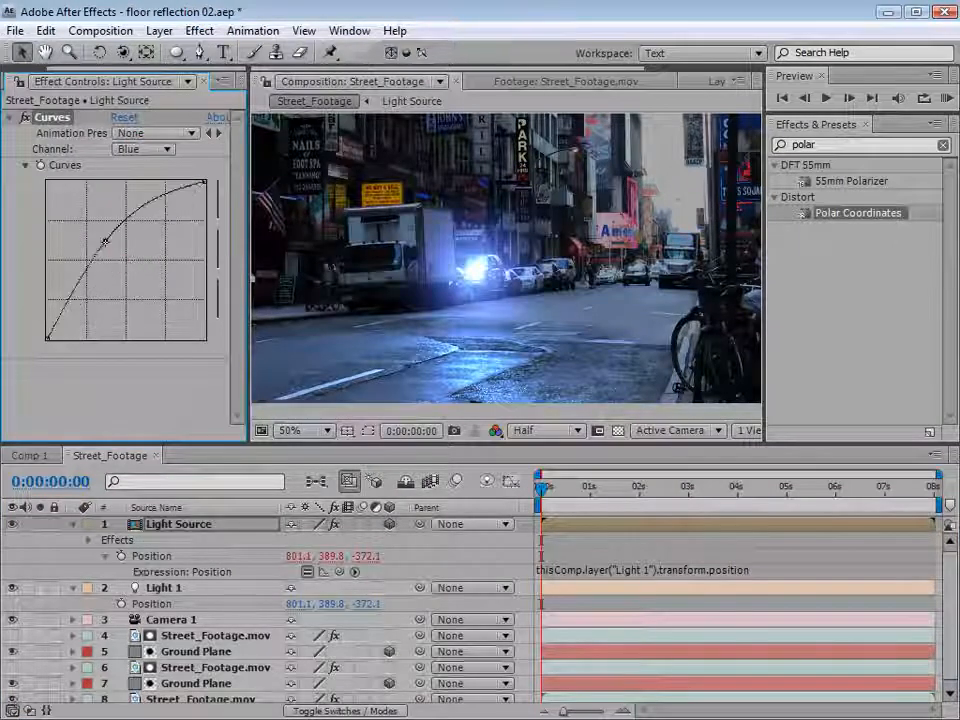
# Shape the Light Source's RGB curve into a contrast S, lowering the shadows and raising the upper midtones.
pyautogui.click(145, 149)
pyautogui.click(152, 110)
pyautogui.moveTo(124, 264); pyautogui.dragTo(100, 302)
pyautogui.click(157, 149)
pyautogui.click(156, 130)
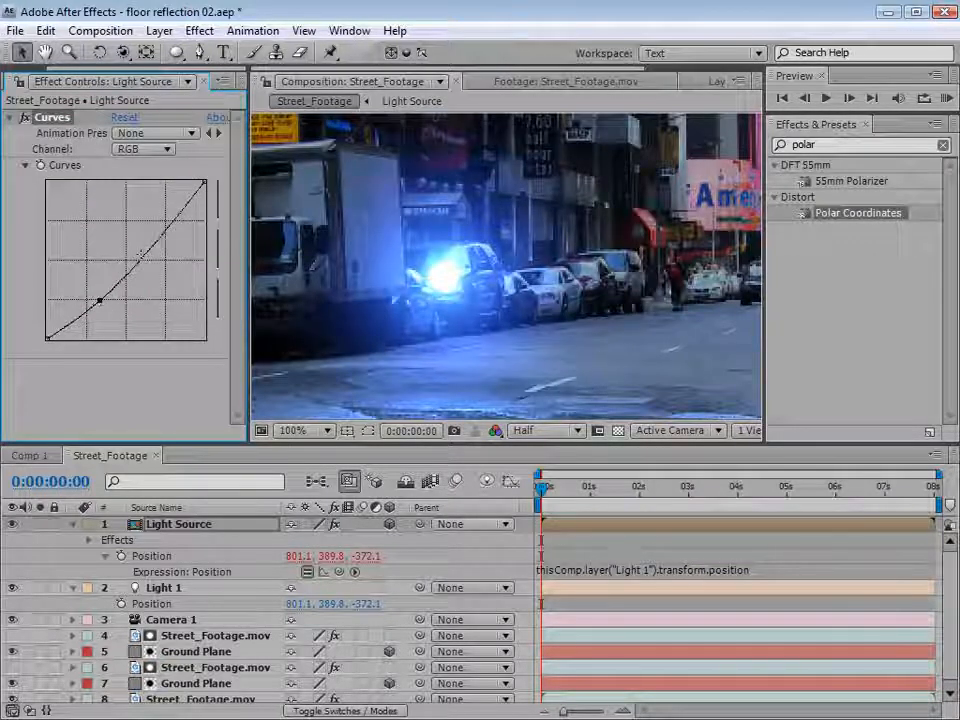
pyautogui.moveTo(133, 258); pyautogui.dragTo(140, 247)
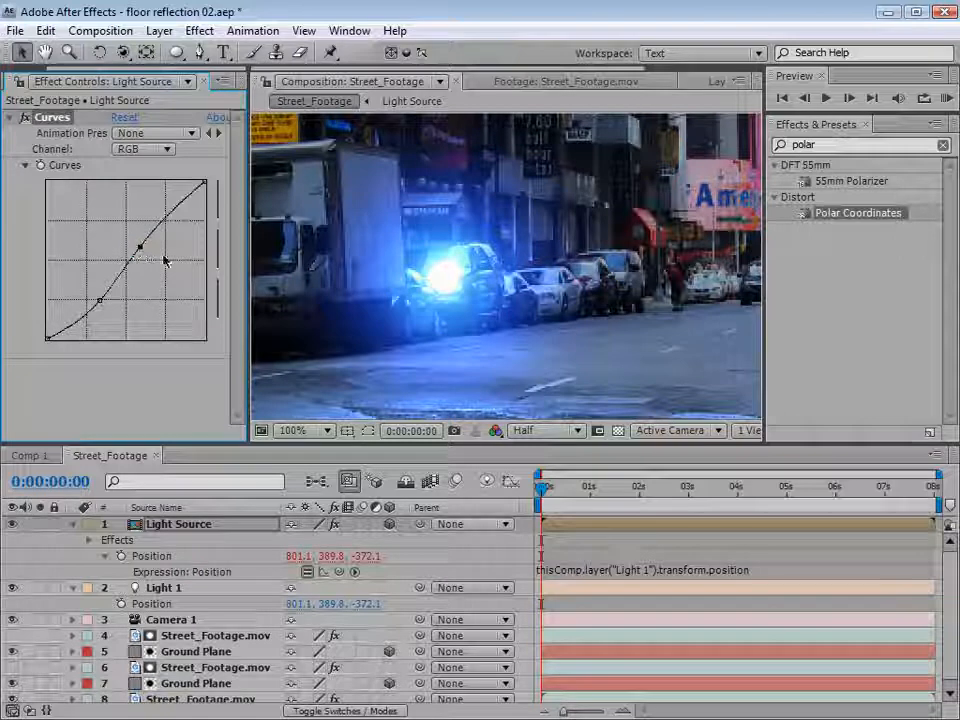
pyautogui.click(647, 539)
pyautogui.scroll(-1, 548, 264)
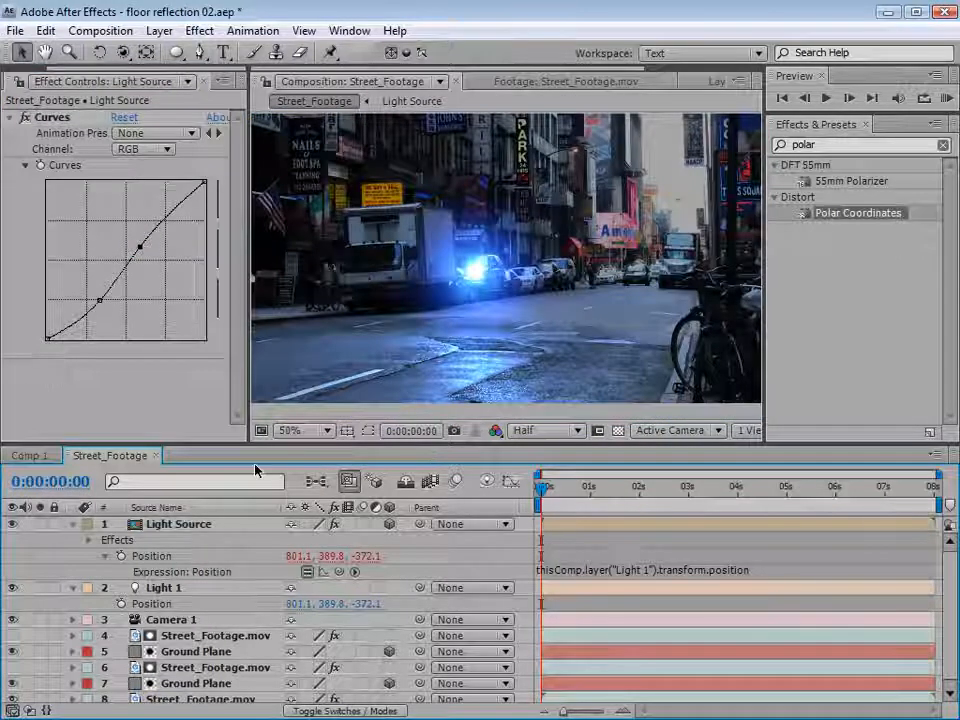
# Show the layer controls again and shift Light 1 slightly in front of the parked cars.
pyautogui.click(165, 587)
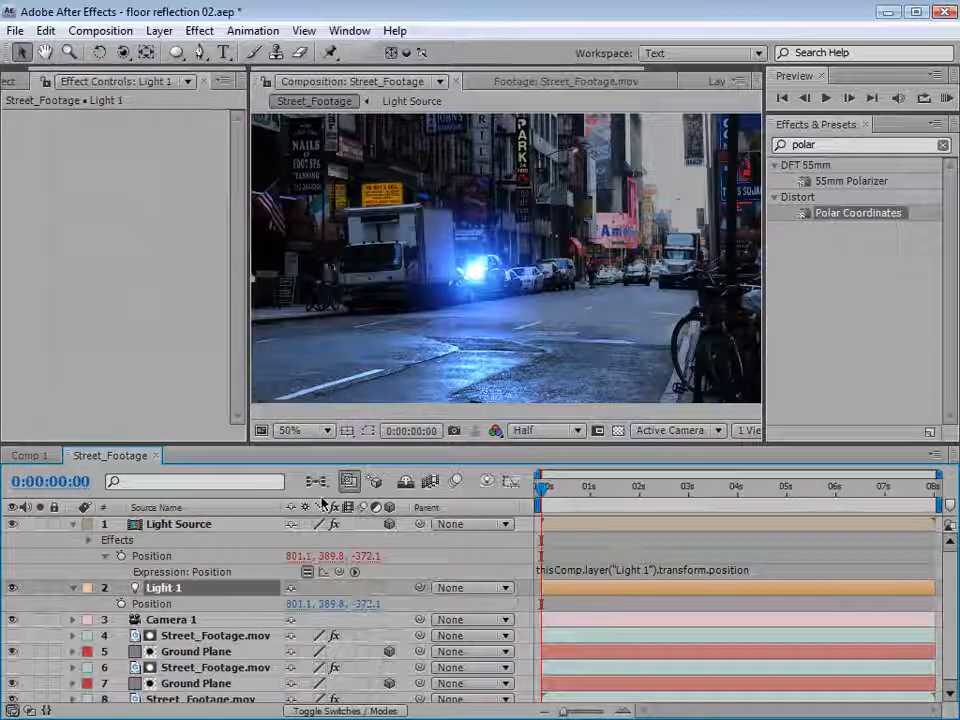
pyautogui.hotkey('ctrl', 'shift', 'h')
pyautogui.moveTo(463, 263); pyautogui.dragTo(493, 273)
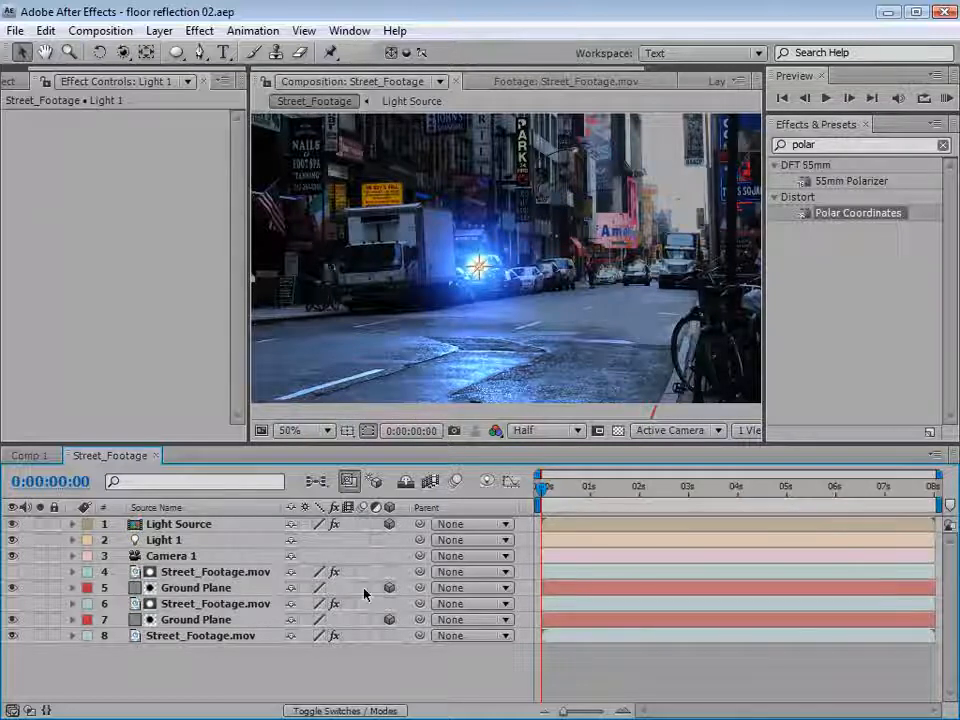
# Hide the Light Source layer and create a 1280 x 720 px solid named LUX.
pyautogui.click(13, 524)
pyautogui.click(159, 30)
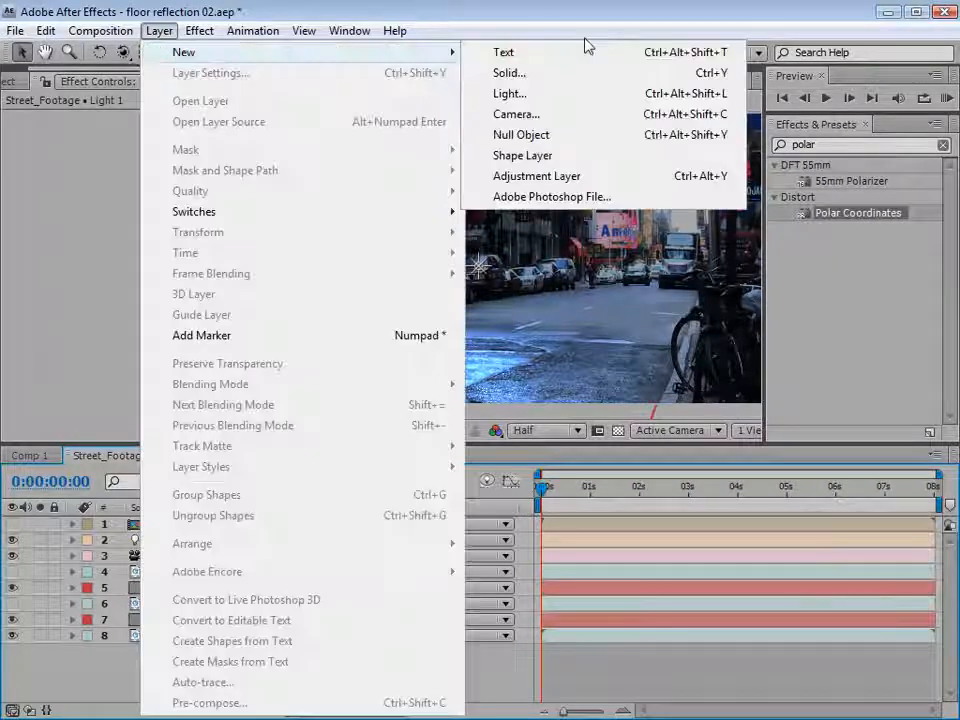
pyautogui.click(532, 76)
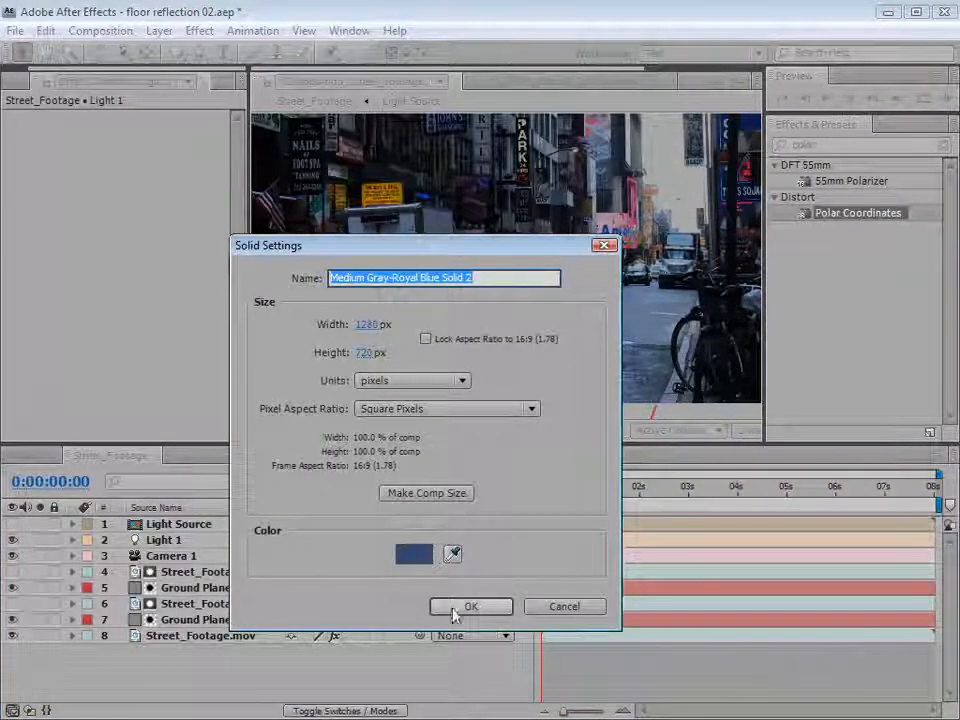
pyautogui.write('LUX')
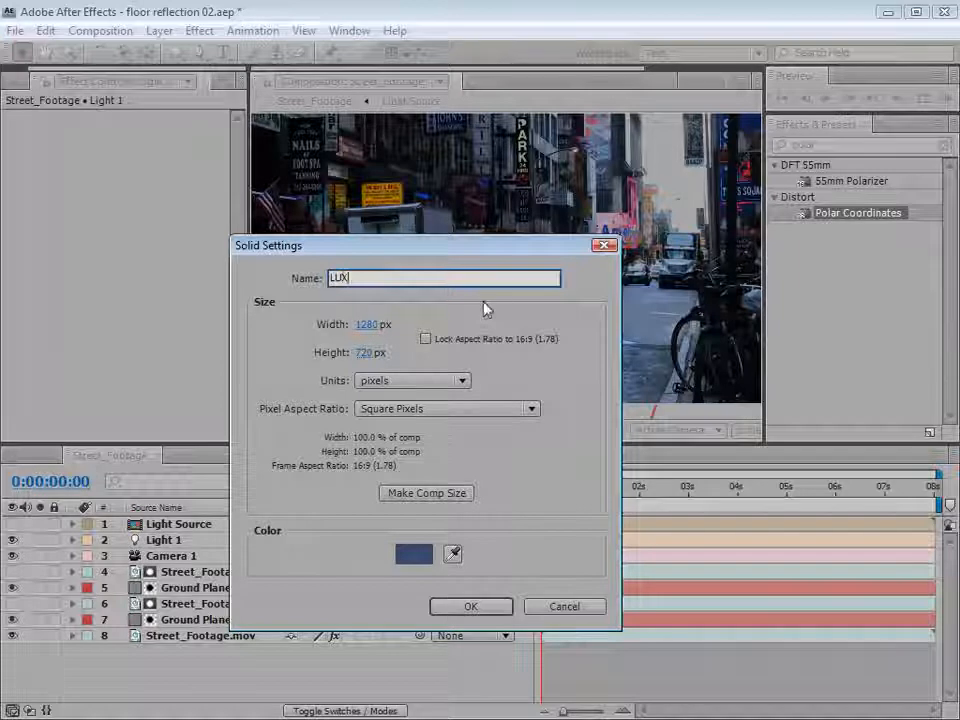
pyautogui.click(469, 606)
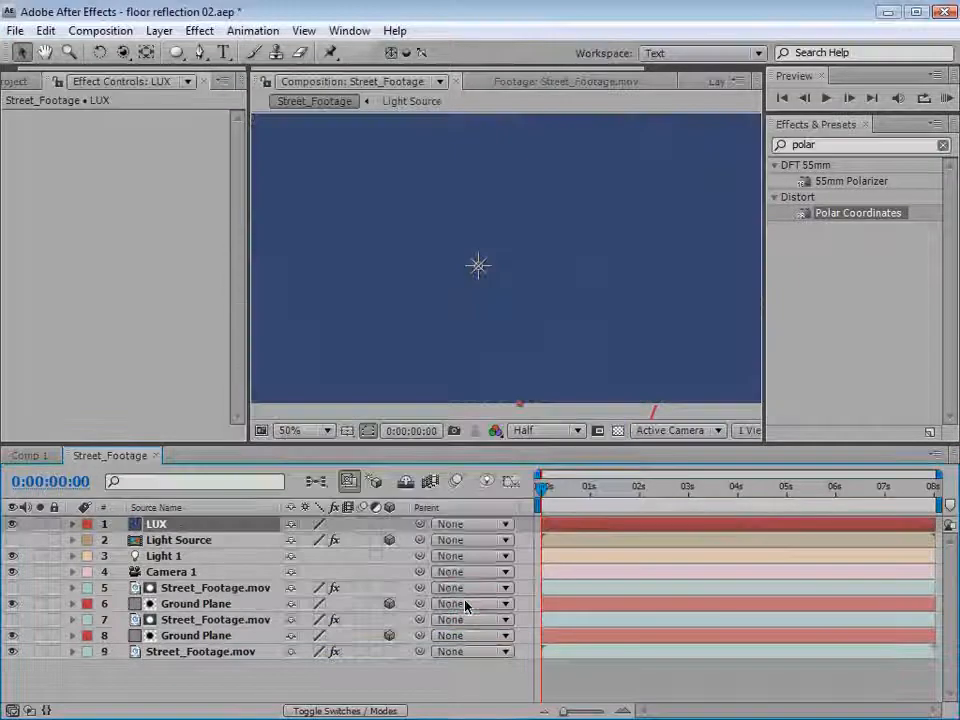
# Apply the Lux effect to the LUX solid, enable use of the light's intensity for point lights and set Intensity to 272.
pyautogui.click(199, 30)
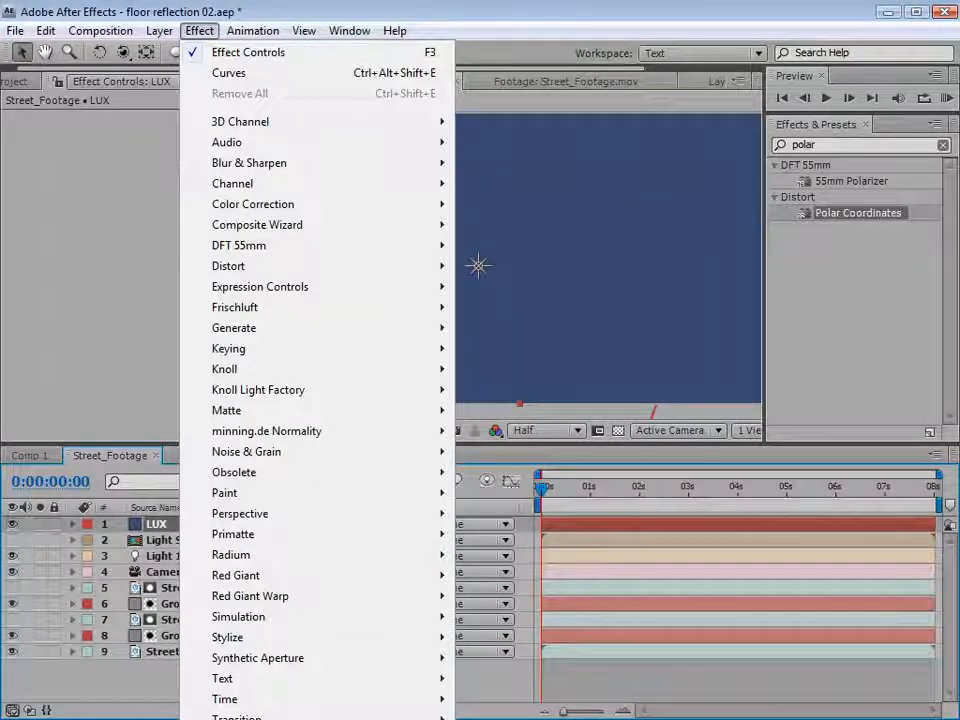
pyautogui.click(500, 718)
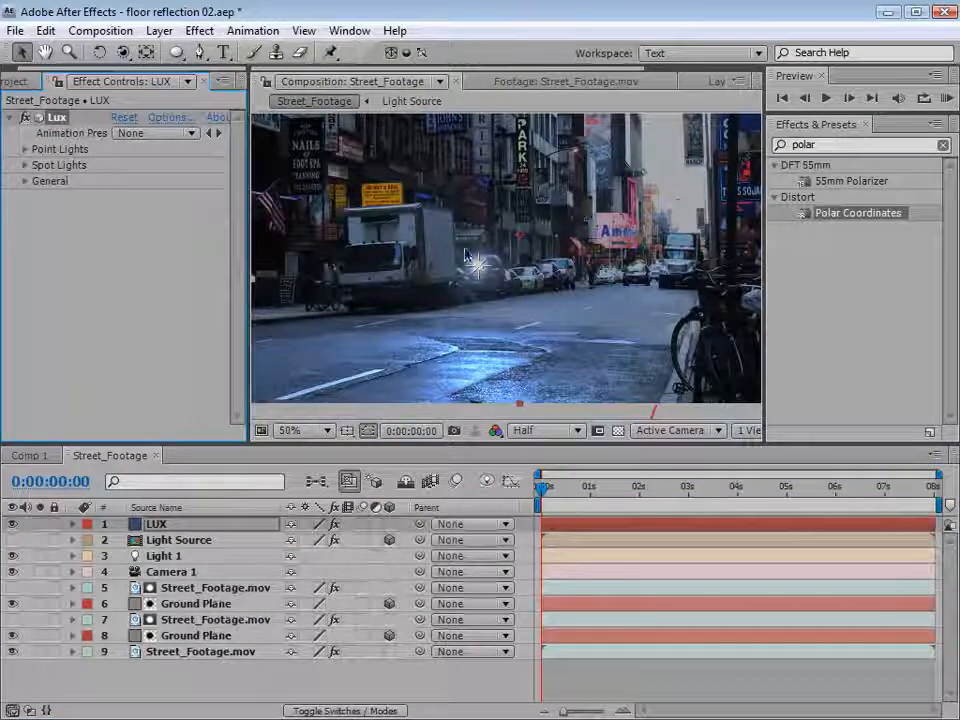
pyautogui.click(24, 149)
pyautogui.click(117, 181)
pyautogui.moveTo(279, 187)
pyautogui.mouseDown()
pyautogui.moveTo(376, 183)
pyautogui.moveTo(297, 184)
pyautogui.mouseUp()
# Add a Hue/Saturation effect to the LUX layer and raise its master saturation.
pyautogui.click(199, 30)
pyautogui.moveTo(253, 208)
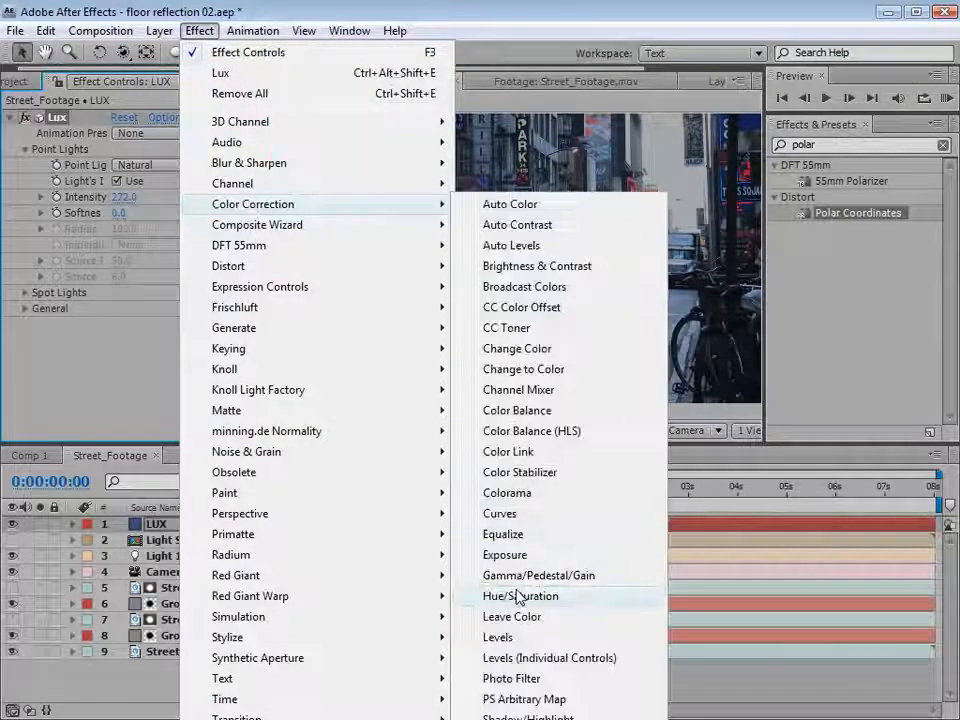
pyautogui.click(527, 654)
pyautogui.moveTo(127, 381); pyautogui.dragTo(175, 380)
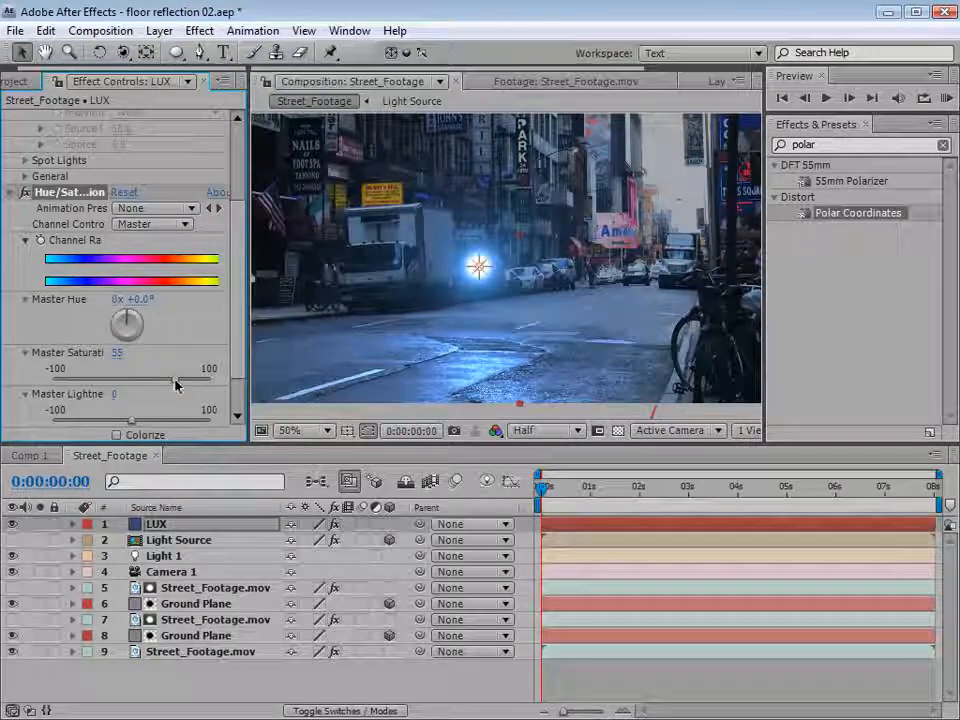
# Move Light 1 from the parked cars to the rear of the white truck.
pyautogui.scroll(3, 118, 288)
pyautogui.click(482, 270)
pyautogui.moveTo(489, 270); pyautogui.dragTo(377, 326)
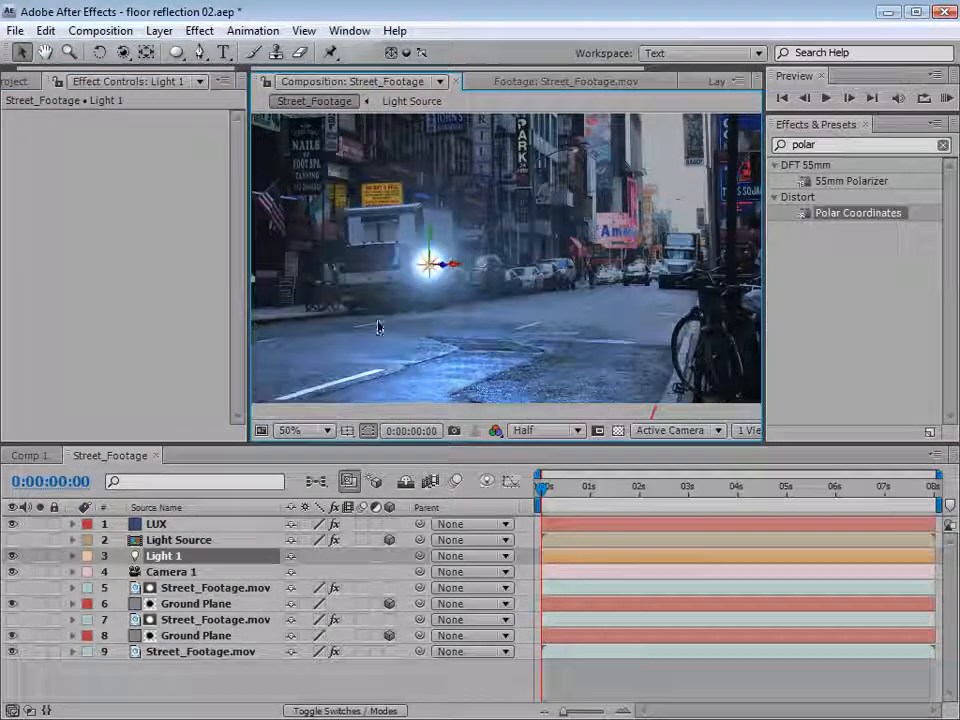
# Set the LUX layer's blending mode to Add and its Master Saturation to 72.
pyautogui.click(178, 532)
pyautogui.press('F4')
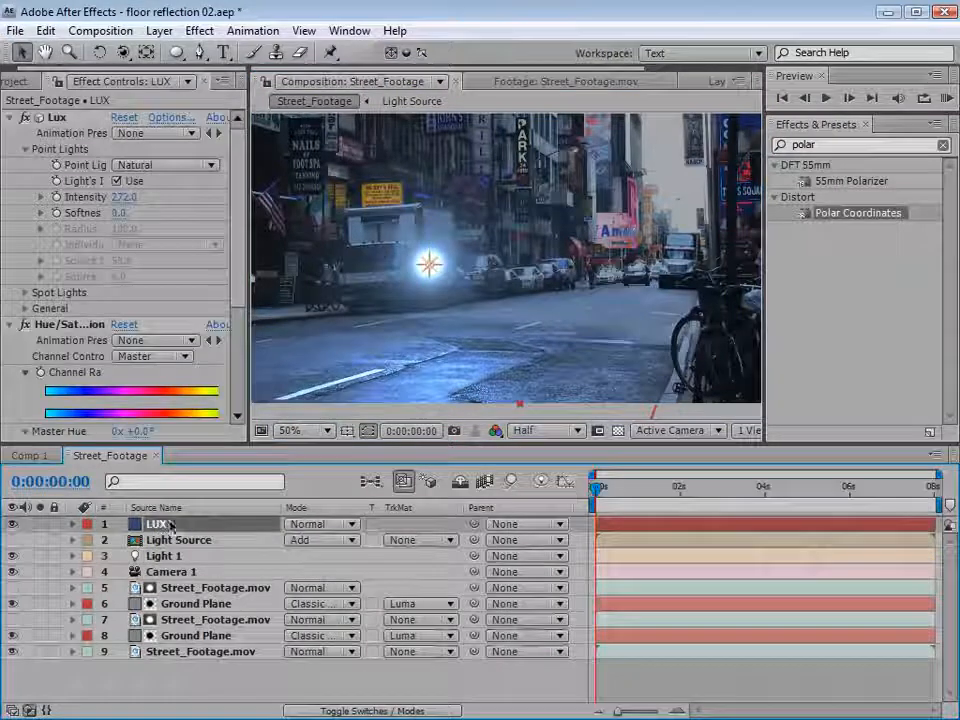
pyautogui.click(319, 523)
pyautogui.click(326, 719)
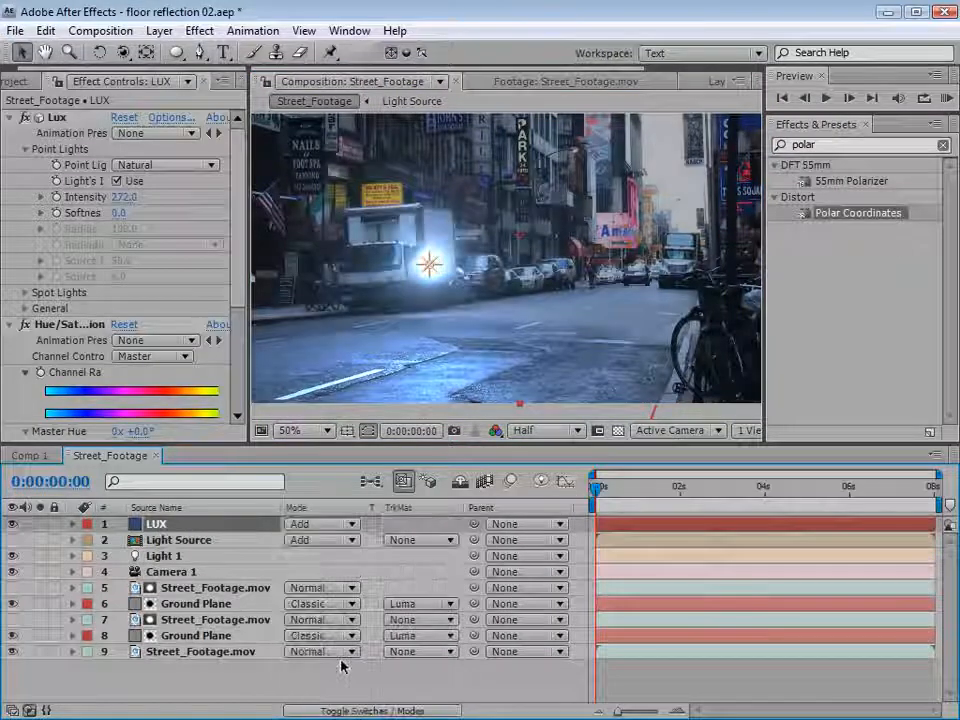
pyautogui.scroll(-3, 170, 349)
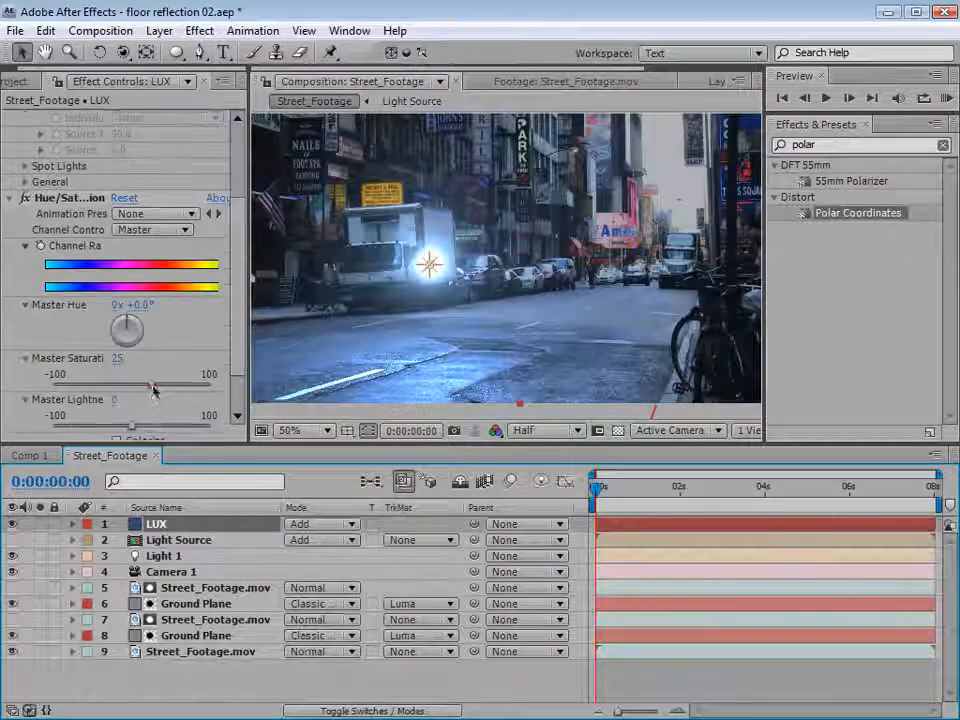
pyautogui.moveTo(153, 391); pyautogui.dragTo(183, 389)
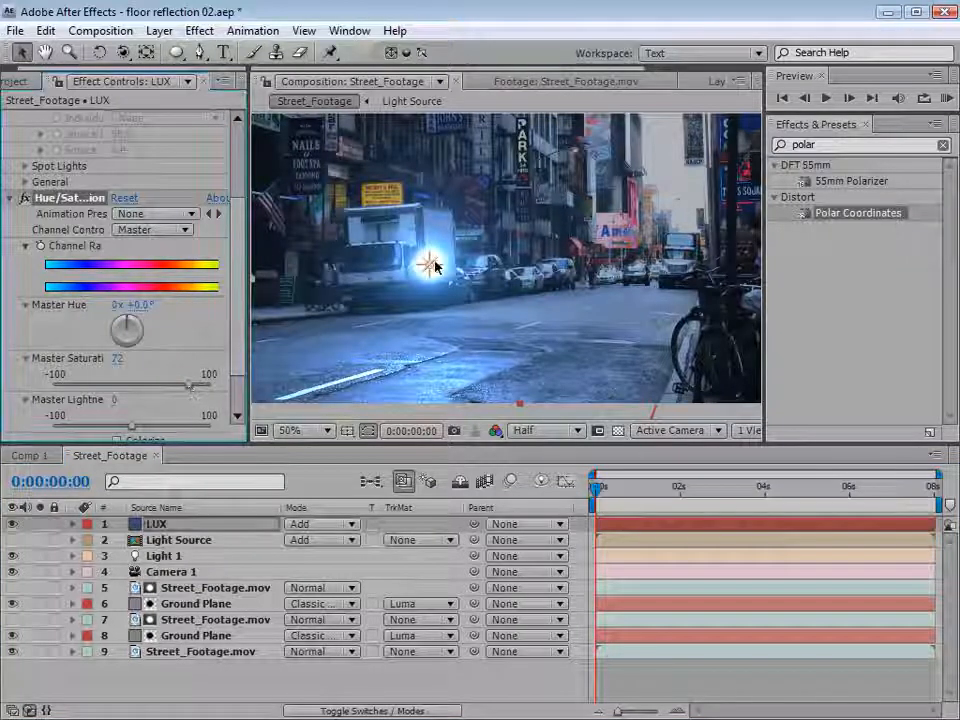
# Shift Light 1 further along the white truck toward its cab and reselect the LUX layer.
pyautogui.click(429, 265)
pyautogui.moveTo(447, 268); pyautogui.dragTo(401, 332)
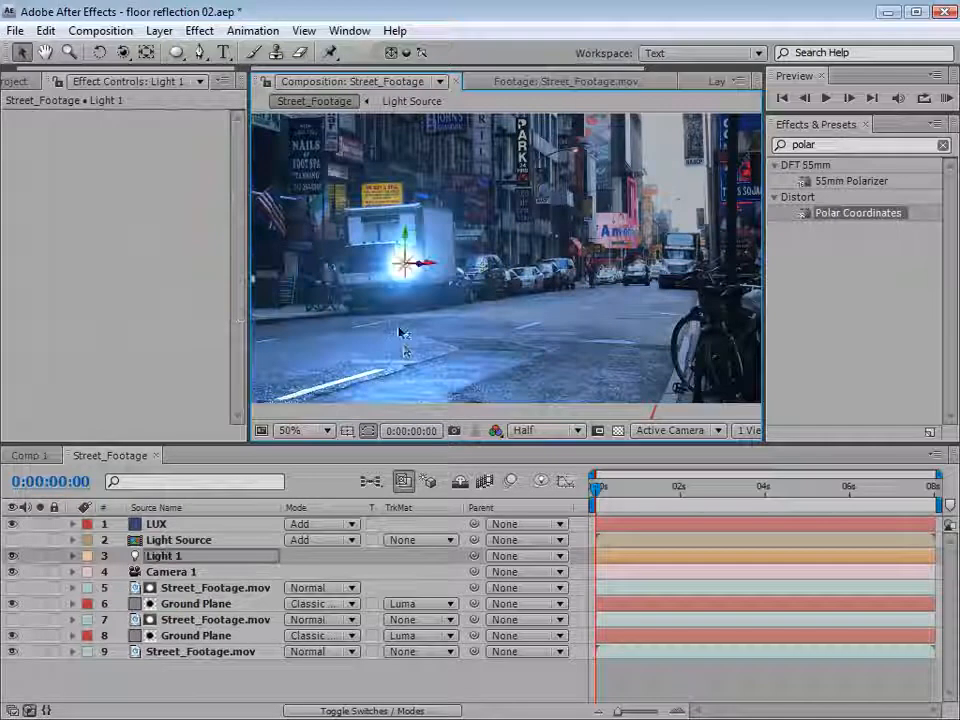
pyautogui.click(160, 524)
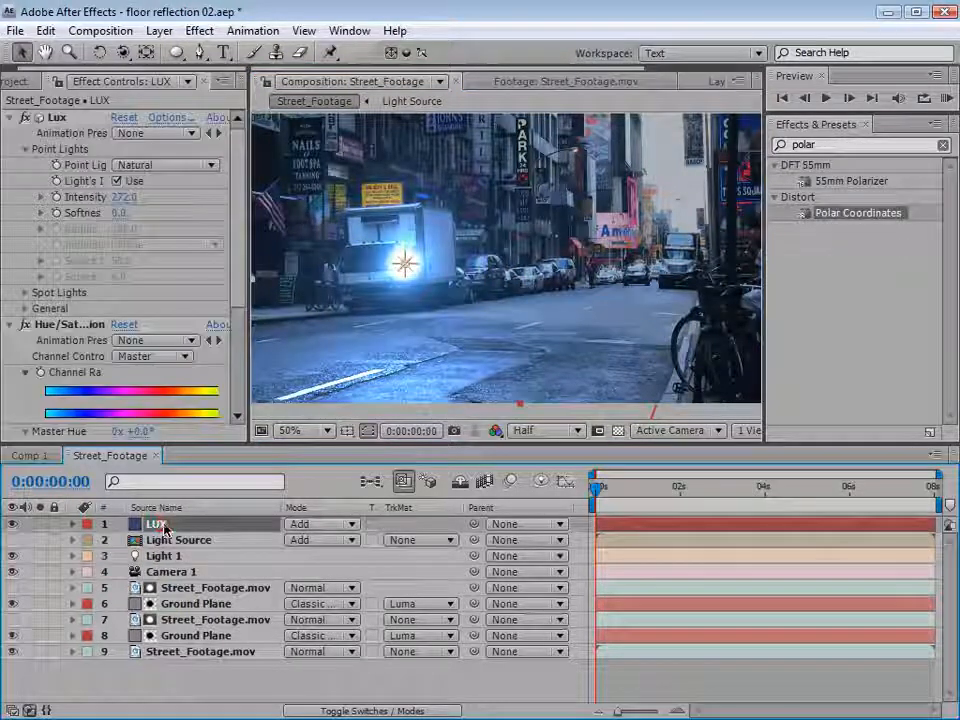
# Duplicate Light 1 and move the copy across the street to the far end of the parked cars.
pyautogui.click(176, 557)
pyautogui.hotkey('ctrl', 'd')
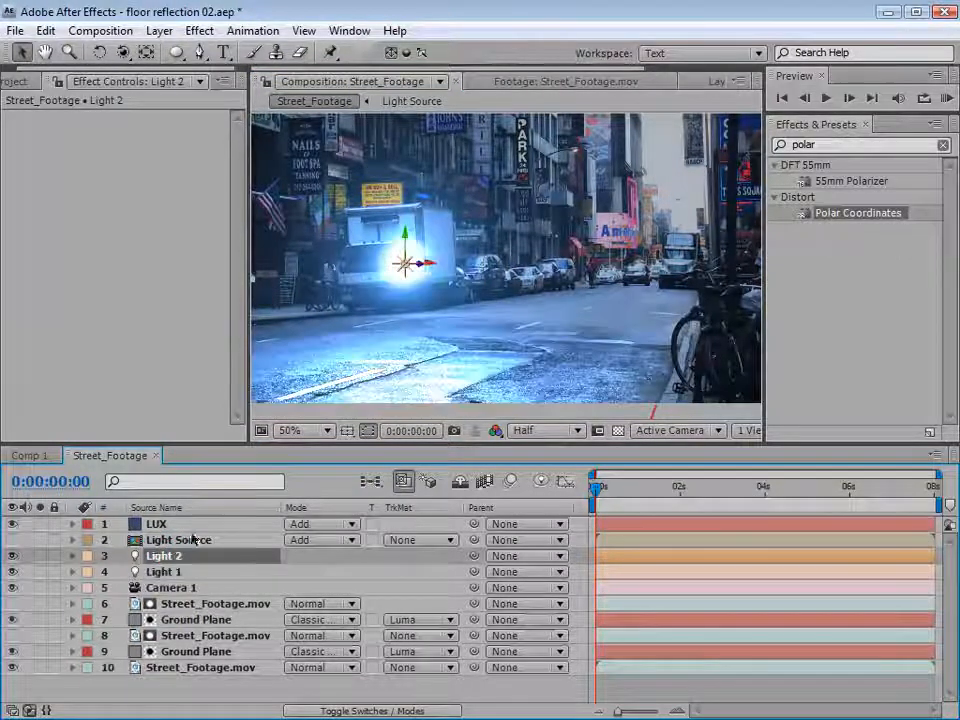
pyautogui.moveTo(433, 272); pyautogui.dragTo(596, 273)
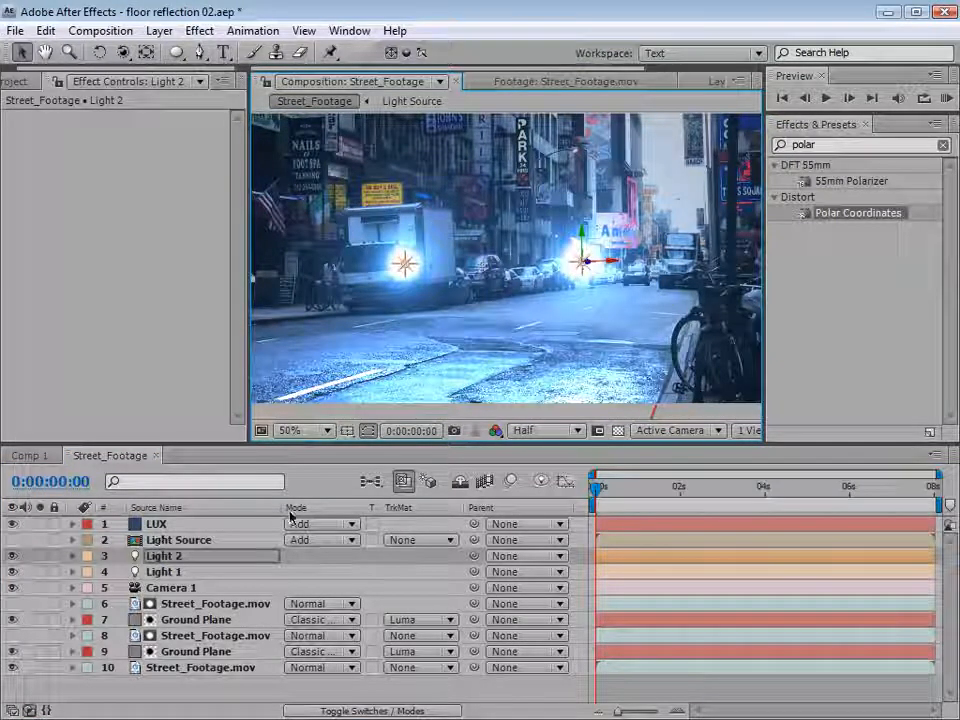
# Change the color of Light 2 to a bright orange.
pyautogui.press('a')
pyautogui.press('a')
pyautogui.click(294, 605)
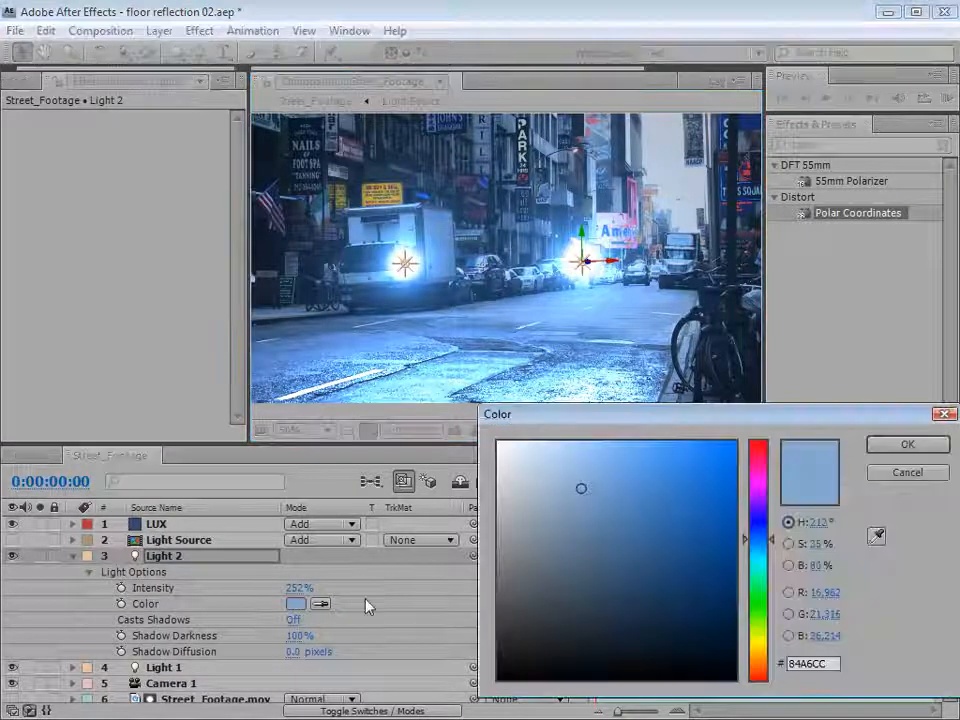
pyautogui.moveTo(758, 540); pyautogui.dragTo(756, 660)
pyautogui.click(651, 479)
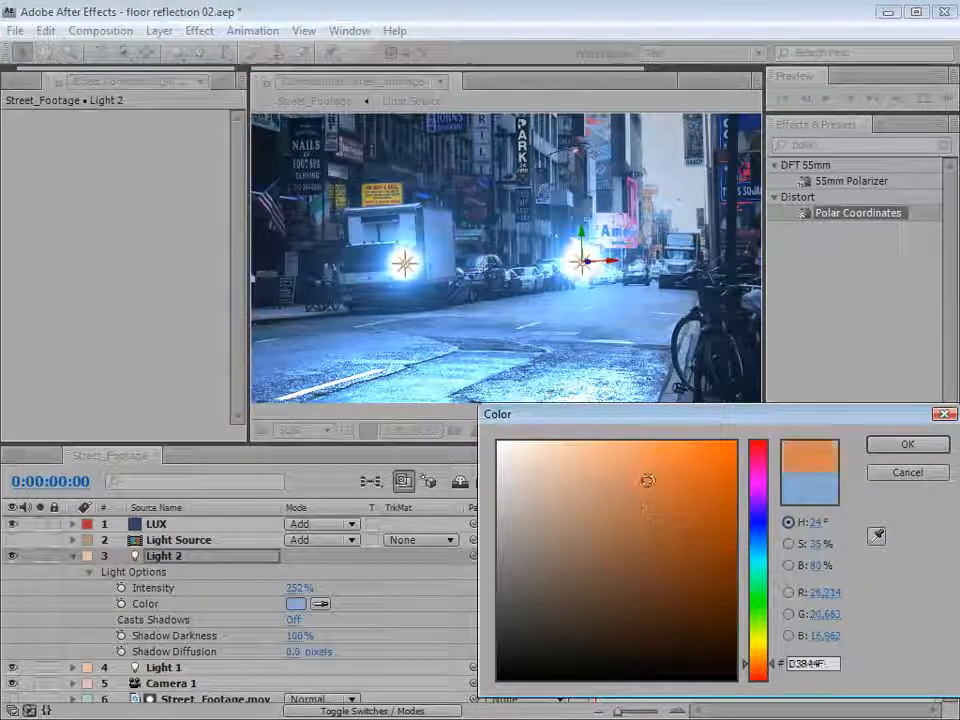
pyautogui.click(902, 443)
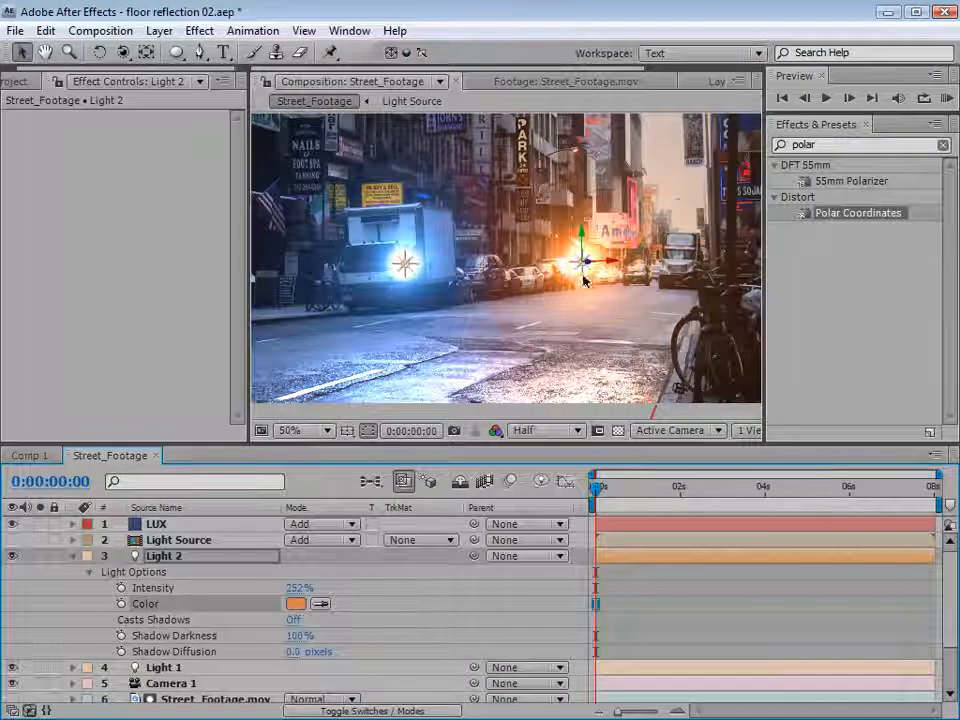
# Push Light 2 deeper down the street, position it beside the last parked cars and collapse its properties.
pyautogui.moveTo(587, 265); pyautogui.dragTo(859, 508)
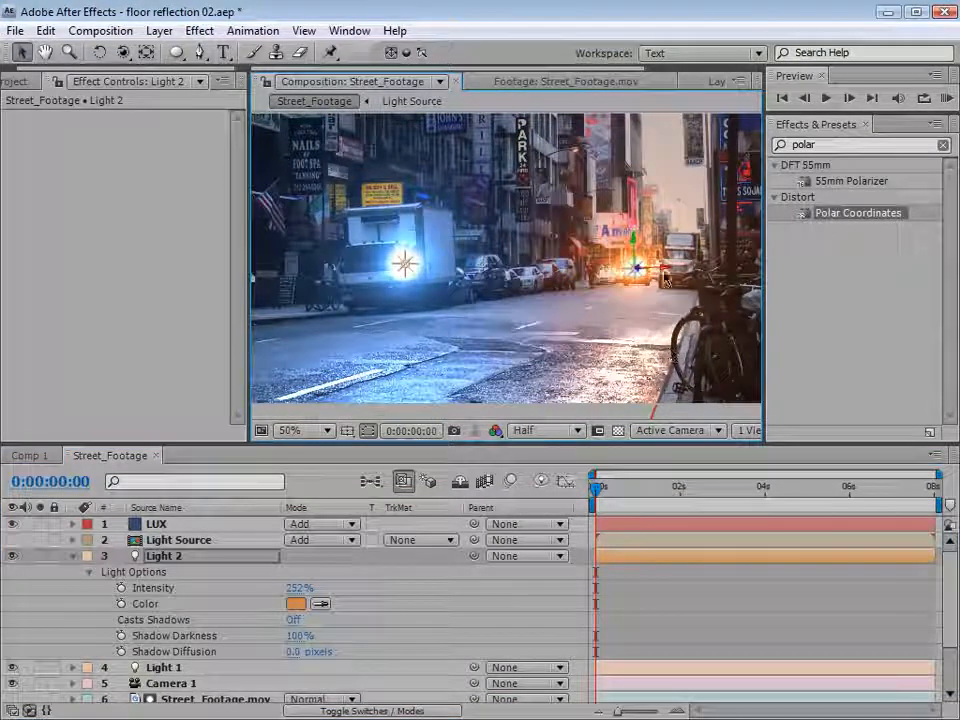
pyautogui.moveTo(643, 270); pyautogui.dragTo(572, 272)
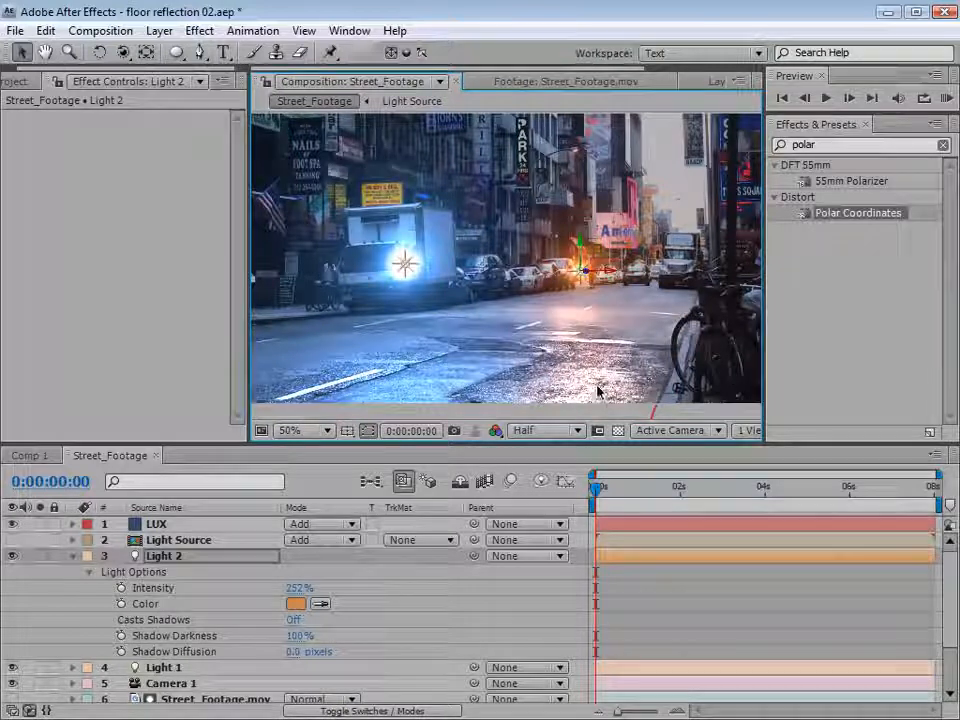
pyautogui.click(74, 557)
# Set the opacity of the upper Ground Plane layer to 45%.
pyautogui.click(185, 620)
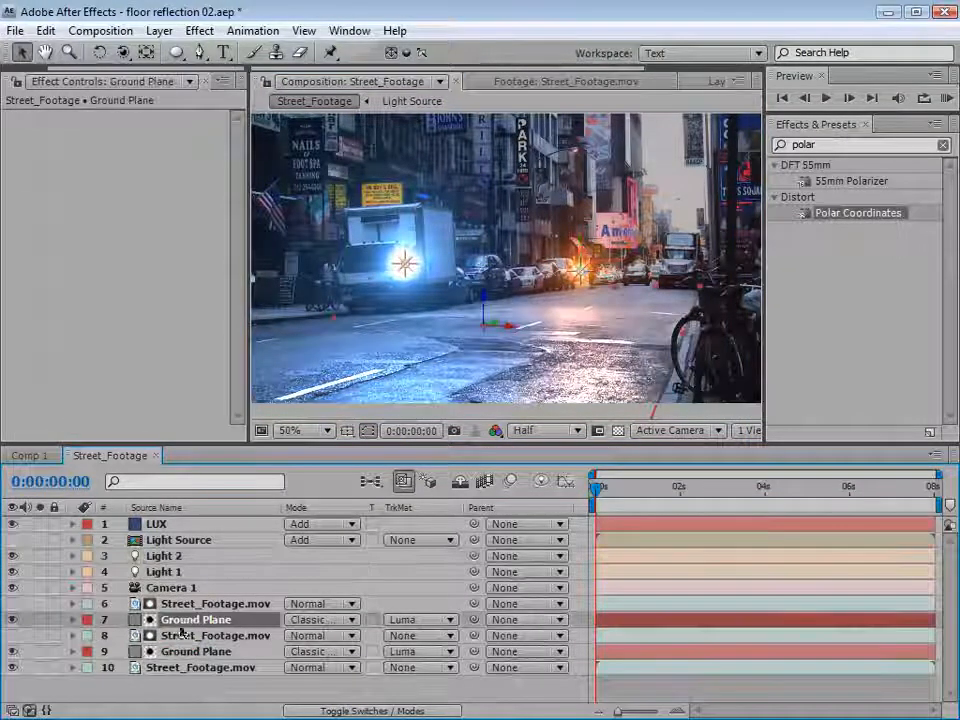
pyautogui.press('t')
pyautogui.moveTo(172, 648); pyautogui.dragTo(217, 644)
pyautogui.click(625, 643)
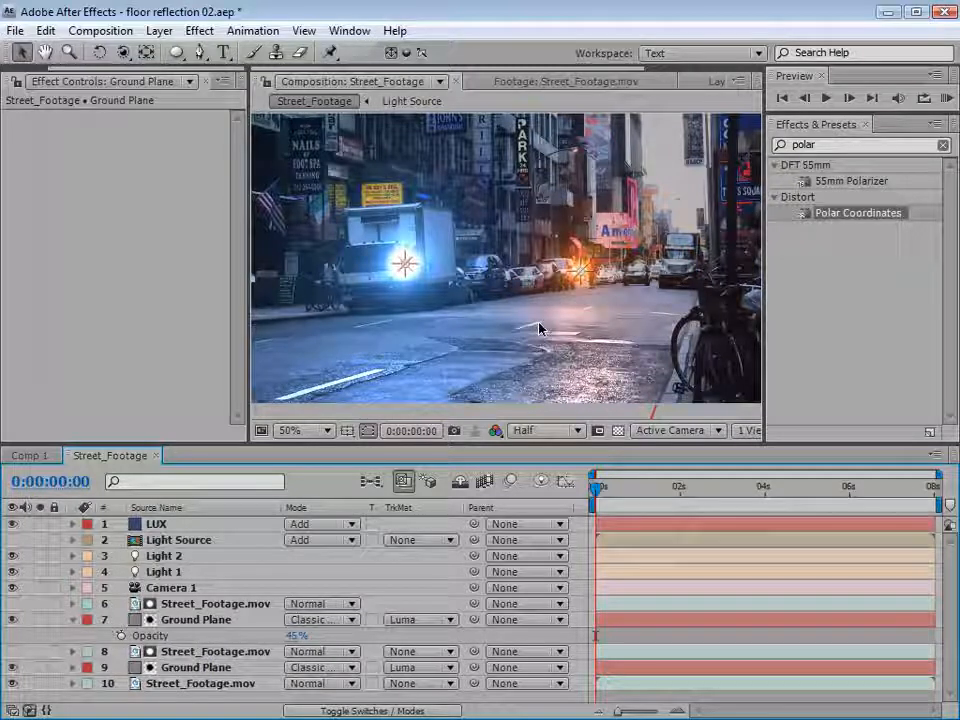
# Delete the orange Light 2 layer.
pyautogui.click(331, 578)
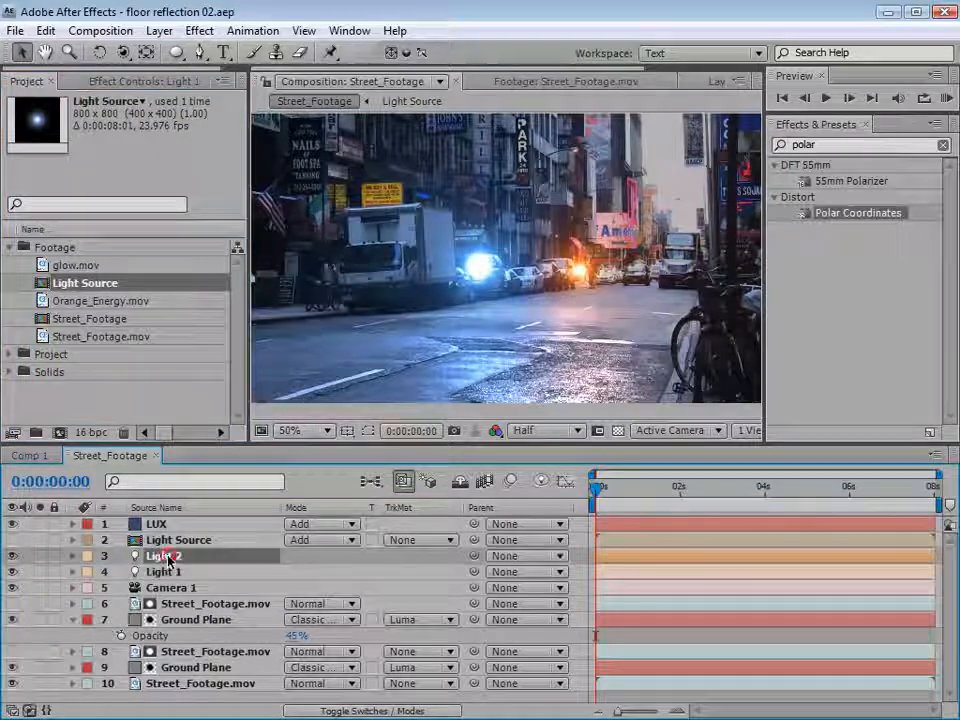
pyautogui.press('Delete')
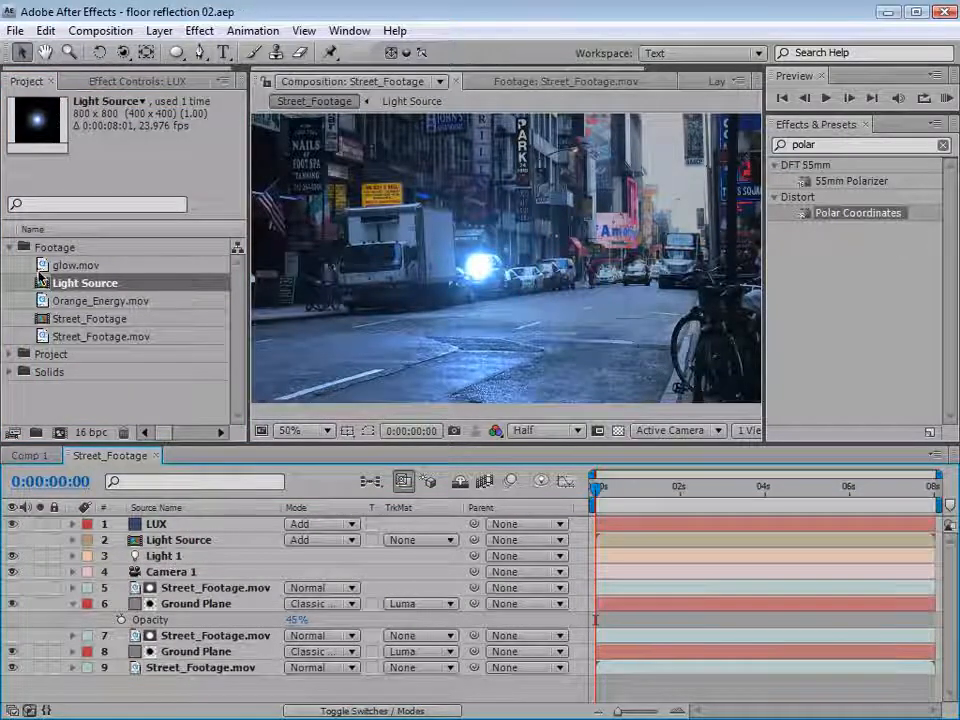
# Add Orange_Energy.mov to the street composition as the top layer and set its blending mode to Screen.
pyautogui.moveTo(80, 300); pyautogui.dragTo(489, 272)
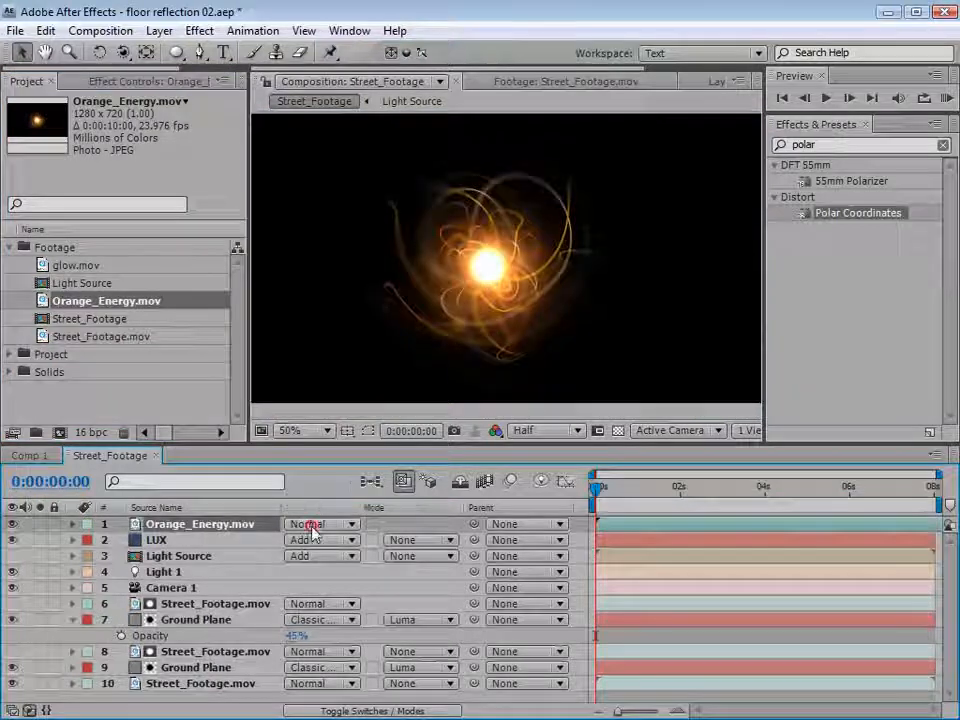
pyautogui.click(314, 524)
pyautogui.click(326, 719)
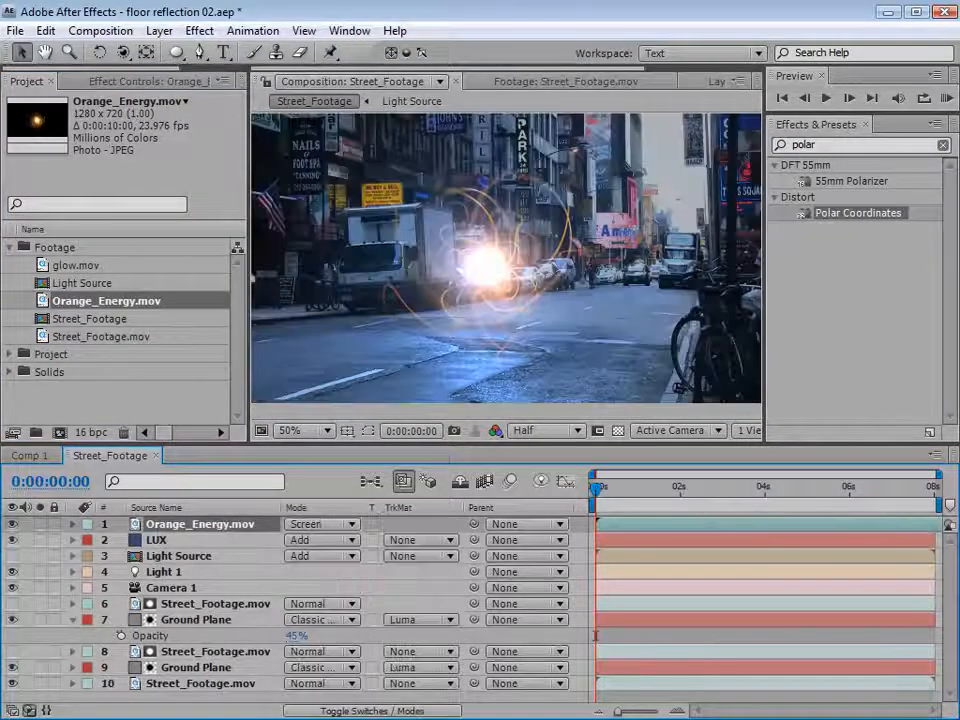
# Apply Hue/Saturation to Orange_Energy.mov with Colorize enabled, Colorize Hue at -138° and Colorize Saturation at 82.
pyautogui.press('F3')
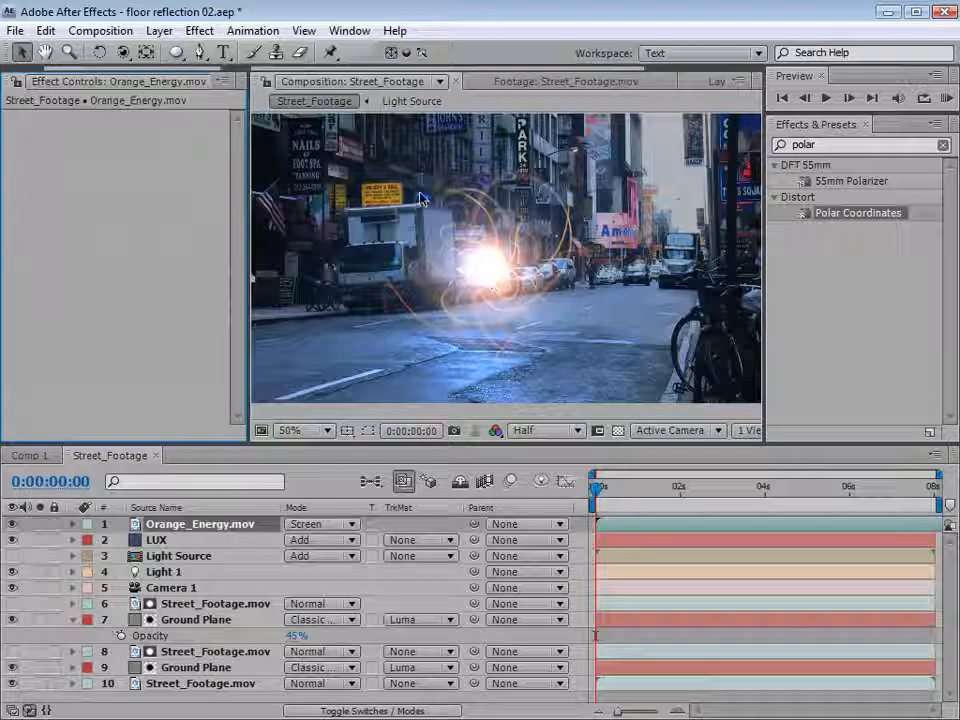
pyautogui.click(203, 29)
pyautogui.moveTo(253, 204)
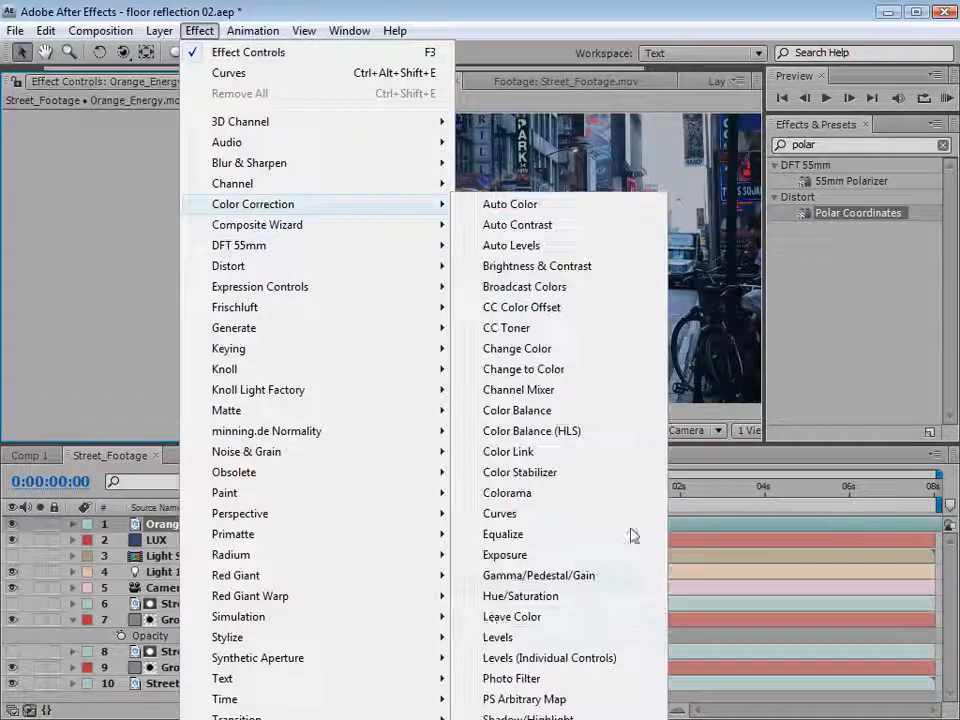
pyautogui.click(490, 597)
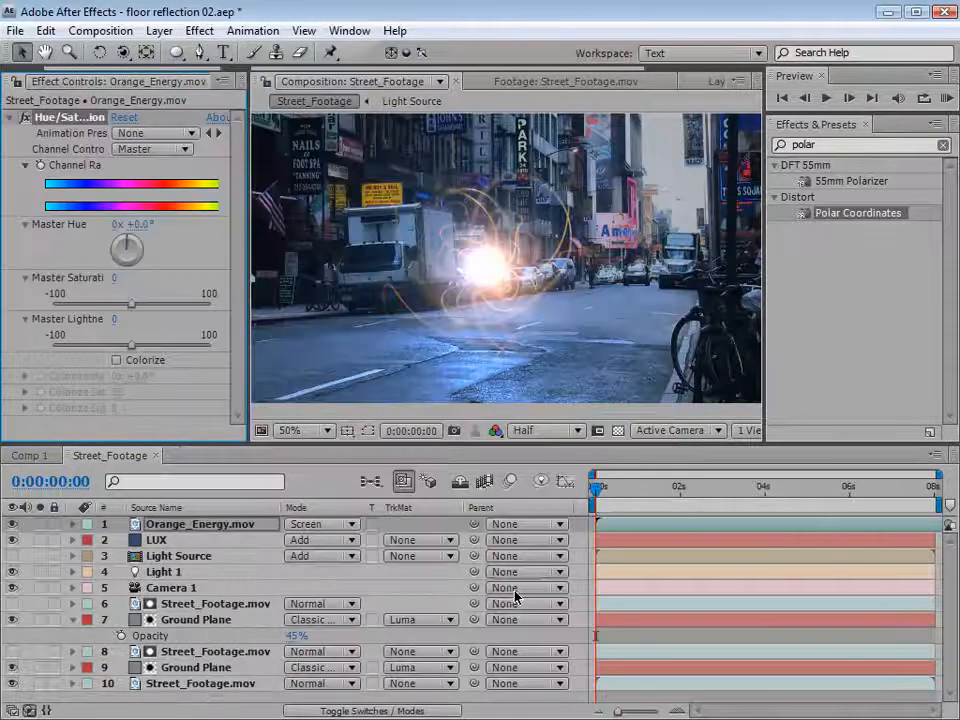
pyautogui.click(116, 361)
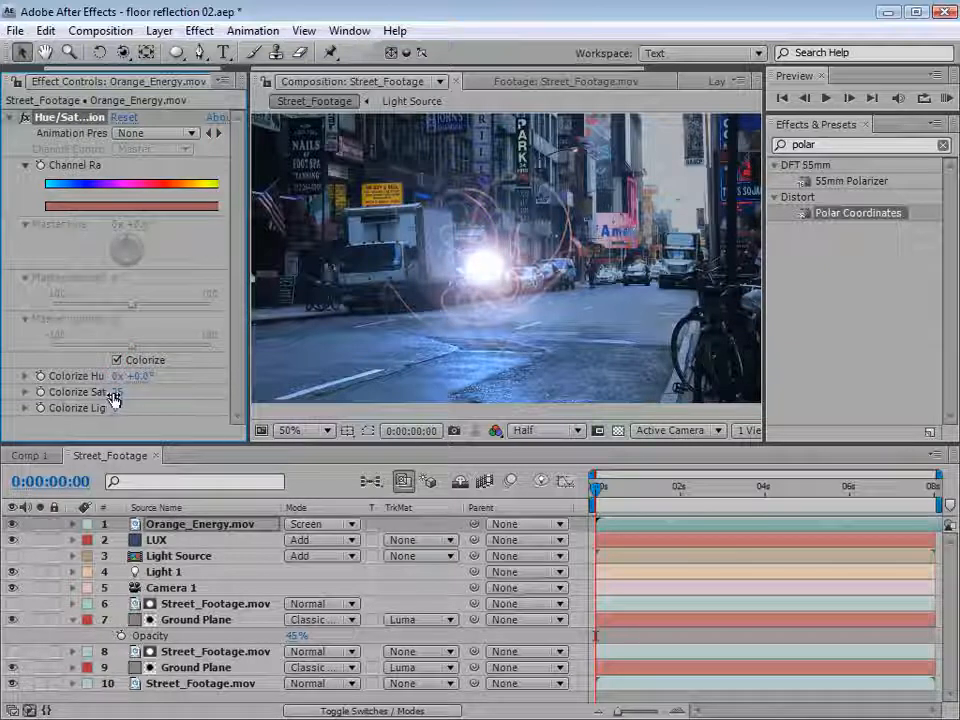
pyautogui.moveTo(168, 394); pyautogui.dragTo(18, 378)
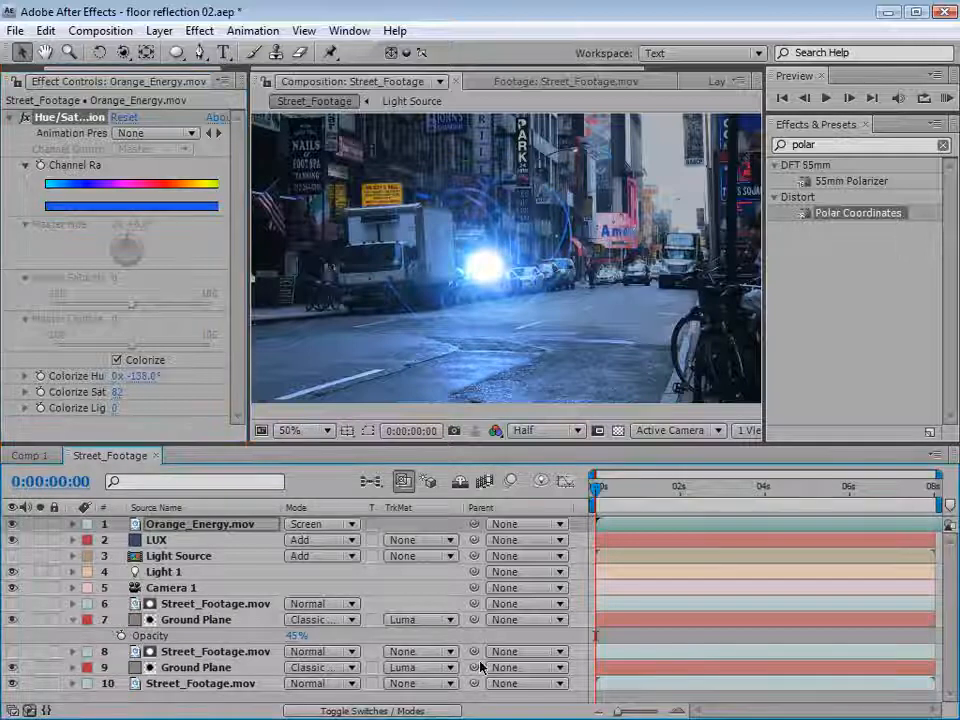
# Make Orange_Energy.mov a 3D layer and set its auto-orientation to Orient Towards Camera.
pyautogui.click(360, 710)
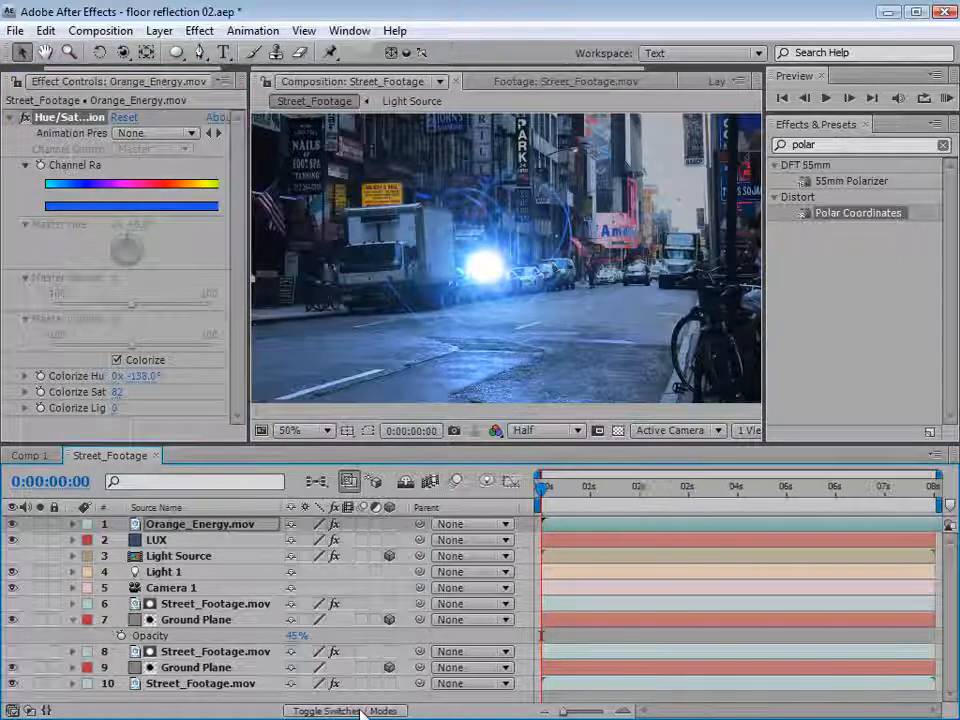
pyautogui.click(389, 524)
pyautogui.rightClick(480, 259)
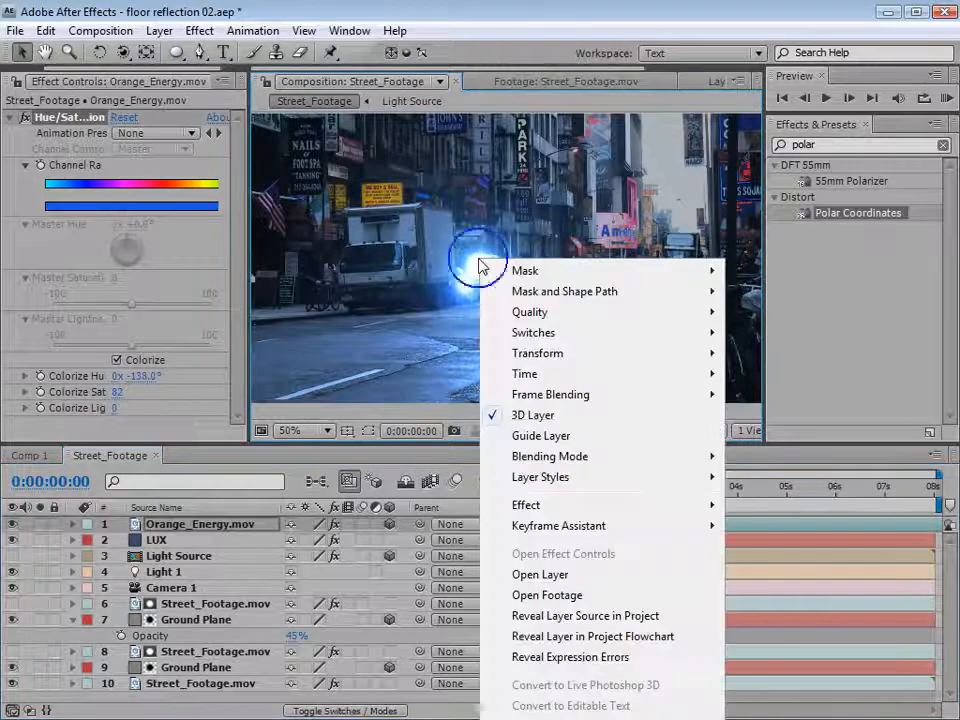
pyautogui.moveTo(510, 353)
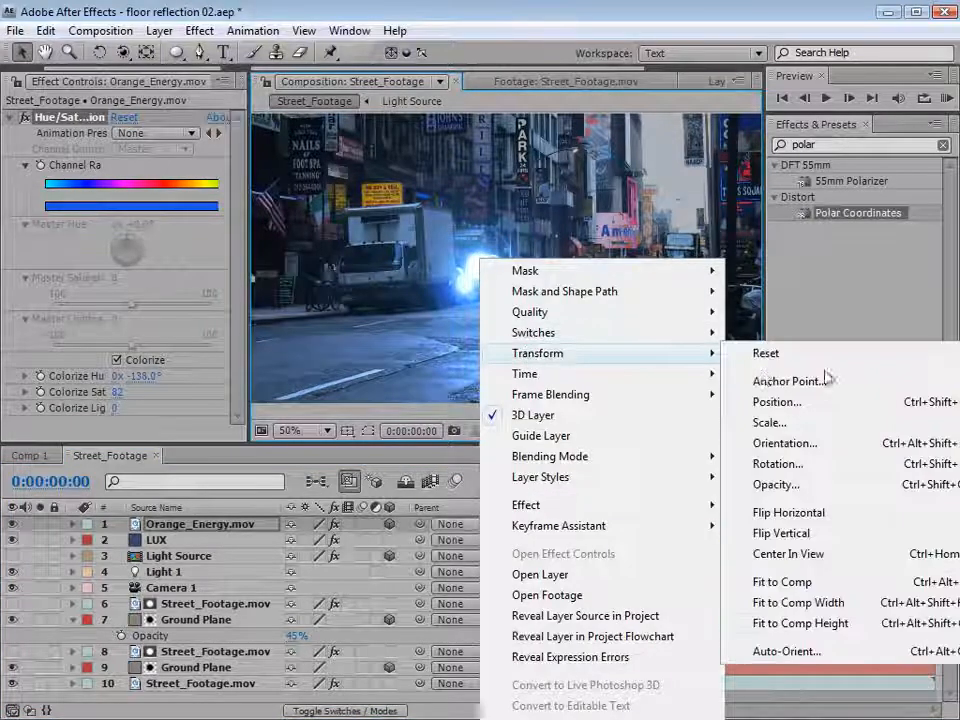
pyautogui.click(770, 651)
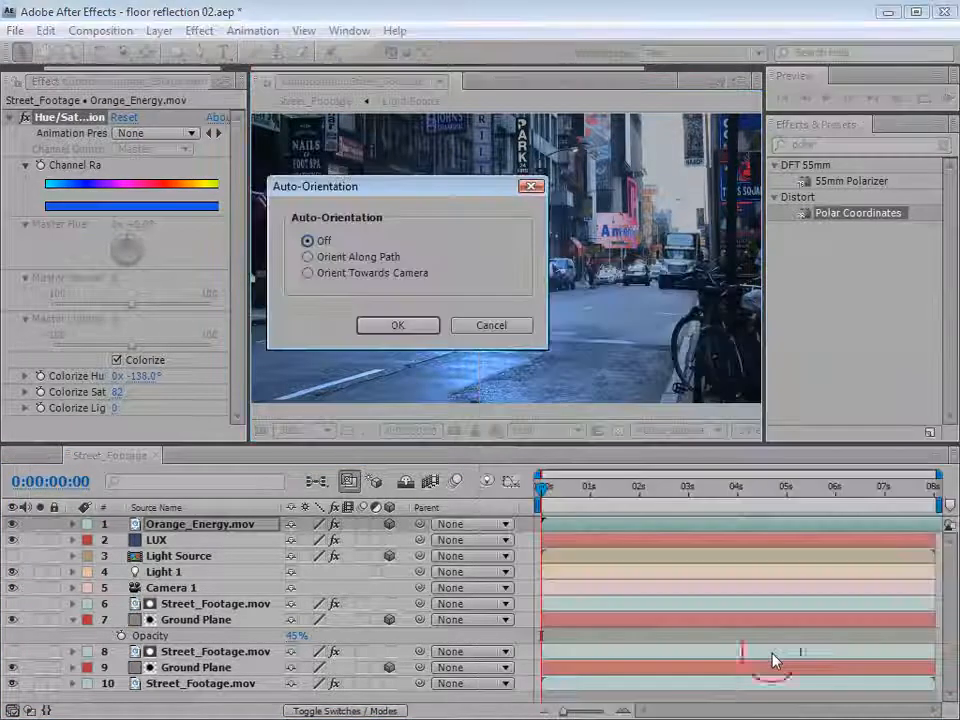
pyautogui.click(305, 271)
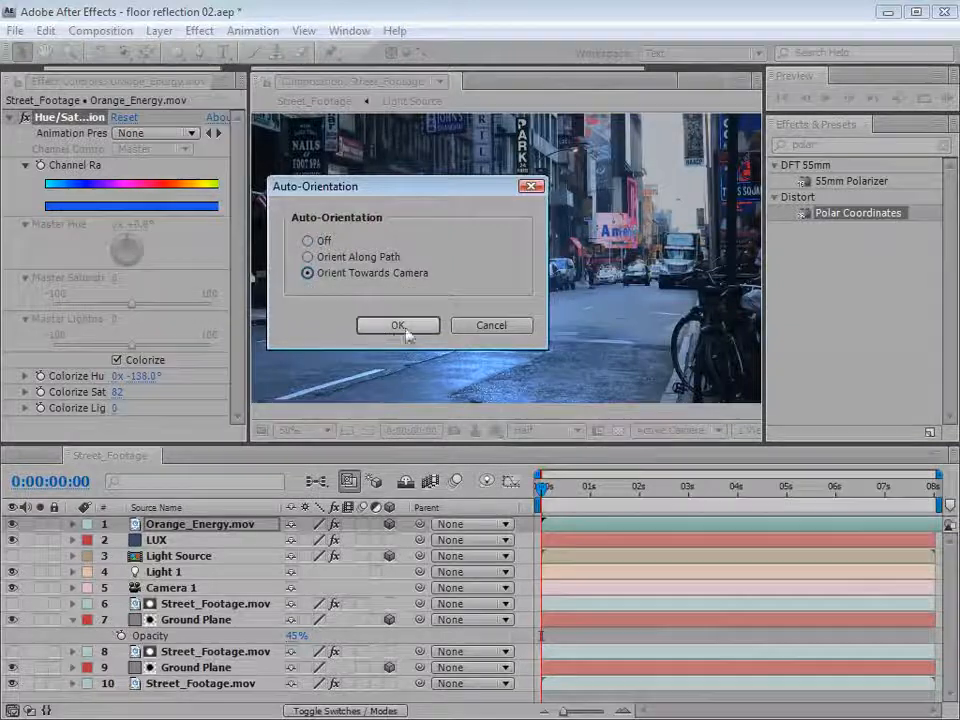
pyautogui.click(397, 325)
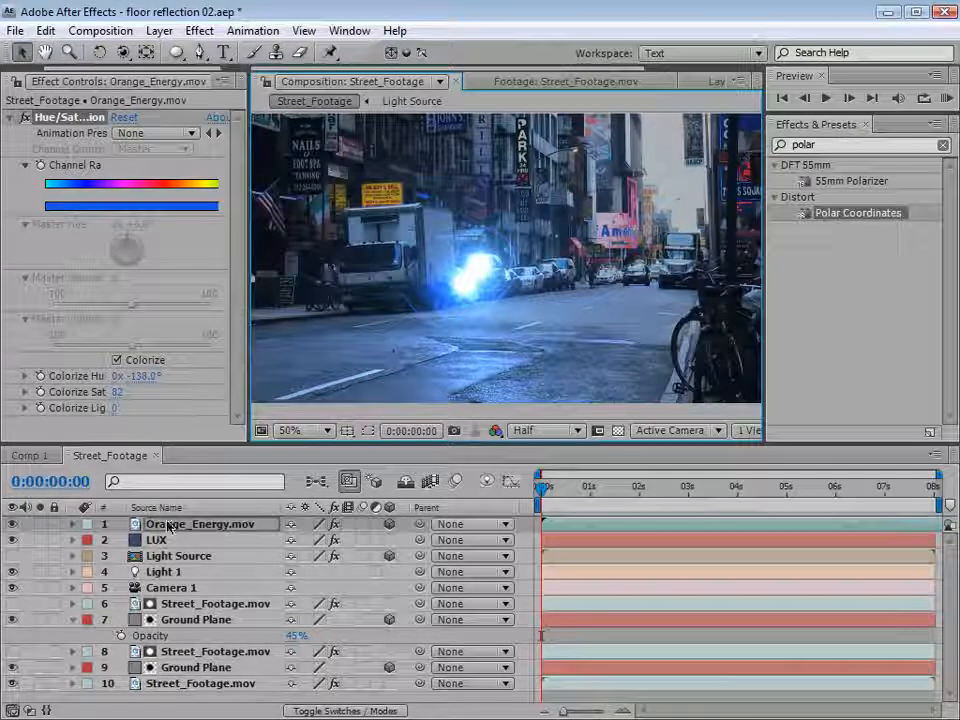
# Link the Position of Orange_Energy.mov to the Position of Light 1 with an expression.
pyautogui.press('p')
pyautogui.click(165, 588)
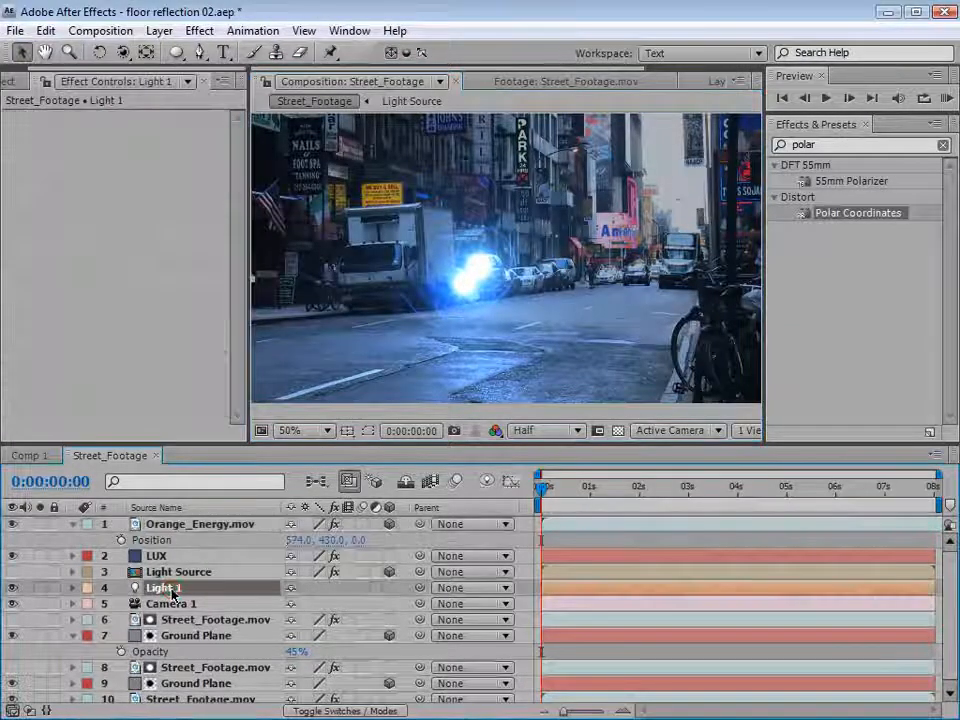
pyautogui.press('p')
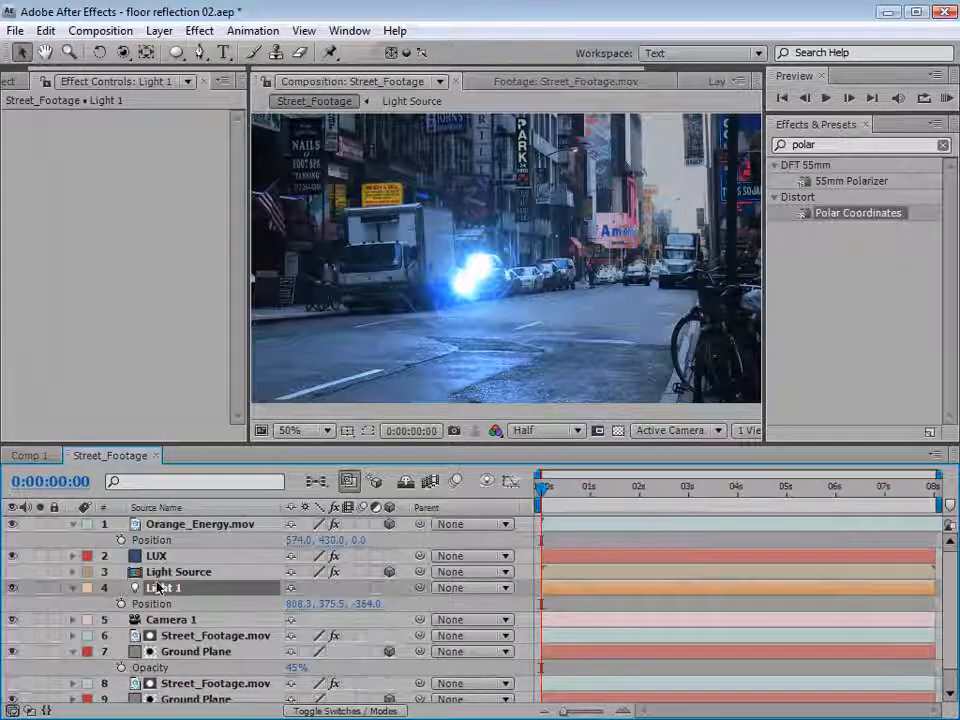
pyautogui.click(244, 540)
pyautogui.hotkey('alt', 'shift', '=')
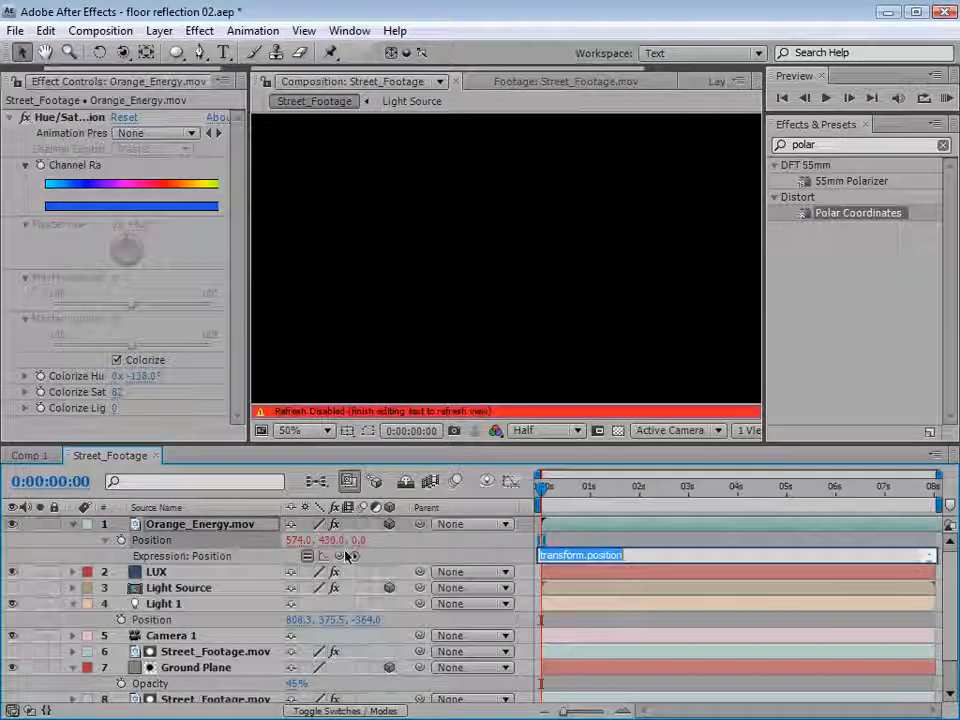
pyautogui.moveTo(352, 556); pyautogui.dragTo(152, 620)
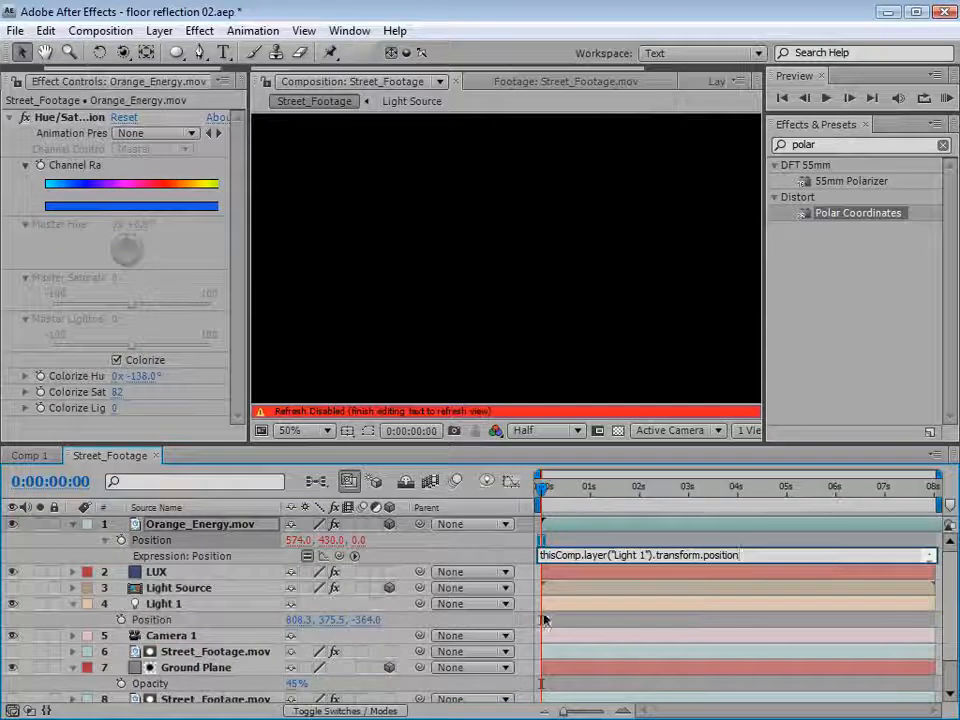
pyautogui.click(579, 621)
# Turn off Accepts Lights in the material options of Orange_Energy.mov.
pyautogui.click(170, 525)
pyautogui.press('s')
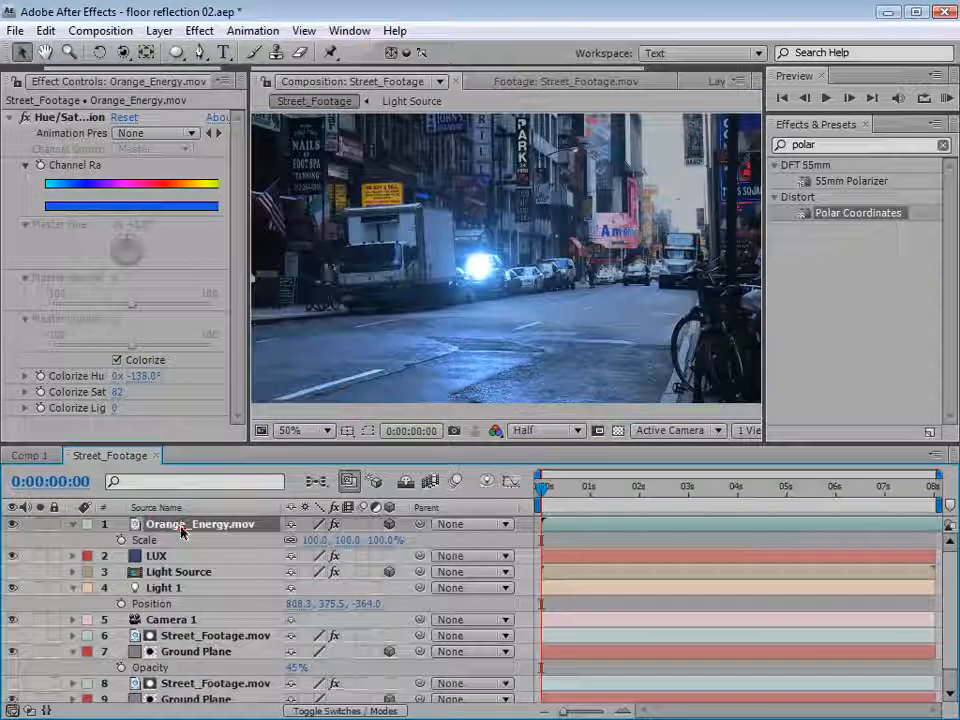
pyautogui.click(72, 524)
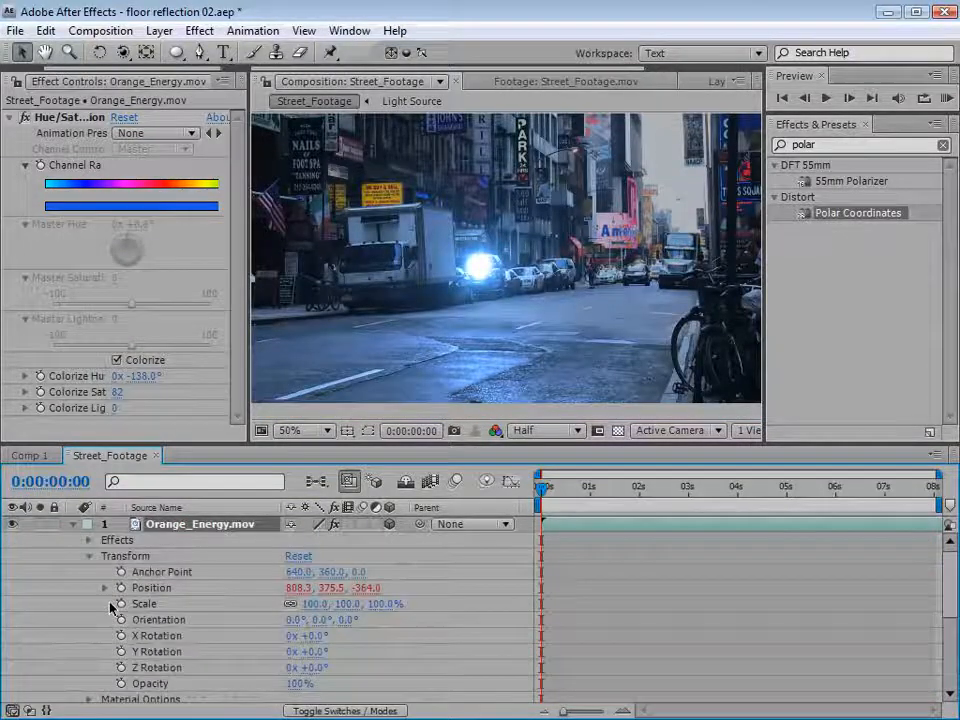
pyautogui.scroll(-3, 160, 590)
pyautogui.click(90, 634)
pyautogui.scroll(-3, 88, 621)
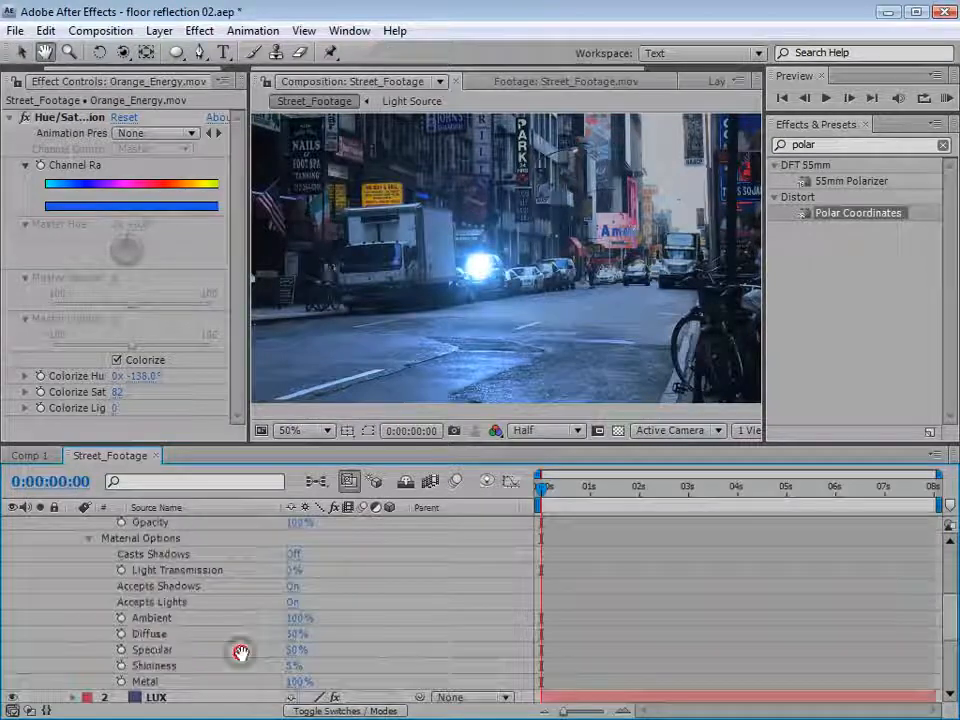
pyautogui.click(293, 603)
pyautogui.scroll(5, 300, 634)
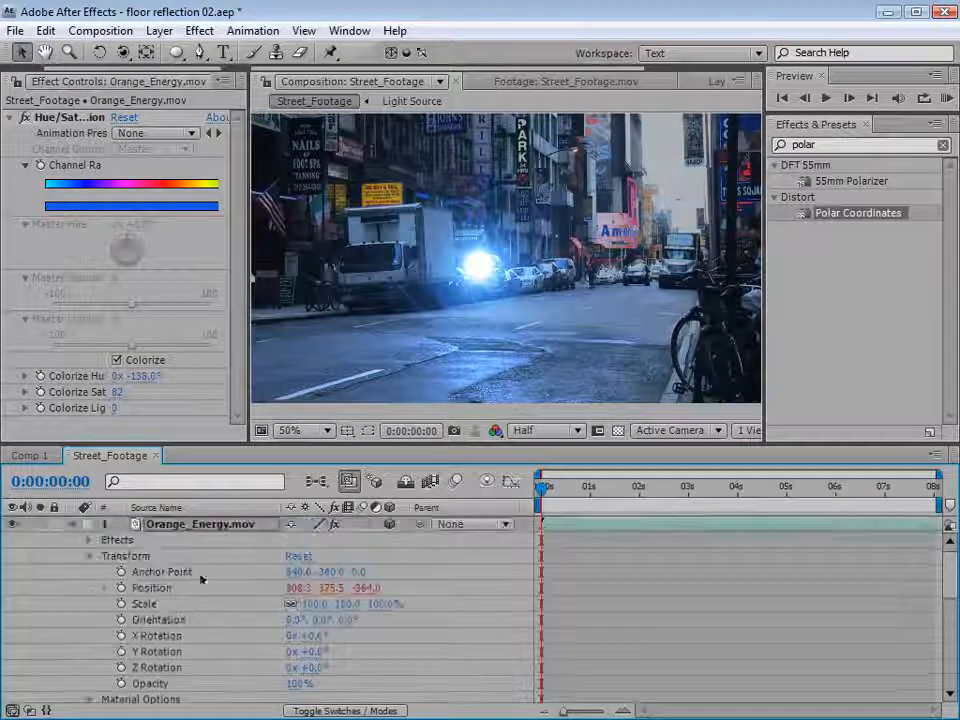
pyautogui.click(70, 524)
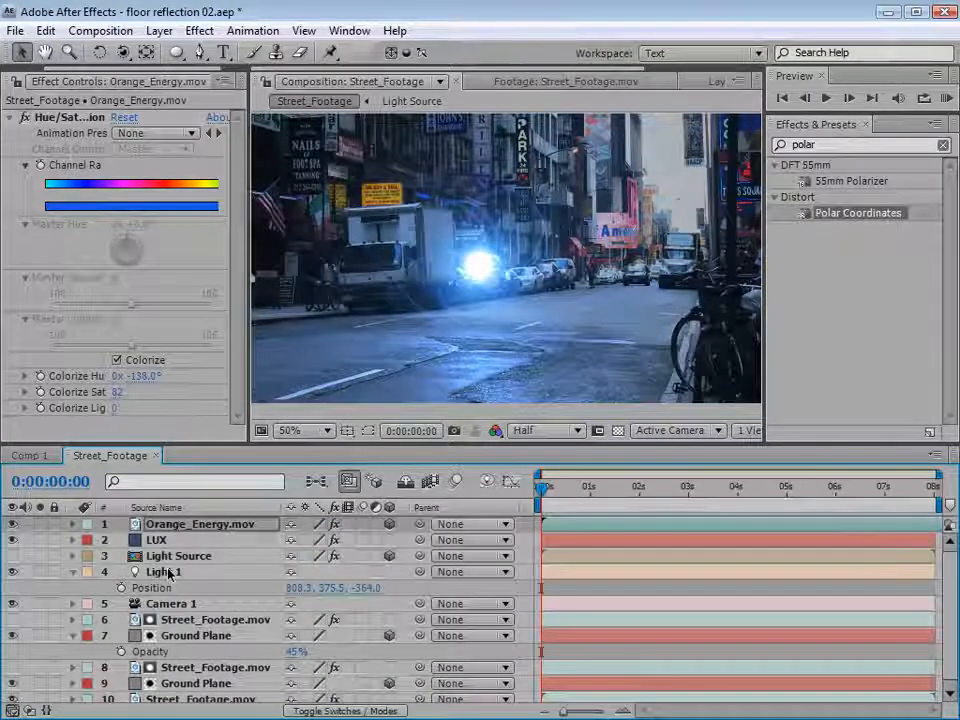
# Scale Orange_Energy.mov down to 58% at the start of the composition.
pyautogui.press('s')
pyautogui.moveTo(326, 540); pyautogui.dragTo(316, 540)
pyautogui.moveTo(546, 490)
pyautogui.mouseDown()
pyautogui.moveTo(555, 491)
pyautogui.moveTo(530, 494)
pyautogui.mouseUp()
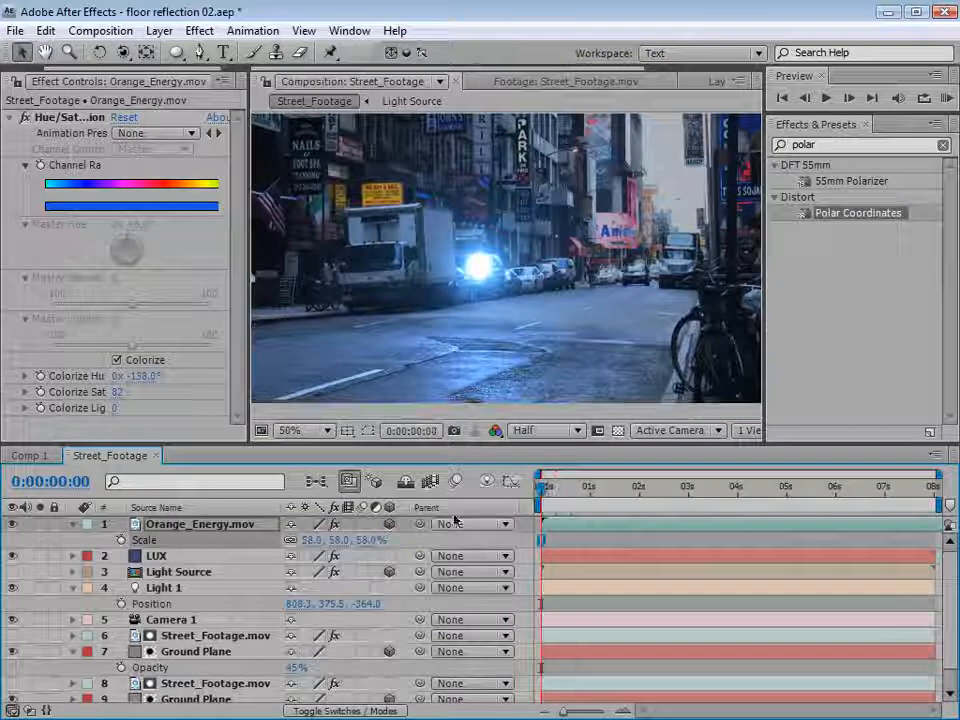
# Enable Position keyframing on Light 1 at 0:00:00:00, show the layer controls and move the light toward the far end of the street.
pyautogui.click(157, 591)
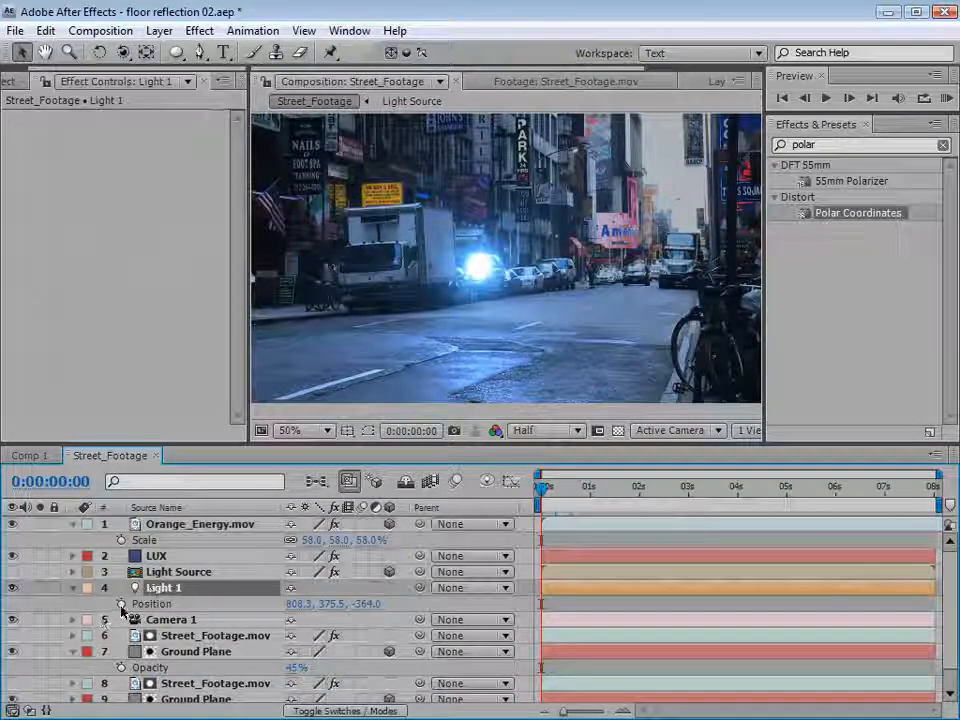
pyautogui.click(121, 604)
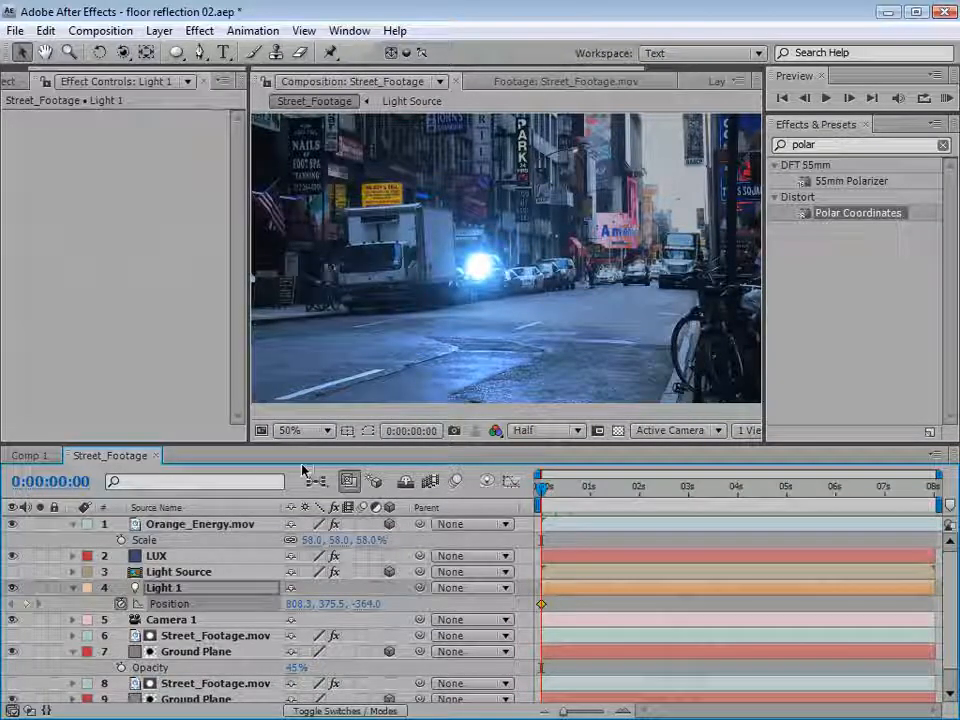
pyautogui.hotkey('ctrl', 'shift', 'h')
pyautogui.moveTo(475, 248); pyautogui.dragTo(665, 290)
# Add a second Position keyframe for Light 1 at 0:00:04:23 with the light moved across the street toward the camera, and scrub through the motion.
pyautogui.moveTo(551, 487); pyautogui.dragTo(780, 512)
pyautogui.moveTo(652, 283); pyautogui.dragTo(447, 272)
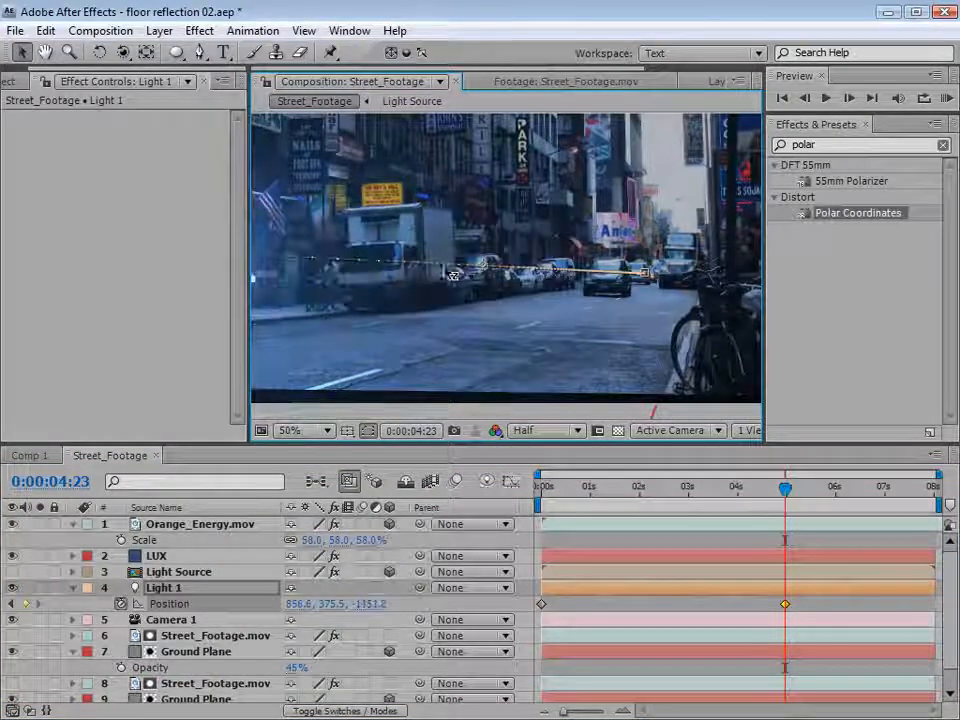
pyautogui.scroll(-2, 448, 276)
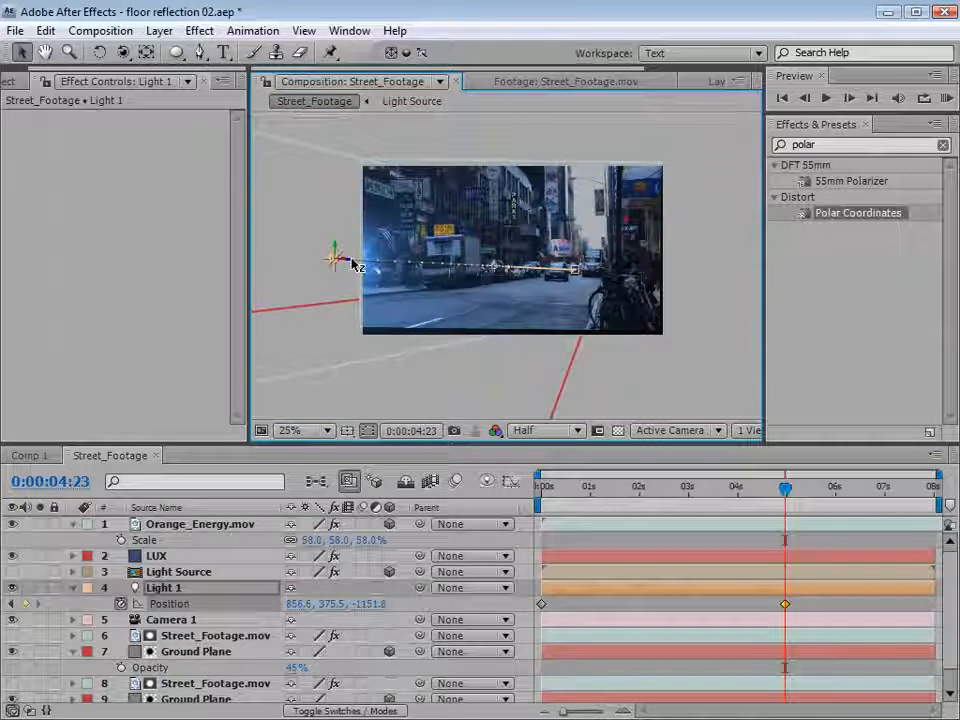
pyautogui.moveTo(352, 265); pyautogui.dragTo(463, 262)
pyautogui.scroll(1, 497, 287)
pyautogui.moveTo(785, 488); pyautogui.dragTo(643, 519)
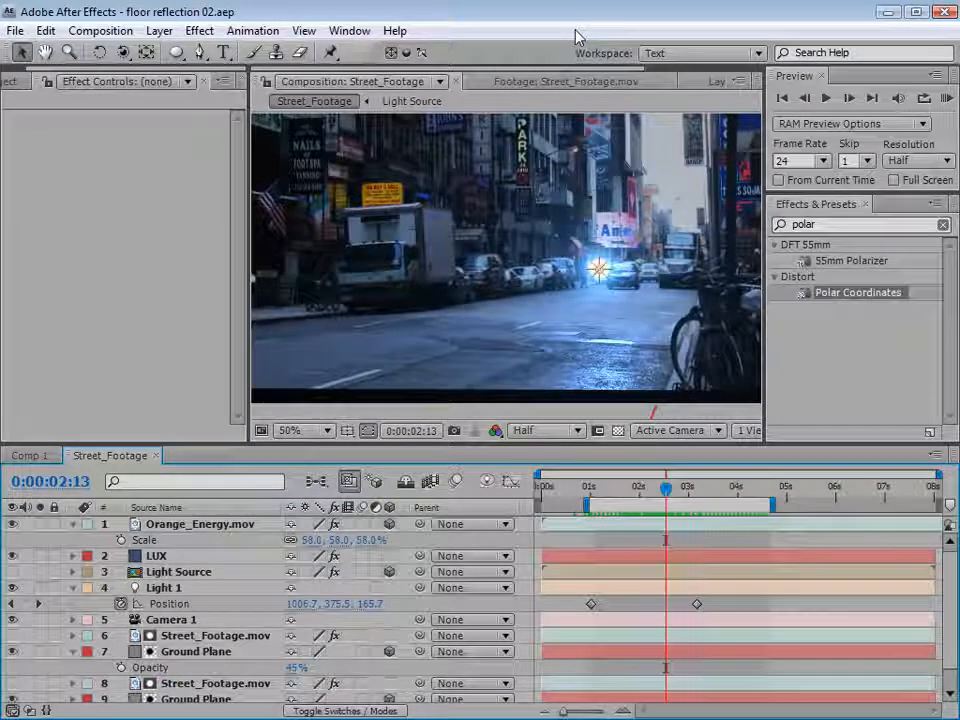
# Switch to Firefox to examine the 3D Stroke Effect entry on the Video Copilot tutorials page, and scrub through the Surface Light preview movie.
pyautogui.hotkey('alt', 'Tab')
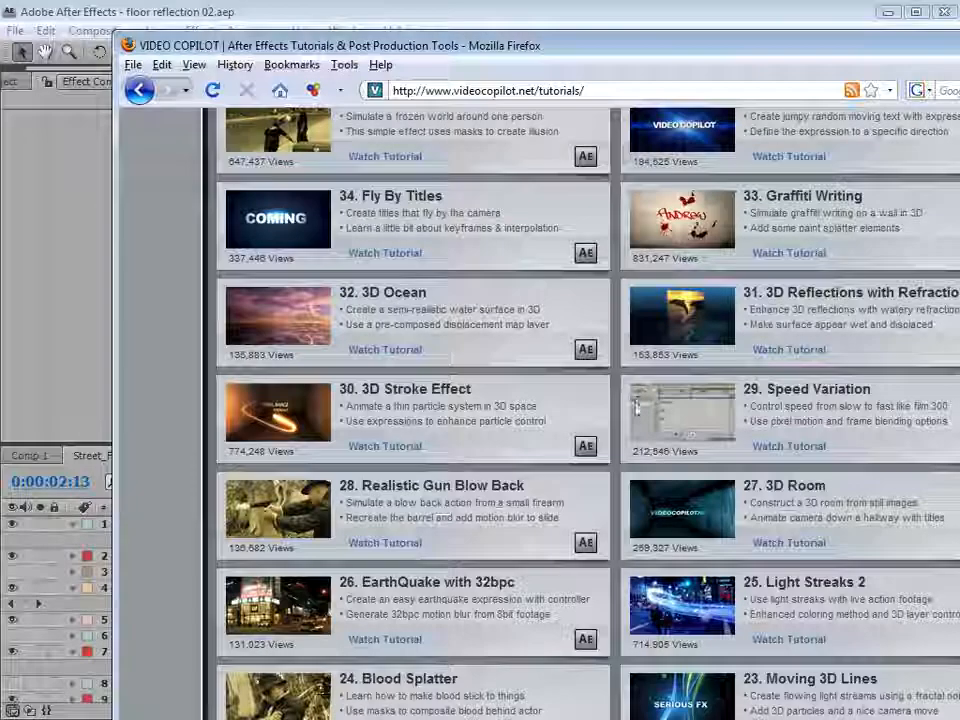
pyautogui.moveTo(343, 406); pyautogui.dragTo(463, 421)
pyautogui.click(518, 421)
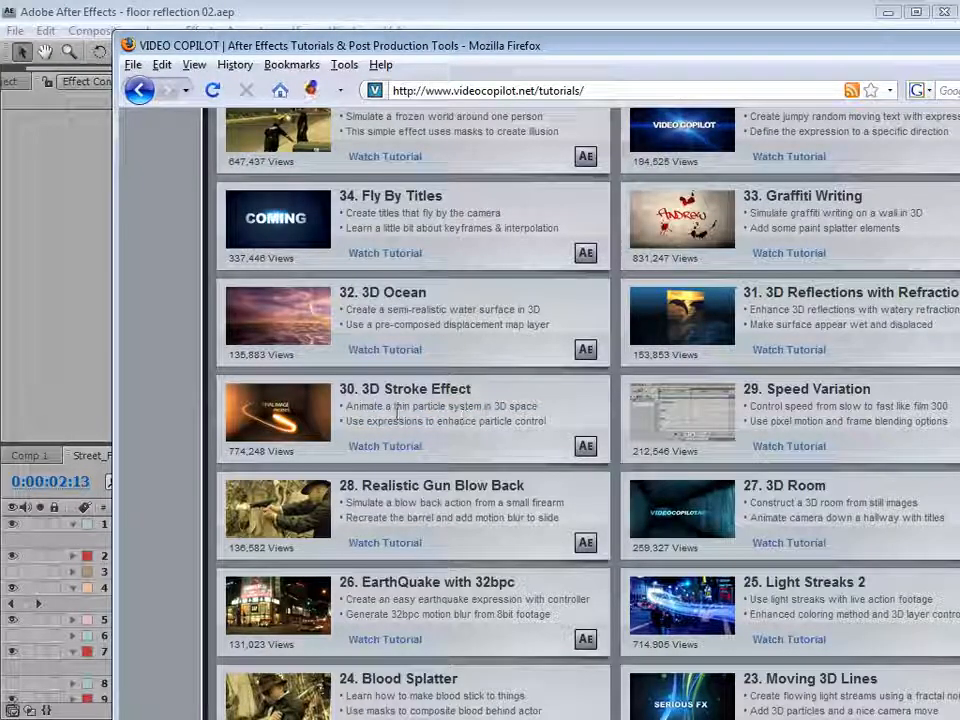
pyautogui.moveTo(280, 415)
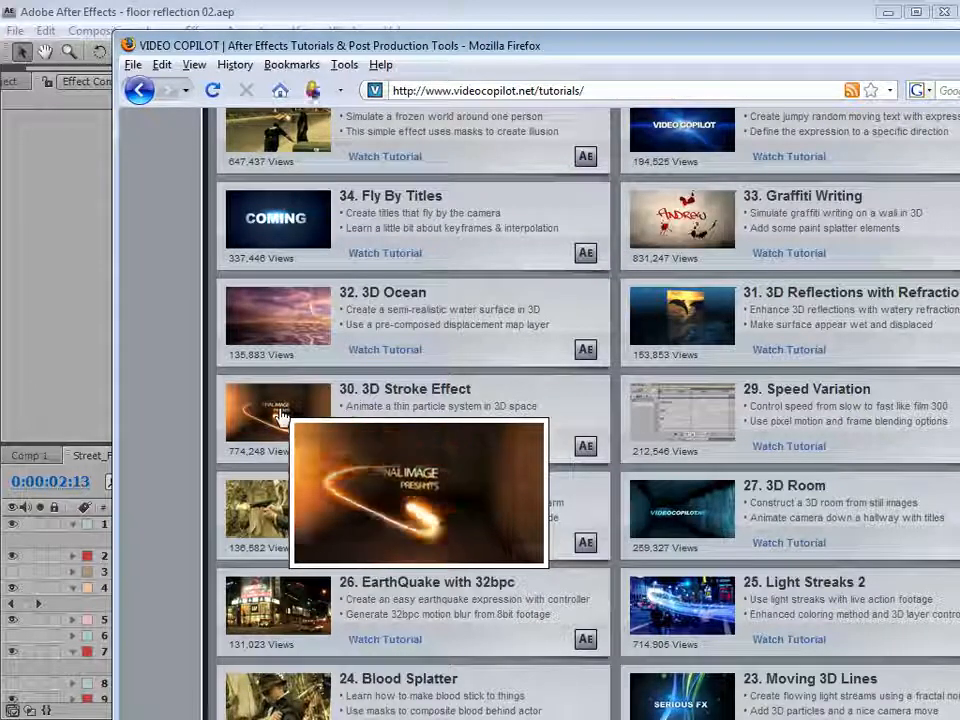
pyautogui.moveTo(368, 407); pyautogui.dragTo(410, 420)
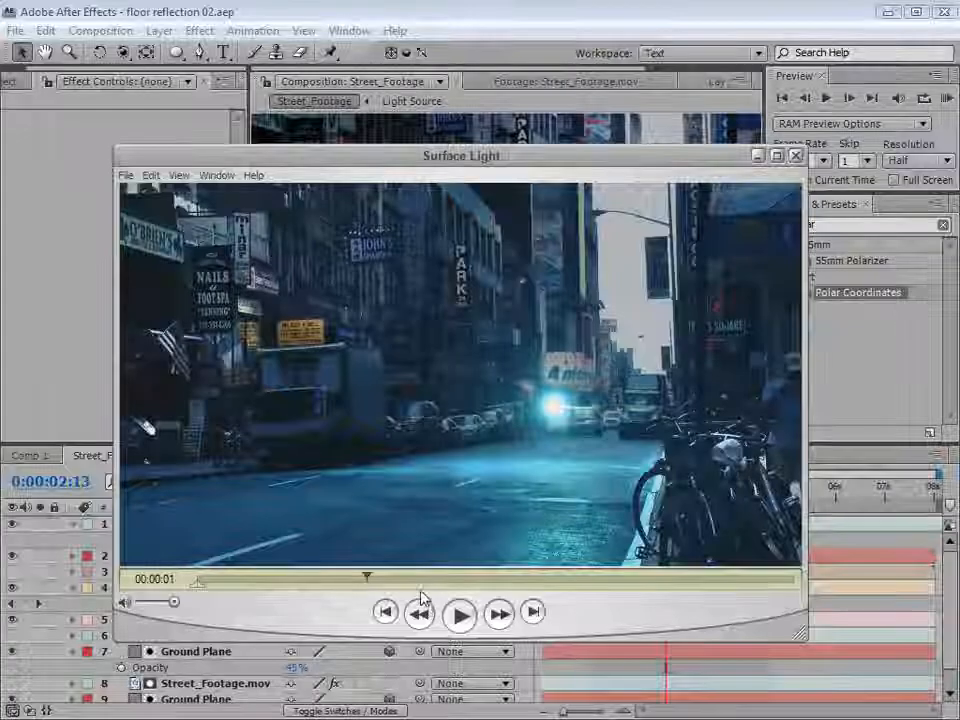
pyautogui.moveTo(371, 580)
pyautogui.mouseDown()
pyautogui.moveTo(412, 587)
pyautogui.moveTo(389, 585)
pyautogui.mouseUp()
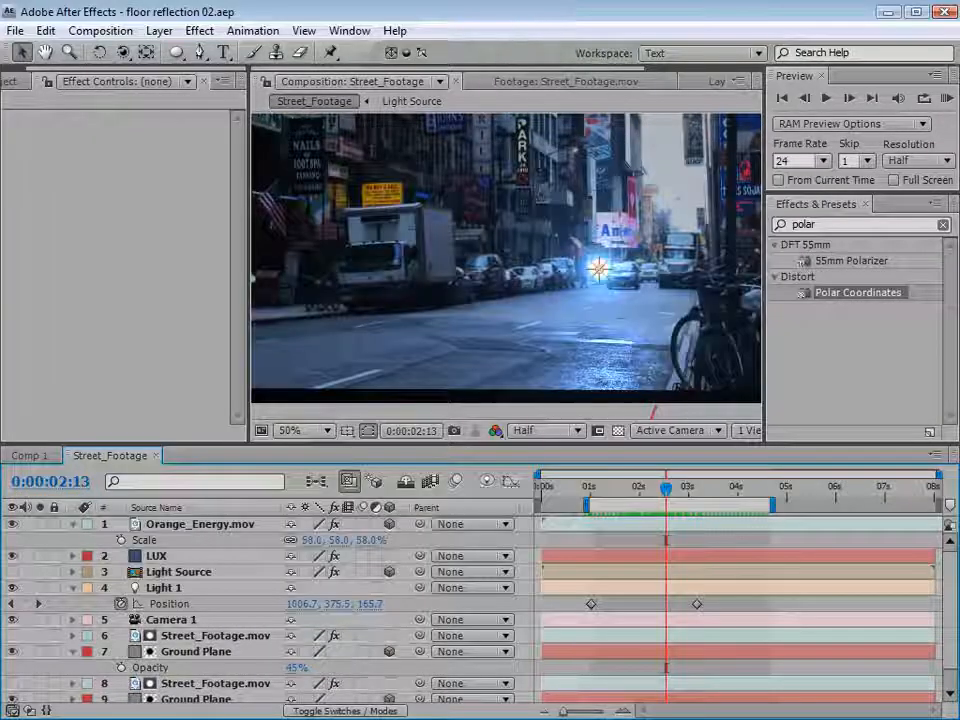
# Create a new 1280 x 720 solid named Part and apply the Particular effect to it.
pyautogui.click(159, 30)
pyautogui.moveTo(165, 52)
pyautogui.click(533, 75)
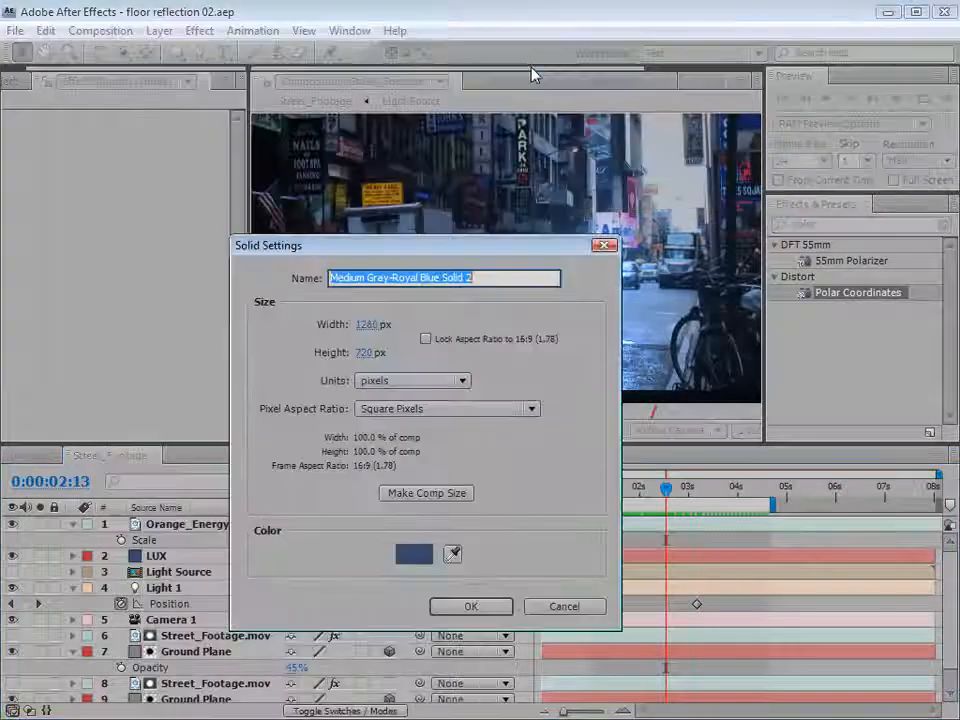
pyautogui.write('Part')
pyautogui.press('Return')
pyautogui.click(199, 30)
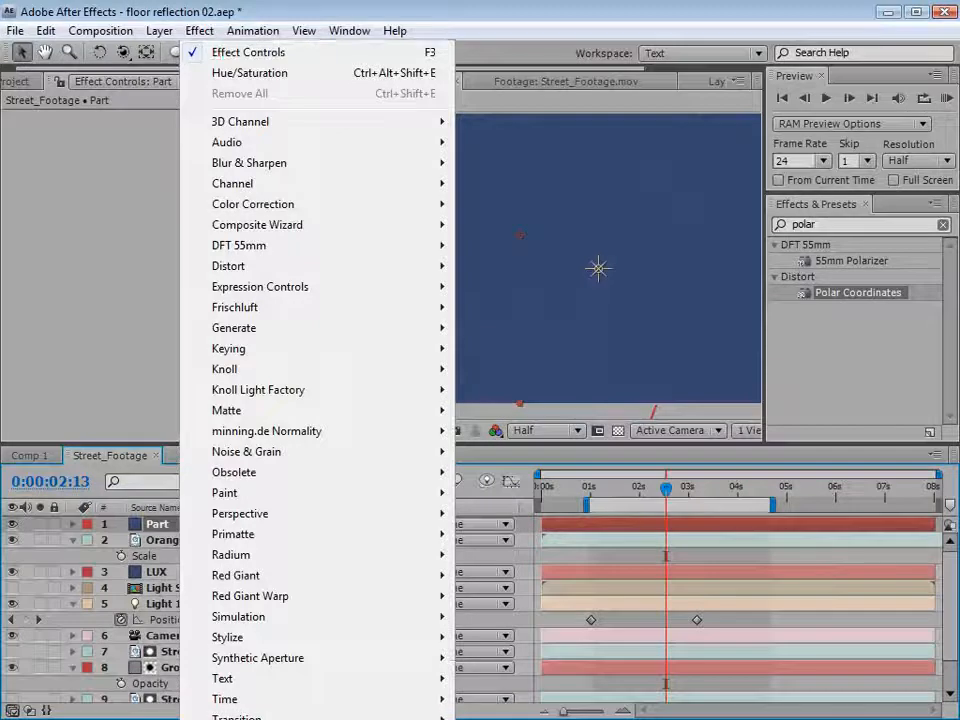
pyautogui.click(500, 716)
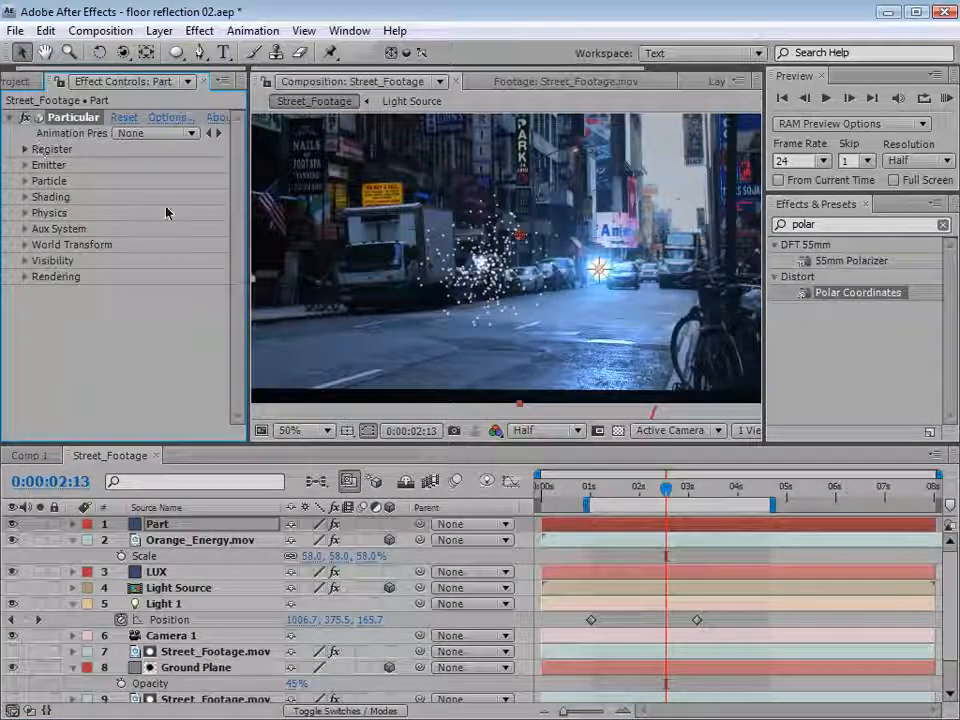
# Set the Emitter Type of Particular on the Part layer to Light(s), dismissing the notice about light names.
pyautogui.moveTo(249, 236); pyautogui.dragTo(272, 241)
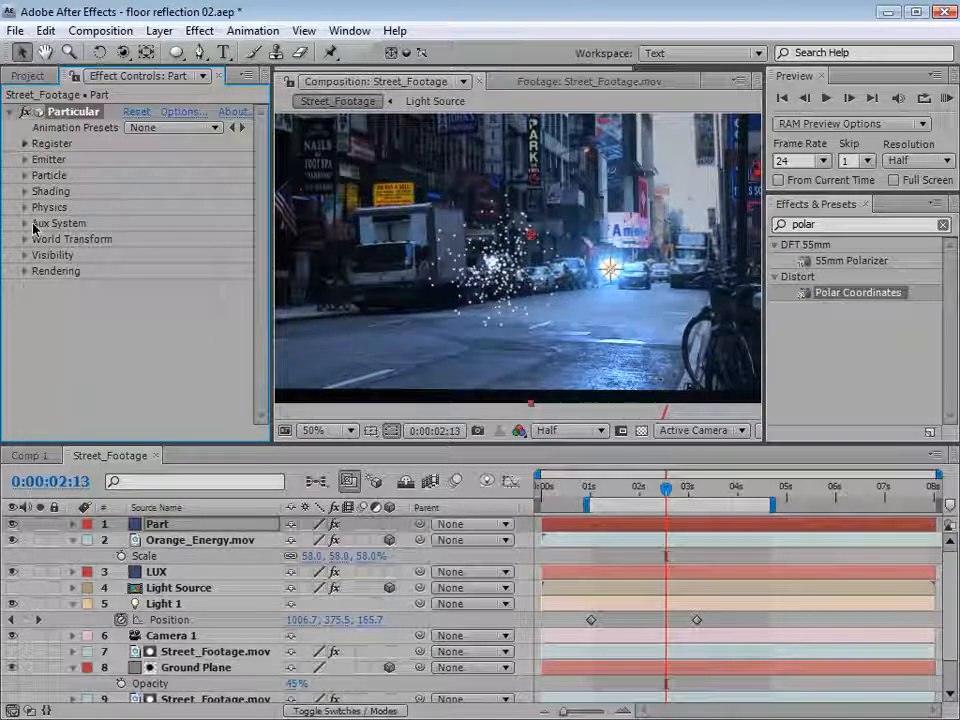
pyautogui.click(24, 160)
pyautogui.click(180, 145)
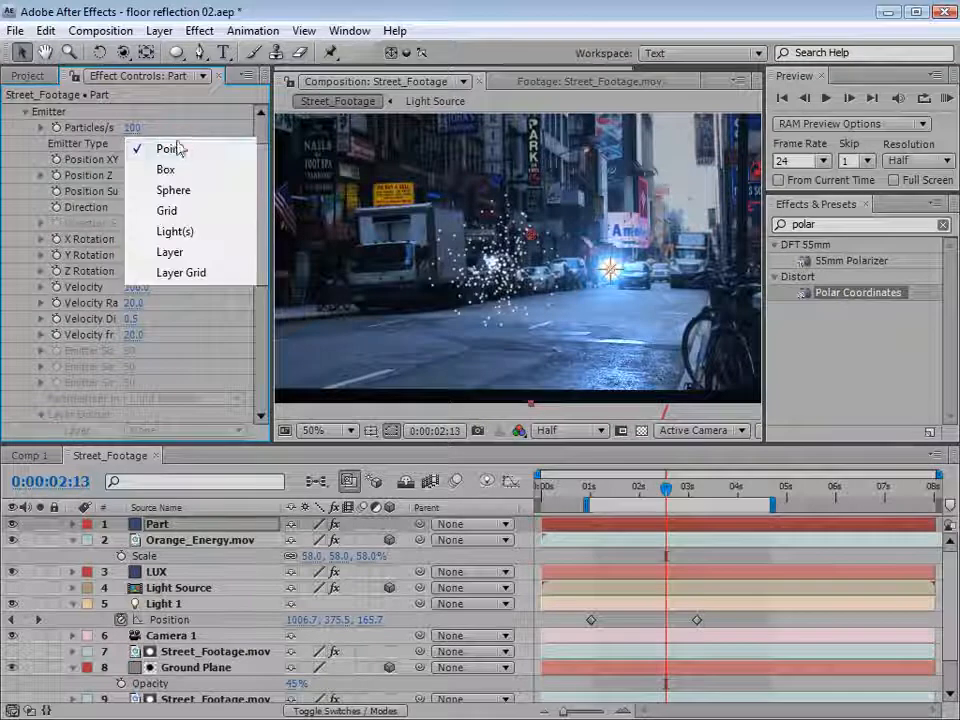
pyautogui.click(185, 234)
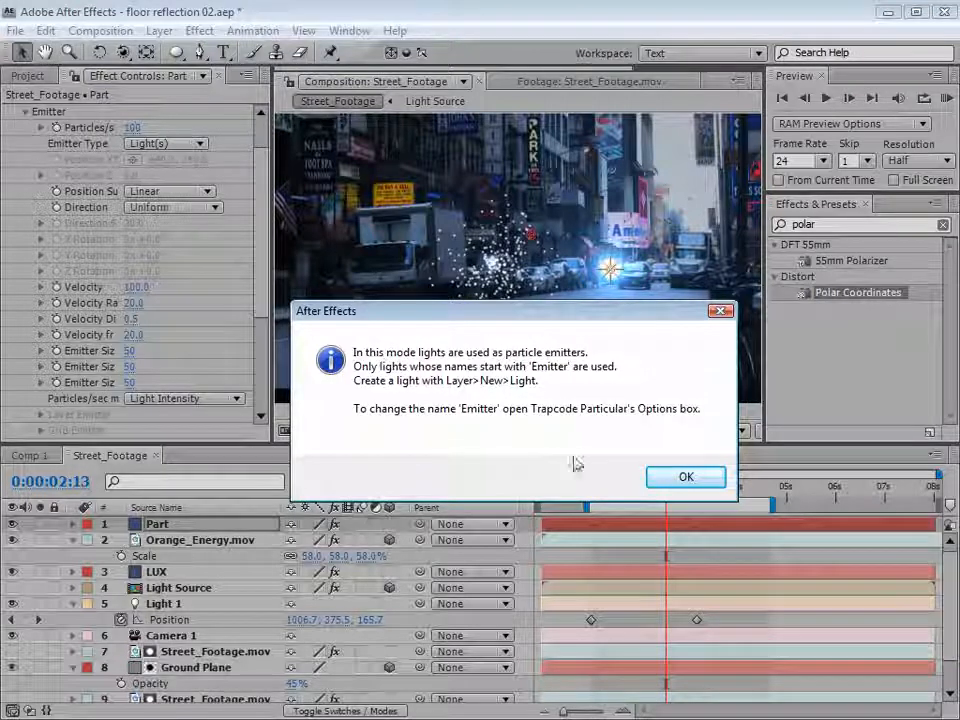
pyautogui.click(683, 478)
# Rename the Light 1 layer as Emitter.
pyautogui.click(178, 607)
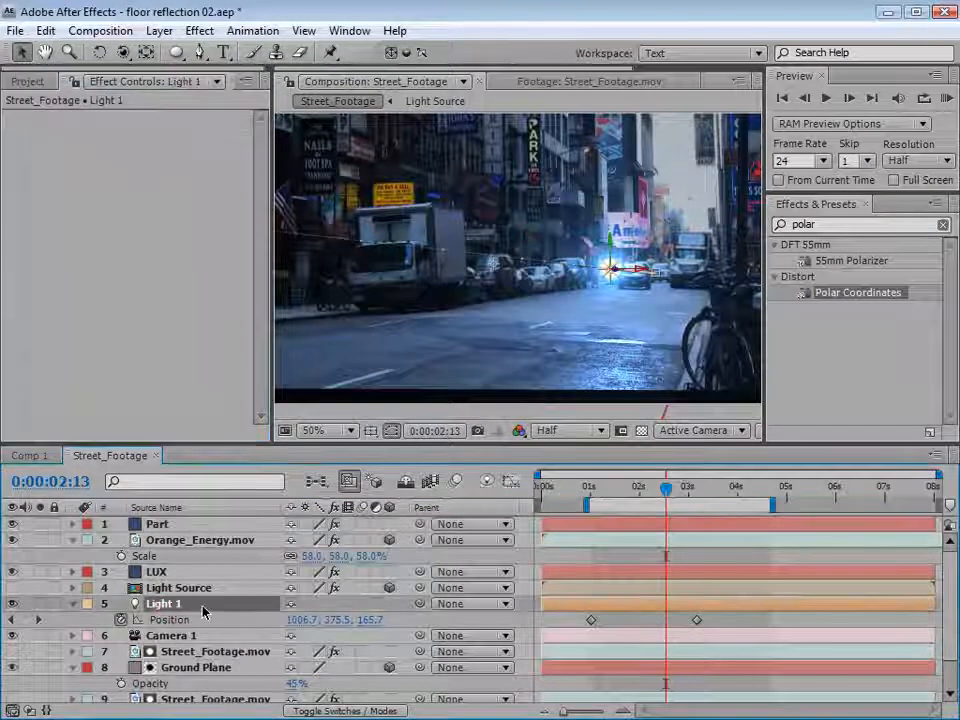
pyautogui.press('Return')
pyautogui.write('Emitter')
pyautogui.press('Return')
# Reselect Light(s) as the Emitter Type of Particular on the Part layer, and preview the particles at 0:00:02:23.
pyautogui.click(174, 526)
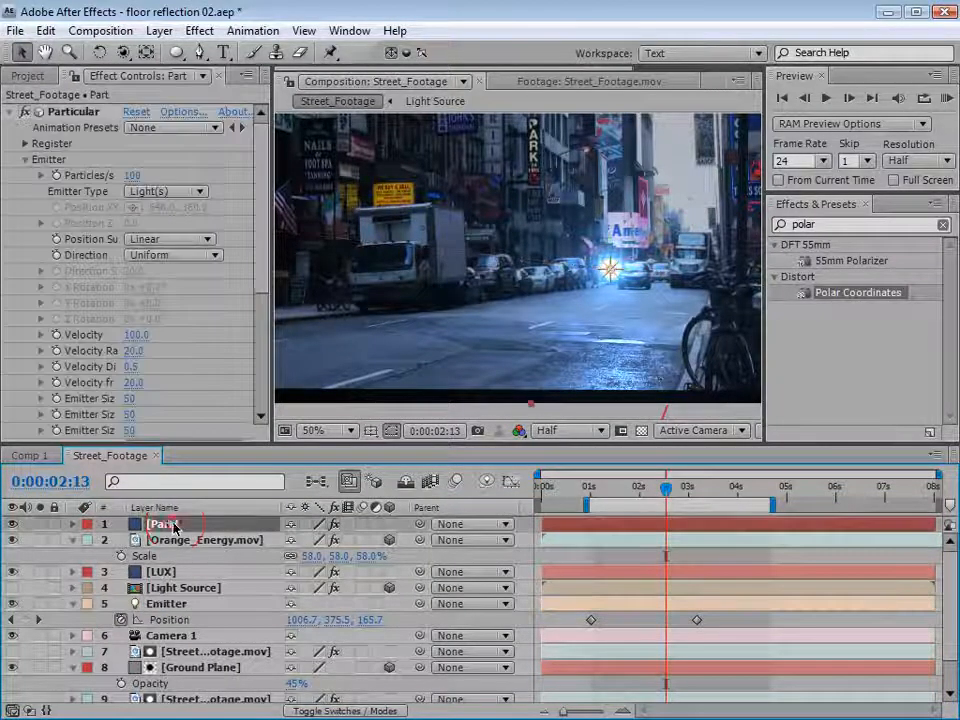
pyautogui.click(166, 189)
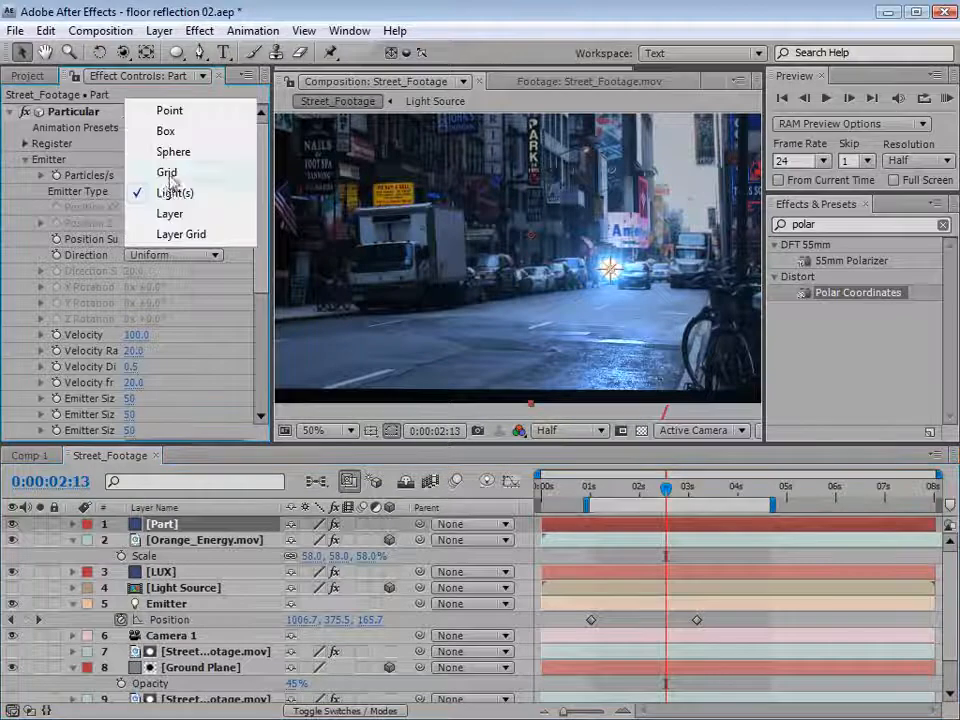
pyautogui.click(167, 172)
pyautogui.click(168, 191)
pyautogui.click(169, 211)
pyautogui.click(168, 191)
pyautogui.click(173, 192)
pyautogui.moveTo(666, 488); pyautogui.dragTo(686, 491)
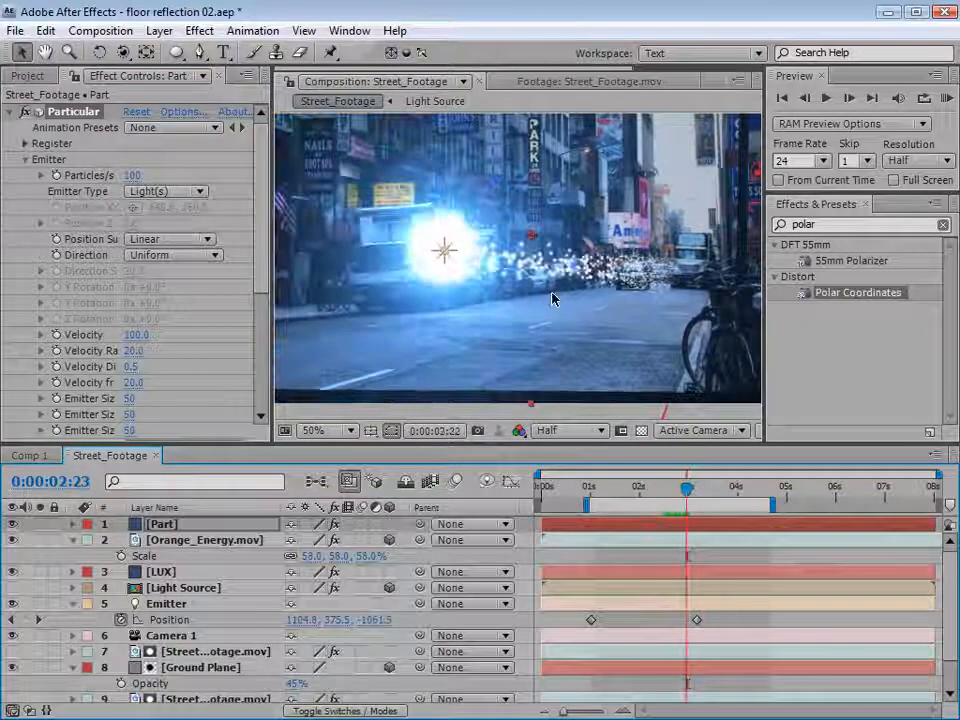
# Set Particular's Velocity and Emitter Size X, Y and Z to 0 so the particles form a thin line.
pyautogui.scroll(-3, 240, 270)
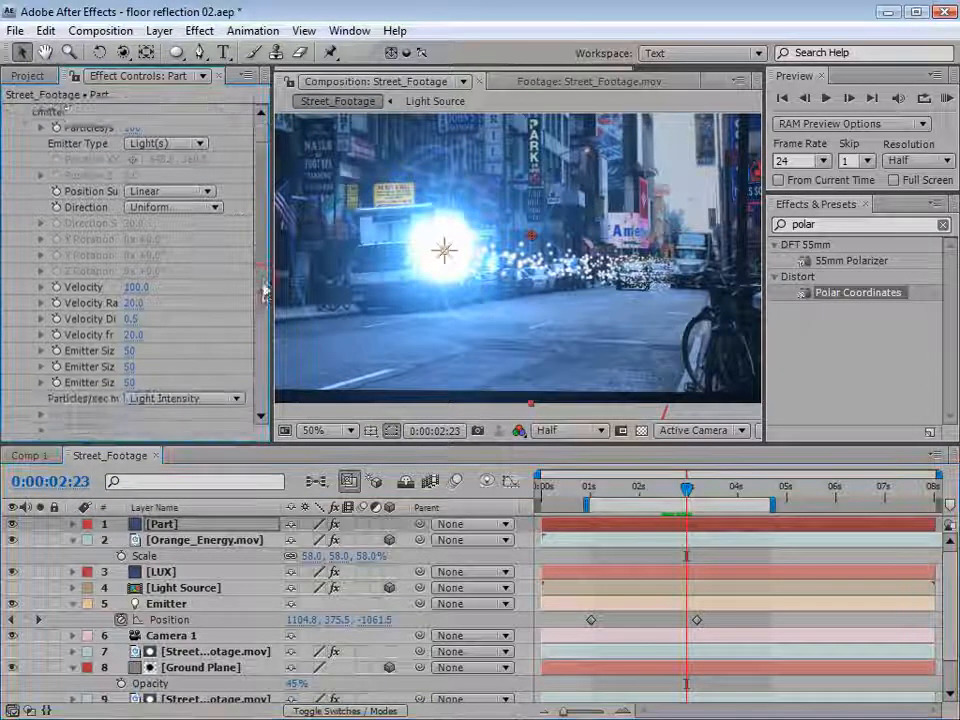
pyautogui.click(129, 333)
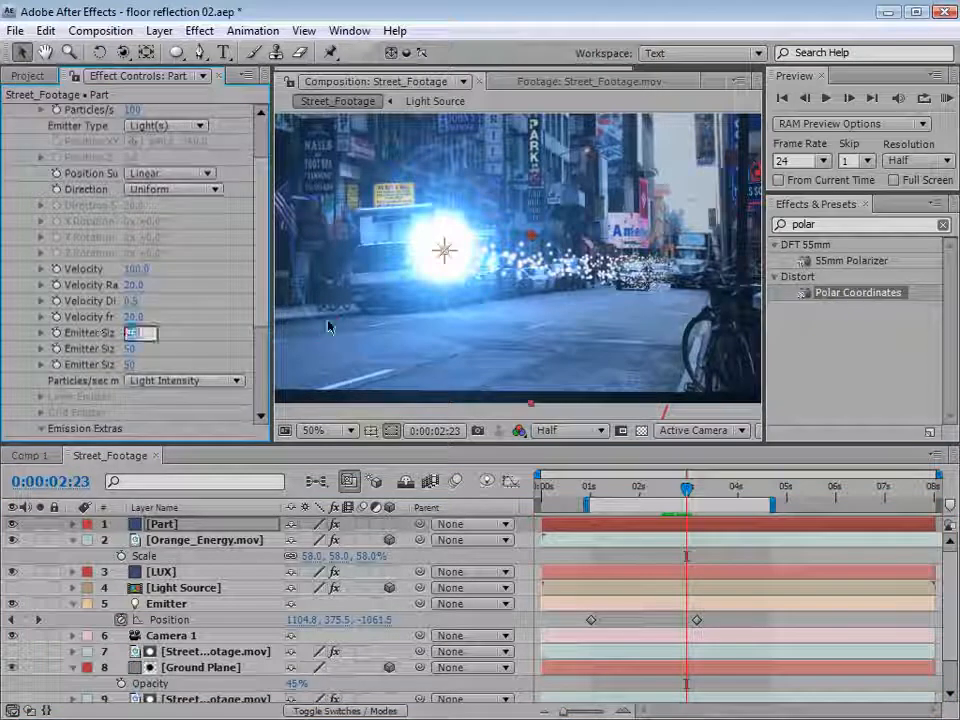
pyautogui.write('0')
pyautogui.press('Tab')
pyautogui.write('0')
pyautogui.press('Tab')
pyautogui.write('0')
pyautogui.press('Return')
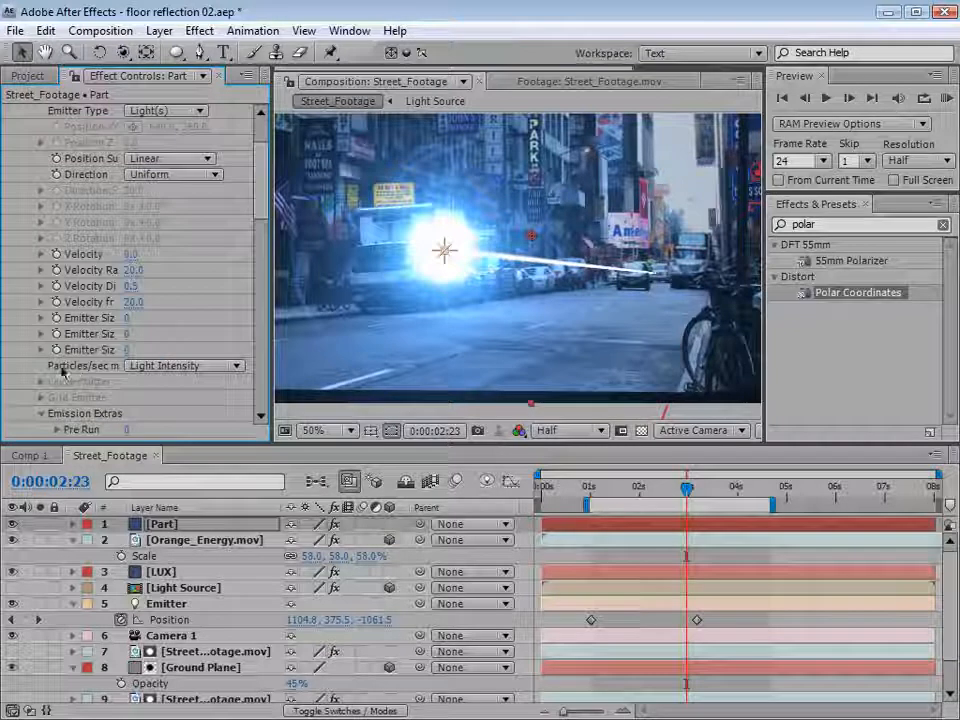
# Set Particular's Particles/sec modifier to None and raise Particles/sec to 220.
pyautogui.click(130, 366)
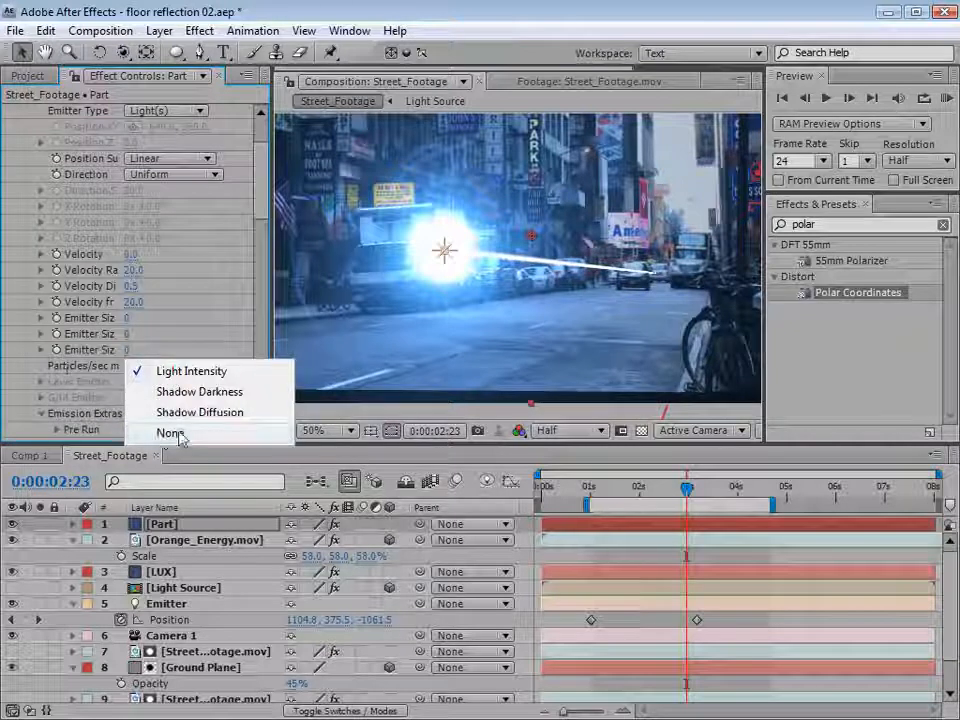
pyautogui.click(172, 432)
pyautogui.scroll(4, 240, 279)
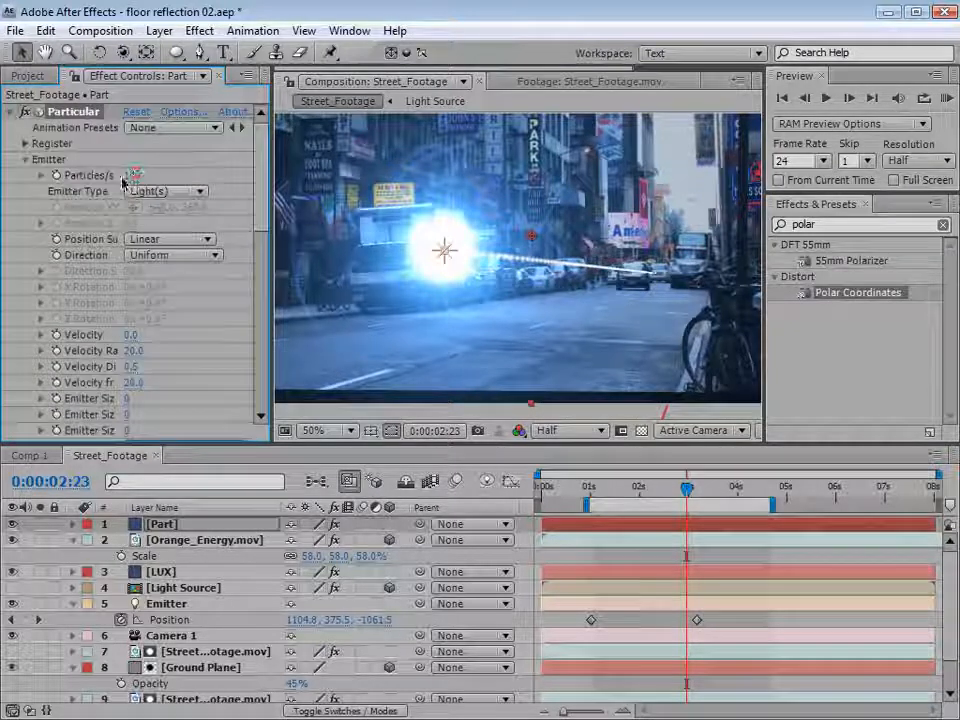
pyautogui.moveTo(134, 174)
pyautogui.mouseDown()
pyautogui.moveTo(162, 175)
pyautogui.moveTo(147, 187)
pyautogui.mouseUp()
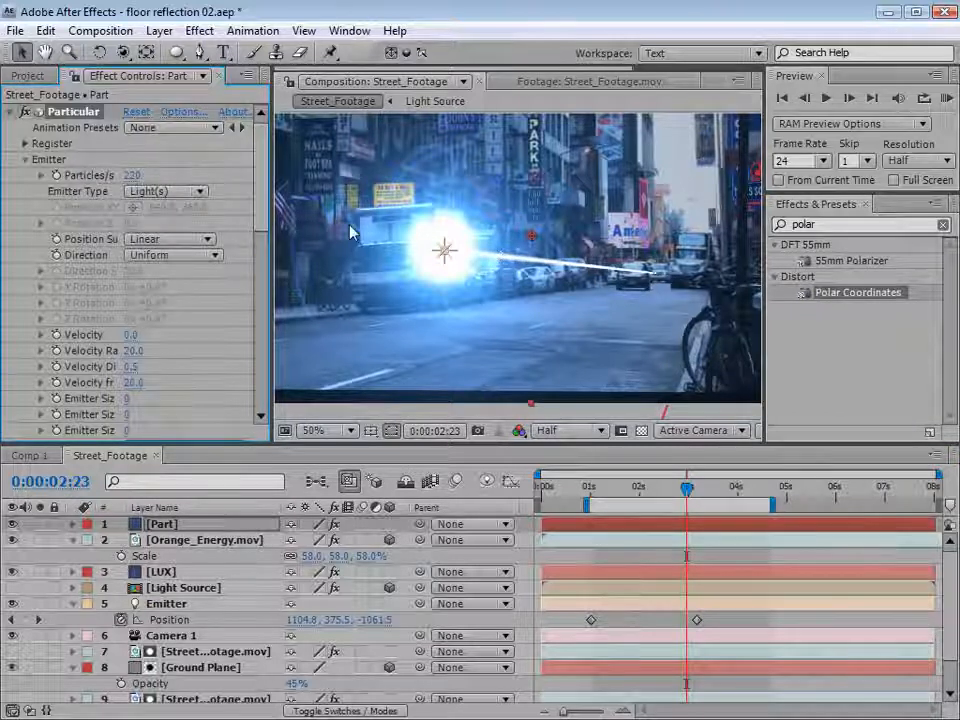
# Set the particle Size in Particular to 4.
pyautogui.moveTo(268, 214); pyautogui.dragTo(231, 309)
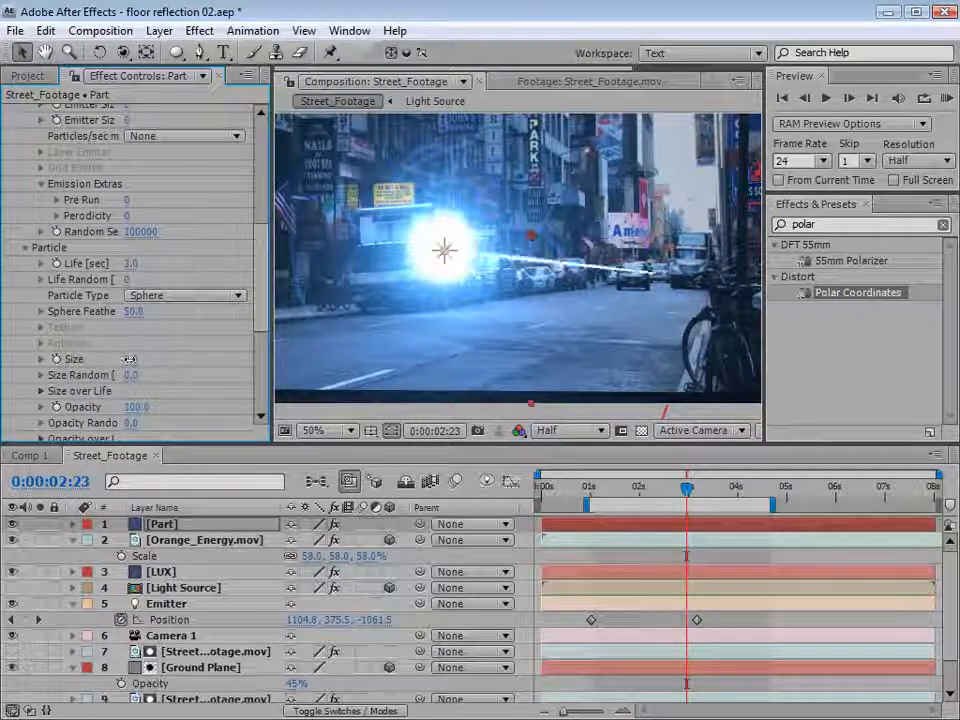
pyautogui.click(131, 360)
pyautogui.write('4')
pyautogui.click(208, 343)
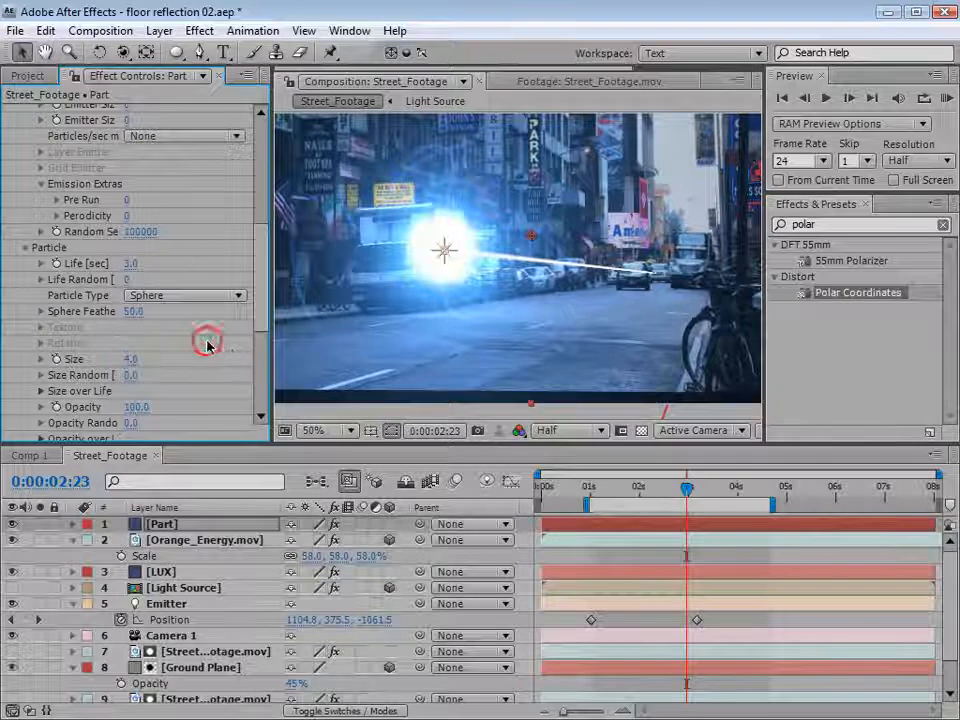
# Give the particles a Size over Life curve falling steadily from birth to death, widening the effect settings area for the graph.
pyautogui.scroll(-2, 208, 343)
pyautogui.scroll(1, 501, 332)
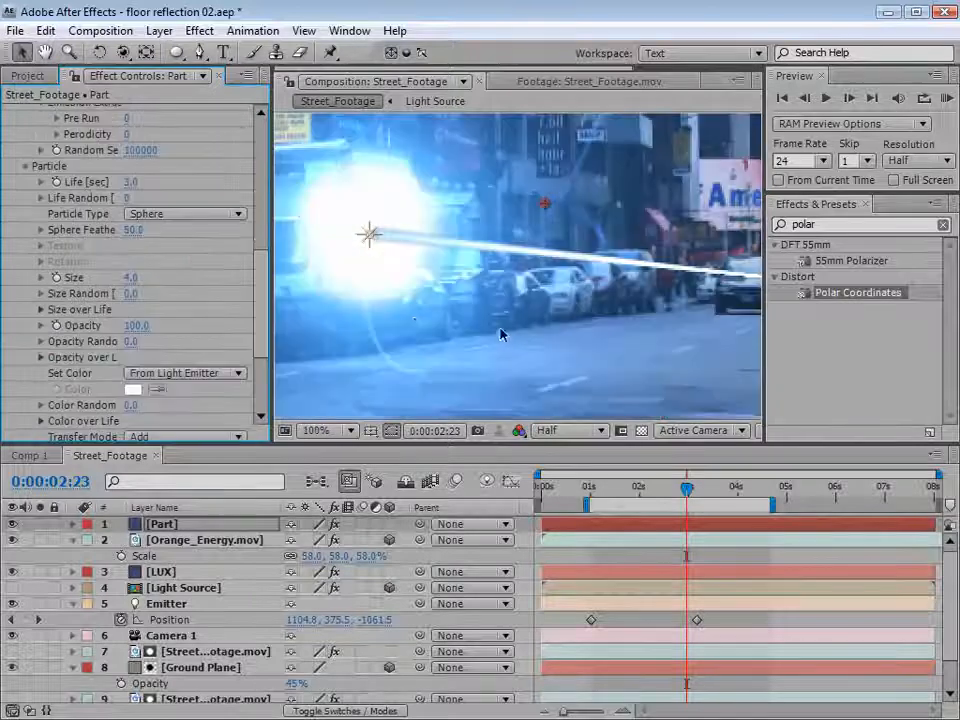
pyautogui.click(41, 310)
pyautogui.moveTo(268, 343); pyautogui.dragTo(385, 368)
pyautogui.scroll(-1, 482, 257)
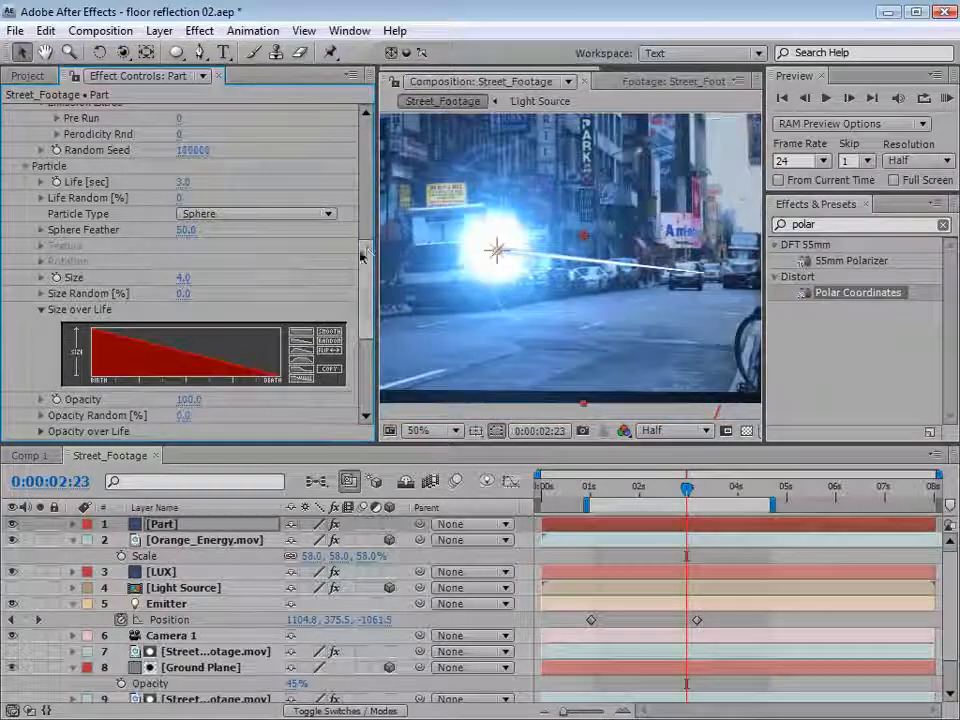
# Set the particle Life in Particular to 0.8 seconds.
pyautogui.scroll(1, 365, 287)
pyautogui.scroll(2, 365, 287)
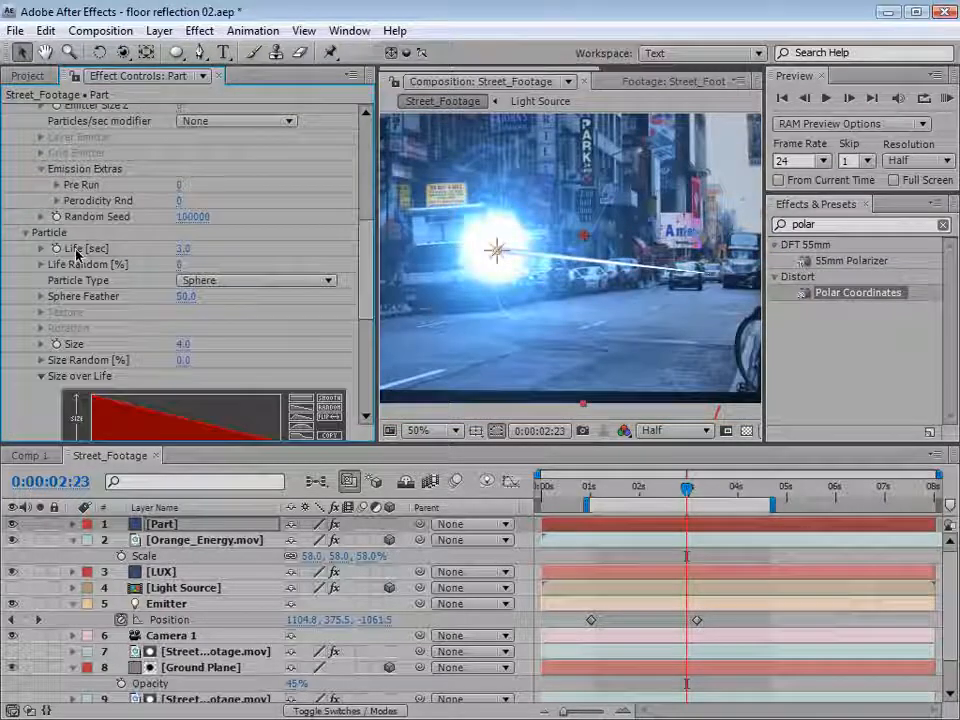
pyautogui.write('8')
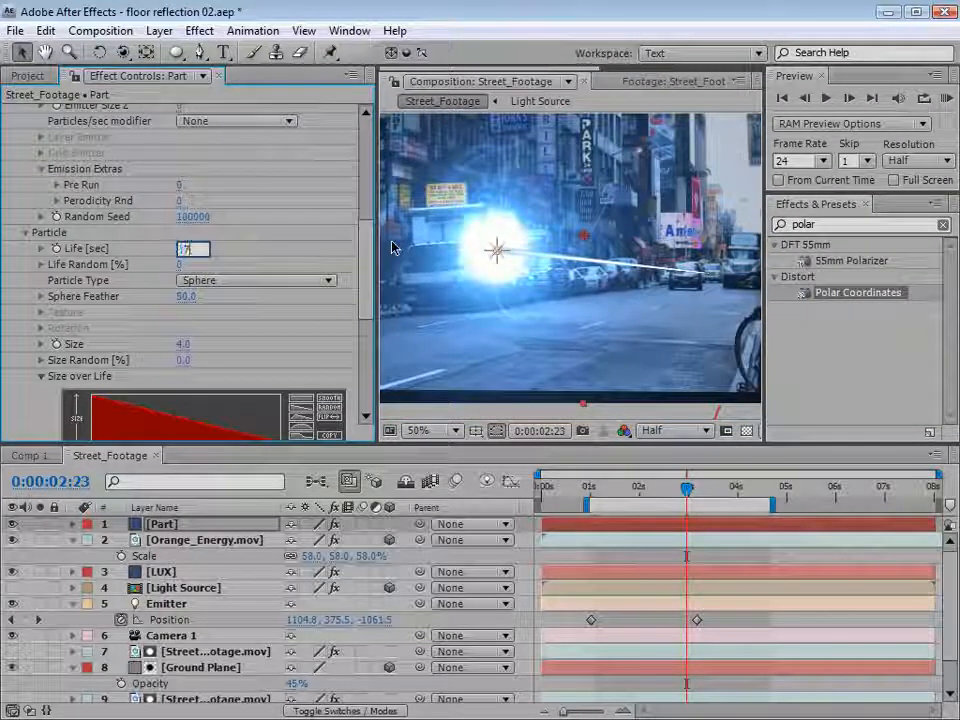
pyautogui.press('Return')
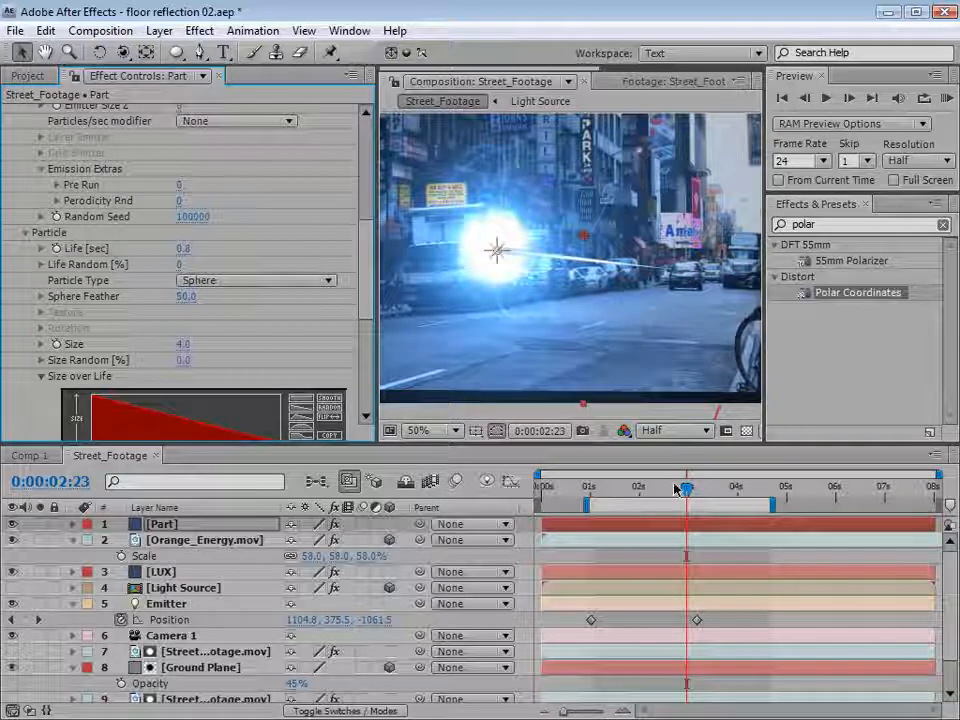
# Set the Part layer's blending mode to Screen and preview the streak at 0:00:03:02.
pyautogui.press('F4')
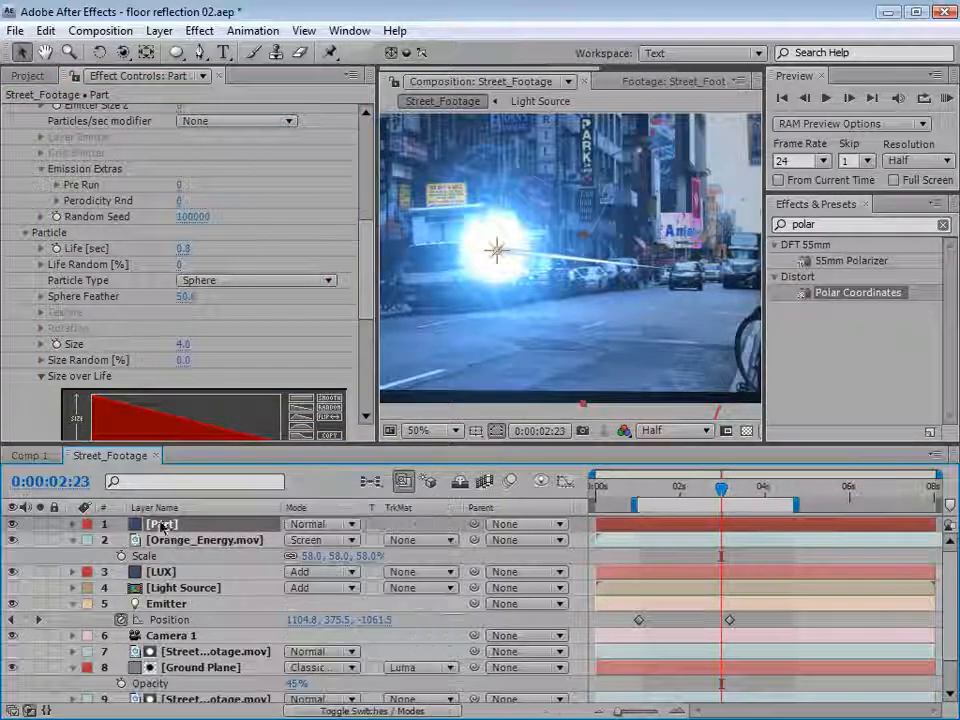
pyautogui.click(315, 524)
pyautogui.moveTo(721, 492)
pyautogui.mouseDown()
pyautogui.moveTo(703, 503)
pyautogui.moveTo(739, 507)
pyautogui.moveTo(711, 510)
pyautogui.moveTo(727, 511)
pyautogui.mouseUp()
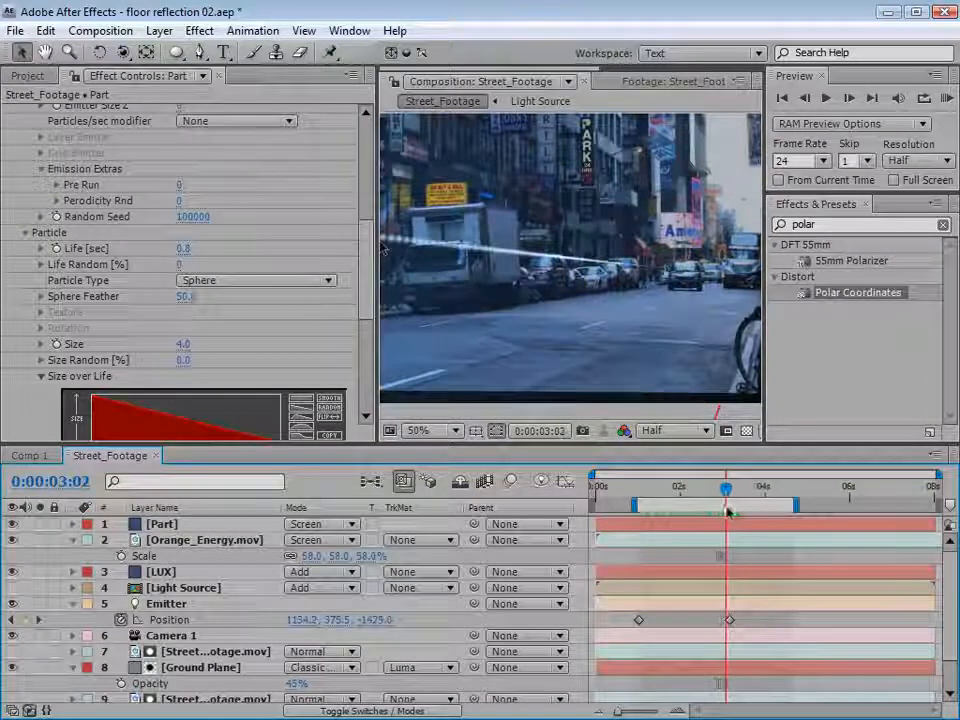
# Raise Particular's Particles/sec to about 1120, and set the particle Opacity to 44.
pyautogui.moveTo(365, 271); pyautogui.dragTo(367, 172)
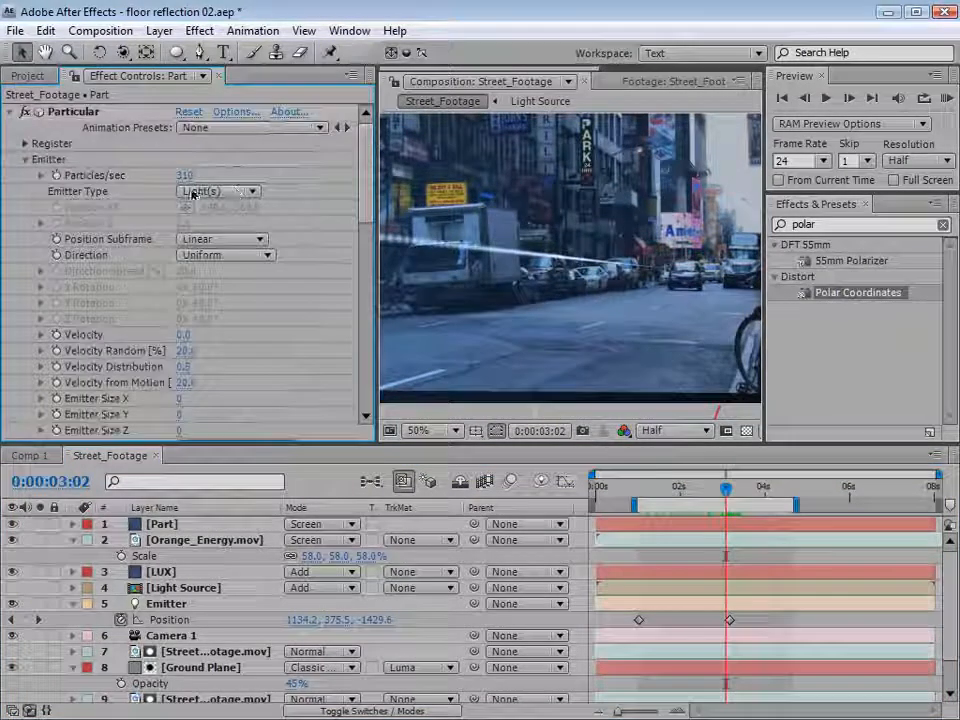
pyautogui.moveTo(184, 178); pyautogui.dragTo(262, 177)
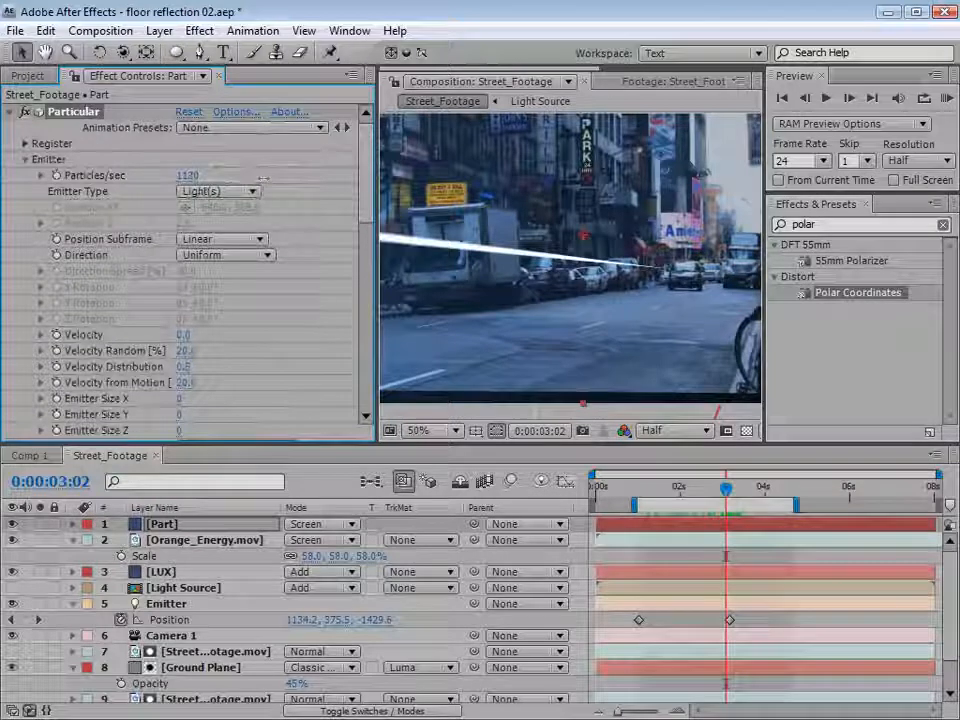
pyautogui.moveTo(365, 208); pyautogui.dragTo(366, 323)
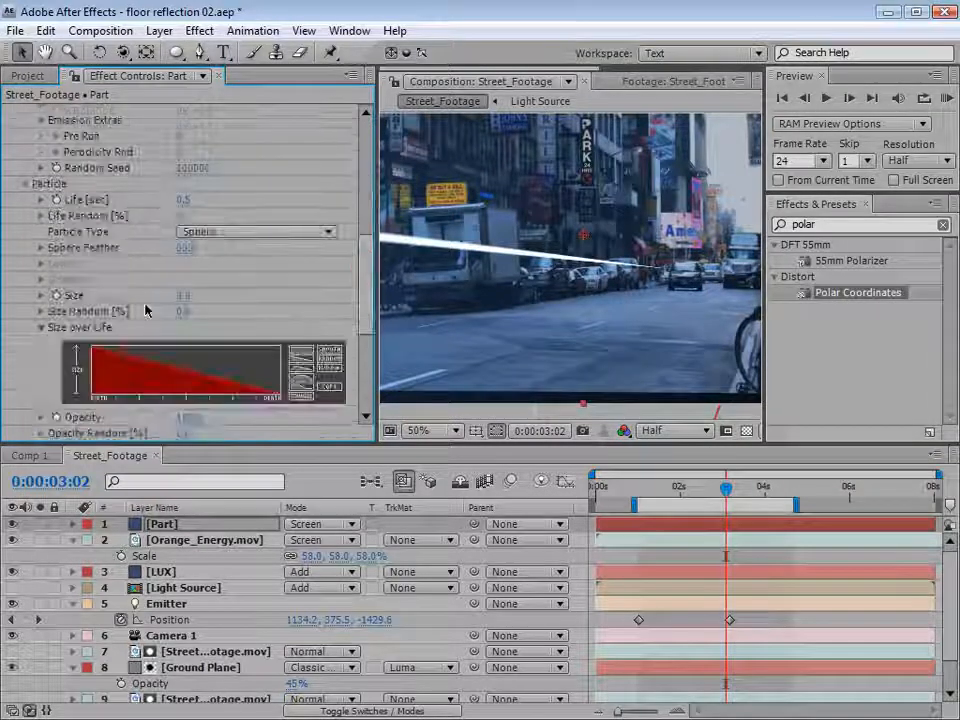
pyautogui.scroll(-2, 208, 333)
pyautogui.click(184, 375)
pyautogui.write('1')
pyautogui.press('Return')
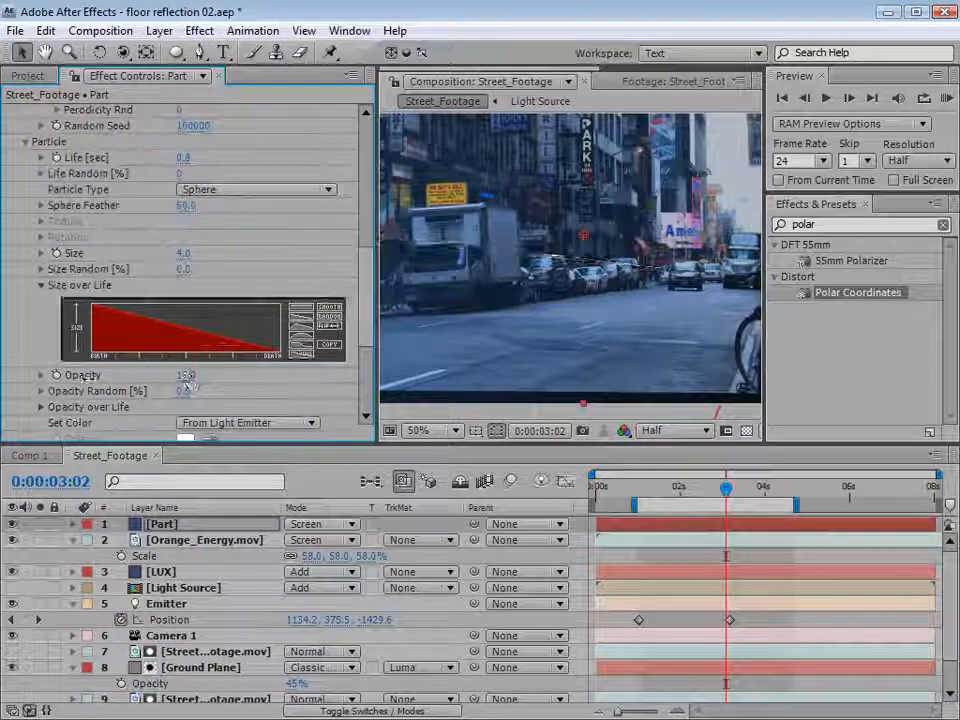
pyautogui.moveTo(104, 378); pyautogui.dragTo(122, 376)
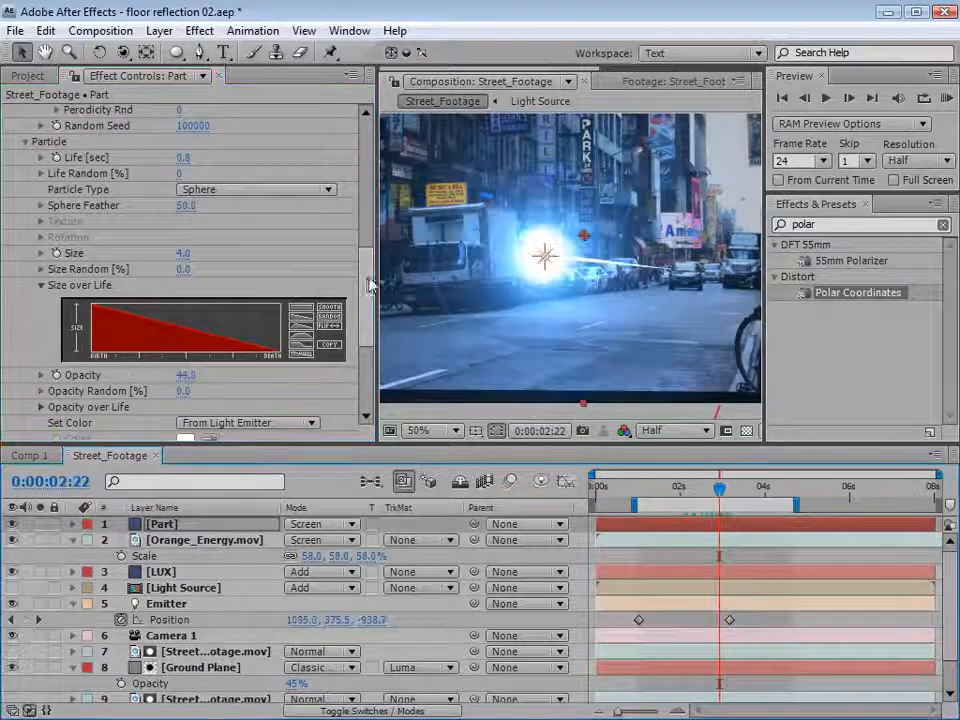
# In Particular's Air physics, set the Turbulence Field's Affect Position to 95, and scrub the timeline to preview the wavy trail.
pyautogui.moveTo(369, 285); pyautogui.dragTo(369, 381)
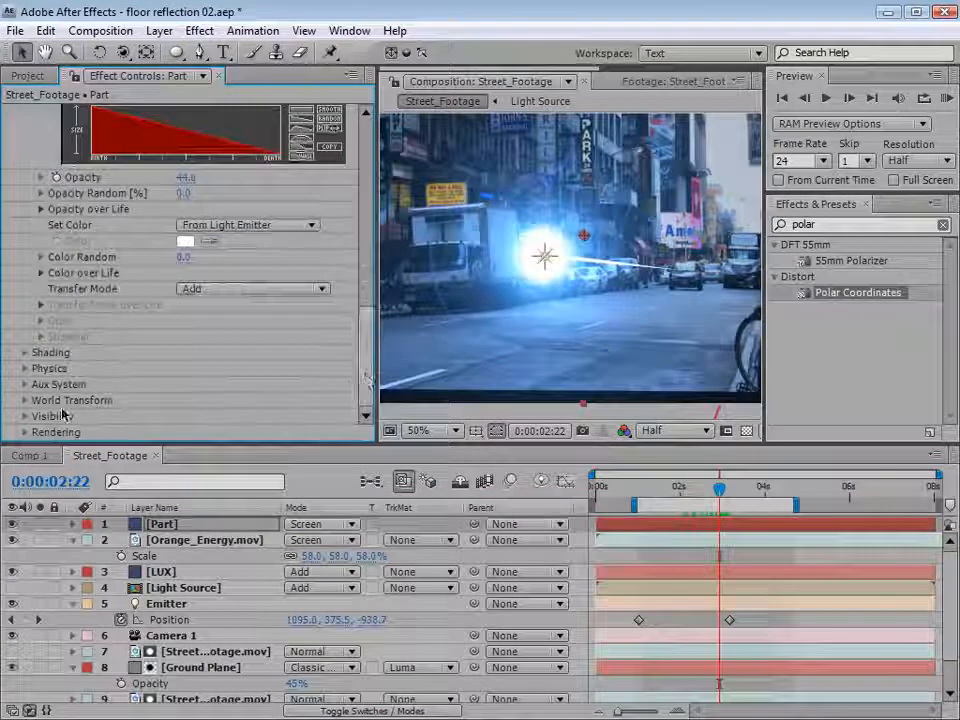
pyautogui.click(25, 369)
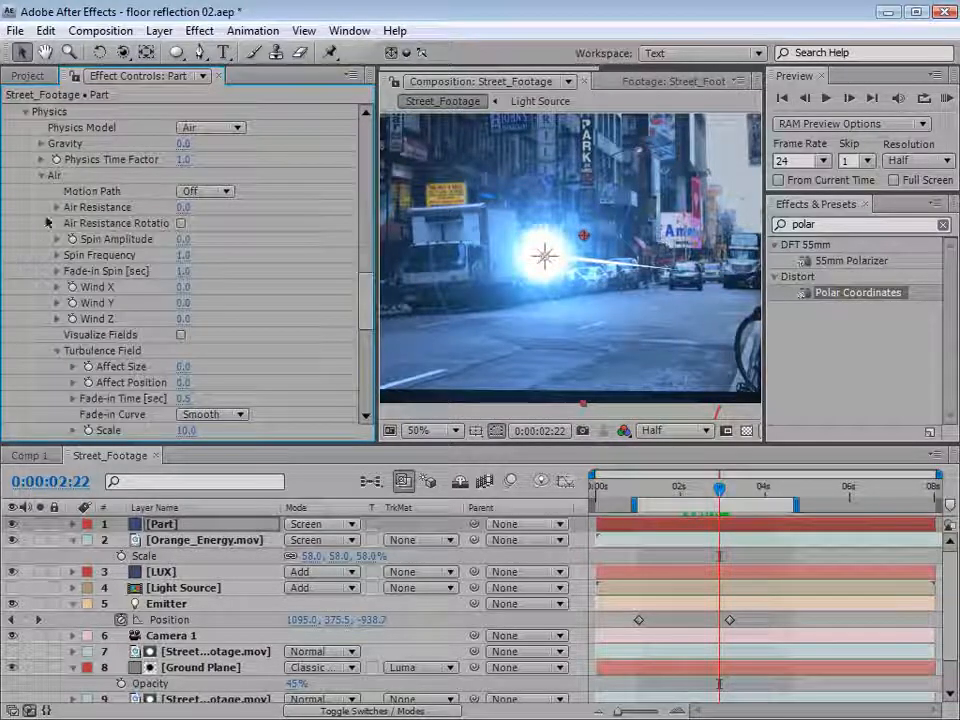
pyautogui.click(57, 350)
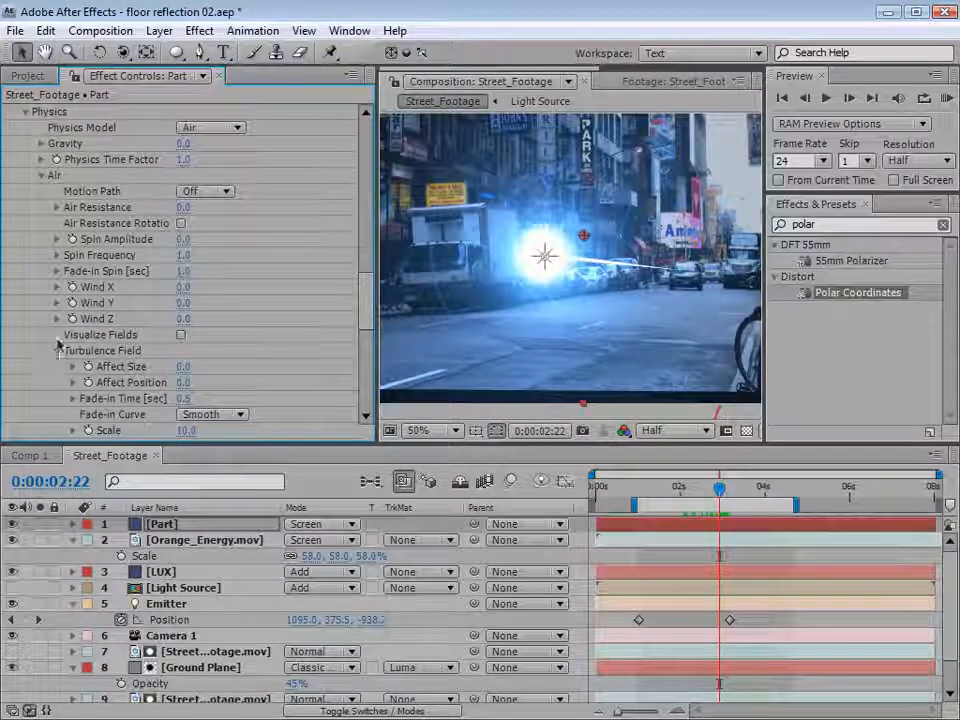
pyautogui.click(41, 175)
pyautogui.click(41, 225)
pyautogui.scroll(-2, 43, 236)
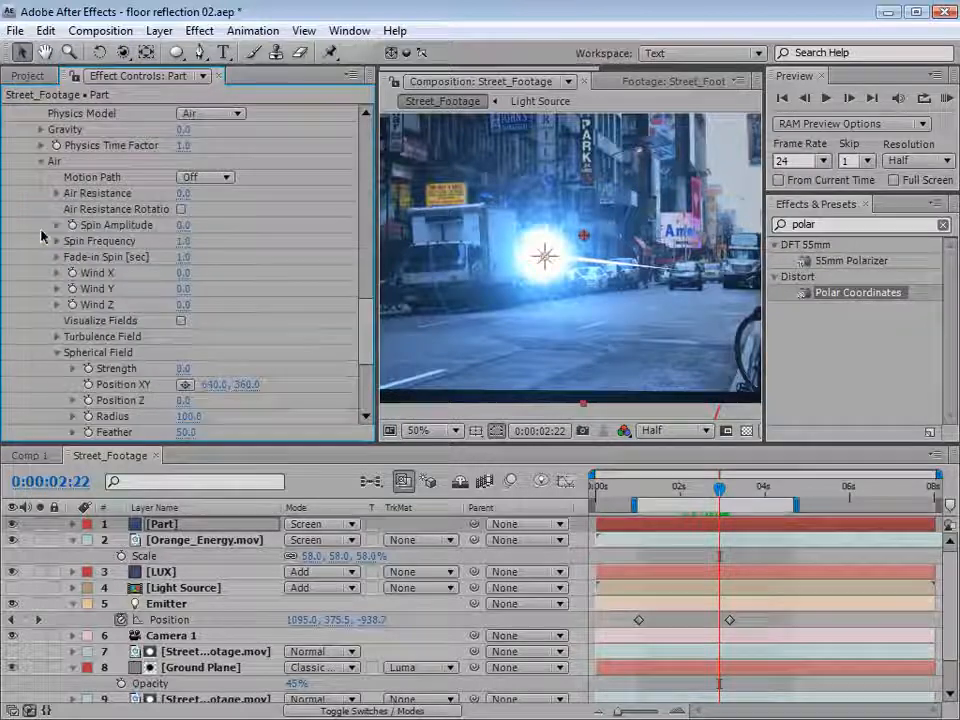
pyautogui.click(57, 337)
pyautogui.scroll(-3, 57, 332)
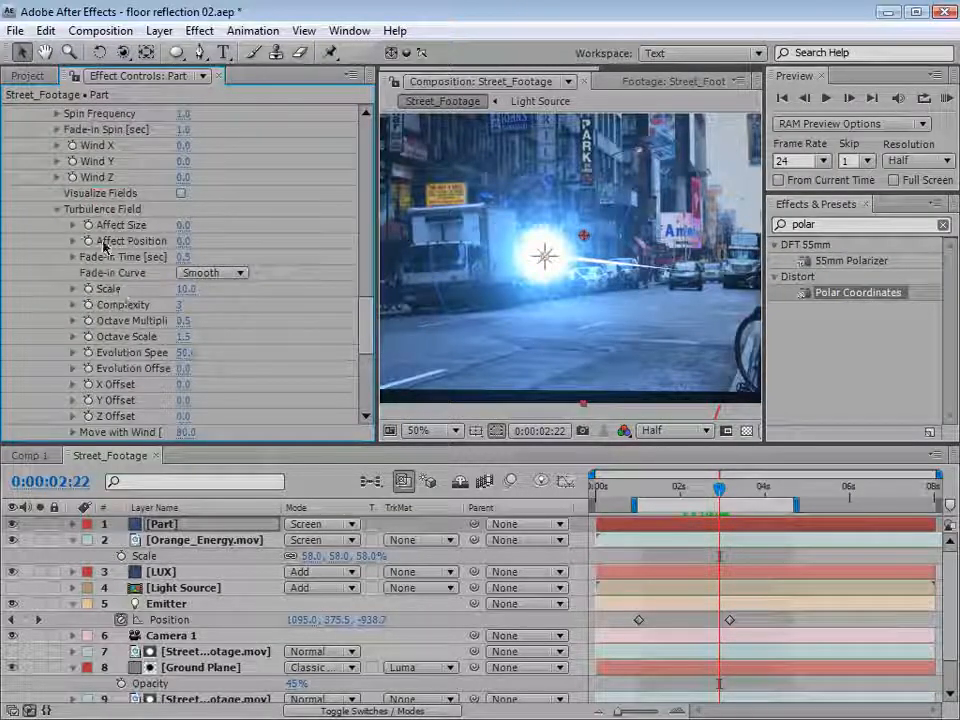
pyautogui.moveTo(186, 240); pyautogui.dragTo(256, 243)
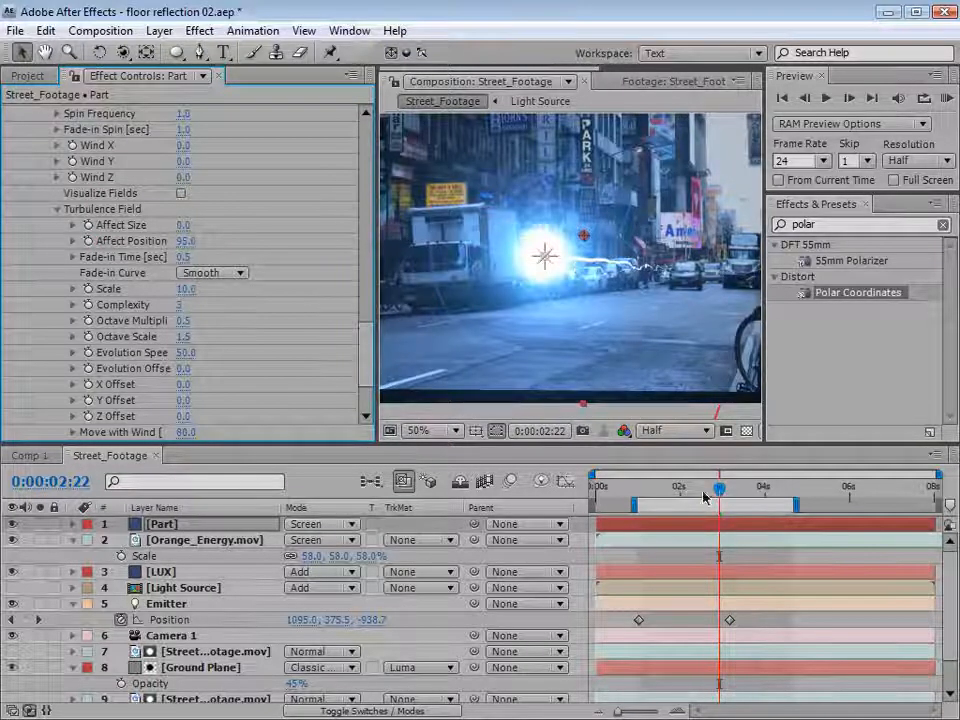
pyautogui.moveTo(704, 497)
pyautogui.mouseDown()
pyautogui.moveTo(730, 497)
pyautogui.moveTo(722, 497)
pyautogui.mouseUp()
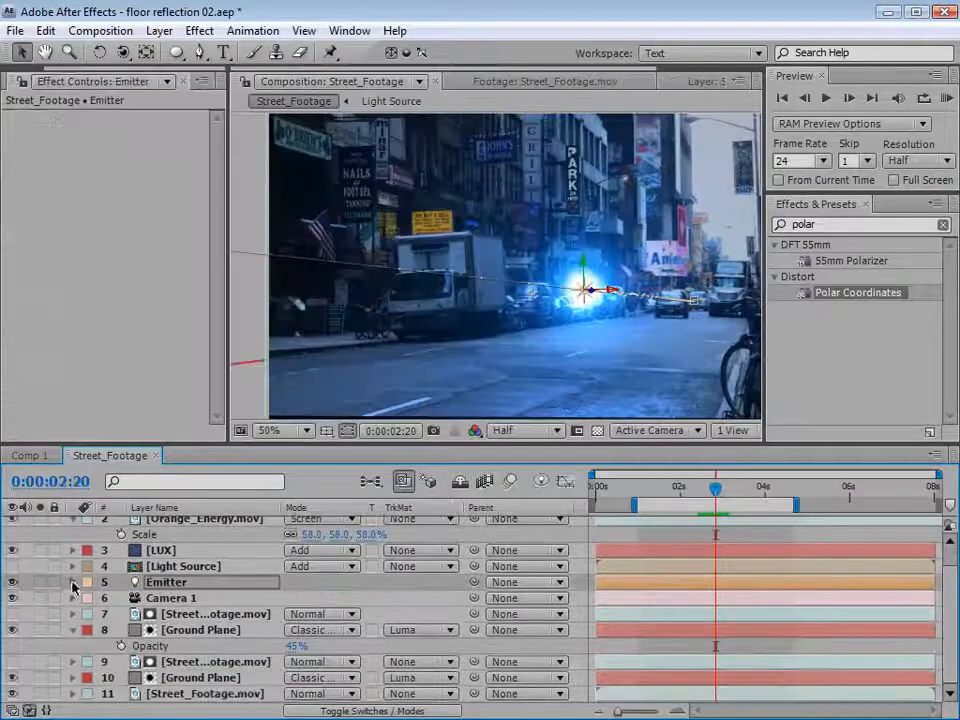
# Collapse the Orange_Energy.mov layer's properties, select the Part layer, and preview the particle trail at 0:00:03:00.
pyautogui.scroll(1, 105, 566)
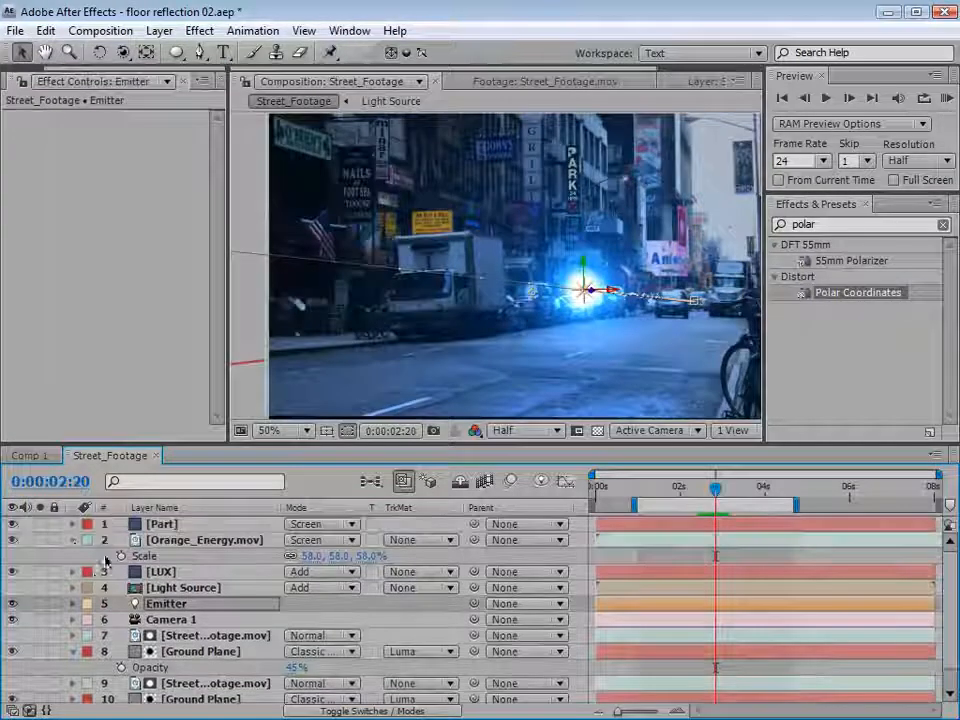
pyautogui.click(71, 540)
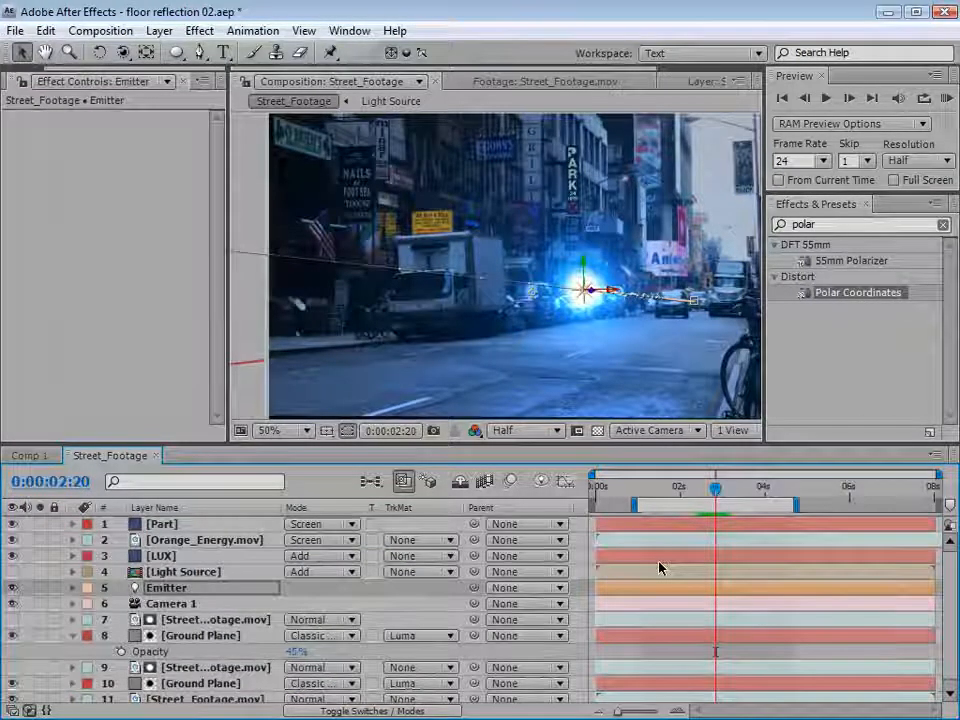
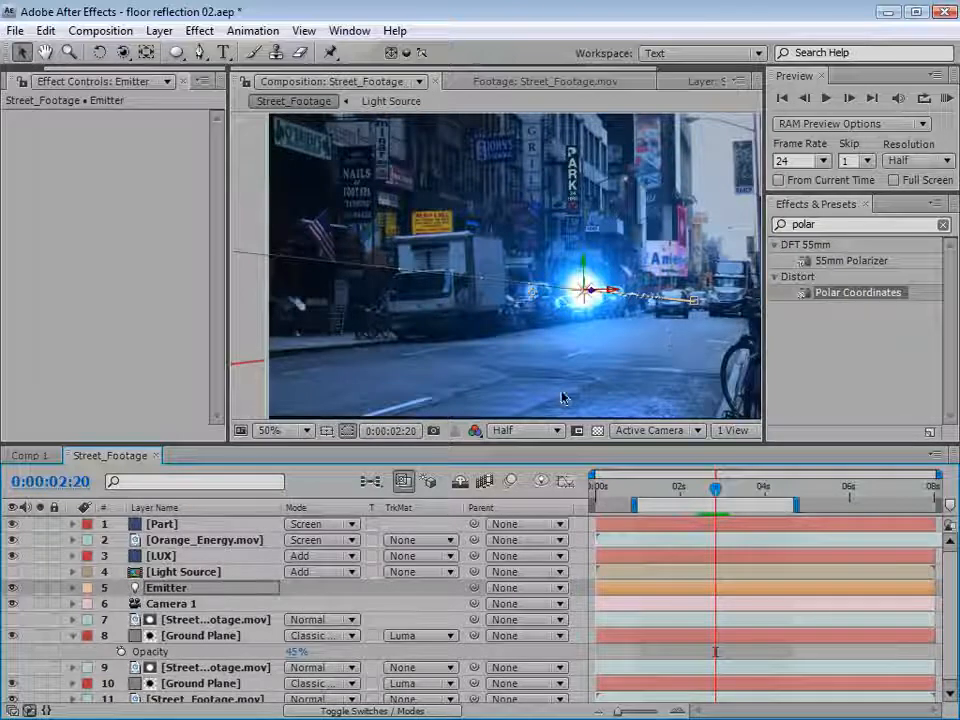
pyautogui.click(168, 524)
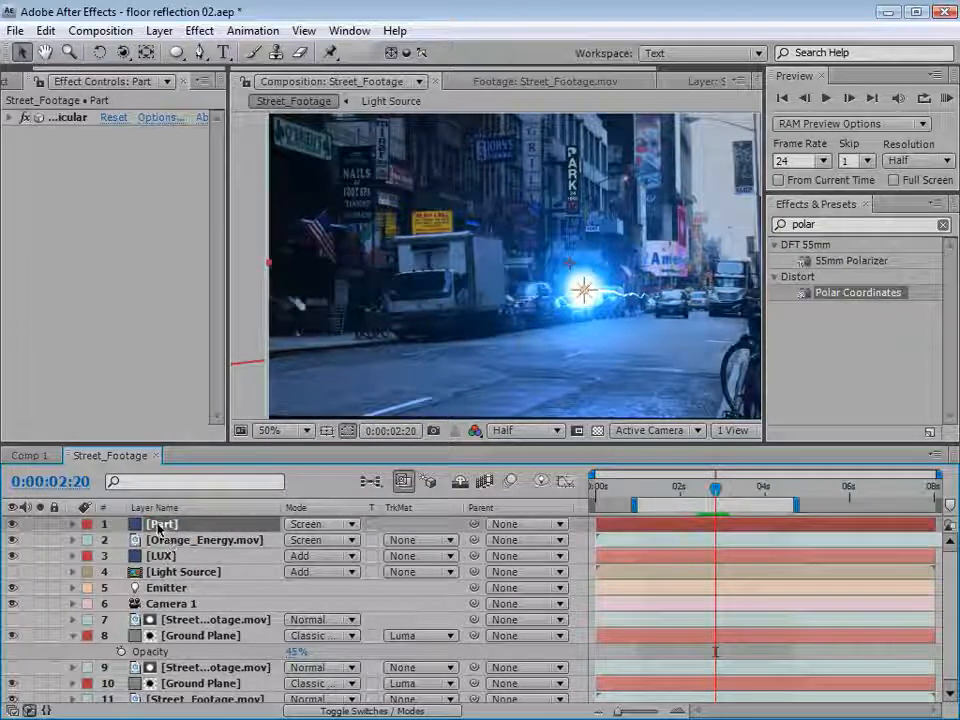
pyautogui.moveTo(720, 490); pyautogui.dragTo(728, 492)
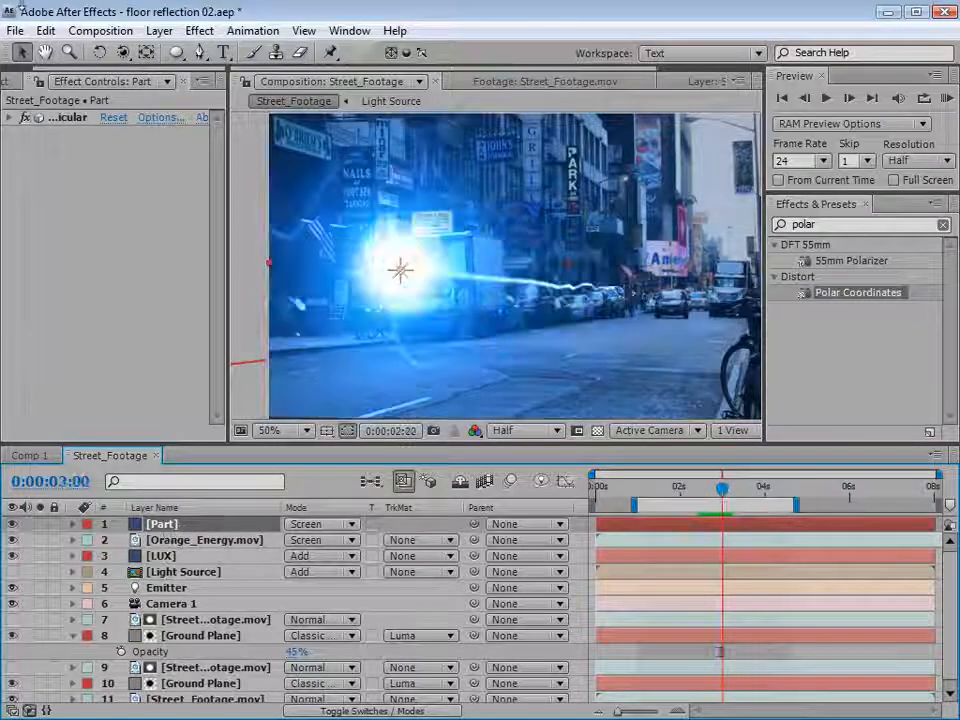
# Duplicate the Part layer and widen the effect controls area to show the full Particular parameter names.
pyautogui.click(45, 30)
pyautogui.click(101, 231)
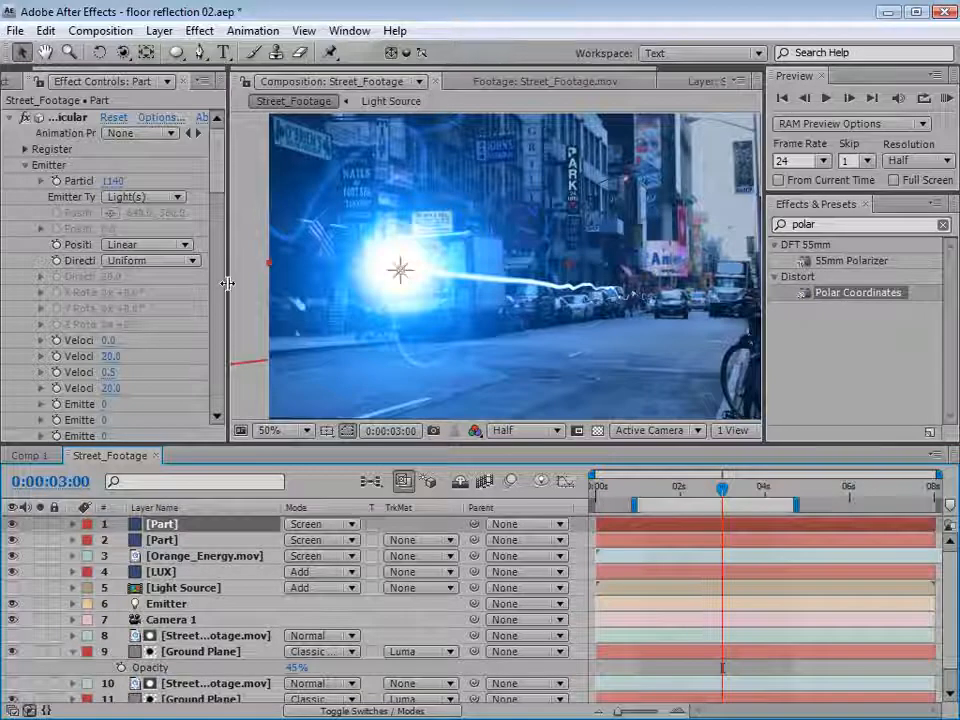
pyautogui.moveTo(229, 281); pyautogui.dragTo(340, 281)
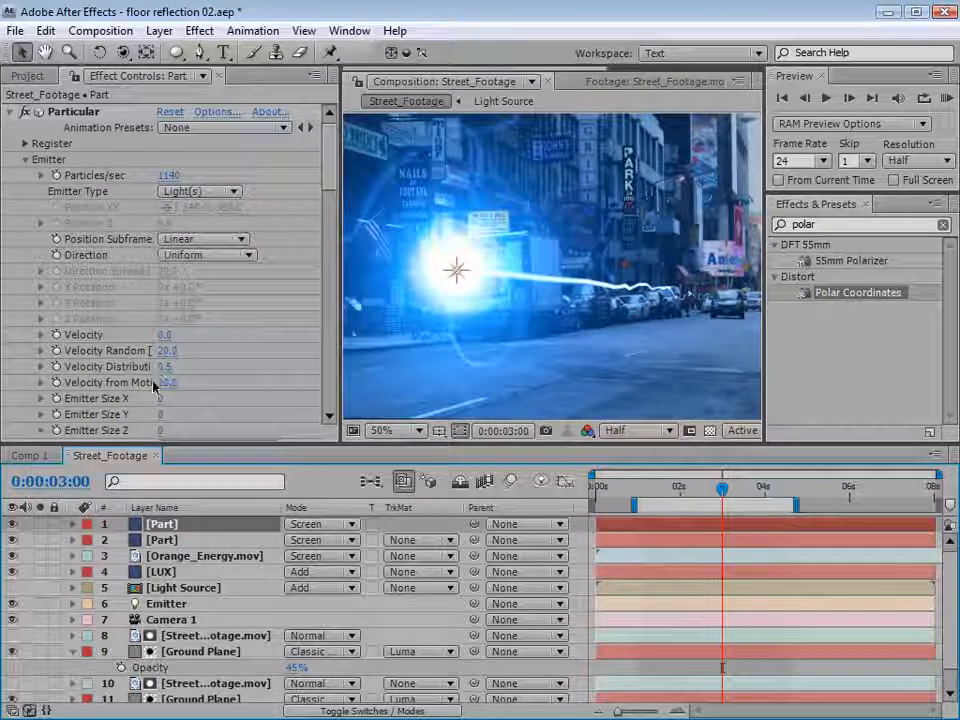
# Set the duplicate's emitter Velocity to 340 and Velocity from Motion to 35, and preview the scattered particles at 0:00:03:05.
pyautogui.moveTo(166, 341)
pyautogui.mouseDown()
pyautogui.moveTo(193, 340)
pyautogui.moveTo(178, 341)
pyautogui.mouseUp()
pyautogui.moveTo(340, 388); pyautogui.dragTo(384, 388)
pyautogui.moveTo(190, 383); pyautogui.dragTo(238, 382)
pyautogui.moveTo(680, 490); pyautogui.dragTo(721, 495)
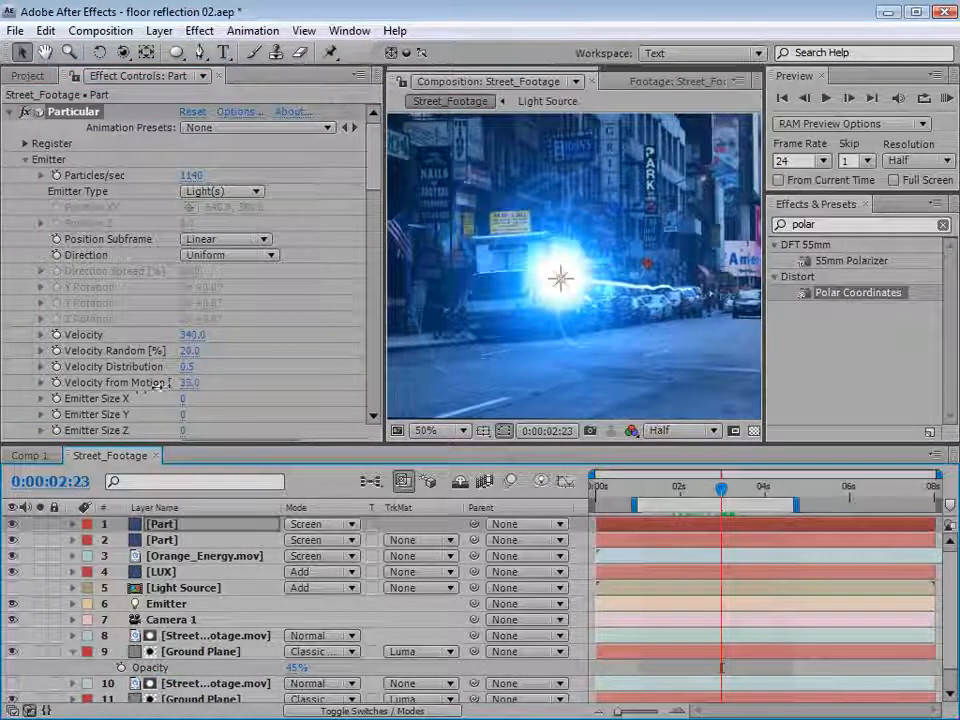
pyautogui.moveTo(721, 488); pyautogui.dragTo(733, 493)
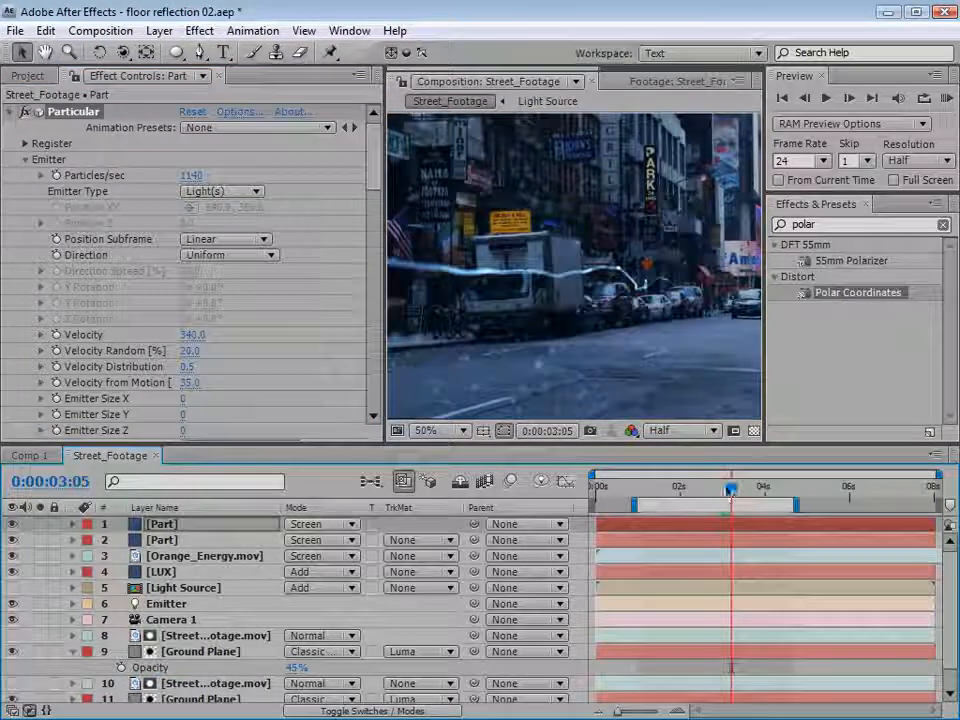
pyautogui.press(',')
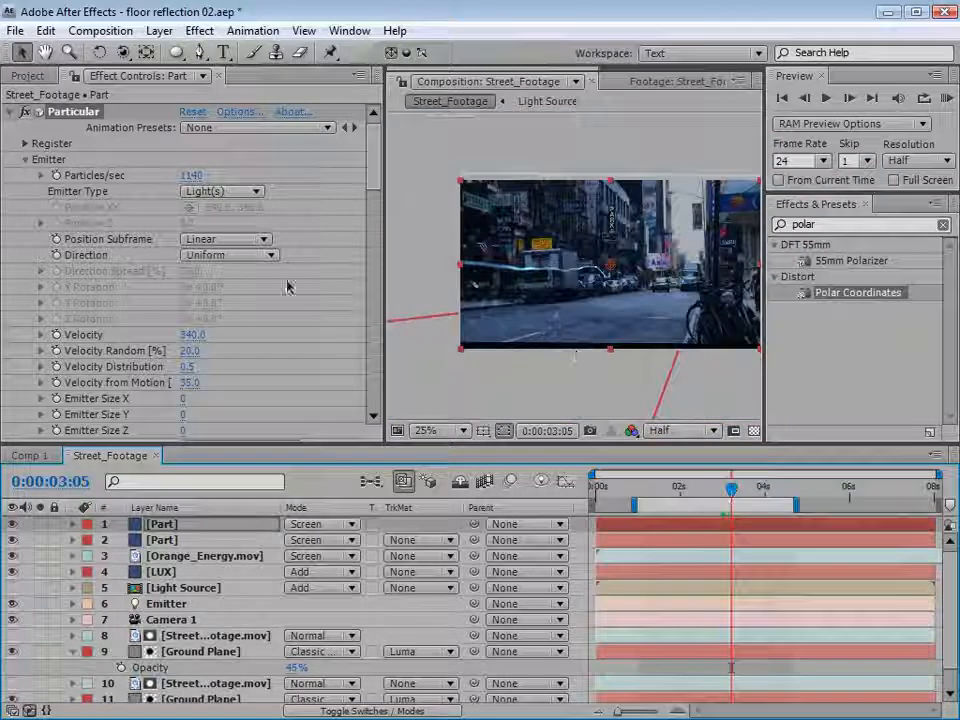
# Set the duplicate's particle Opacity to 100, Size to 2 and Size Random to 27%.
pyautogui.moveTo(369, 172); pyautogui.dragTo(375, 264)
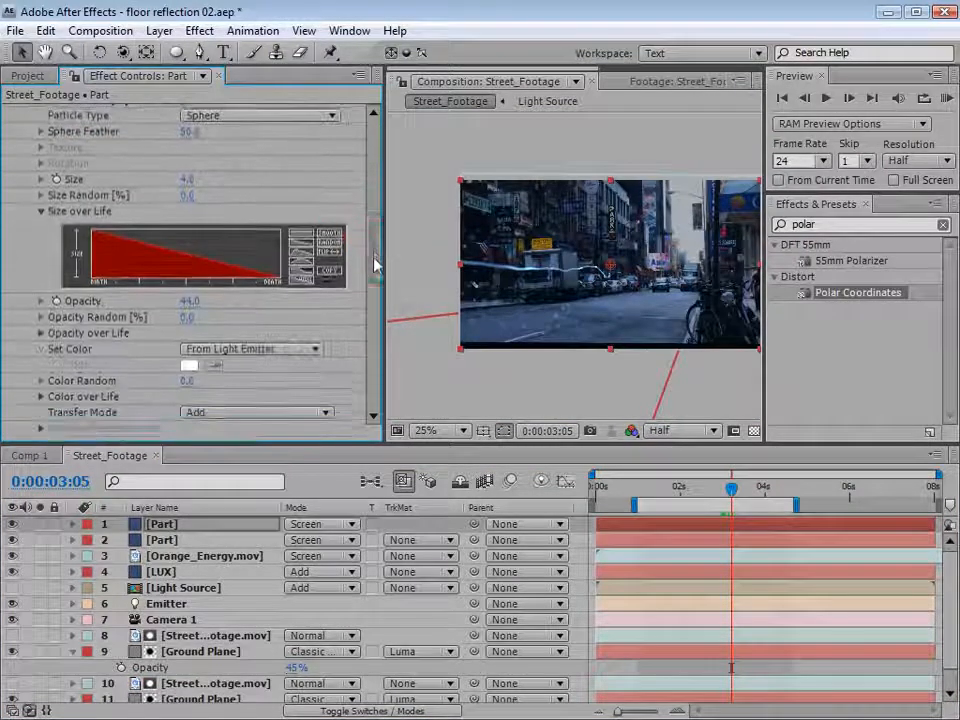
pyautogui.moveTo(180, 301); pyautogui.dragTo(229, 302)
pyautogui.press('.')
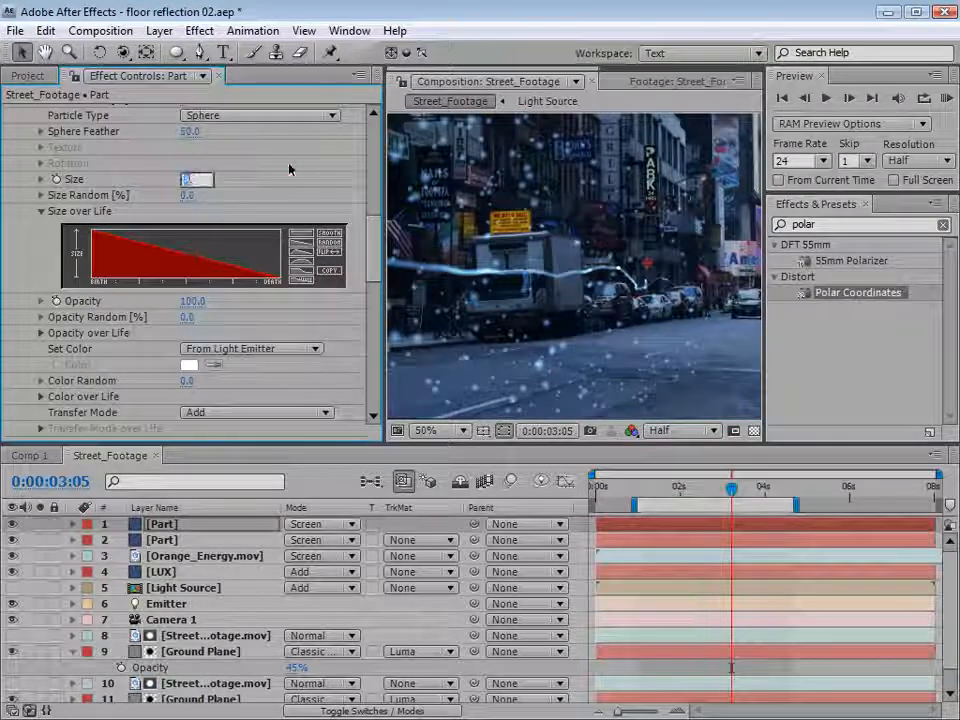
pyautogui.write('2')
pyautogui.press('Return')
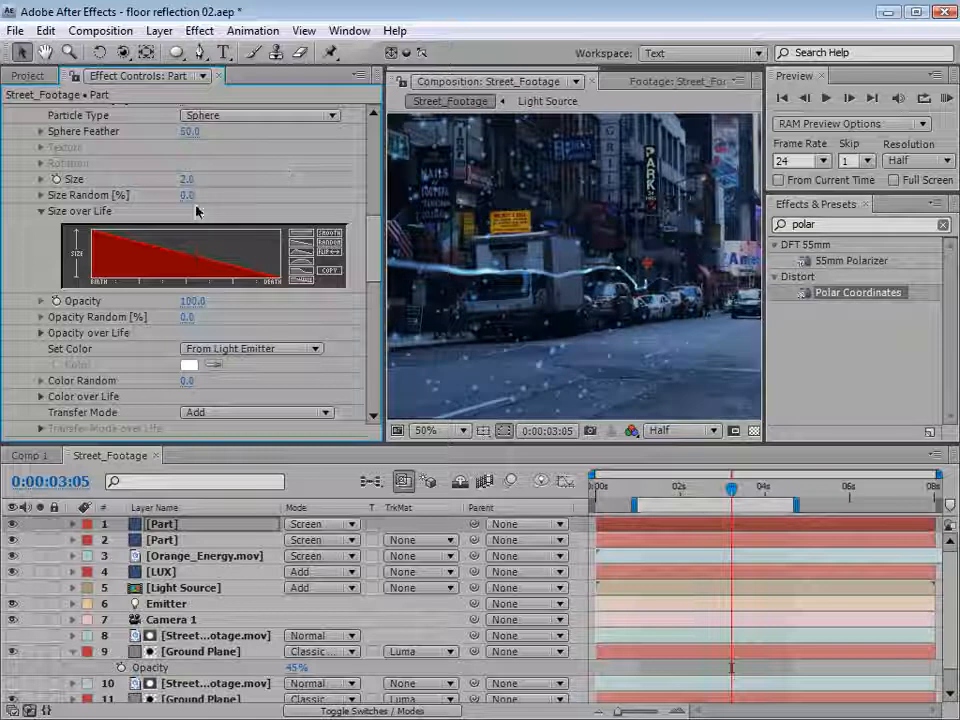
pyautogui.moveTo(188, 195); pyautogui.dragTo(210, 202)
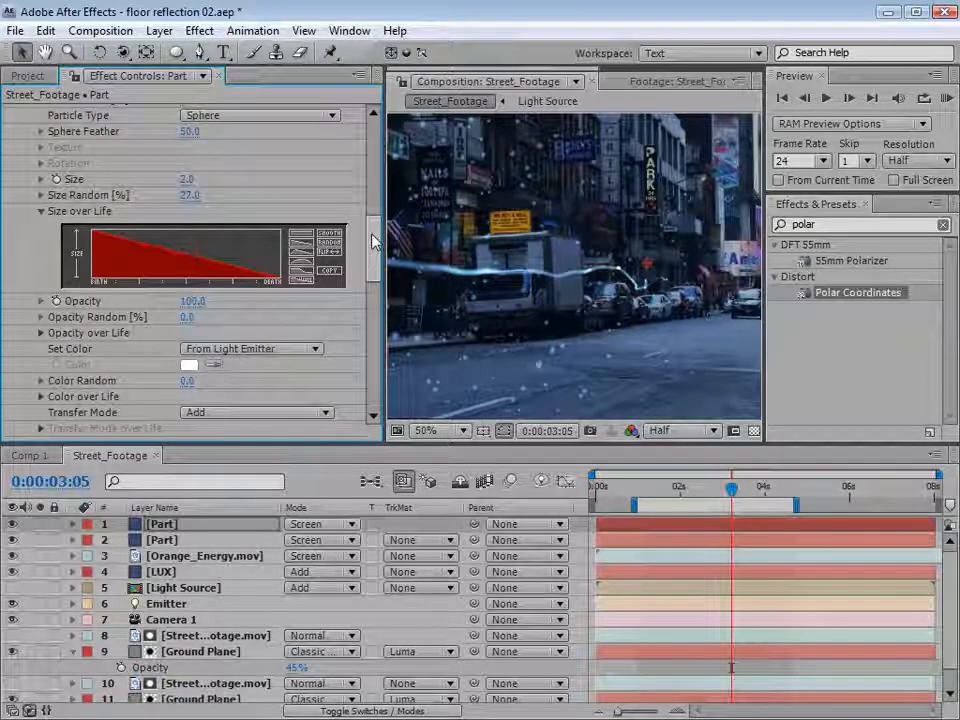
# Collapse Particular's Emitter and Particle groups, and switch the Physics Model to Bounce.
pyautogui.moveTo(372, 240); pyautogui.dragTo(377, 368)
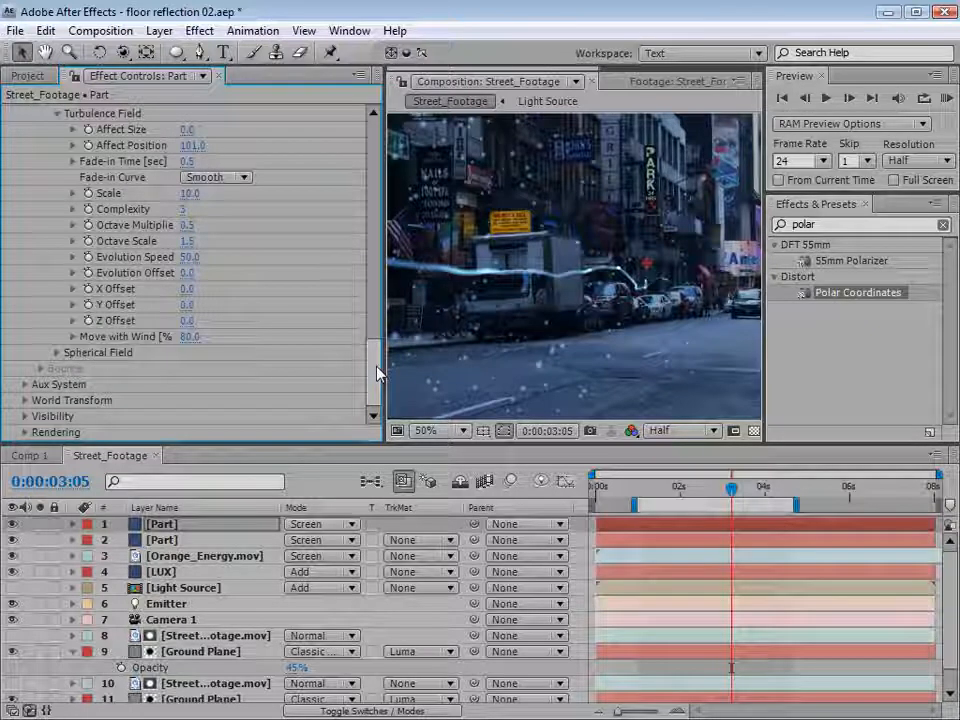
pyautogui.moveTo(377, 373); pyautogui.dragTo(374, 158)
pyautogui.click(24, 159)
pyautogui.click(25, 175)
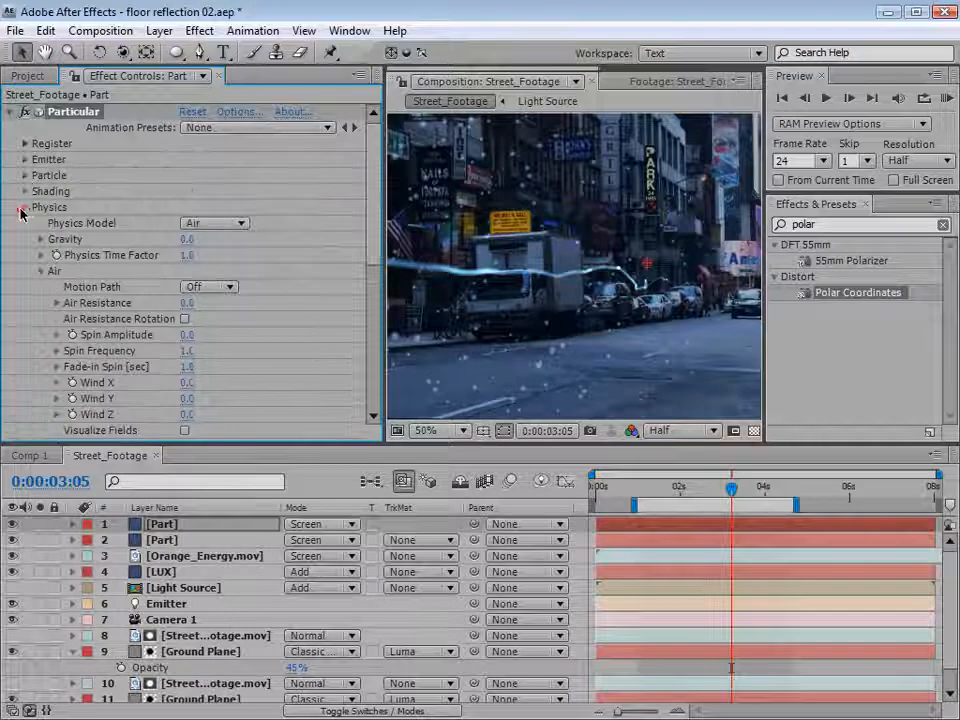
pyautogui.click(25, 207)
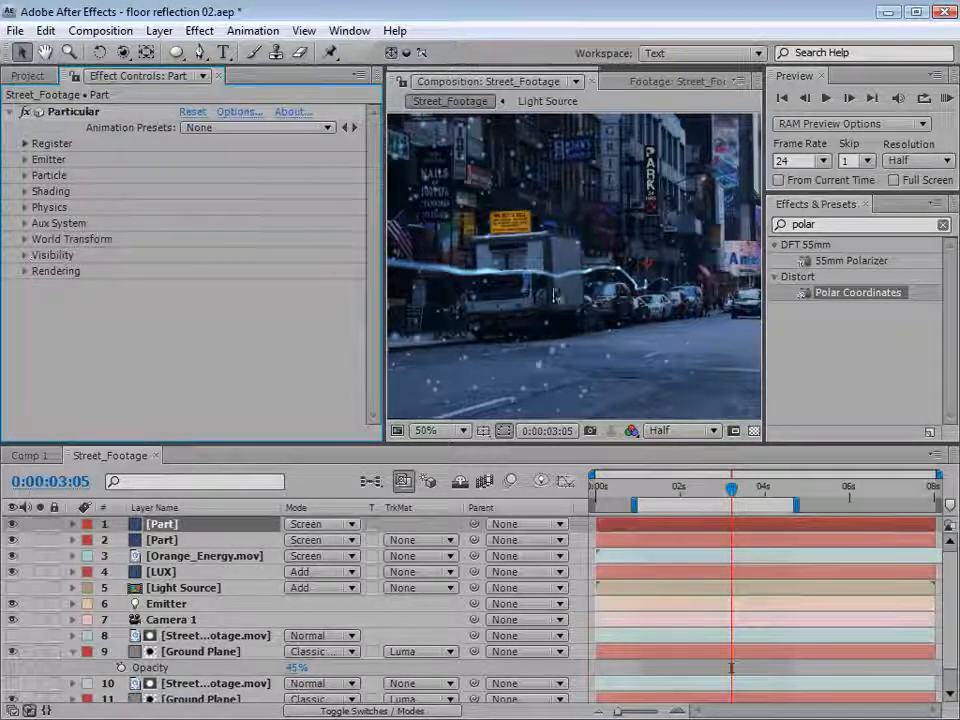
pyautogui.click(25, 207)
pyautogui.scroll(-2, 24, 208)
pyautogui.click(43, 177)
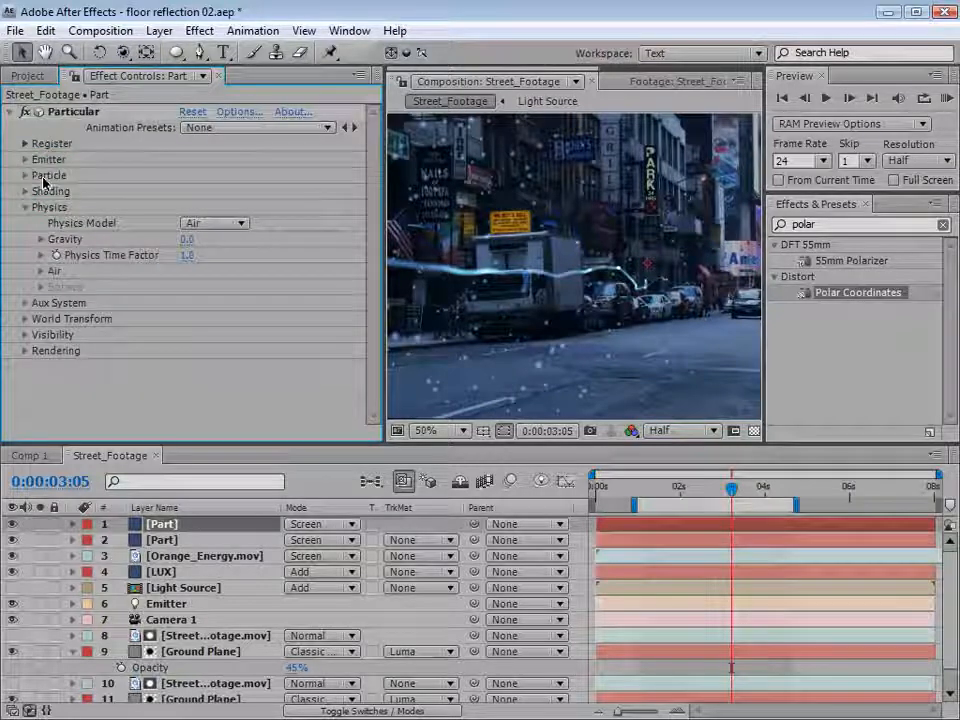
pyautogui.click(214, 223)
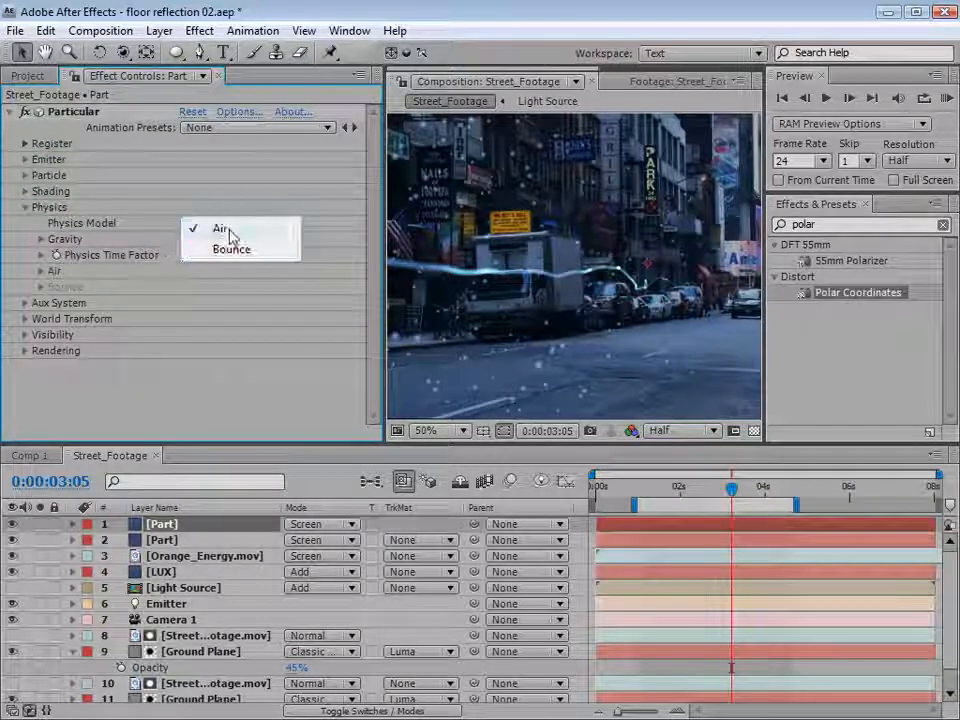
pyautogui.click(232, 251)
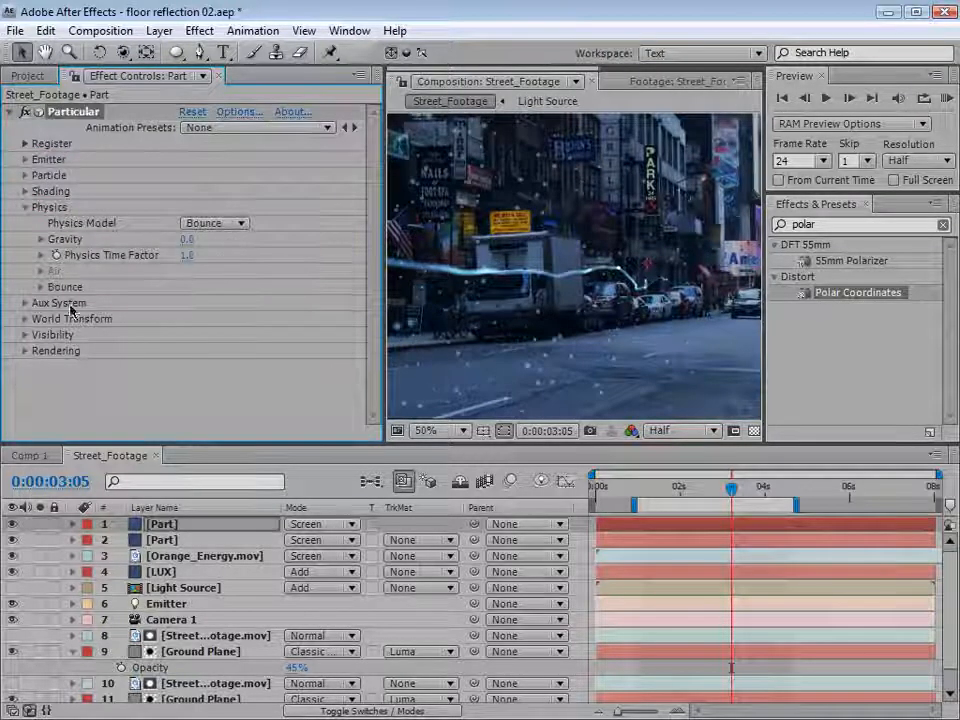
# Assign layer 9, Ground Plane, as the Floor Layer in Particular's Bounce settings.
pyautogui.click(40, 287)
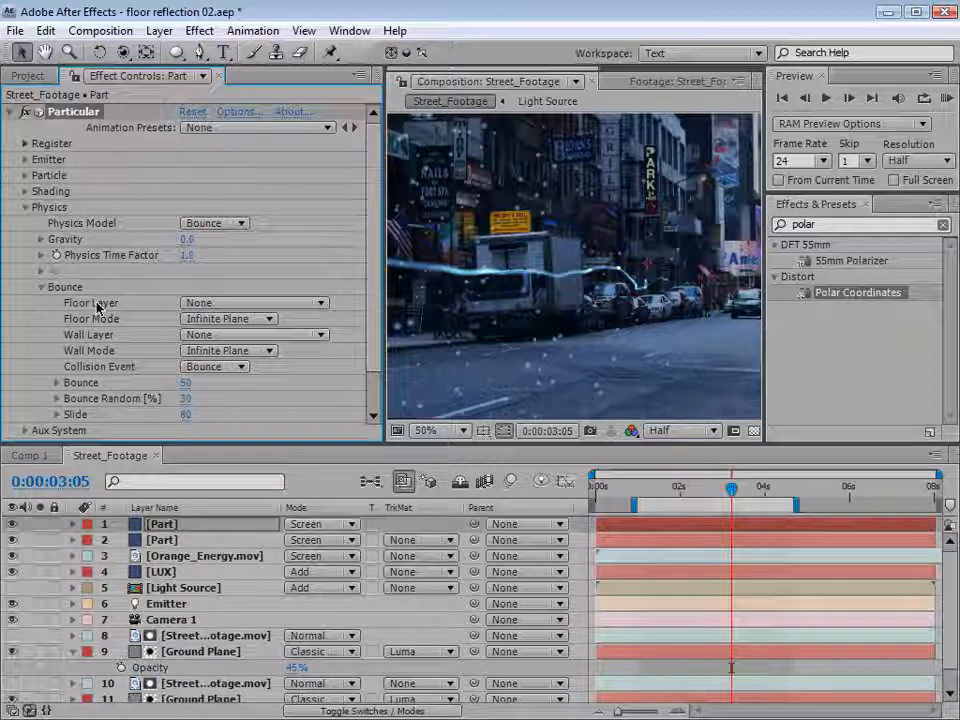
pyautogui.scroll(-1, 950, 600)
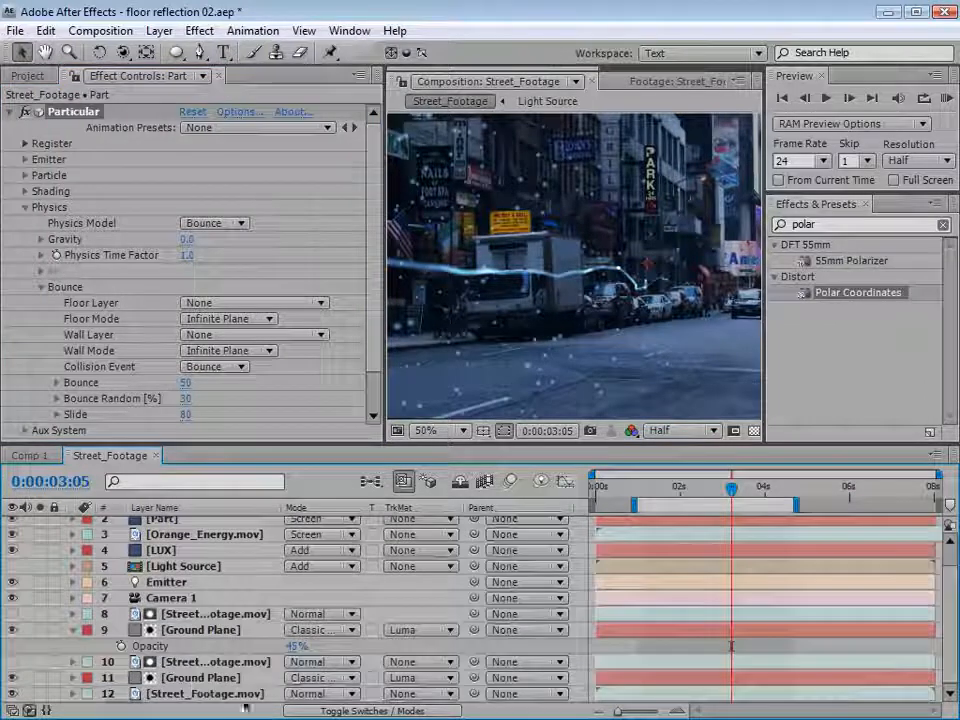
pyautogui.click(205, 304)
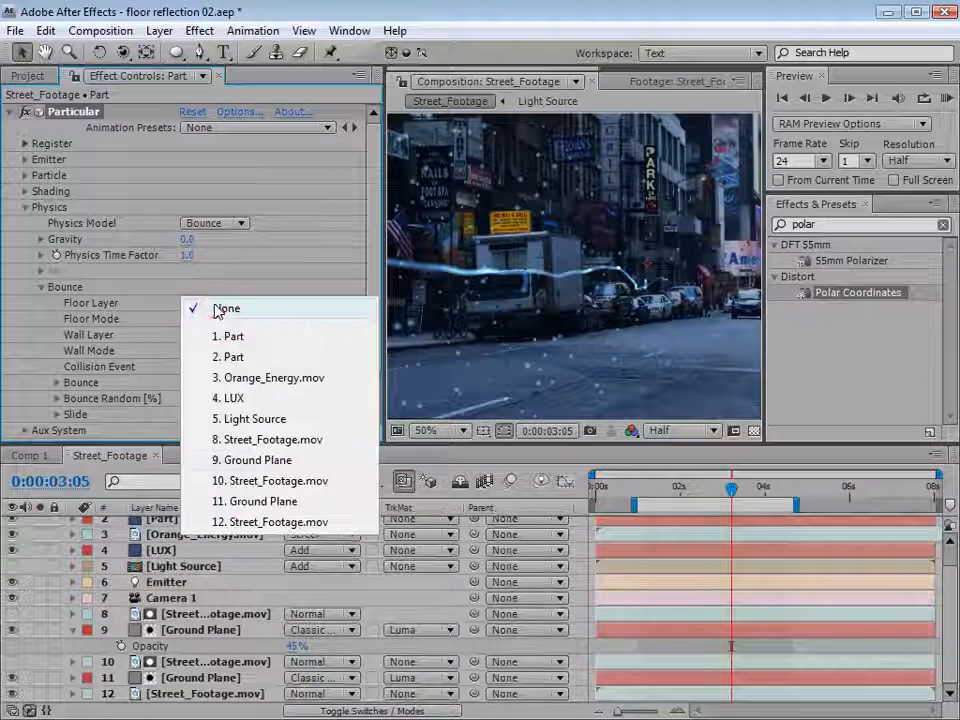
pyautogui.click(272, 459)
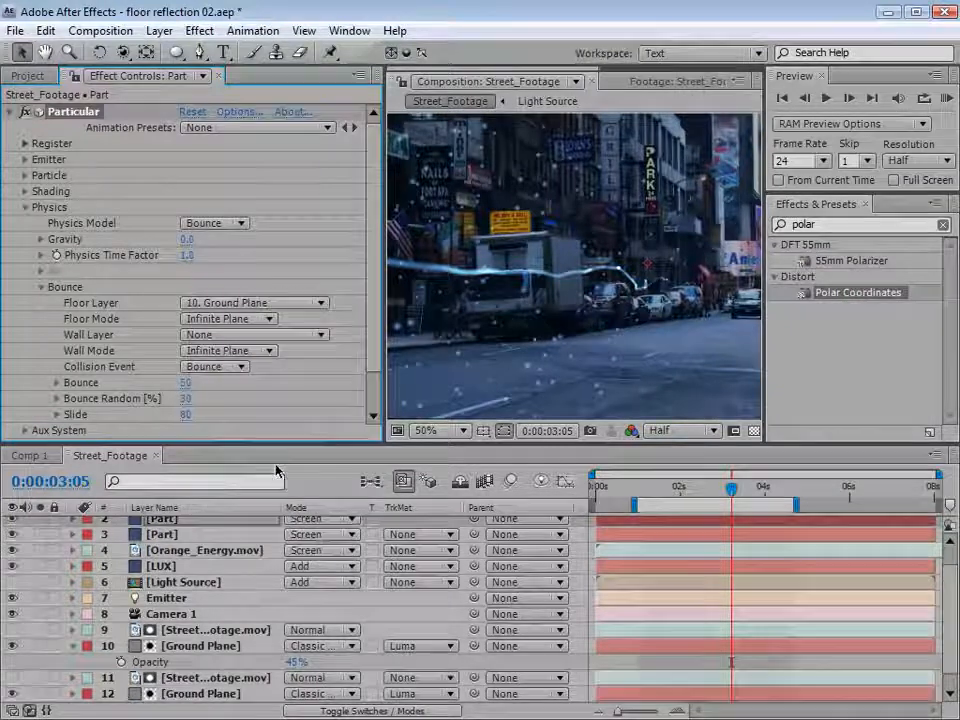
# Raise Particular's Gravity to 3910 so the particles fall toward the street, checking the frame at 0:00:03:01.
pyautogui.moveTo(731, 488)
pyautogui.mouseDown()
pyautogui.moveTo(662, 490)
pyautogui.moveTo(735, 500)
pyautogui.moveTo(727, 492)
pyautogui.mouseUp()
pyautogui.moveTo(197, 245); pyautogui.dragTo(218, 243)
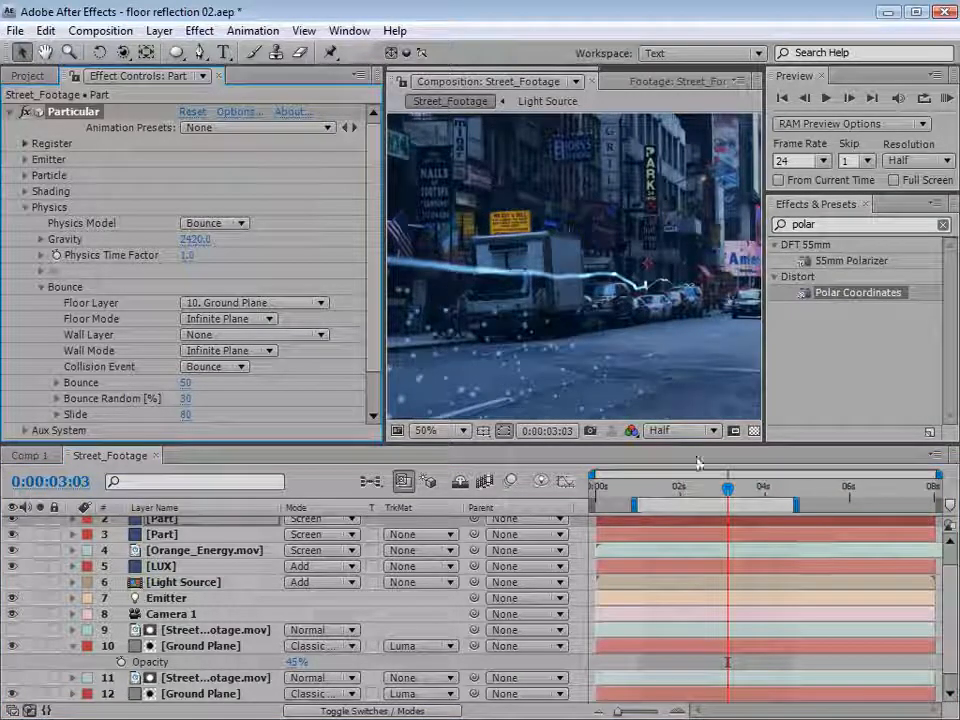
pyautogui.moveTo(587, 395); pyautogui.dragTo(592, 328)
pyautogui.moveTo(728, 487)
pyautogui.mouseDown()
pyautogui.moveTo(675, 490)
pyautogui.moveTo(725, 487)
pyautogui.mouseUp()
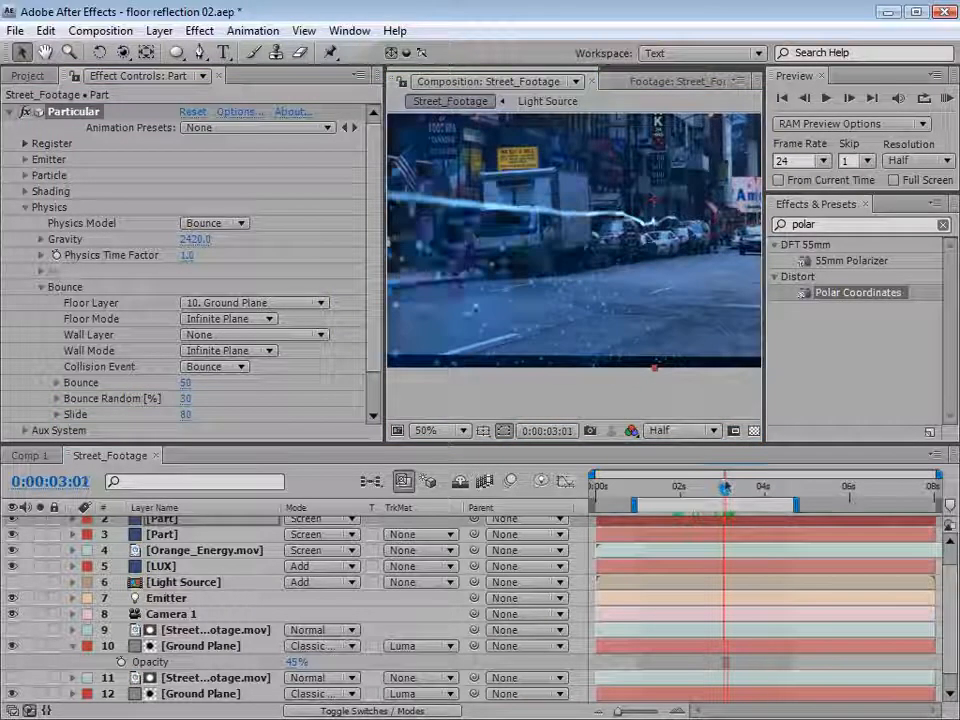
pyautogui.moveTo(196, 241); pyautogui.dragTo(661, 374)
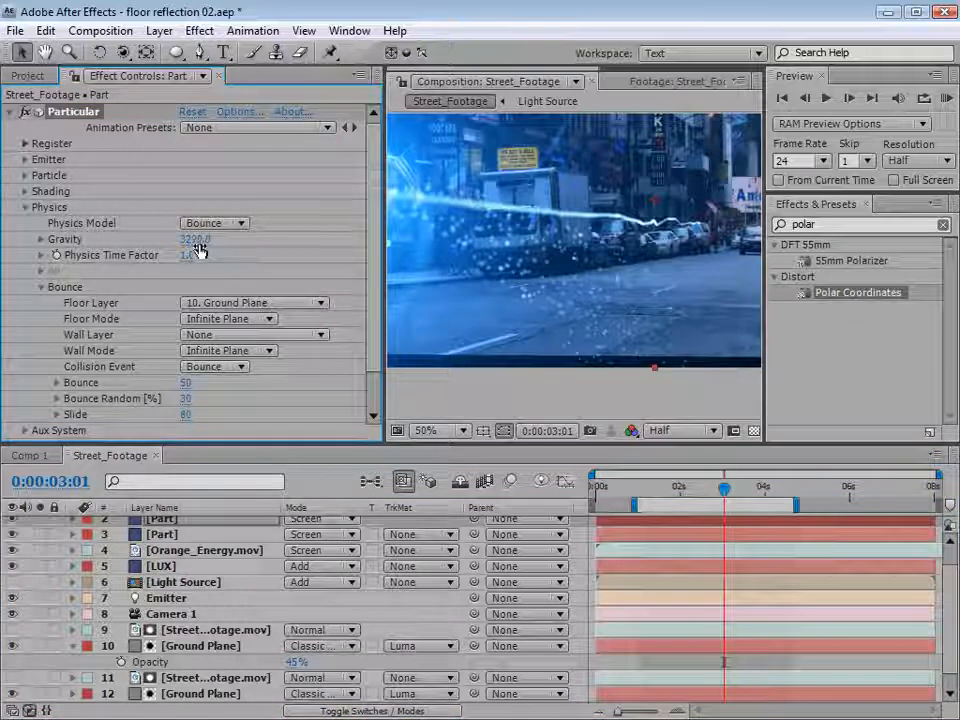
pyautogui.moveTo(284, 240); pyautogui.dragTo(327, 240)
pyautogui.moveTo(247, 243); pyautogui.dragTo(276, 243)
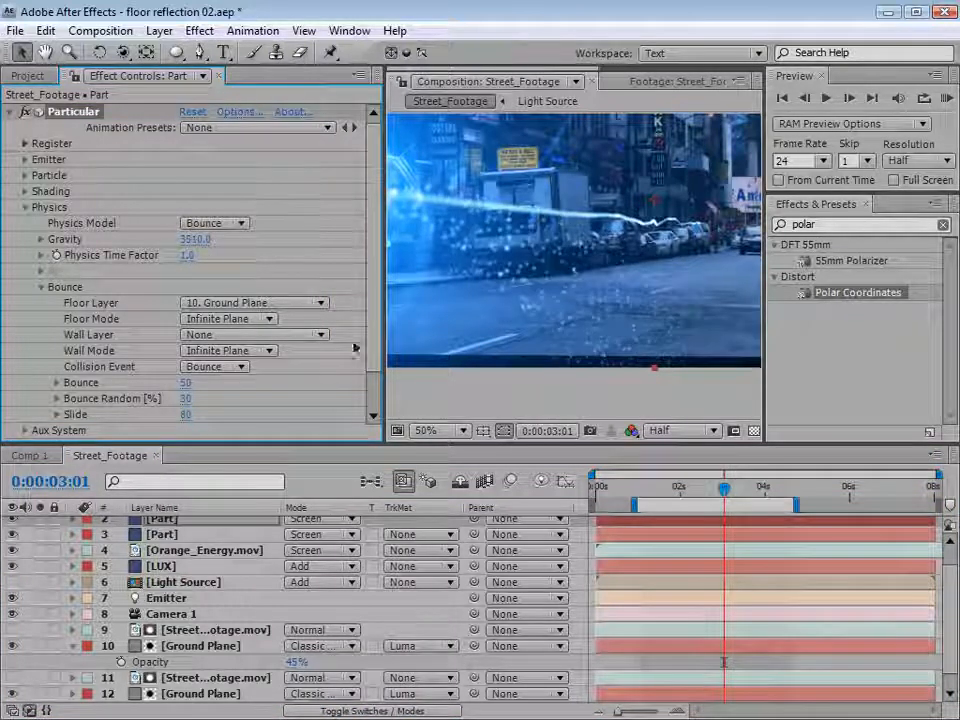
# Set the emitter Velocity to 750 and Velocity Random to 62%, and scrub to 0:00:02:23 to preview the spread.
pyautogui.click(24, 160)
pyautogui.moveTo(205, 285); pyautogui.dragTo(221, 301)
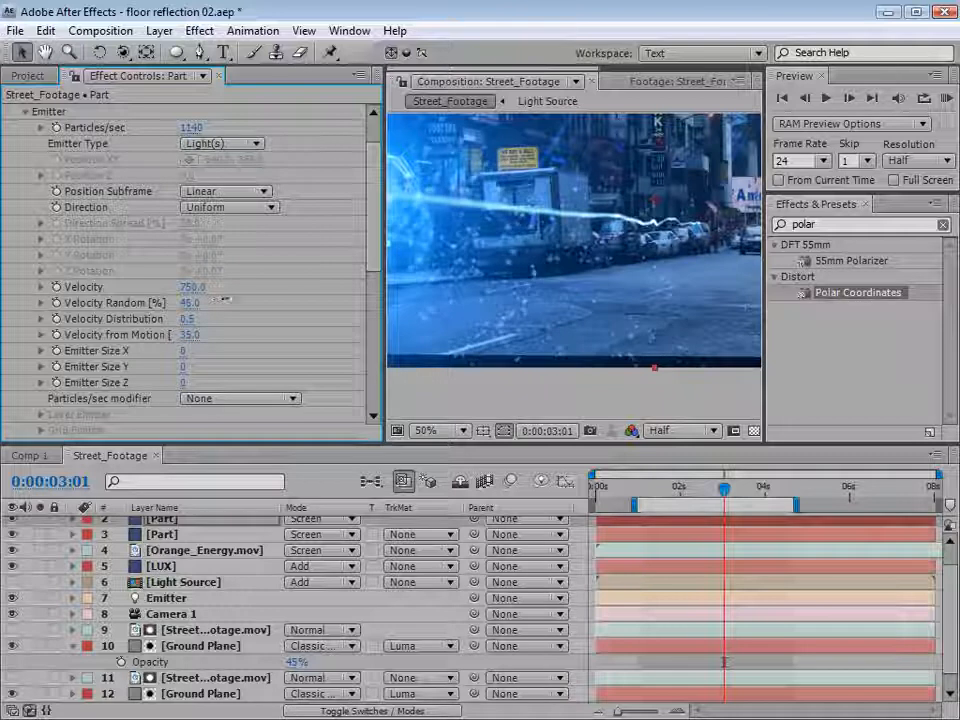
pyautogui.moveTo(670, 491); pyautogui.dragTo(721, 497)
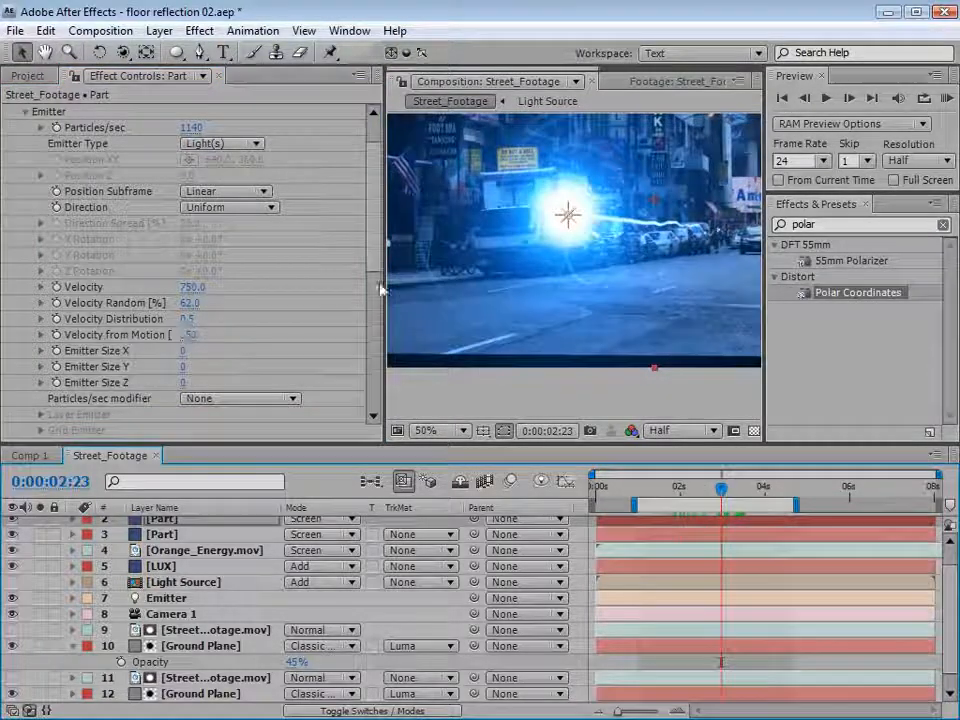
# Set the particle Life to 2 seconds and preview the bouncing particles at 0:00:03:05.
pyautogui.scroll(-1, 377, 262)
pyautogui.scroll(-5, 377, 262)
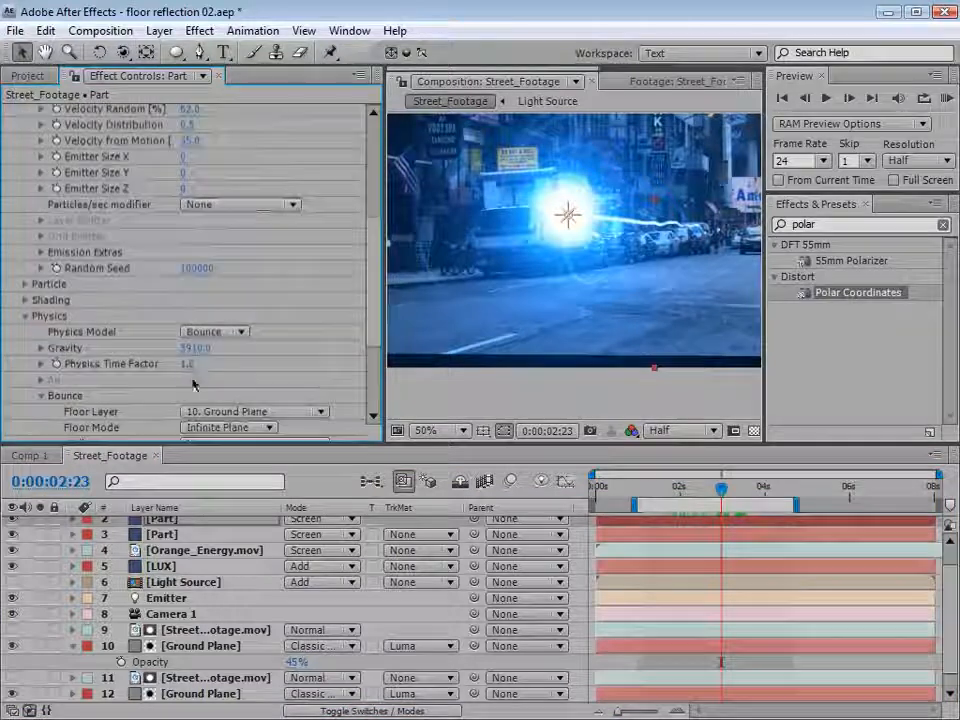
pyautogui.click(24, 284)
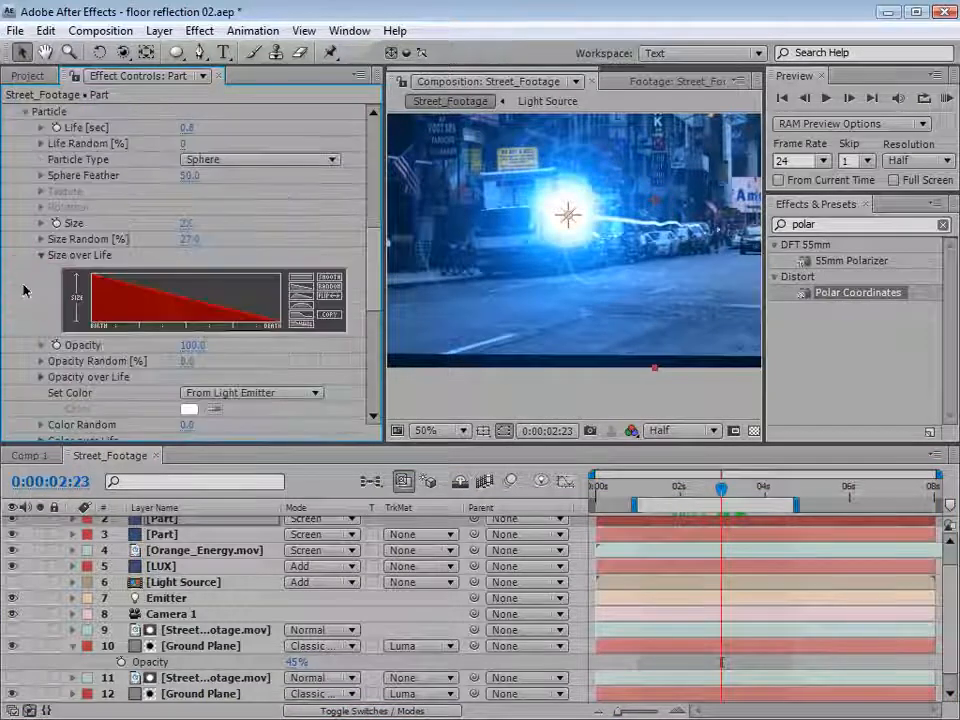
pyautogui.click(188, 128)
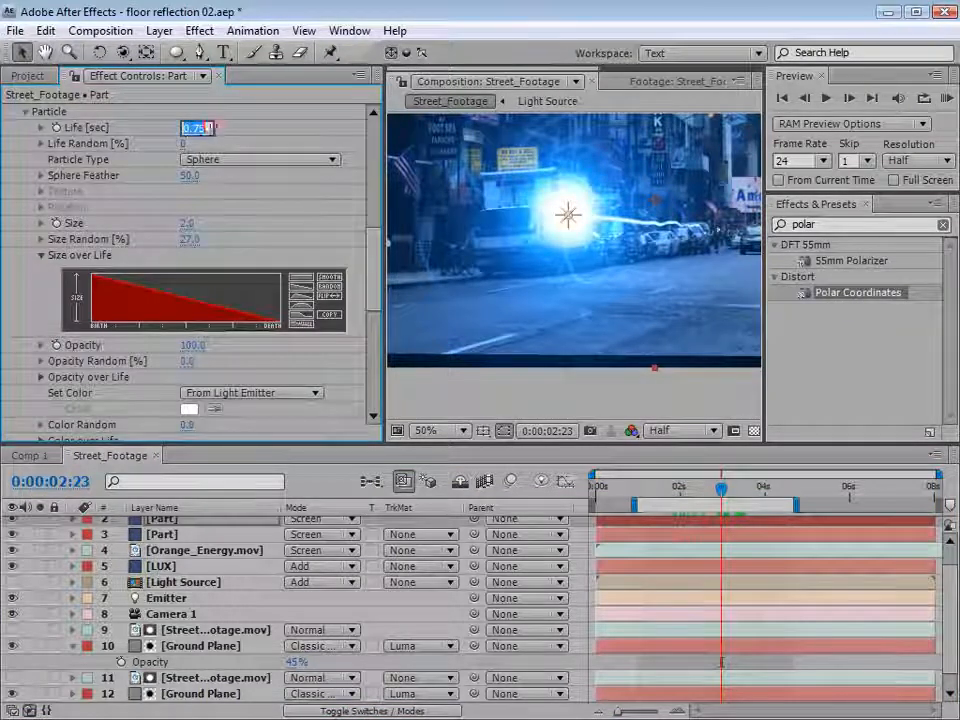
pyautogui.write('2')
pyautogui.press('Return')
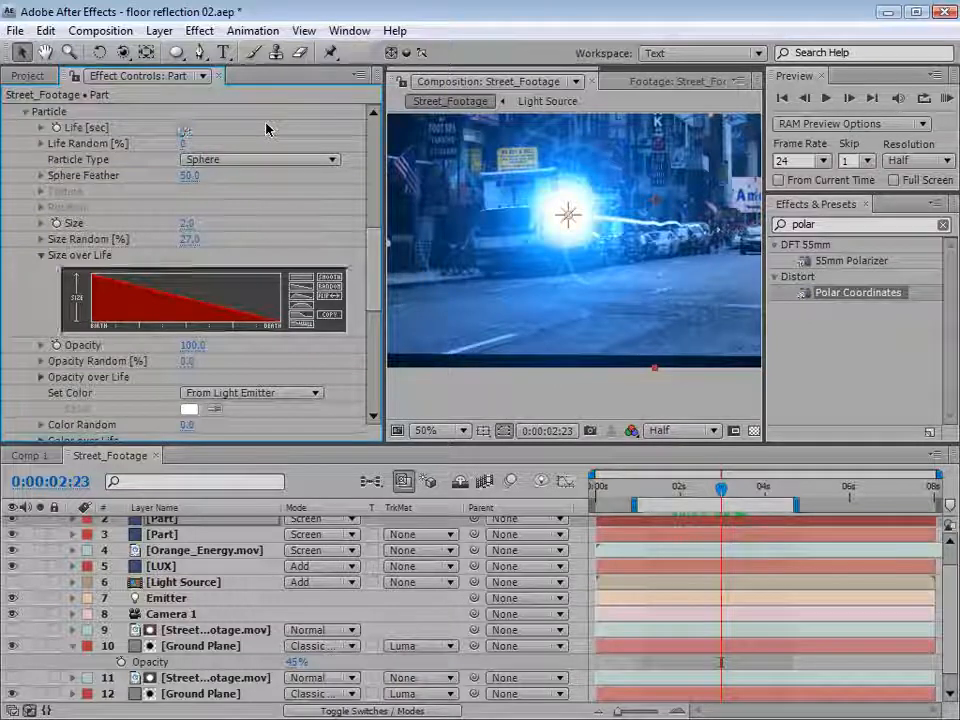
pyautogui.moveTo(706, 494); pyautogui.dragTo(731, 490)
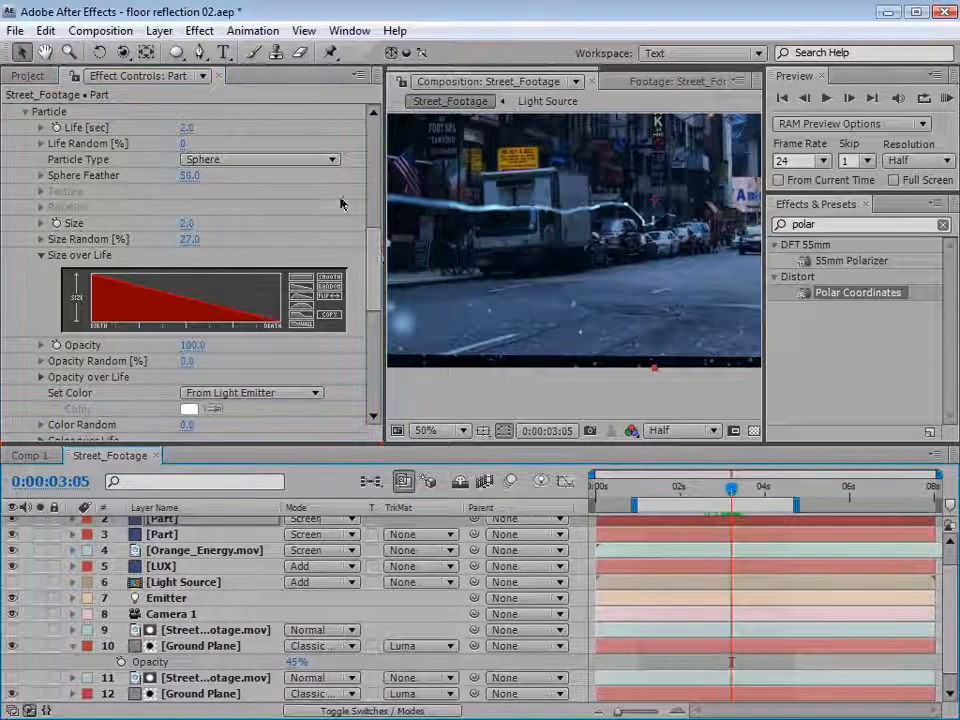
# Raise the Bounce group's Slide value to 109 and scrub the timeline to check how particles slide along the floor.
pyautogui.moveTo(373, 279); pyautogui.dragTo(372, 397)
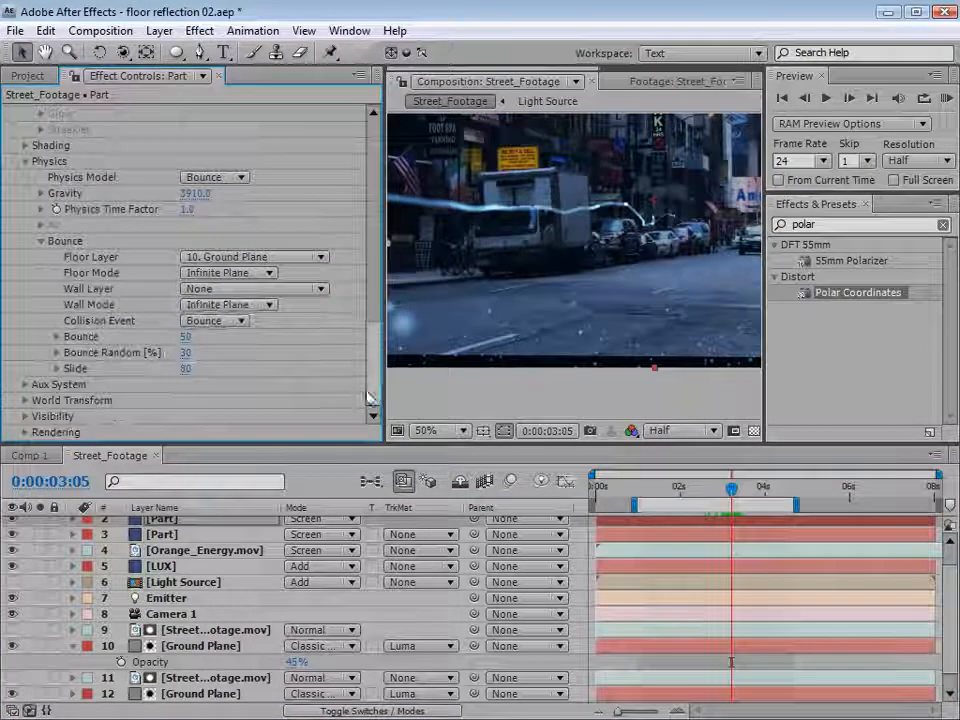
pyautogui.moveTo(186, 368); pyautogui.dragTo(205, 368)
pyautogui.moveTo(665, 485); pyautogui.dragTo(730, 499)
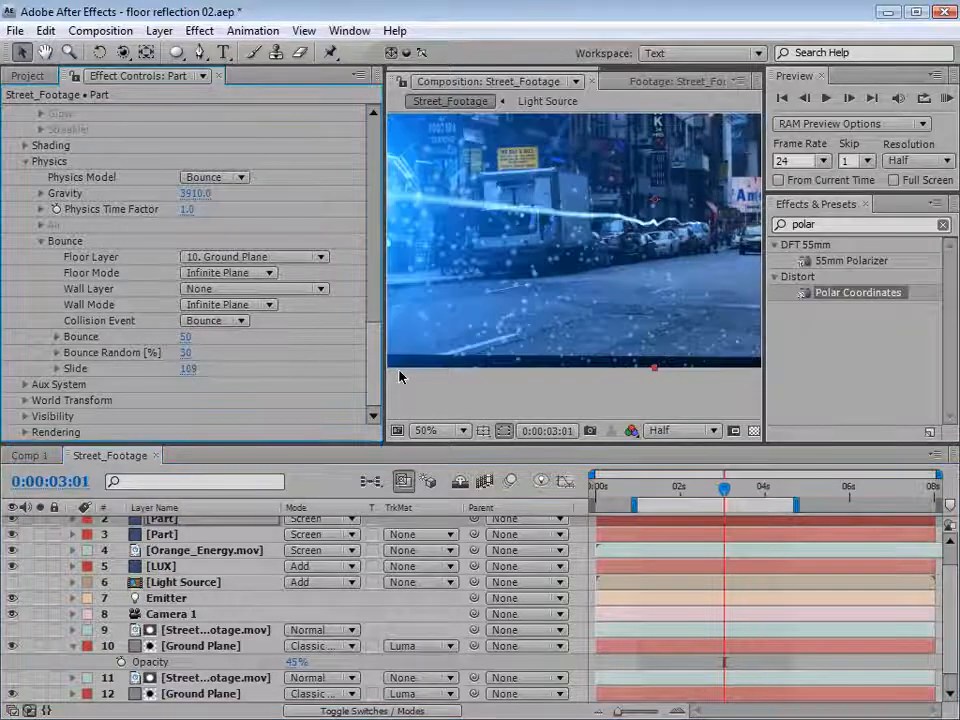
# Show the layer switches in the timeline and enable motion blur on the upper Part layer.
pyautogui.scroll(1, 300, 575)
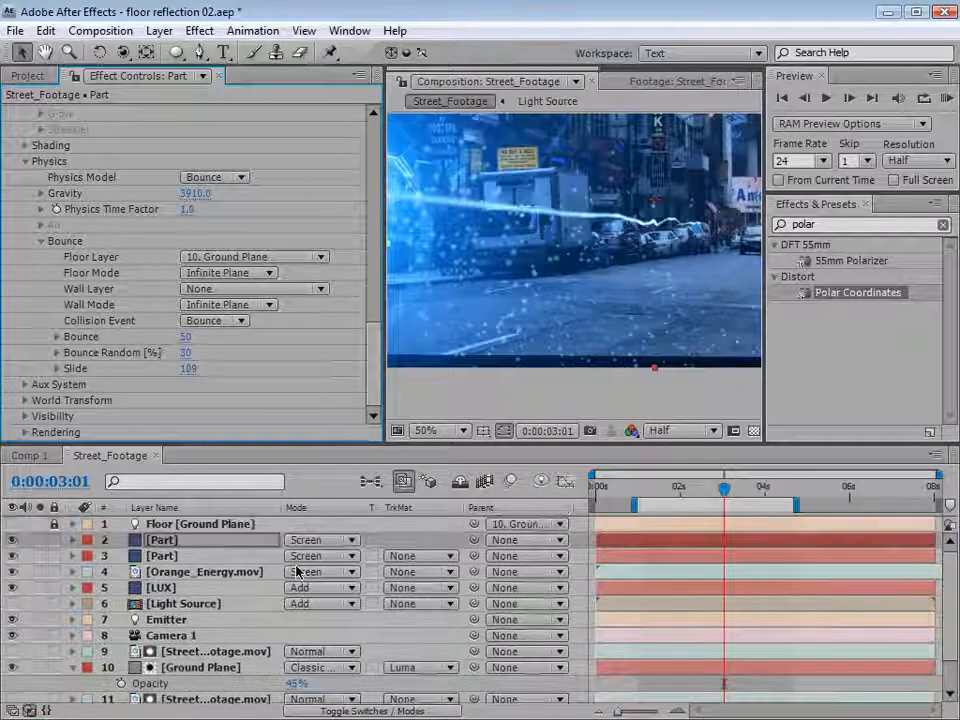
pyautogui.press('F4')
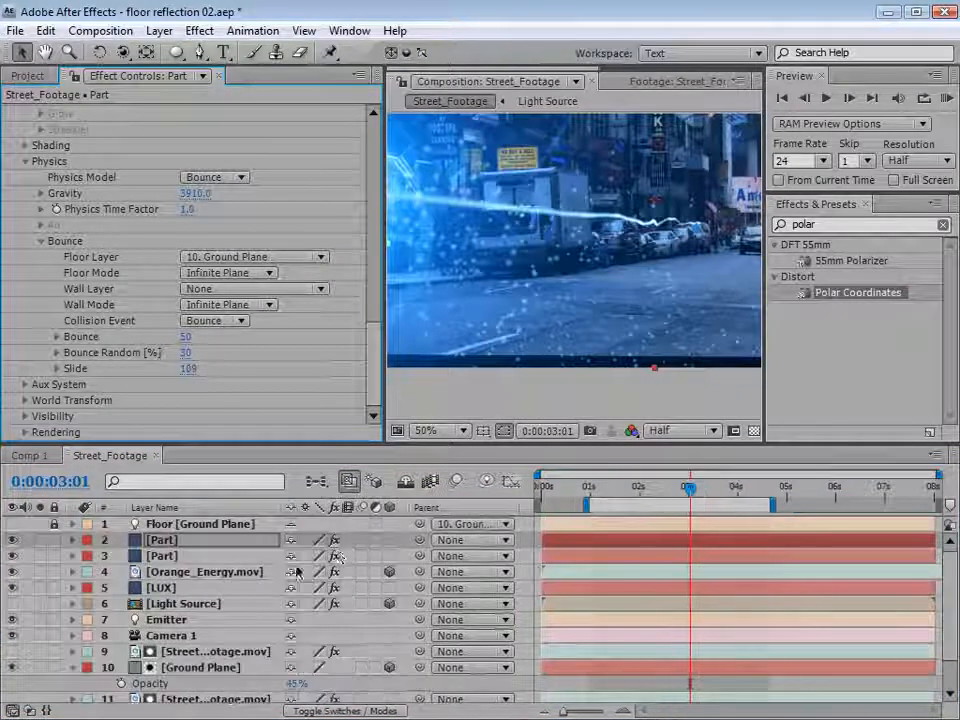
pyautogui.click(361, 540)
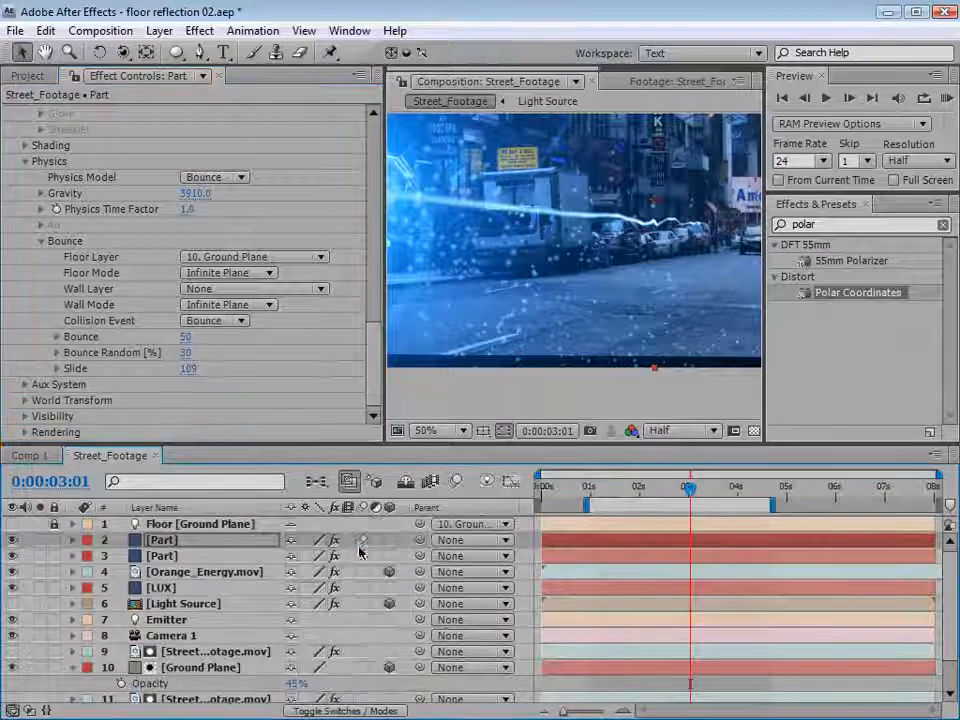
# Enable motion blur for the whole composition and raise Opacity Boost in Particular's Motion Blur rendering settings.
pyautogui.click(455, 482)
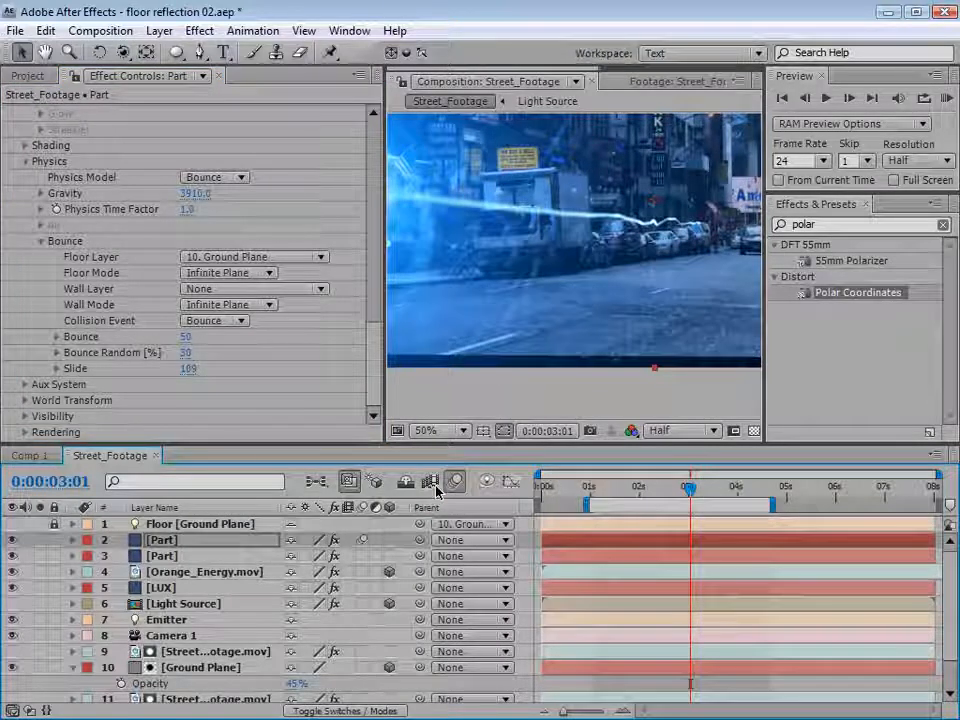
pyautogui.moveTo(667, 490); pyautogui.dragTo(695, 493)
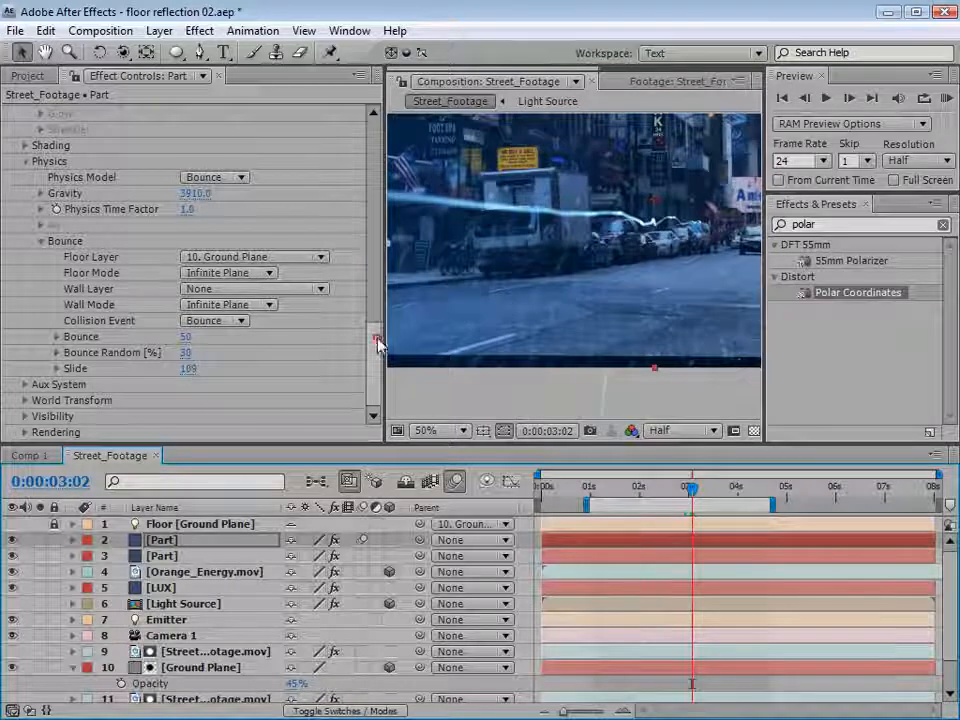
pyautogui.click(24, 432)
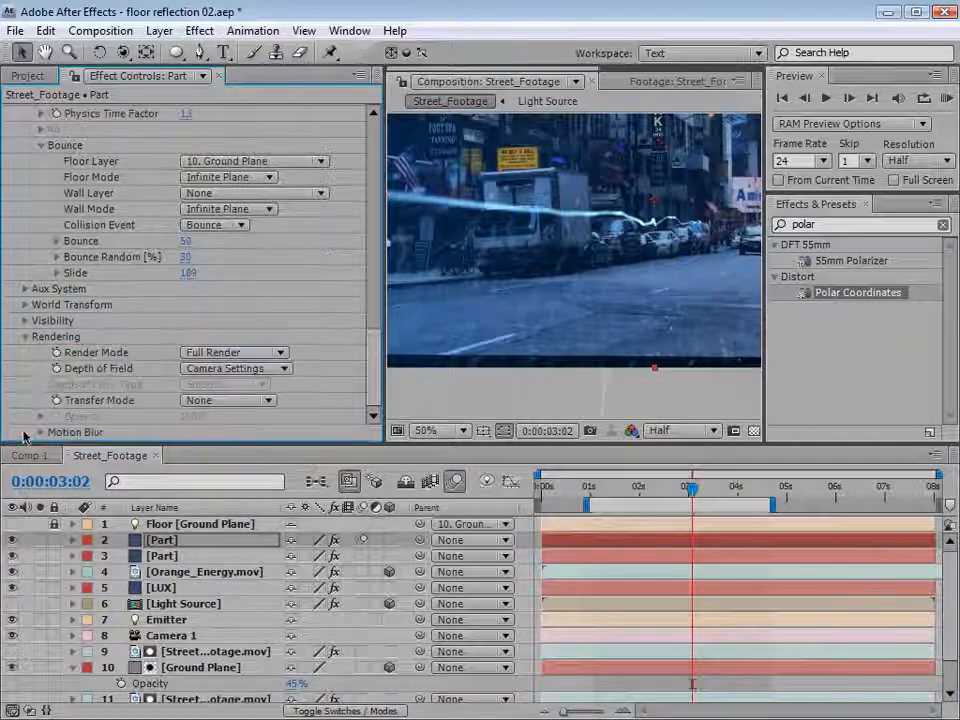
pyautogui.click(41, 432)
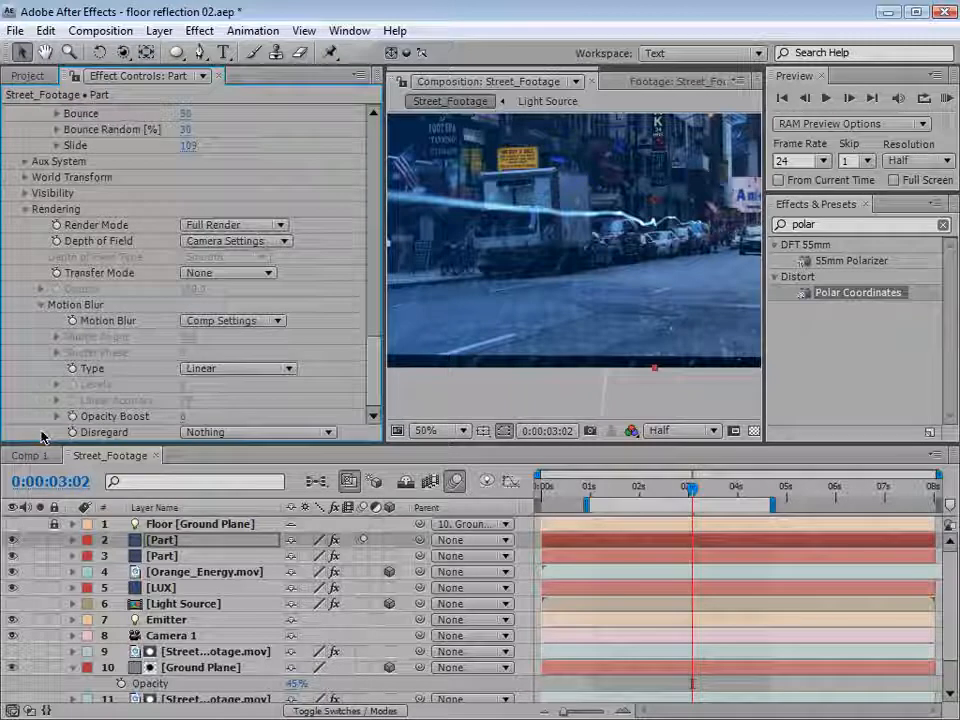
pyautogui.moveTo(181, 424); pyautogui.dragTo(197, 416)
# Set the particle Size to 1.5 and scrub to 0:00:02:19 to preview the sparks.
pyautogui.moveTo(377, 354); pyautogui.dragTo(384, 238)
pyautogui.click(187, 195)
pyautogui.press('Return')
pyautogui.moveTo(690, 489)
pyautogui.mouseDown()
pyautogui.moveTo(644, 490)
pyautogui.moveTo(679, 490)
pyautogui.mouseUp()
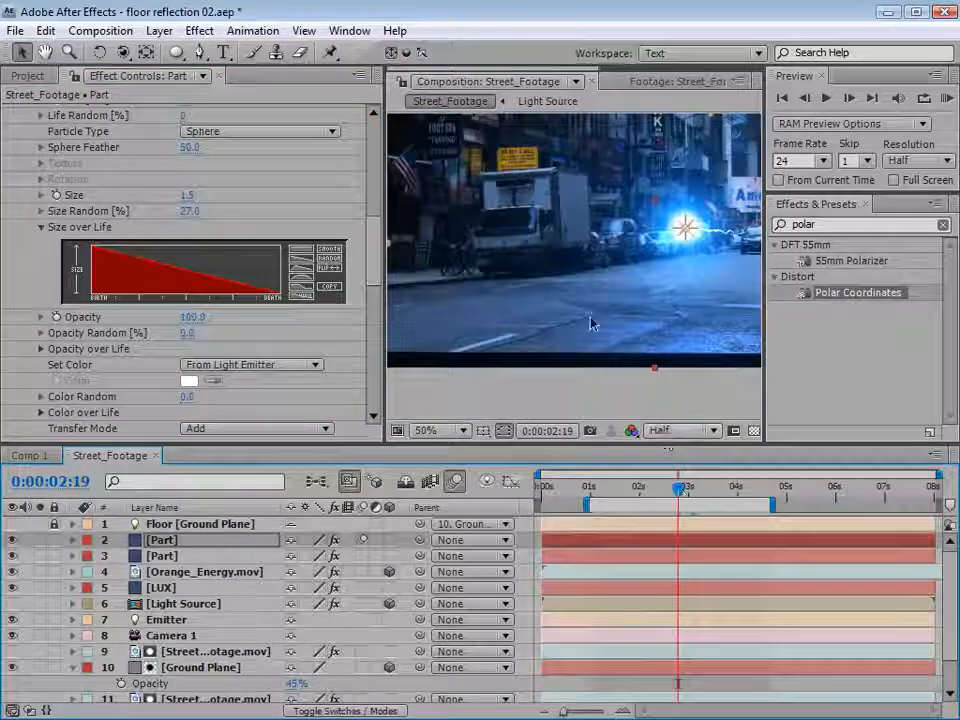
# Reduce the emitter's Particles/sec to 330 while viewing 0:00:03:01, and lower its Velocity from Motion.
pyautogui.moveTo(375, 262); pyautogui.dragTo(377, 150)
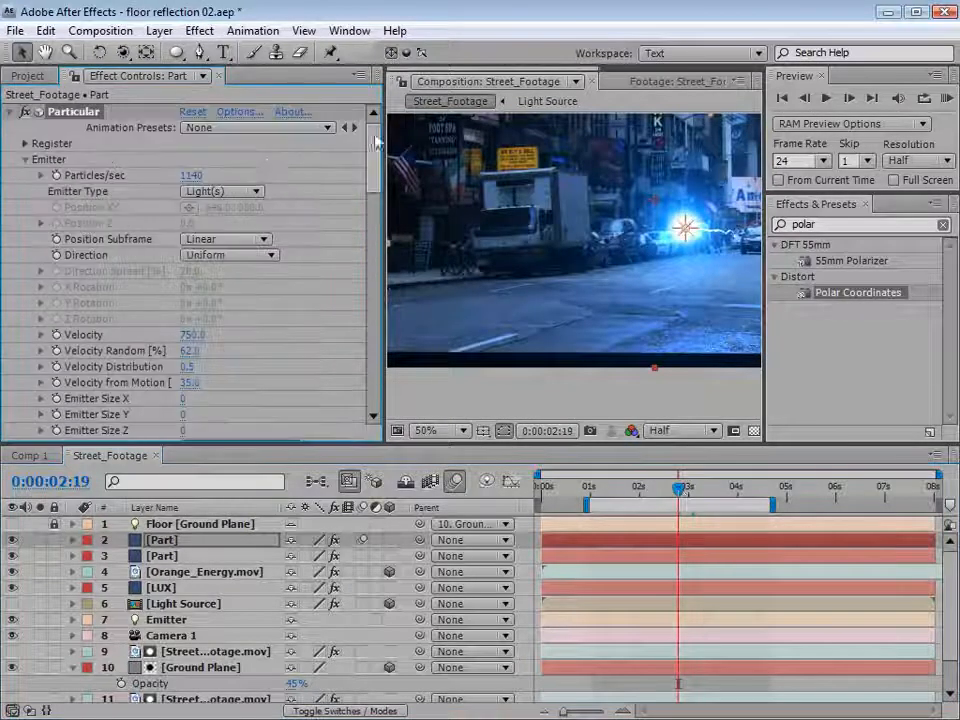
pyautogui.click(699, 491)
pyautogui.moveTo(702, 497); pyautogui.dragTo(690, 503)
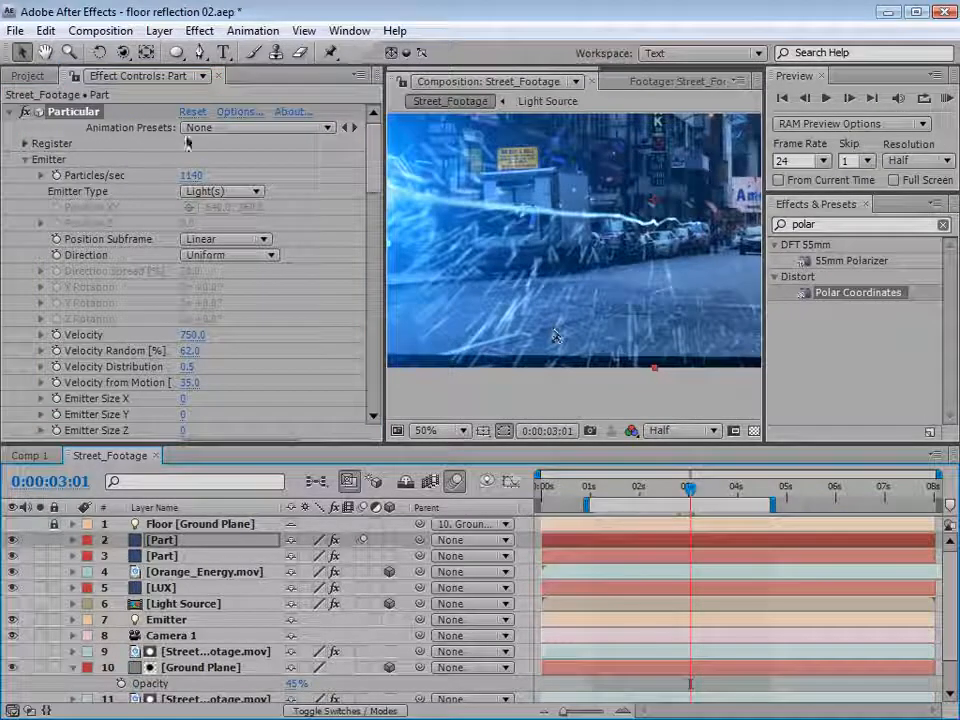
pyautogui.click(190, 176)
pyautogui.write('480')
pyautogui.press('Return')
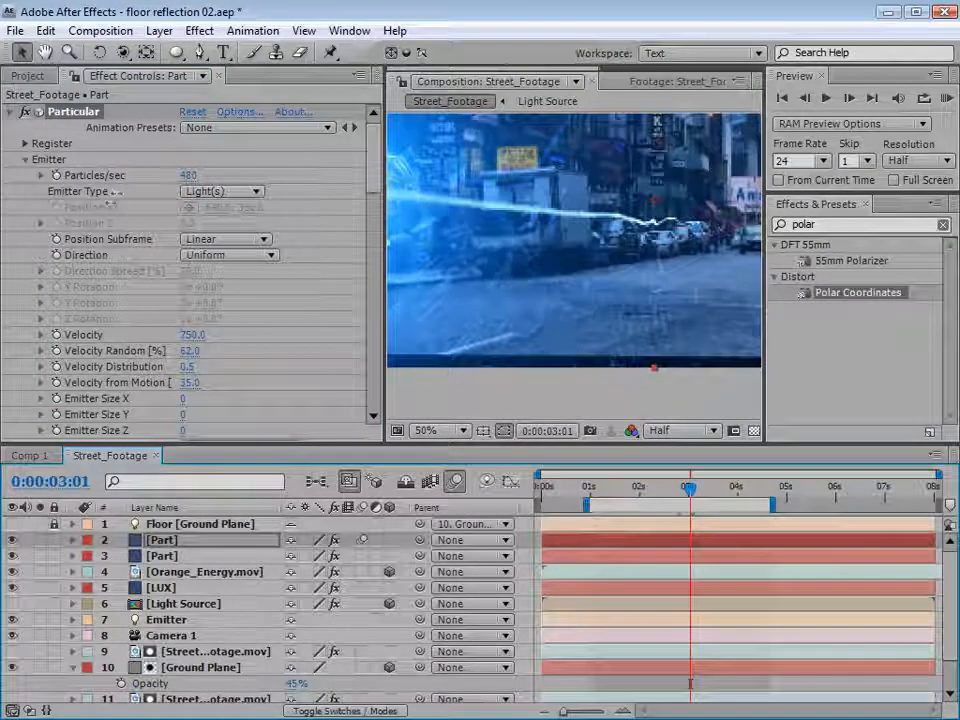
pyautogui.moveTo(110, 203); pyautogui.dragTo(128, 202)
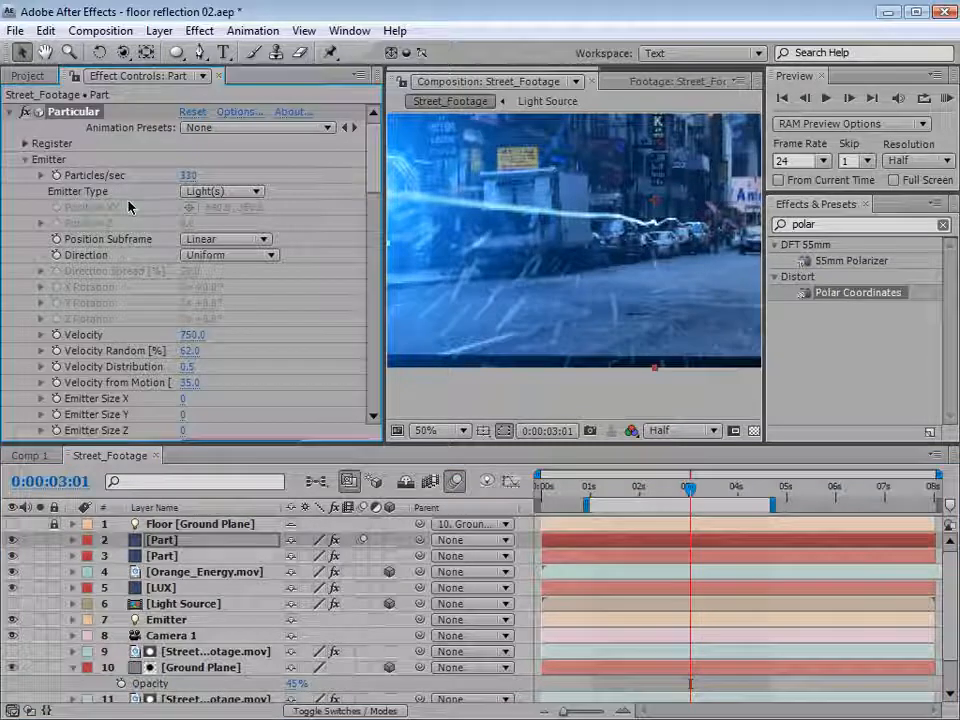
pyautogui.moveTo(190, 390); pyautogui.dragTo(155, 398)
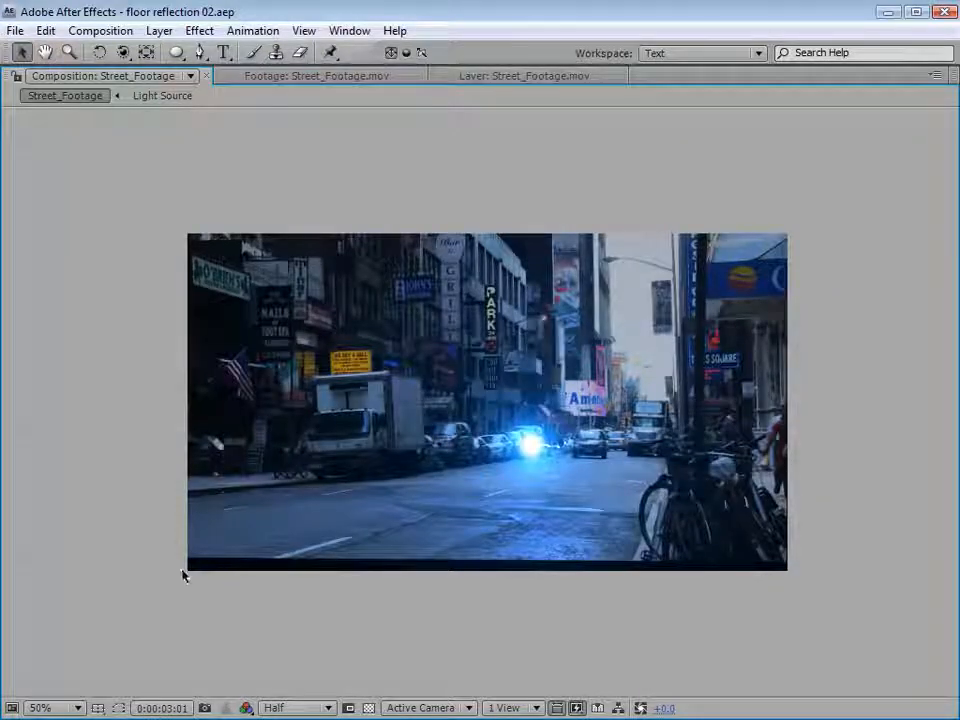
# Resize the Street_Footage composition to 1600 × 900 px with the 16:9 aspect ratio locked, and preview it at 0:00:03:09.
pyautogui.press('`')
pyautogui.moveTo(728, 490)
pyautogui.mouseDown()
pyautogui.moveTo(640, 491)
pyautogui.moveTo(688, 491)
pyautogui.moveTo(739, 508)
pyautogui.mouseUp()
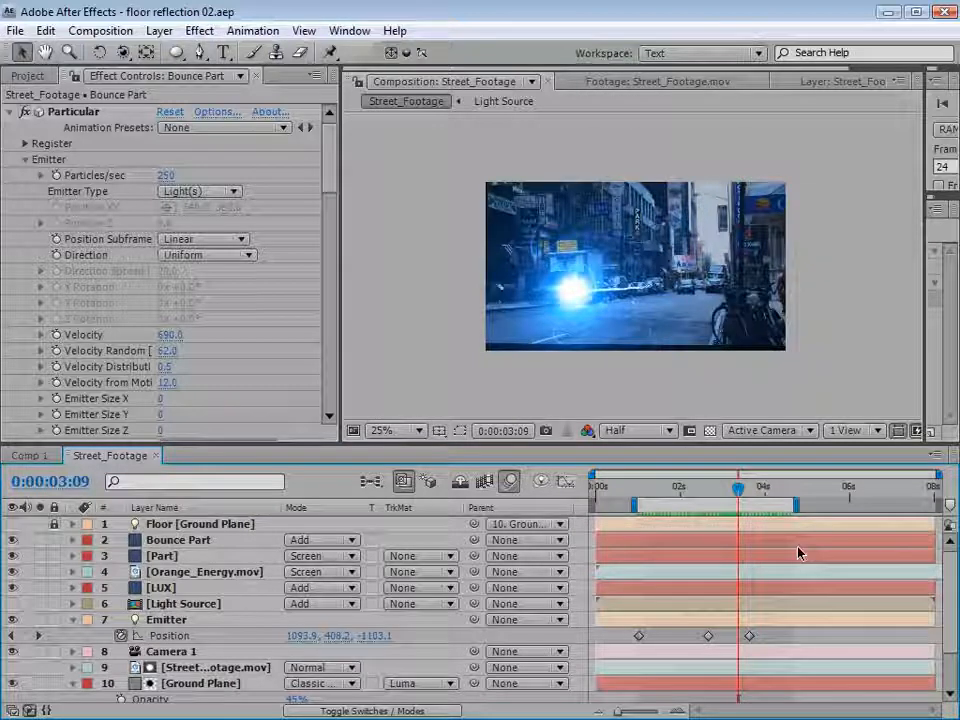
pyautogui.click(100, 30)
pyautogui.click(118, 80)
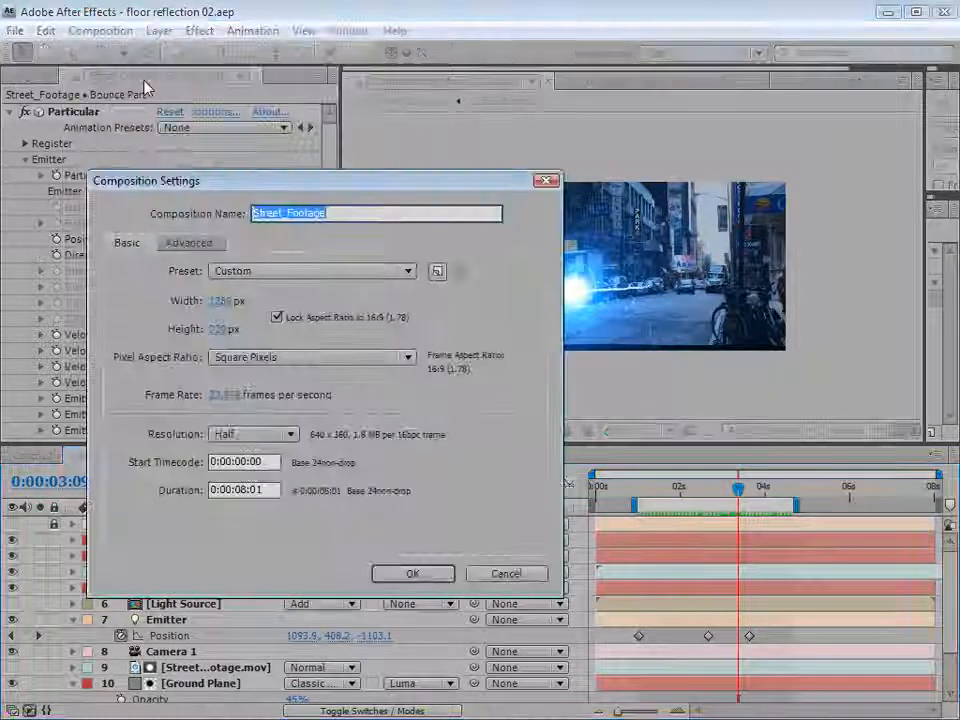
pyautogui.moveTo(320, 190); pyautogui.dragTo(356, 312)
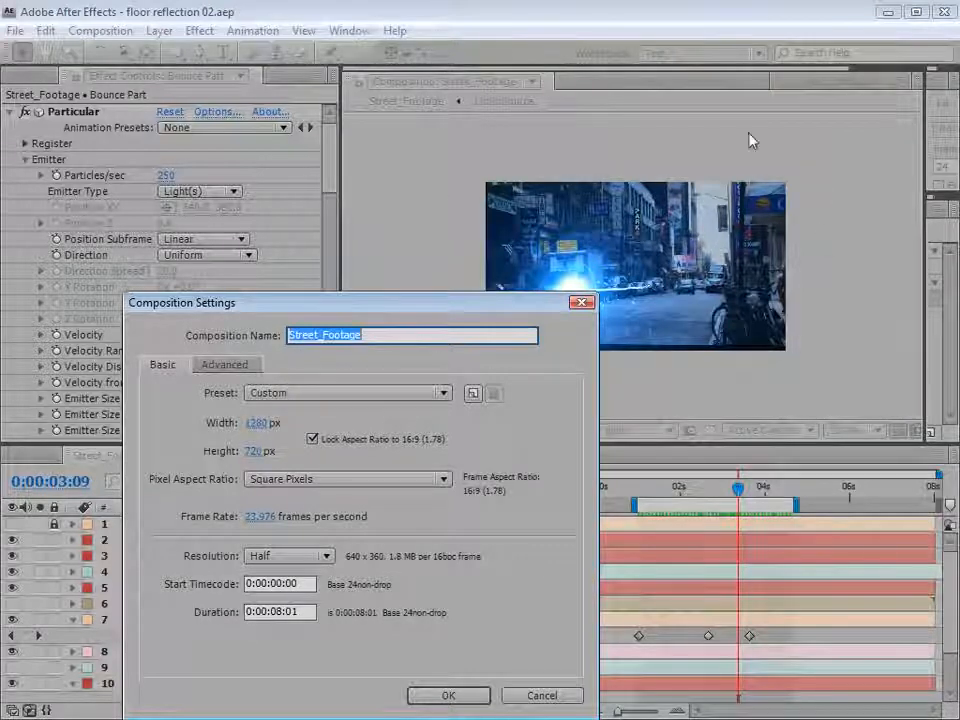
pyautogui.click(258, 422)
pyautogui.write('16')
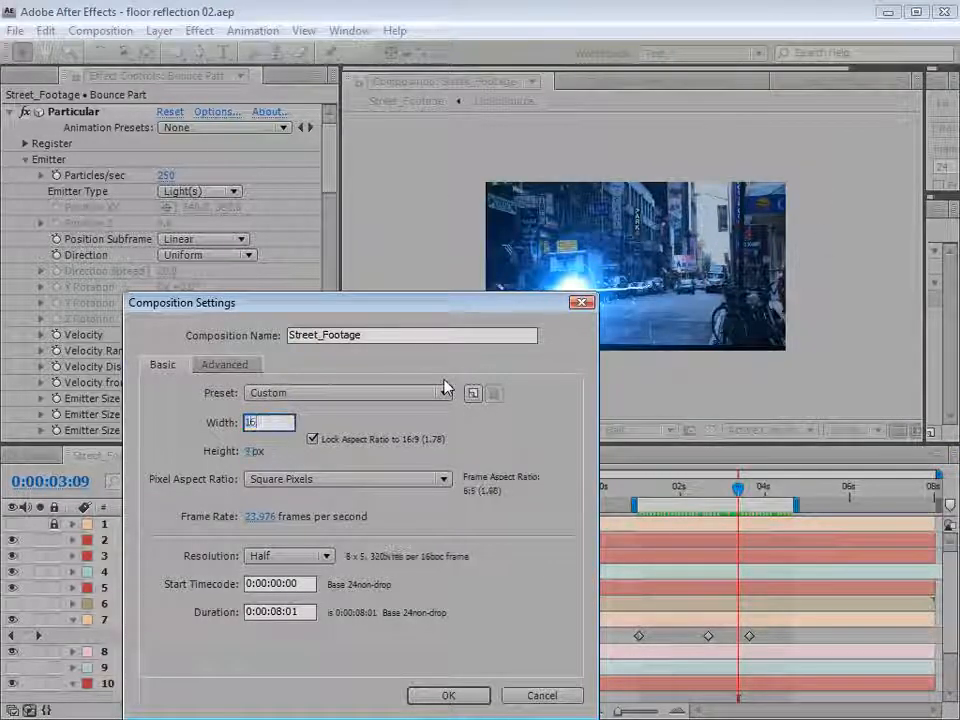
pyautogui.write('00')
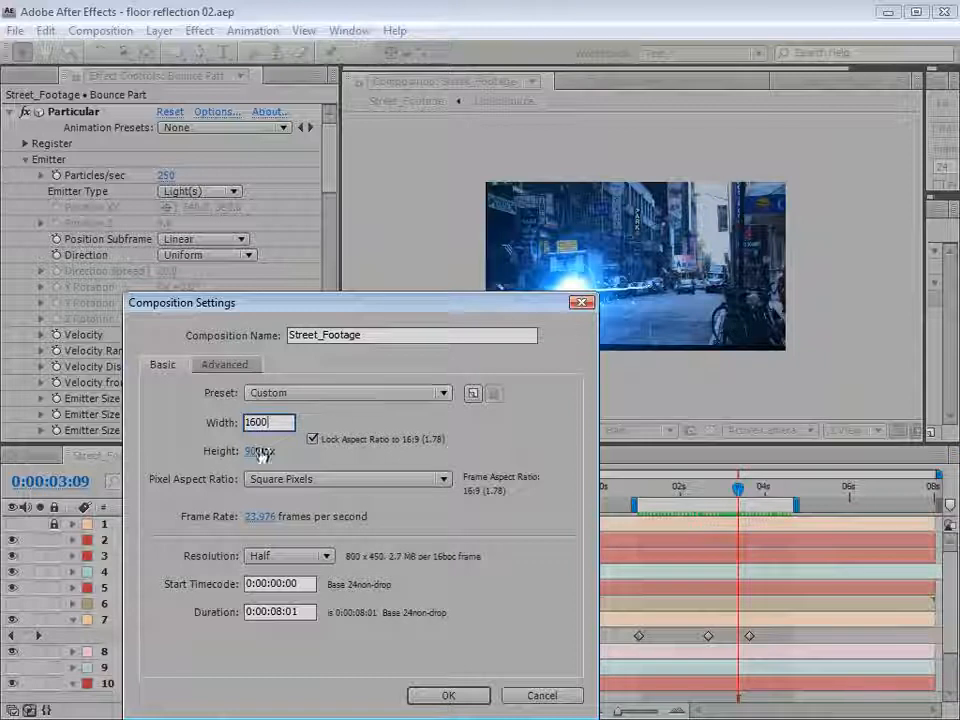
pyautogui.click(448, 695)
pyautogui.click(680, 488)
pyautogui.moveTo(680, 488); pyautogui.dragTo(743, 500)
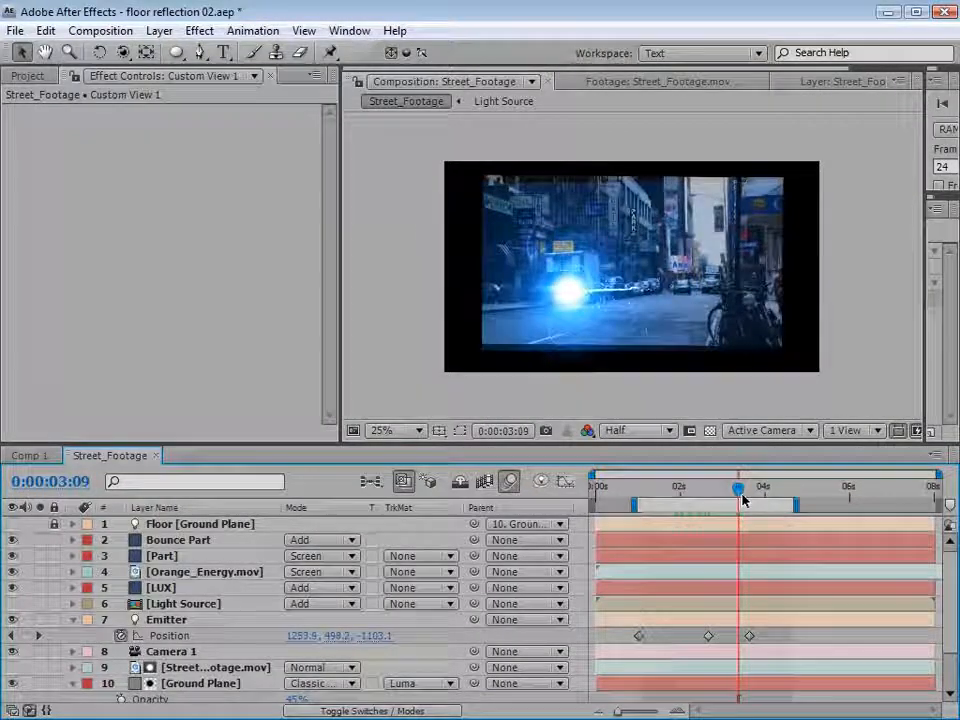
# Resize the LUX solid to match the composition size.
pyautogui.click(178, 540)
pyautogui.click(163, 555)
pyautogui.click(163, 588)
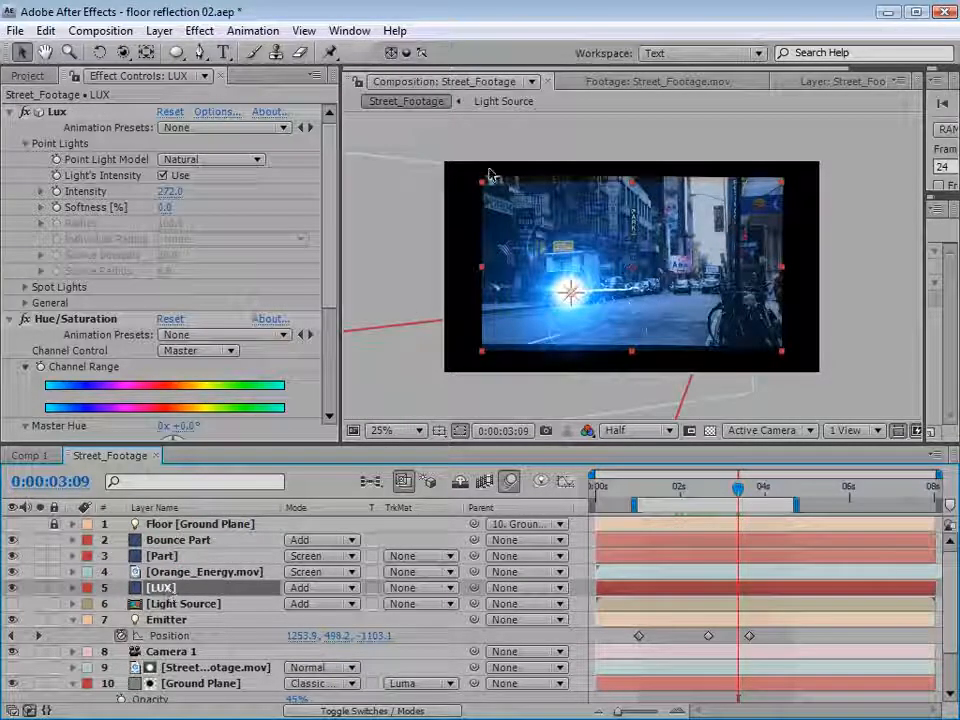
pyautogui.click(158, 30)
pyautogui.click(182, 72)
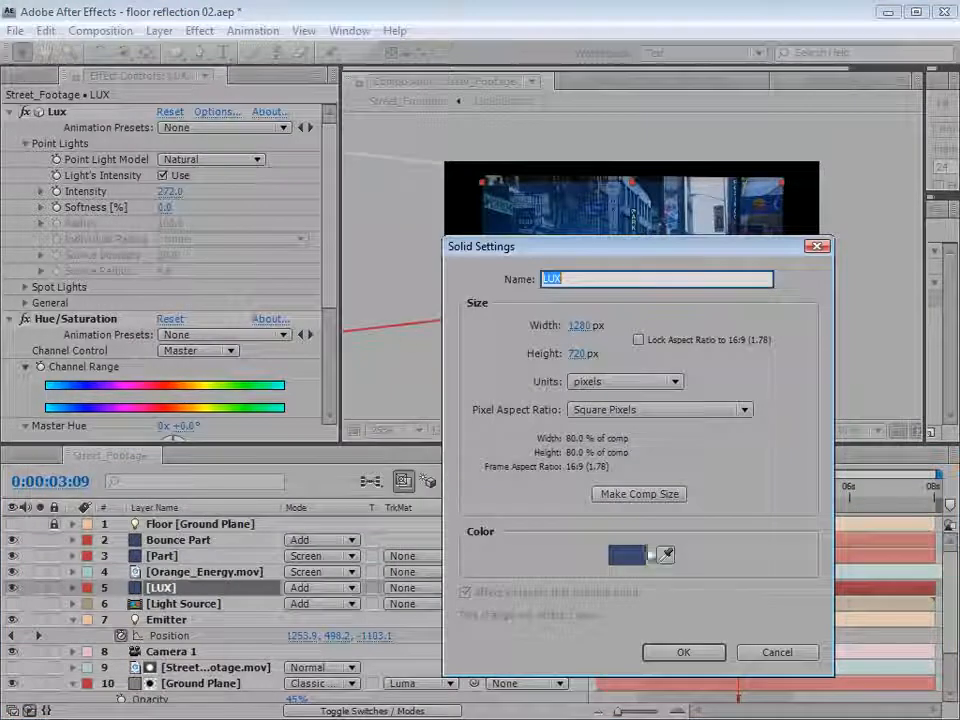
pyautogui.click(642, 496)
pyautogui.click(680, 654)
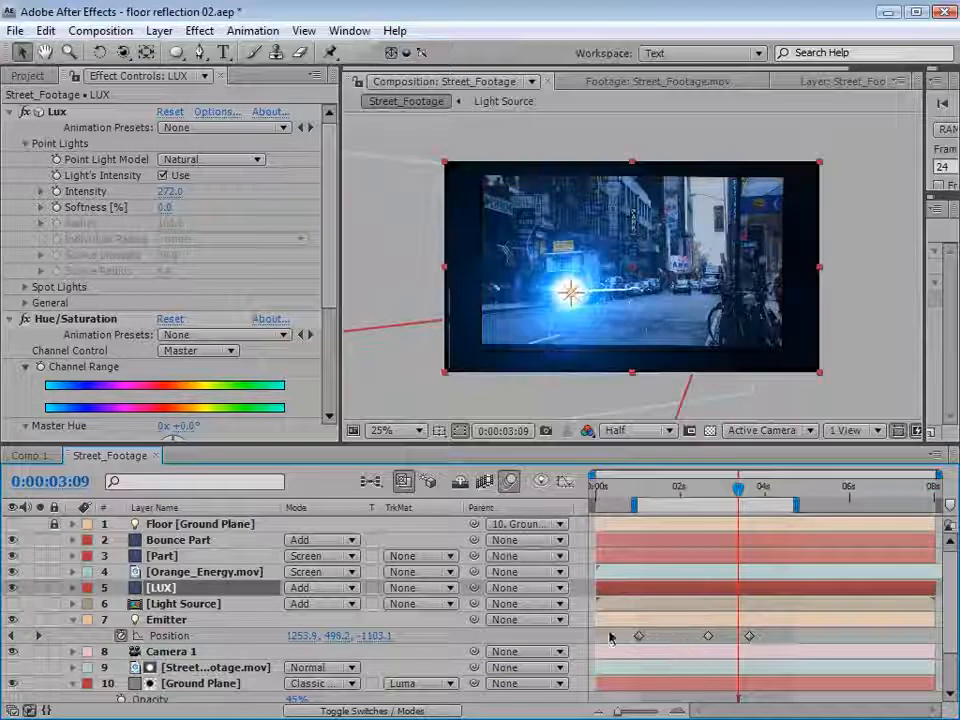
# Resize the Part layer's solid to the composition size as a new solid.
pyautogui.click(176, 556)
pyautogui.click(158, 30)
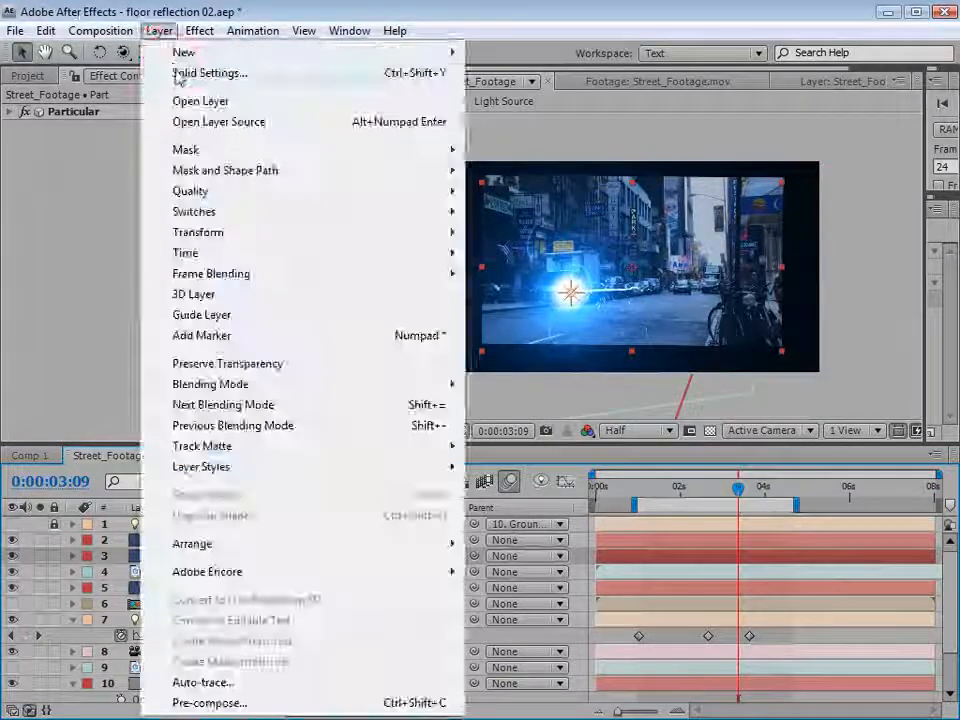
pyautogui.click(182, 72)
pyautogui.click(628, 495)
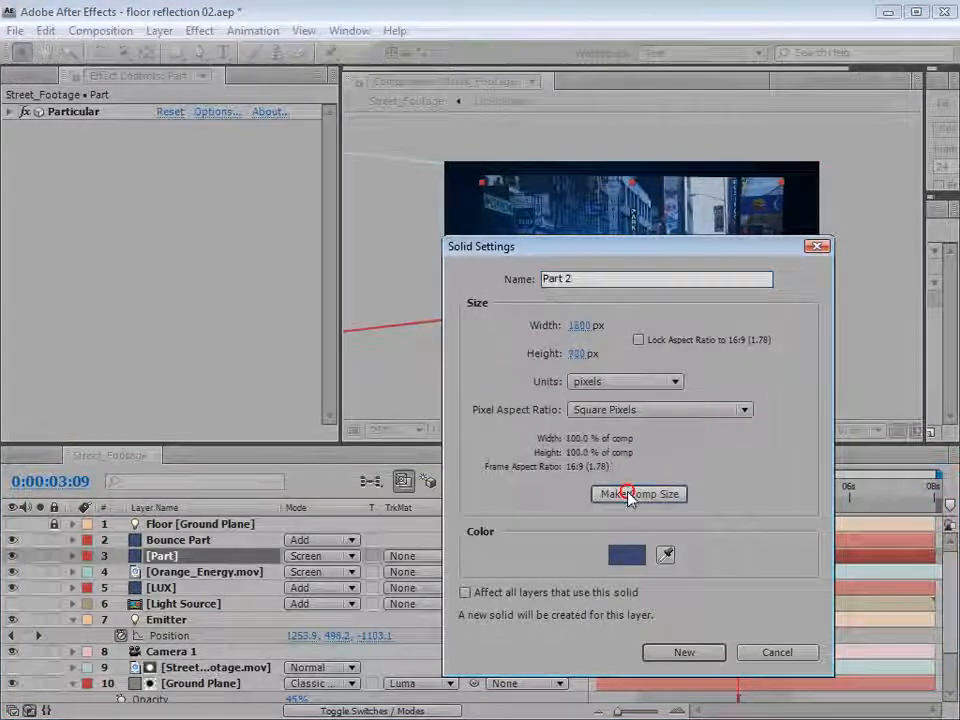
pyautogui.click(682, 654)
# Resize the Bounce Part solid to the composition size and check the frame at 0:00:03:09.
pyautogui.click(178, 540)
pyautogui.click(155, 28)
pyautogui.click(163, 71)
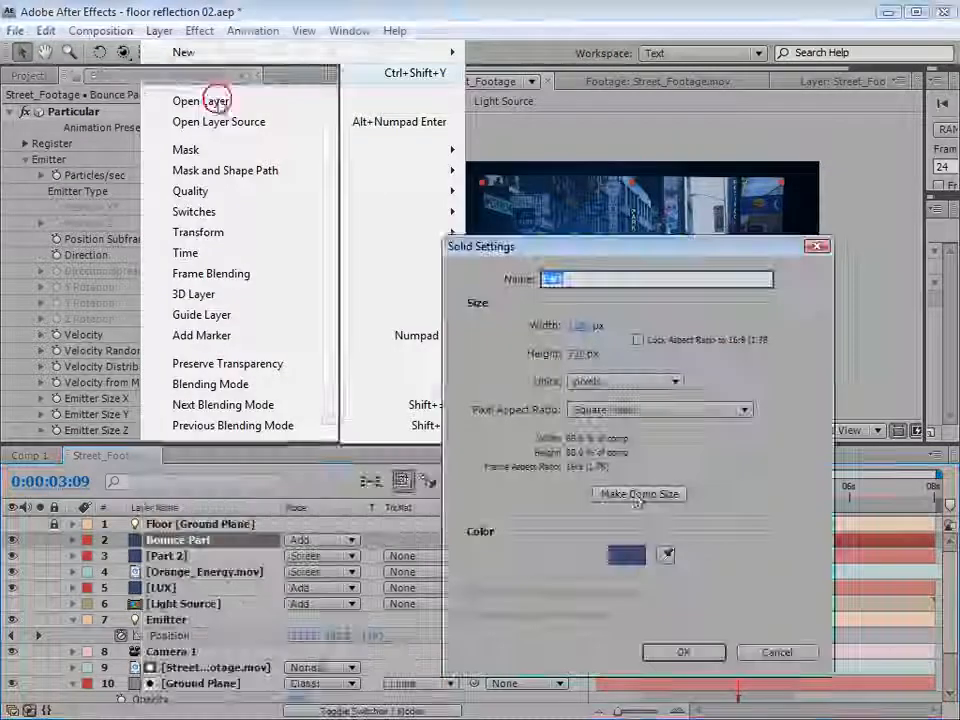
pyautogui.click(640, 495)
pyautogui.click(688, 651)
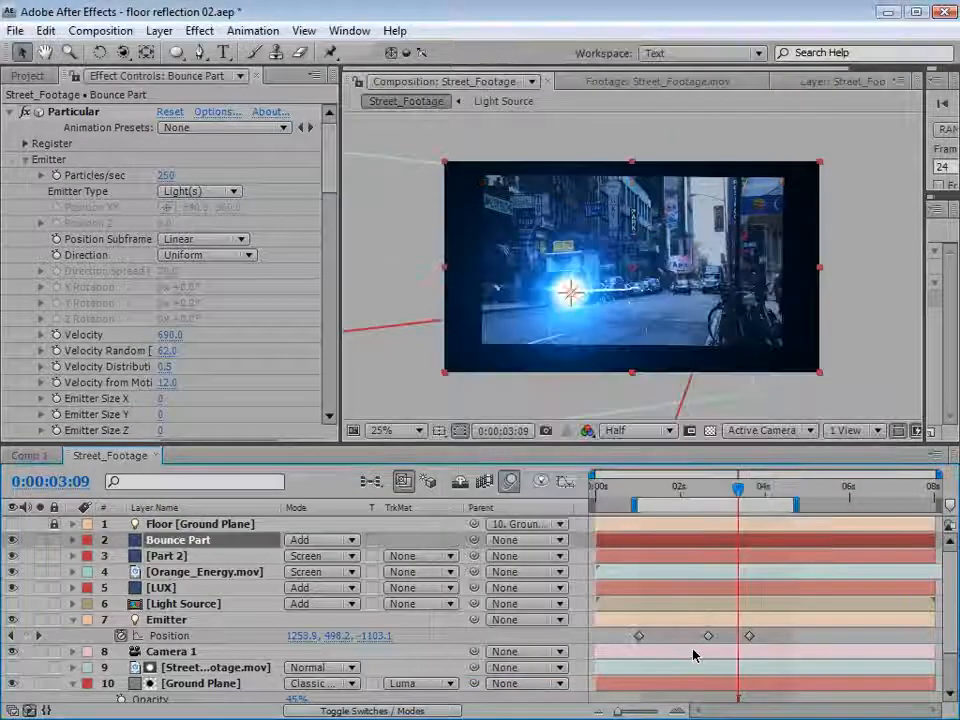
pyautogui.moveTo(720, 479)
pyautogui.mouseDown()
pyautogui.moveTo(703, 484)
pyautogui.moveTo(738, 484)
pyautogui.mouseUp()
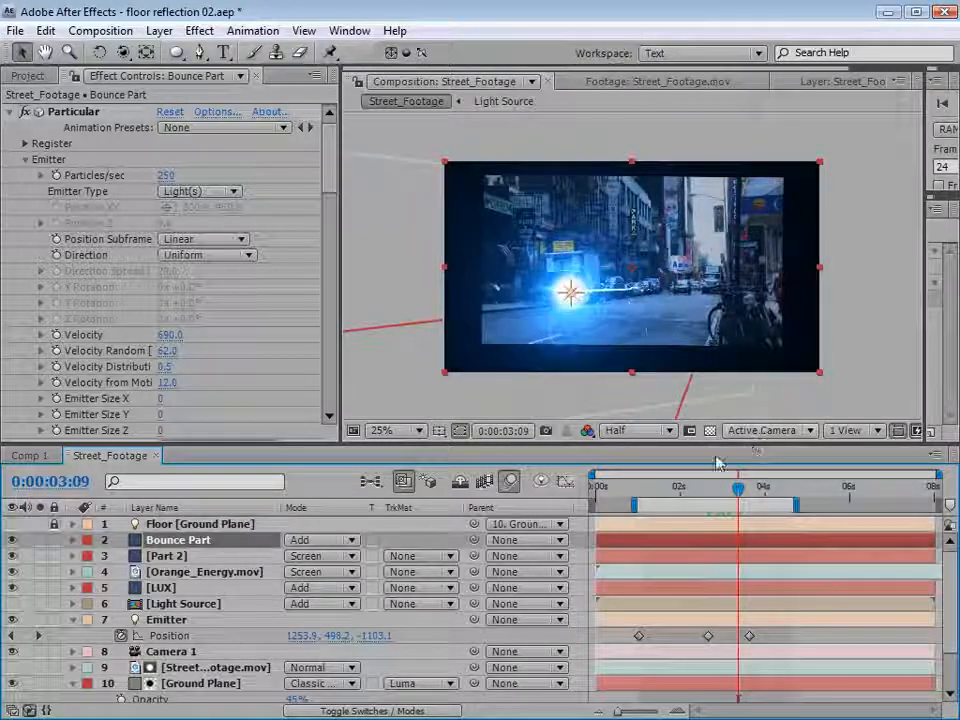
# Nest the Street_Footage composition inside a new composition from the project's Footage folder.
pyautogui.click(28, 75)
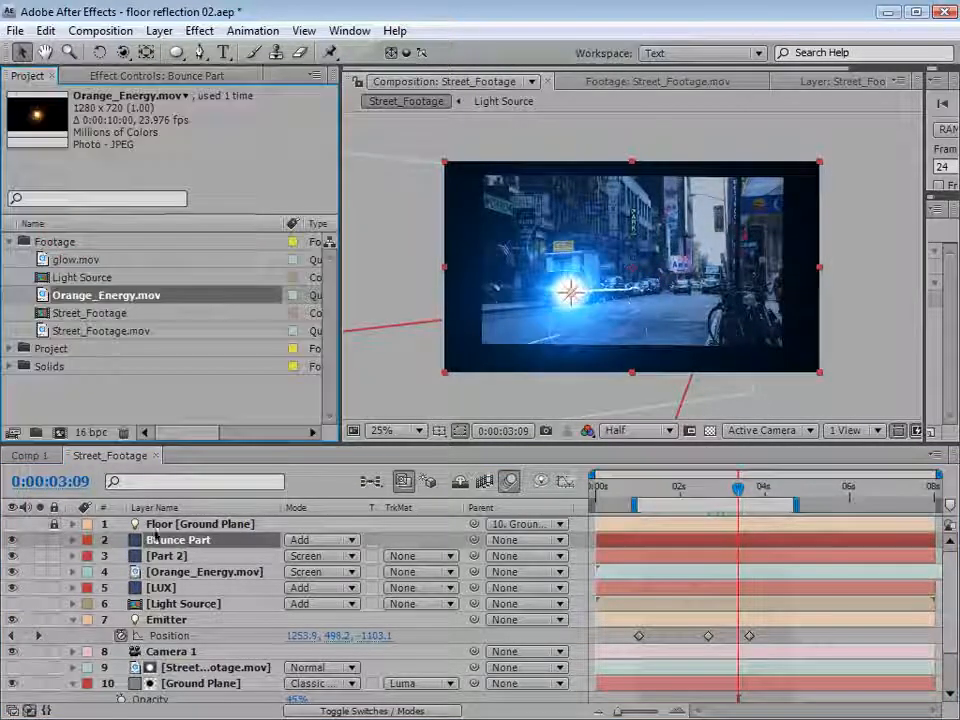
pyautogui.moveTo(40, 314); pyautogui.dragTo(59, 432)
pyautogui.click(729, 572)
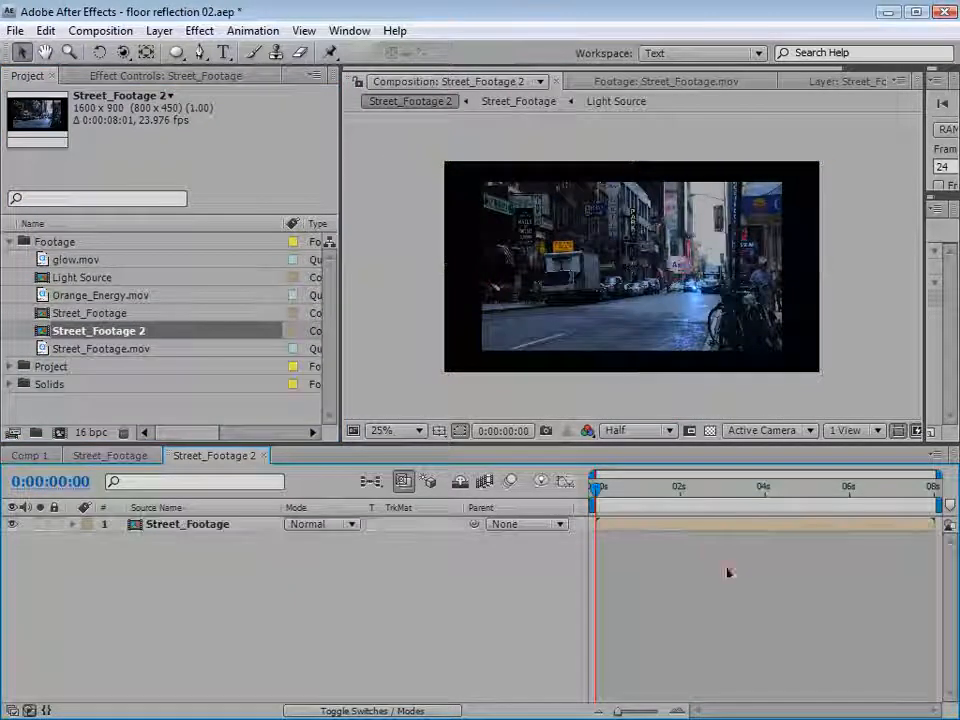
# Set the new Street_Footage 2 composition's width to 1280 px with the 16:9 aspect ratio locked.
pyautogui.click(100, 31)
pyautogui.click(120, 79)
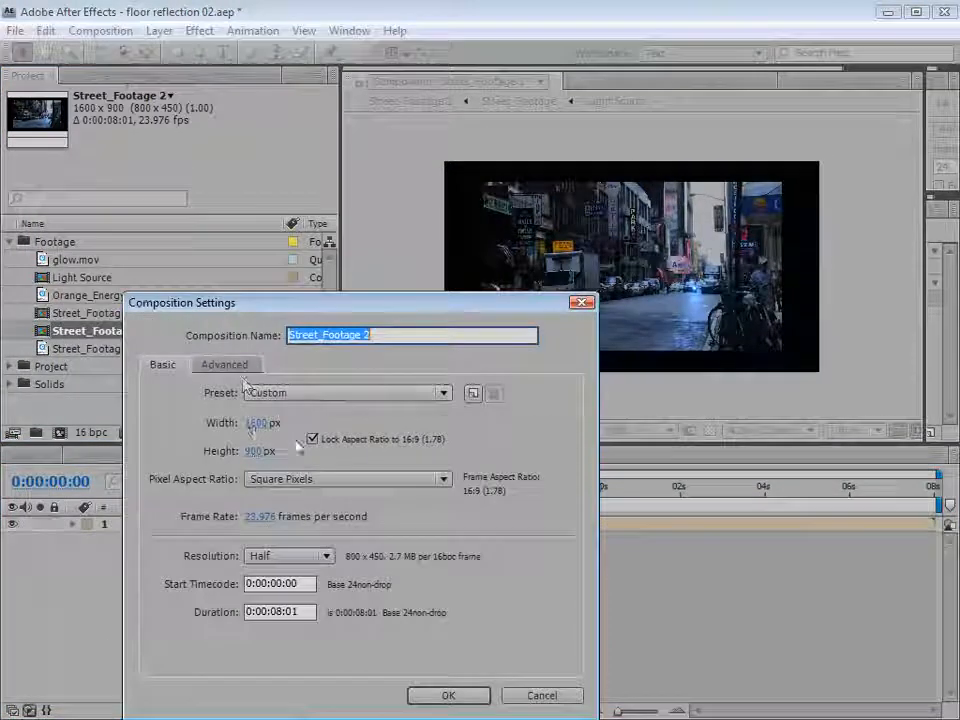
pyautogui.click(255, 424)
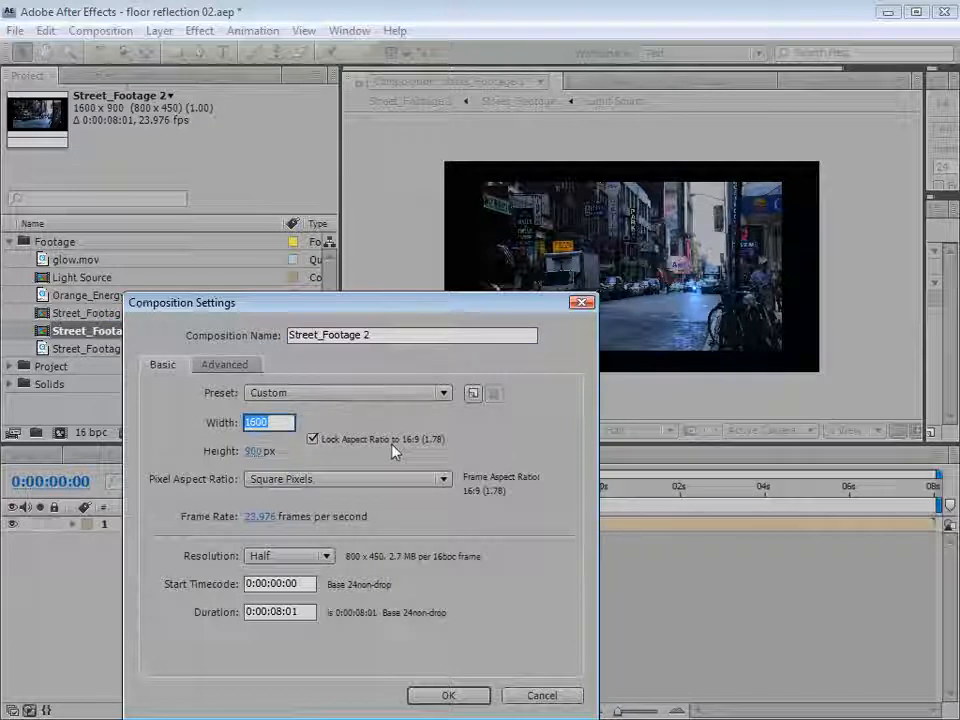
pyautogui.write('1280')
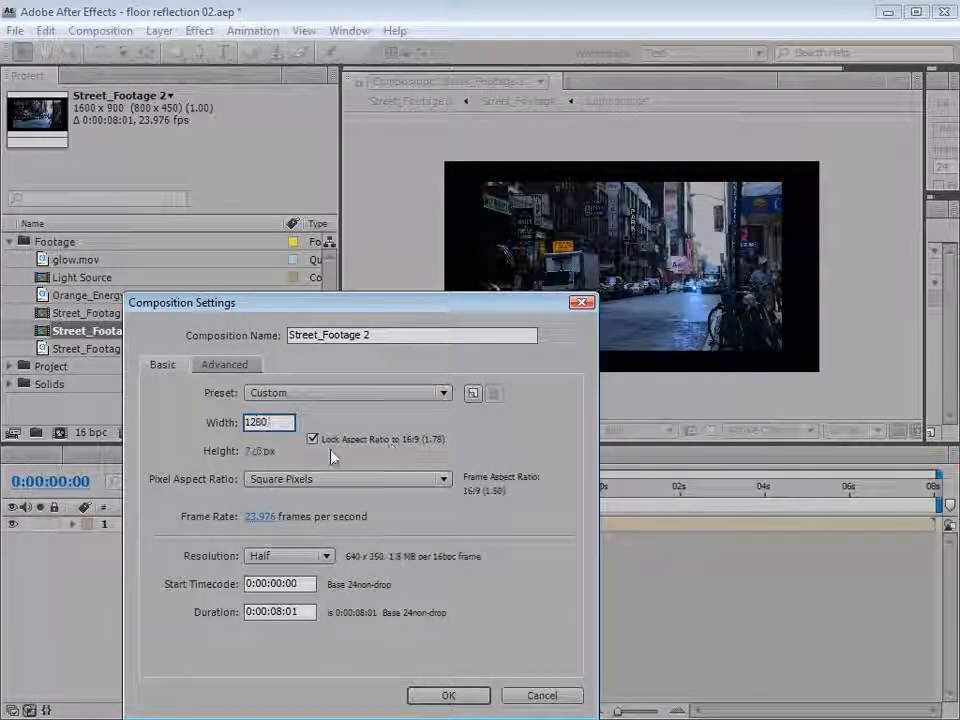
pyautogui.click(450, 697)
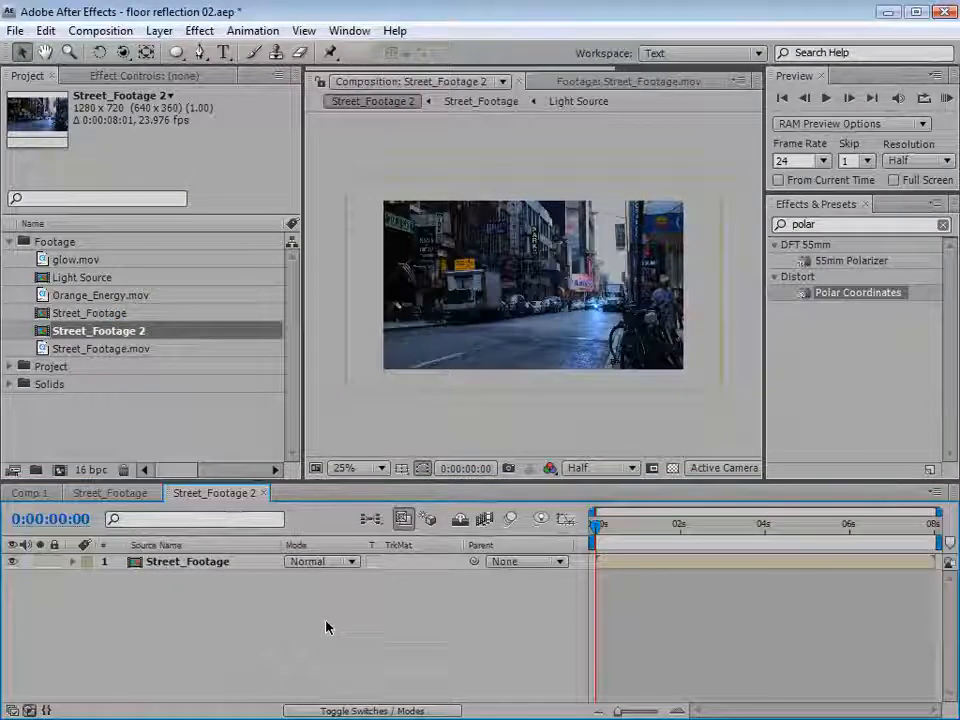
# Dock the Street_Footage 2 timeline separately above the Street_Footage timeline and add a null object to Street_Footage 2.
pyautogui.moveTo(232, 494); pyautogui.dragTo(245, 386)
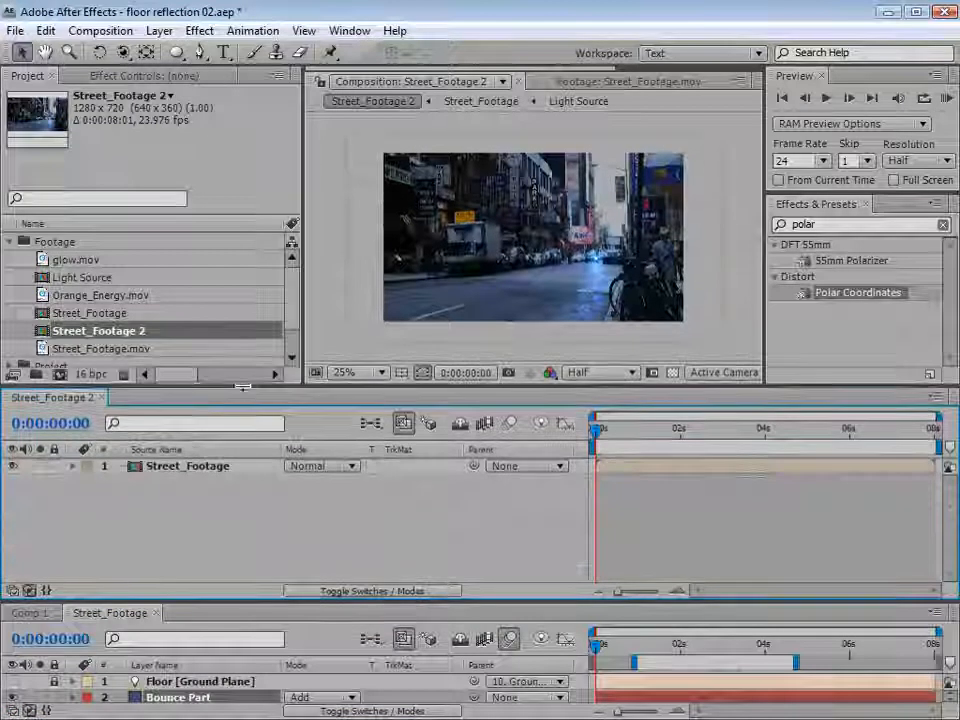
pyautogui.moveTo(315, 664); pyautogui.dragTo(295, 531)
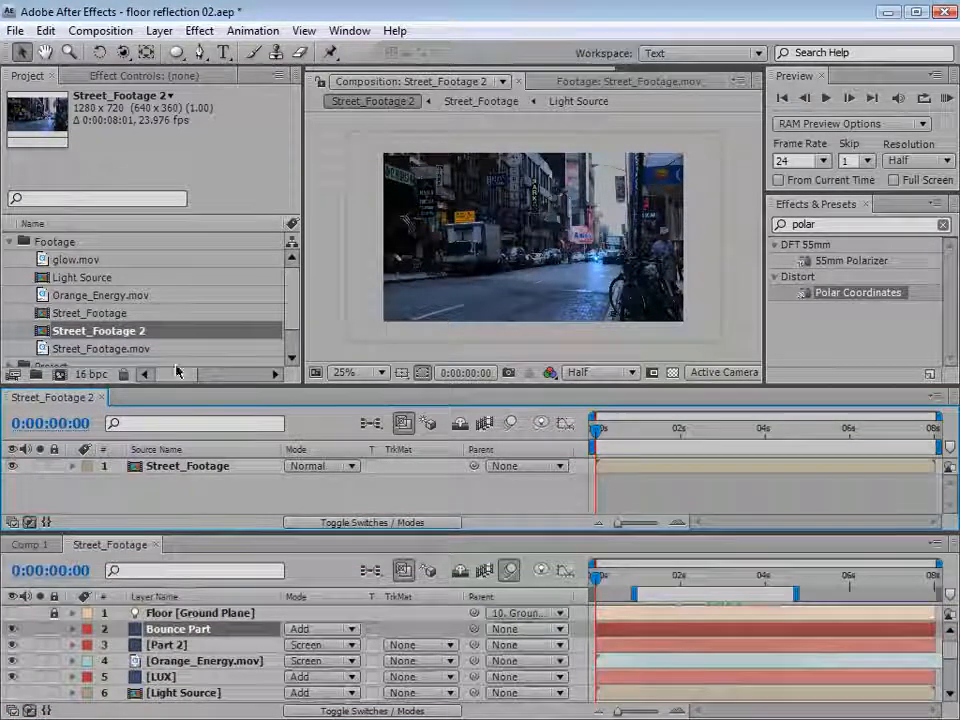
pyautogui.click(159, 30)
pyautogui.moveTo(188, 51)
pyautogui.click(517, 135)
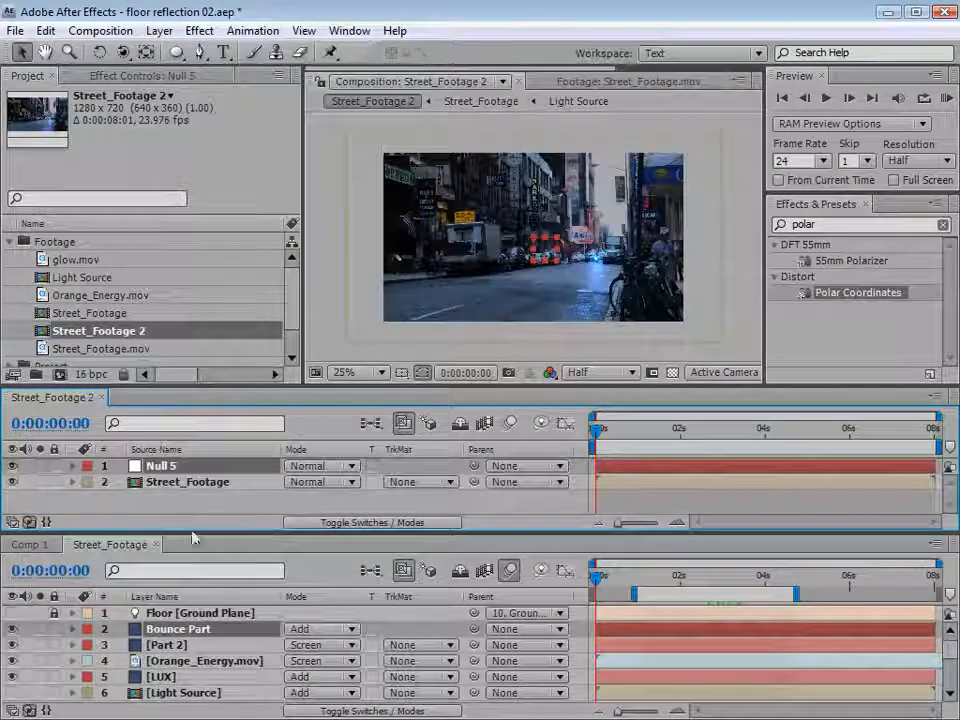
# Resize the two stacked timelines so that the Street_Footage one has room for more of its layers.
pyautogui.moveTo(193, 534); pyautogui.dragTo(193, 511)
pyautogui.moveTo(205, 388); pyautogui.dragTo(190, 314)
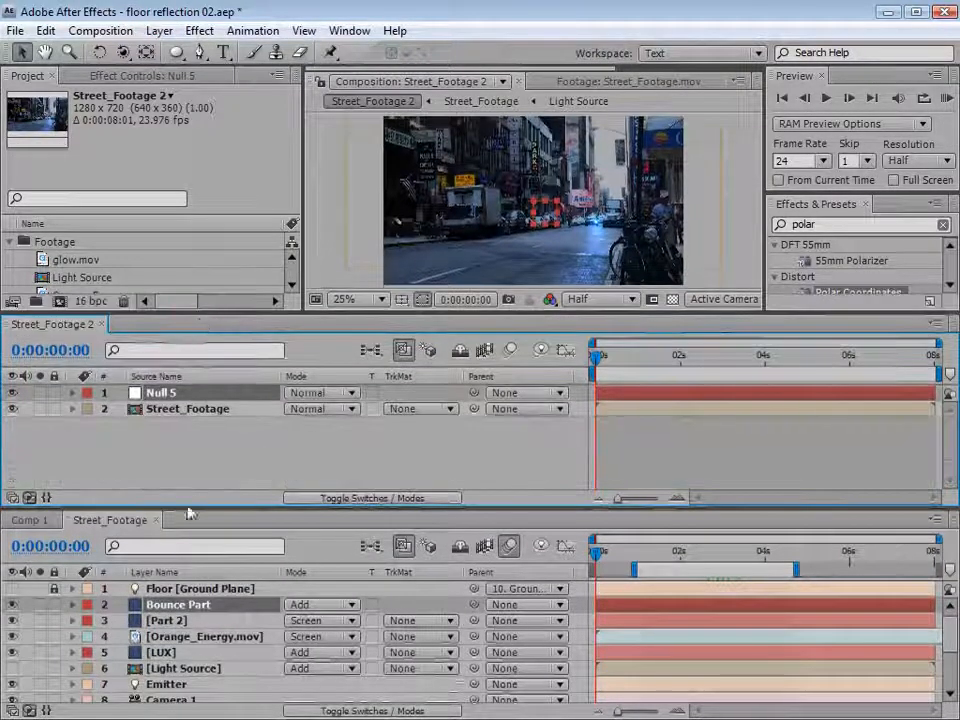
pyautogui.moveTo(190, 509); pyautogui.dragTo(193, 428)
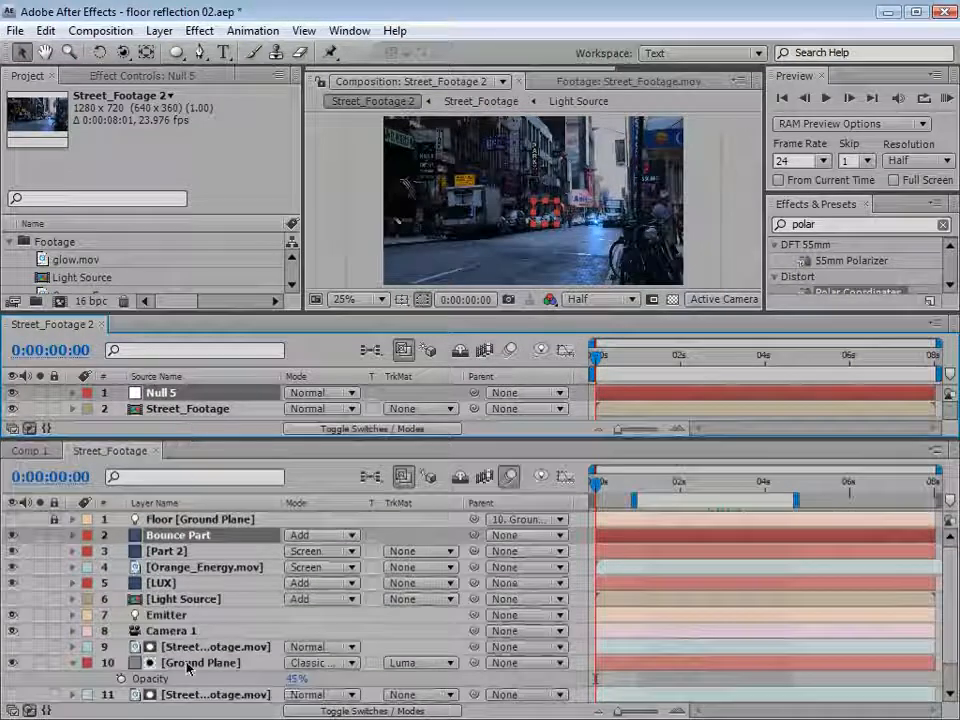
# Reveal the transform properties of the tracked Street_Footage.mov layer, the lowest layer in the Street_Footage composition, and select its Rotation keyframes.
pyautogui.scroll(-1, 204, 635)
pyautogui.click(184, 697)
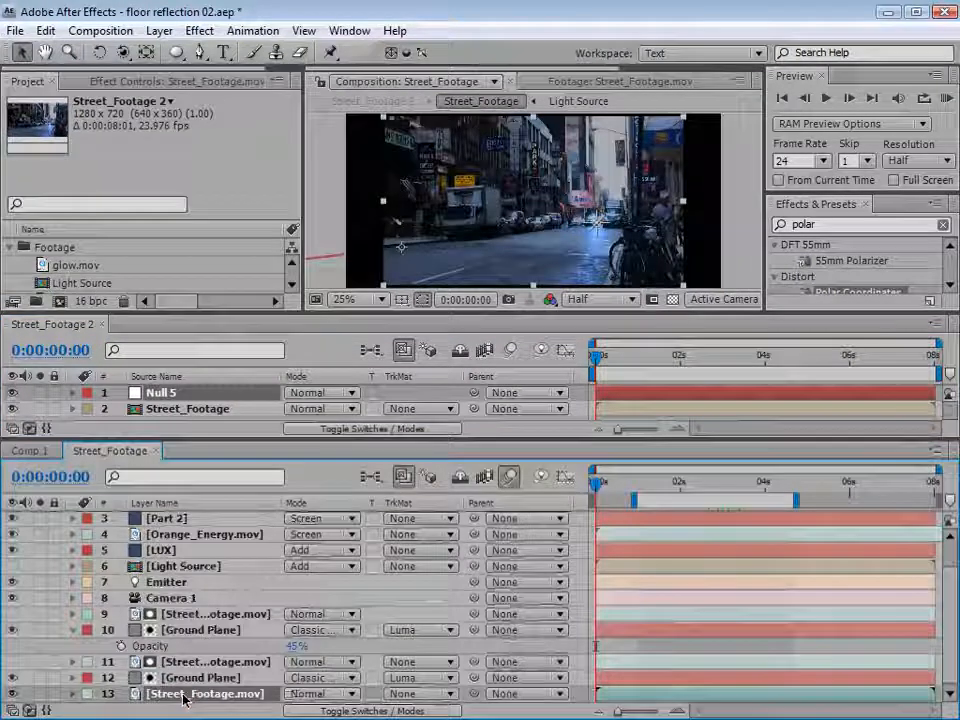
pyautogui.click(72, 694)
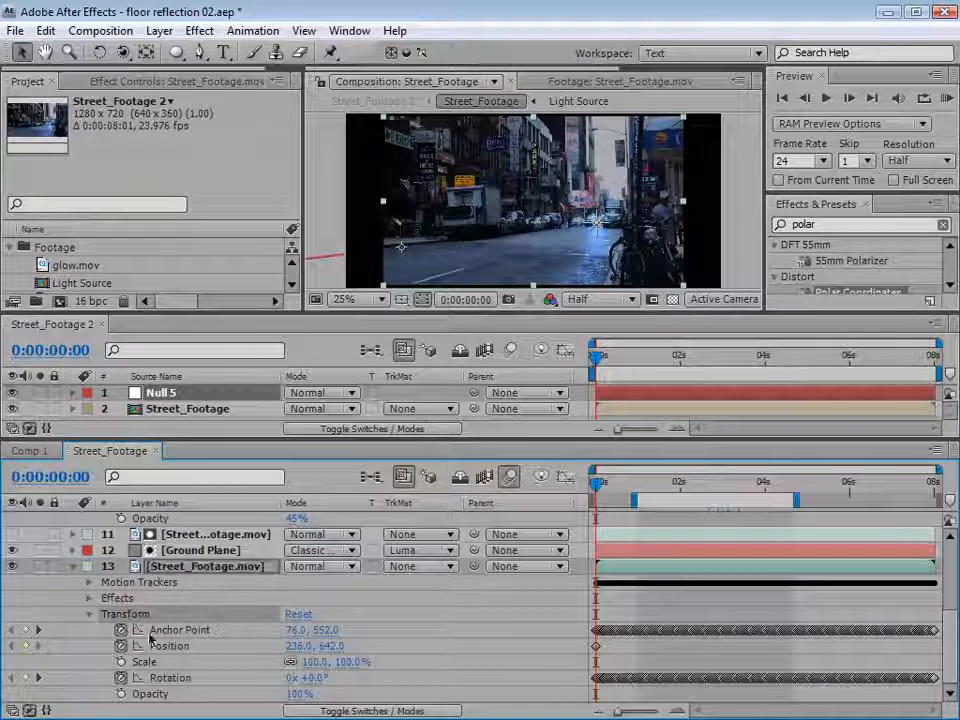
pyautogui.click(196, 631)
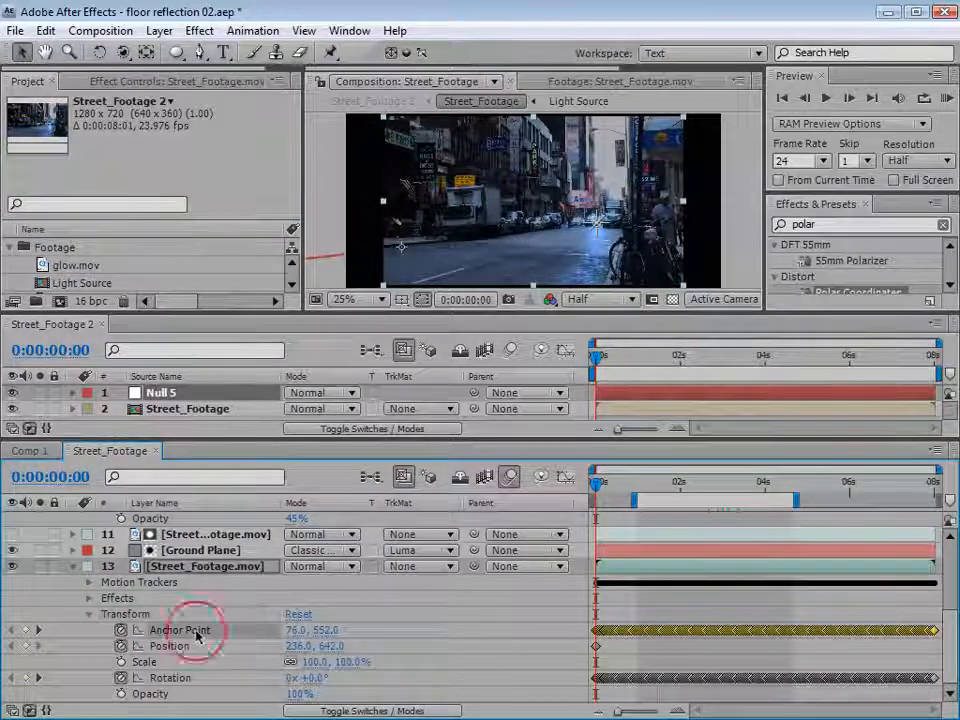
pyautogui.click(163, 678)
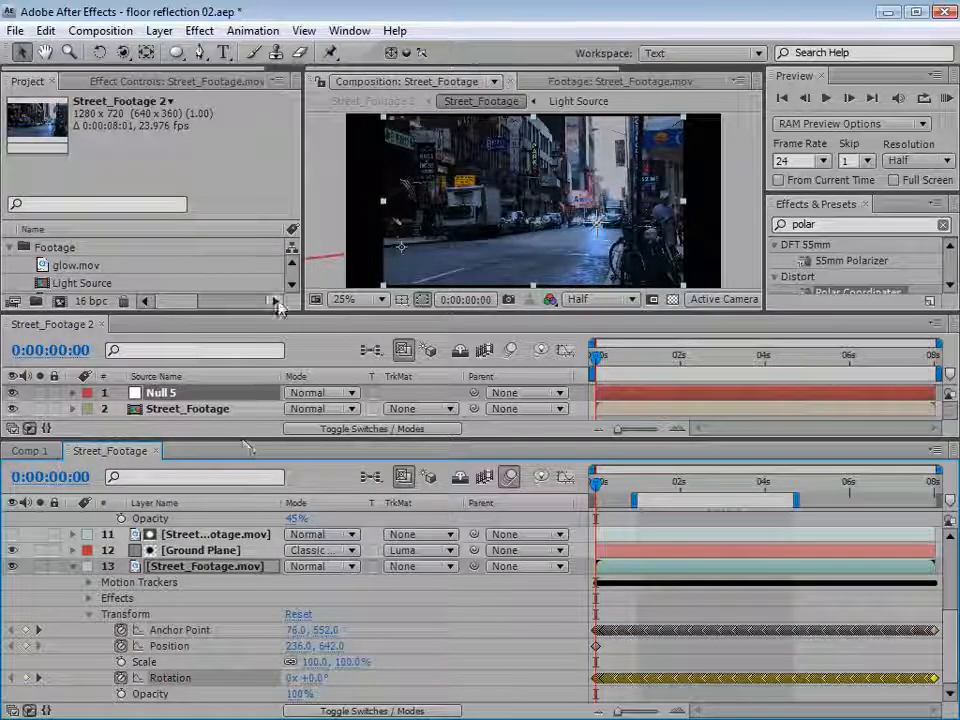
# Expand the null's transform in Street_Footage 2 and link its Position by expression to the Anchor Point of the tracked Street_Footage.mov layer.
pyautogui.click(158, 392)
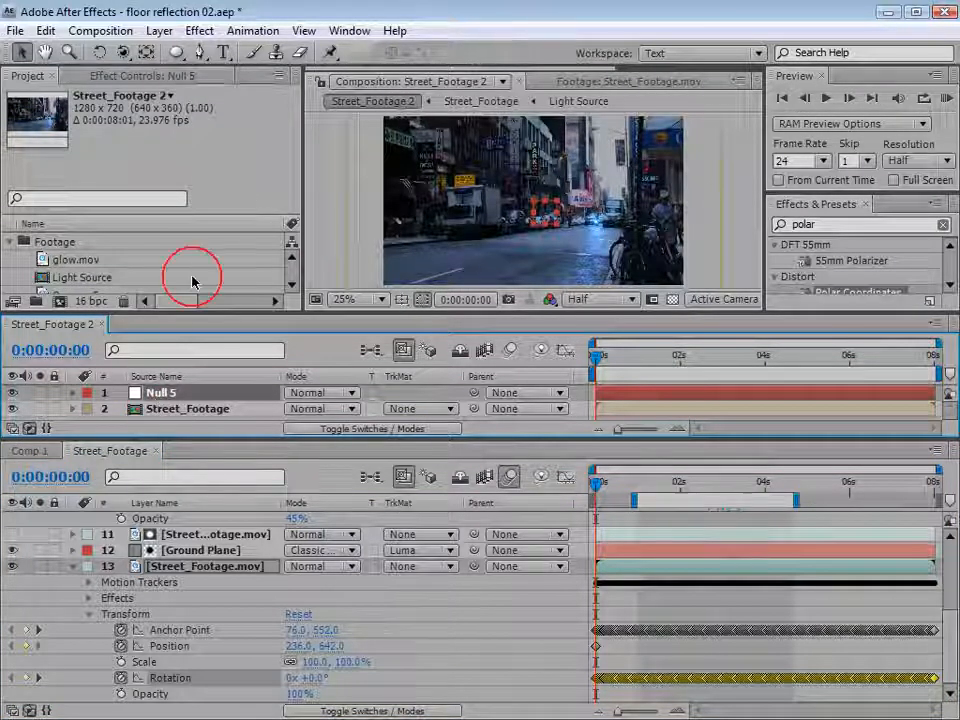
pyautogui.moveTo(195, 311); pyautogui.dragTo(195, 231)
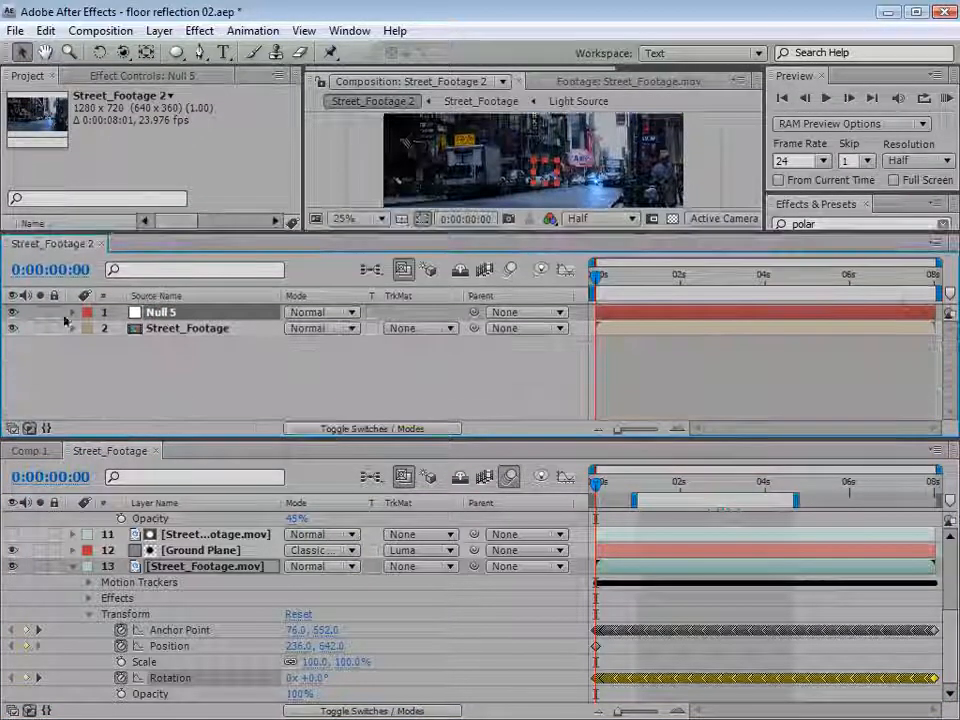
pyautogui.click(72, 312)
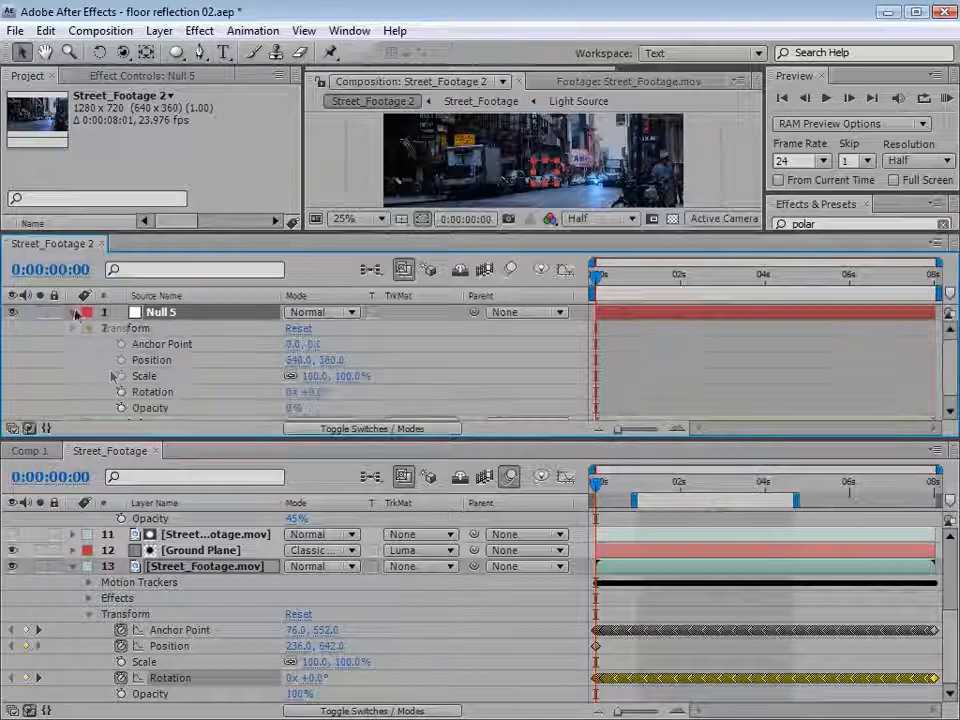
pyautogui.keyDown('alt'); pyautogui.click(121, 360); pyautogui.keyUp('alt')
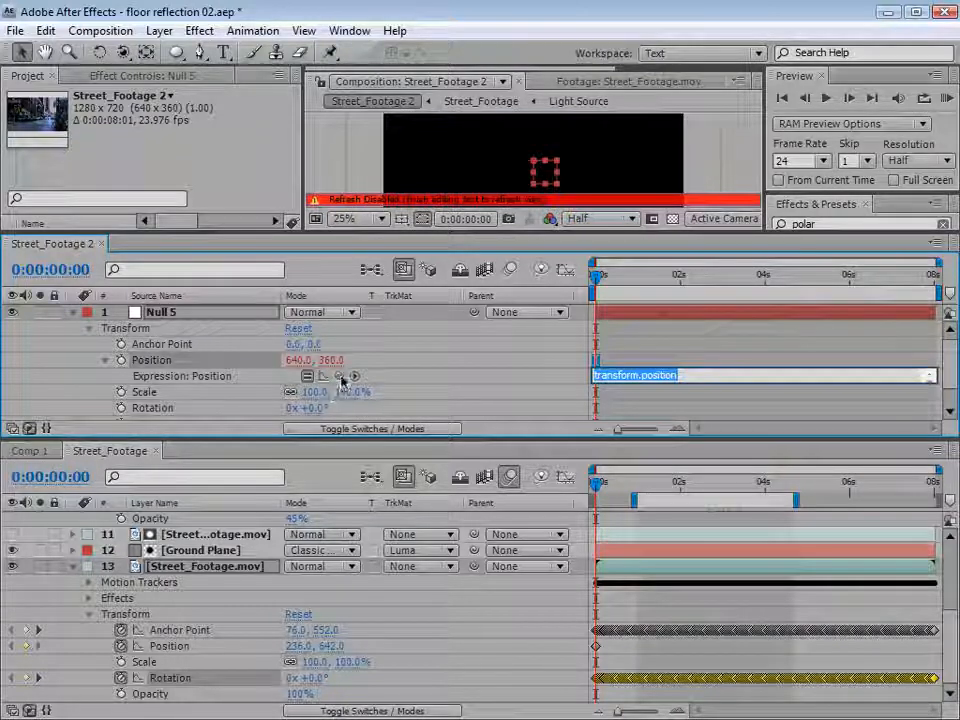
pyautogui.moveTo(316, 440); pyautogui.dragTo(216, 634)
pyautogui.click(615, 621)
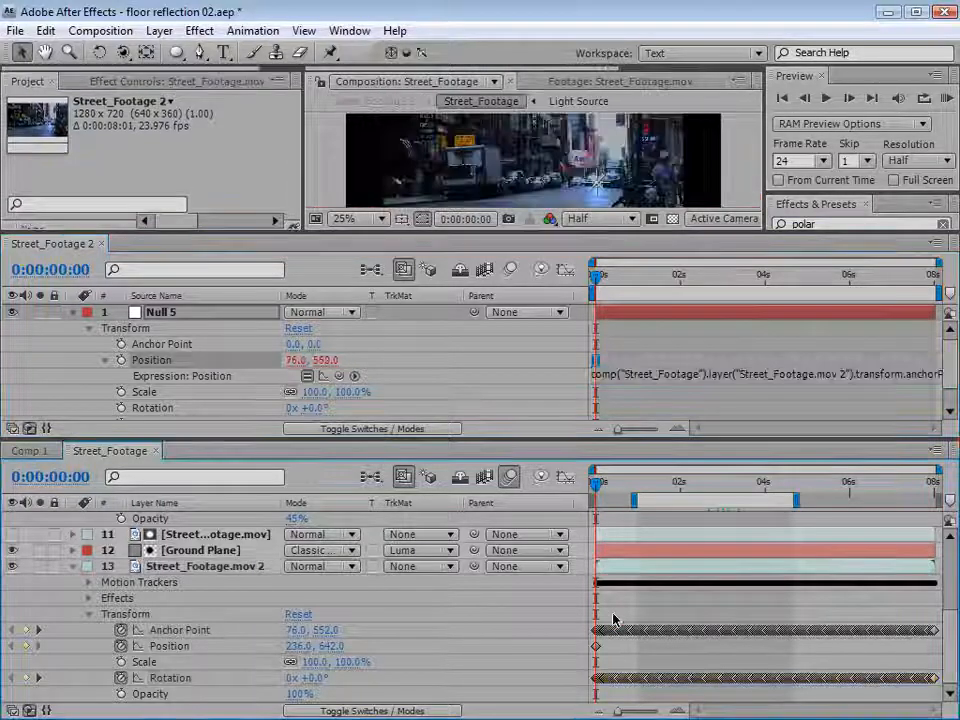
# Link the null's Rotation by expression to the tracked footage layer's Rotation and hide the Parent column to show the full expressions.
pyautogui.keyDown('alt'); pyautogui.click(121, 408); pyautogui.keyUp('alt')
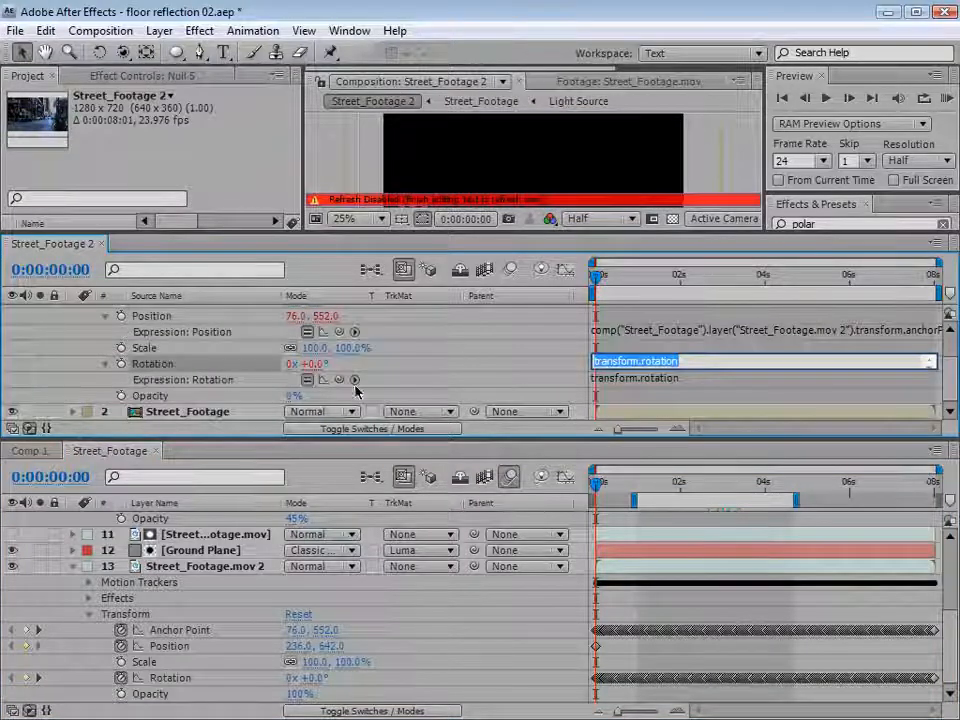
pyautogui.moveTo(339, 379); pyautogui.dragTo(175, 680)
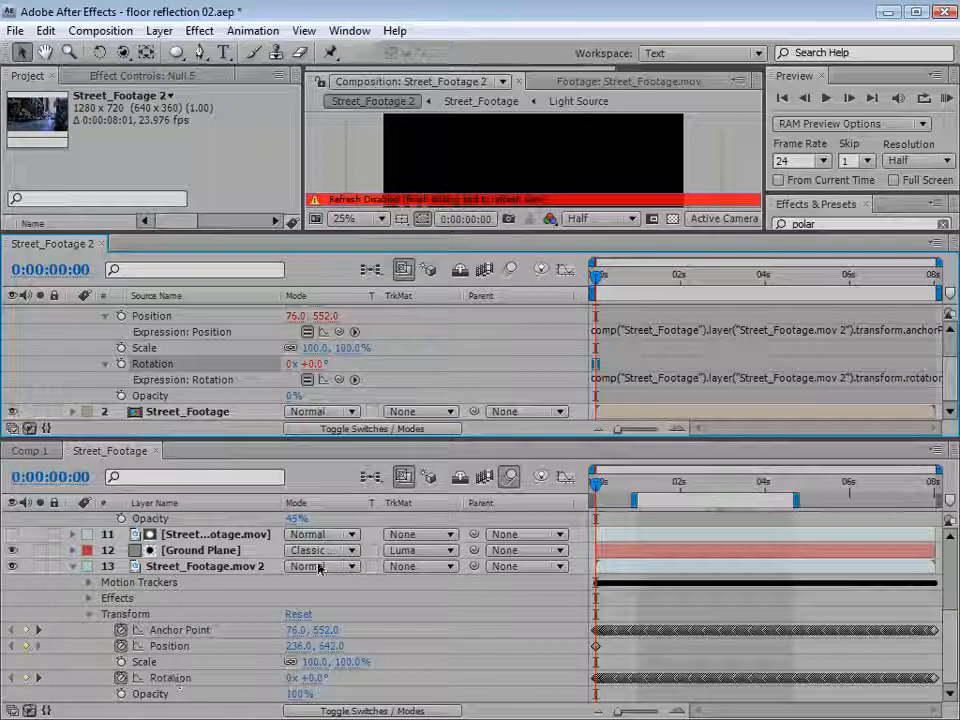
pyautogui.rightClick(520, 302)
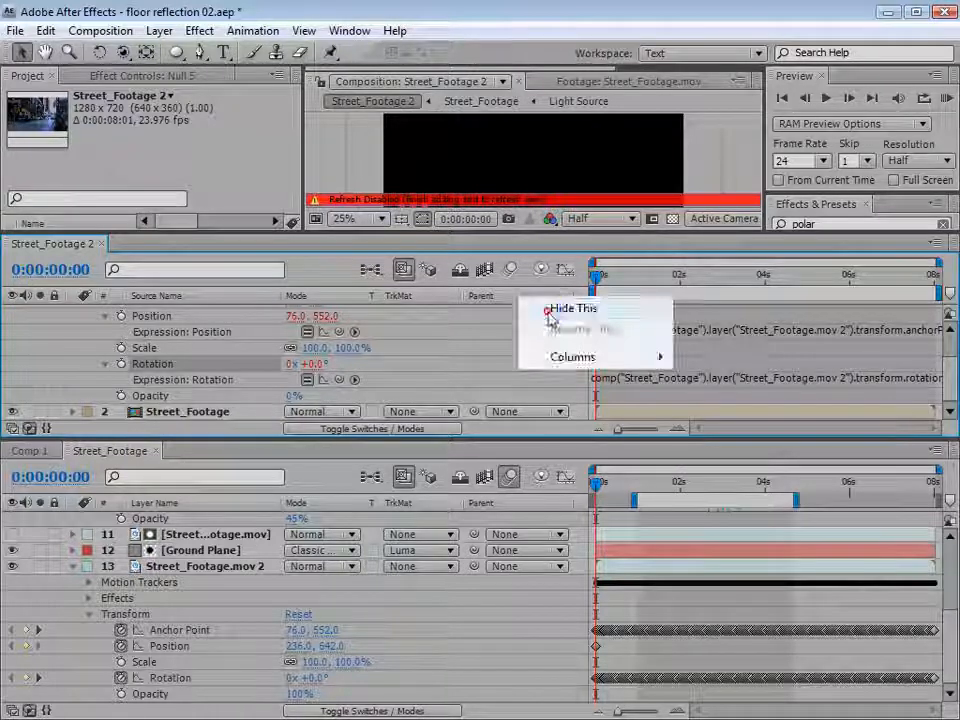
pyautogui.click(553, 311)
pyautogui.click(776, 379)
pyautogui.click(422, 389)
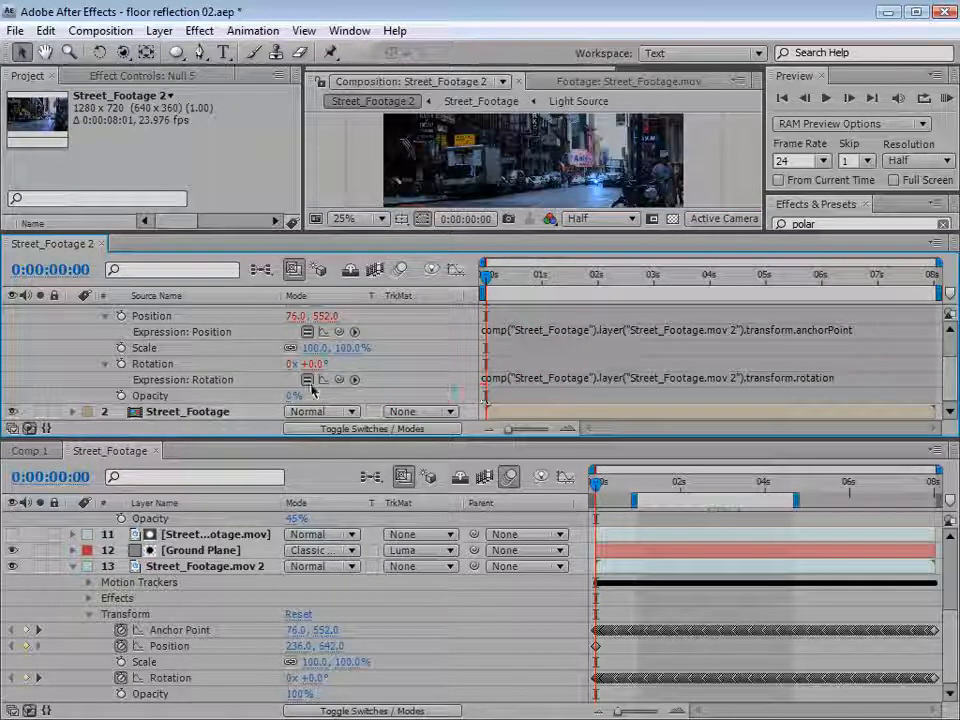
# Invert the null's Rotation expression by appending *-1 to it.
pyautogui.click(849, 377)
pyautogui.click(857, 378)
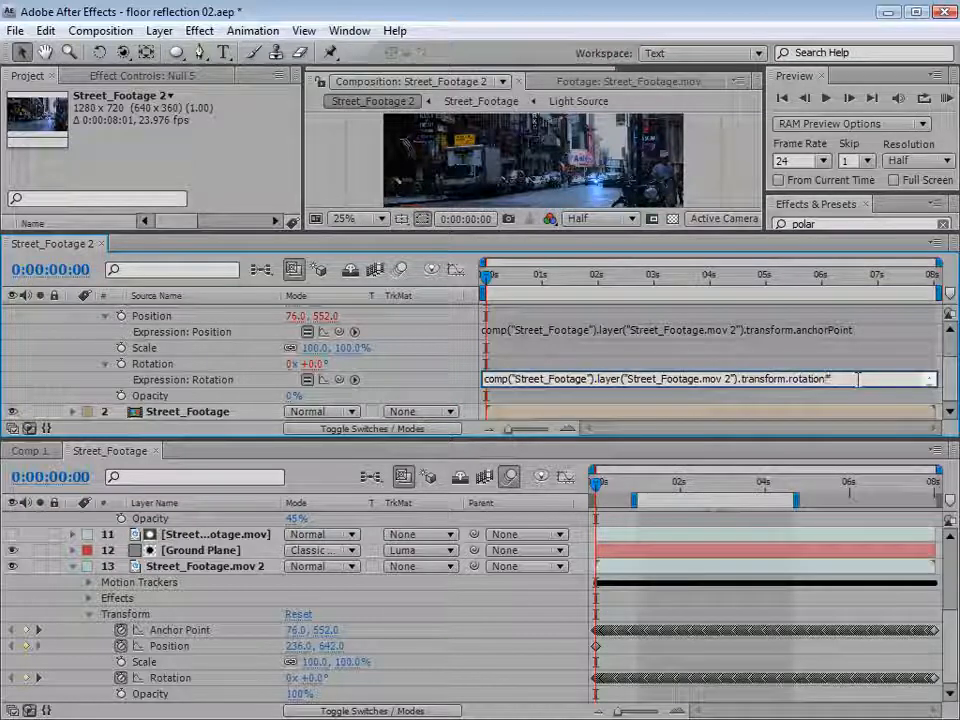
pyautogui.write('*-1')
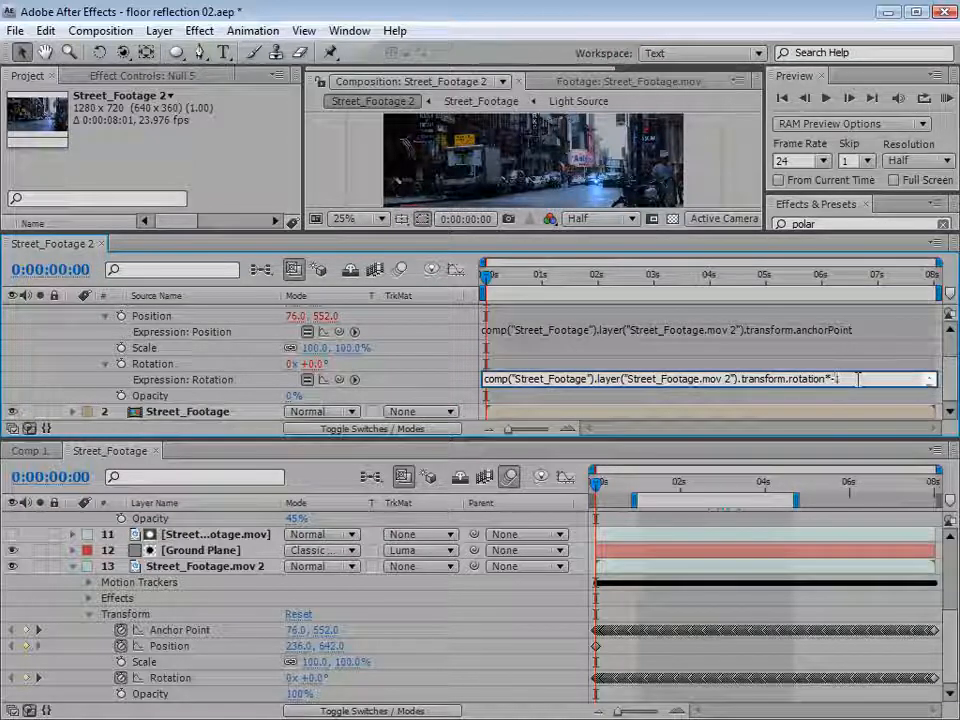
pyautogui.click(842, 399)
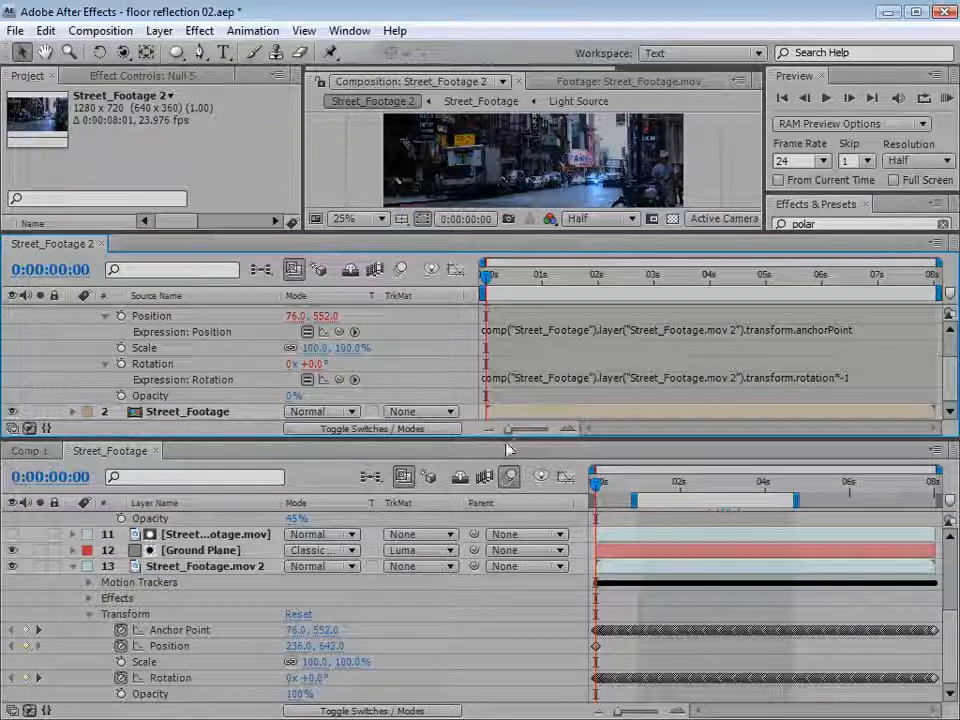
# Regroup the Street_Footage 2 timeline with the Comp 1 and Street_Footage timelines and adjust the height of the combined panel.
pyautogui.moveTo(508, 436); pyautogui.dragTo(508, 517)
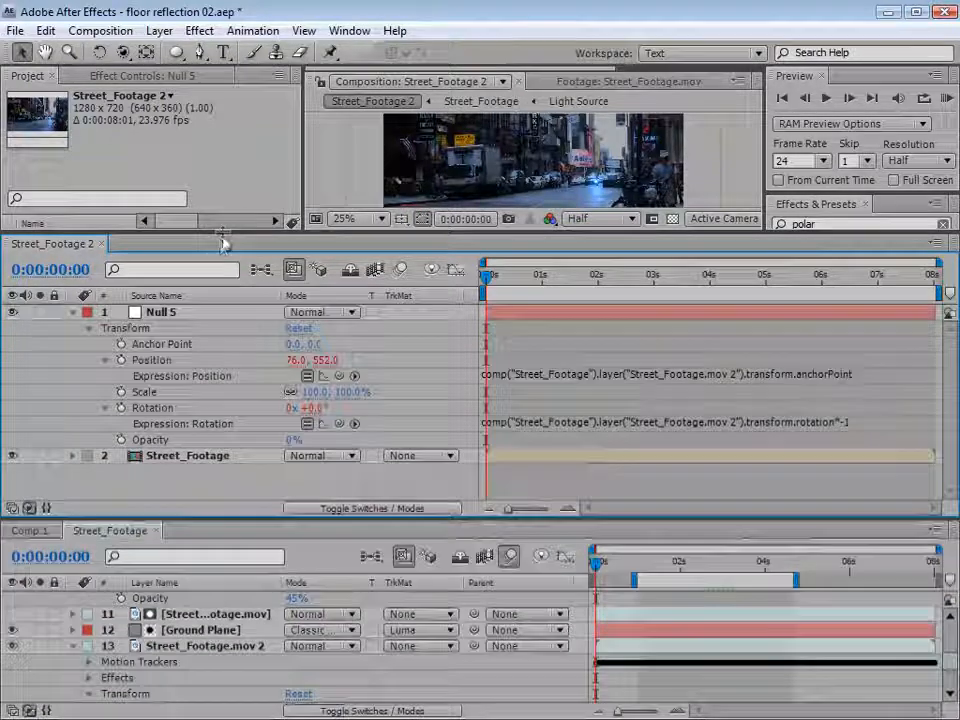
pyautogui.moveTo(222, 232); pyautogui.dragTo(222, 365)
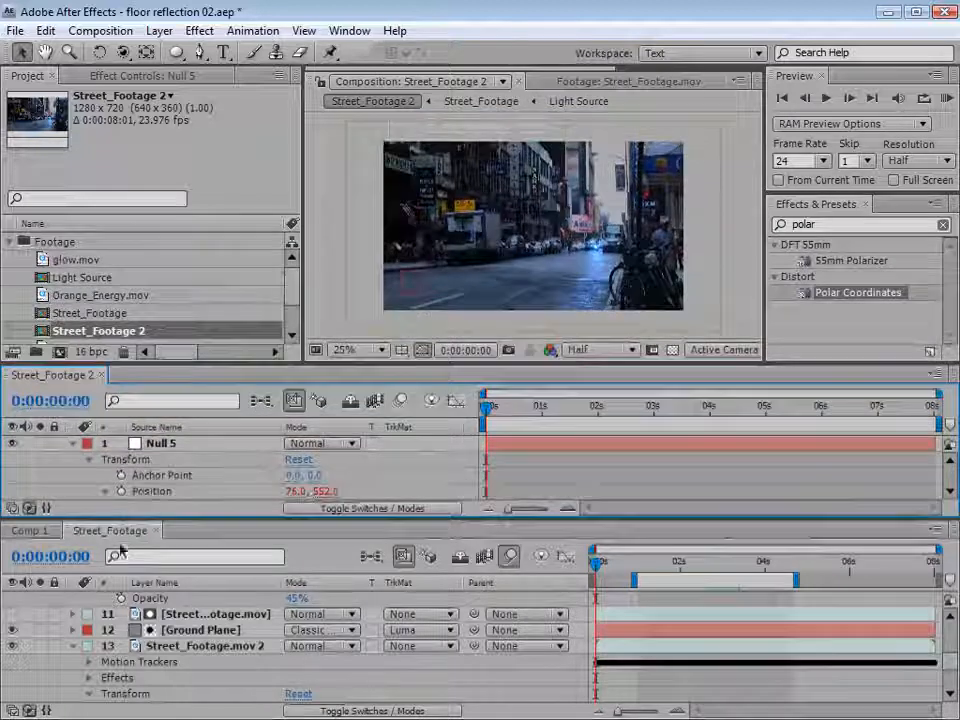
pyautogui.moveTo(182, 536); pyautogui.dragTo(183, 534)
pyautogui.moveTo(143, 379); pyautogui.dragTo(240, 487)
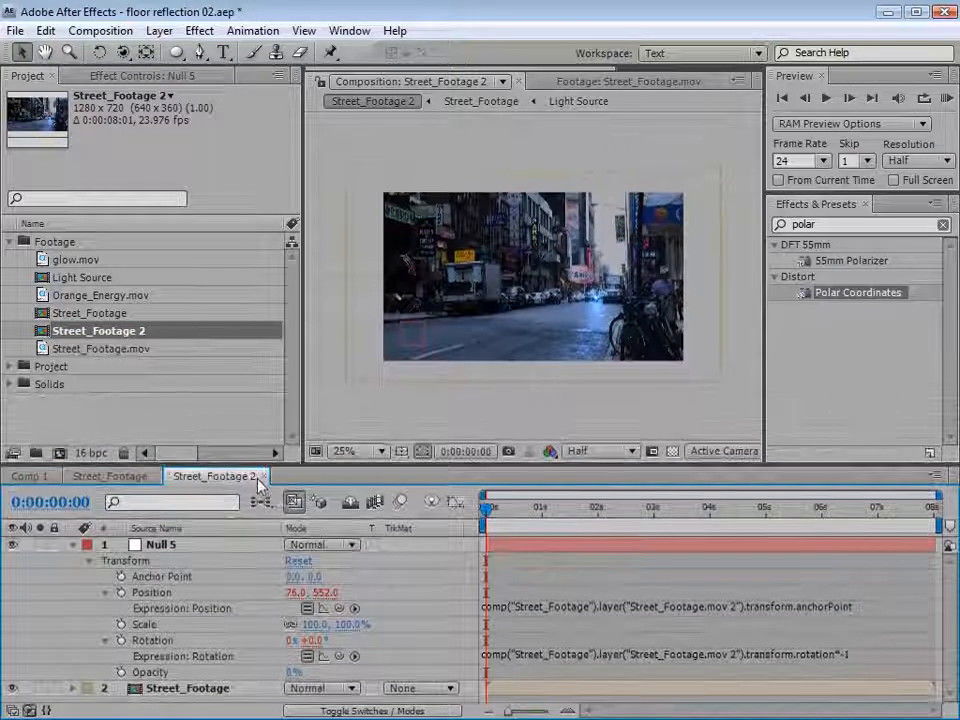
pyautogui.moveTo(462, 466); pyautogui.dragTo(476, 436)
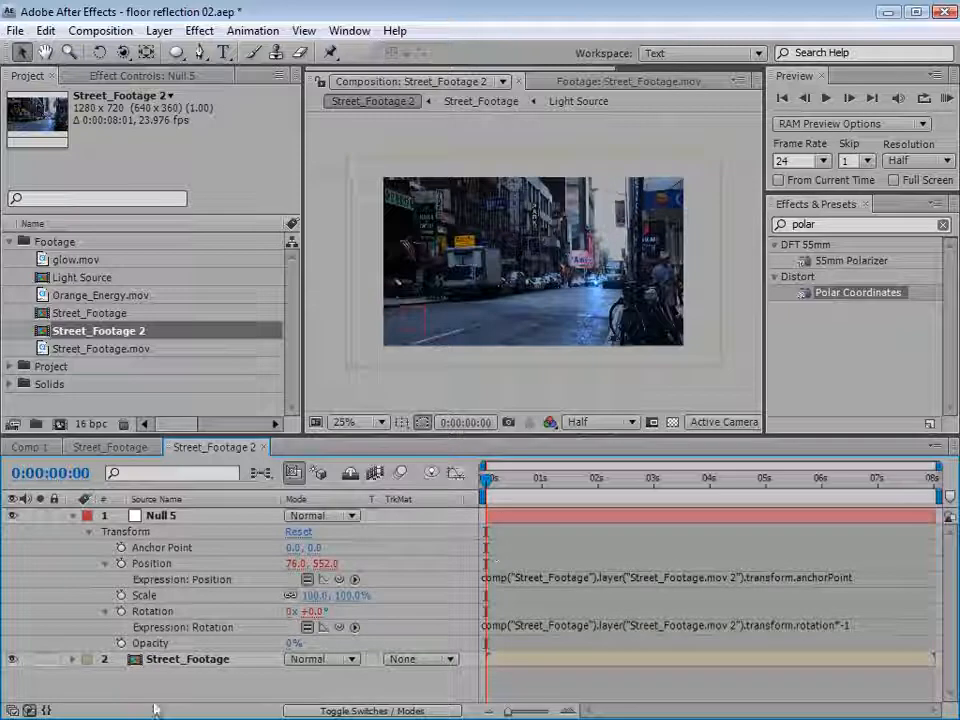
# Show the Parent column in Street_Footage 2 and parent the Street_Footage layer to the null.
pyautogui.click(188, 660)
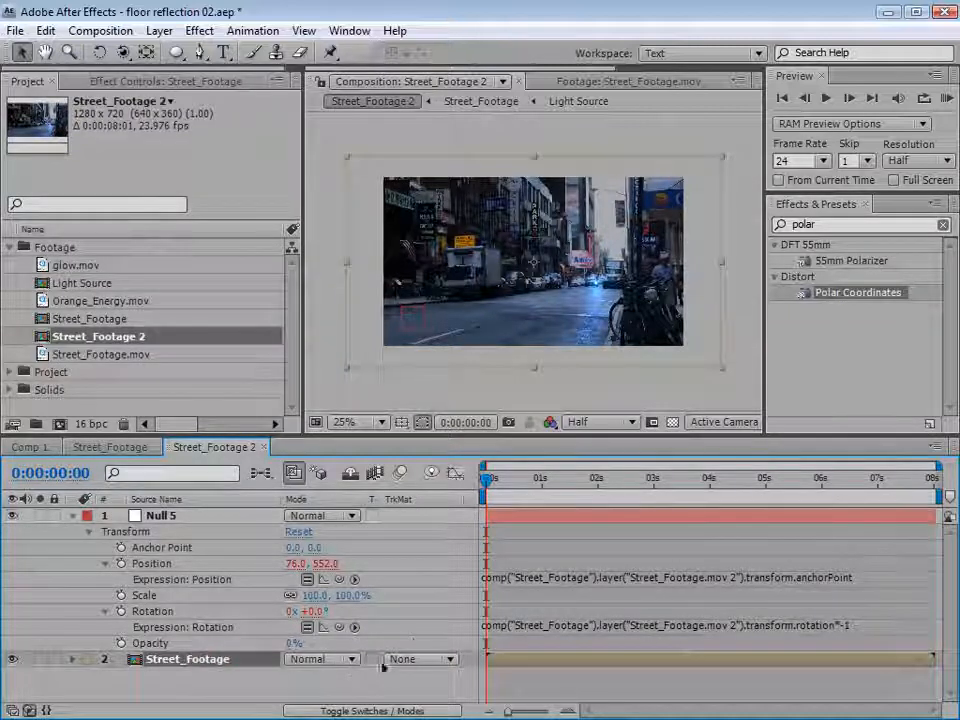
pyautogui.rightClick(424, 499)
pyautogui.moveTo(470, 558)
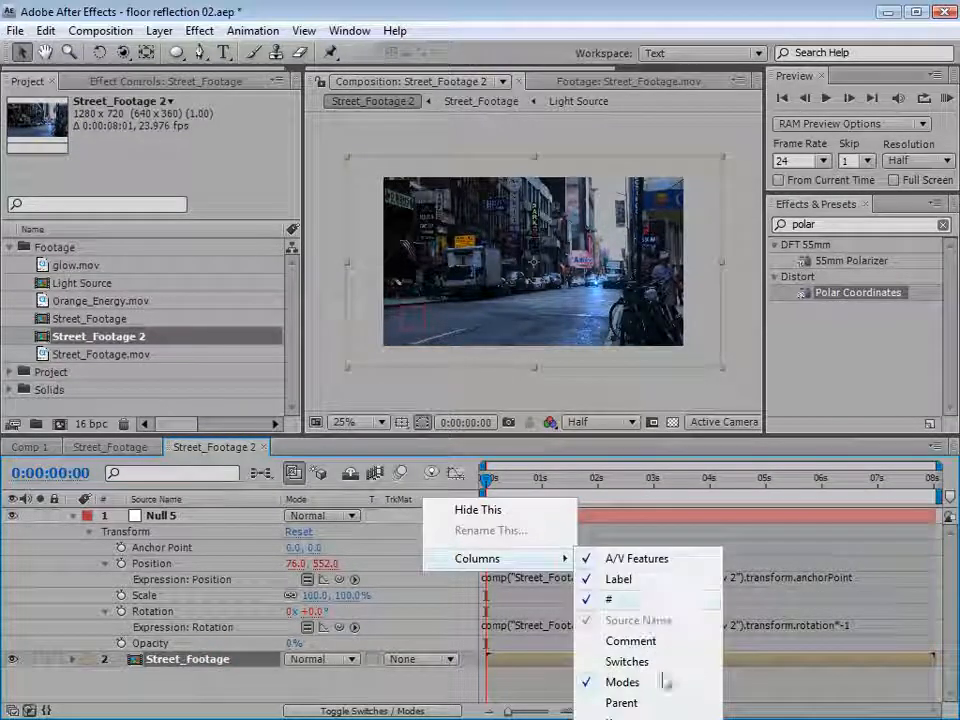
pyautogui.click(622, 703)
pyautogui.moveTo(474, 659); pyautogui.dragTo(170, 517)
pyautogui.moveTo(169, 517); pyautogui.dragTo(165, 516)
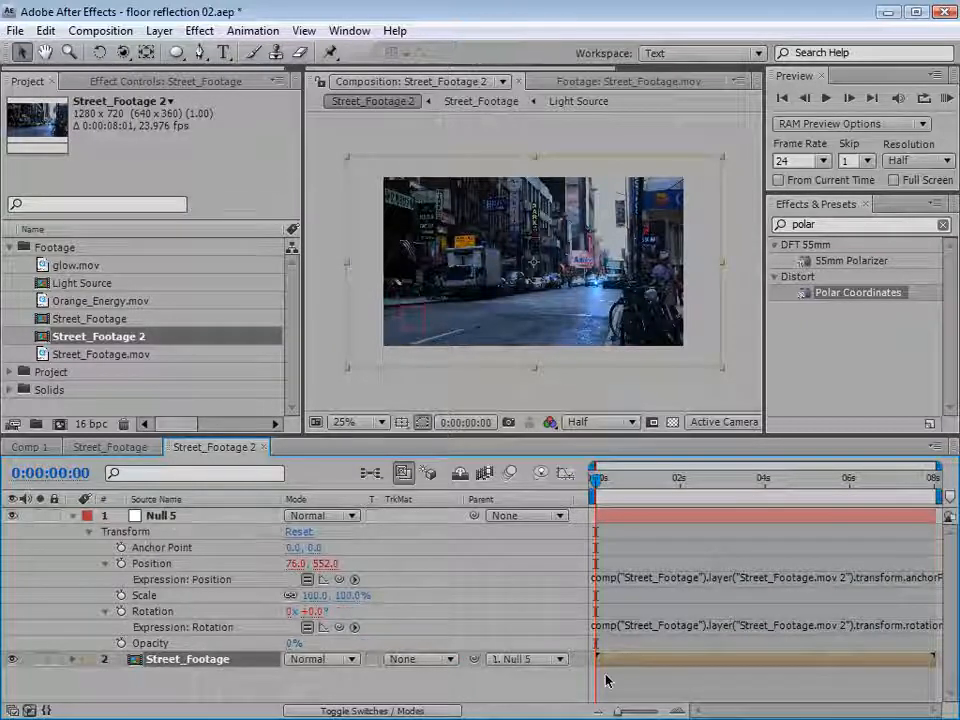
# Scrub Street_Footage 2 around the 3-second mark and inspect the framing and glow in the composition view, ending at 0:00:02:20.
pyautogui.moveTo(606, 486); pyautogui.dragTo(722, 516)
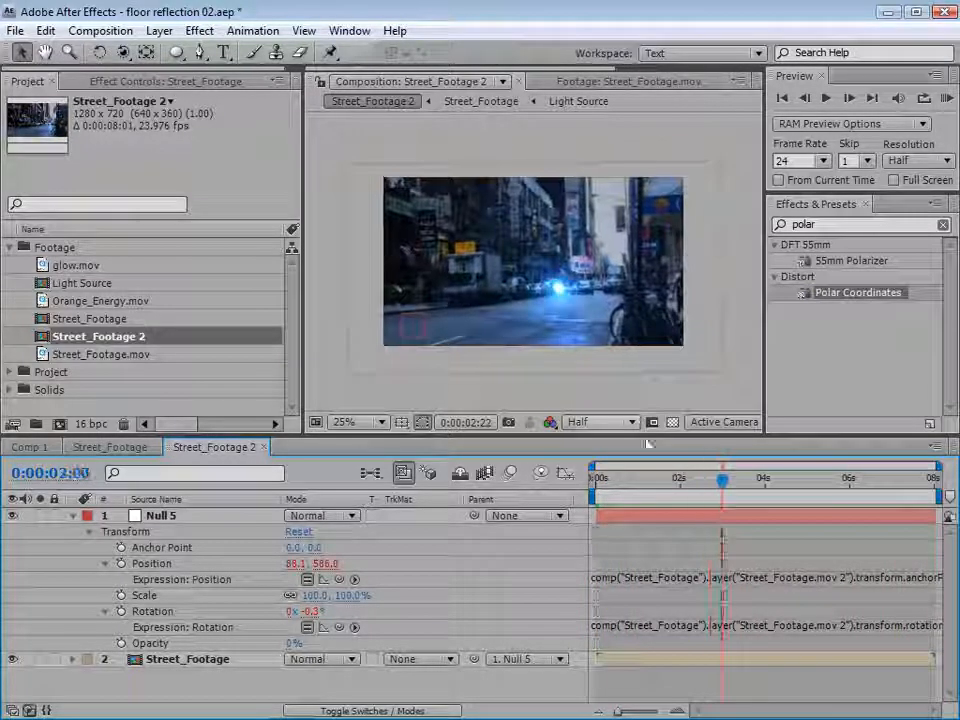
pyautogui.press('`')
pyautogui.press('`')
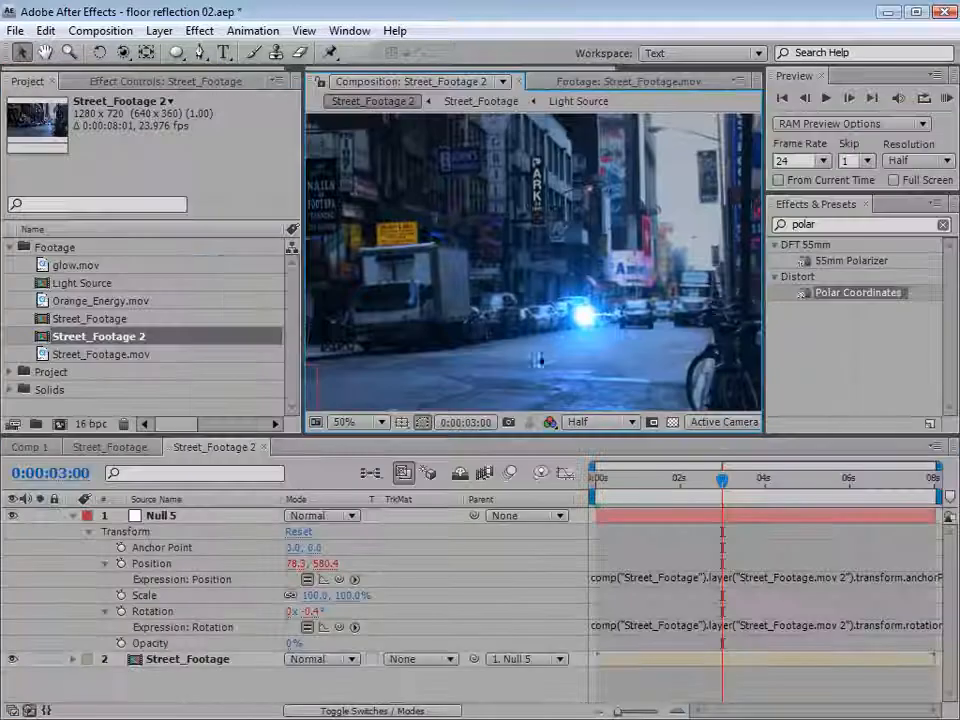
pyautogui.click(737, 484)
pyautogui.moveTo(737, 487); pyautogui.dragTo(716, 484)
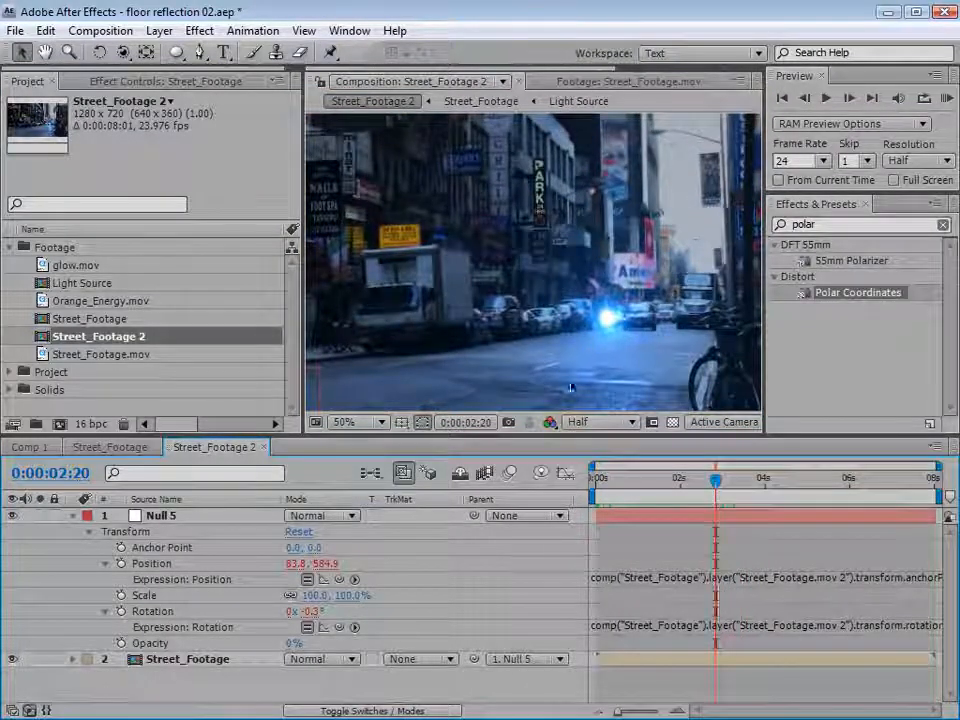
# Set the composition view and RAM preview to Full resolution with Skip 0 and preview the part from about 2 to 5 seconds.
pyautogui.click(576, 421)
pyautogui.click(604, 469)
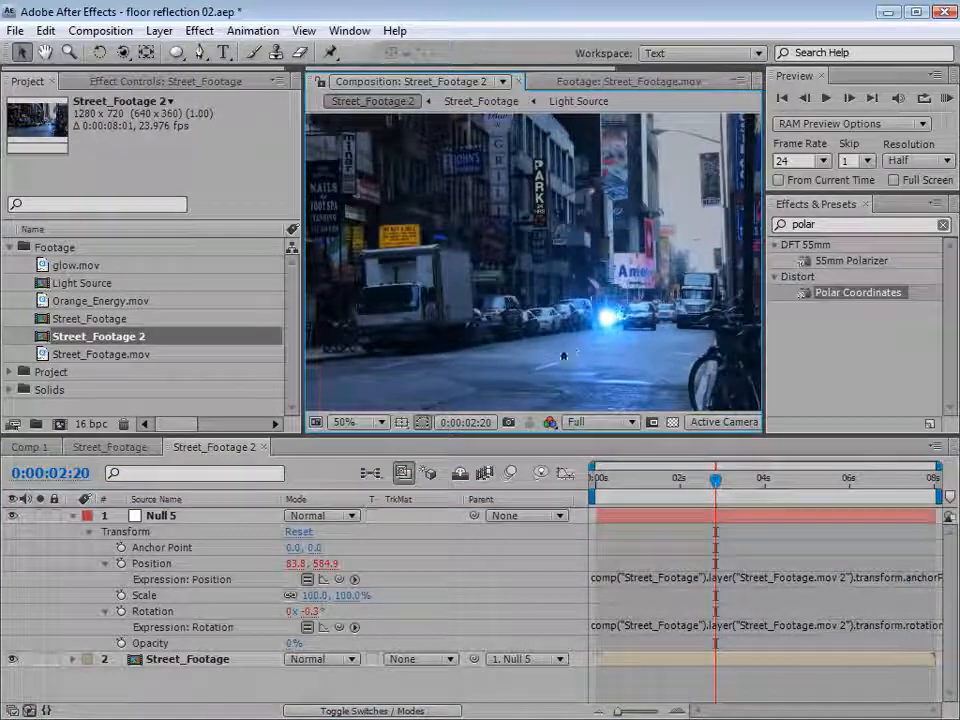
pyautogui.click(909, 161)
pyautogui.click(920, 217)
pyautogui.click(851, 161)
pyautogui.write('0')
pyautogui.click(947, 99)
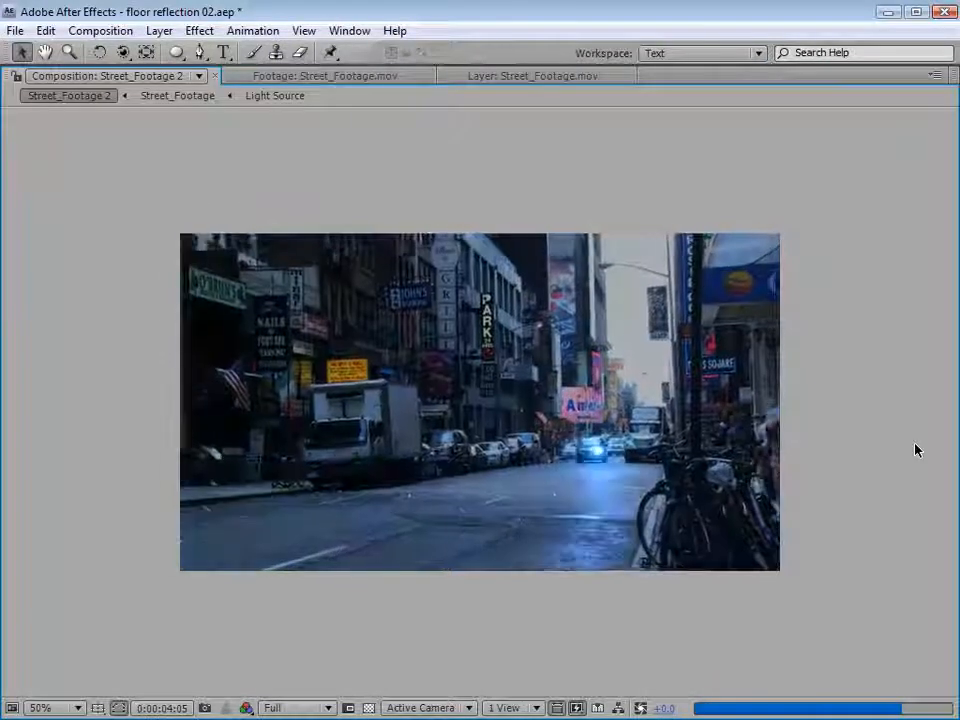
pyautogui.press('`')
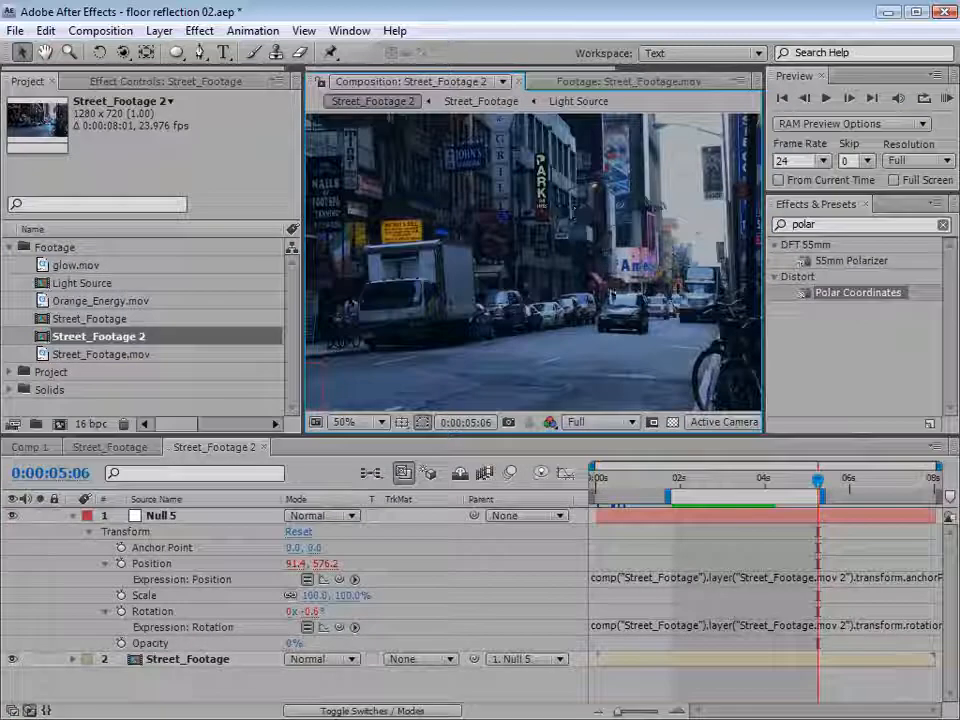
# Apply the Curves effect to the Street_Footage layer in Street_Footage 2.
pyautogui.scroll(-1, 615, 317)
pyautogui.click(187, 661)
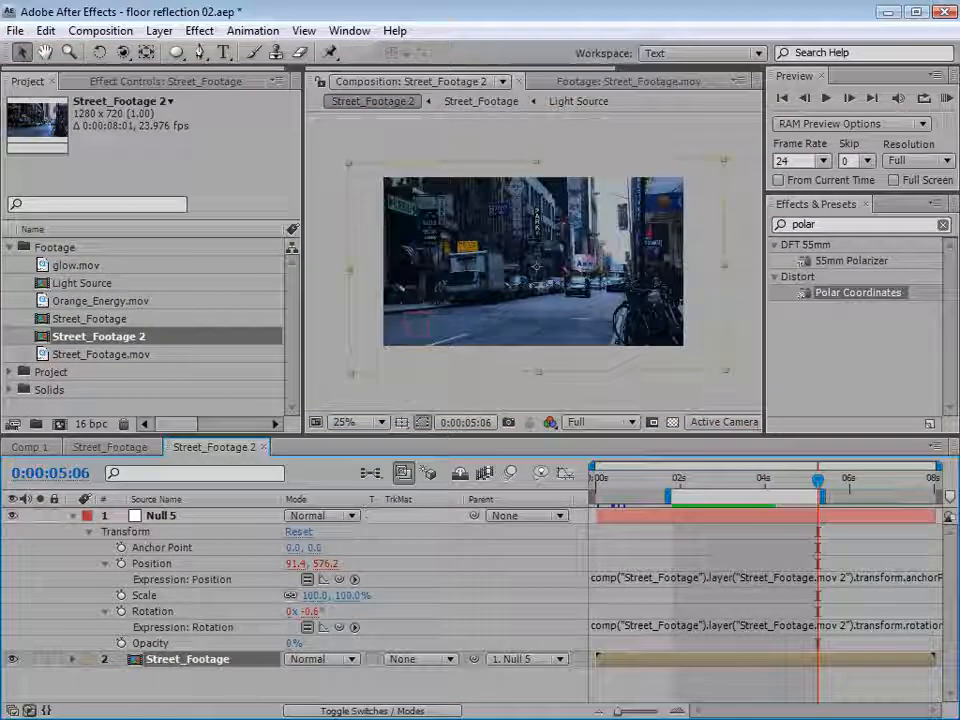
pyautogui.click(200, 31)
pyautogui.moveTo(257, 204)
pyautogui.click(487, 514)
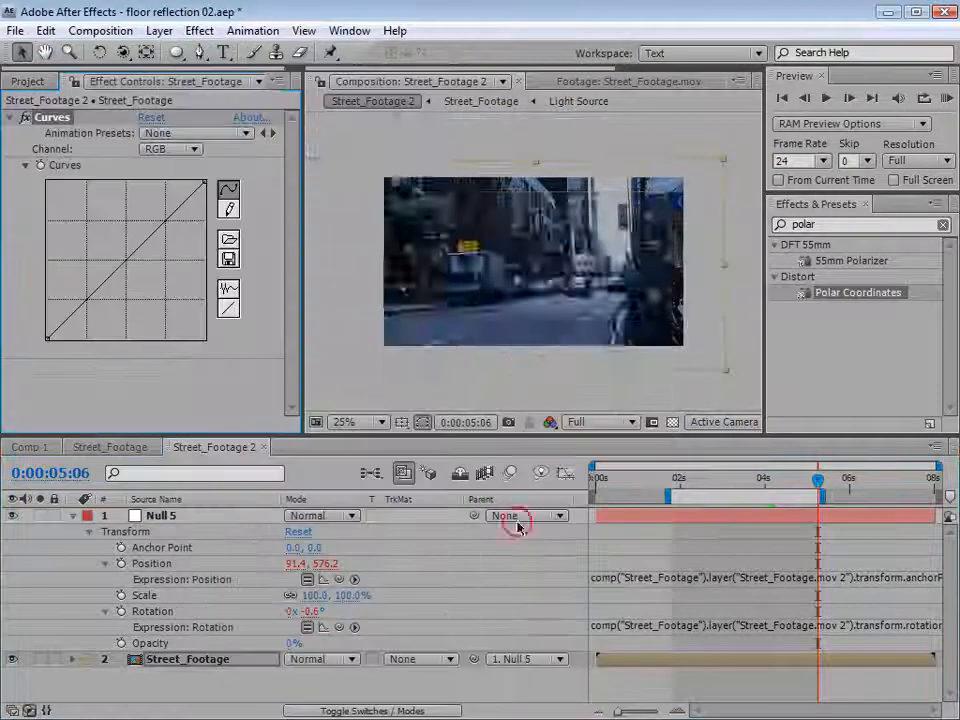
pyautogui.scroll(1, 525, 328)
# Shape the RGB curve by adding a point in the shadows and raising the midtones slightly.
pyautogui.click(167, 149)
pyautogui.click(167, 149)
pyautogui.click(127, 252)
pyautogui.click(78, 307)
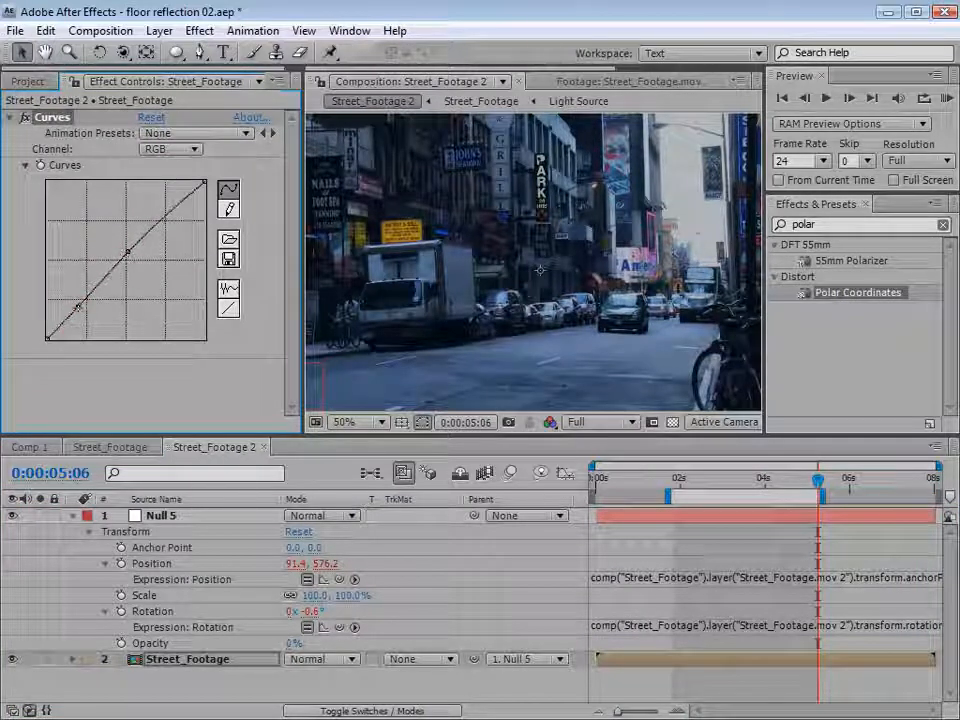
pyautogui.moveTo(127, 252); pyautogui.dragTo(129, 246)
# Raise the midtones of the Green channel curve slightly and review the color grade in an enlarged composition view.
pyautogui.click(178, 148)
pyautogui.click(182, 193)
pyautogui.moveTo(122, 258); pyautogui.dragTo(121, 254)
pyautogui.press('`')
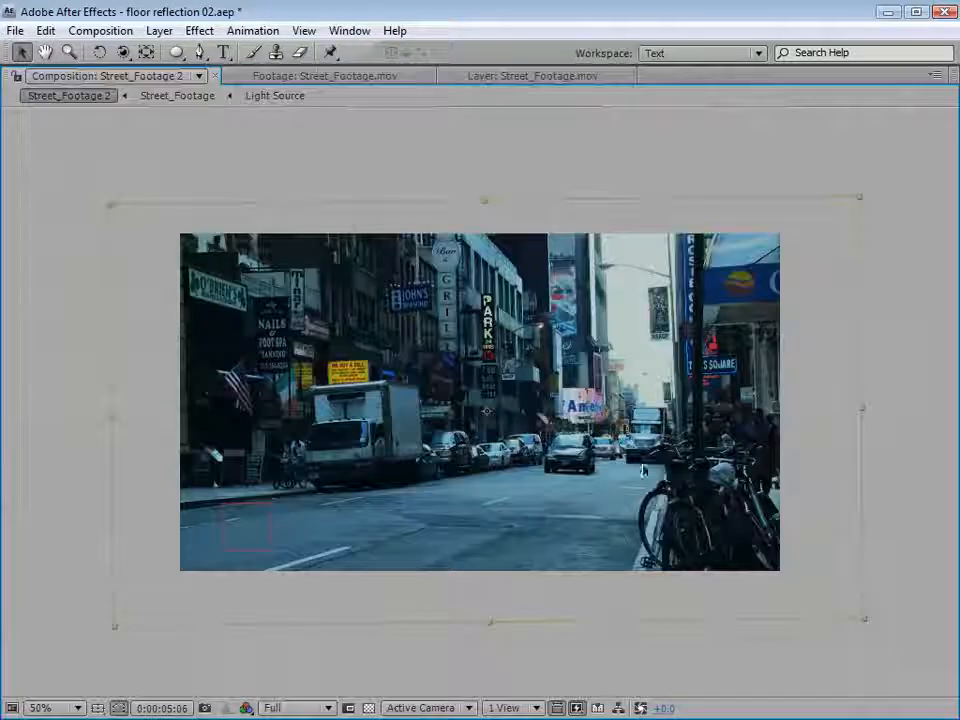
pyautogui.press('`')
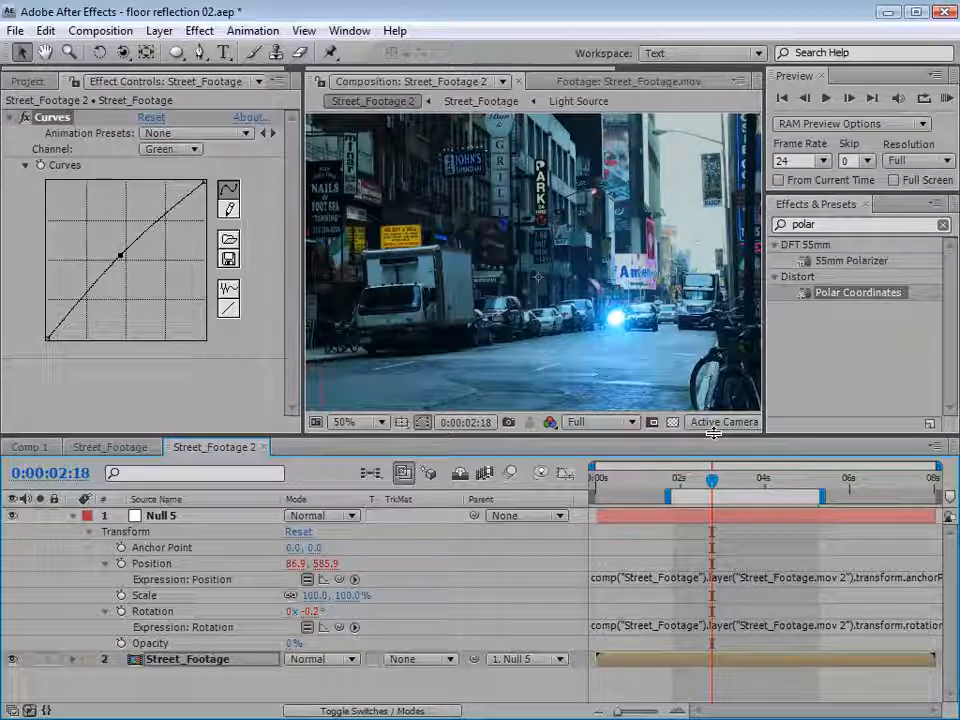
# Switch to Firefox, browse the Video Copilot tutorials list up to the start of the page, and return to After Effects.
pyautogui.moveTo(959, 36); pyautogui.dragTo(872, 66)
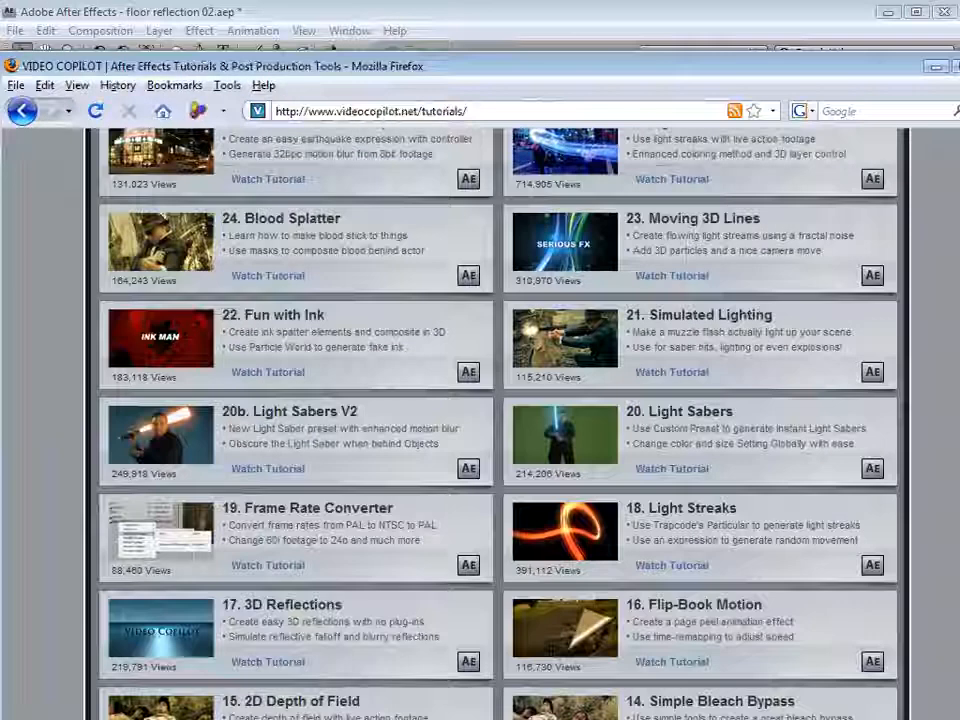
pyautogui.scroll(15, 498, 420)
pyautogui.scroll(20, 498, 420)
pyautogui.scroll(20, 498, 420)
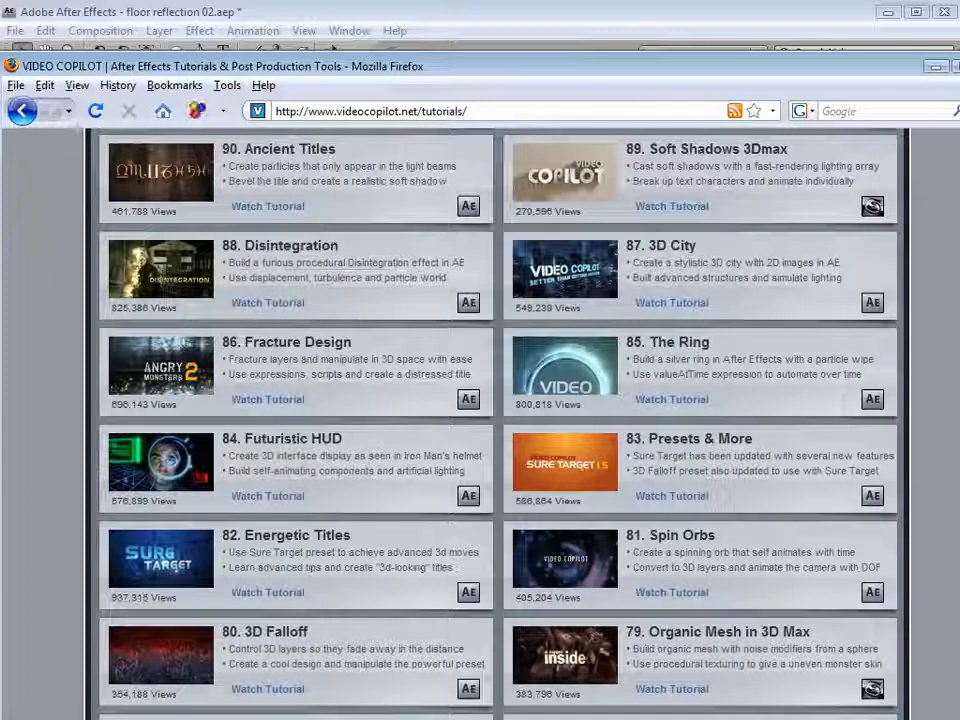
pyautogui.scroll(7, 498, 420)
pyautogui.scroll(10, 600, 250)
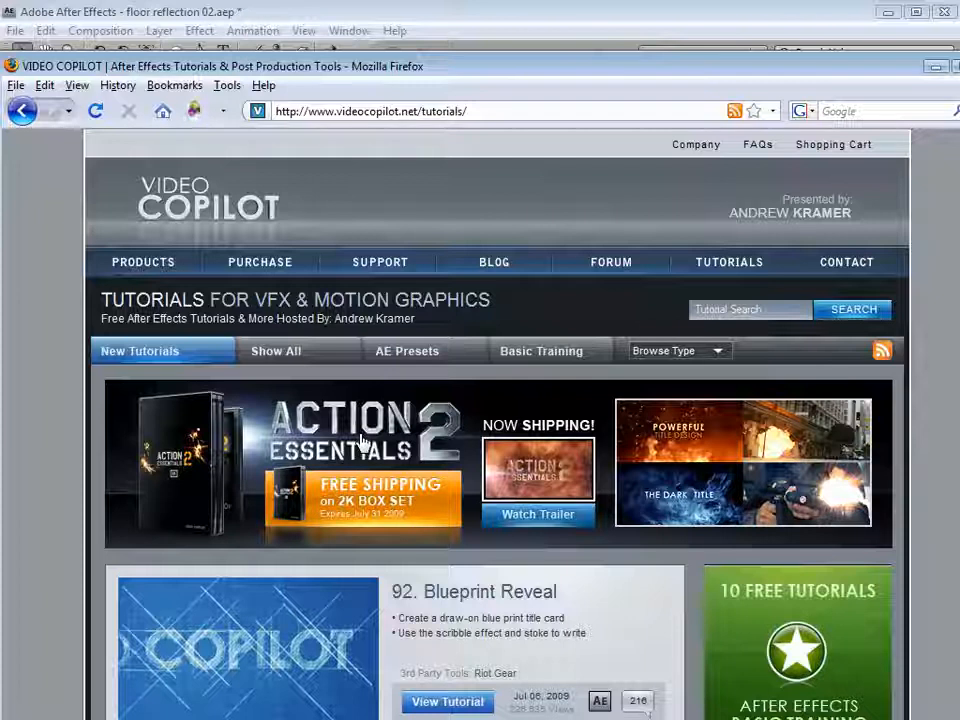
pyautogui.click(381, 14)
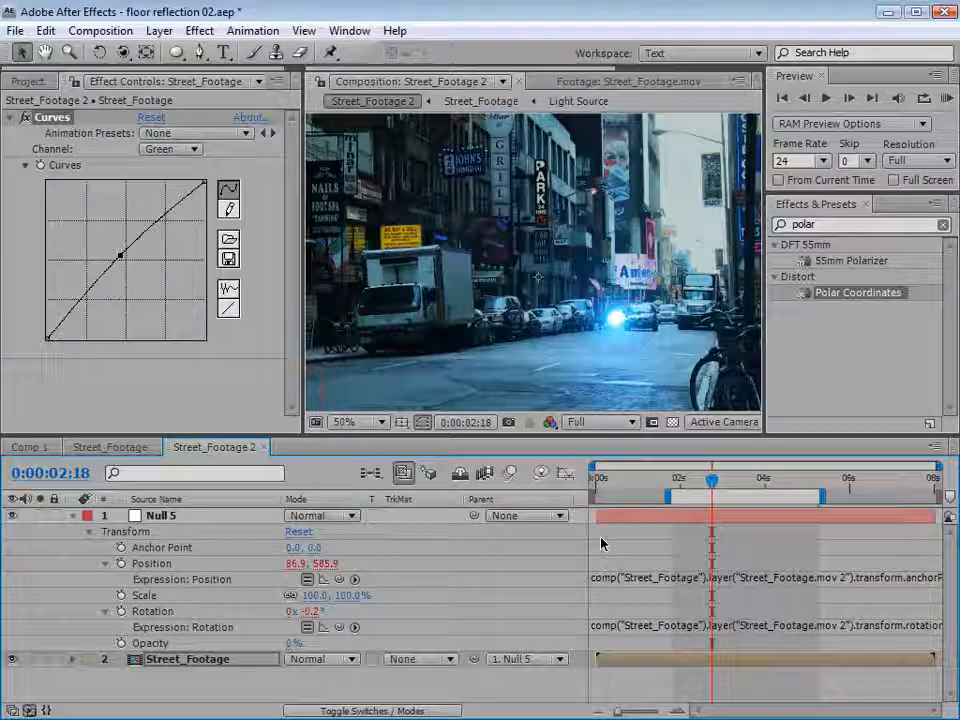